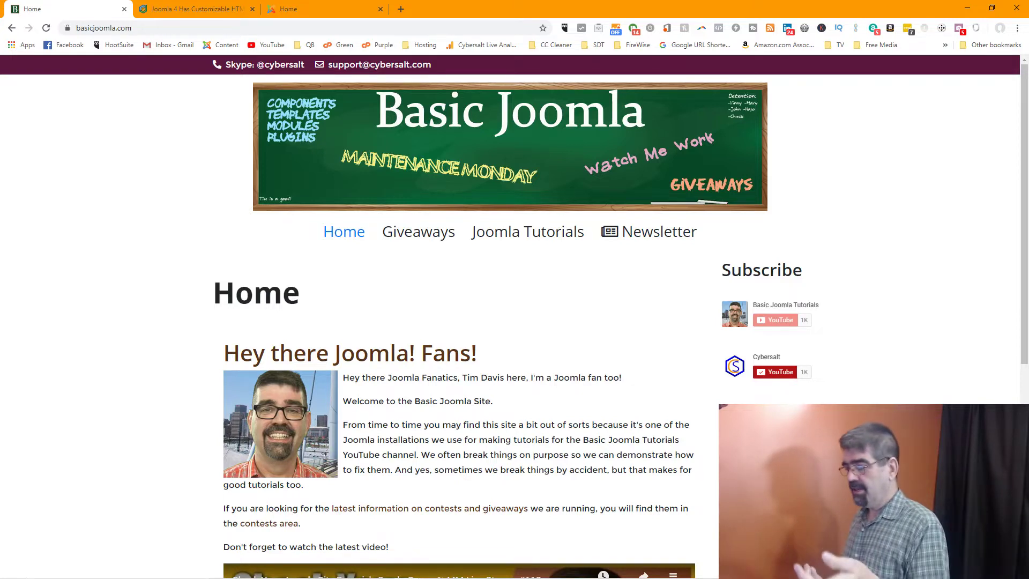
View the Basic Joomla Giveaways page's sponsor logos, then switch to the Joomlashack email templates article
left_click(429, 237)
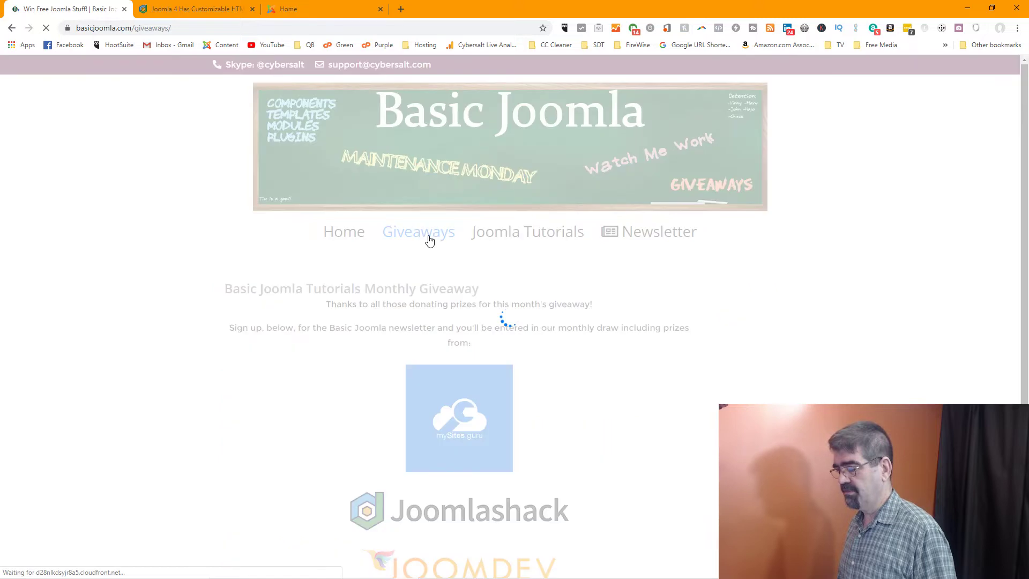
scroll(374, 270, "down", 4)
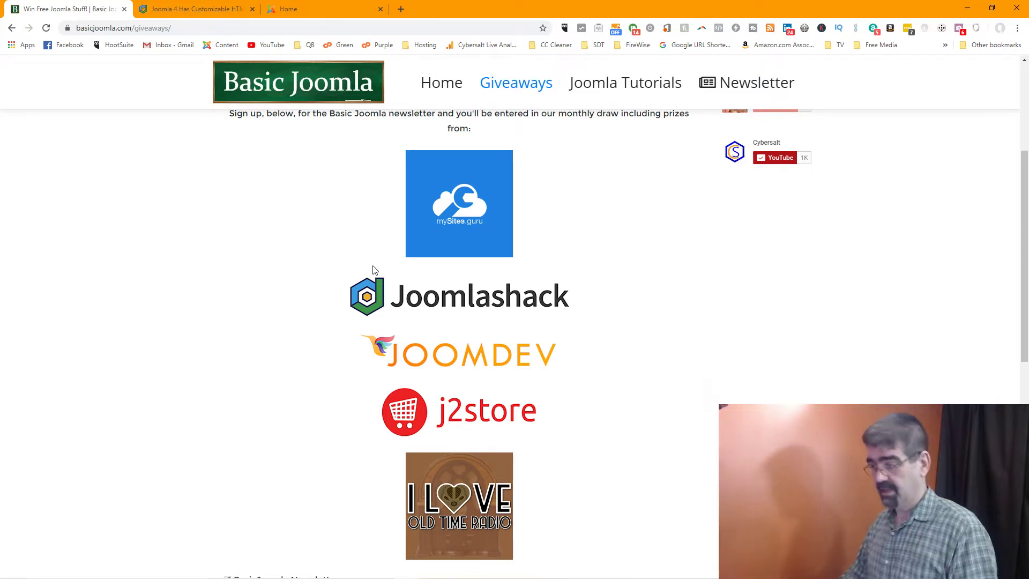
scroll(365, 336, "down", 3)
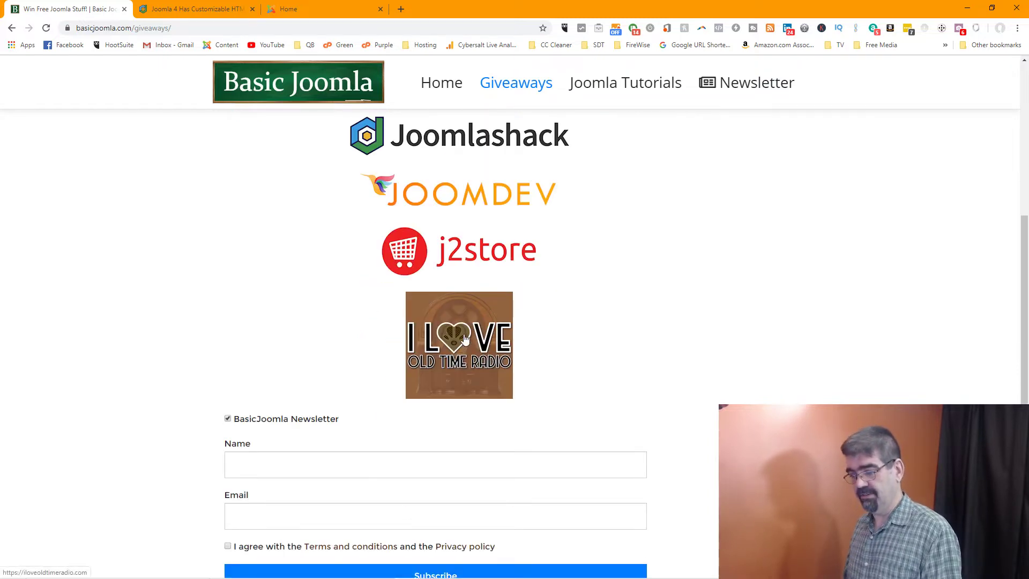
left_click(209, 8)
Copy the Joomlashack article's web address from the address bar
left_click(260, 33)
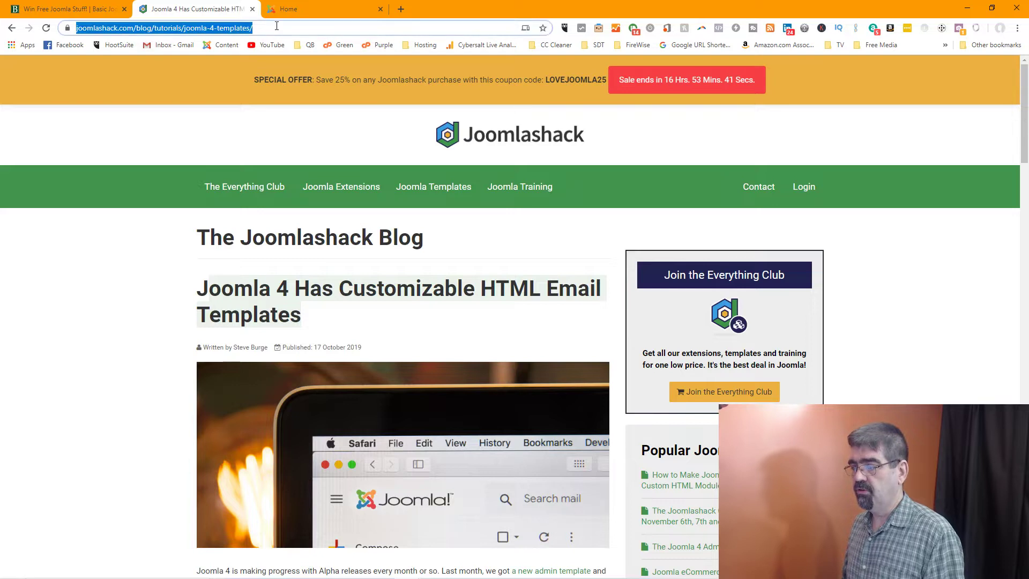
right_click(275, 28)
left_click(316, 101)
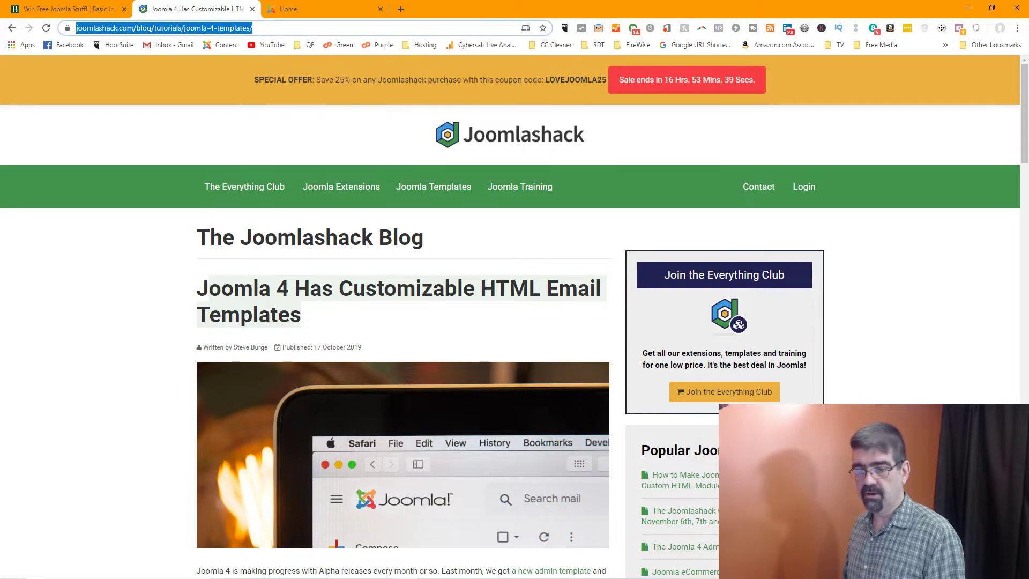
Switch to the Joomla 4 test site's Cassiopeia Home page with its login form
key("alt+Tab")
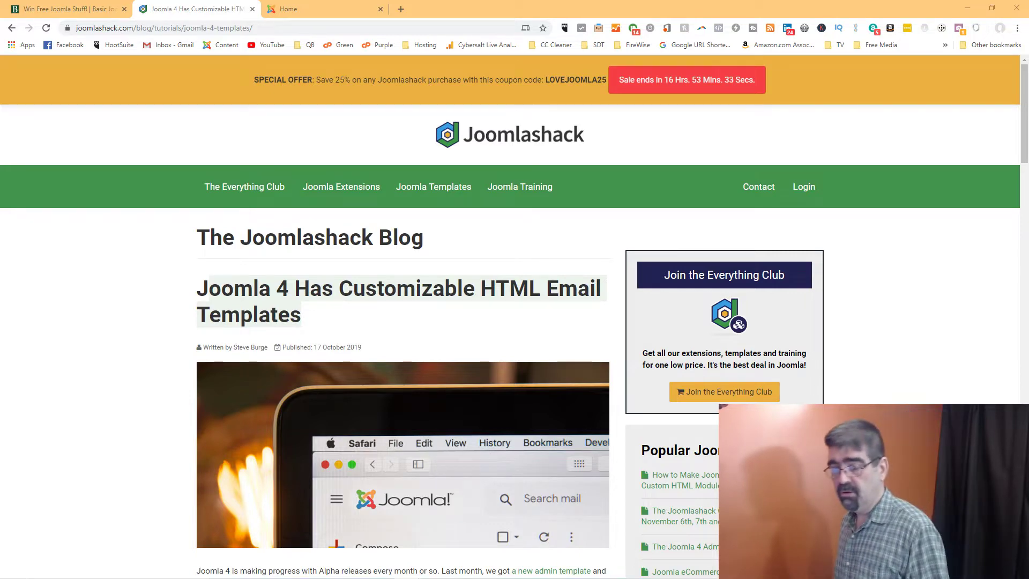
scroll(321, 177, "down", 4)
scroll(322, 177, "up", 4)
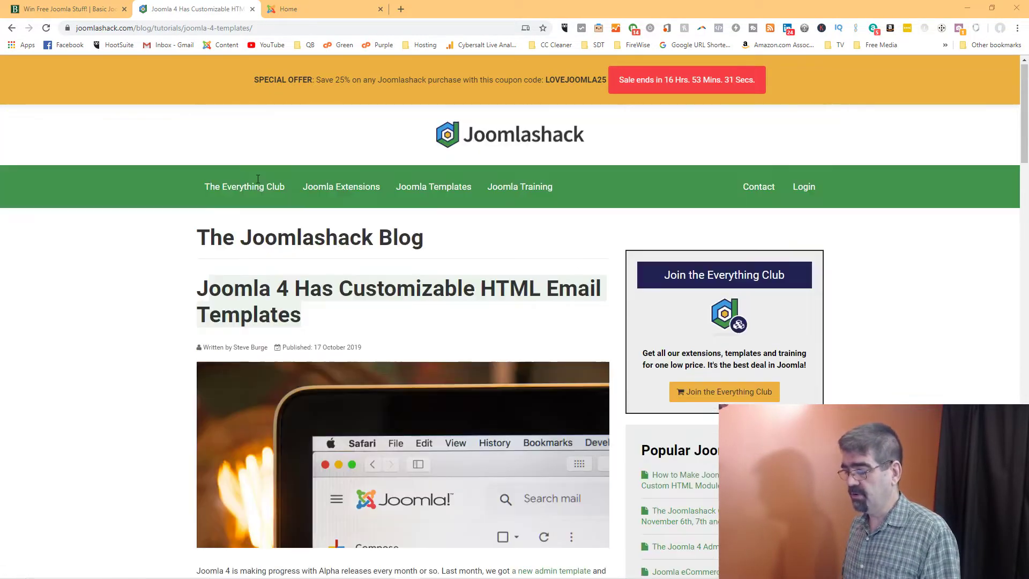
left_click(304, 12)
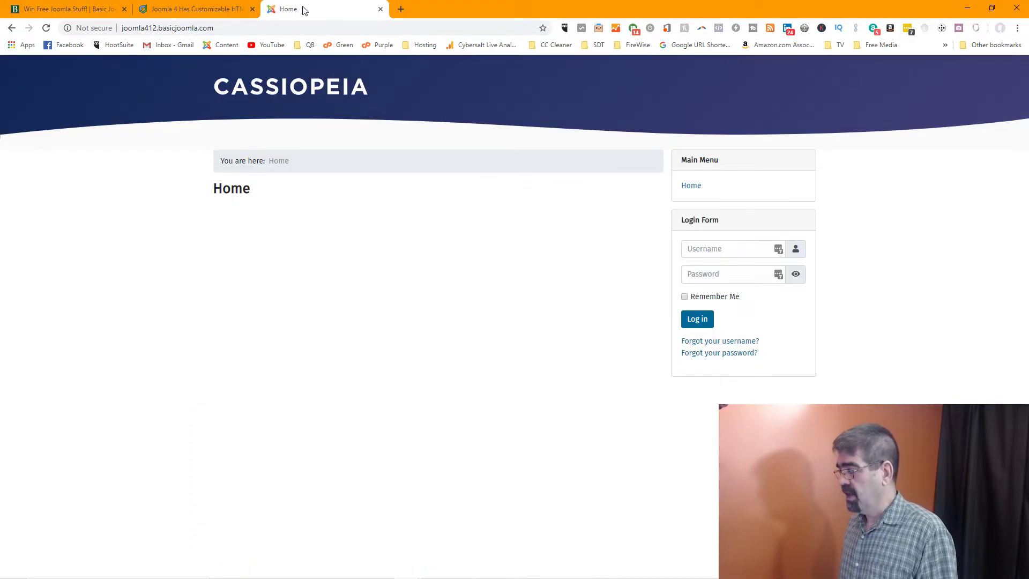
left_click(113, 29)
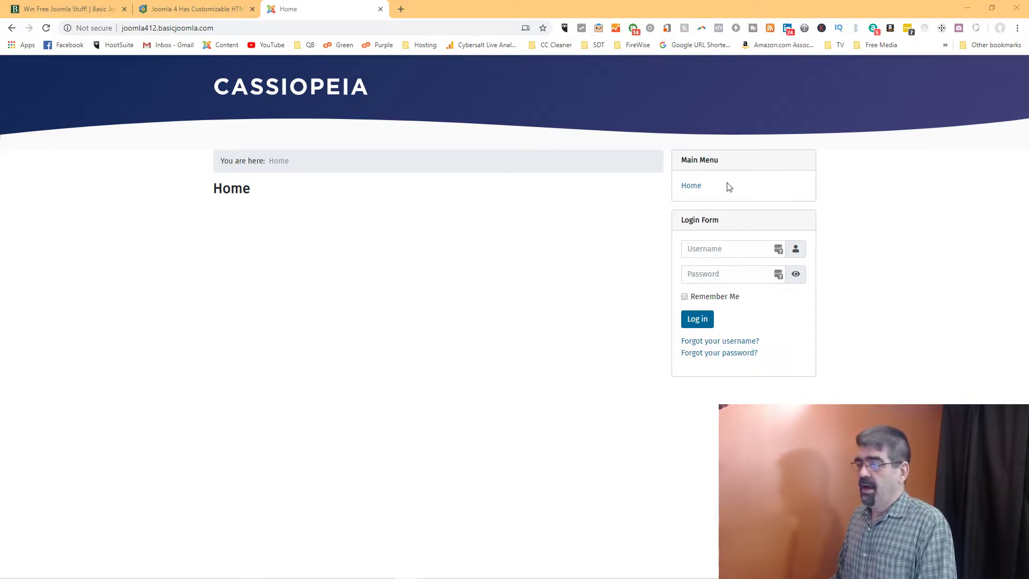
left_click(229, 30)
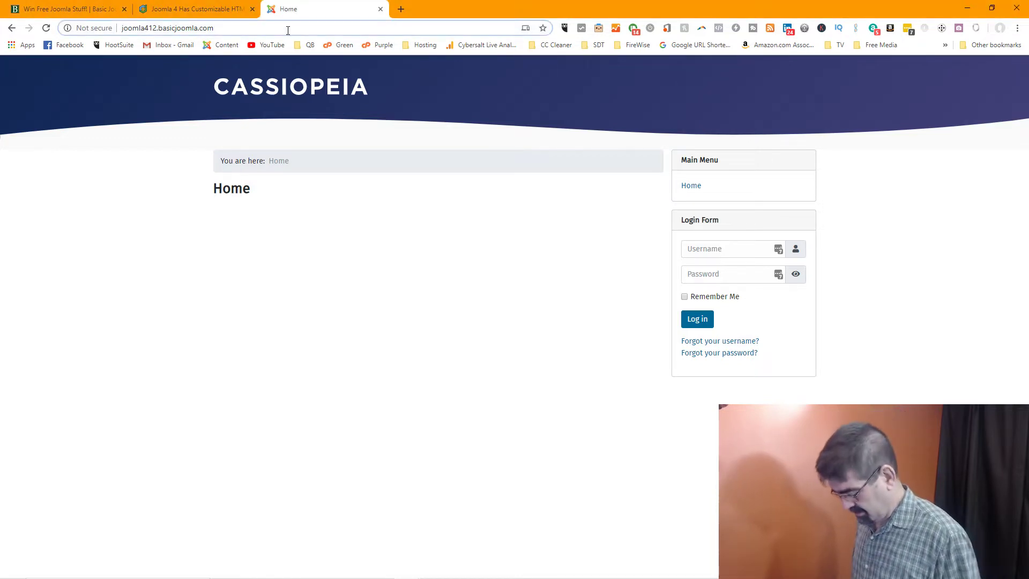
left_click(288, 30)
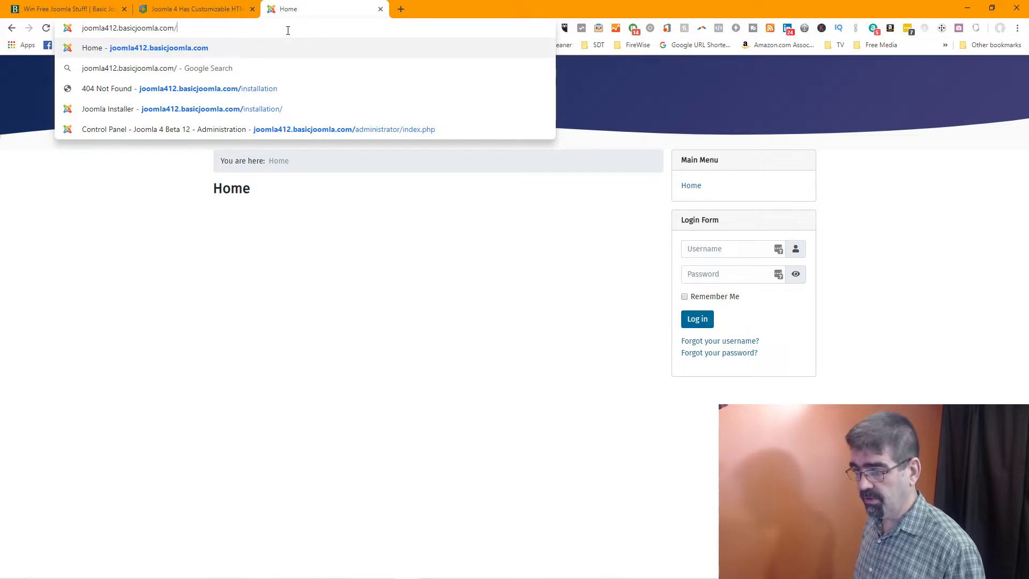
Go to the site's /administrator login address
type("admin")
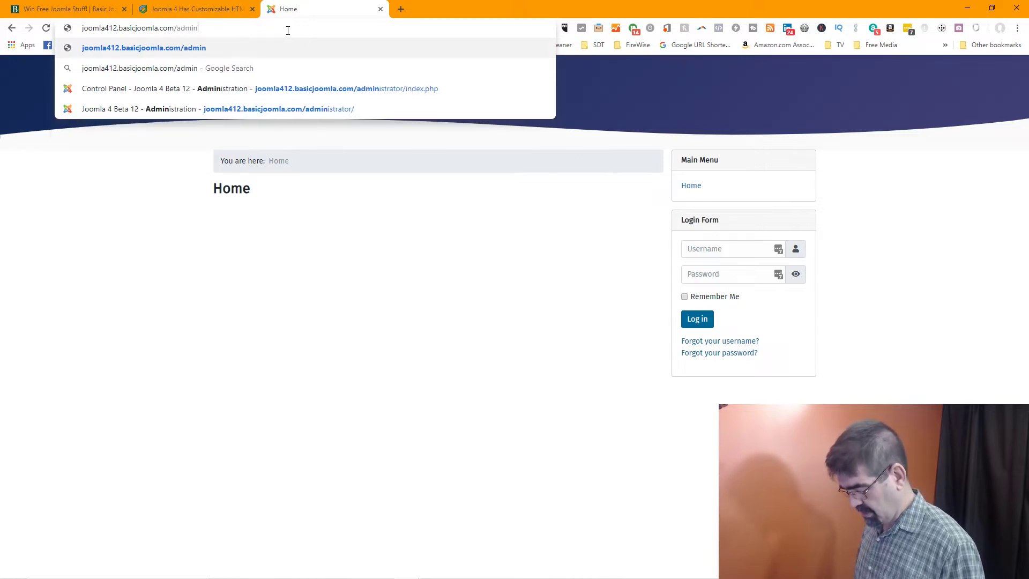
type("istratio")
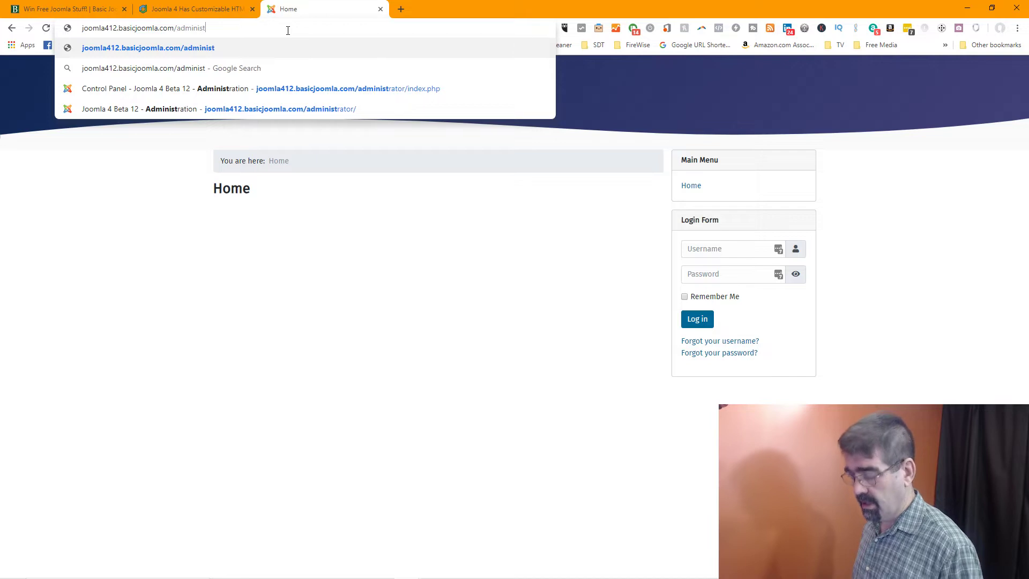
key("BackSpace")
key("BackSpace")
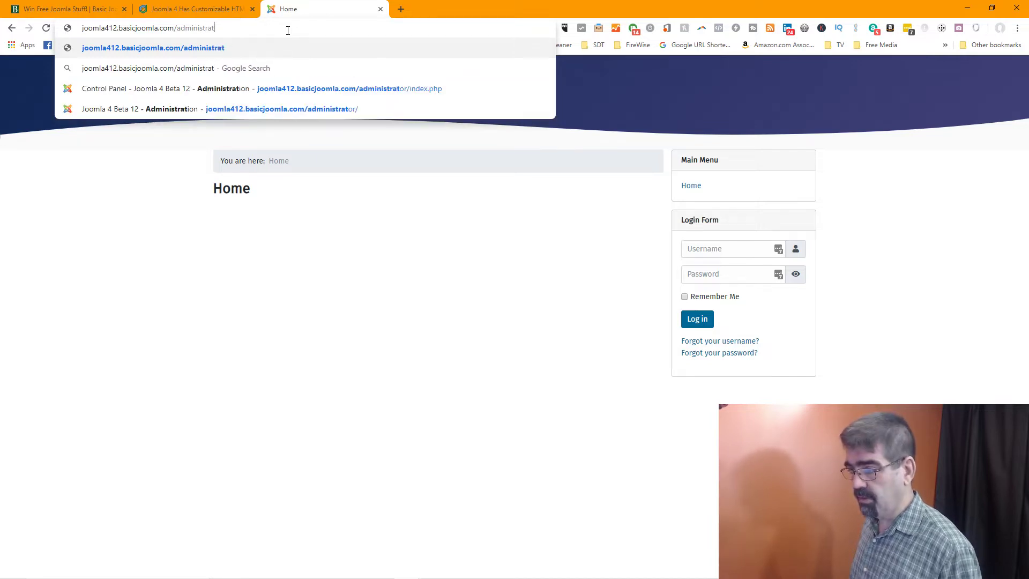
type("or")
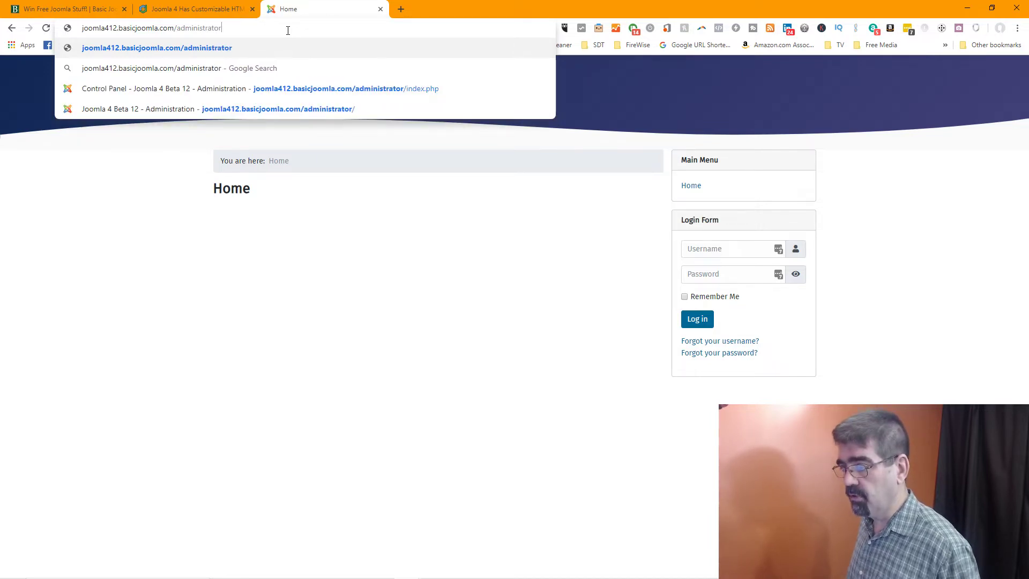
key("Return")
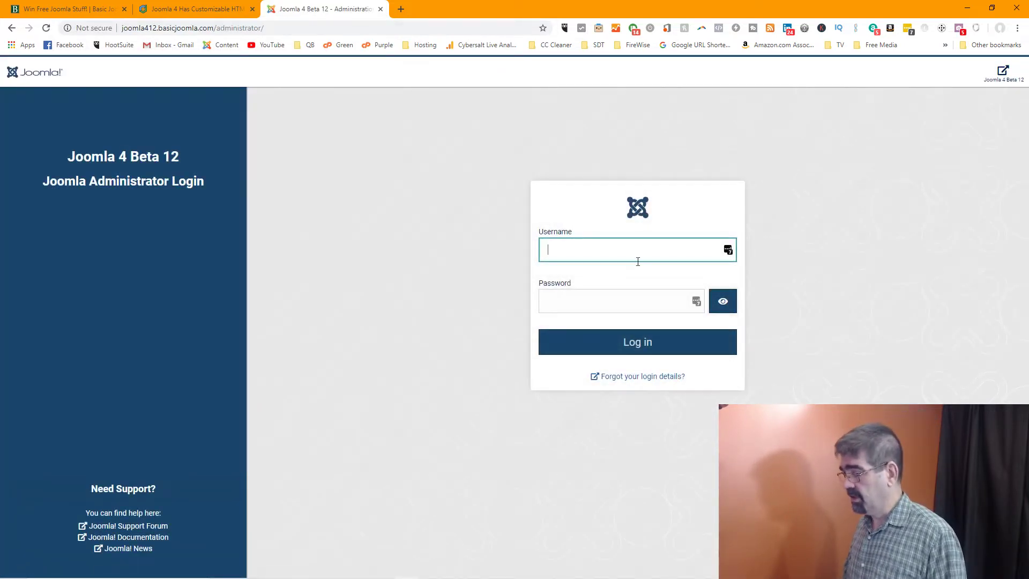
Log in with the administrator username and password to reach the Control Panel
left_click(630, 248)
type("412")
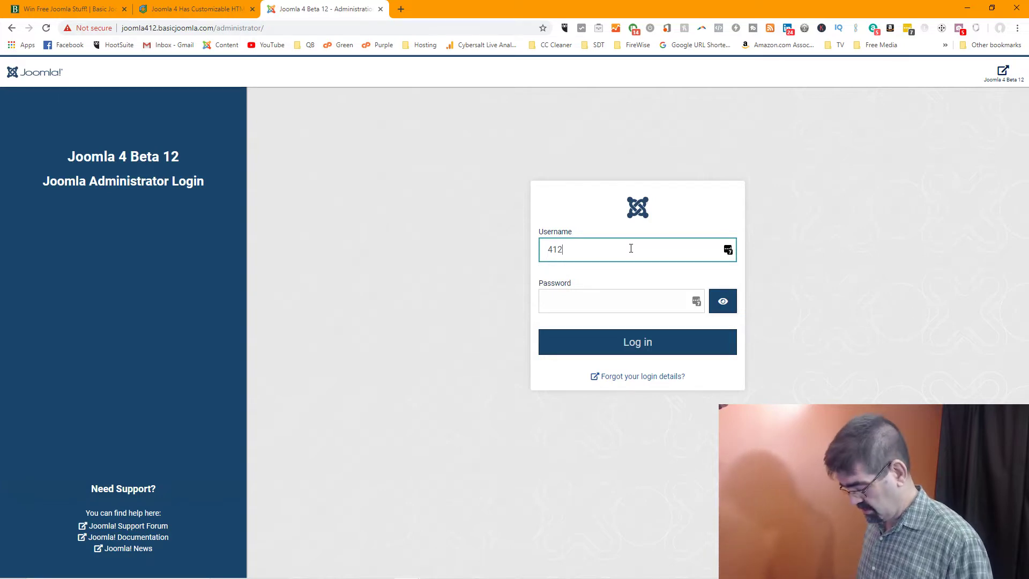
type("cybersal")
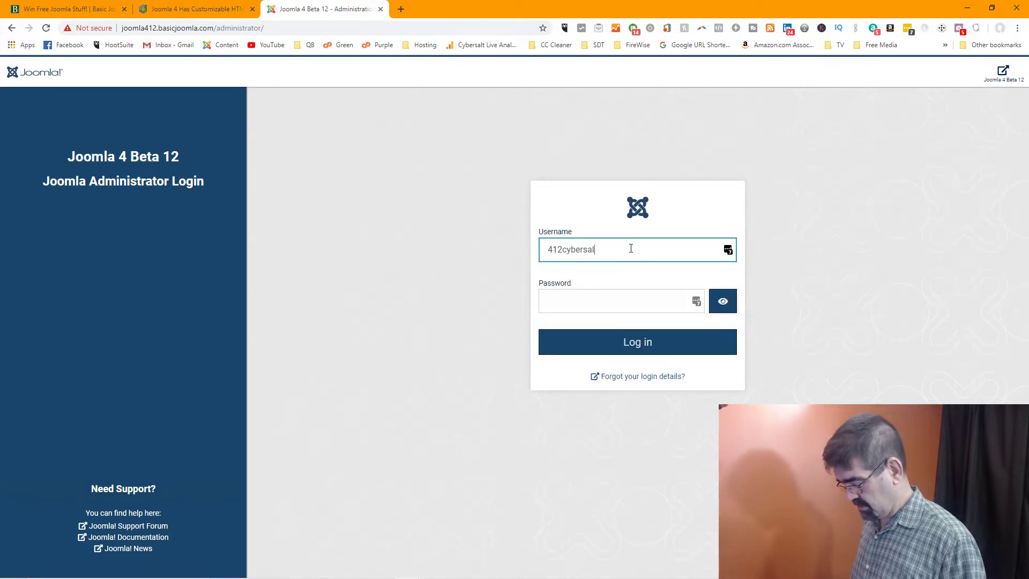
type("t")
key("Tab")
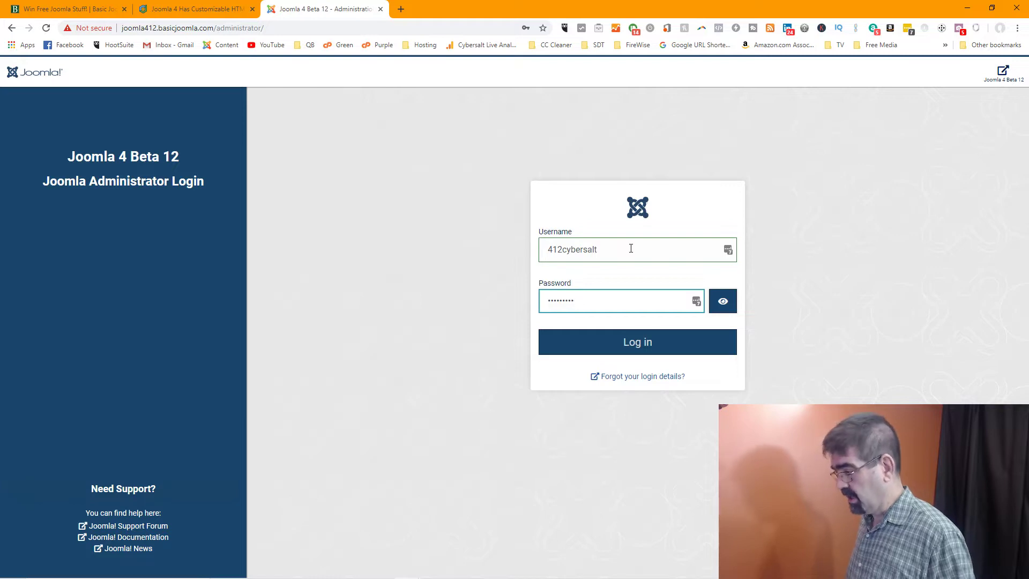
key("Return")
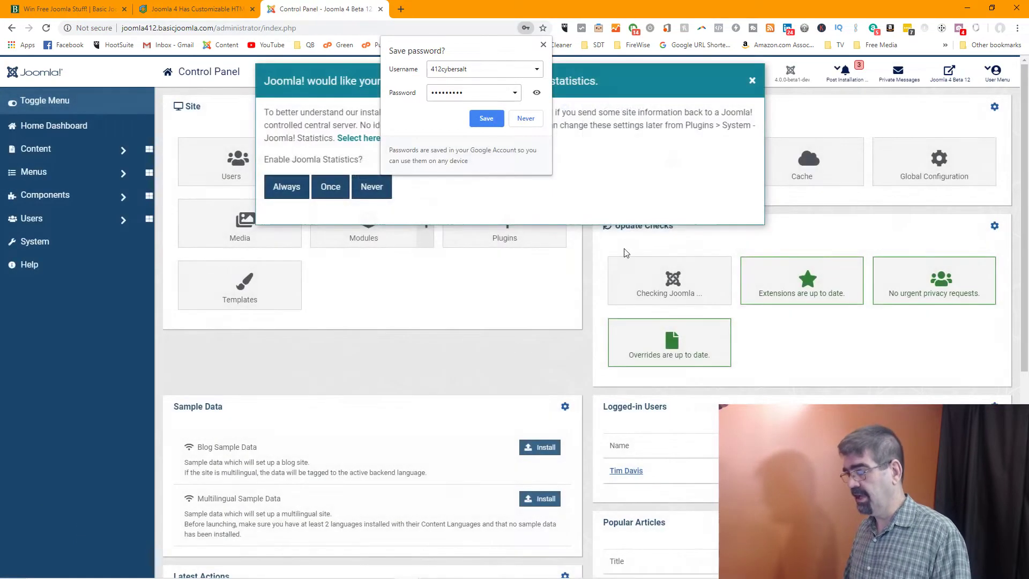
Save the browser password, set Joomla statistics to Always, and open the Users > Manage list
left_click(498, 118)
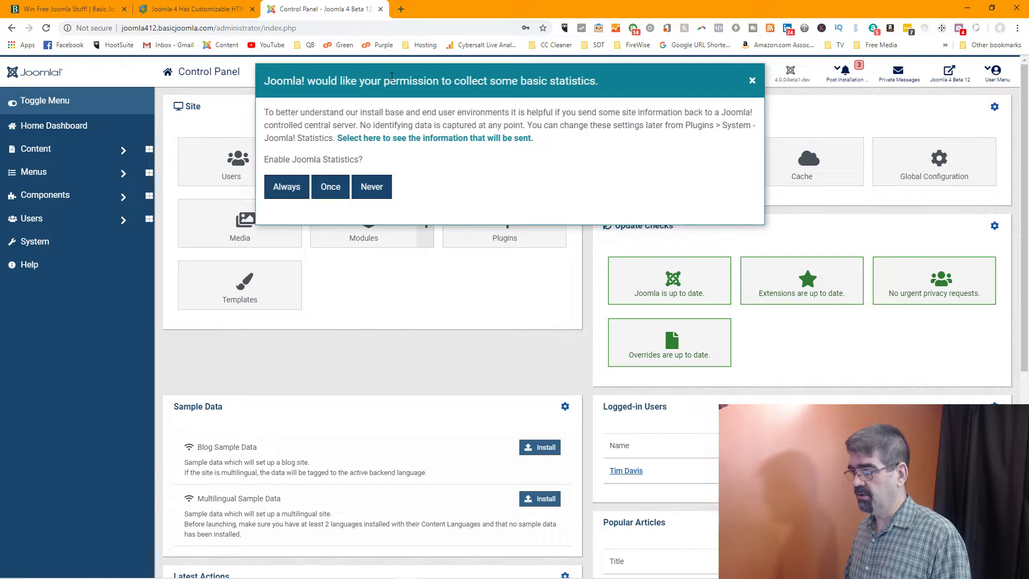
left_click(285, 188)
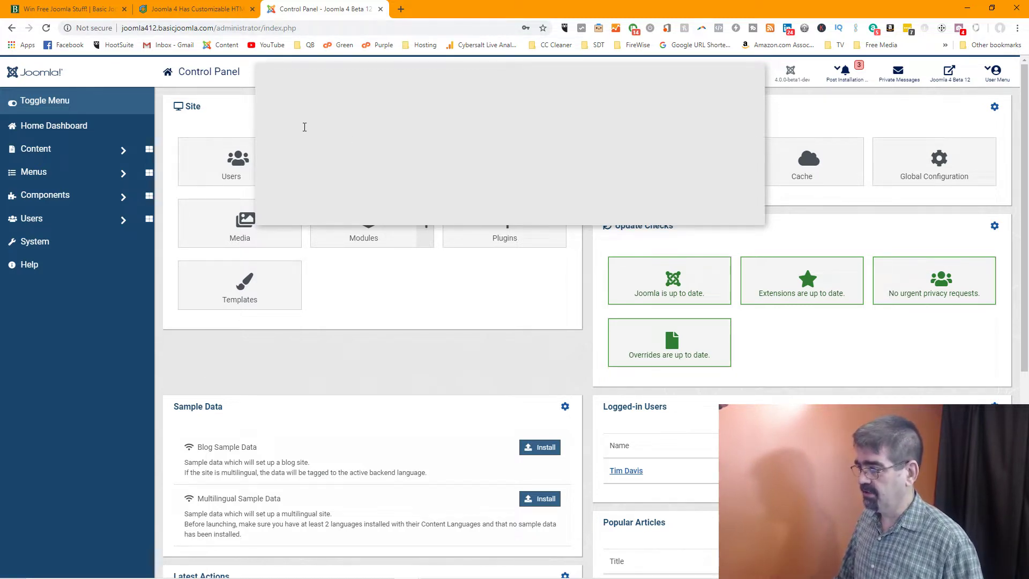
left_click(153, 179)
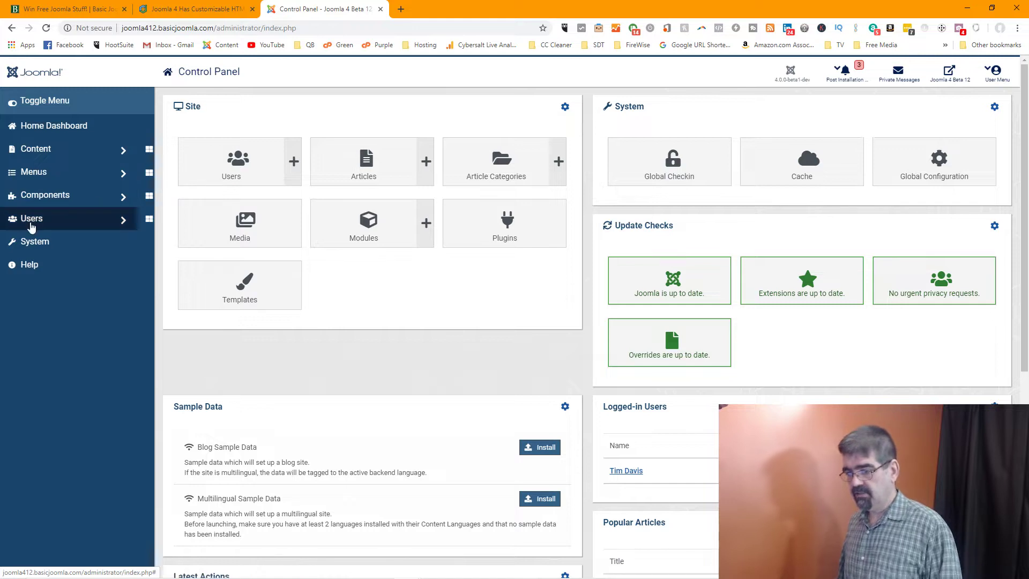
left_click(32, 226)
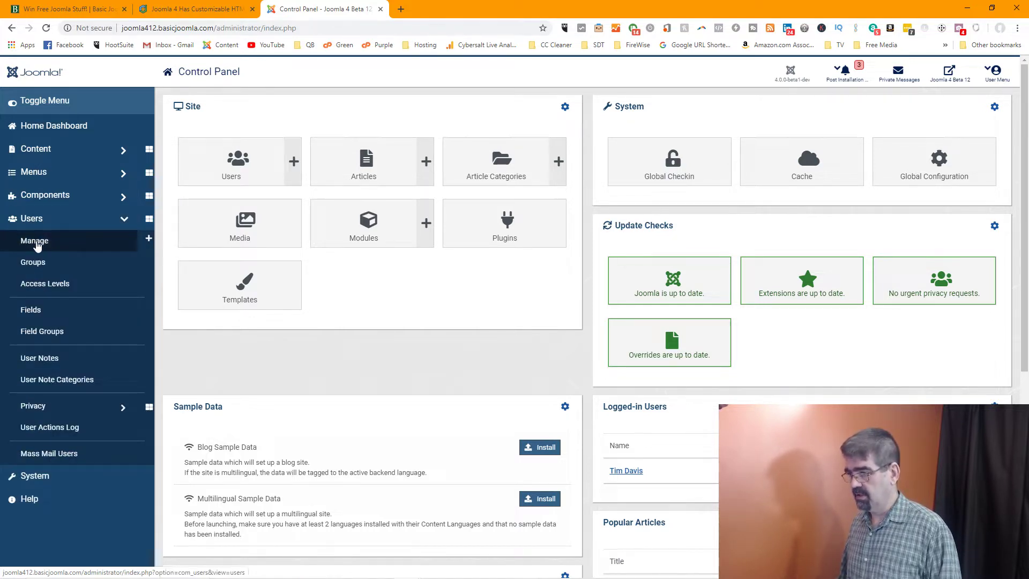
left_click(35, 242)
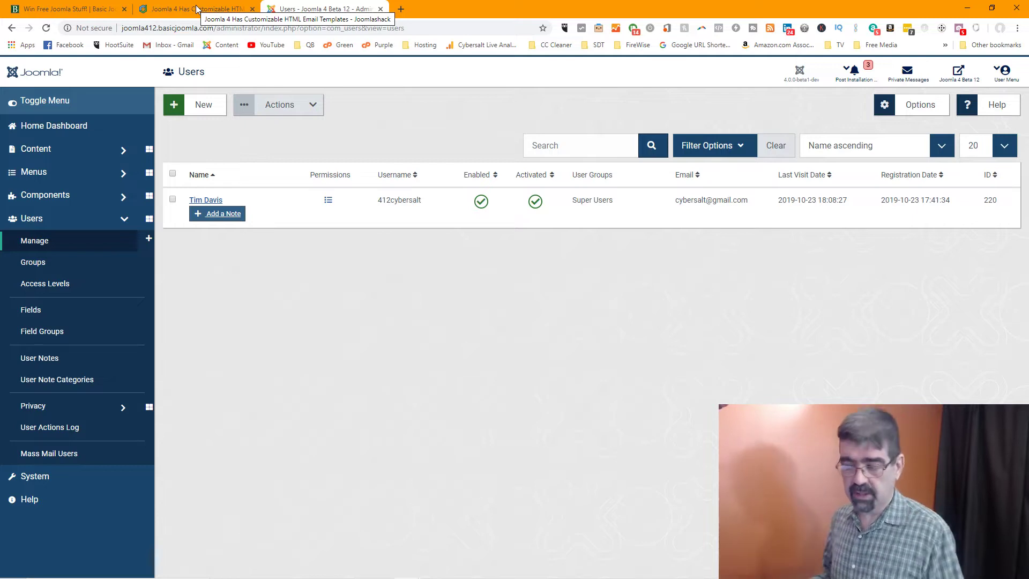
left_click(197, 9)
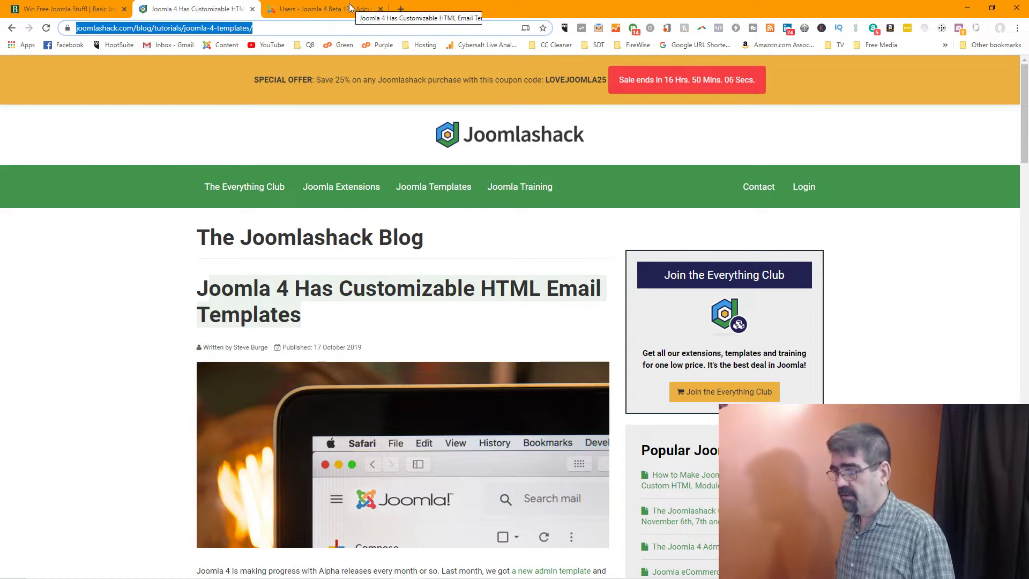
left_click(349, 8)
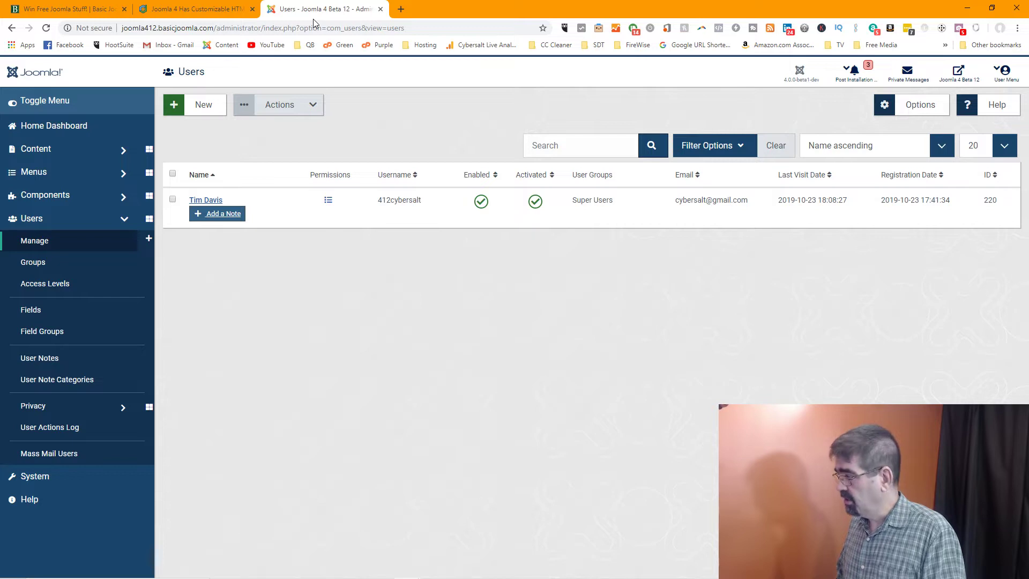
left_click(911, 105)
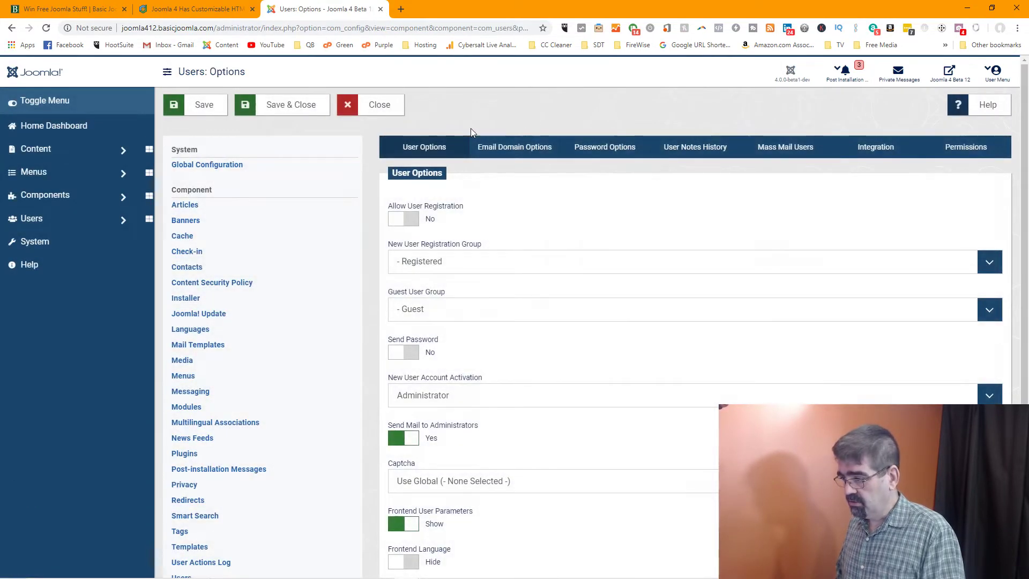
left_click(403, 220)
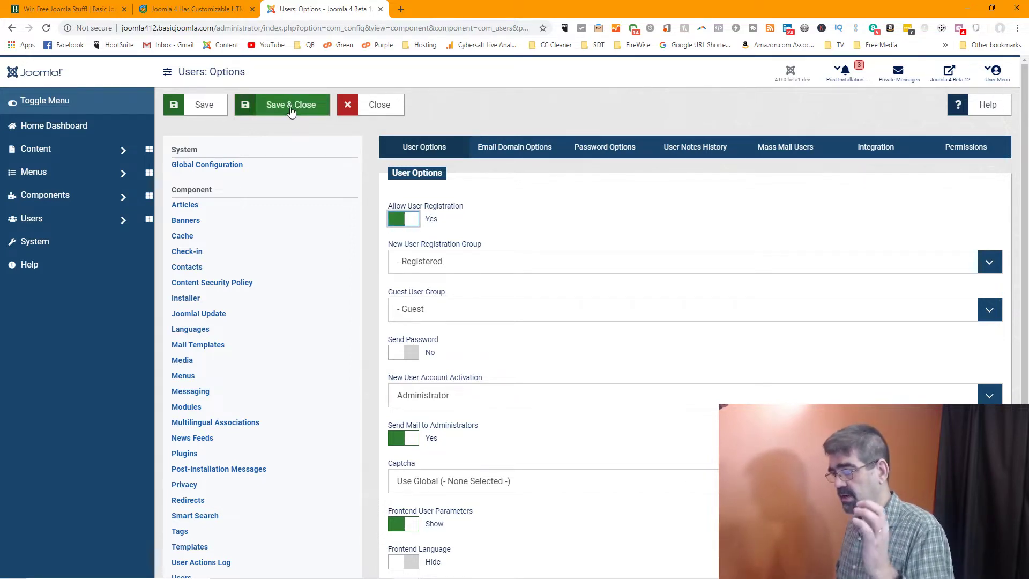
left_click(210, 111)
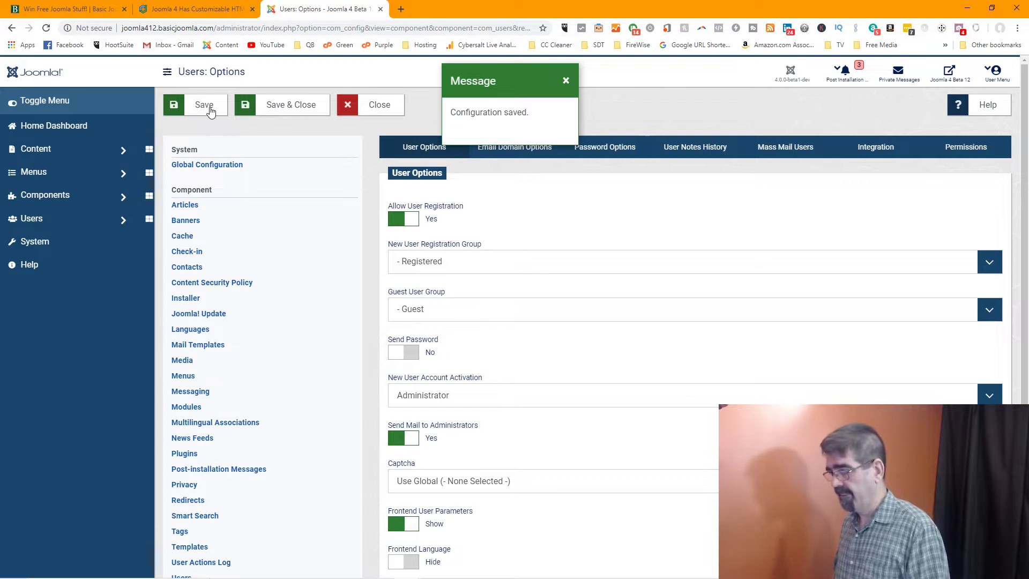
left_click(993, 264)
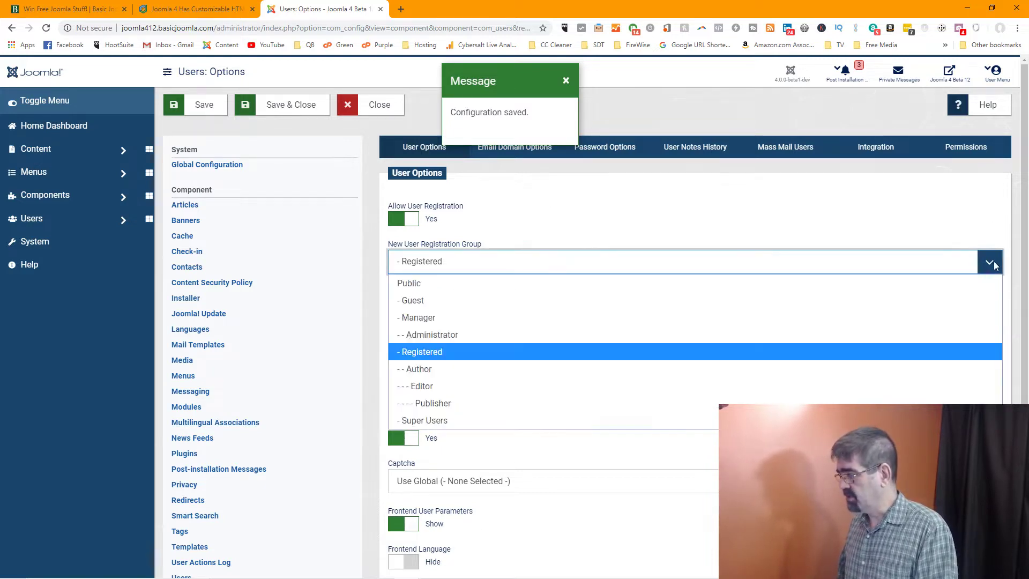
left_click(571, 418)
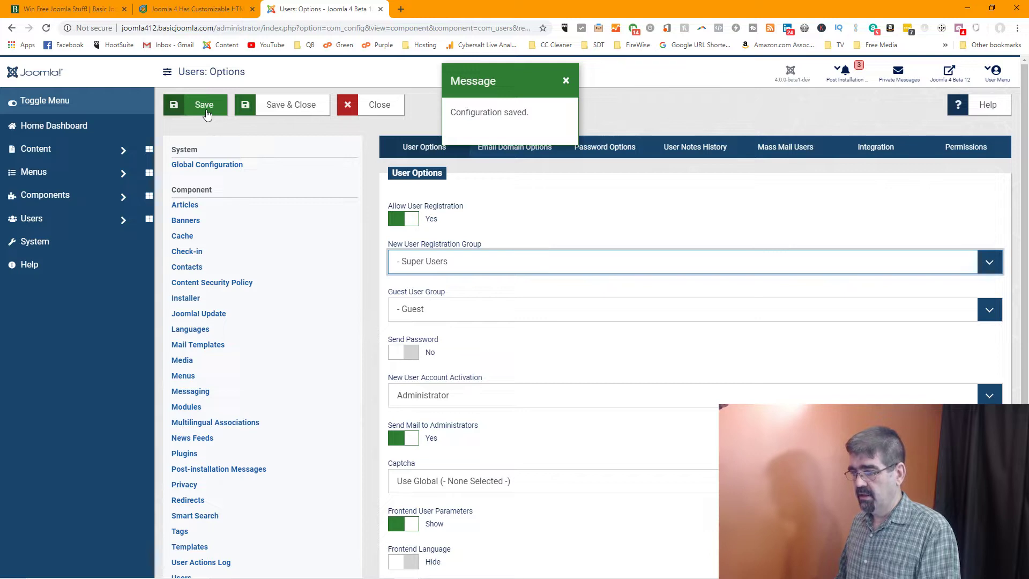
left_click(571, 267)
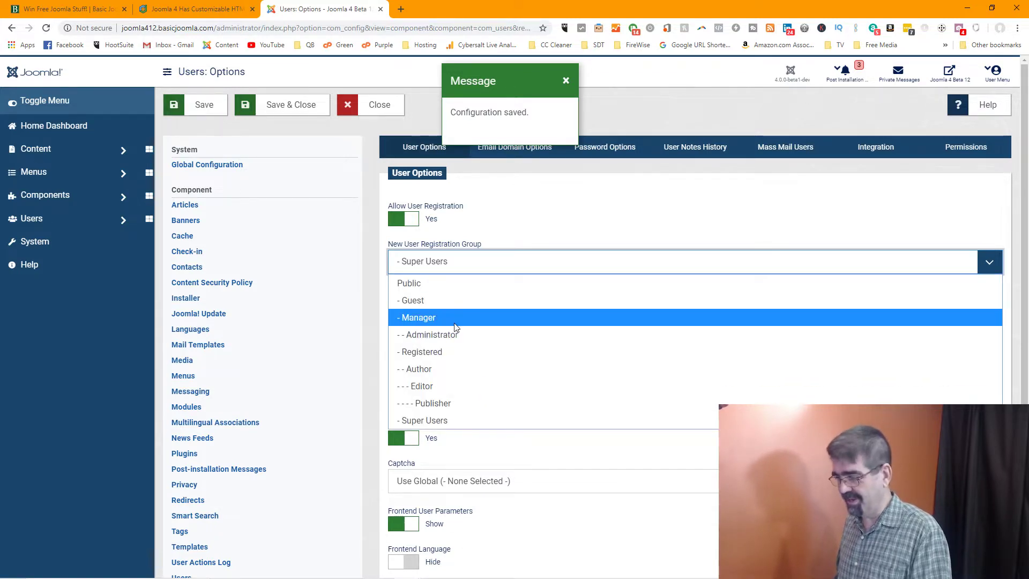
left_click(452, 350)
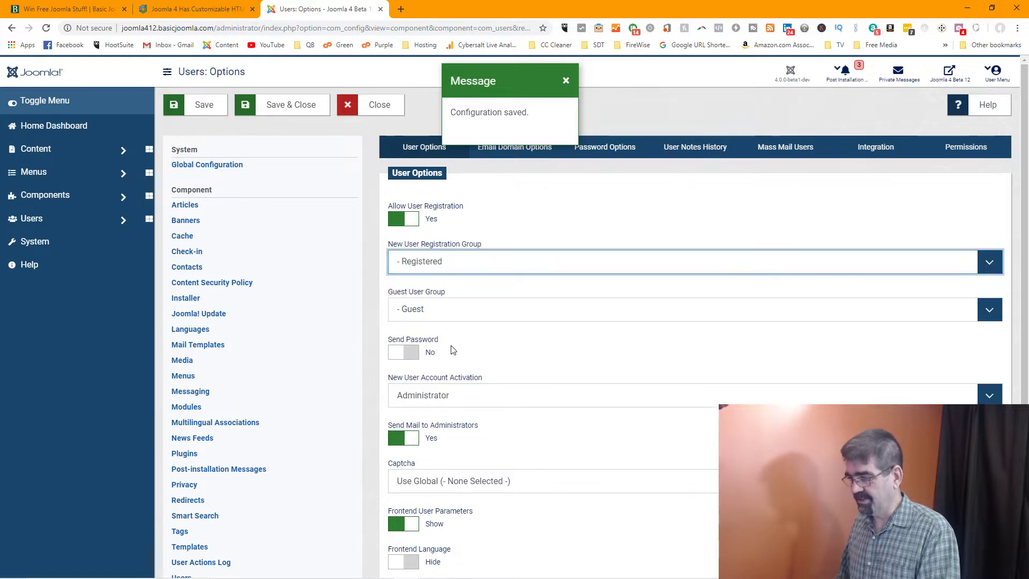
left_click(202, 115)
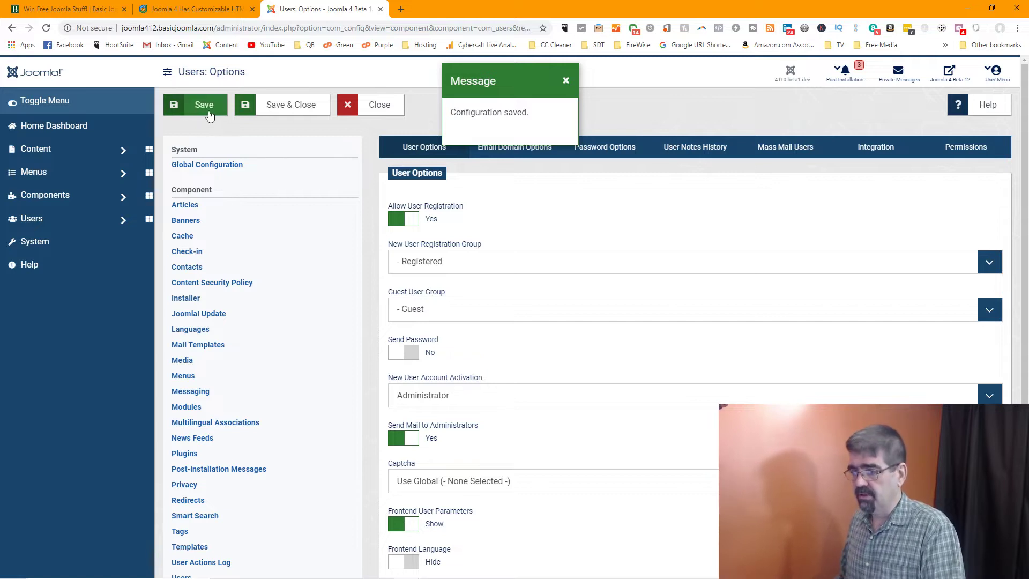
left_click(567, 81)
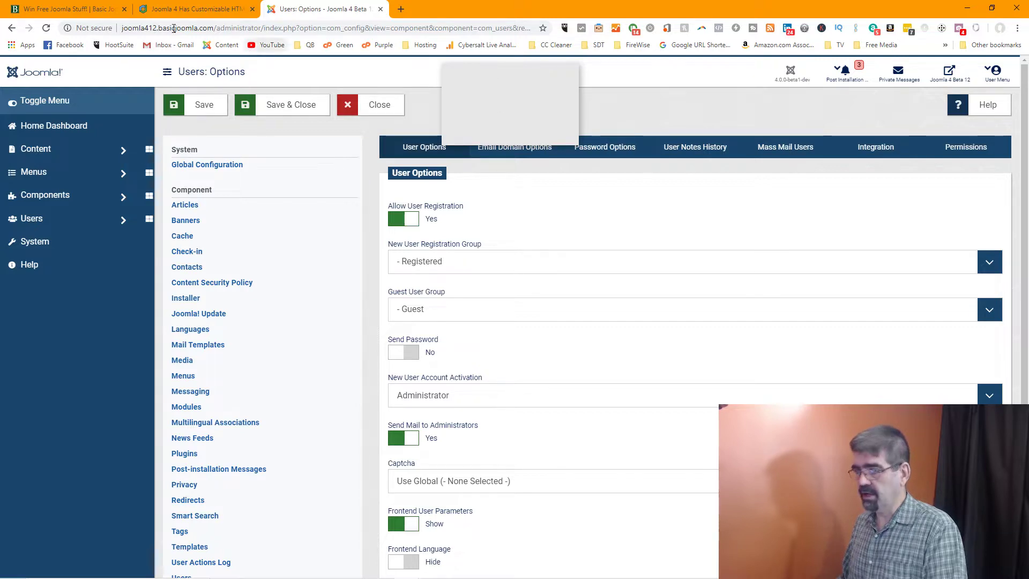
left_click(49, 29)
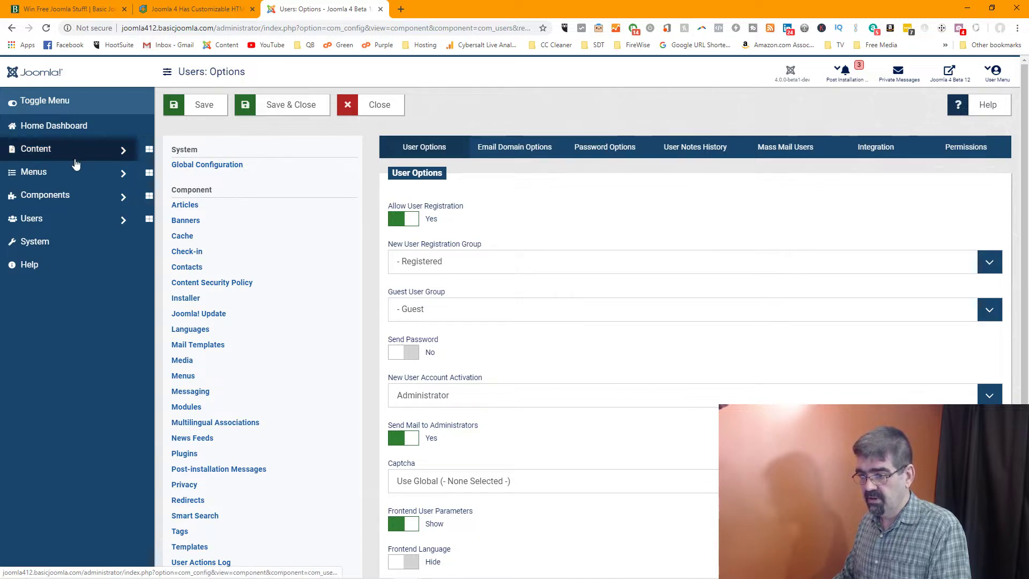
Tick Super Users in the registered-only user's Assigned User Groups and Save & Close
left_click(69, 222)
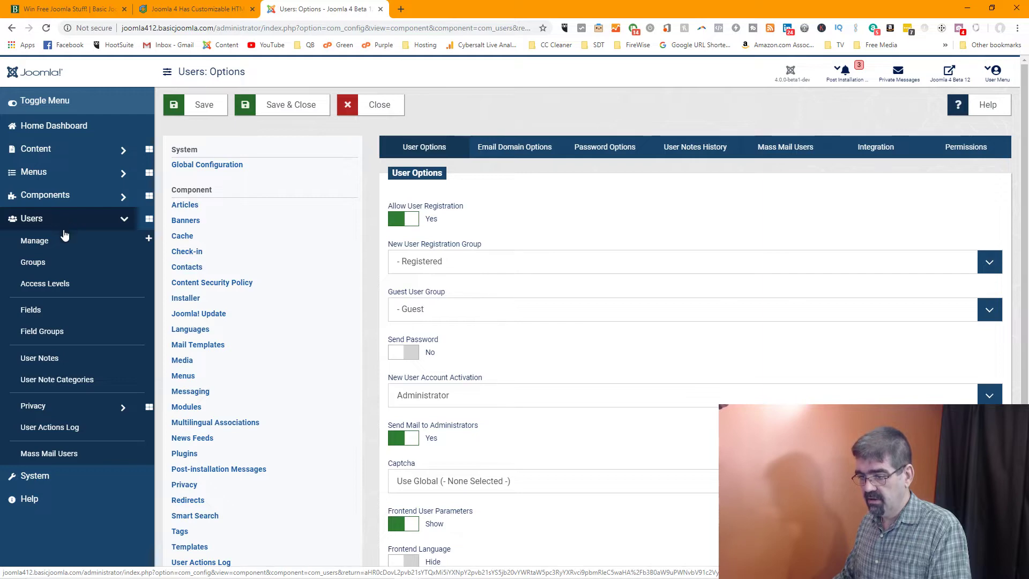
left_click(63, 239)
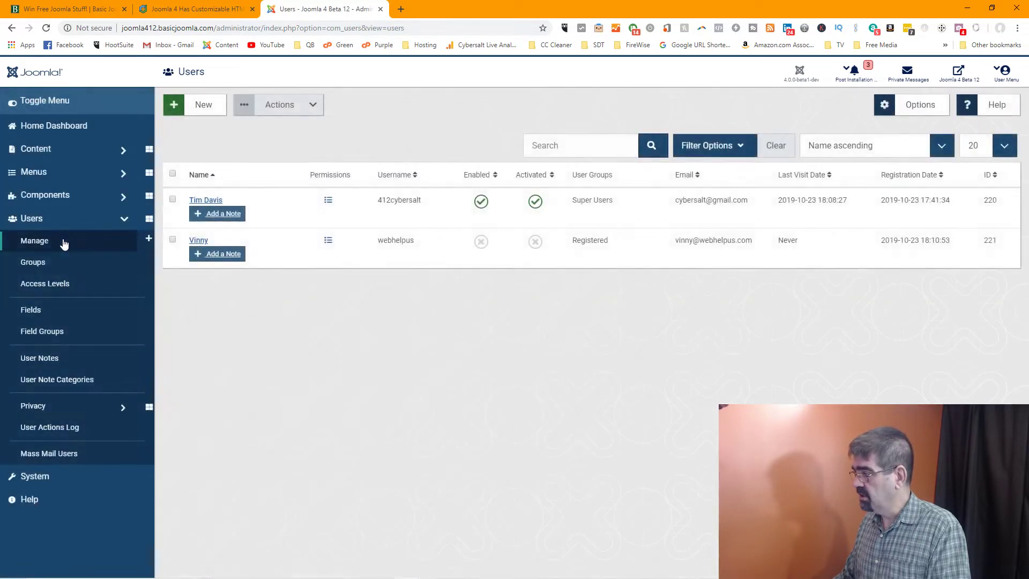
left_click(913, 114)
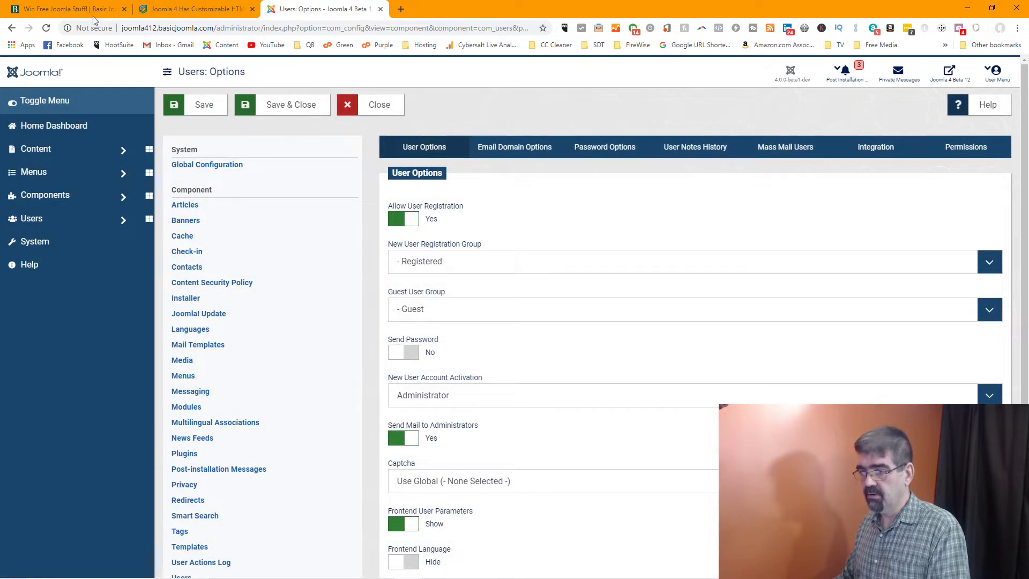
left_click(12, 27)
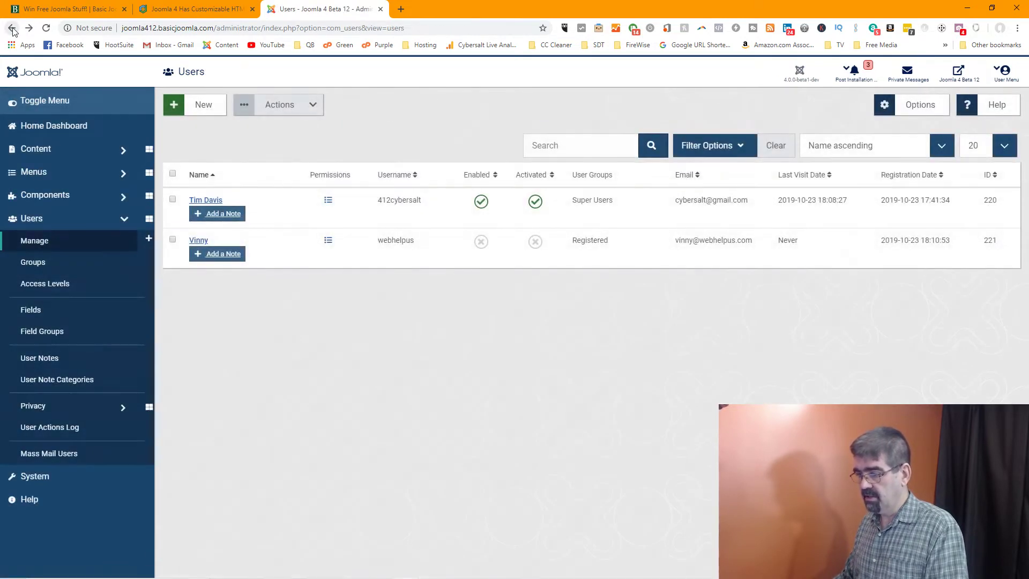
left_click(197, 241)
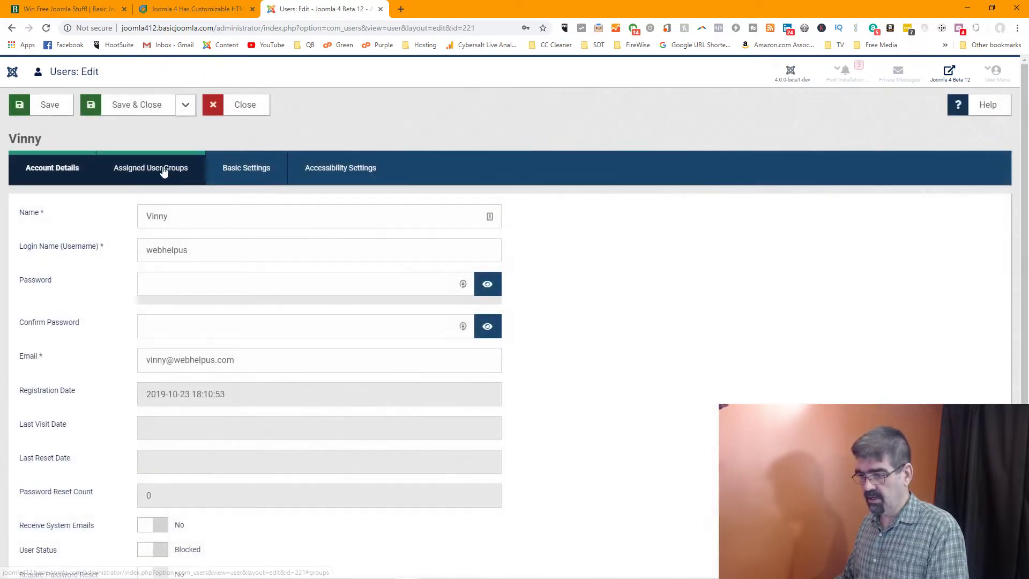
left_click(161, 168)
left_click(38, 397)
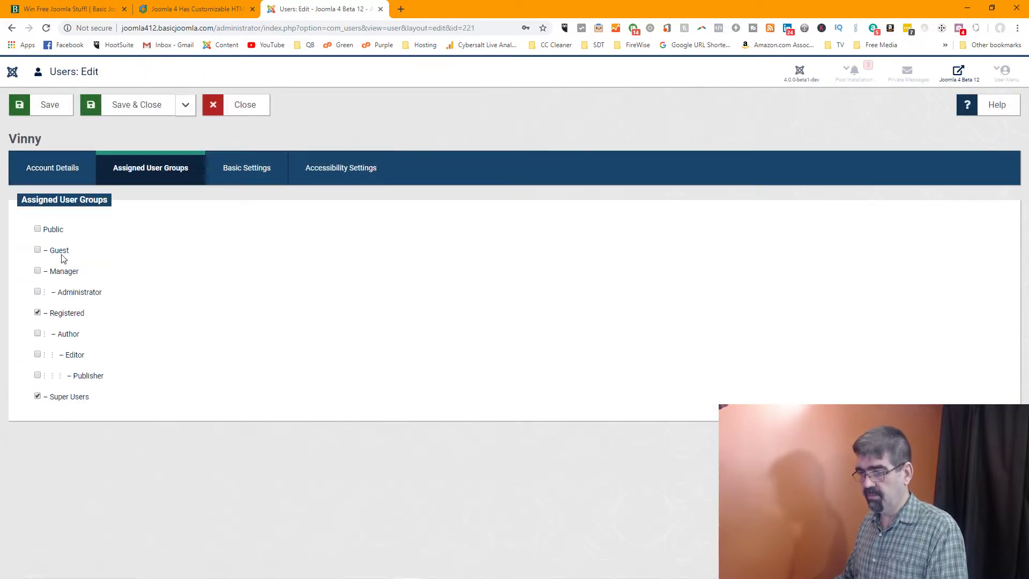
left_click(122, 106)
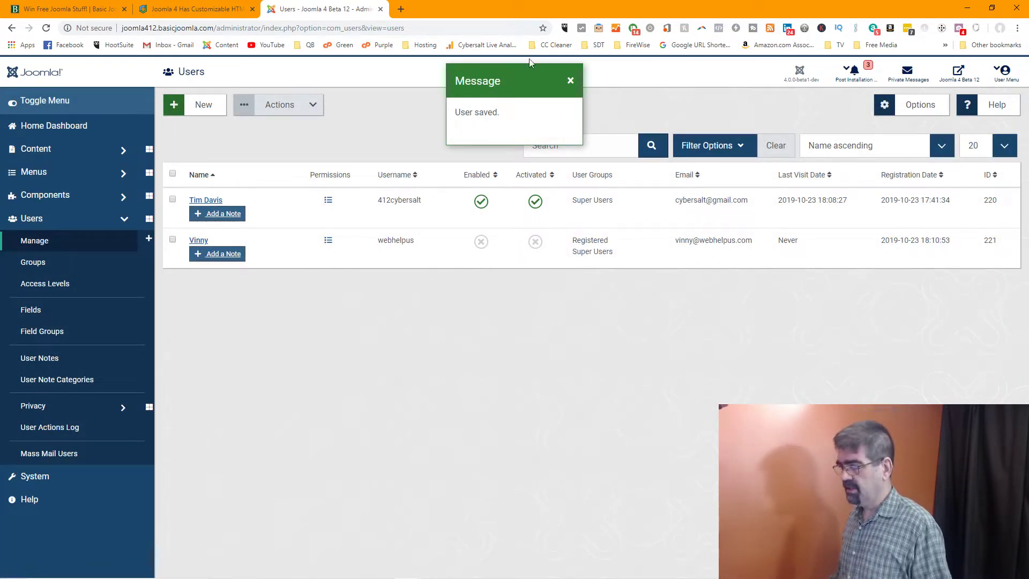
left_click(571, 81)
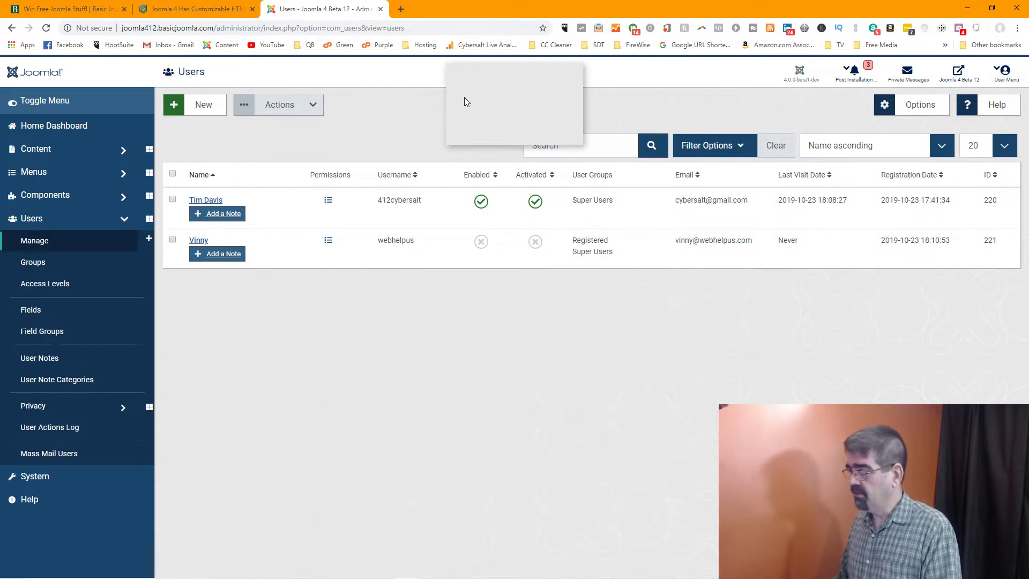
Show the Users Options' Email Domain Options tab, which lists no email domains
left_click(914, 104)
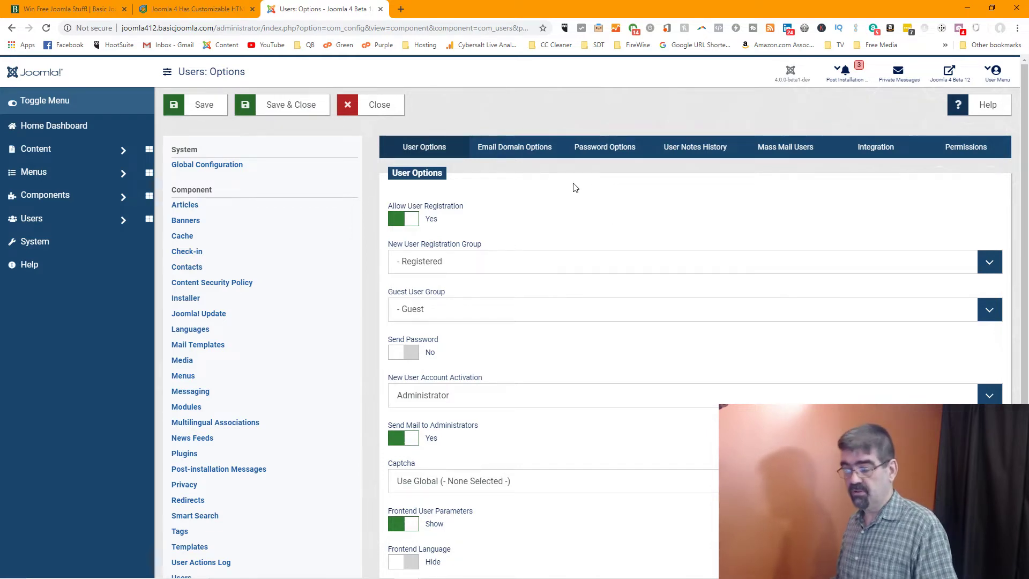
left_click(515, 155)
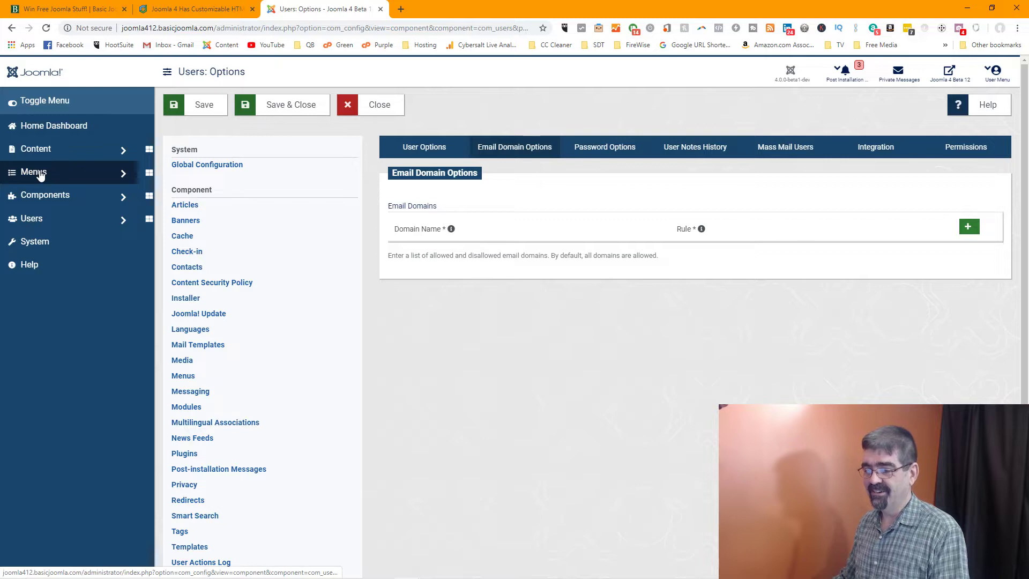
left_click(30, 218)
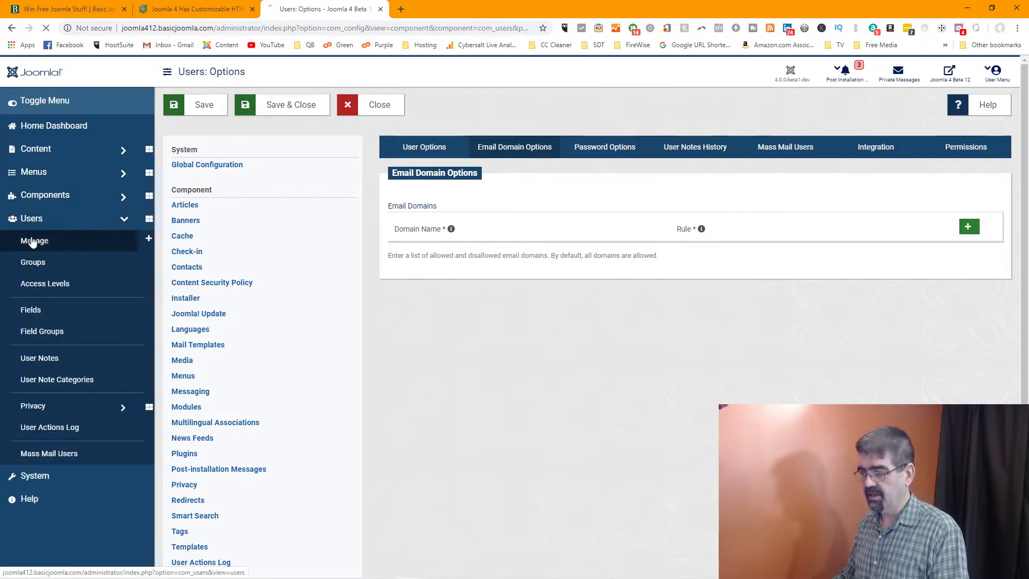
Tick Super Users in the newly registered user's Assigned User Groups and Save & Close
left_click(33, 239)
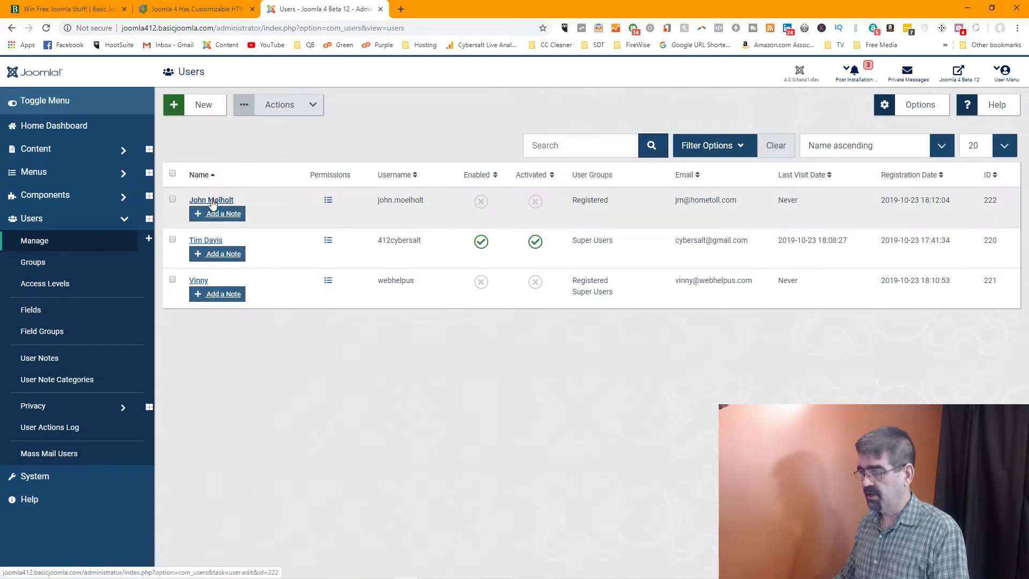
left_click(212, 200)
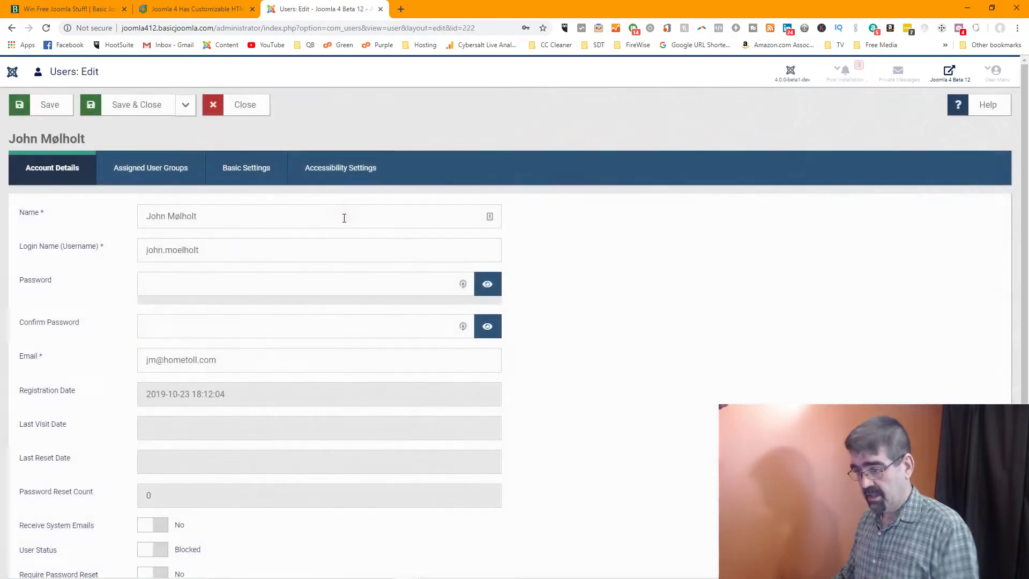
left_click(176, 170)
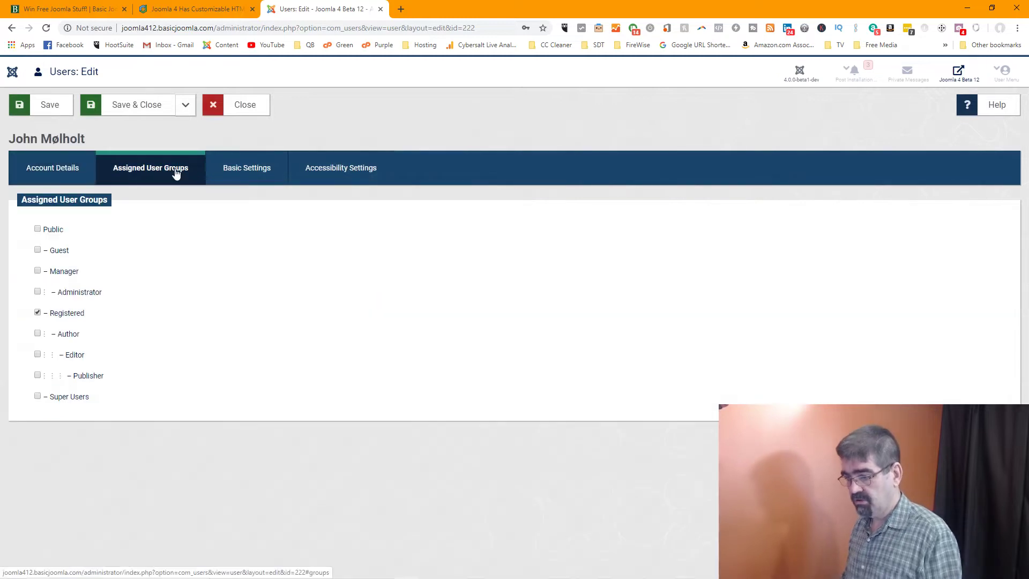
left_click(37, 396)
left_click(135, 111)
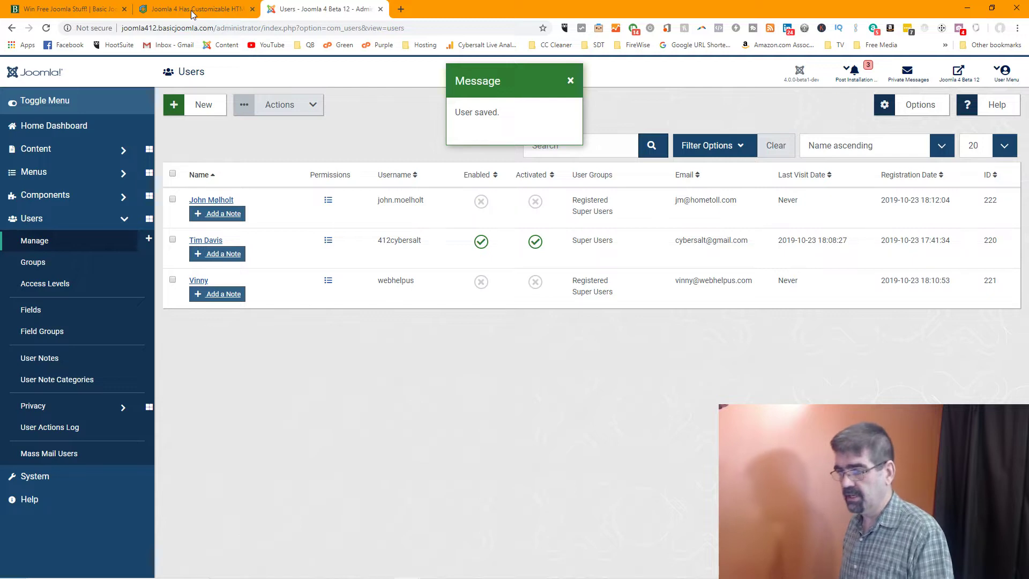
left_click(191, 11)
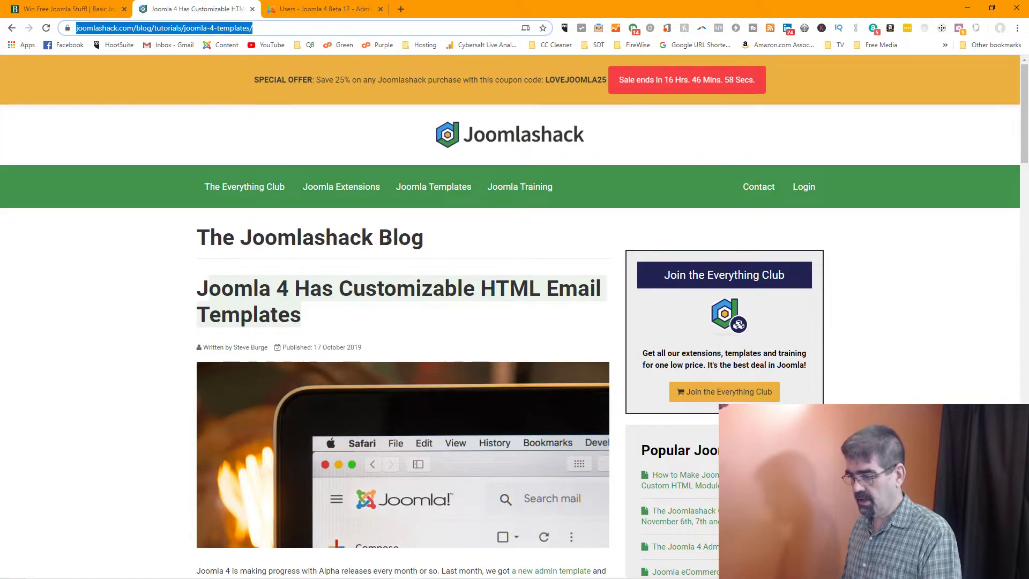
scroll(387, 239, "down", 1)
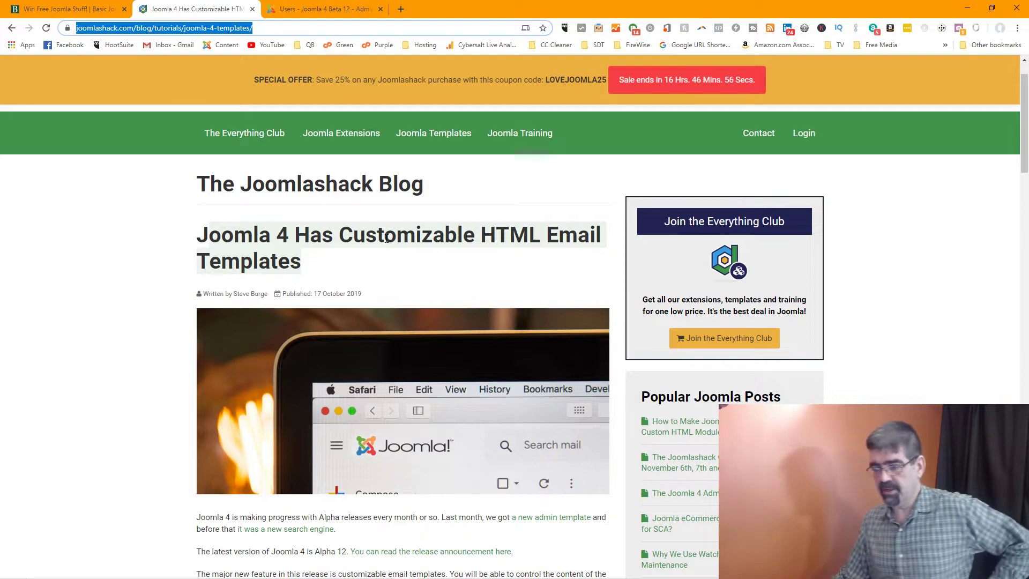
scroll(387, 239, "down", 1)
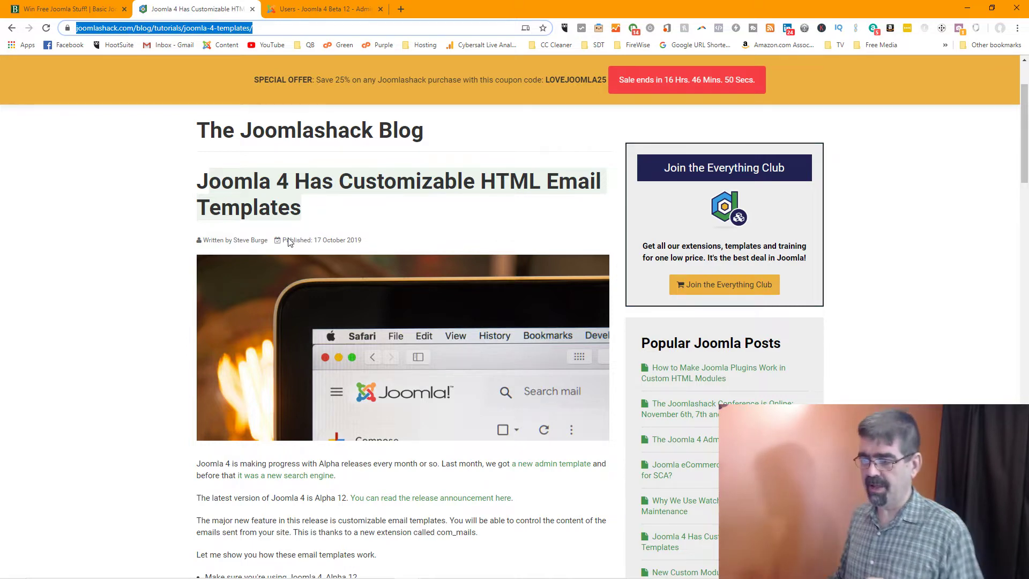
scroll(279, 244, "down", 1)
scroll(277, 245, "down", 3)
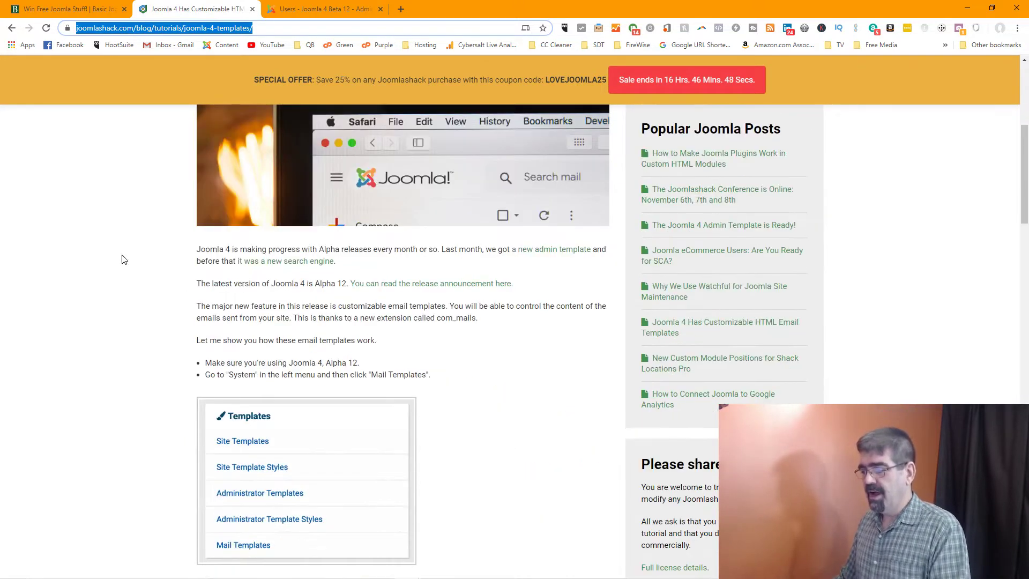
scroll(124, 259, "up", 1)
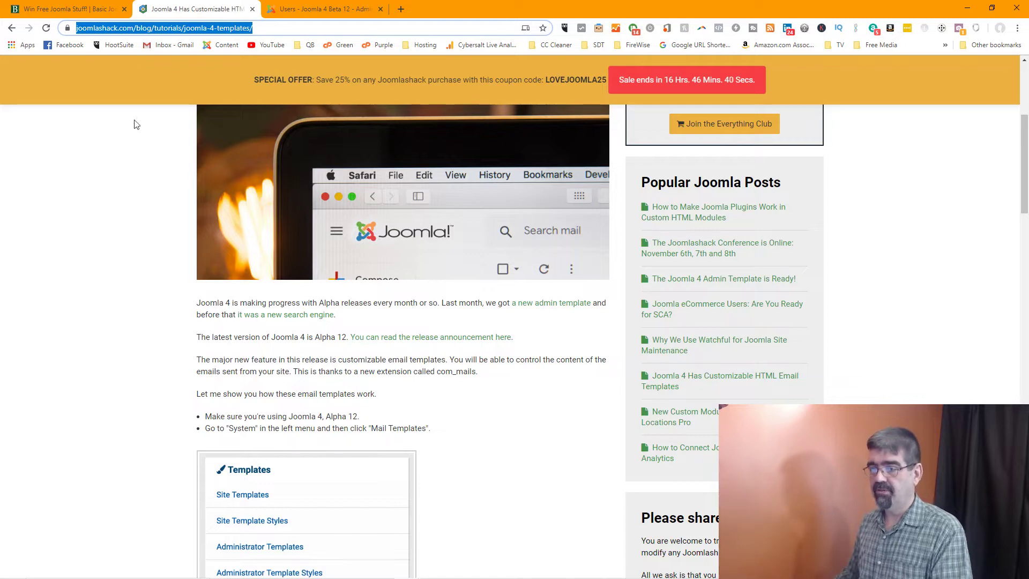
left_click(323, 9)
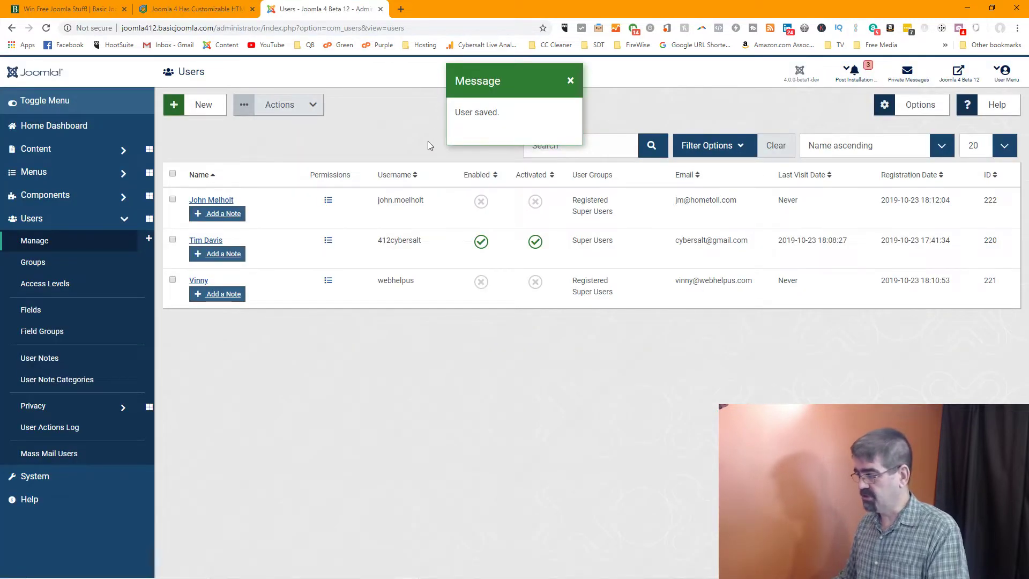
Activate both inactive user accounts, then return to the Joomlashack article
left_click(537, 204)
left_click(536, 288)
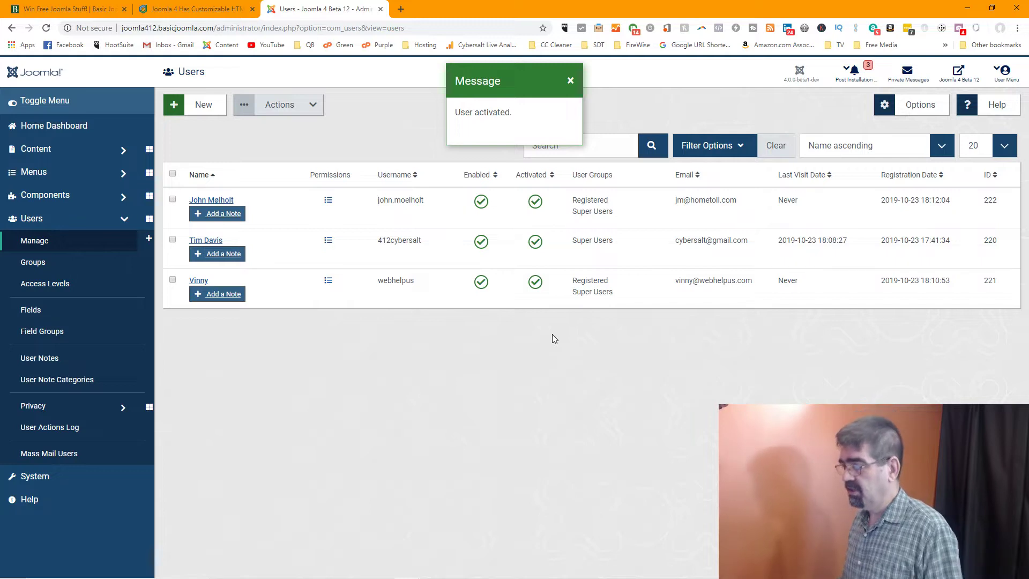
left_click(569, 83)
left_click(198, 11)
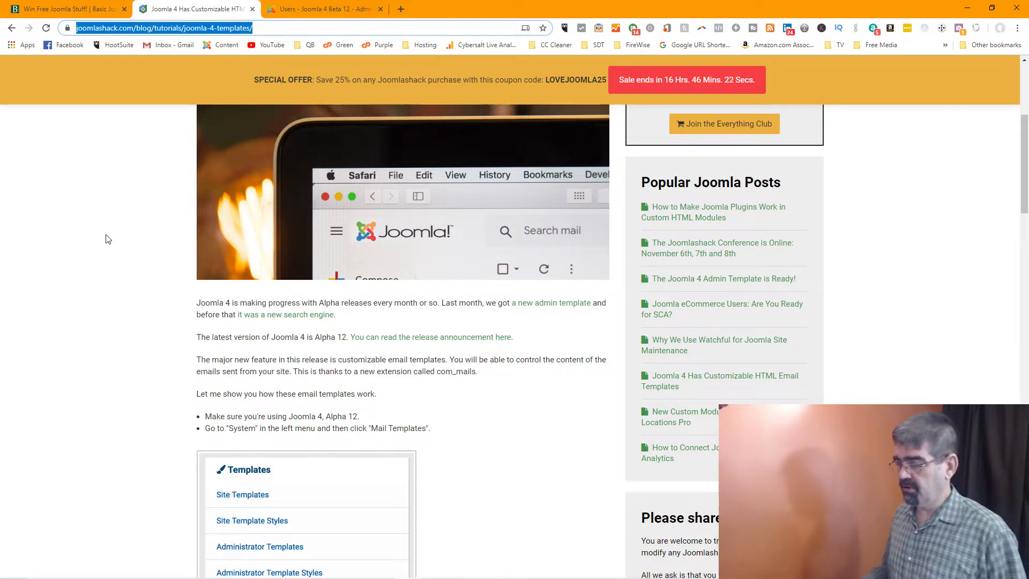
Read through the Joomlashack article's mail-template steps, then switch to the Basic Joomla Giveaways page
scroll(109, 238, "down", 2)
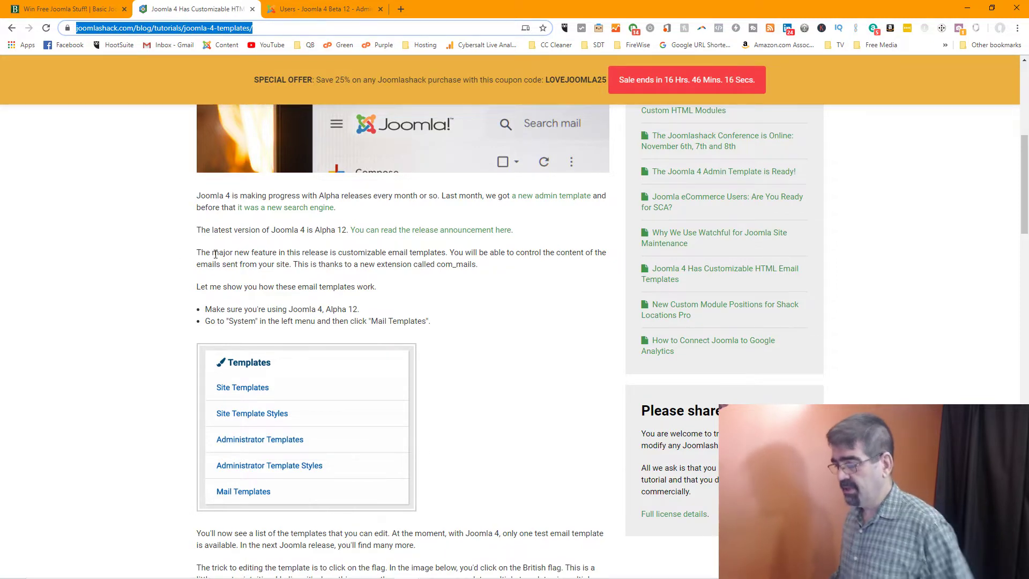
scroll(215, 254, "down", 1)
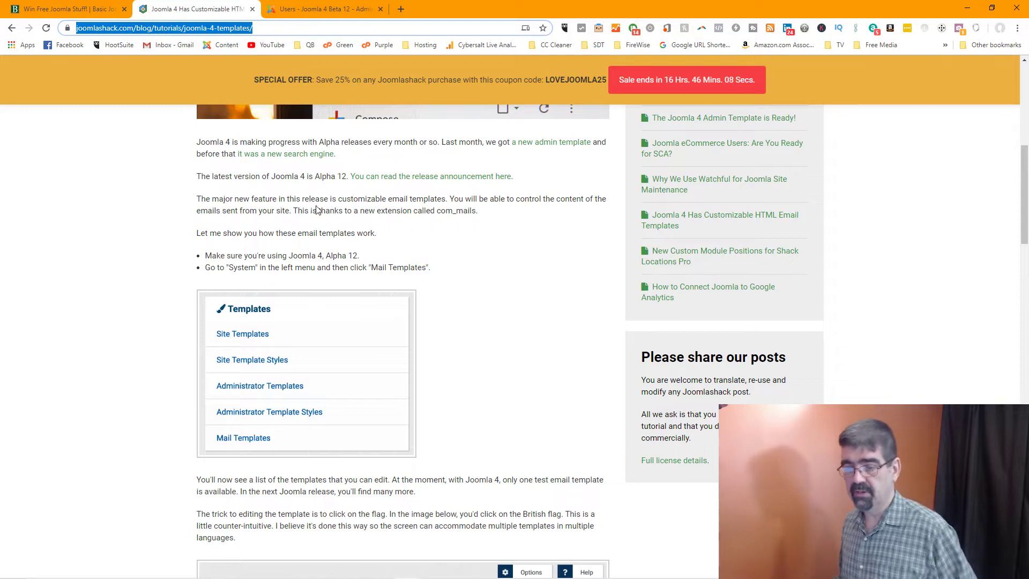
left_click(66, 10)
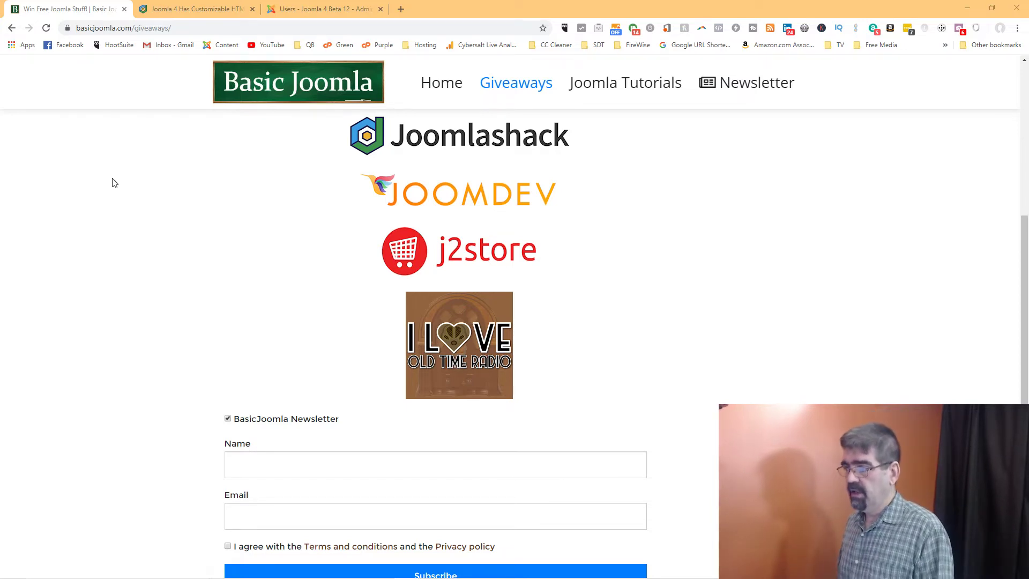
Pass back through the Joomlashack article to the Joomla admin's System Dashboard
left_click(204, 10)
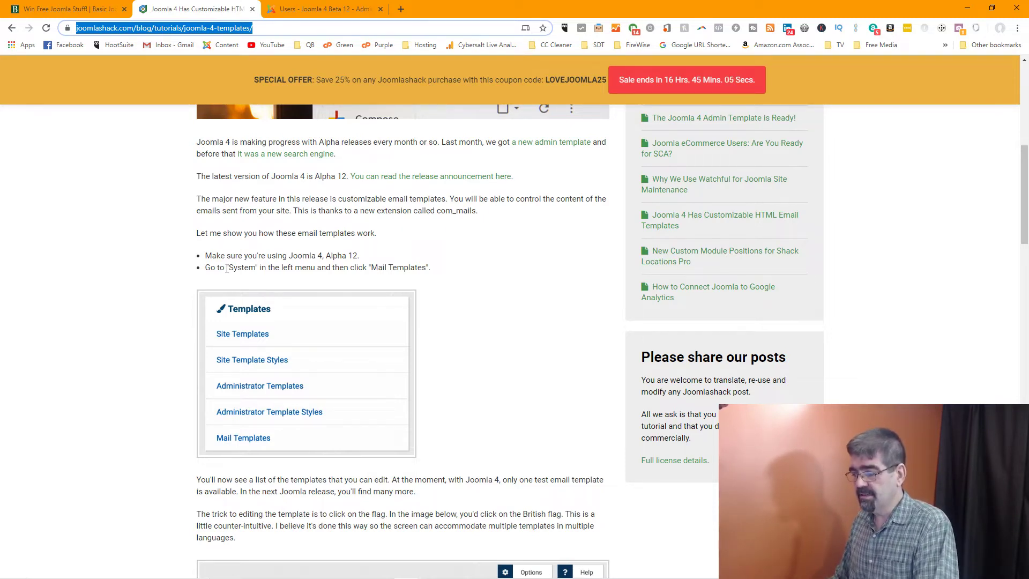
left_click(322, 9)
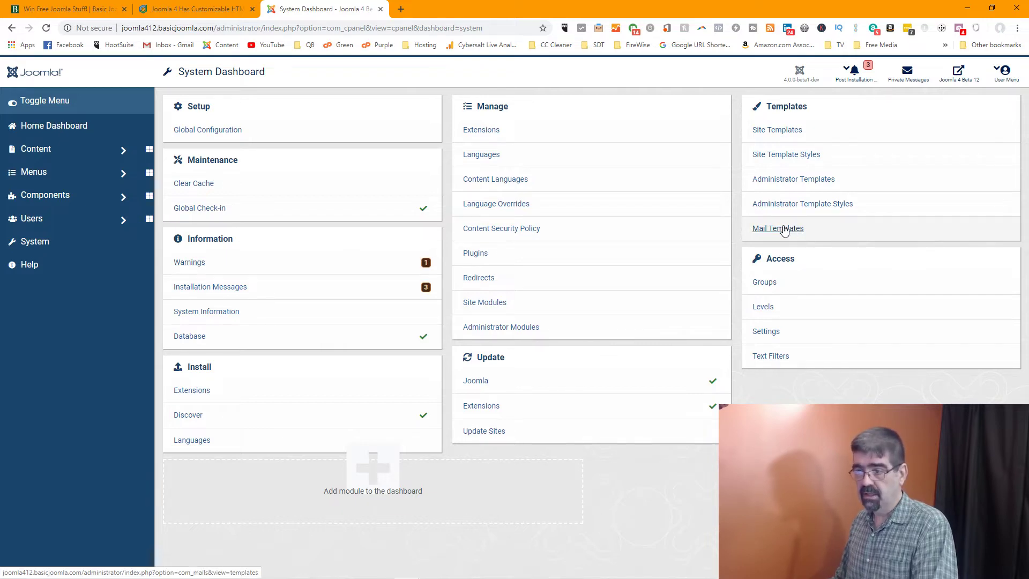
From the System Dashboard, open Mail Templates to list the Global Configuration: Test Mail template
left_click(62, 12)
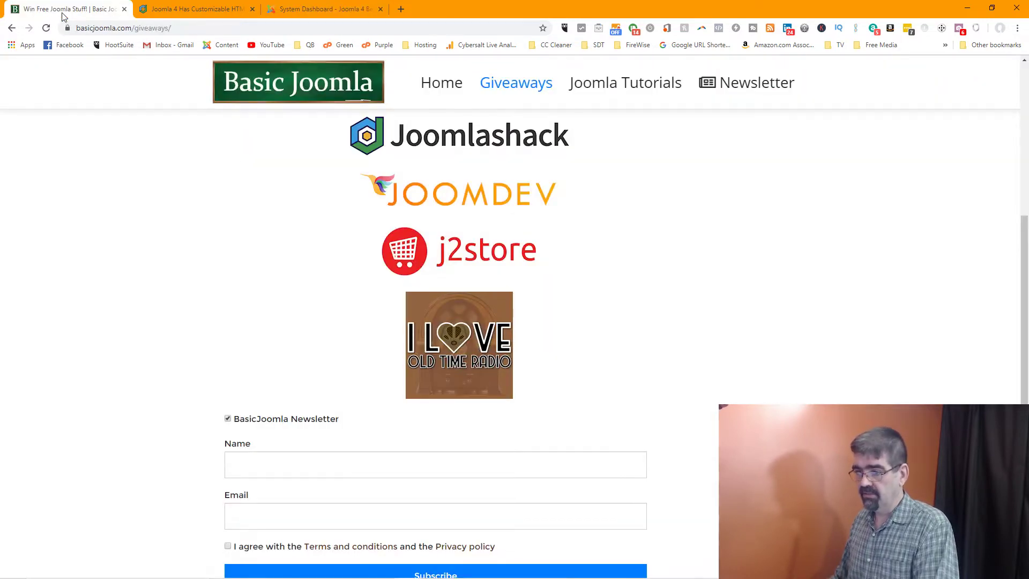
left_click(235, 12)
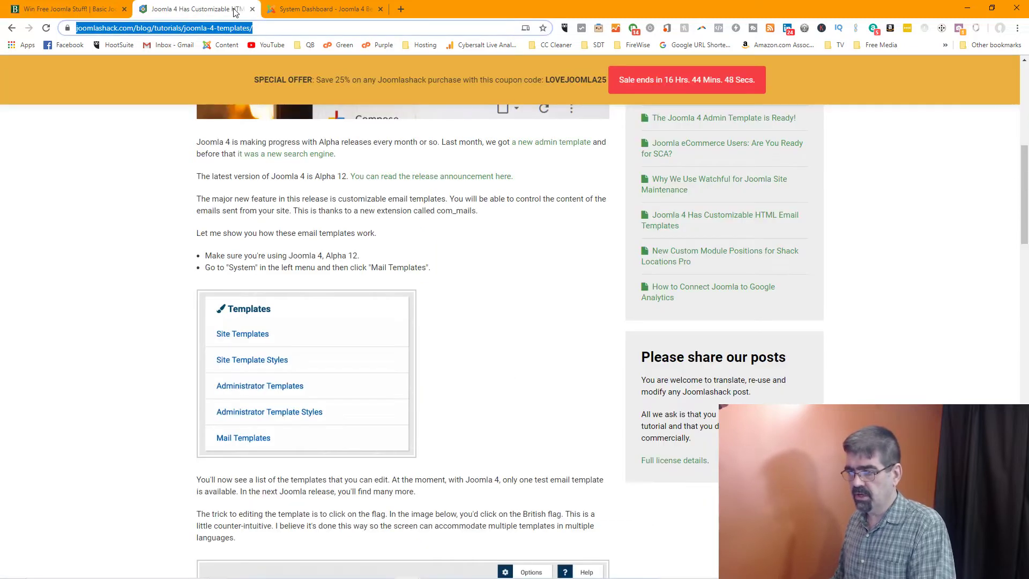
left_click(312, 12)
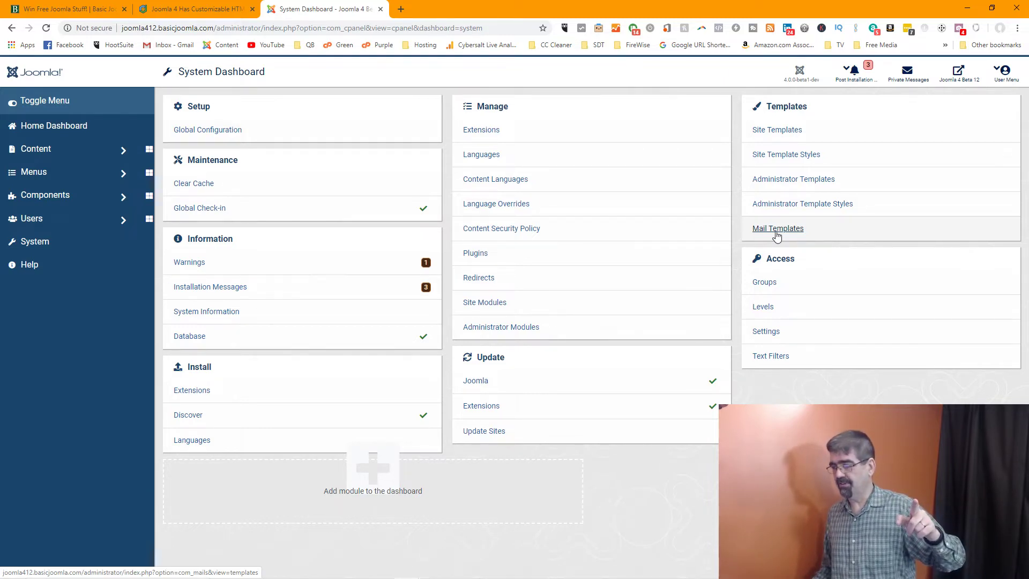
left_click(776, 228)
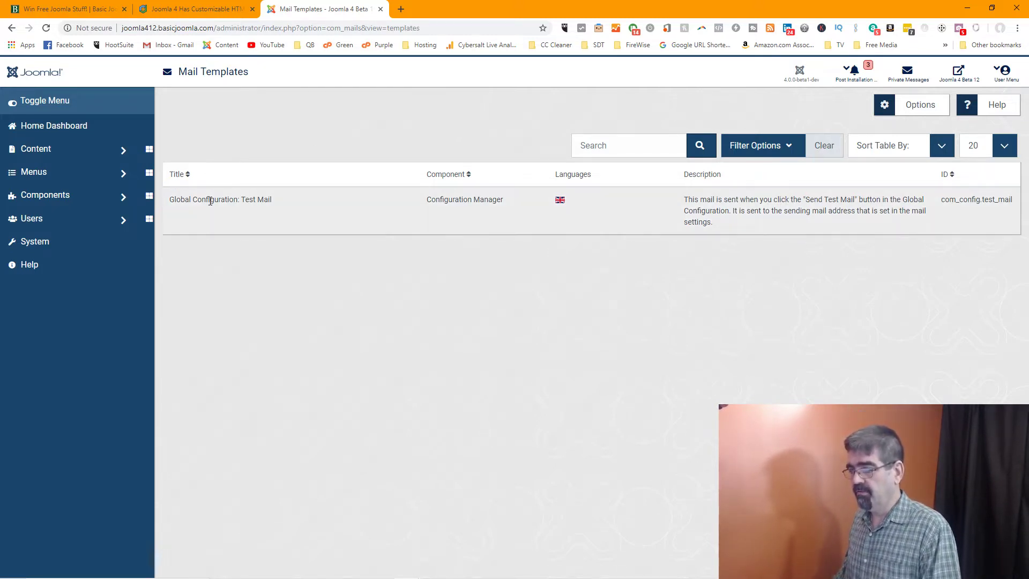
left_click(224, 9)
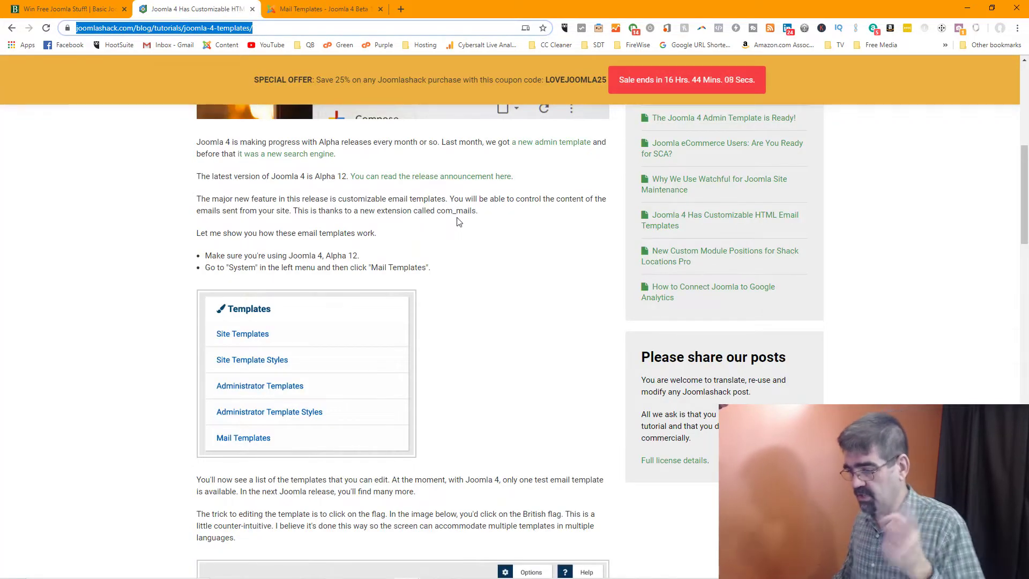
scroll(459, 223, "down", 1)
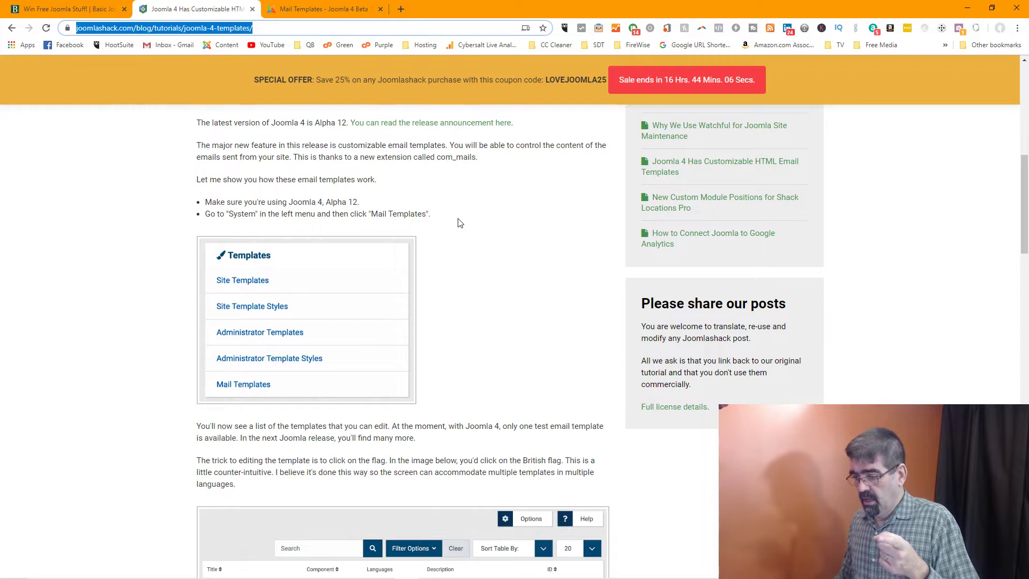
scroll(459, 222, "down", 1)
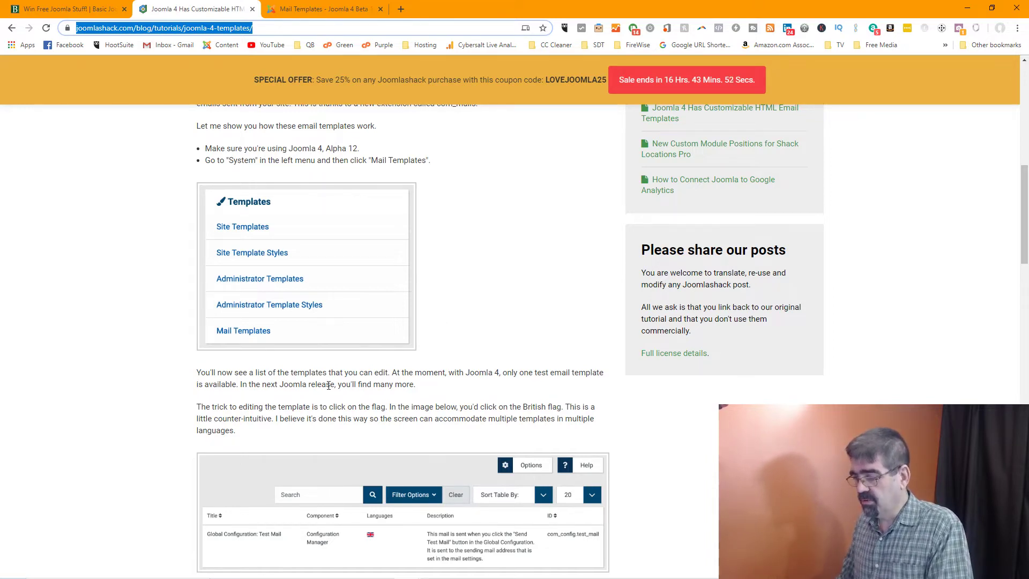
scroll(414, 362, "down", 1)
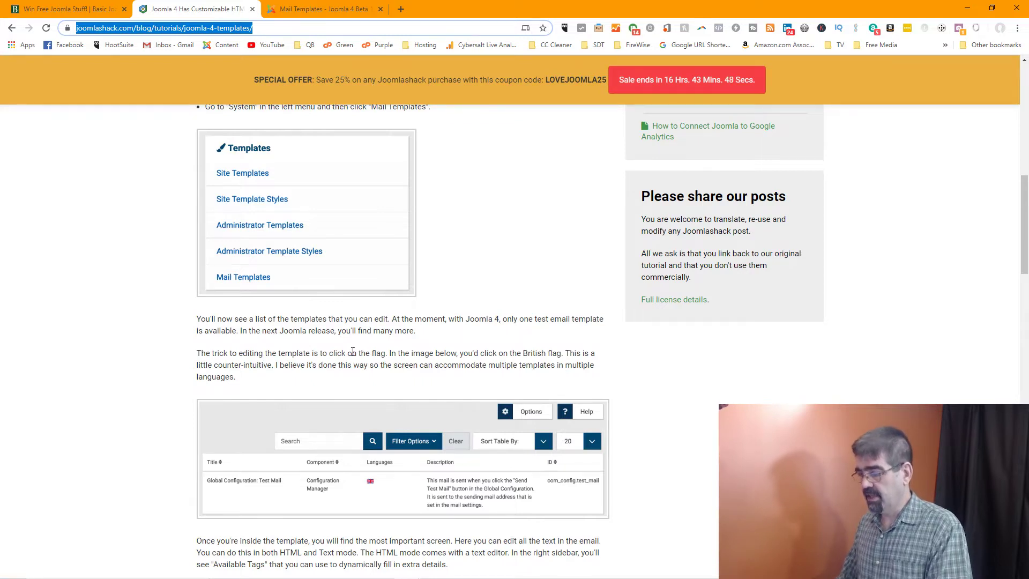
scroll(477, 343, "down", 1)
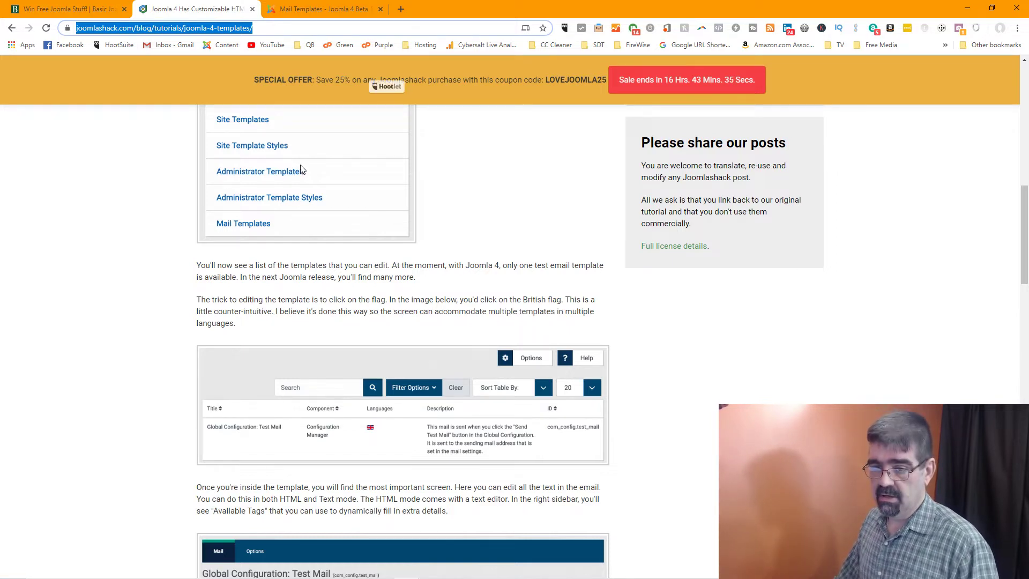
left_click(293, 11)
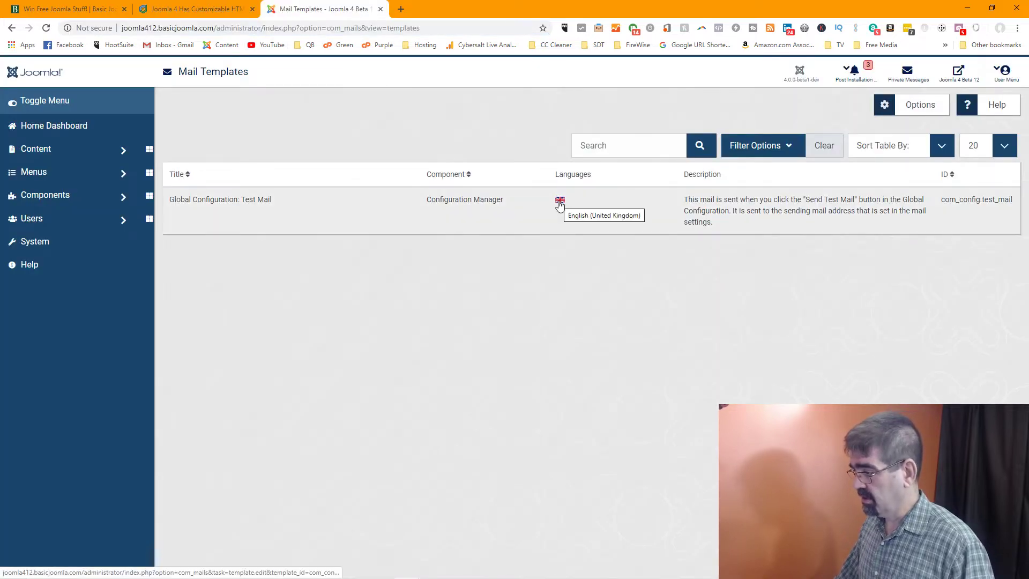
Open the English (UK flag) Global Configuration: Test Mail template for editing
left_click(559, 205)
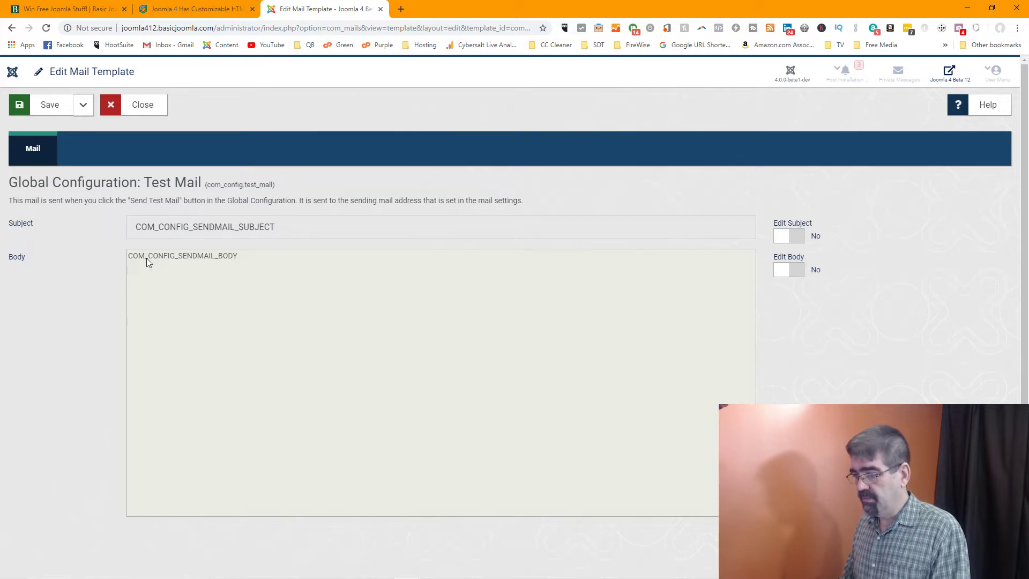
Set Edit Subject and Edit Body to Yes, then go back to the Joomlashack article
left_click(798, 239)
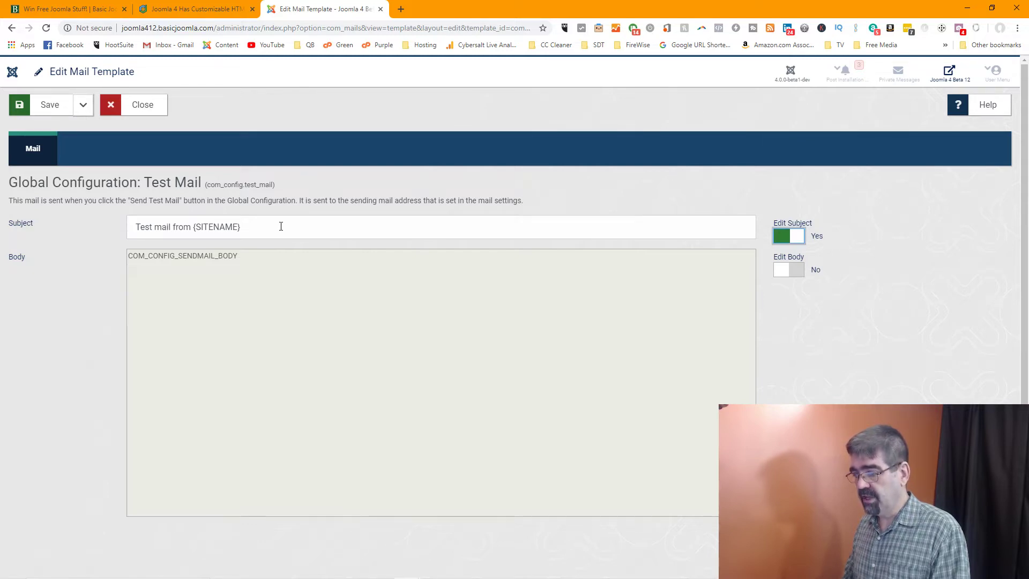
left_click(793, 272)
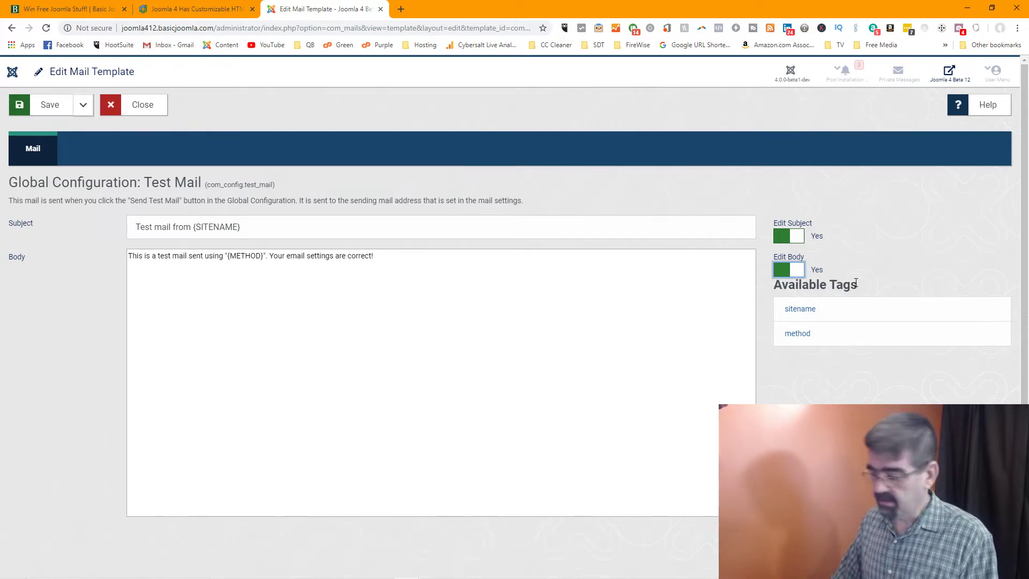
scroll(840, 278, "down", 1)
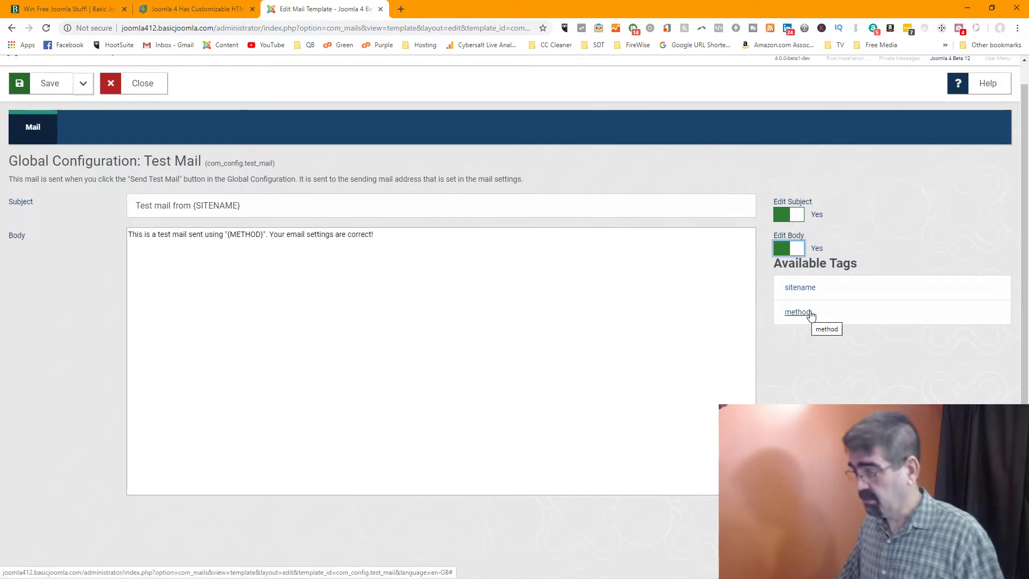
left_click(206, 9)
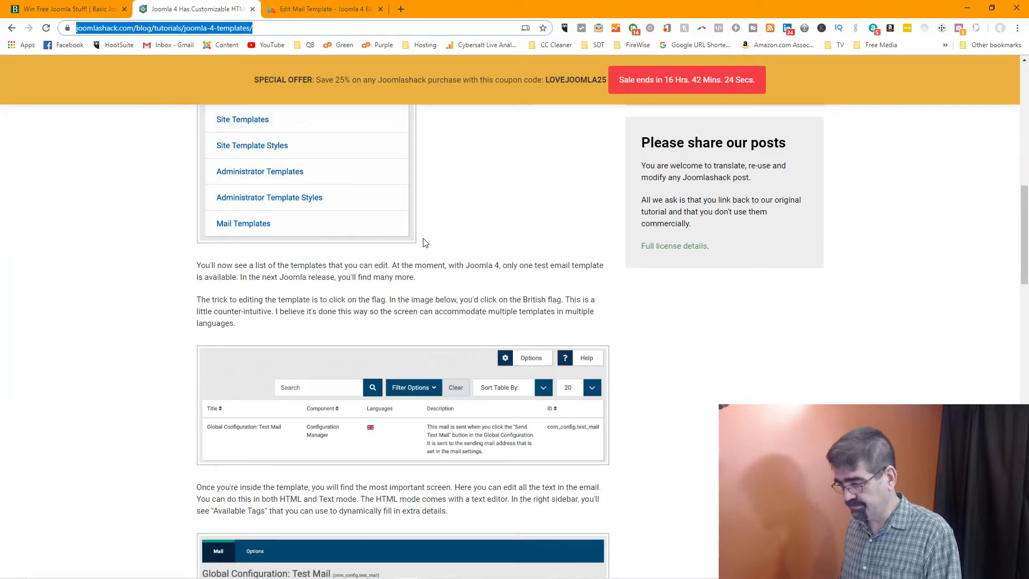
scroll(424, 243, "down", 4)
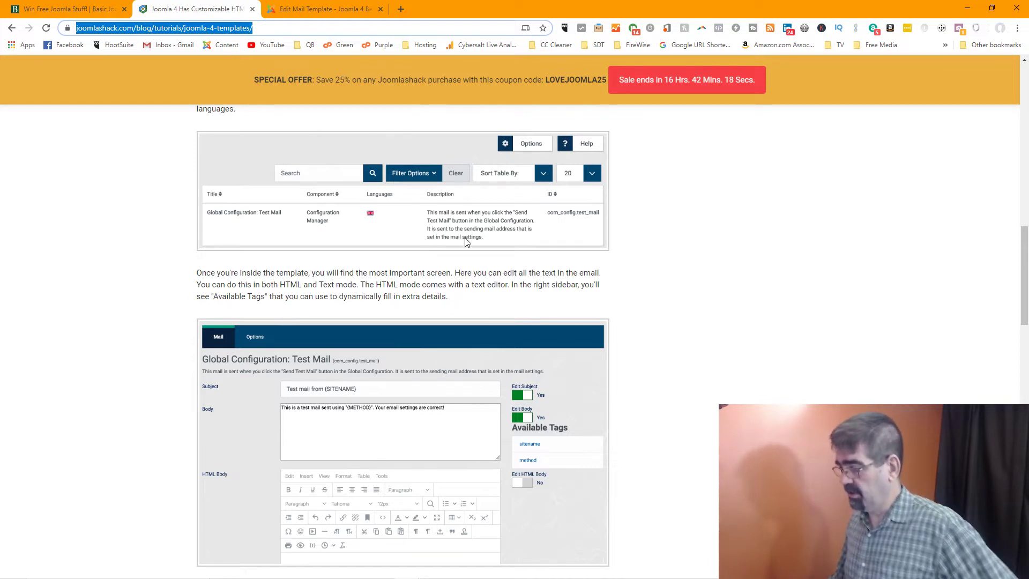
scroll(465, 242, "down", 1)
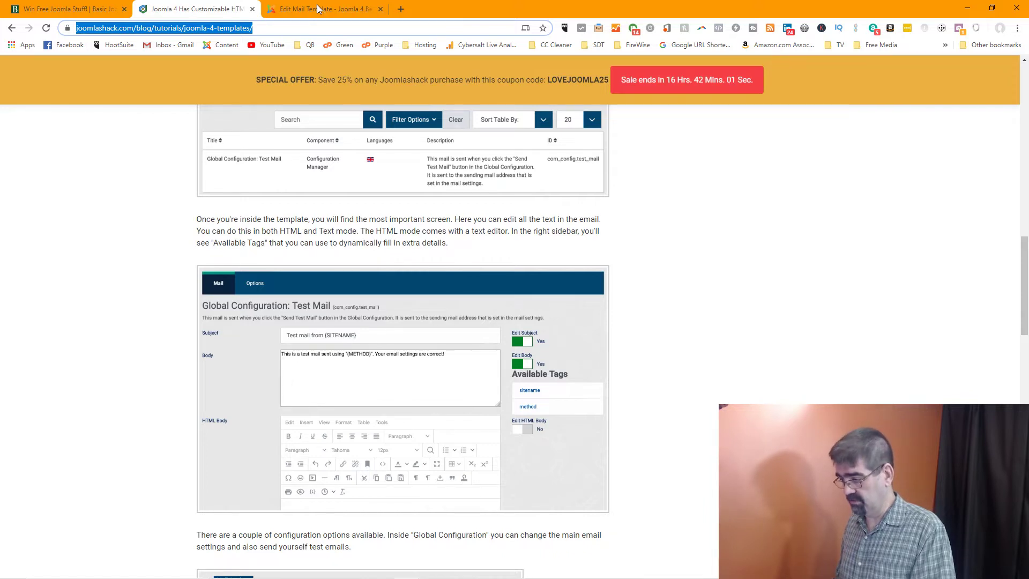
Back in the Test Mail editor, click into the body and copy the page address
left_click(320, 9)
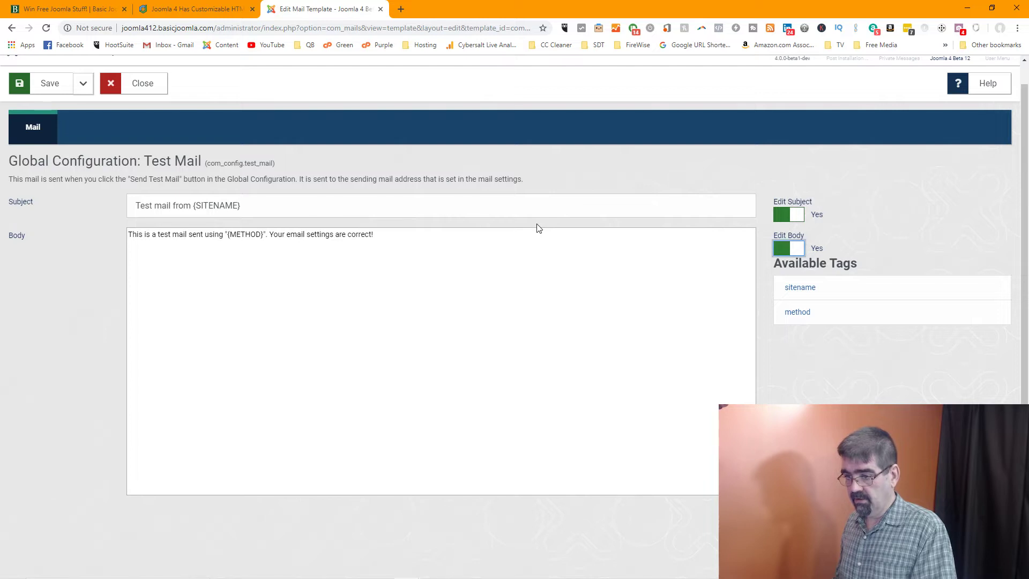
left_click(420, 256)
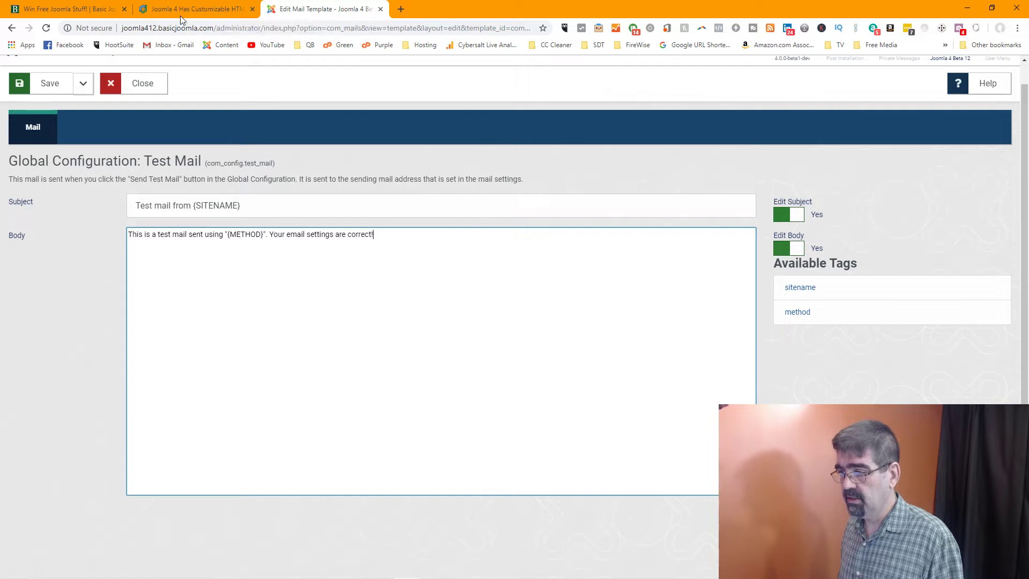
left_click(61, 8)
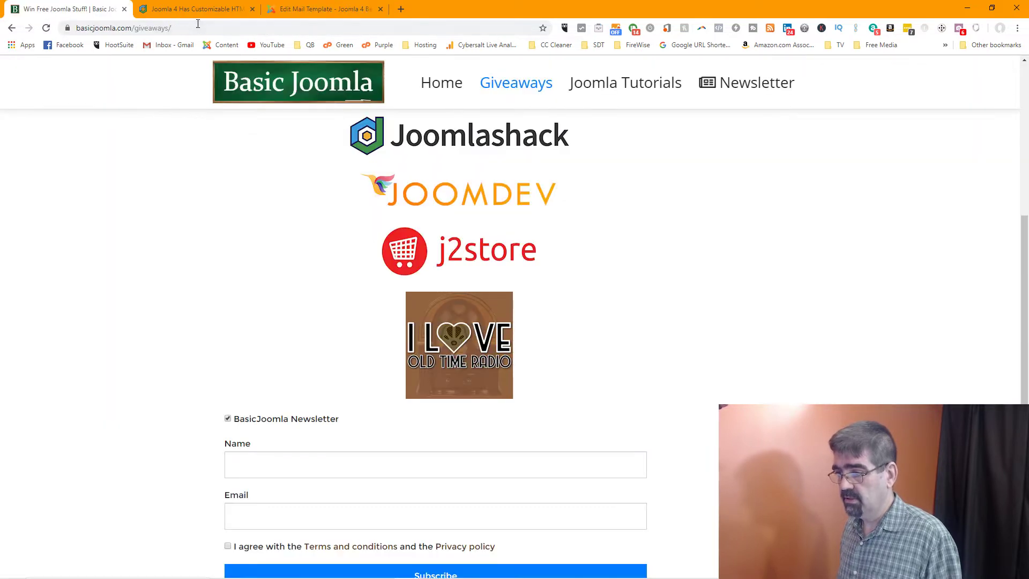
left_click(306, 10)
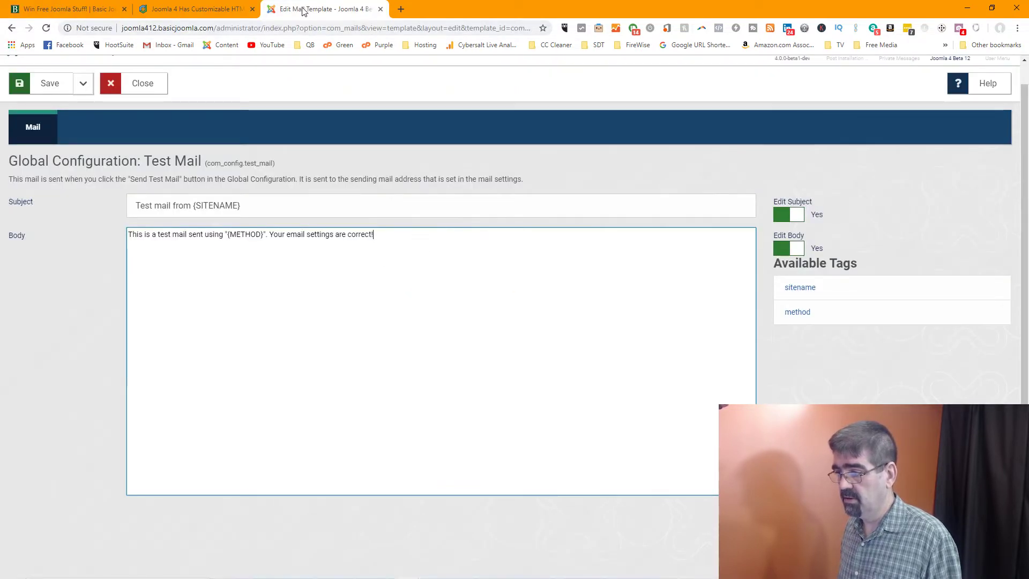
left_click(208, 26)
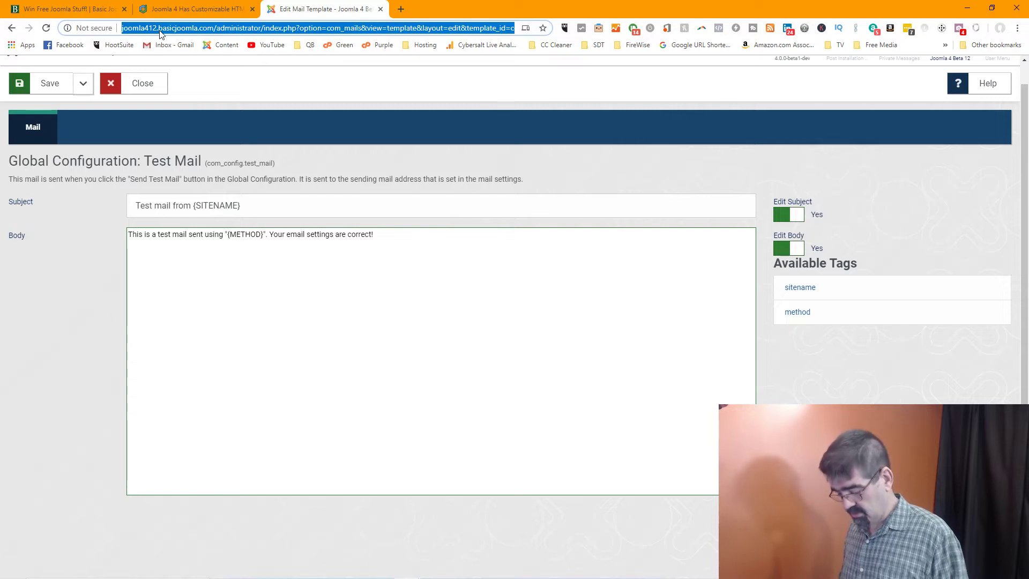
Load the copied Edit Mail Template address in a new browser tab
left_click(401, 9)
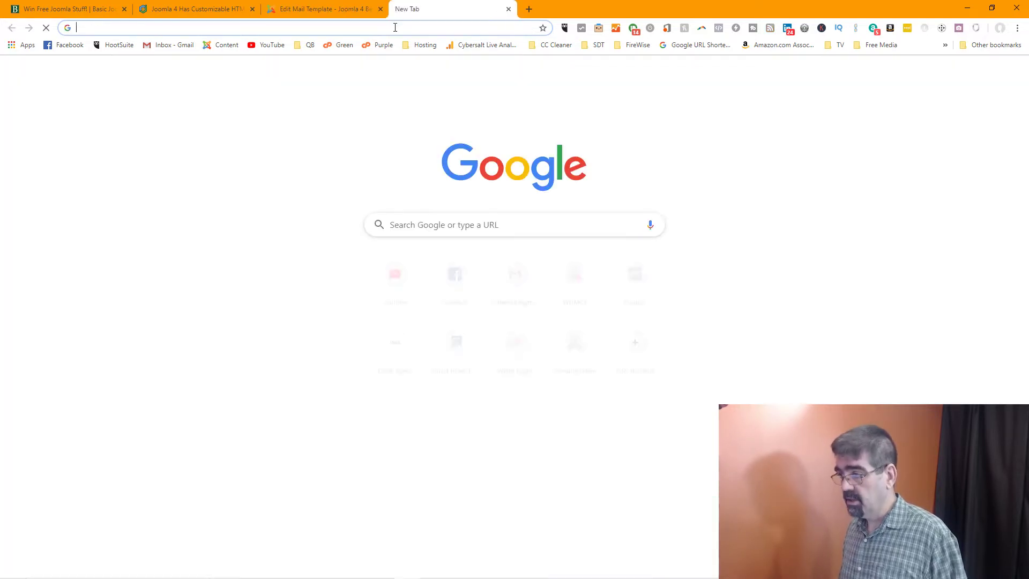
type("http://joomla412.basicjoomla.com/administrator/index.php?option=com_mails&view=template&layout=edit&template_id=com_config.test_mail&language=en-GB")
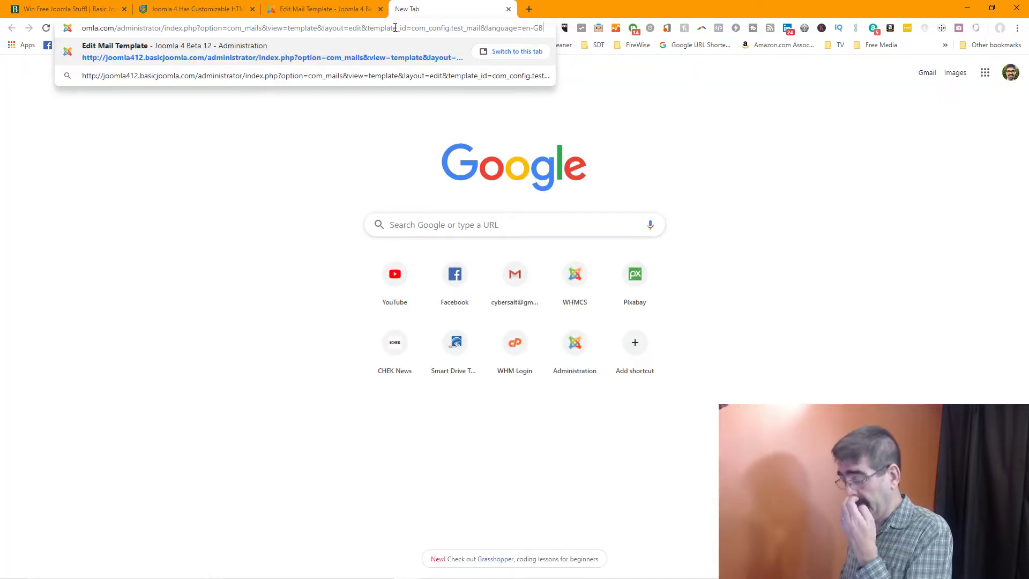
key("Return")
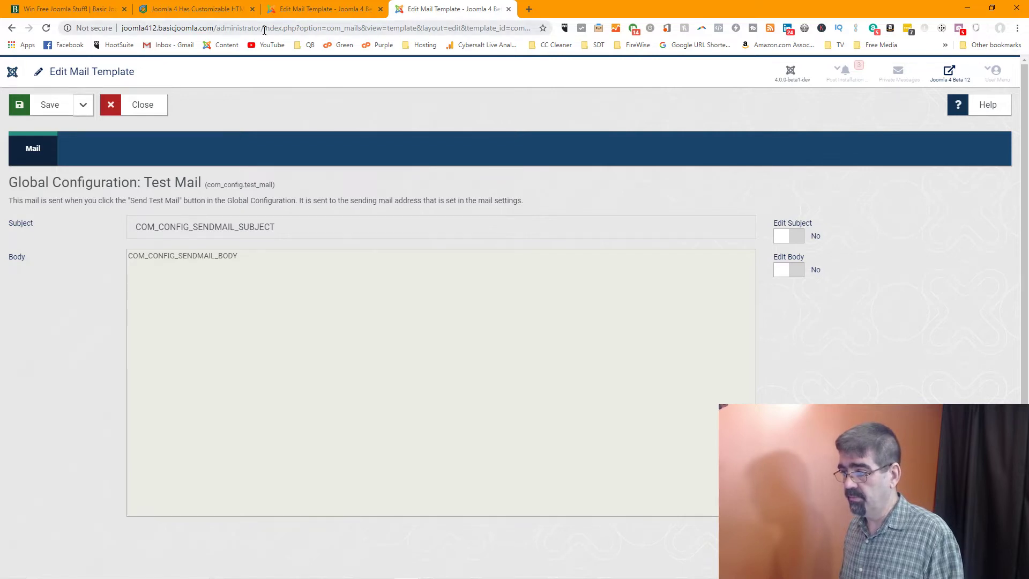
Trim the address back to 'administrator/' and load the Control Panel
left_click_drag(265, 31, 477, 31)
key("BackSpace")
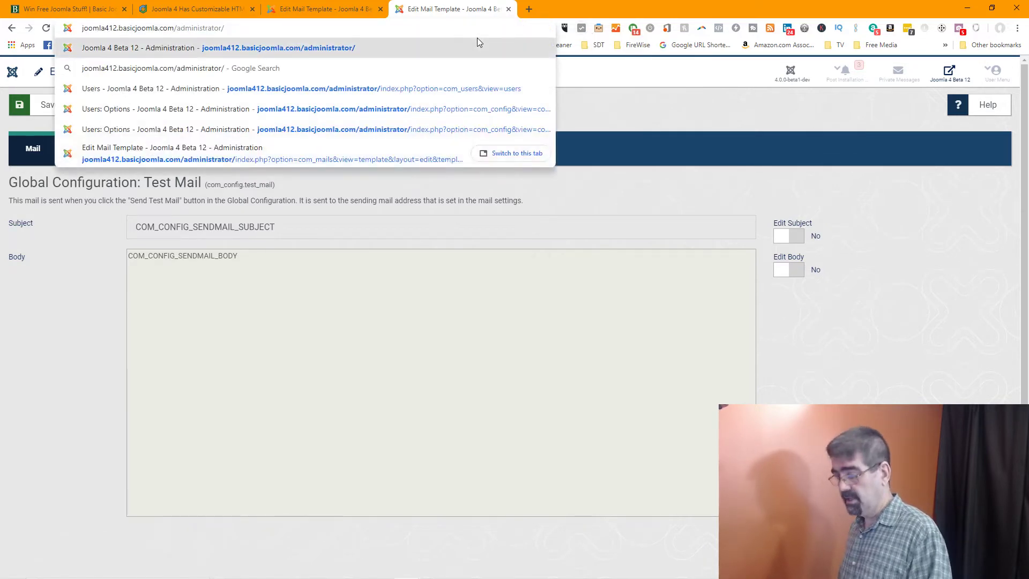
key("Return")
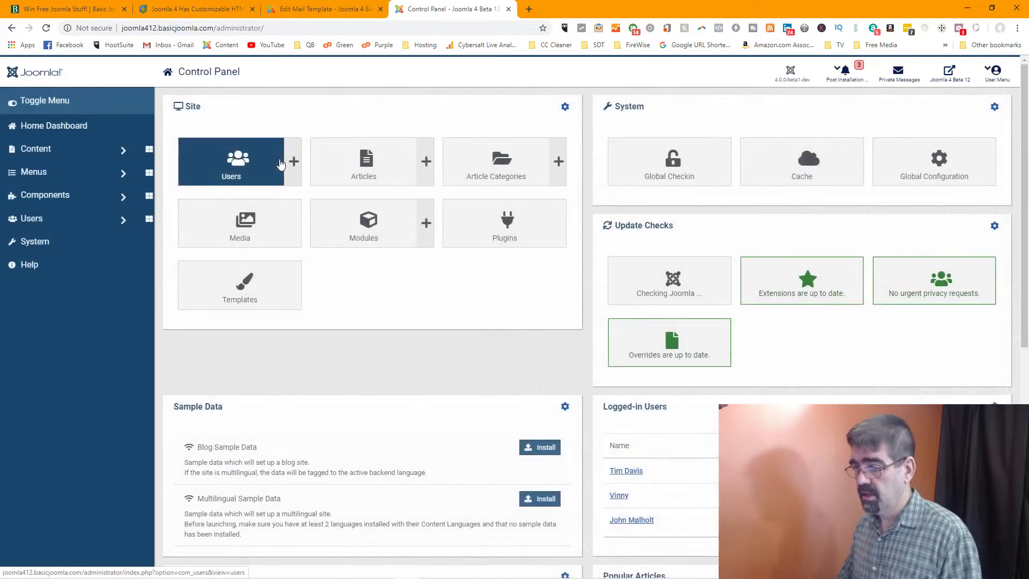
In Users, enable the first blocked user, add them to Super Users, save, and activate
left_click(225, 173)
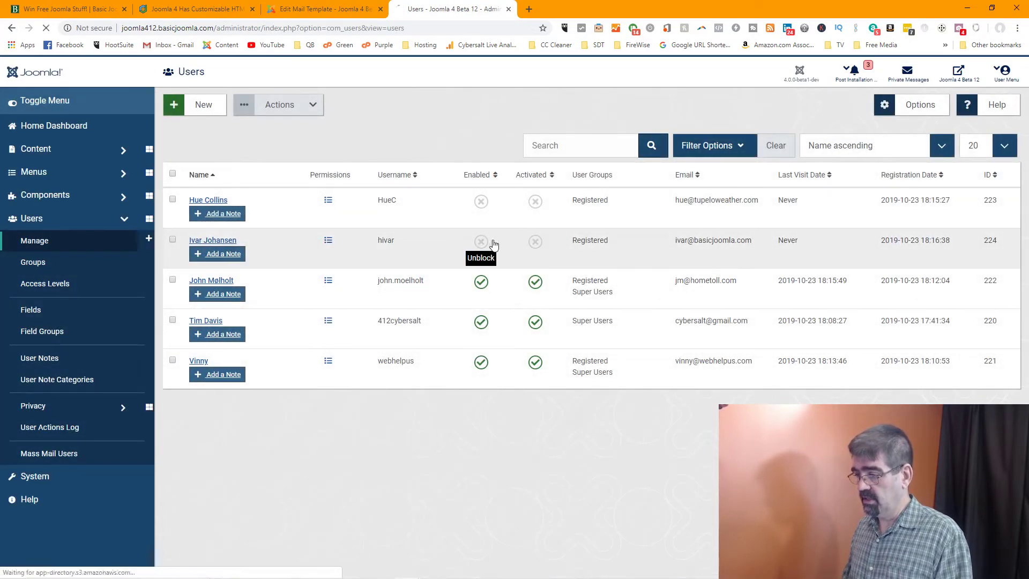
left_click(493, 244)
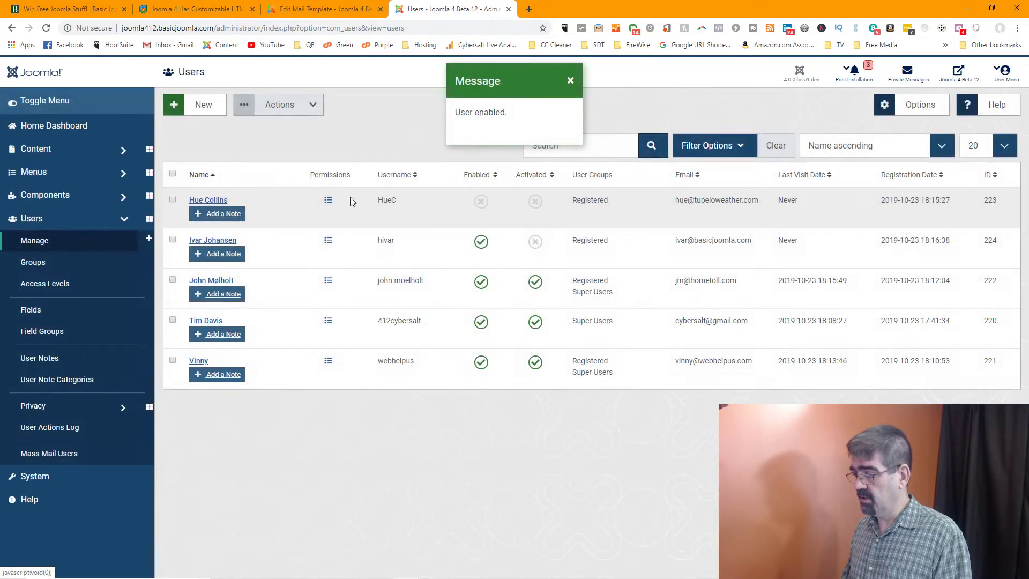
left_click(217, 241)
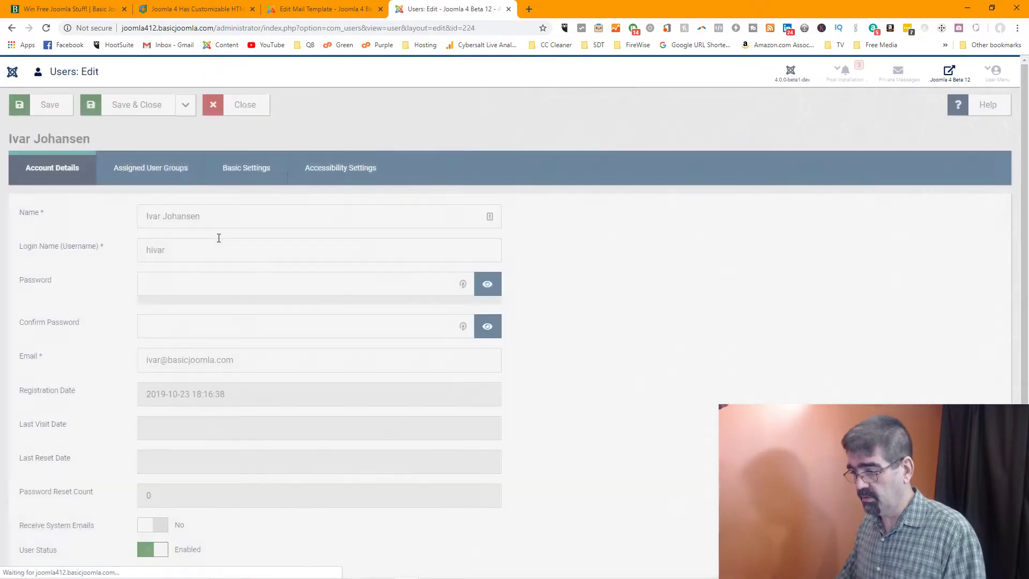
left_click(166, 176)
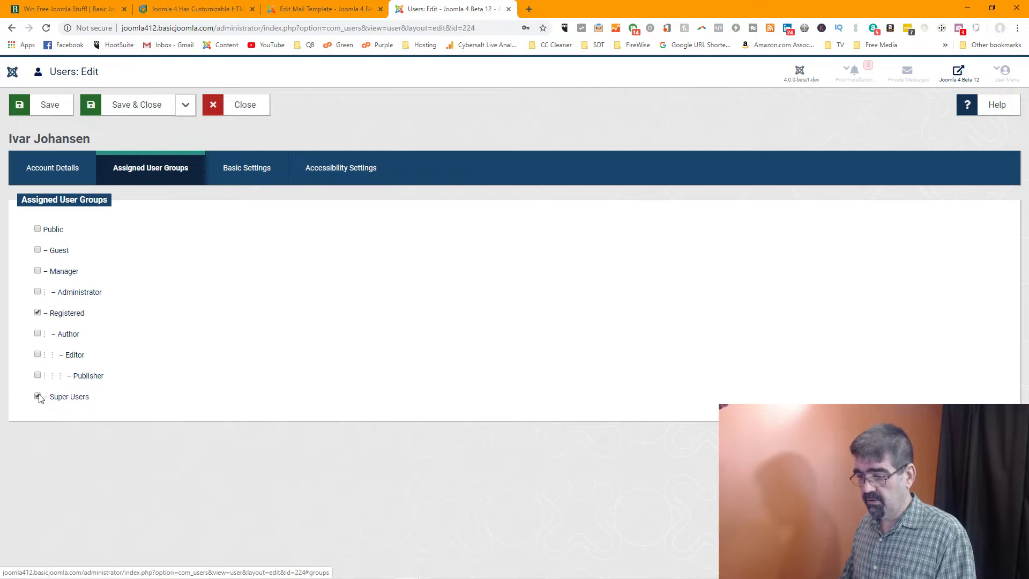
left_click(129, 106)
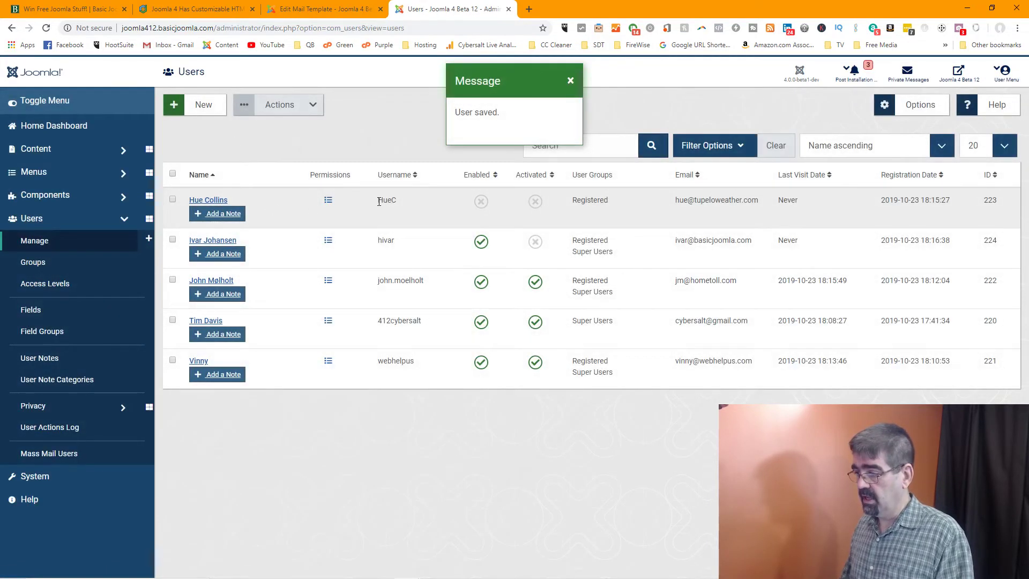
left_click(534, 244)
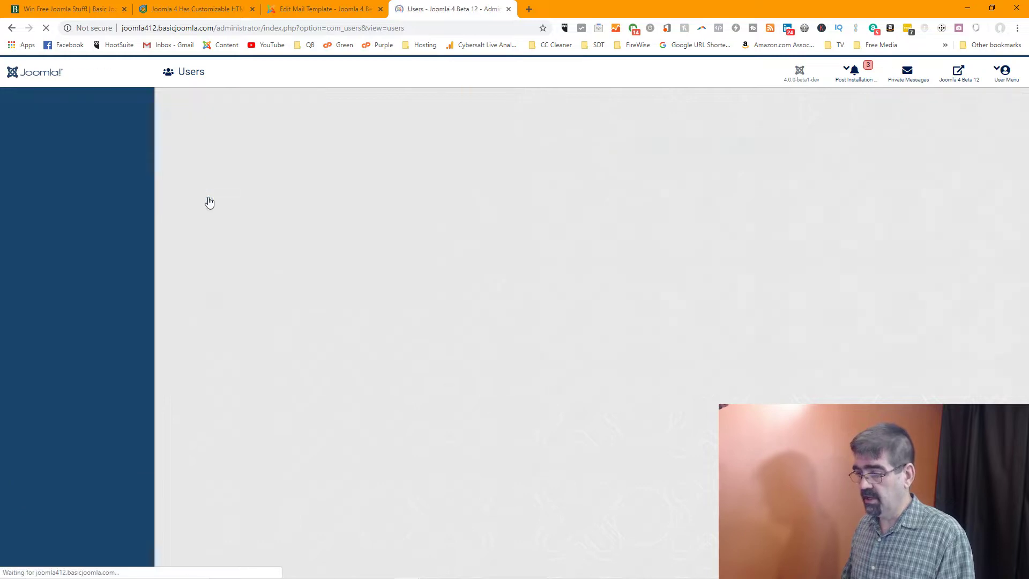
Add the other blocked user to Super Users, save and close, then enable and activate them
left_click(209, 201)
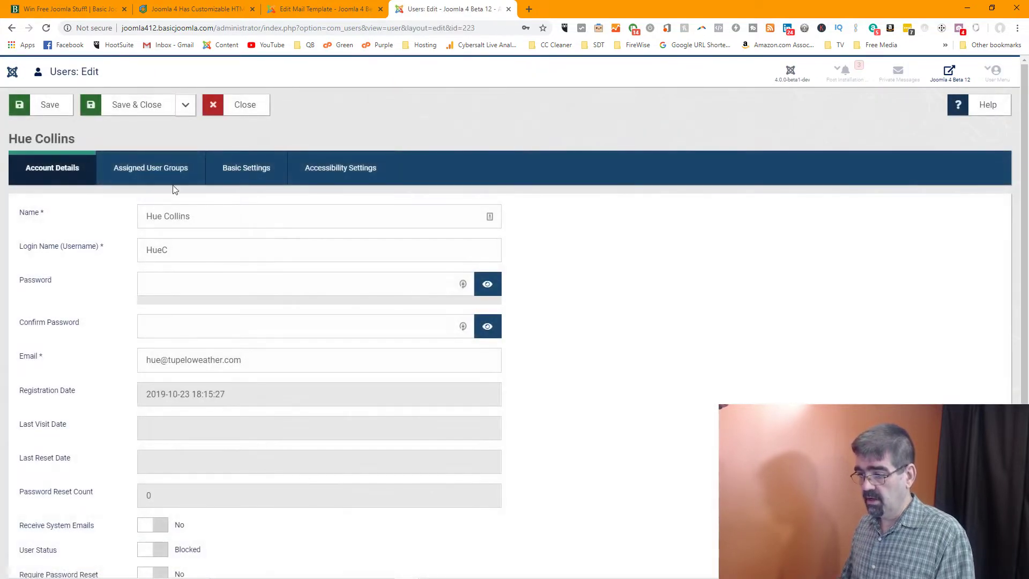
left_click(177, 170)
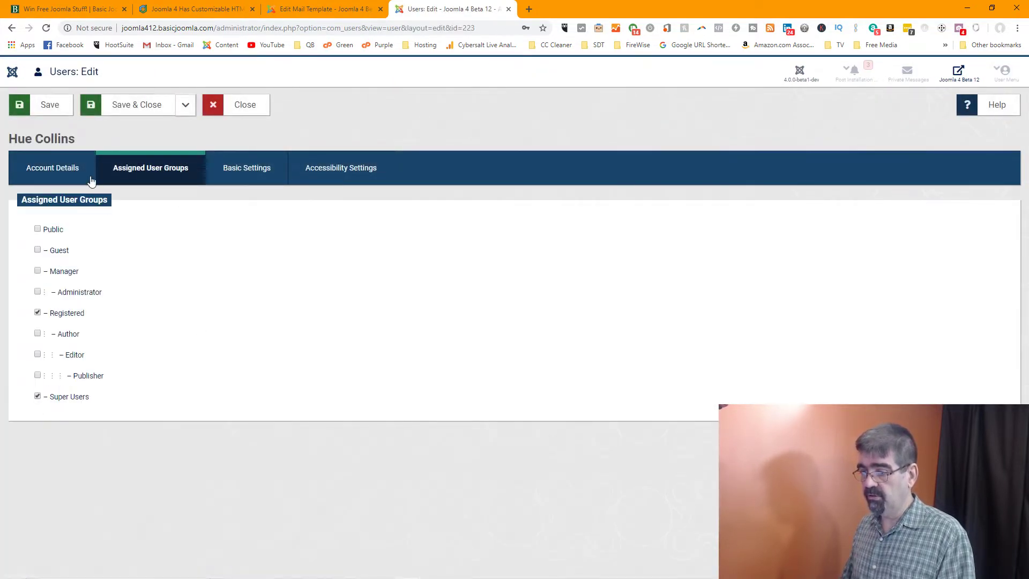
left_click(145, 107)
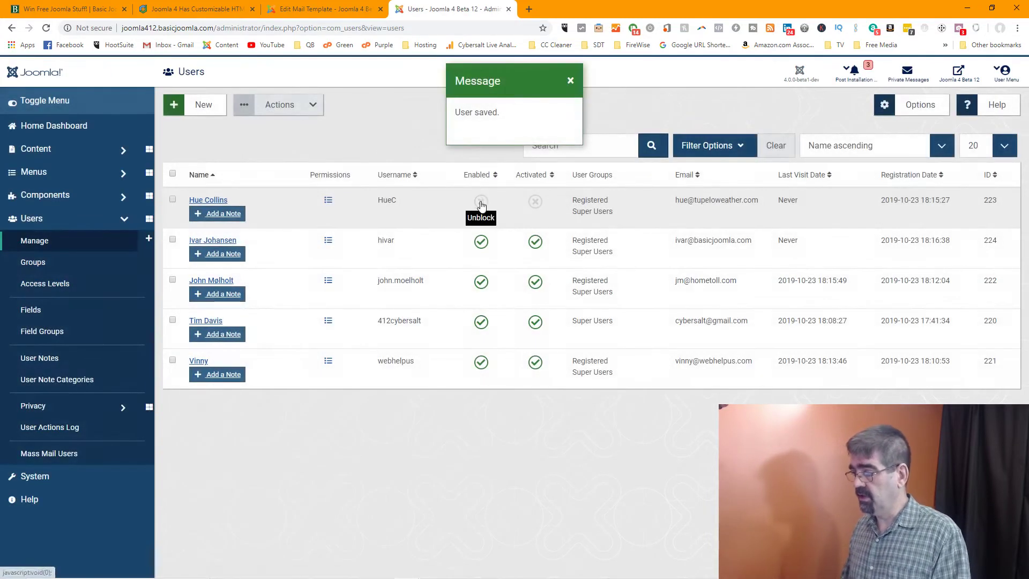
left_click(480, 203)
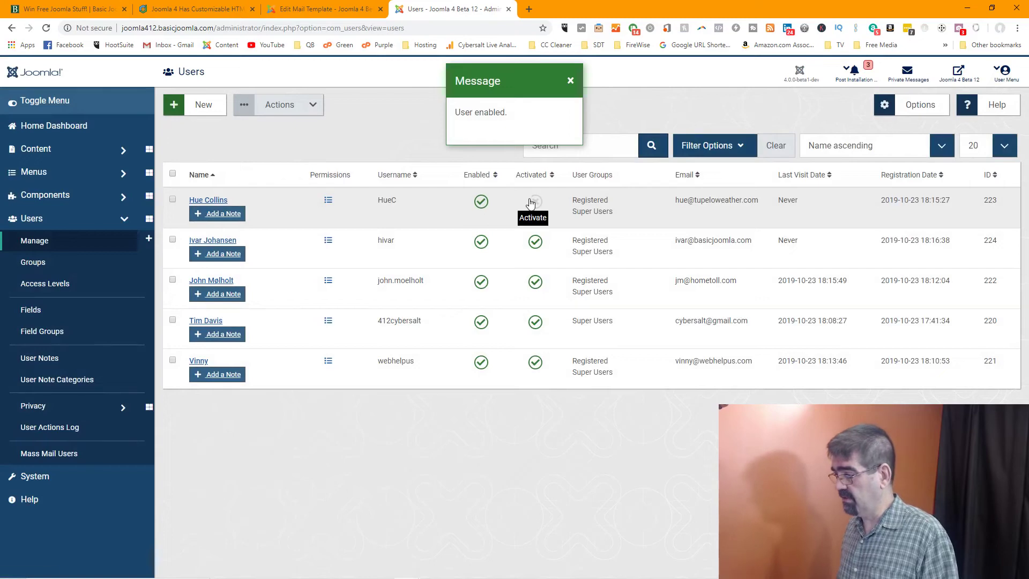
left_click(535, 204)
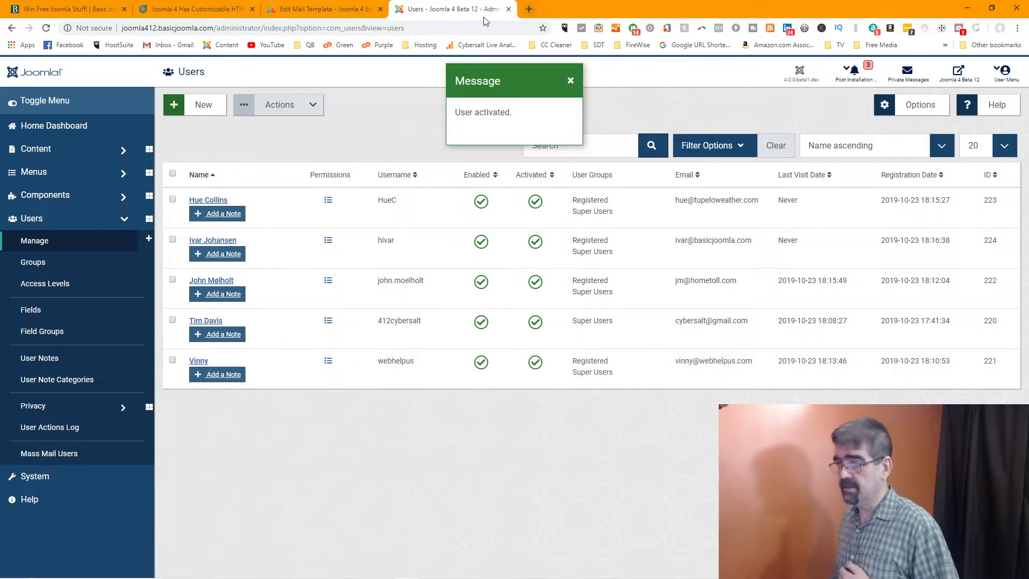
In the Global Configuration: Test Mail editor, focus the body field and save the template
left_click(323, 9)
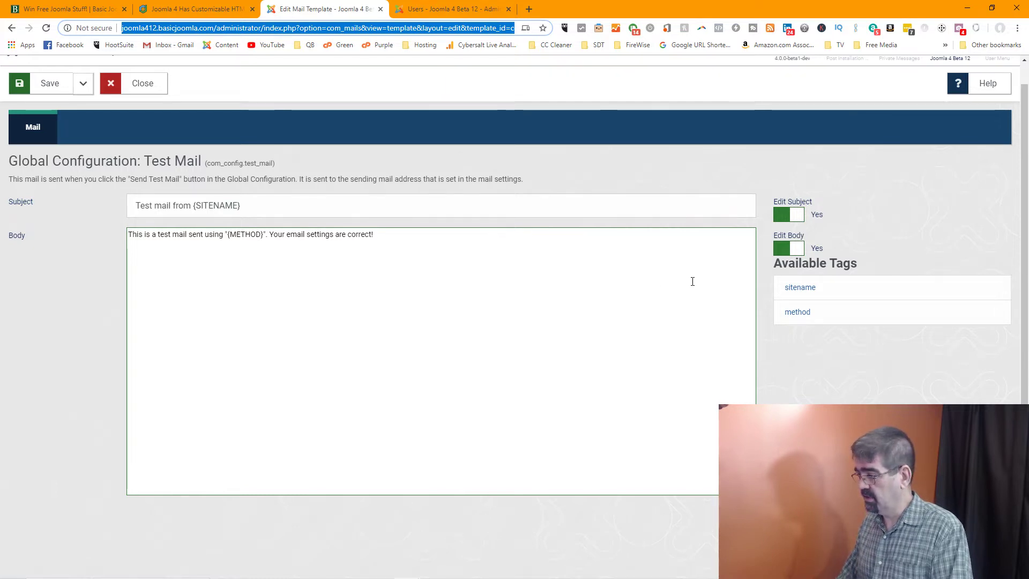
left_click(282, 261)
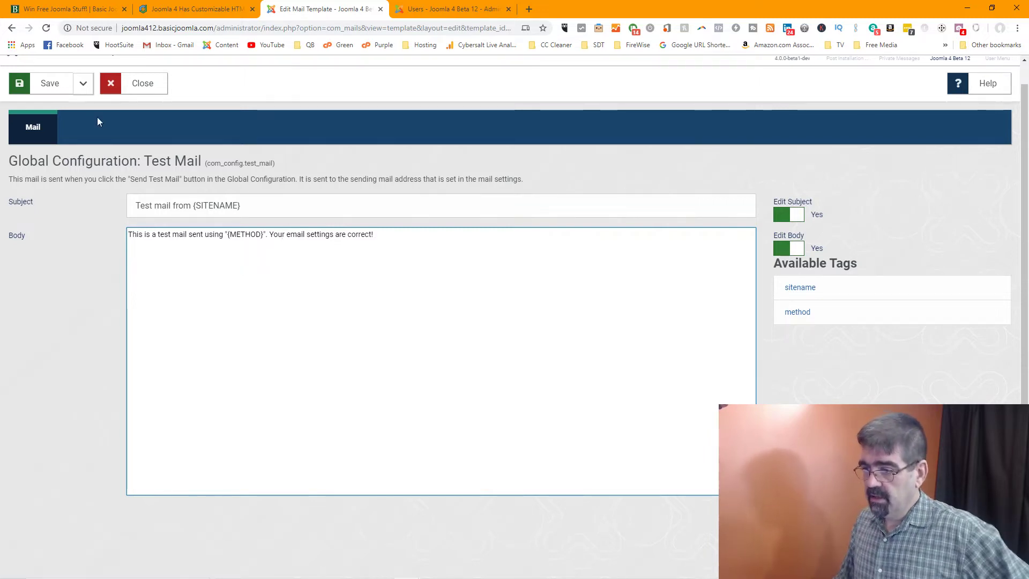
left_click(49, 86)
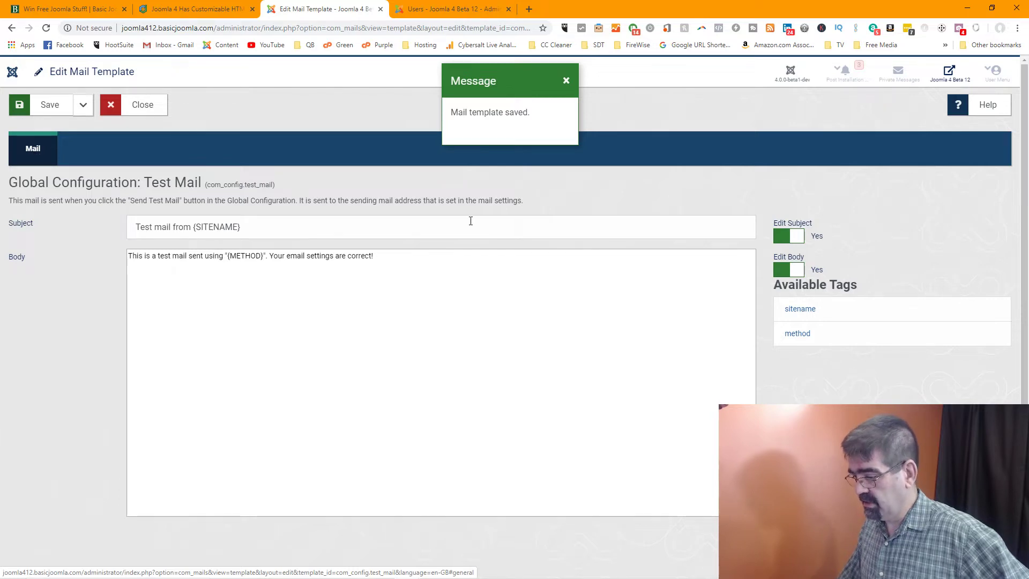
scroll(471, 221, "down", 1)
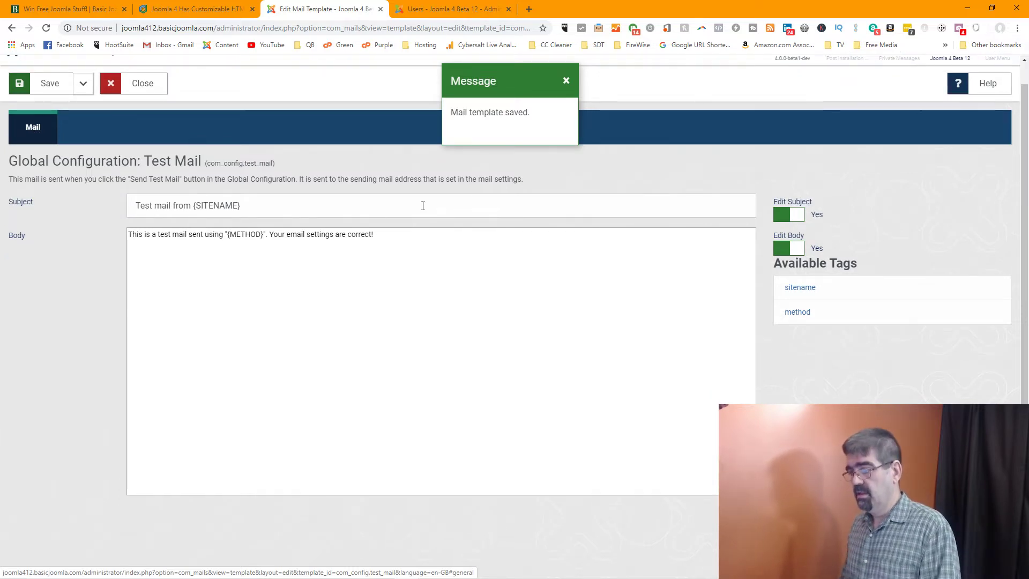
scroll(423, 206, "up", 1)
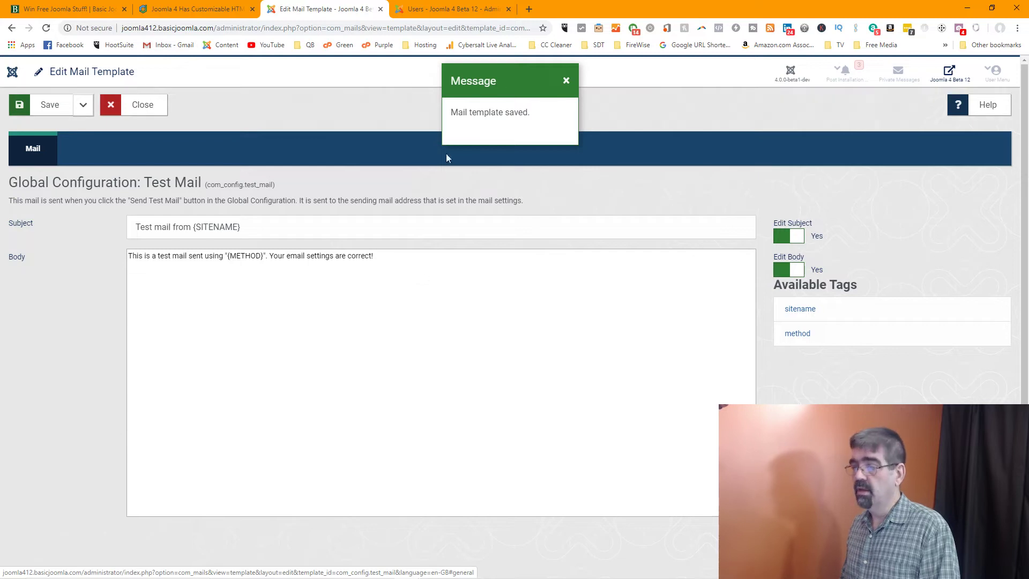
Scroll through the Joomlashack article's Mail Settings section, then return to the admin Users list
left_click(231, 9)
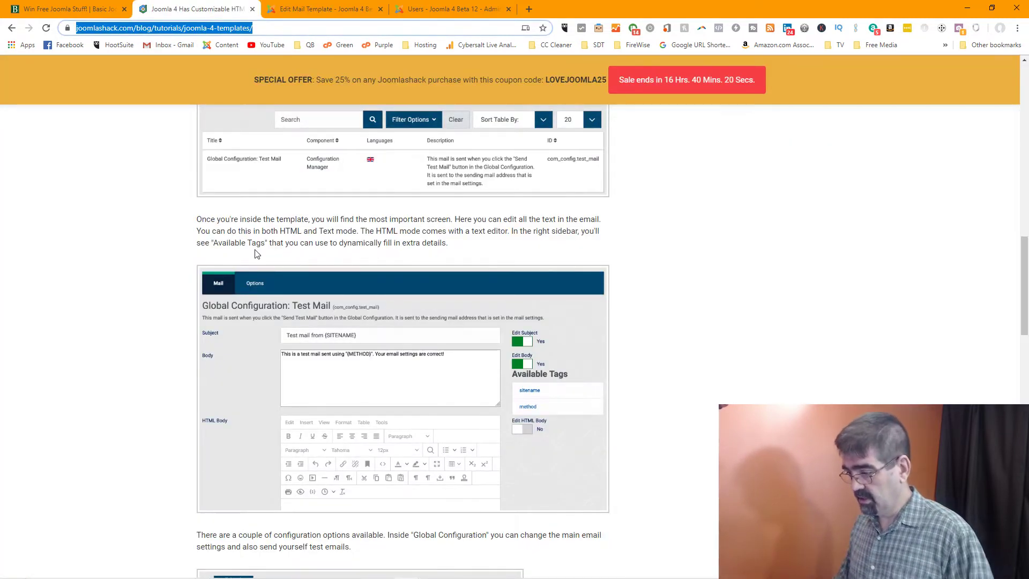
scroll(211, 260, "down", 2)
scroll(211, 264, "down", 1)
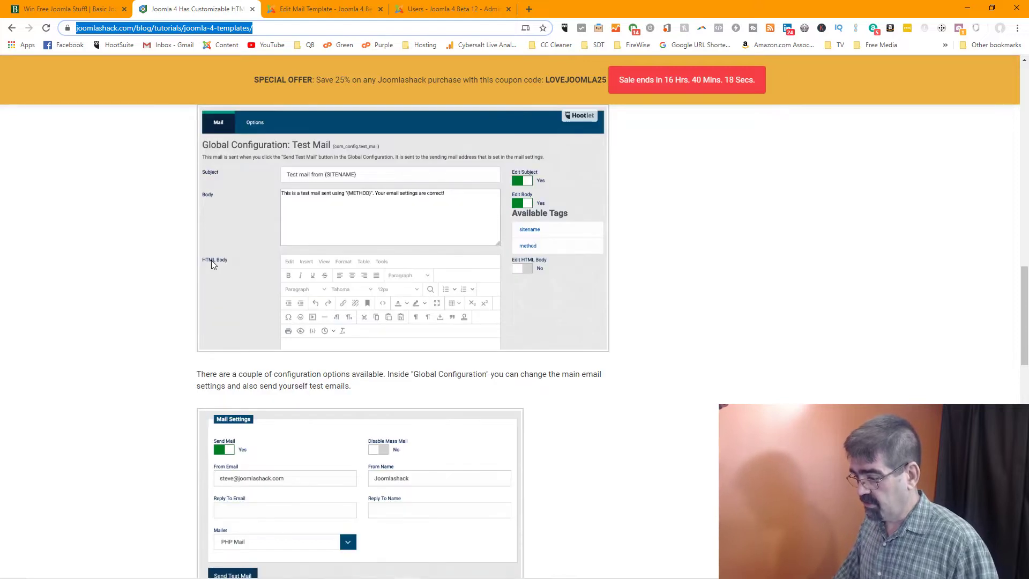
scroll(211, 260, "down", 2)
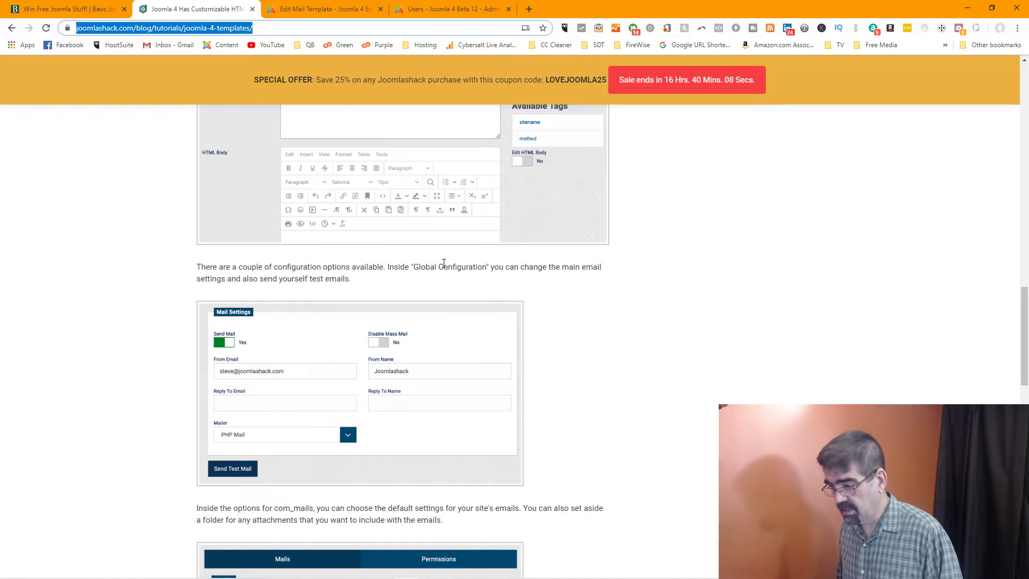
scroll(444, 263, "down", 1)
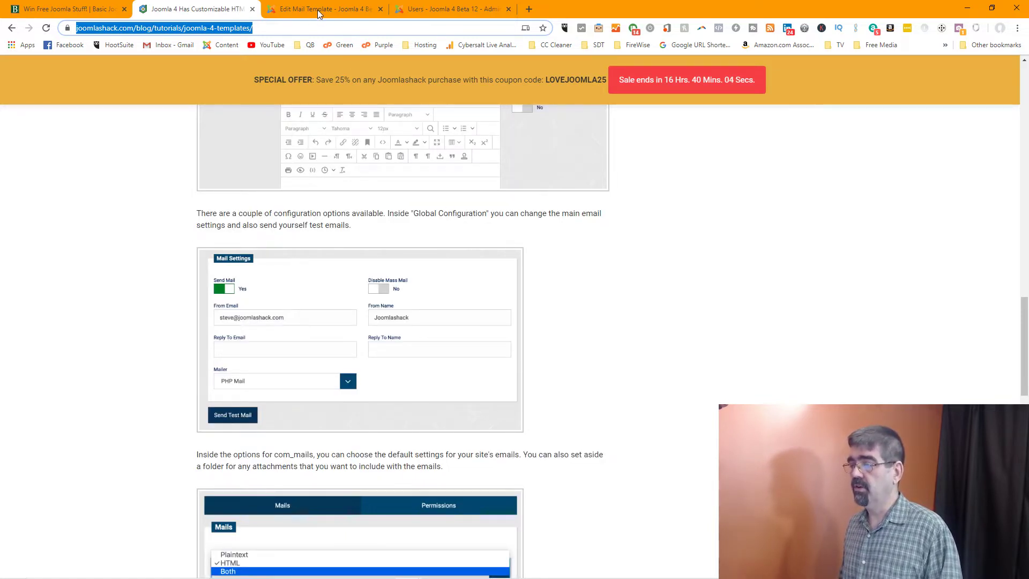
left_click(463, 12)
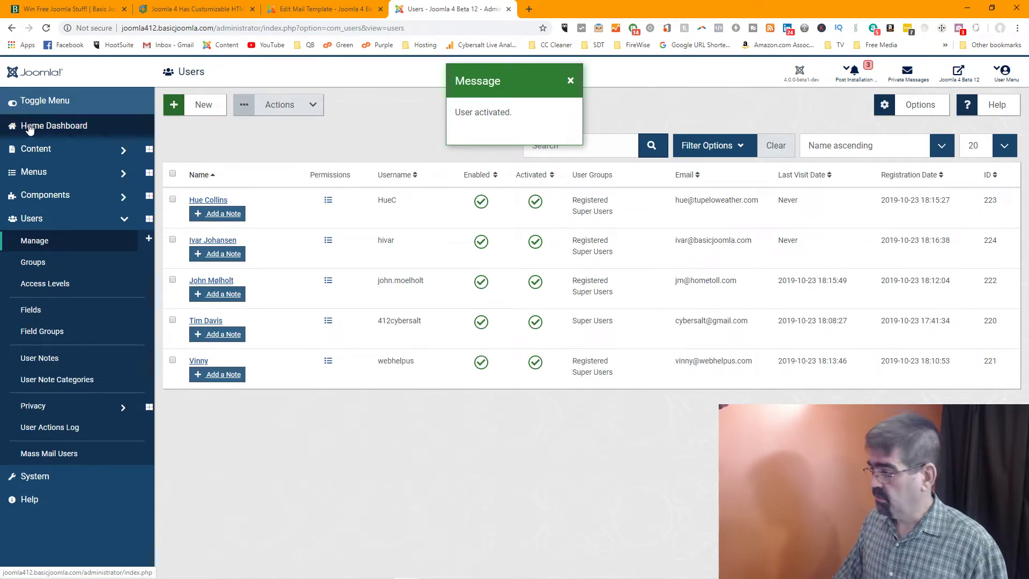
Open Home Dashboard in a new tab and go to its Global Configuration page
right_click(29, 129)
left_click(48, 131)
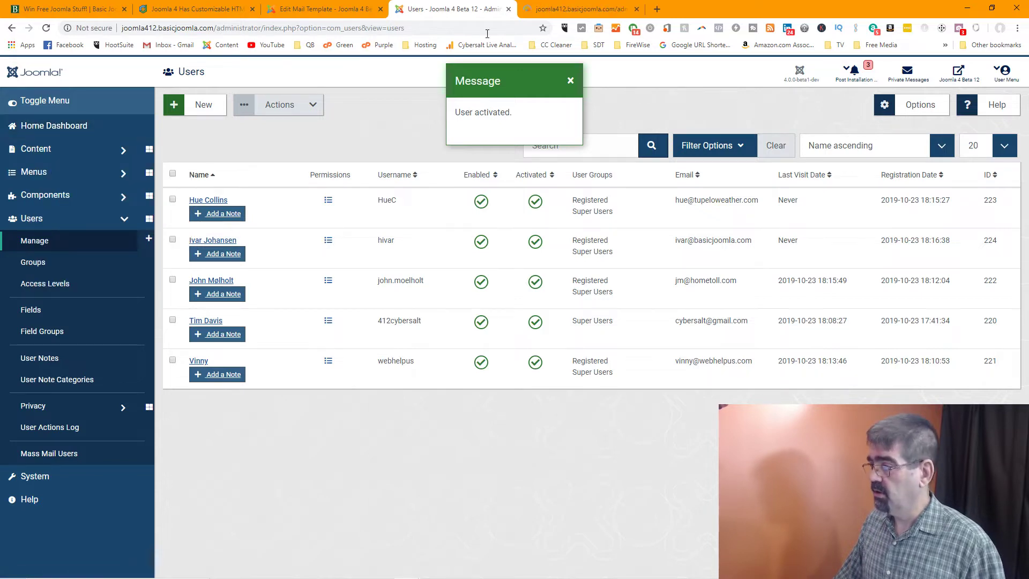
left_click(568, 10)
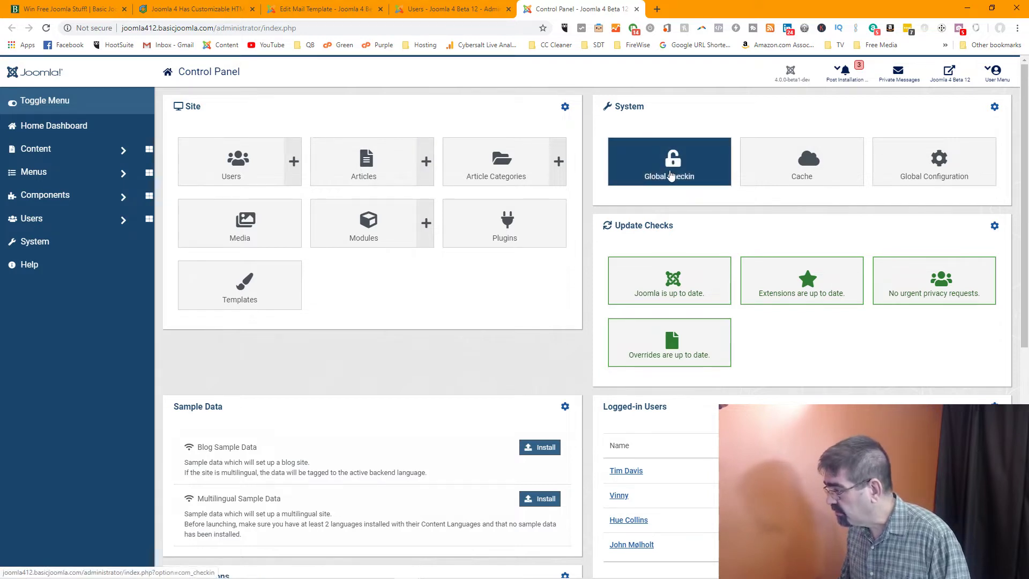
left_click(939, 163)
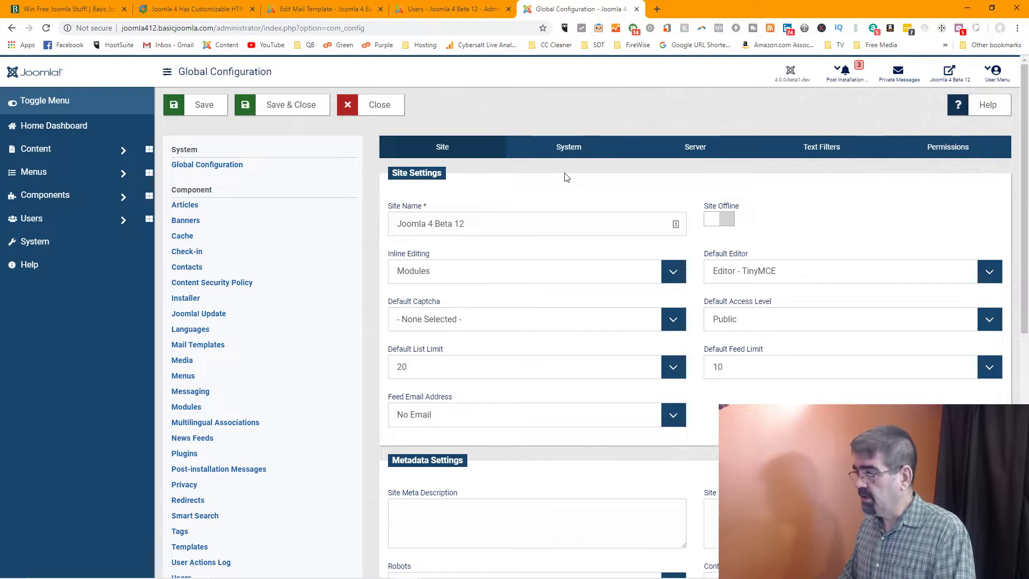
Check the Joomlashack article, then return to the Global Configuration page
left_click(172, 12)
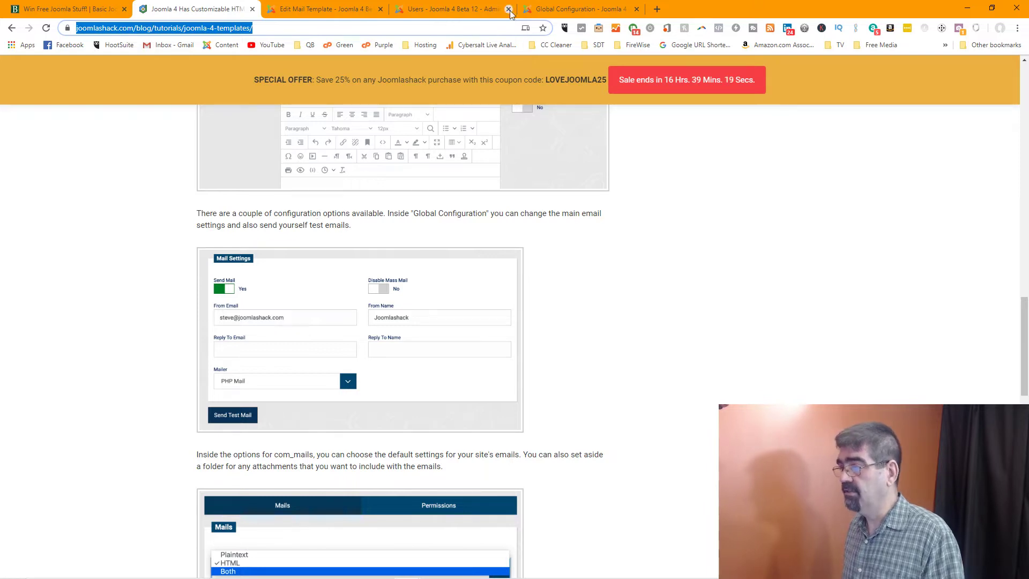
left_click(555, 10)
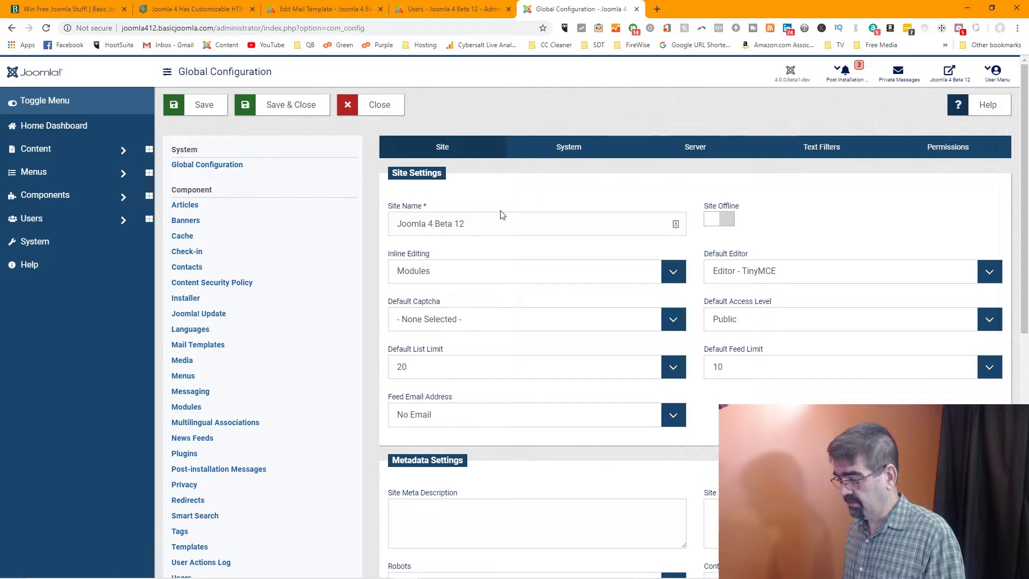
scroll(502, 214, "down", 2)
scroll(501, 214, "down", 2)
scroll(501, 214, "up", 4)
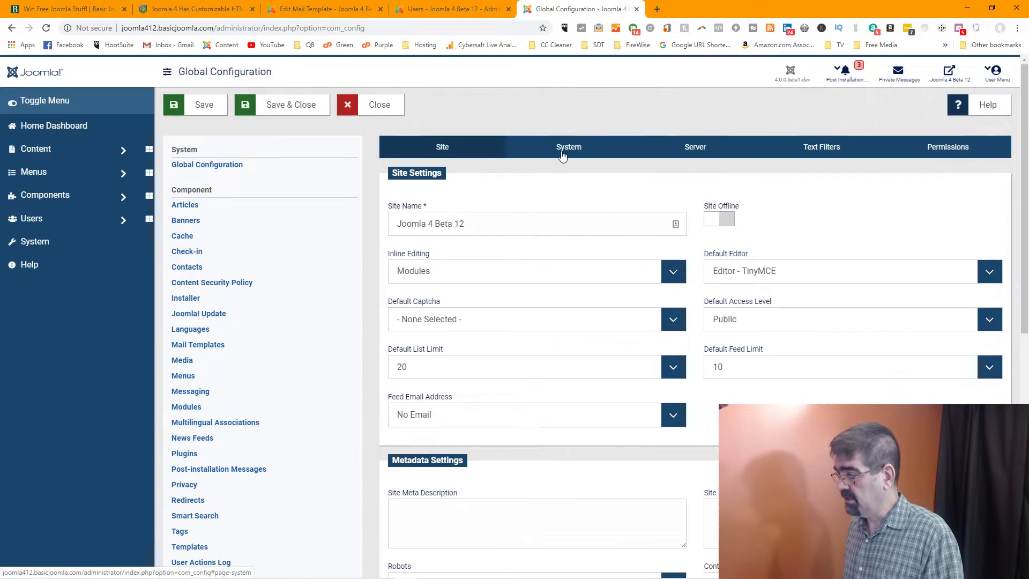
Show the Server tab and scroll to Mail Settings: PHP Mail, From Name Joomla 4 Beta 12
left_click(564, 152)
left_click(679, 152)
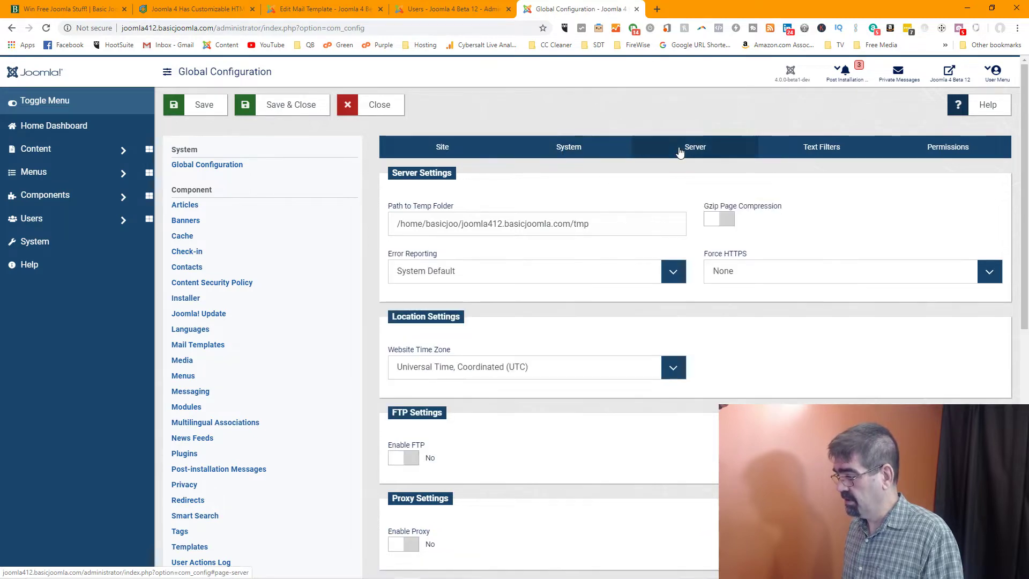
scroll(676, 206, "down", 3)
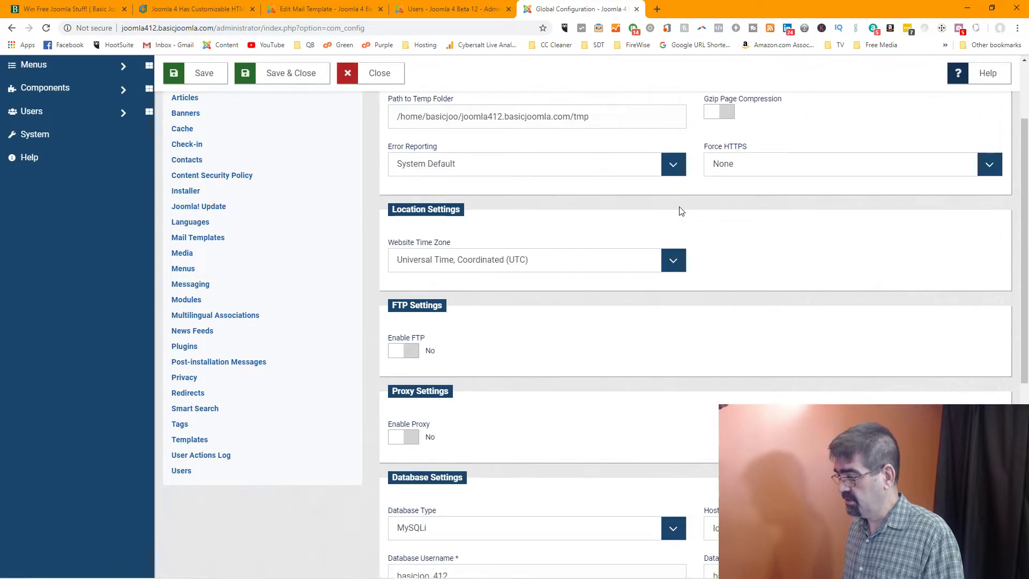
scroll(679, 209, "down", 3)
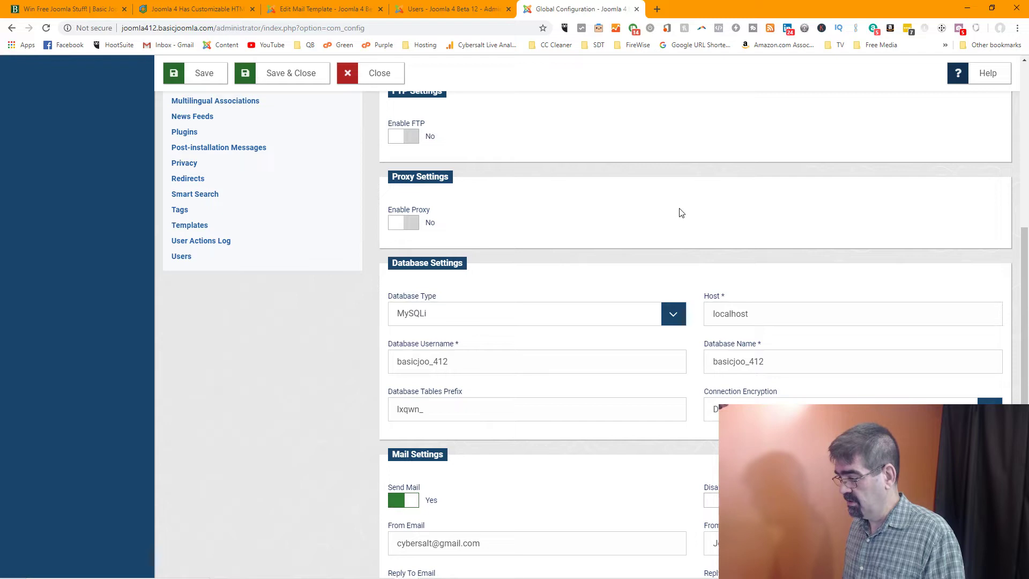
scroll(679, 213, "down", 3)
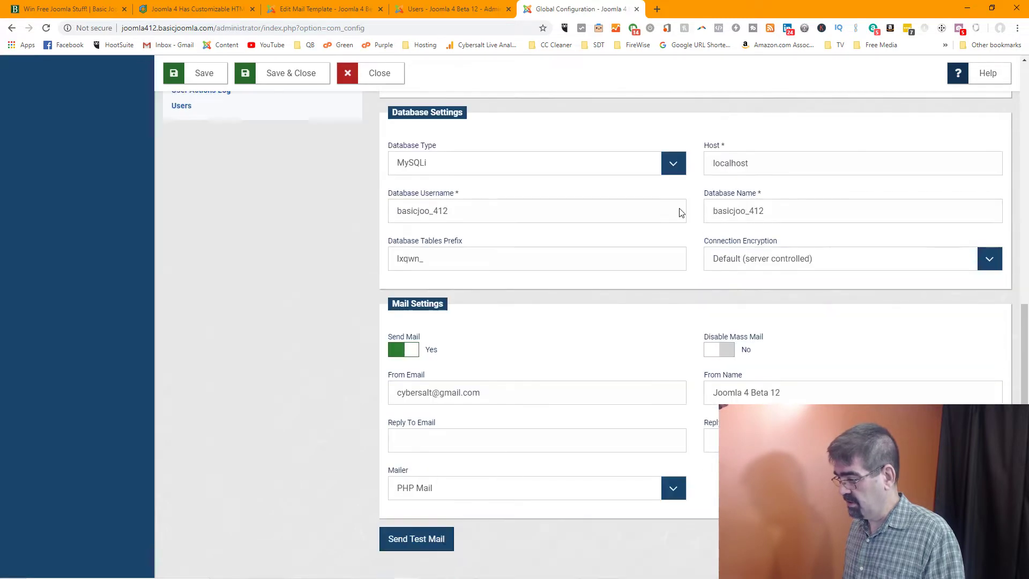
scroll(680, 209, "up", 10)
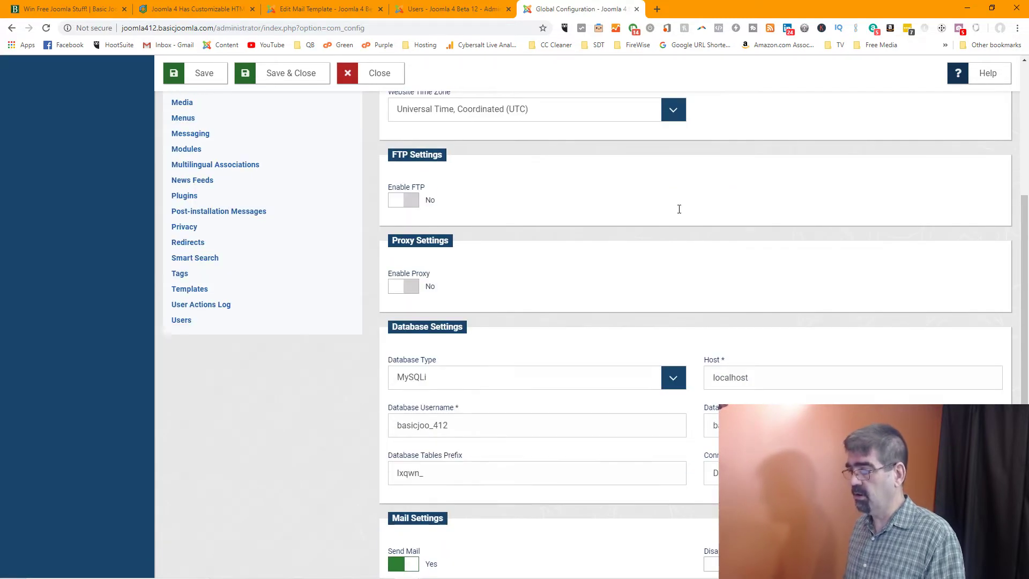
scroll(683, 163, "down", 10)
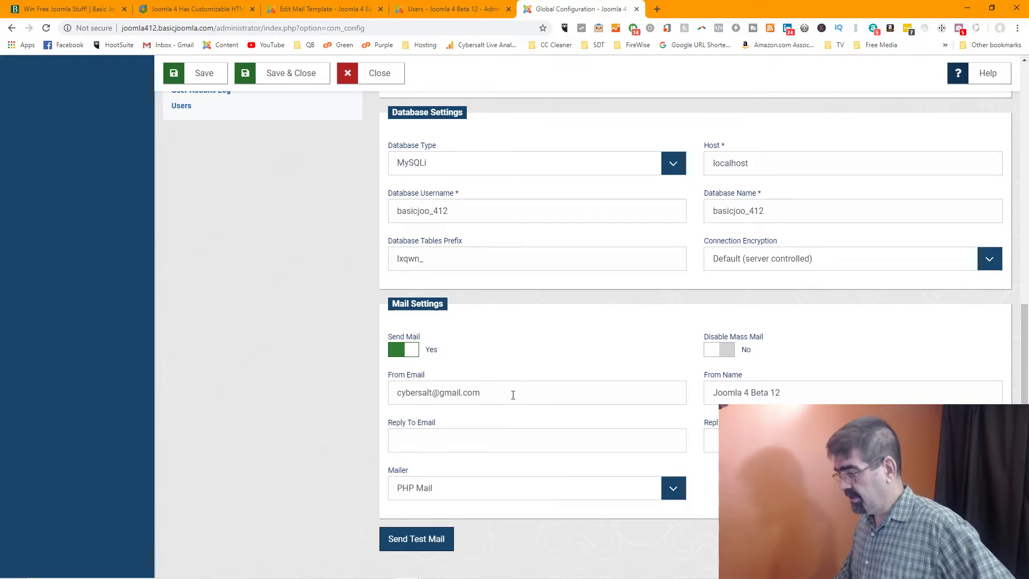
Change the From Email to an address on the site's own domain, ending in la.com
double_click(495, 391)
left_click_drag(471, 393, 497, 394)
left_click(401, 392)
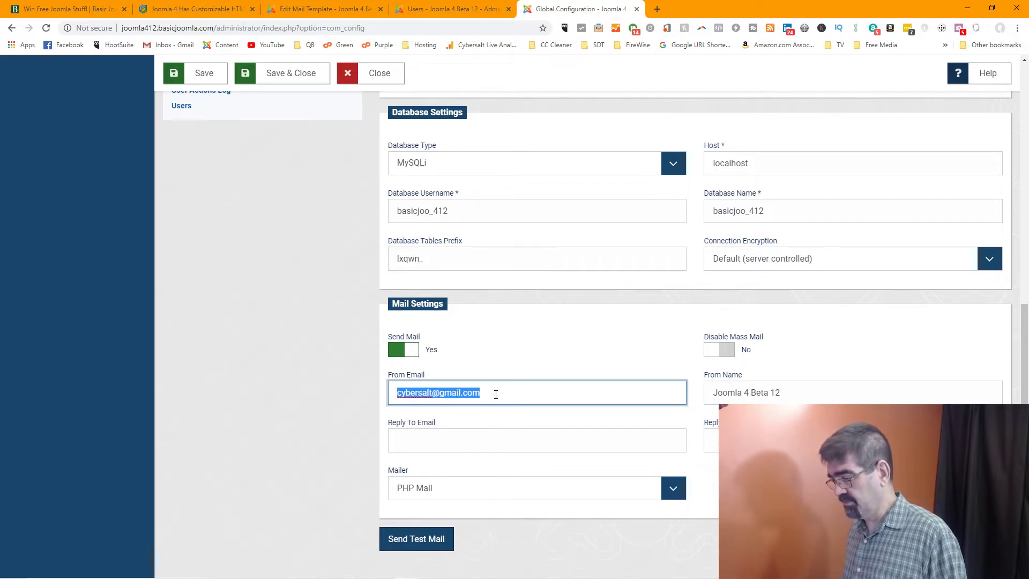
type("4")
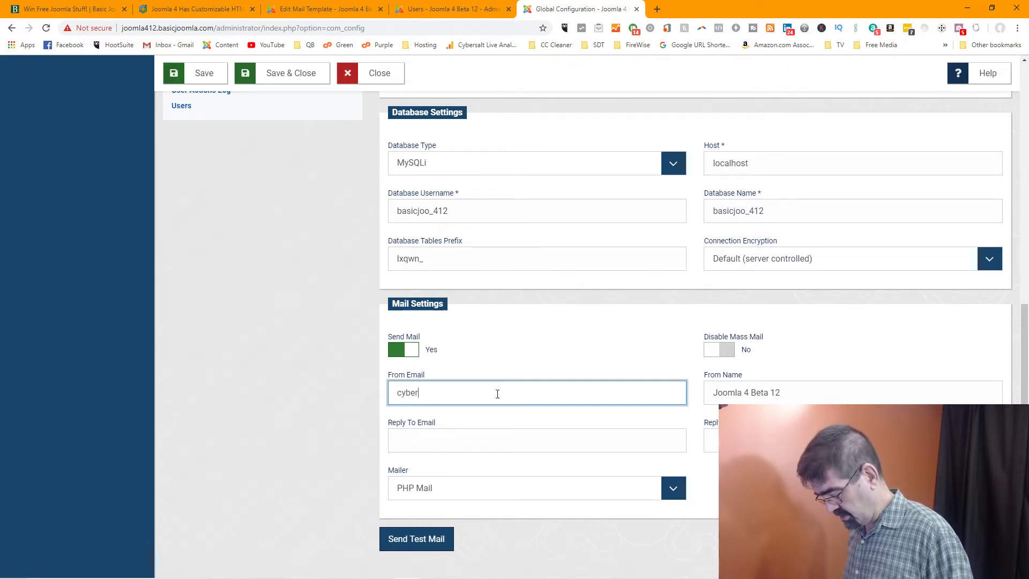
key("BackSpace")
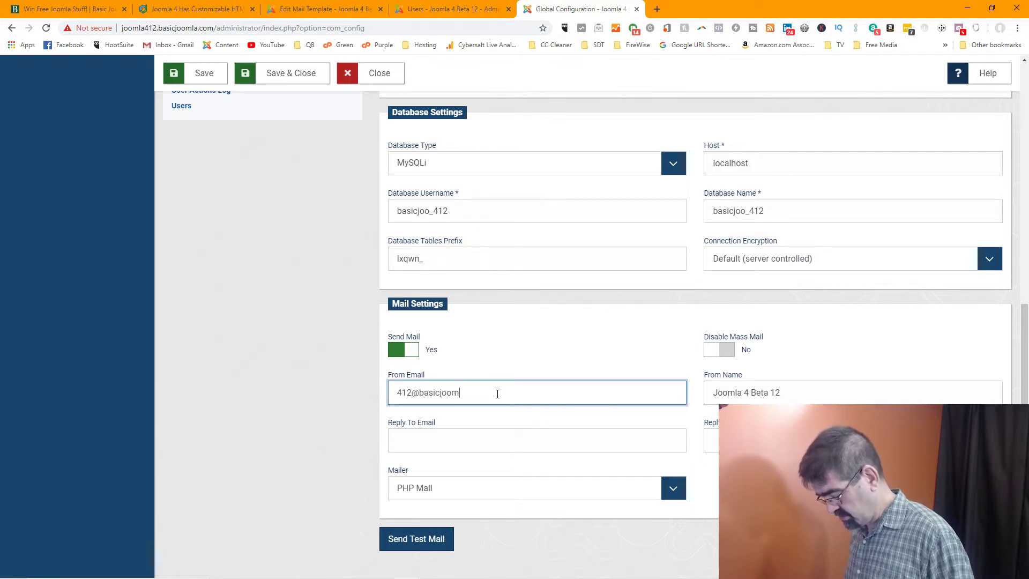
type("la.com")
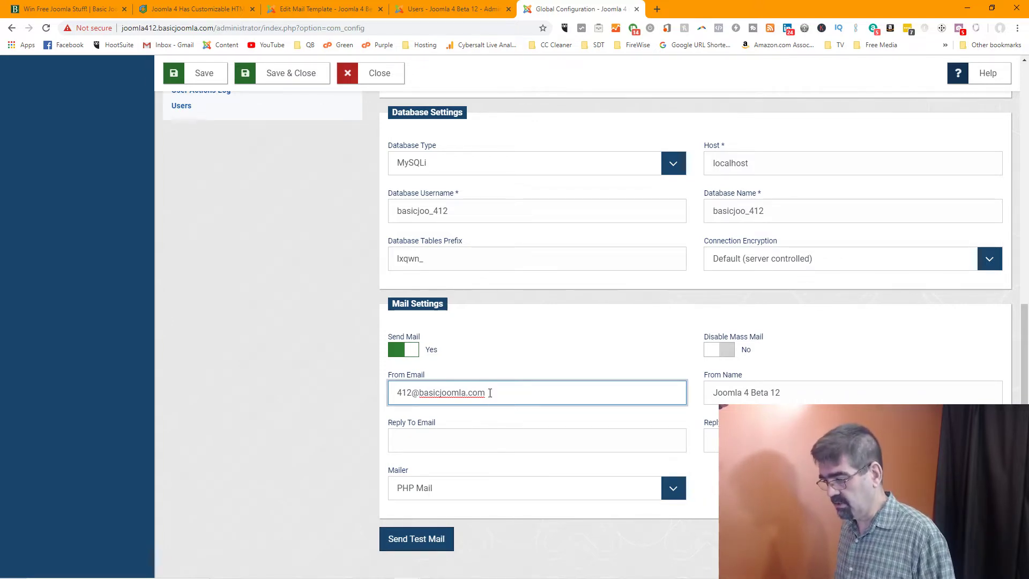
triple_click(490, 393)
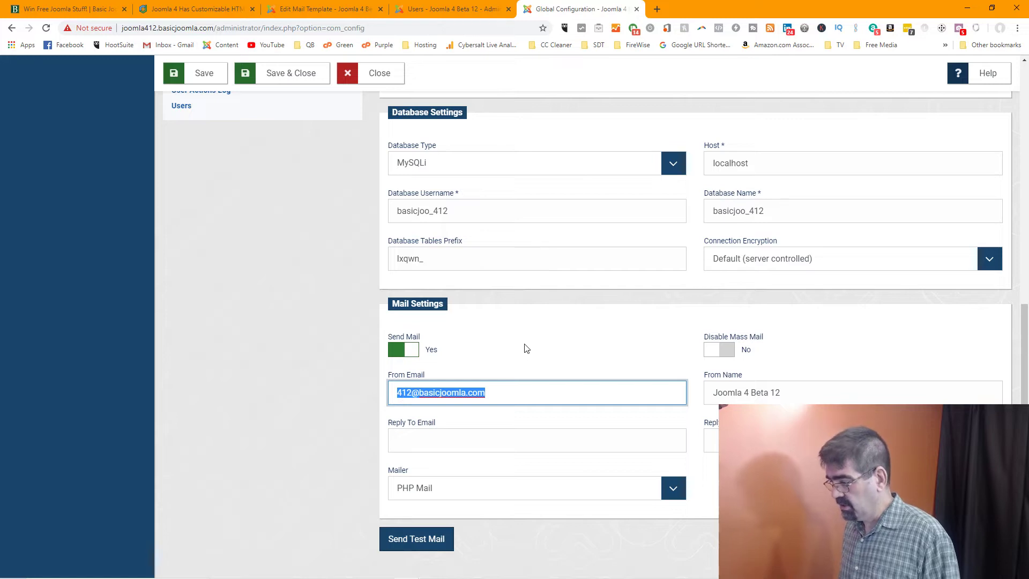
Set Disable Mass Mail to Yes, try SMTP as mailer, then return to PHP Mail
left_click(726, 352)
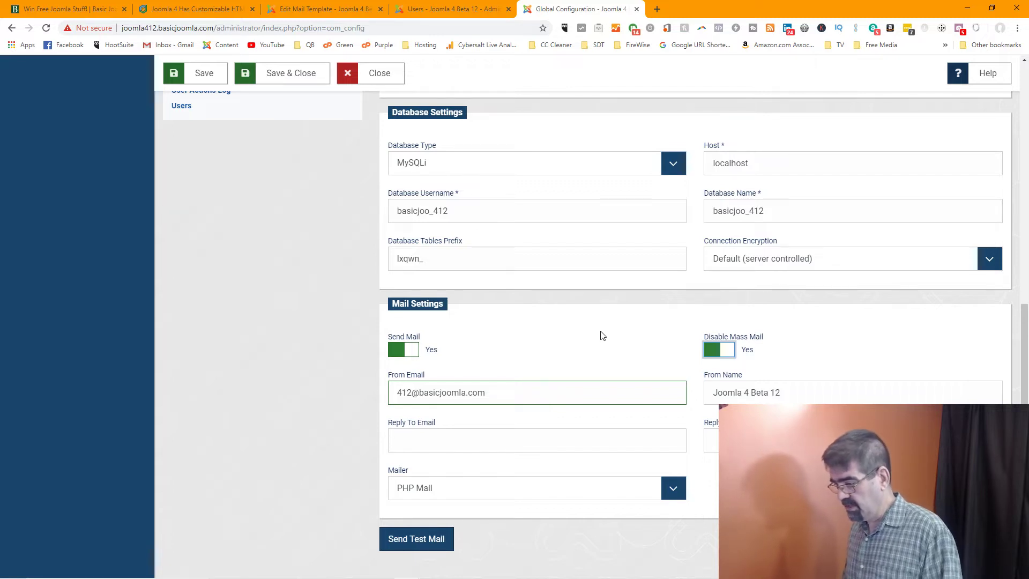
left_click(677, 486)
left_click(536, 504)
left_click(545, 486)
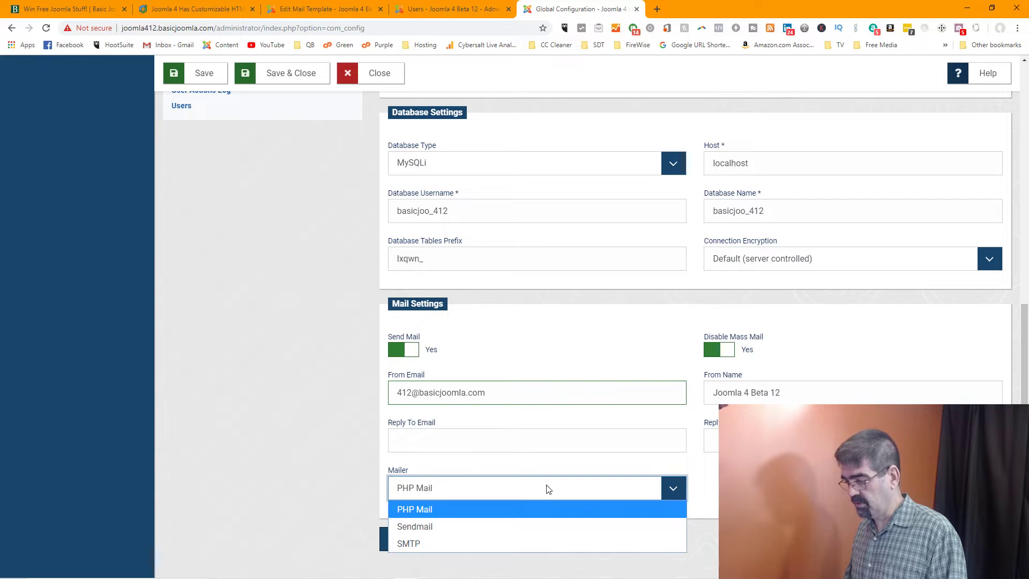
left_click(495, 543)
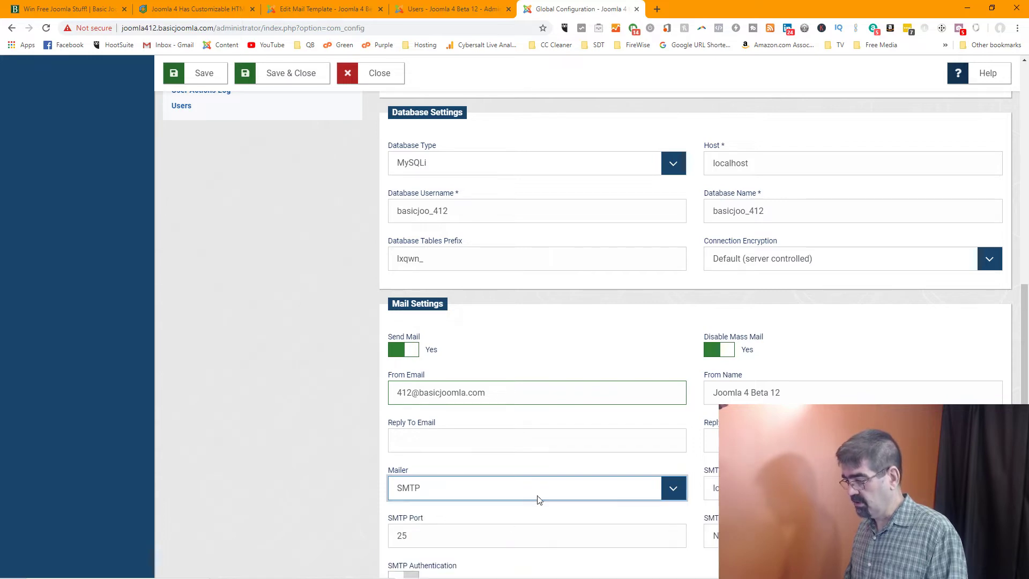
scroll(539, 500, "down", 2)
left_click(664, 414)
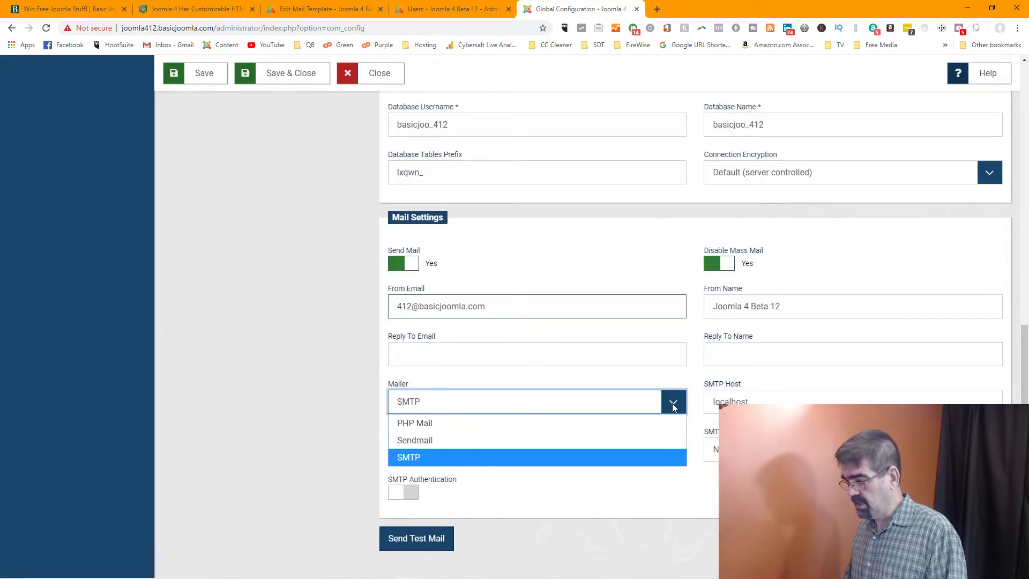
left_click(557, 420)
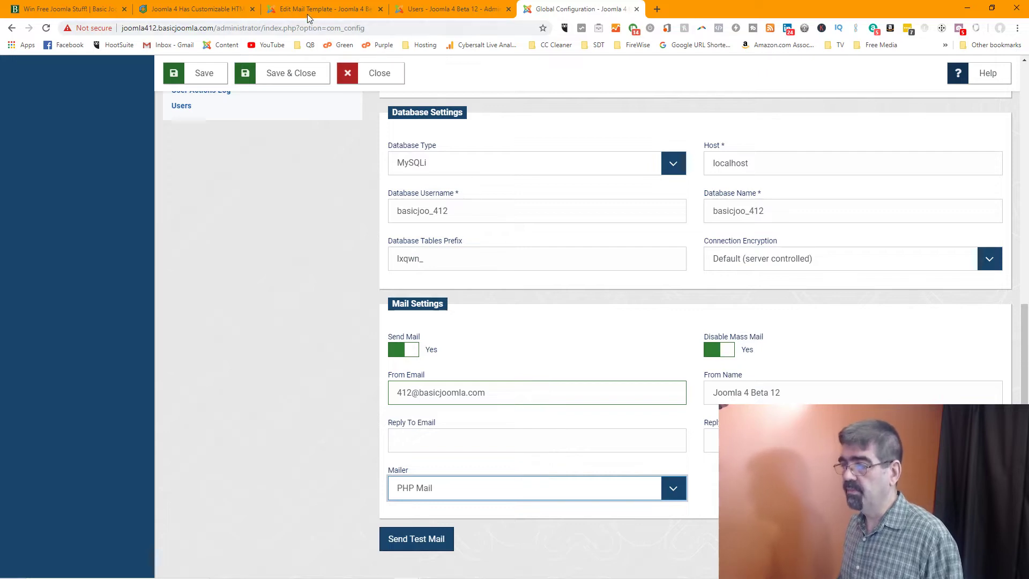
left_click(197, 11)
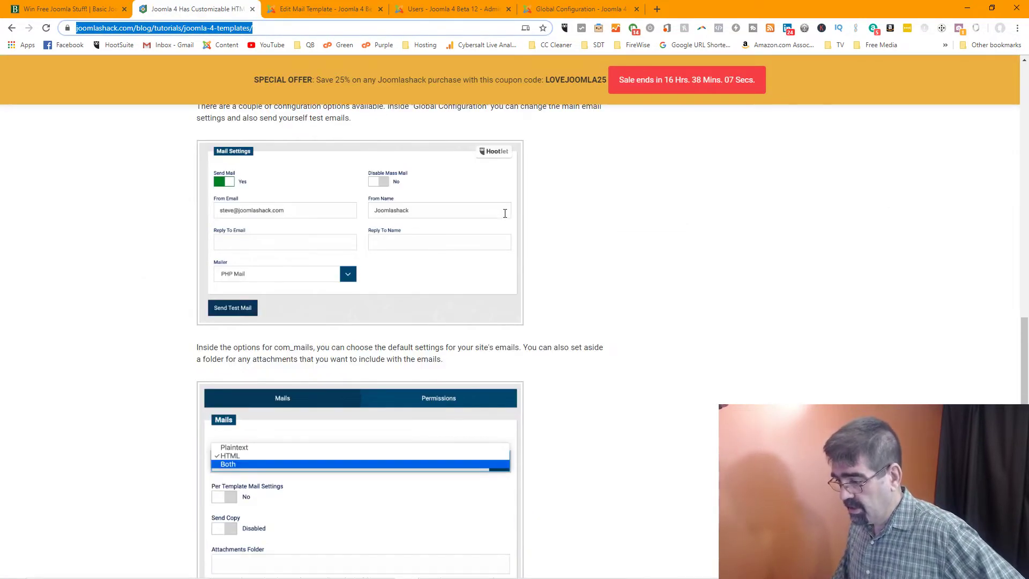
scroll(505, 213, "down", 2)
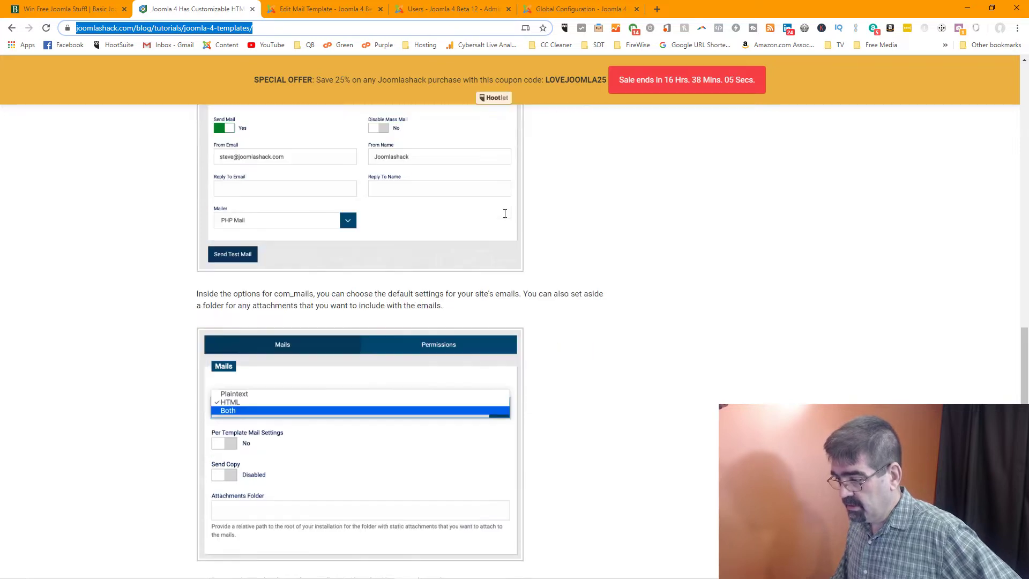
scroll(505, 213, "up", 3)
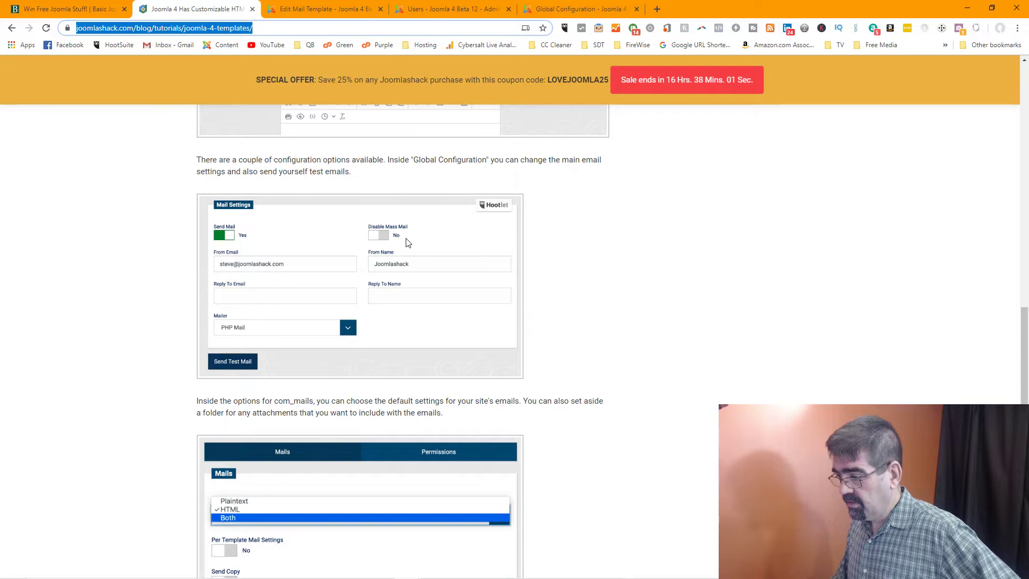
scroll(397, 241, "down", 2)
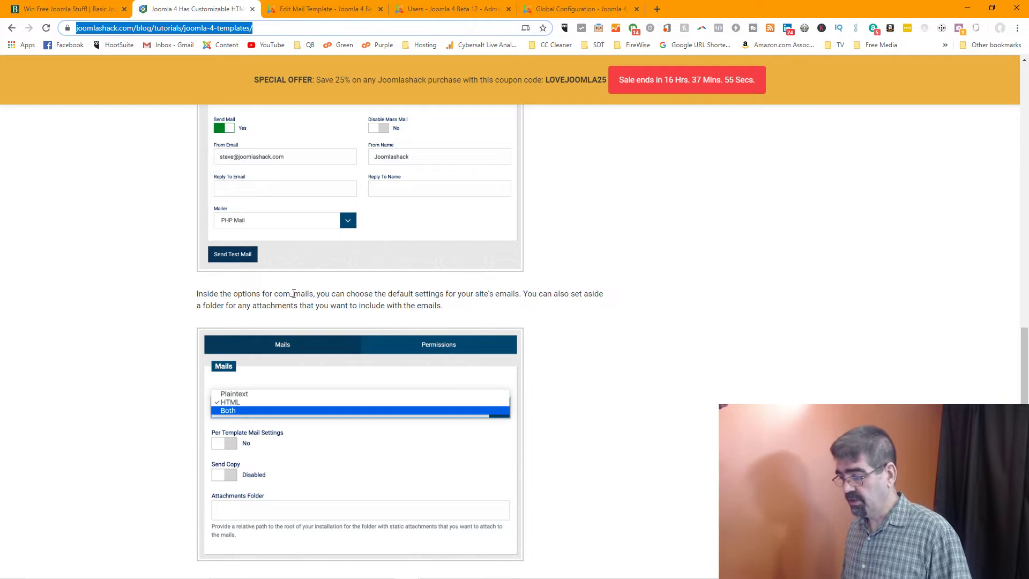
scroll(293, 294, "down", 2)
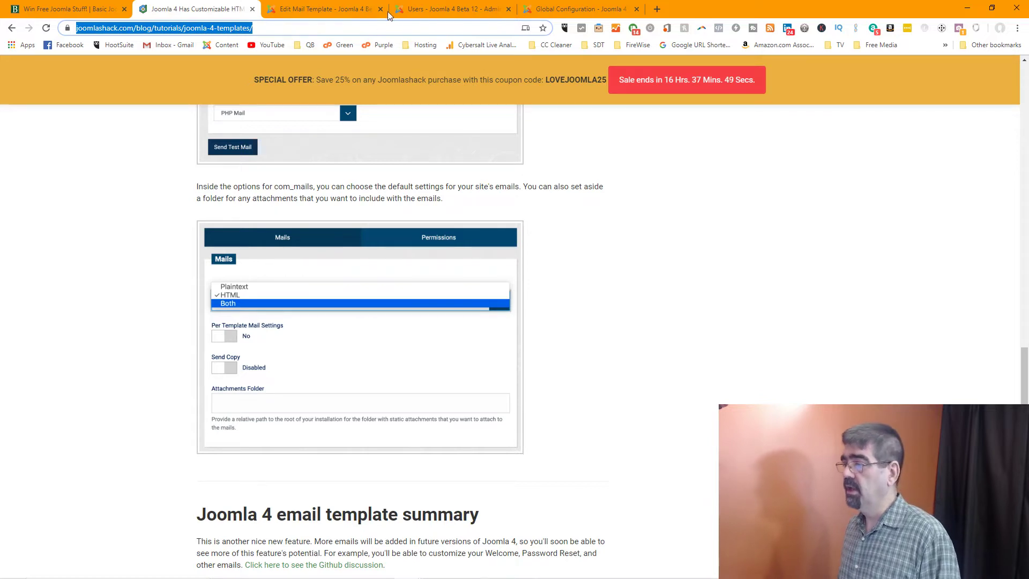
left_click(565, 9)
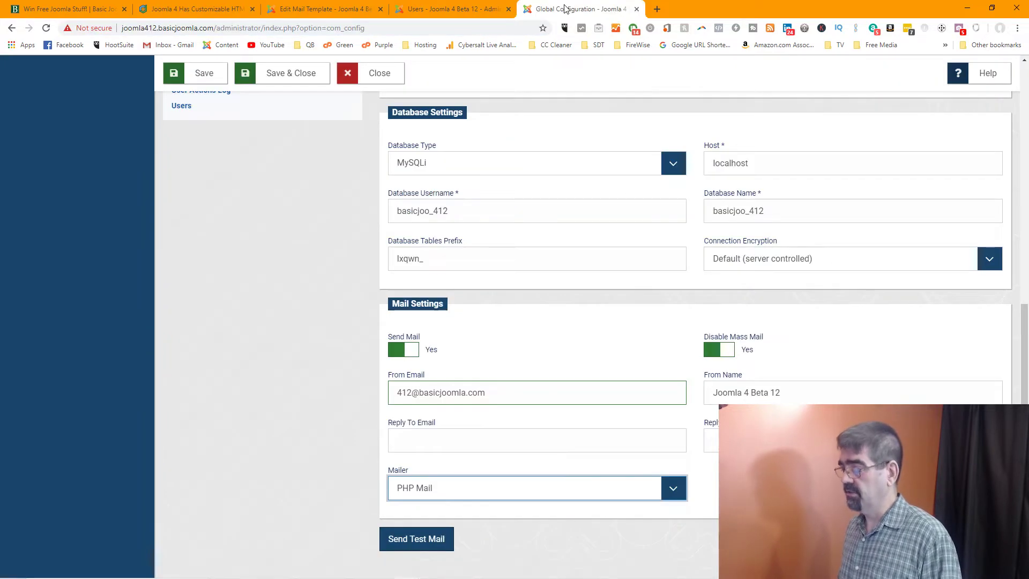
Save the configuration and go to Components > Messaging > Private Messages
left_click(284, 81)
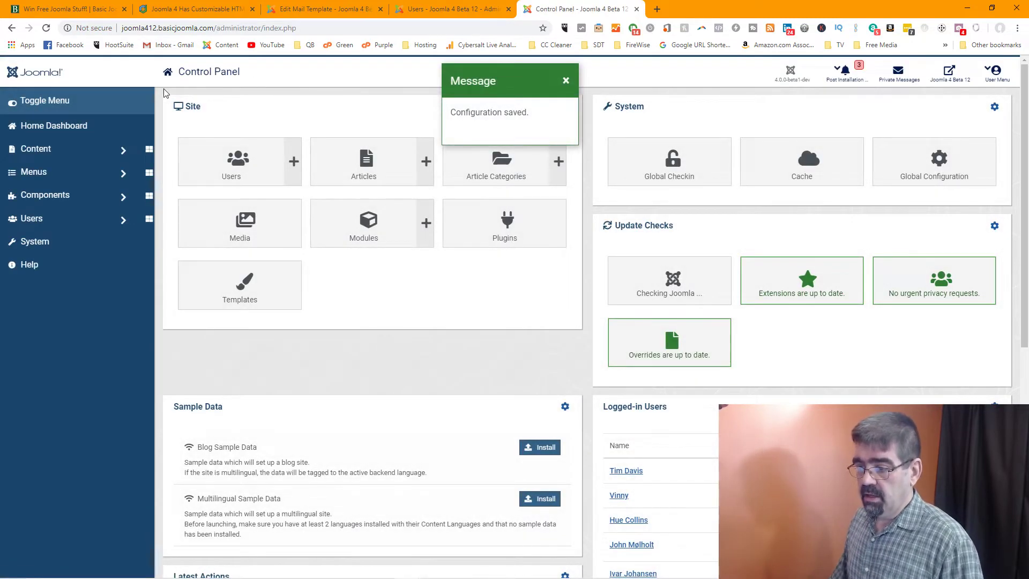
left_click(70, 198)
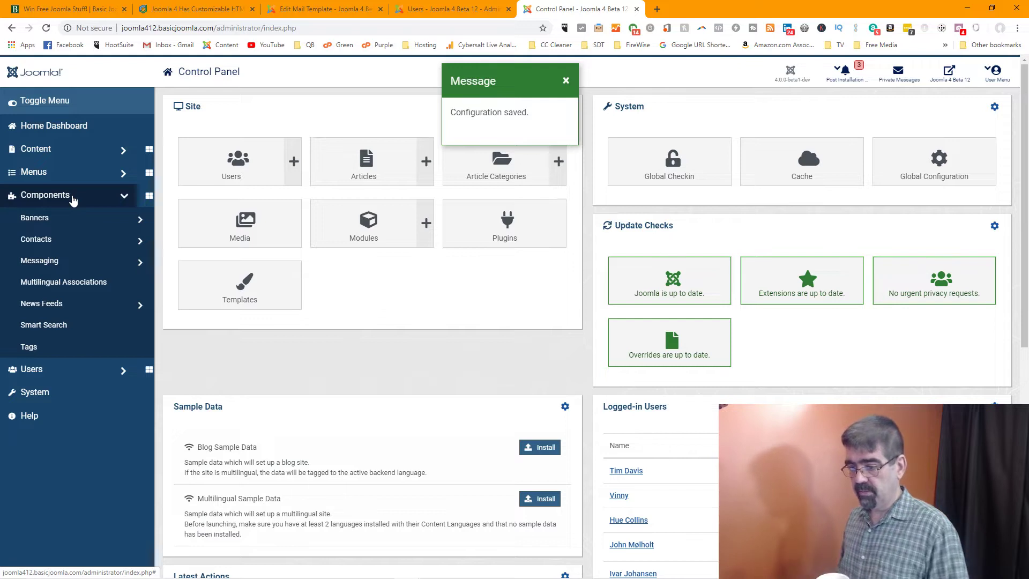
left_click(72, 264)
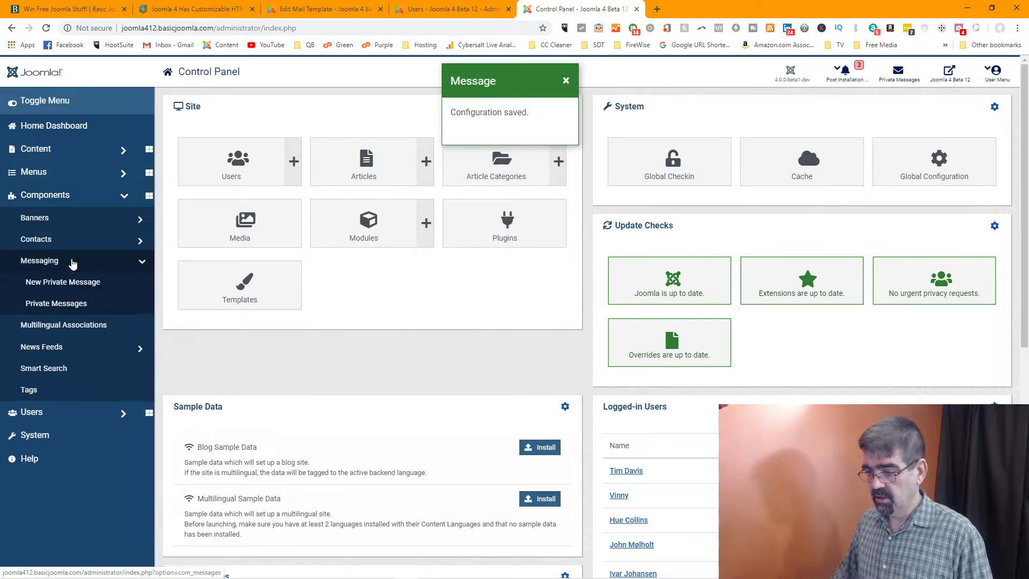
left_click(43, 266)
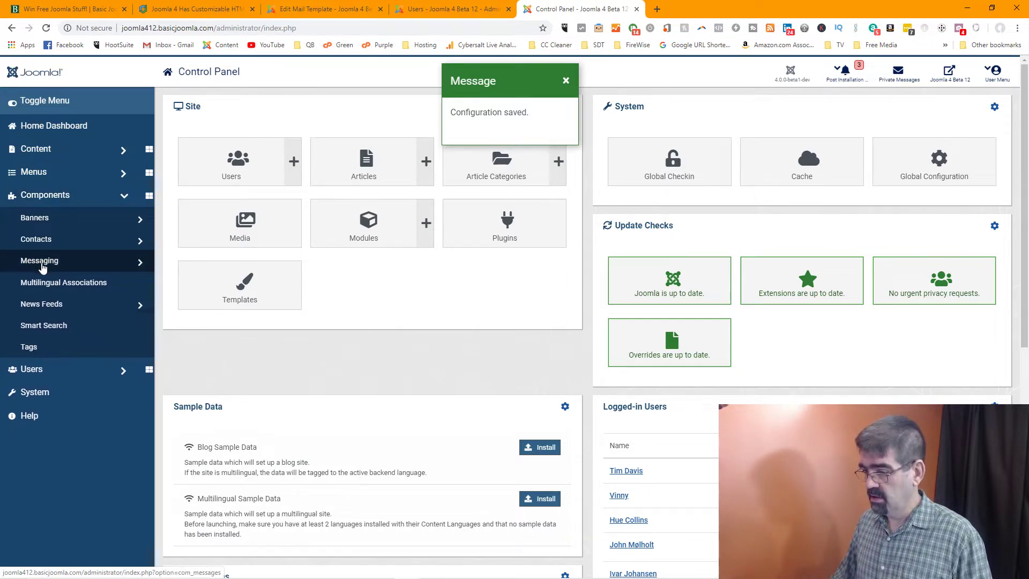
left_click(42, 266)
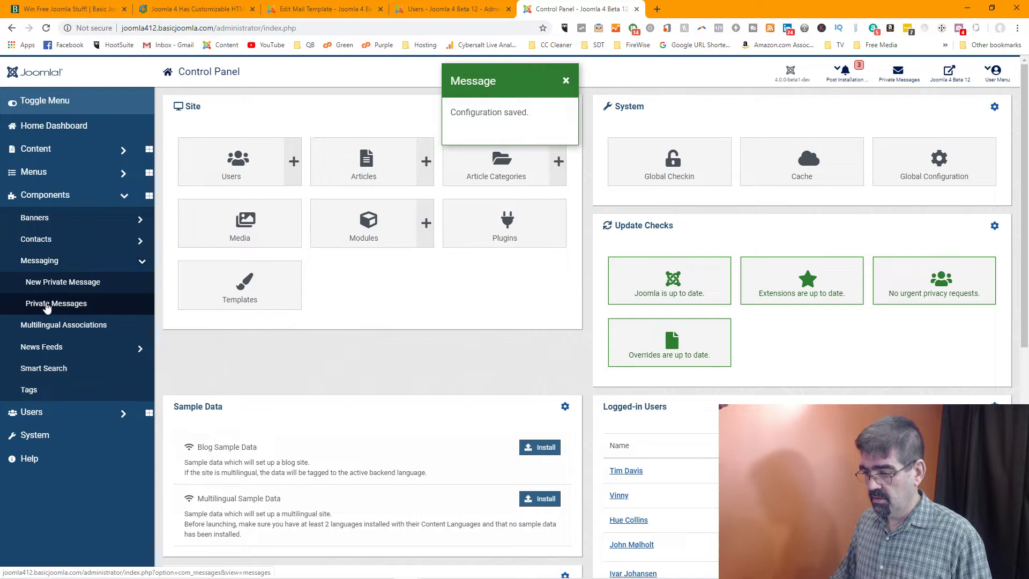
left_click(47, 303)
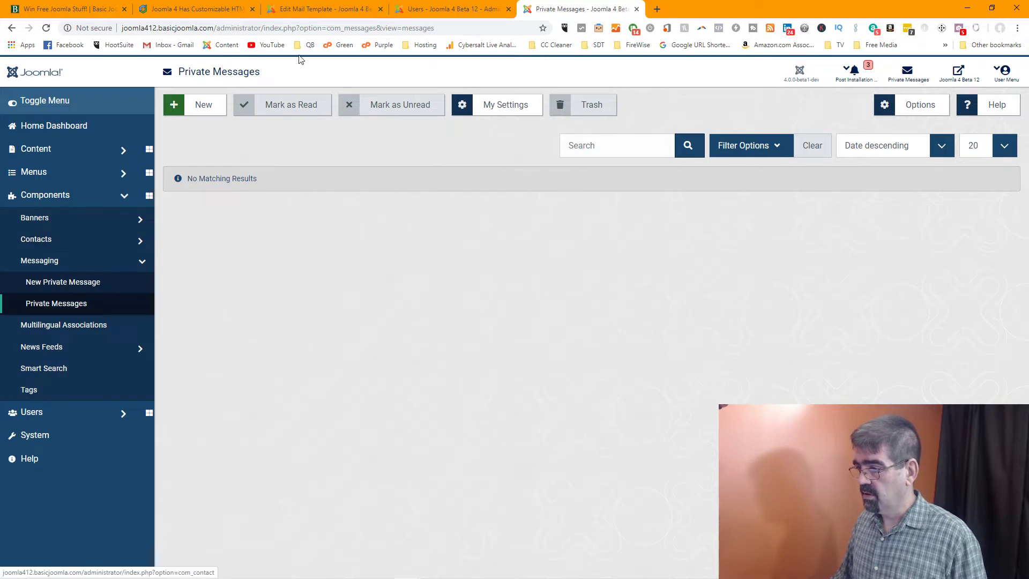
Check the Test Mail template and Joomlashack article tabs, then return to Private Messages
left_click(297, 7)
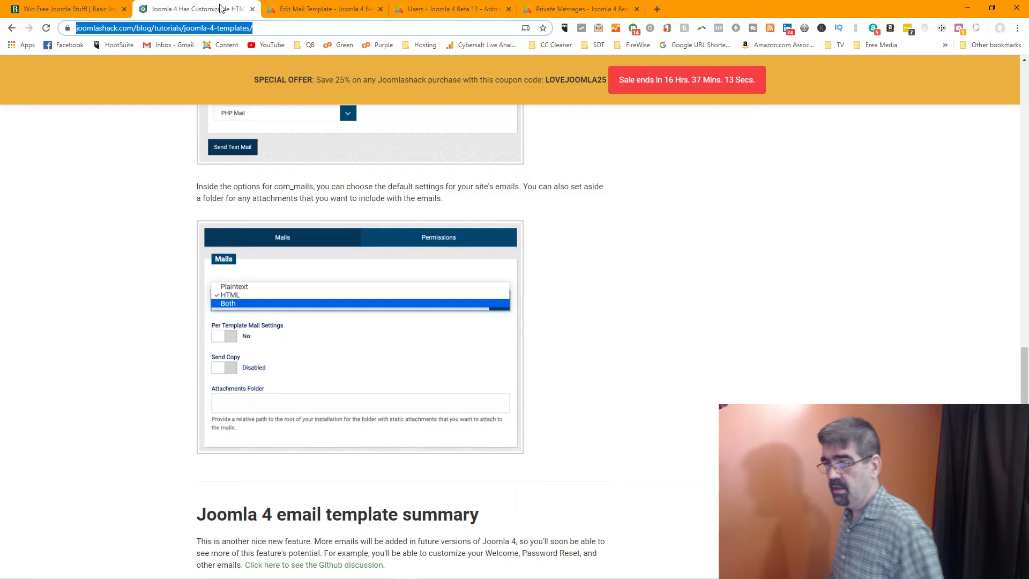
left_click(193, 8)
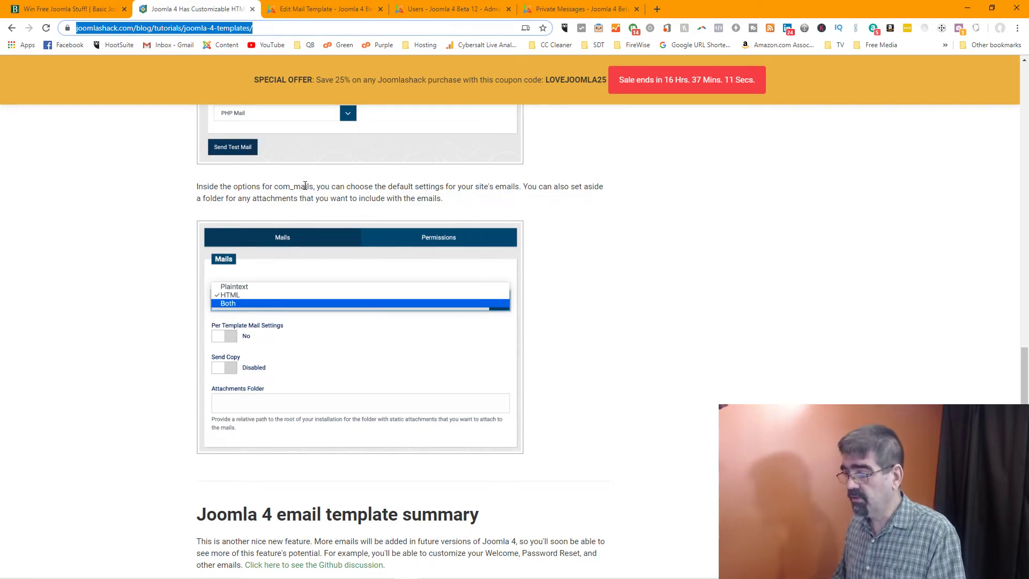
left_click(593, 8)
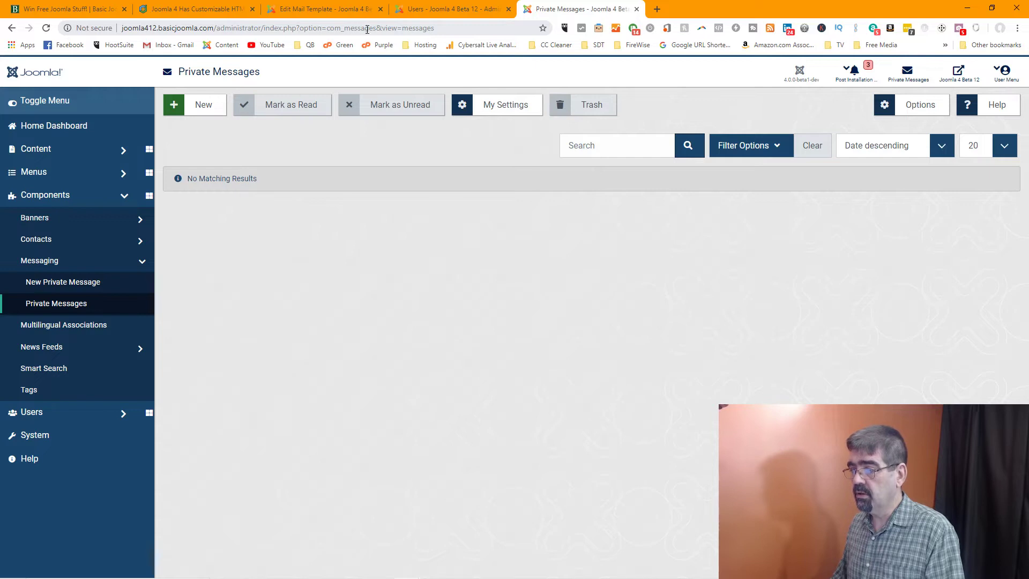
Change the page URL to option=com_mails and open the Mail Templates Options
left_click_drag(345, 28, 457, 28)
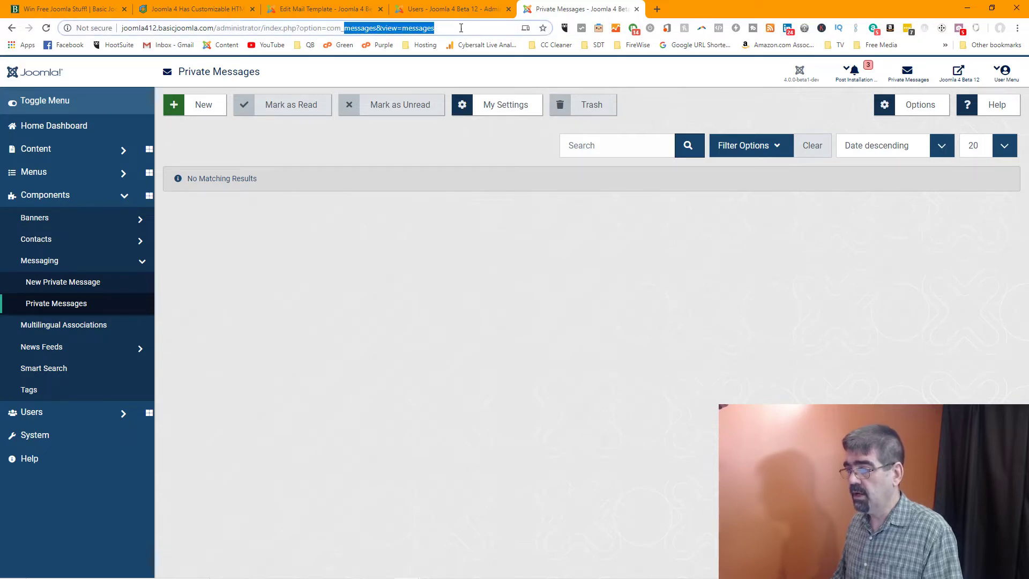
key("BackSpace")
type("mails")
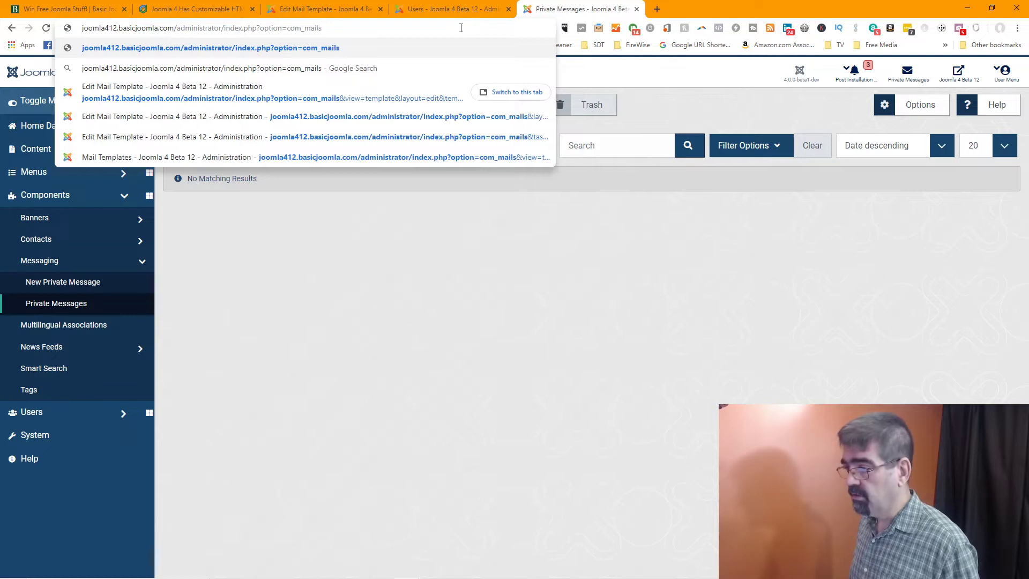
key("Return")
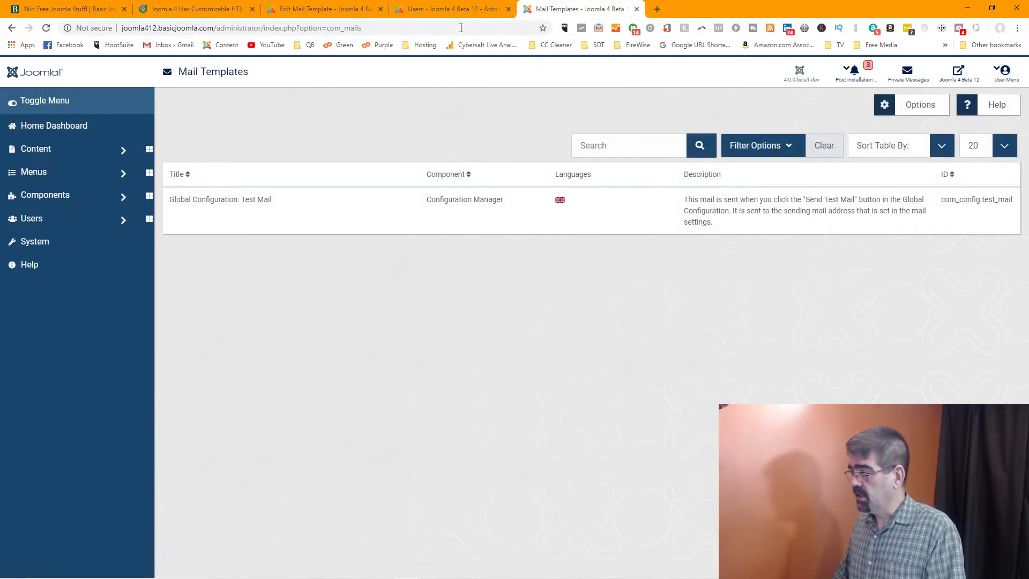
left_click(917, 110)
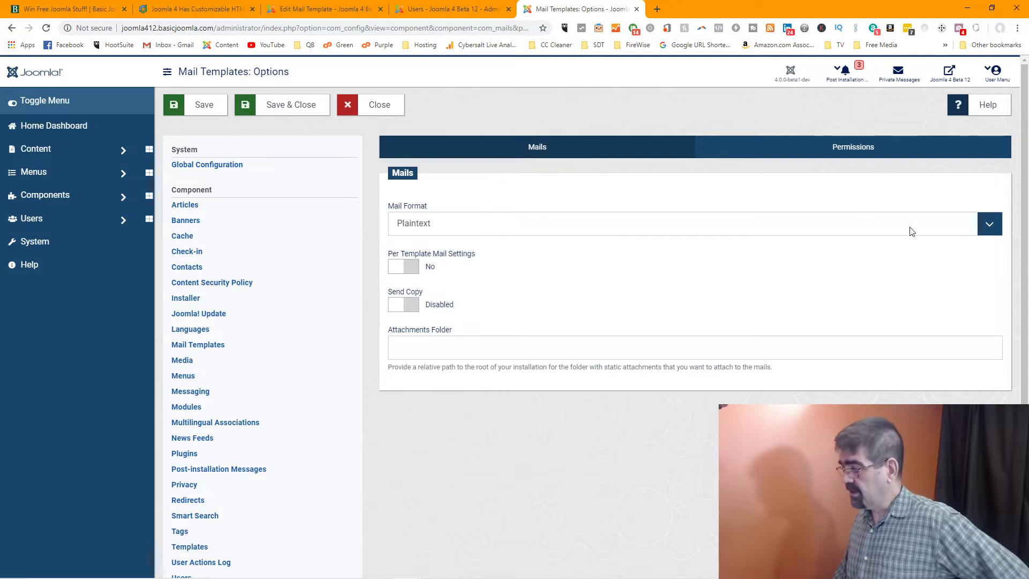
Set Mail Format to Both, Per Template Mail Settings to Yes and Send Copy to Enabled, then Save & Close
left_click(989, 229)
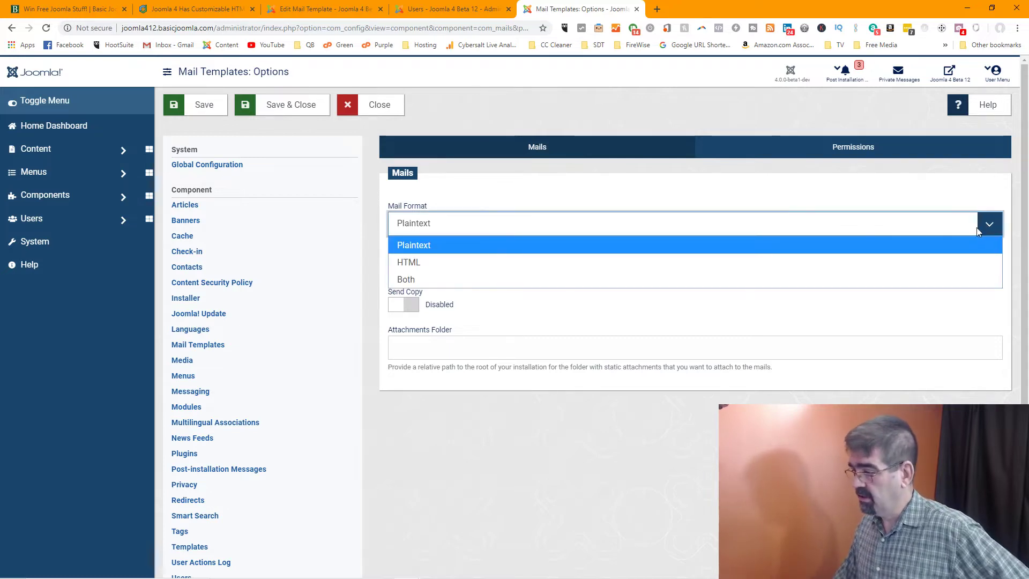
left_click(466, 277)
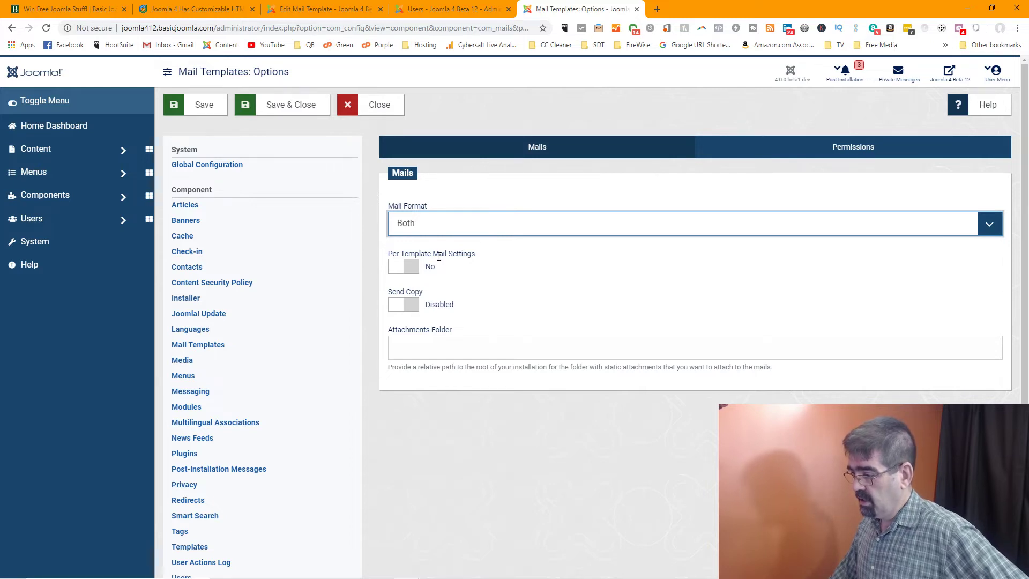
left_click(402, 268)
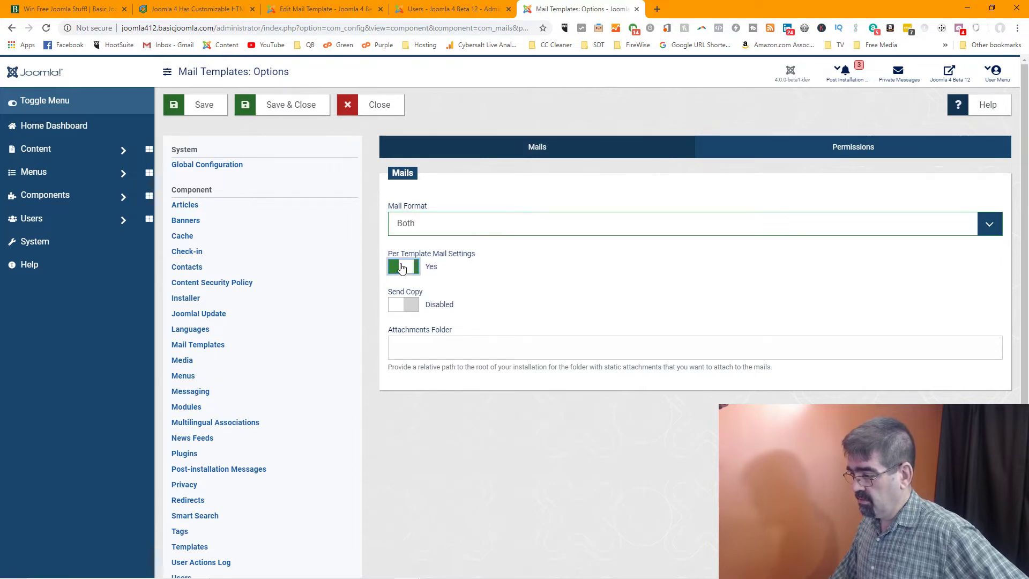
left_click(402, 267)
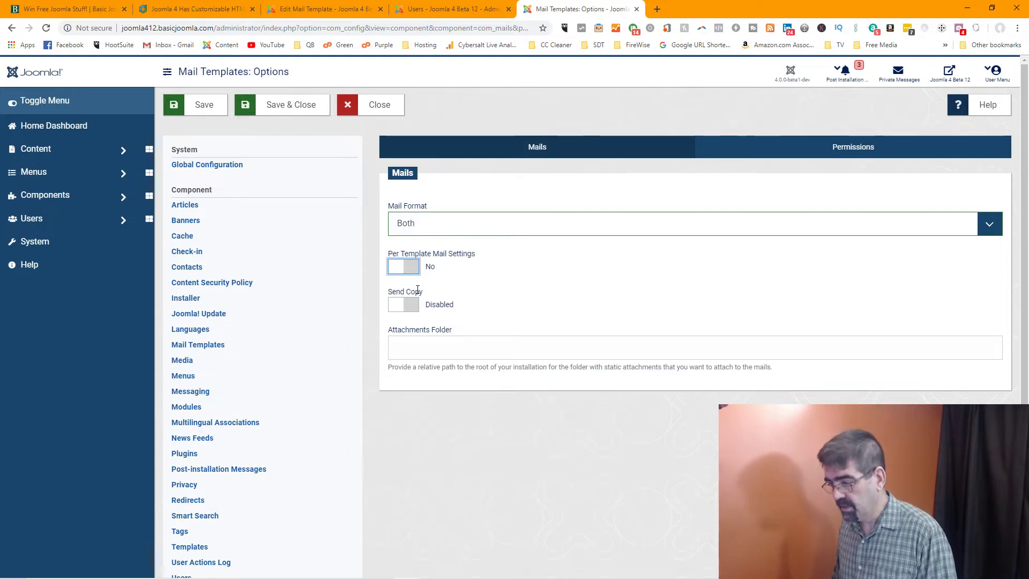
left_click(411, 306)
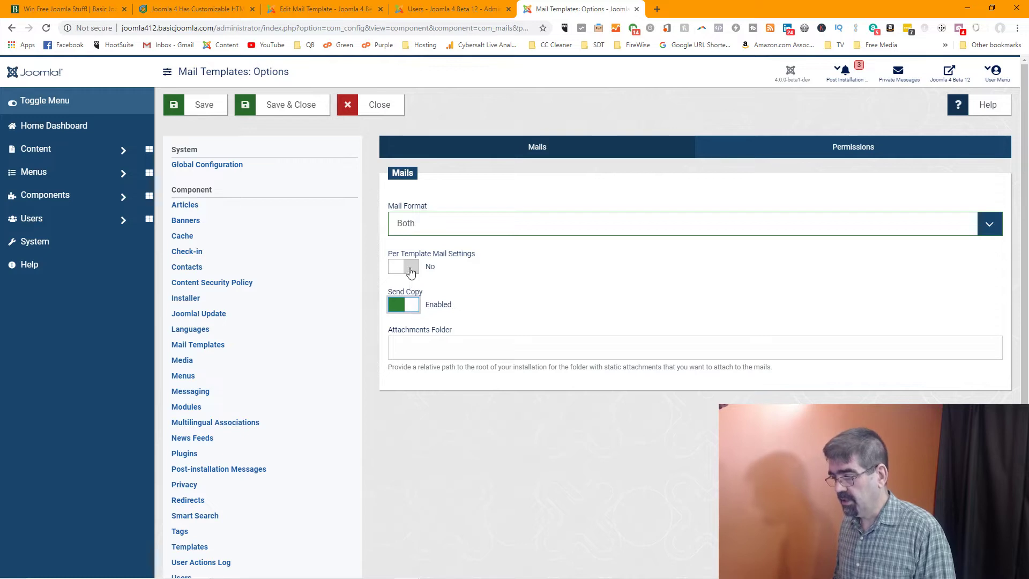
left_click(411, 268)
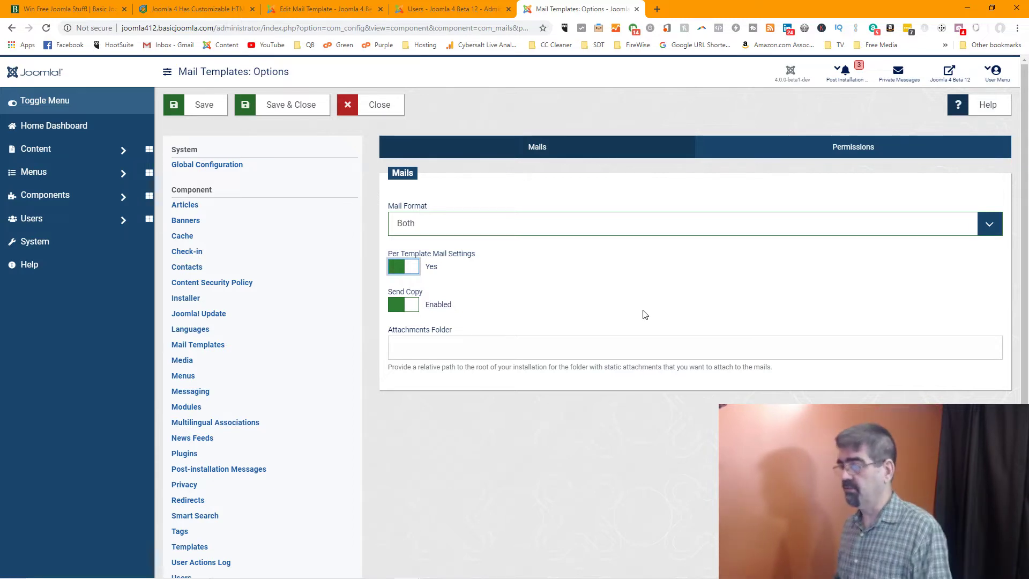
left_click(287, 107)
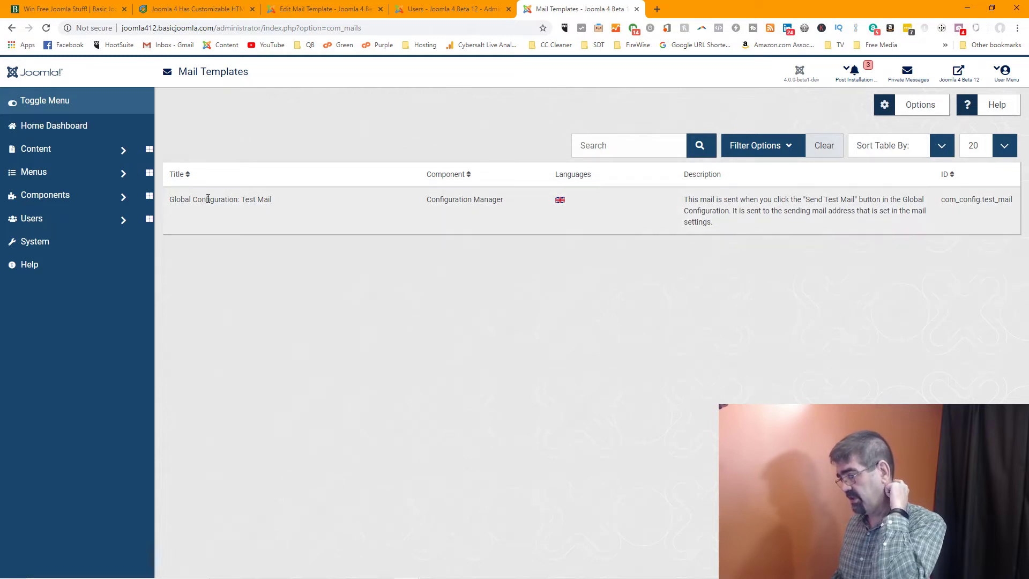
Open the Test Mail template, allow a custom HTML body, and drop in the sitename tag
left_click(561, 203)
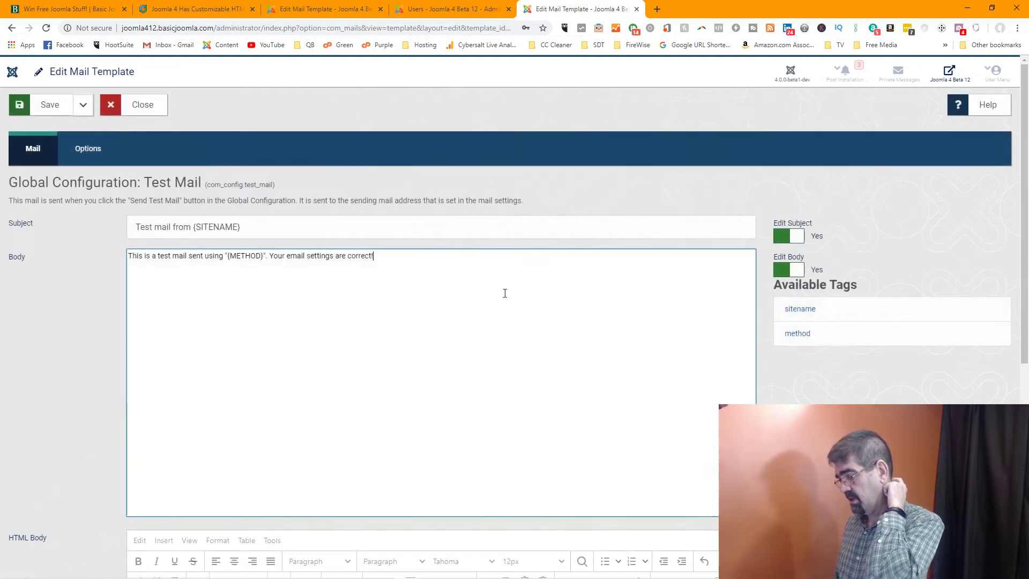
scroll(946, 237, "down", 3)
scroll(946, 237, "down", 2)
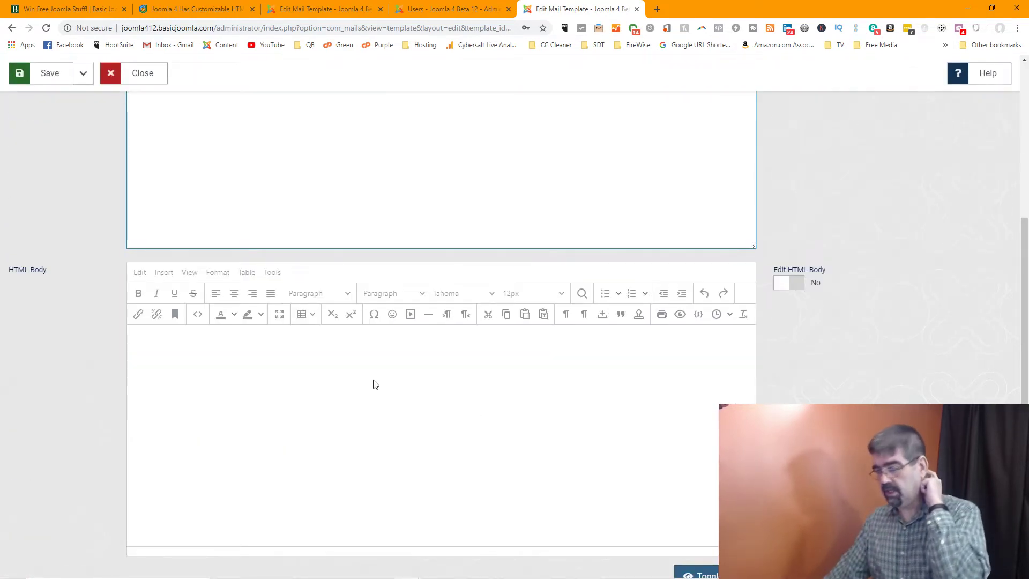
scroll(373, 383, "up", 5)
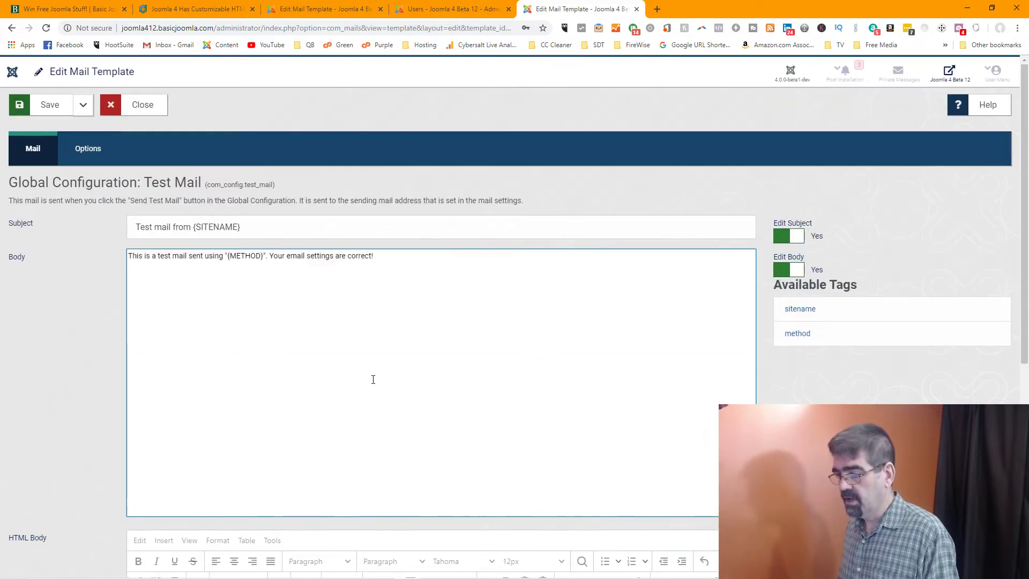
scroll(374, 381, "down", 7)
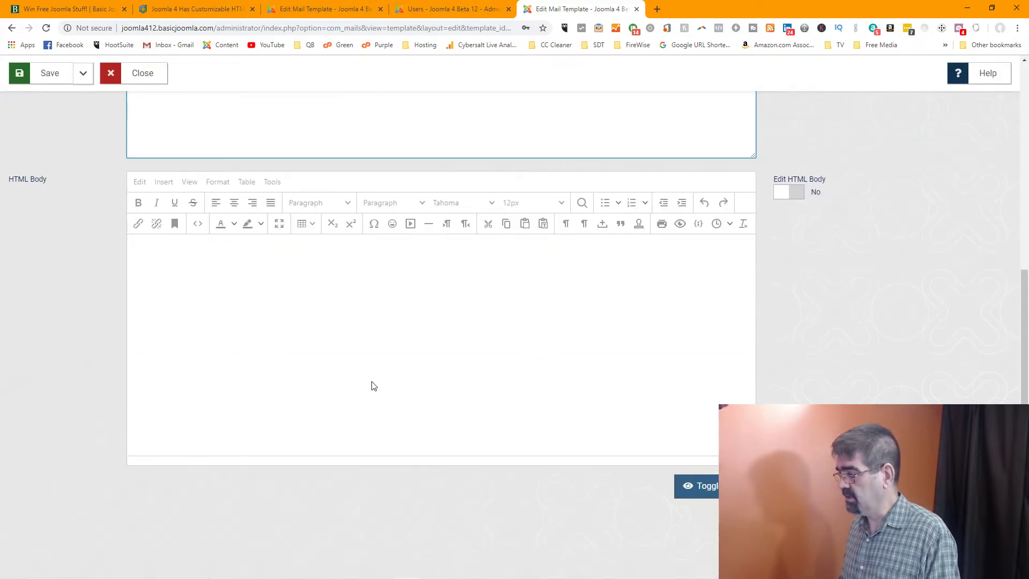
left_click(785, 194)
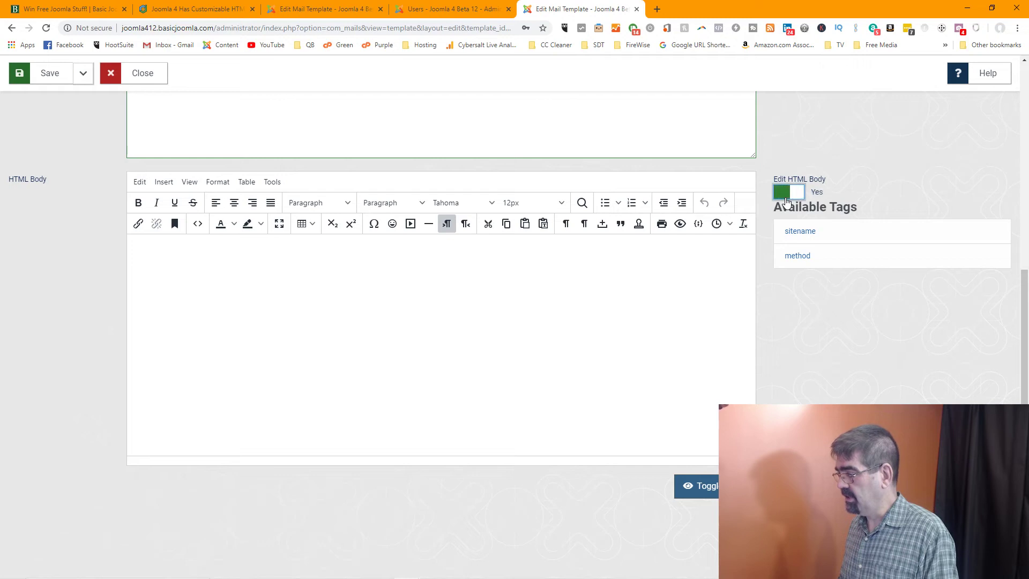
left_click(805, 234)
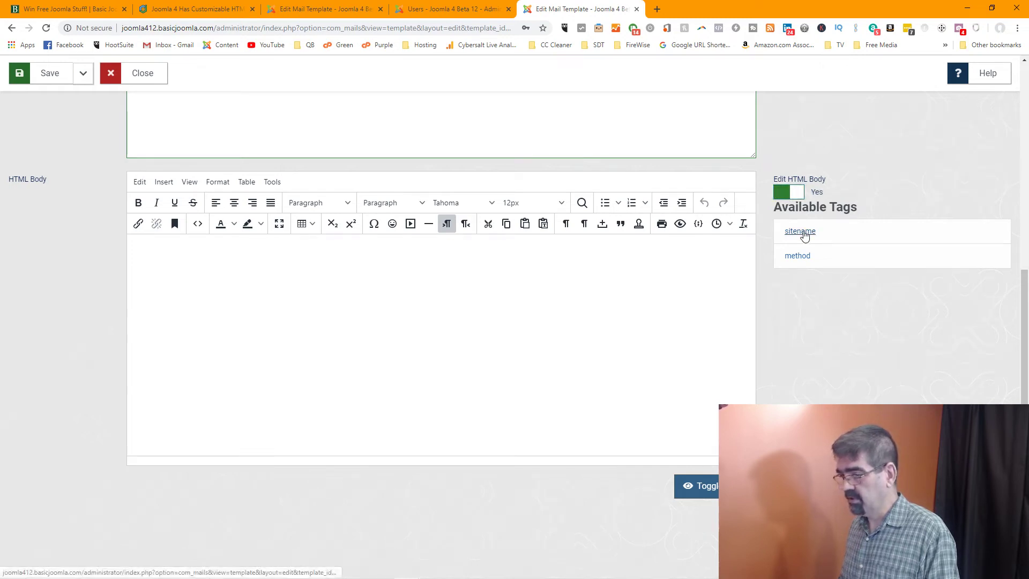
left_click_drag(805, 235, 262, 280)
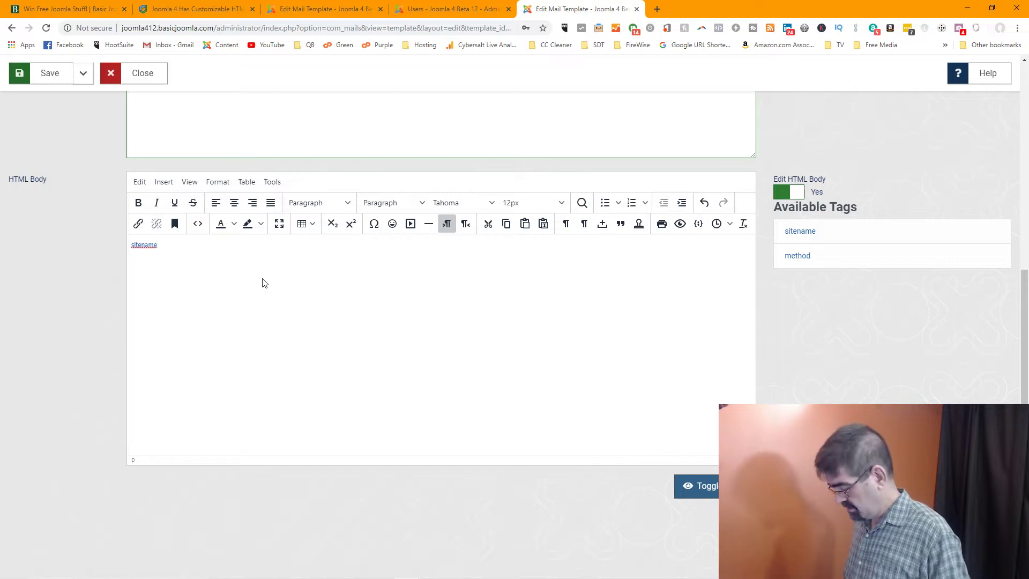
Write 'This site ({sitename}) has send you this email by {method}' and start a new paragraph
key("Home")
type("This is")
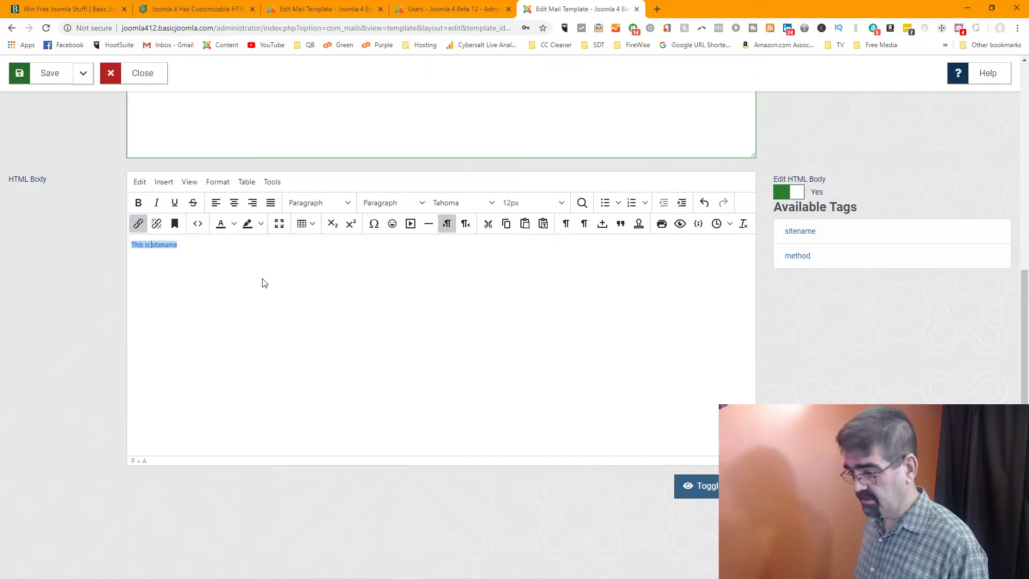
key("BackSpace")
key("BackSpace")
key("BackSpace")
key("BackSpace")
key("BackSpace")
key("BackSpace")
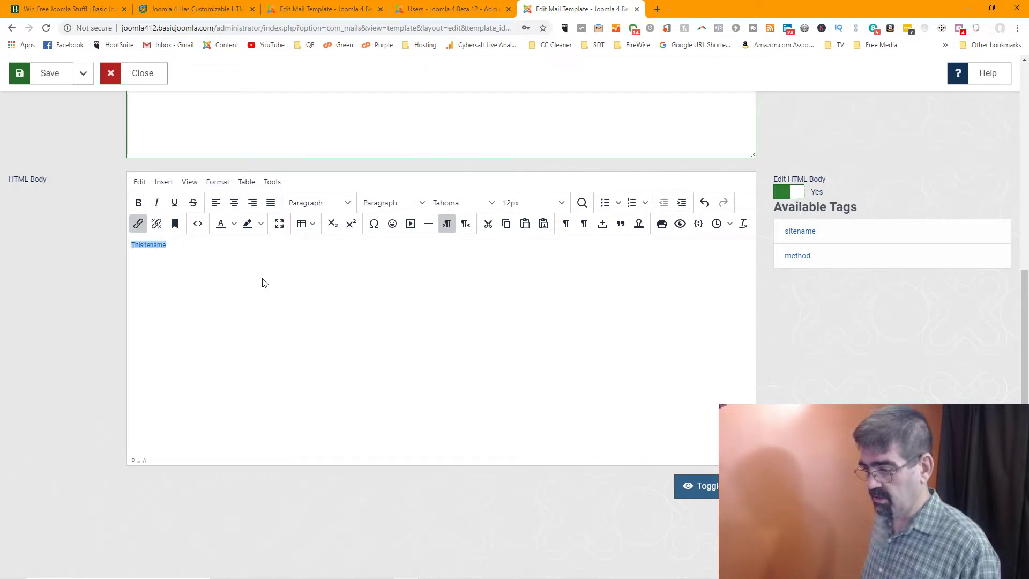
key("Delete")
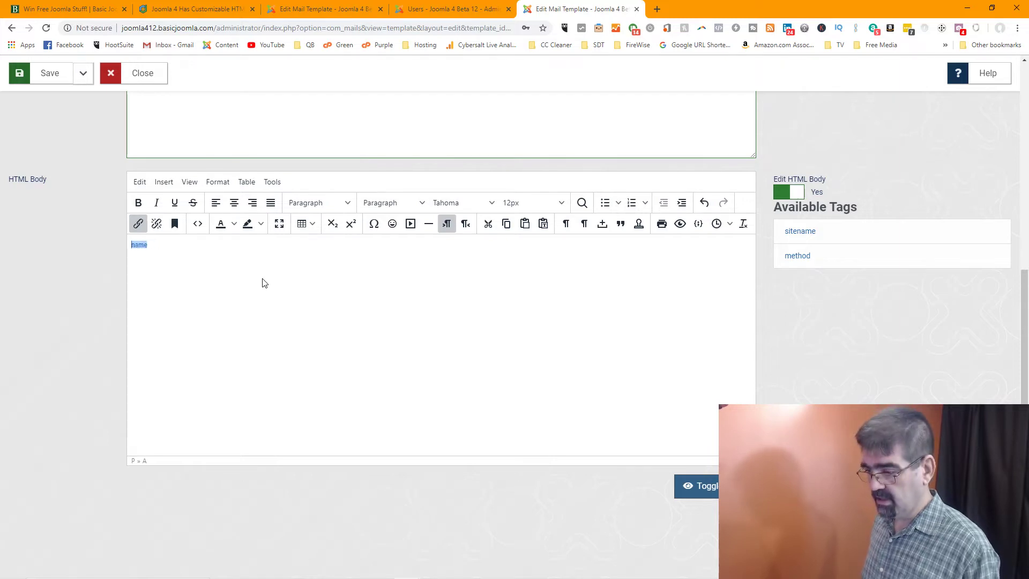
key("BackSpace")
type("This")
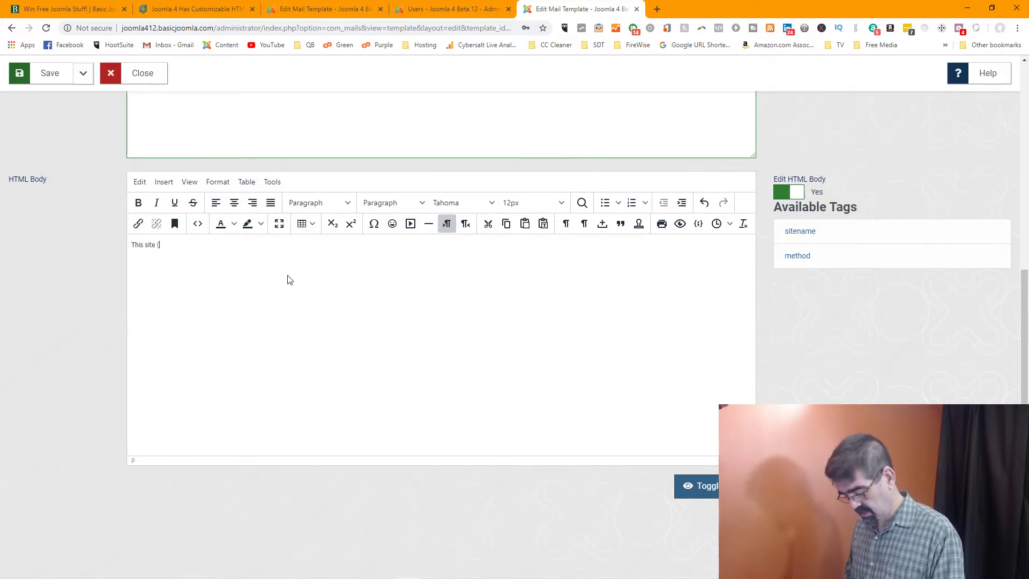
type(" site ()")
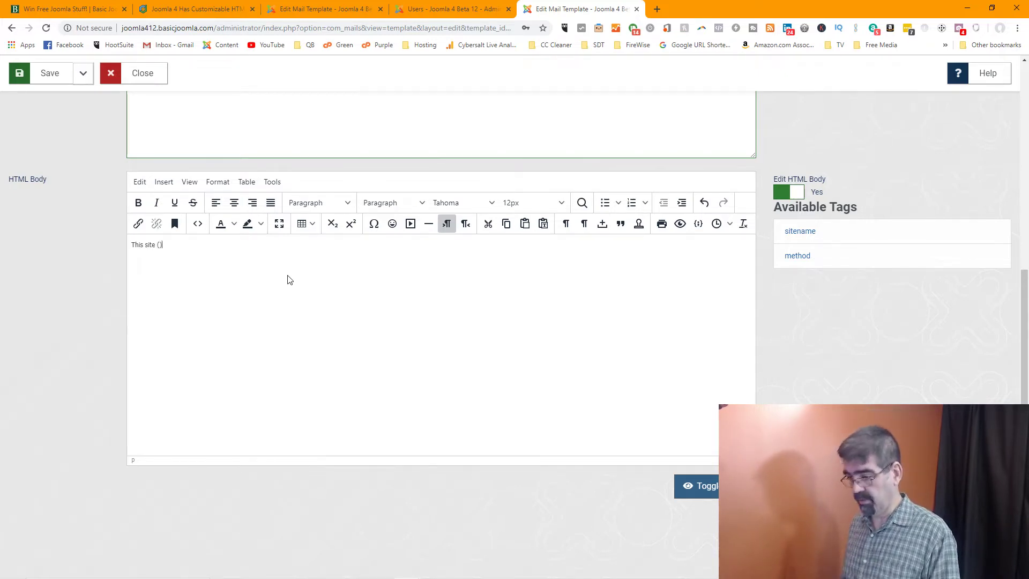
left_click_drag(804, 232, 159, 246)
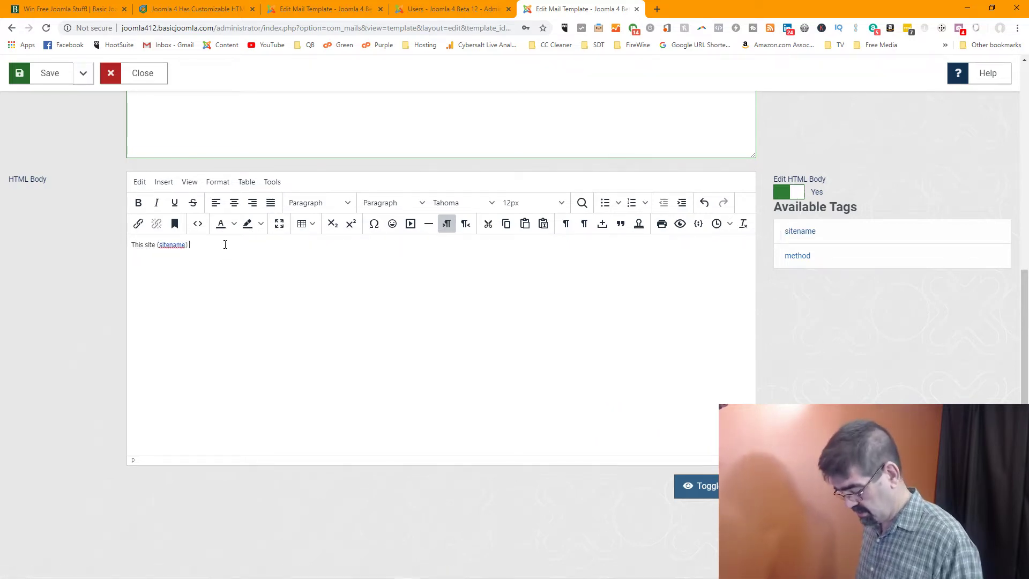
type("has send you ")
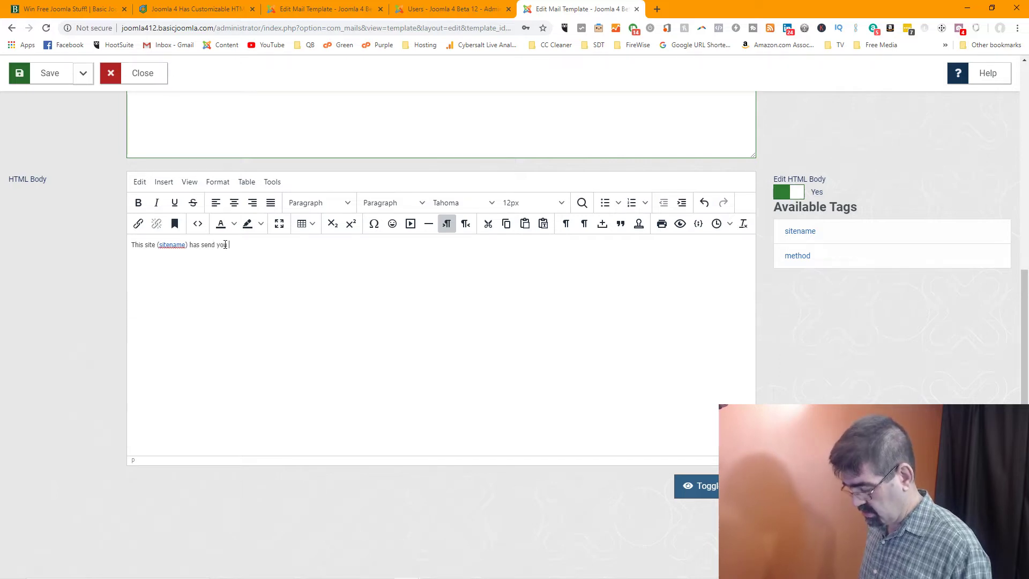
type("this email ")
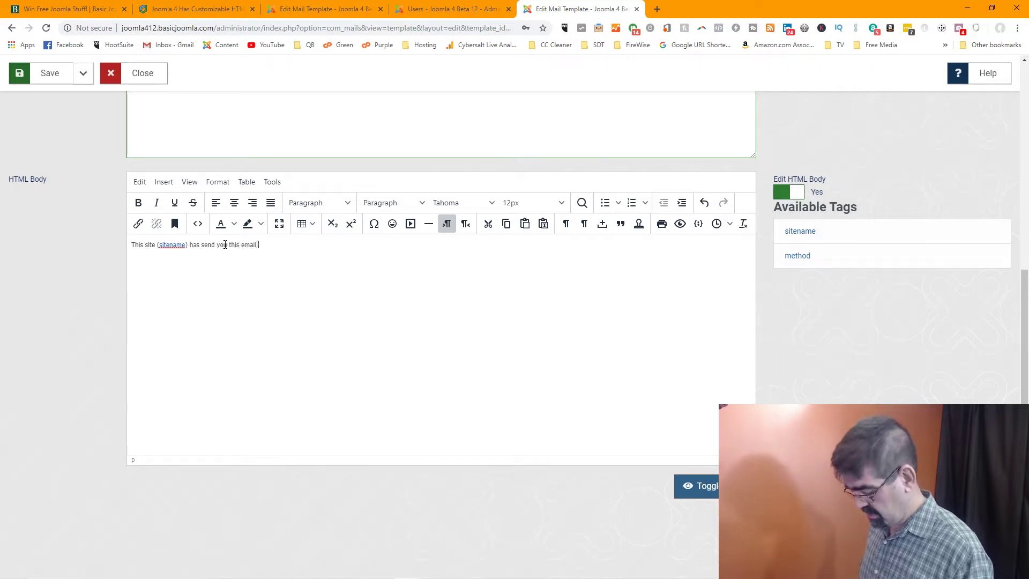
type("by")
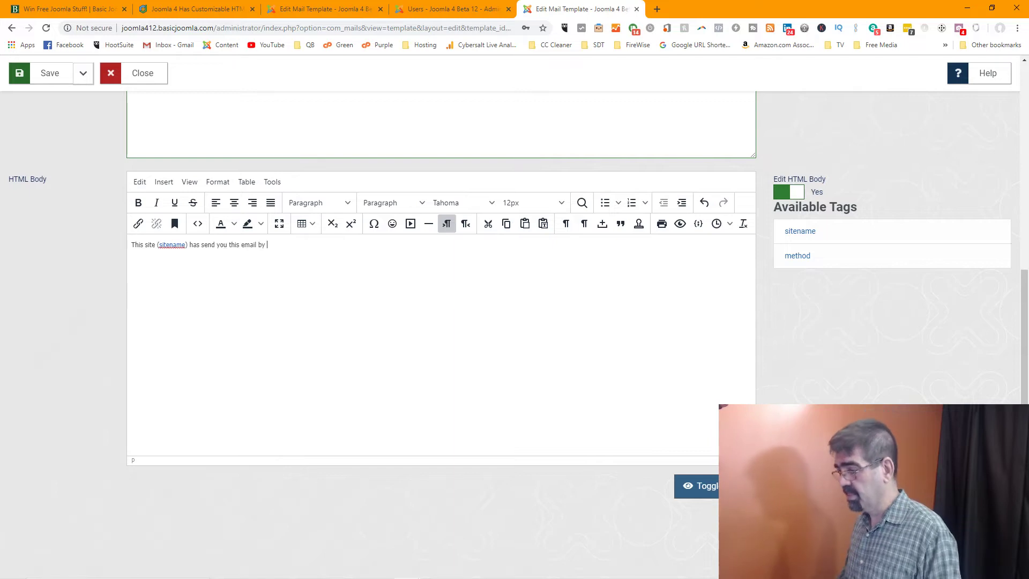
left_click(792, 258)
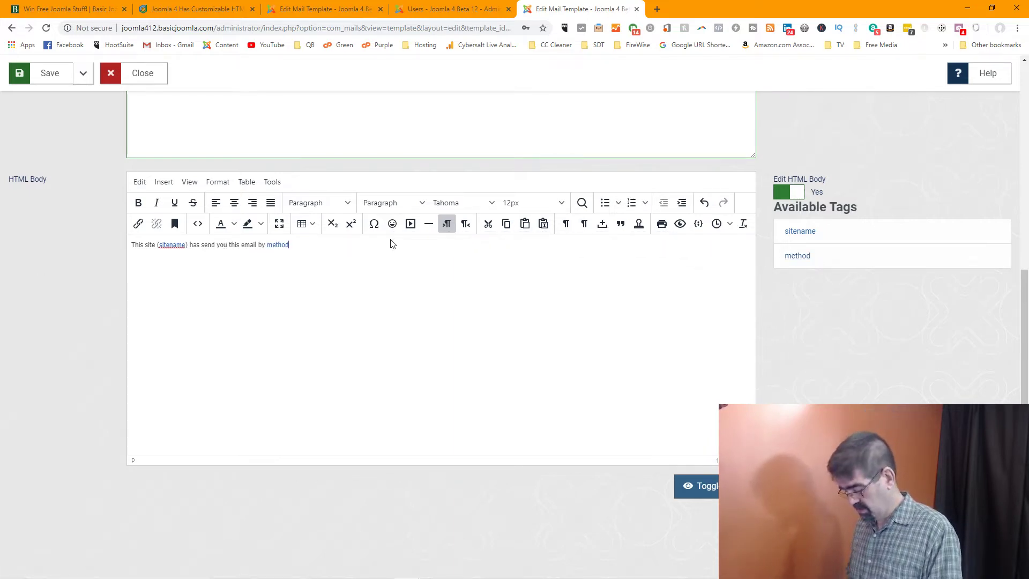
key("Return")
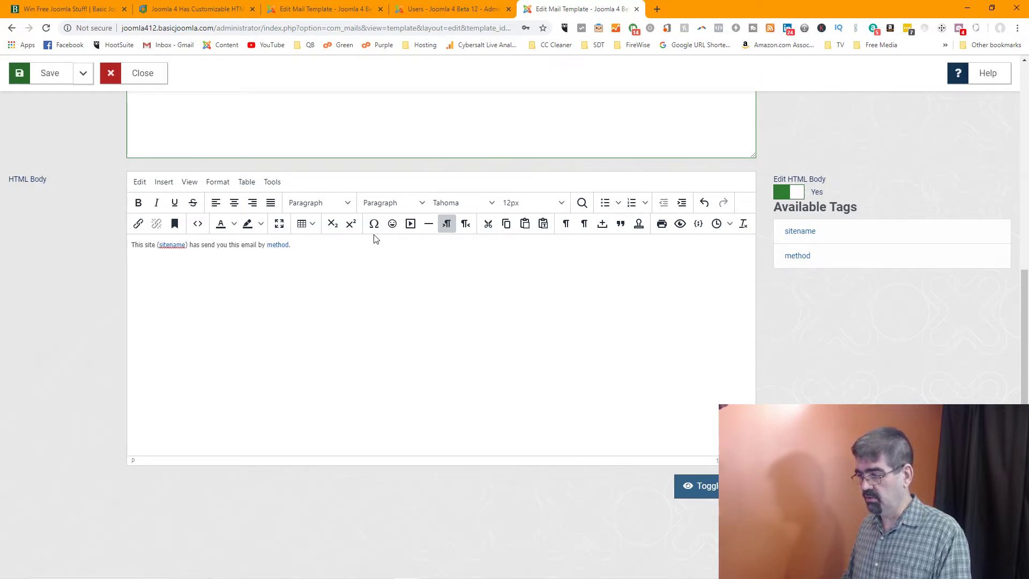
Add the 😋 emoji on the new line and show the body's raw HTML source
left_click(411, 227)
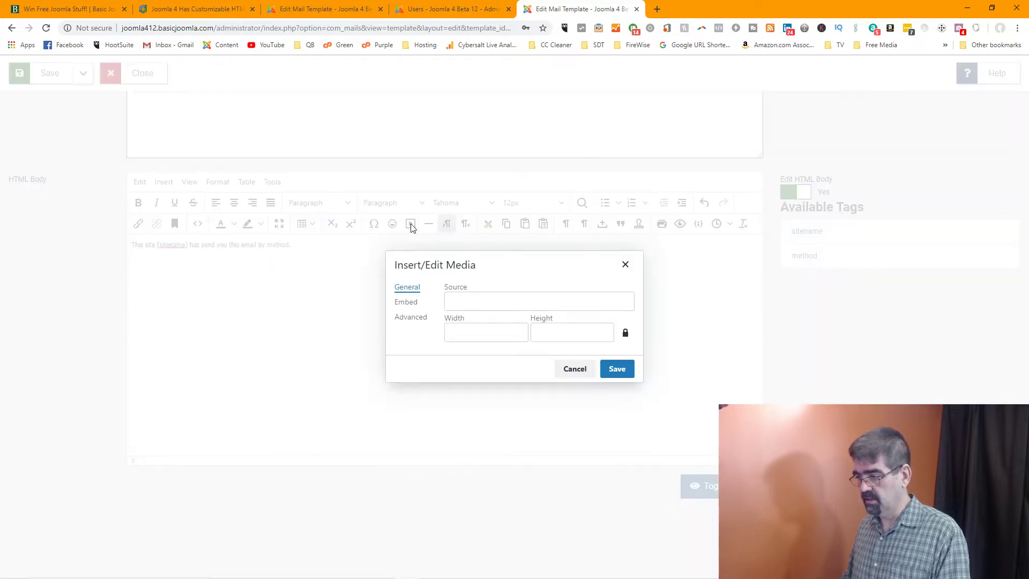
left_click(577, 370)
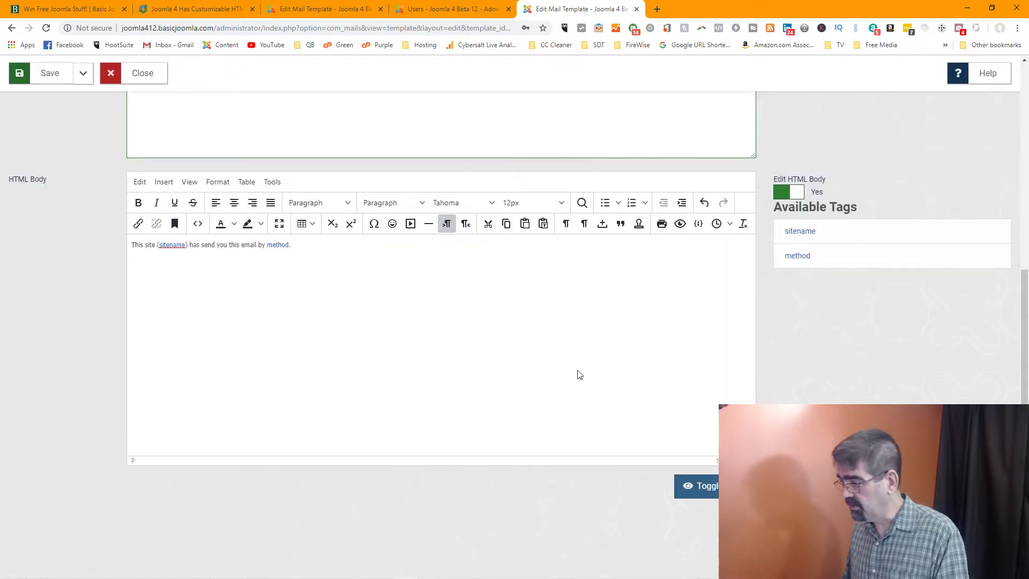
left_click(393, 224)
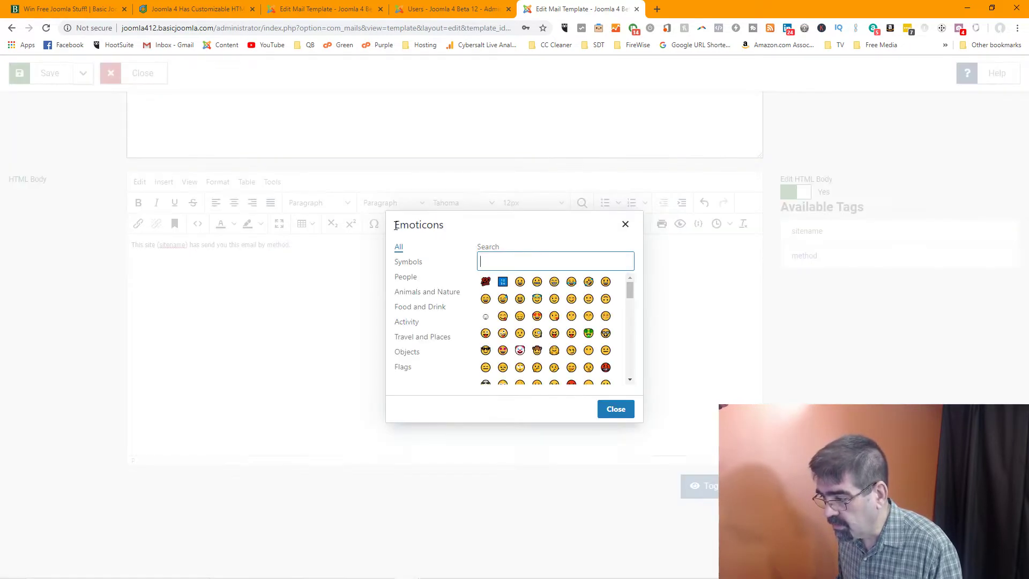
left_click(502, 317)
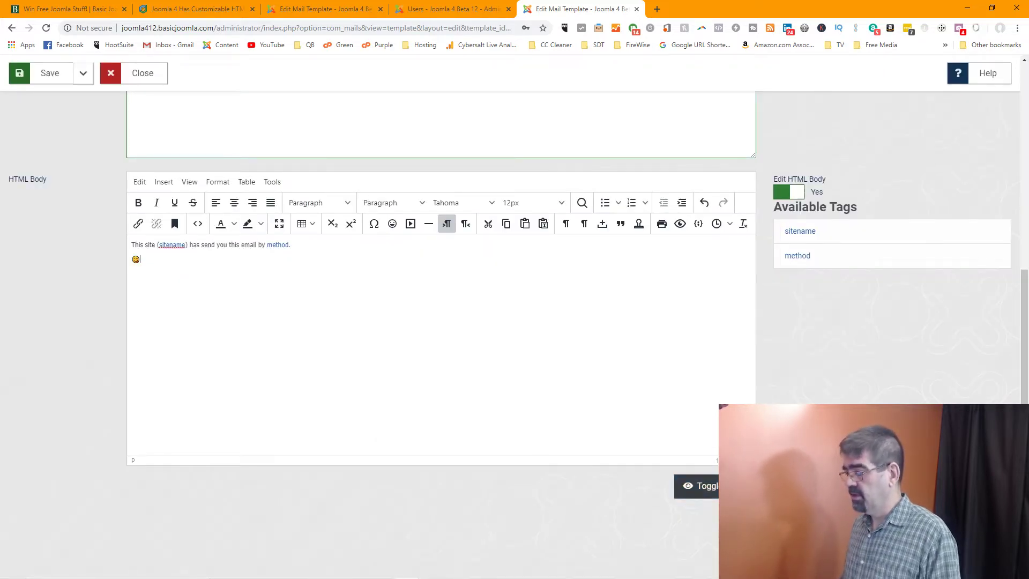
left_click(702, 486)
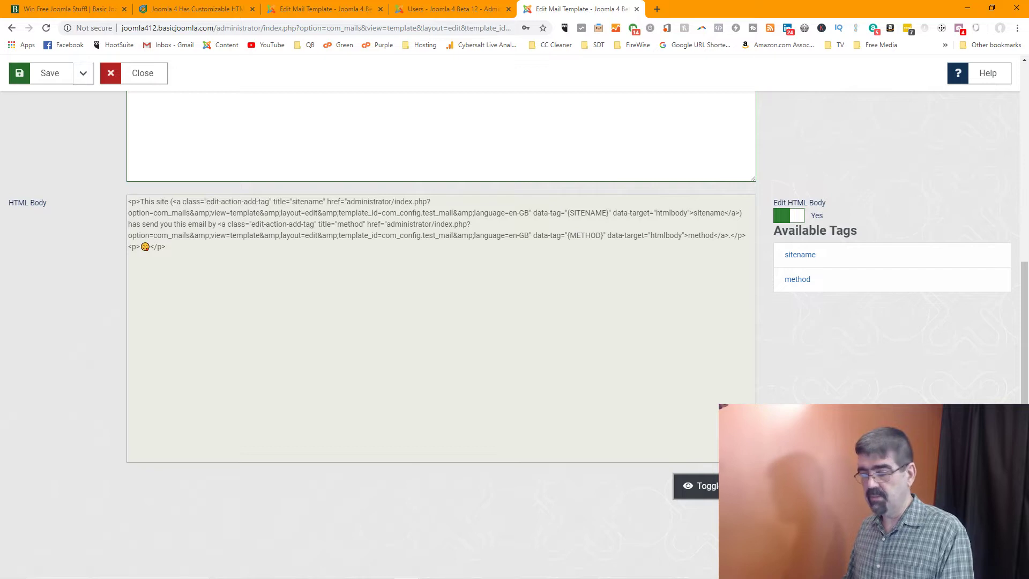
Switch back to the visual editor and save the Test Mail template with its emoji body
left_click(702, 485)
scroll(670, 367, "up", 5)
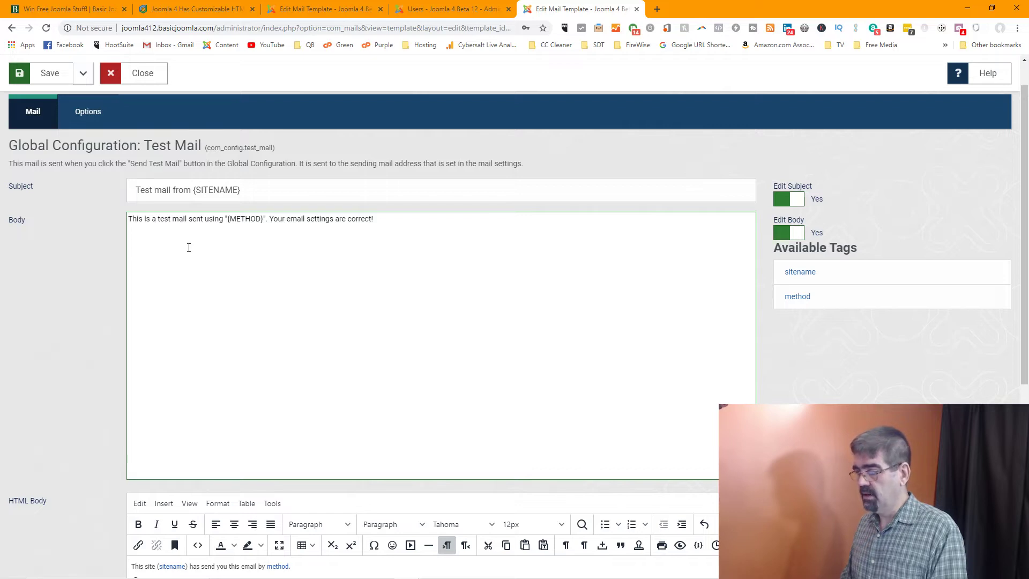
scroll(189, 247, "down", 4)
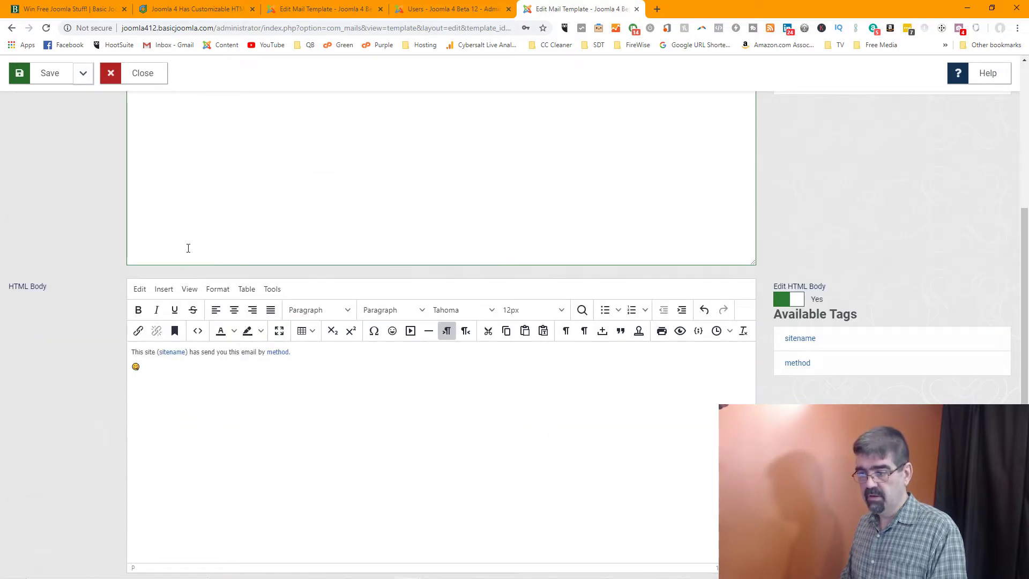
scroll(189, 248, "up", 5)
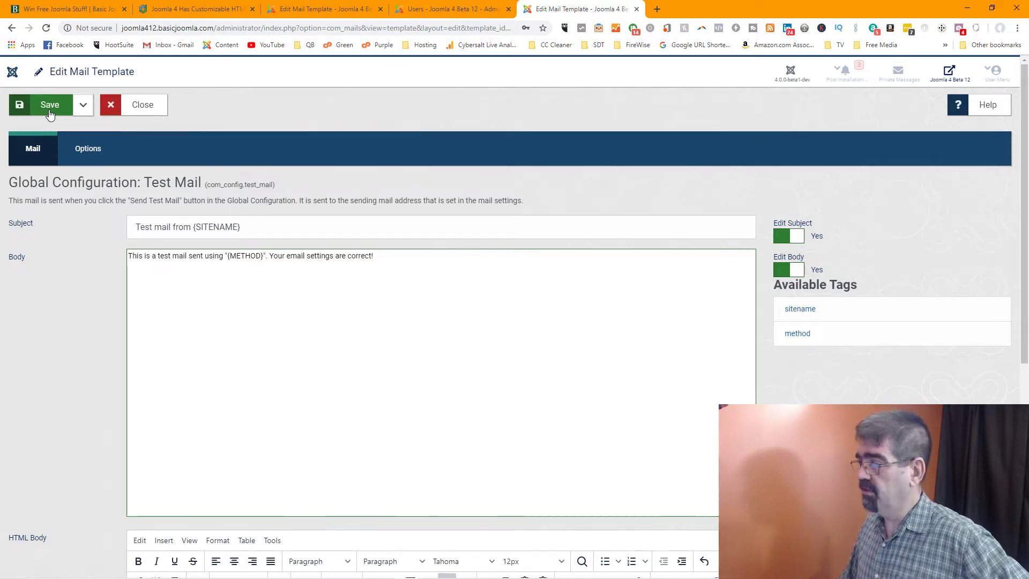
left_click(49, 111)
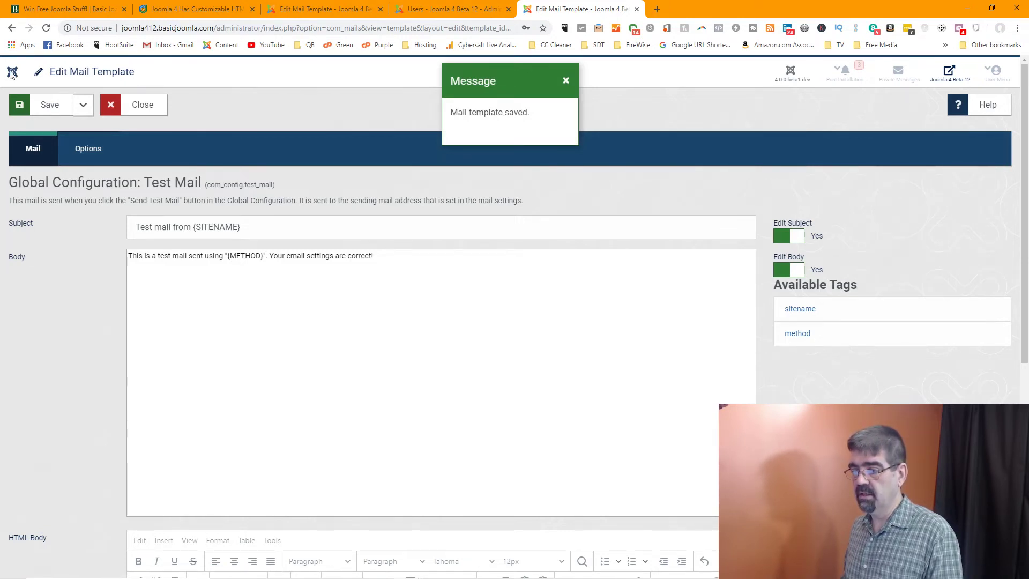
Reload the Users list, glancing at the article and mail template tabs
left_click(439, 10)
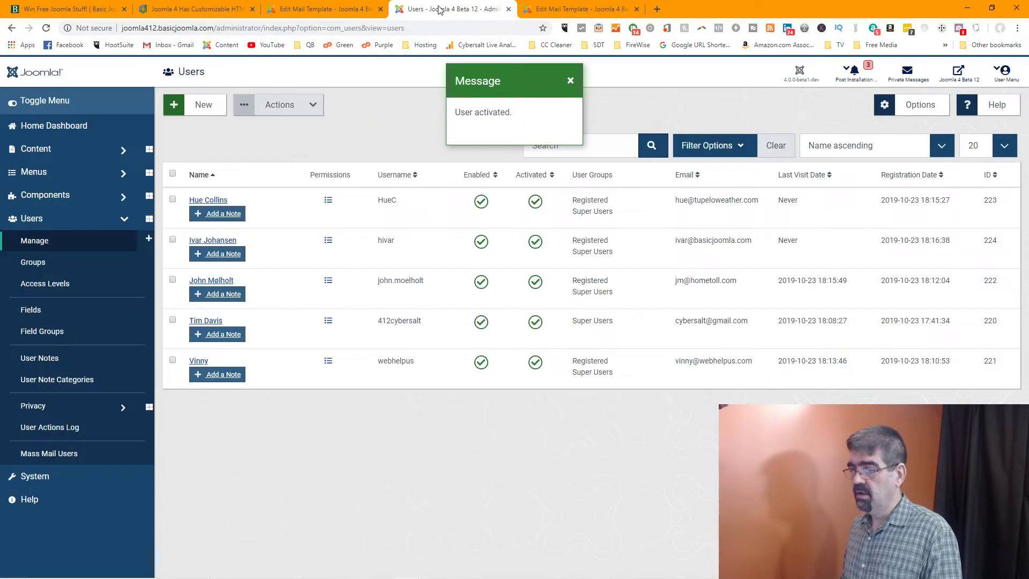
left_click(46, 28)
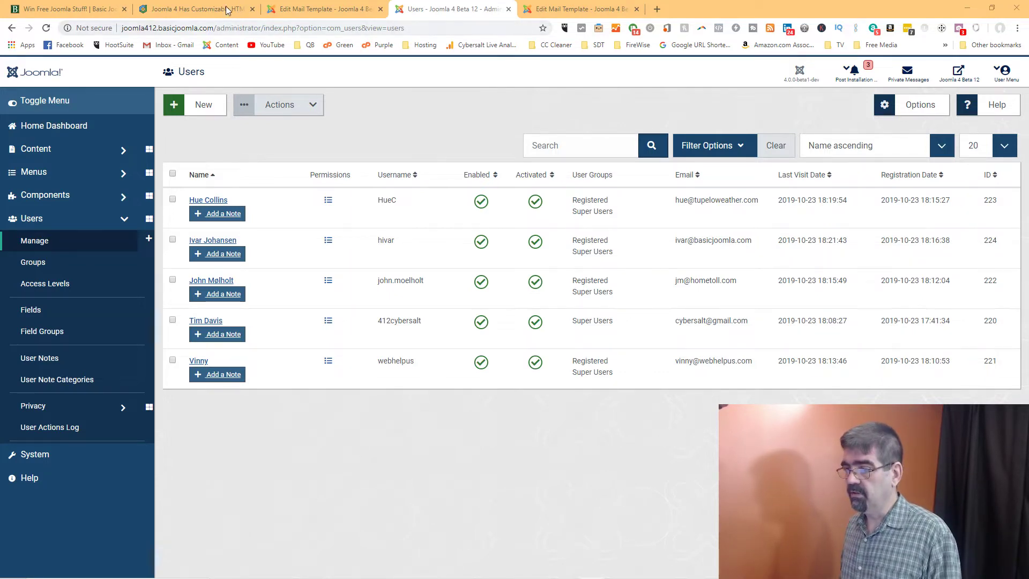
left_click(174, 12)
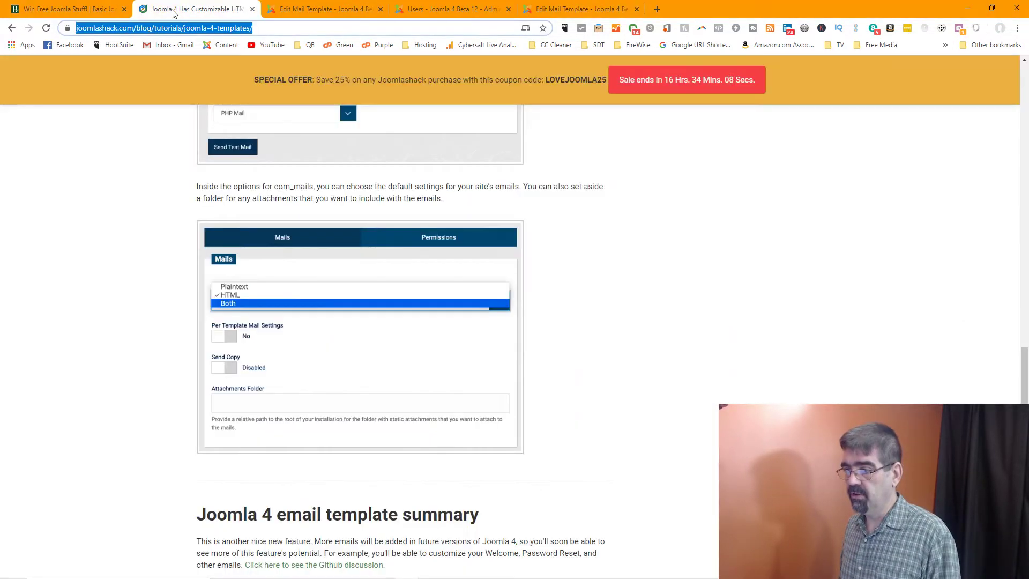
left_click(307, 11)
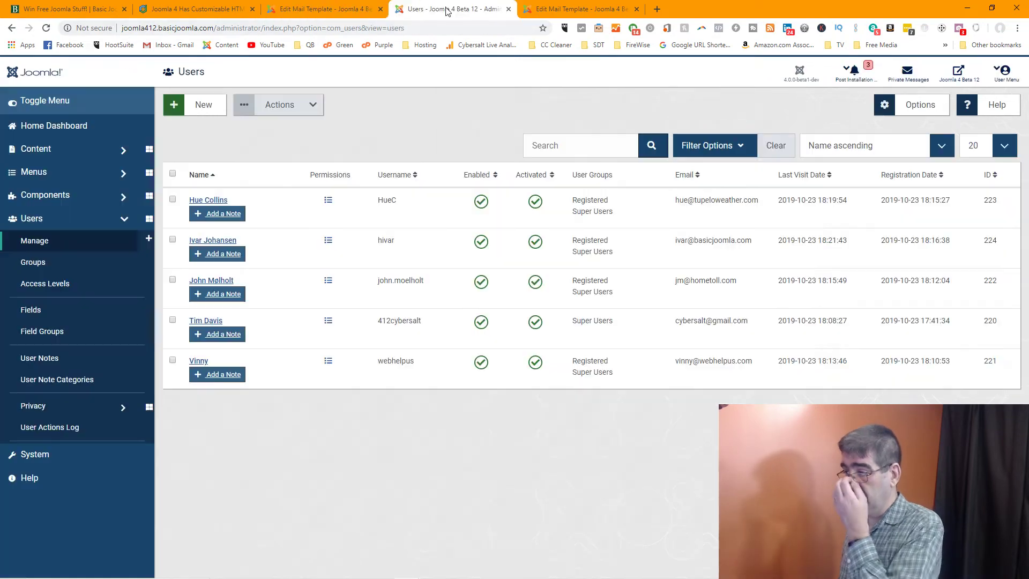
left_click(446, 11)
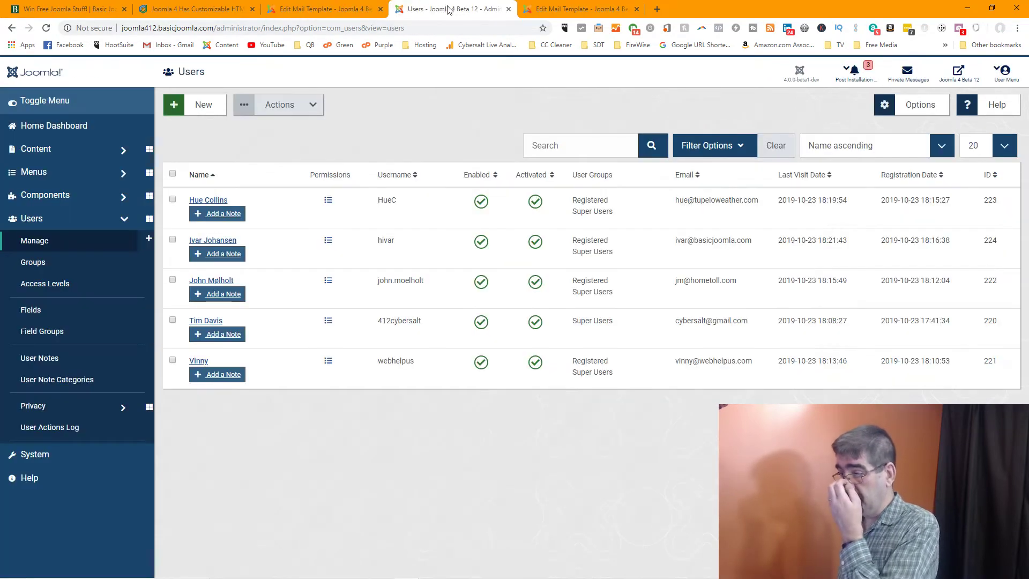
Open the Cassiopeia front end in a new tab, then go to the admin Control Panel
left_click(958, 73)
left_click(286, 24)
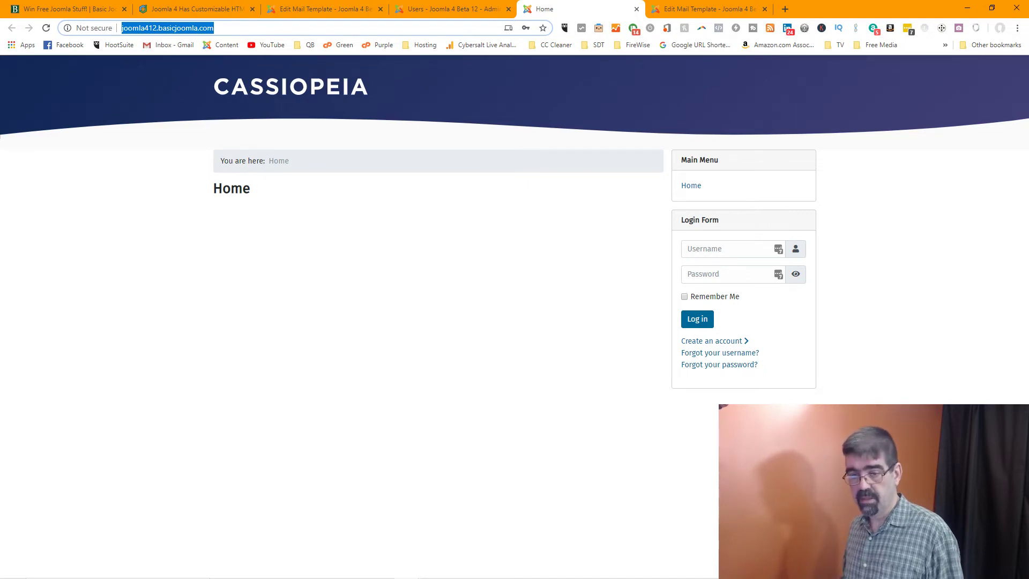
key("alt+Tab")
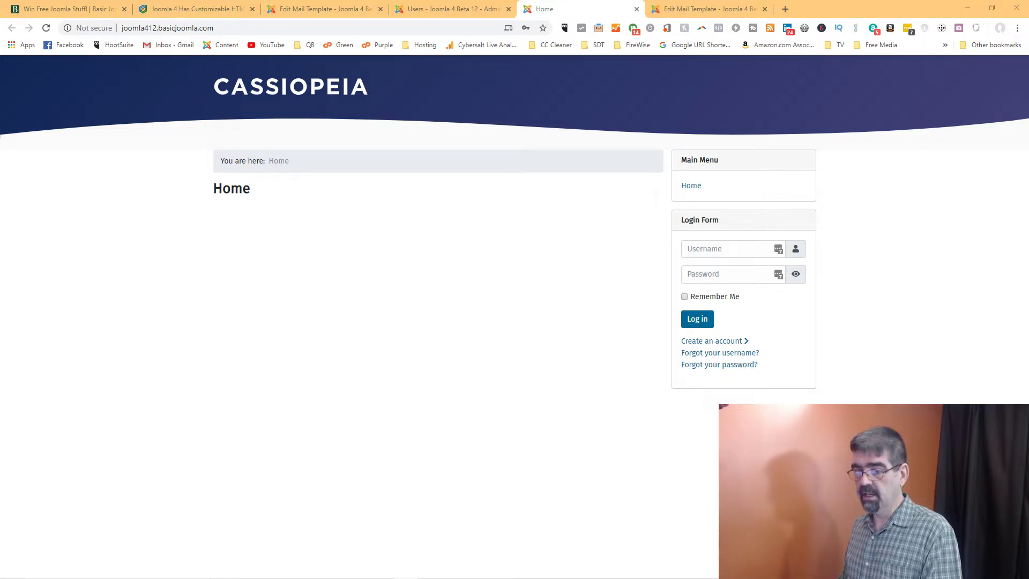
left_click(710, 7)
left_click(438, 9)
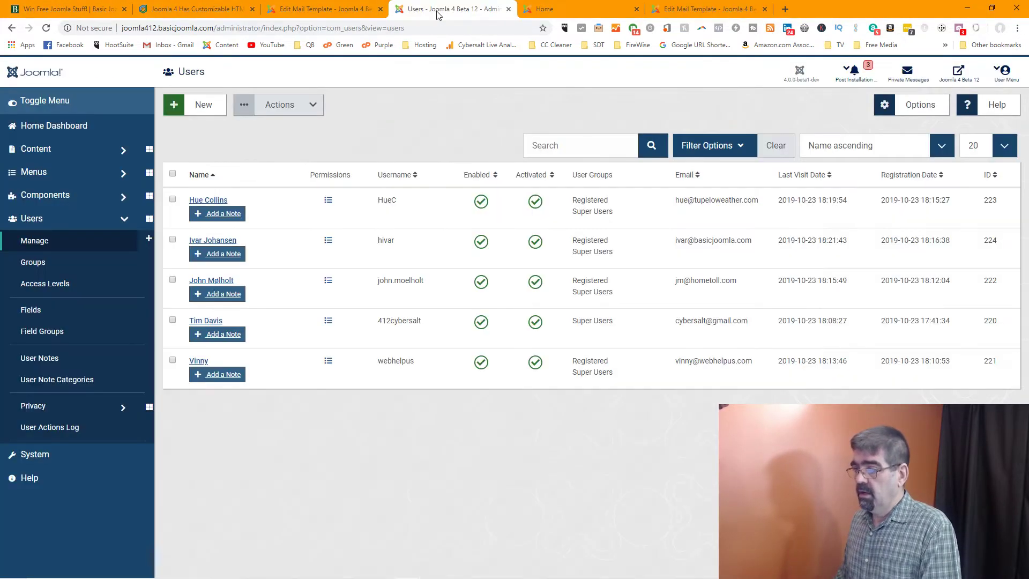
left_click(20, 78)
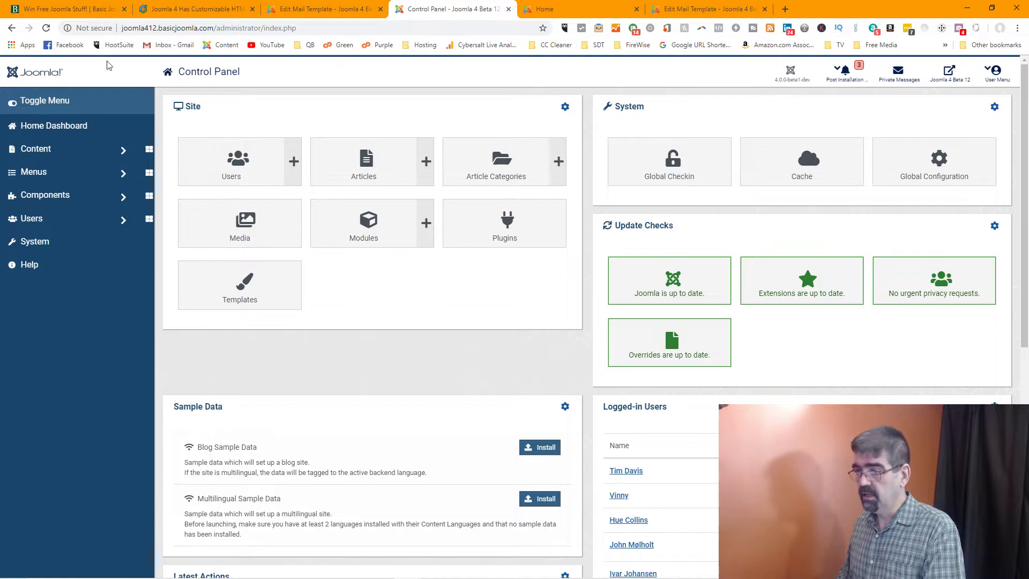
left_click(294, 9)
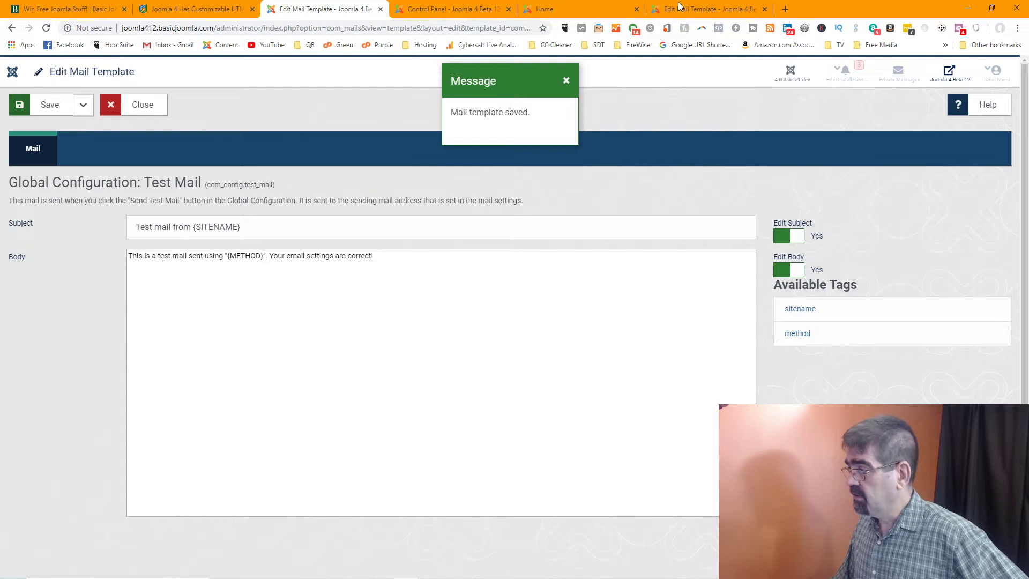
left_click(461, 12)
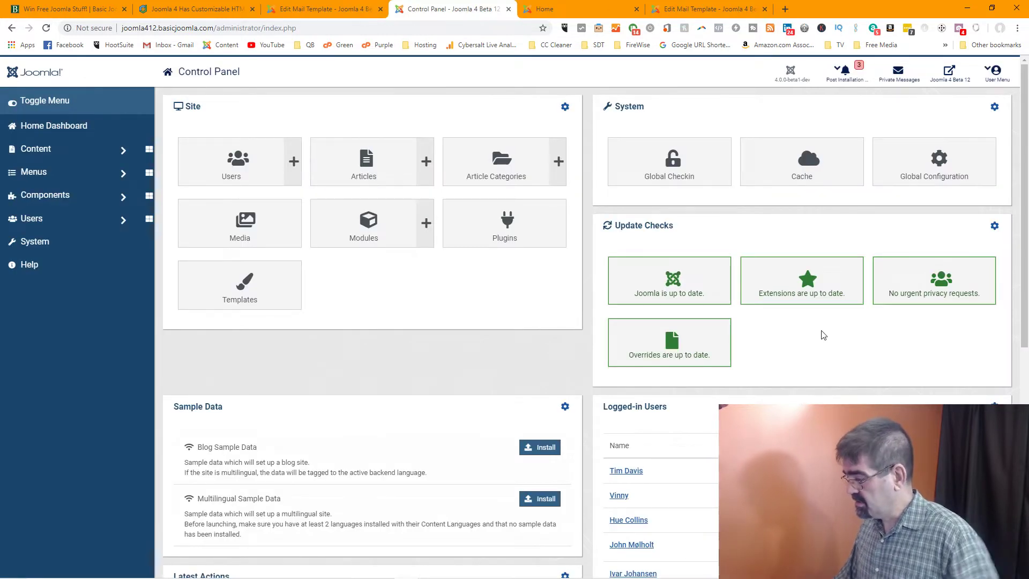
scroll(823, 335, "down", 2)
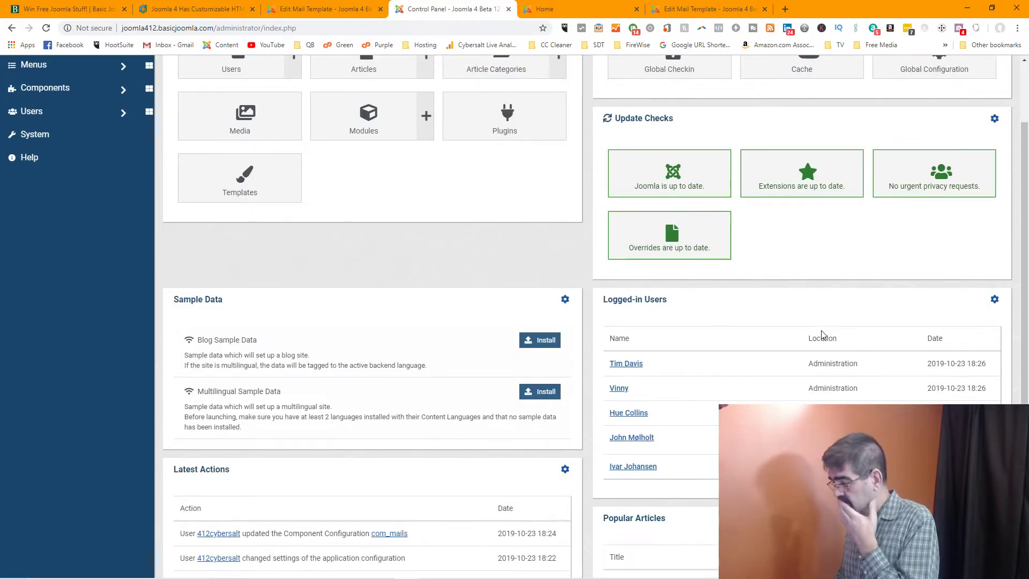
scroll(823, 335, "down", 1)
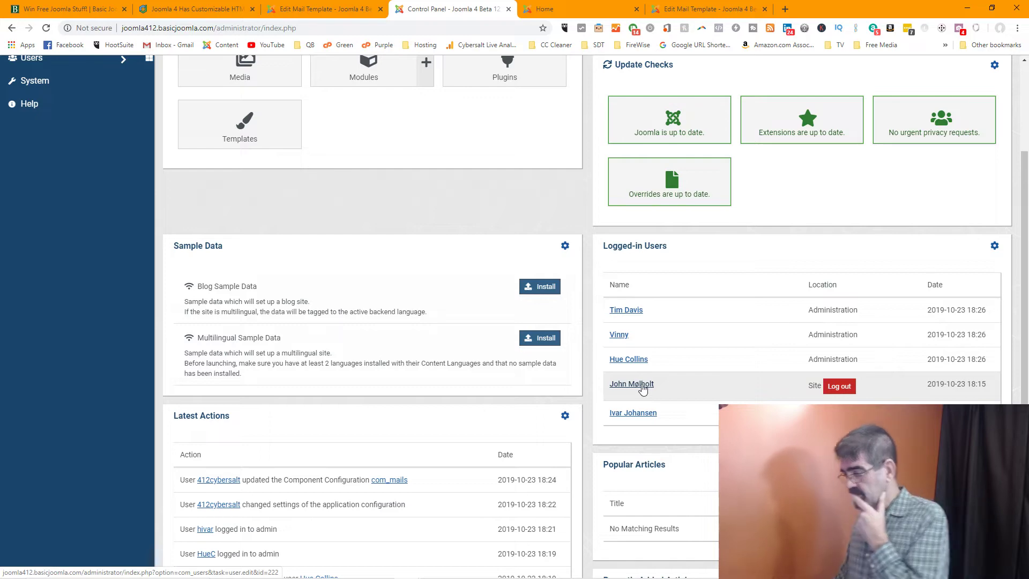
scroll(882, 375, "down", 2)
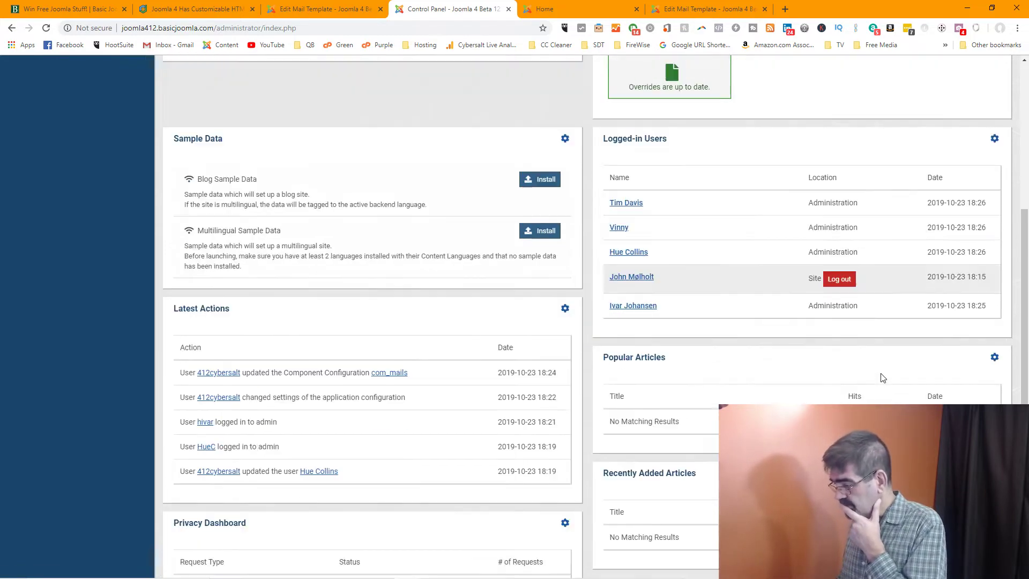
scroll(883, 378, "down", 2)
scroll(883, 377, "up", 7)
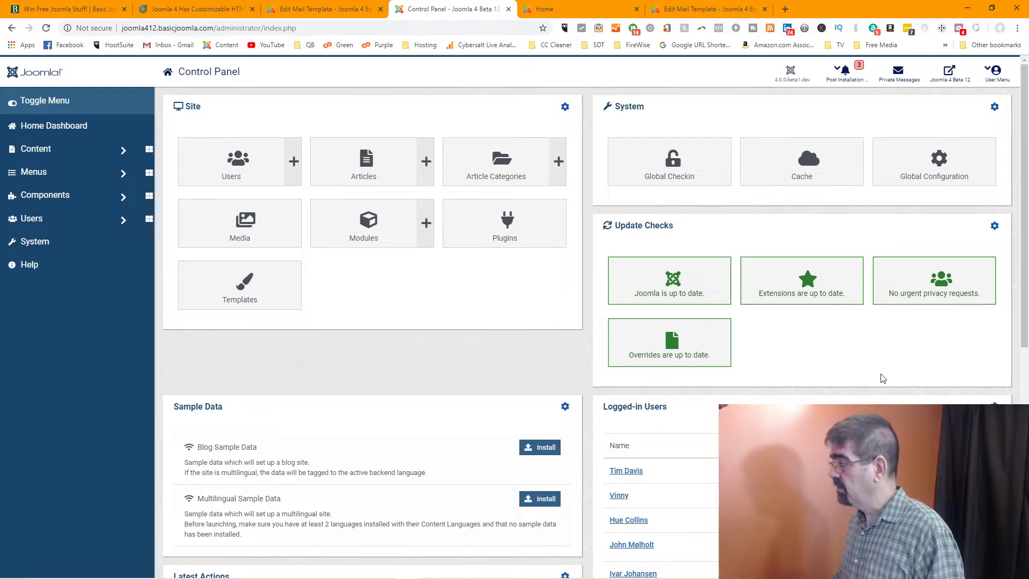
key("ctrl+f")
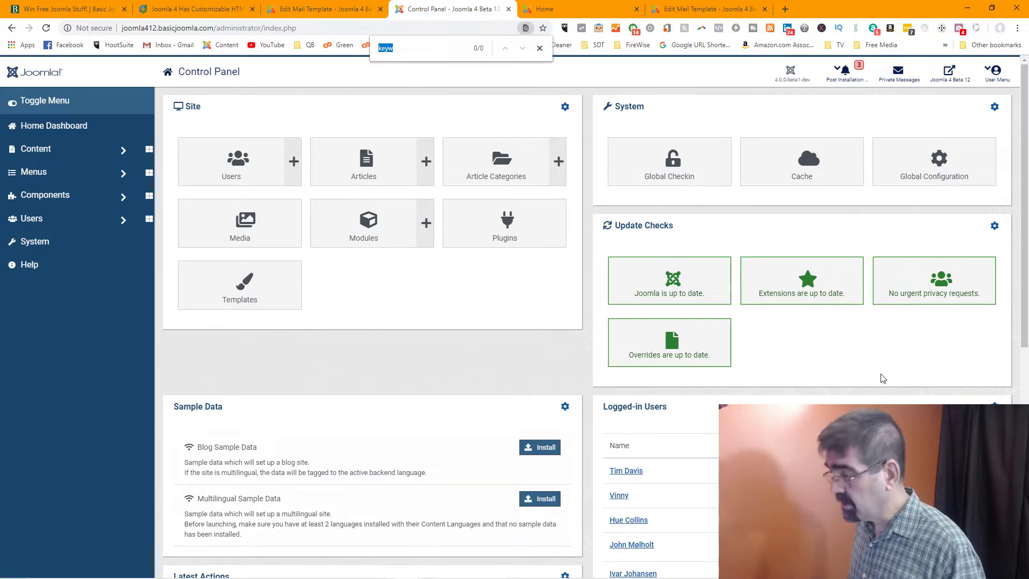
type("test")
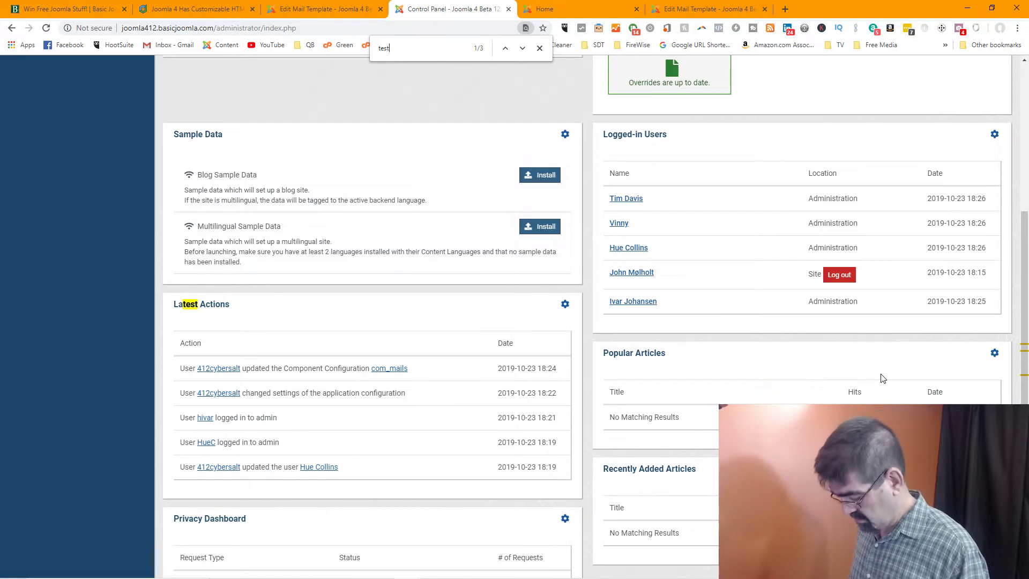
key("BackSpace")
key("BackSpace")
key("BackSpace")
key("BackSpace")
type("mail")
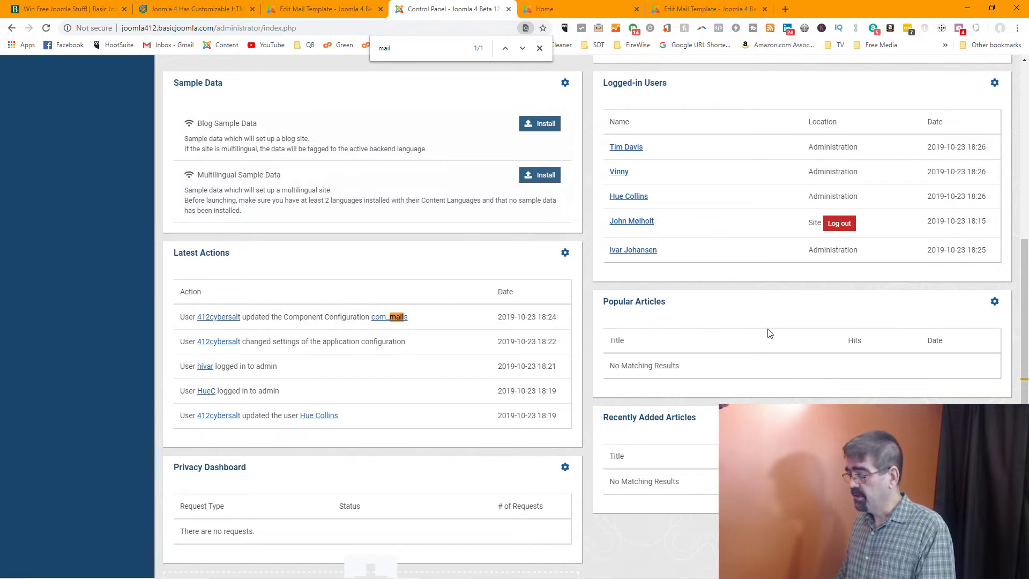
scroll(766, 333, "up", 6)
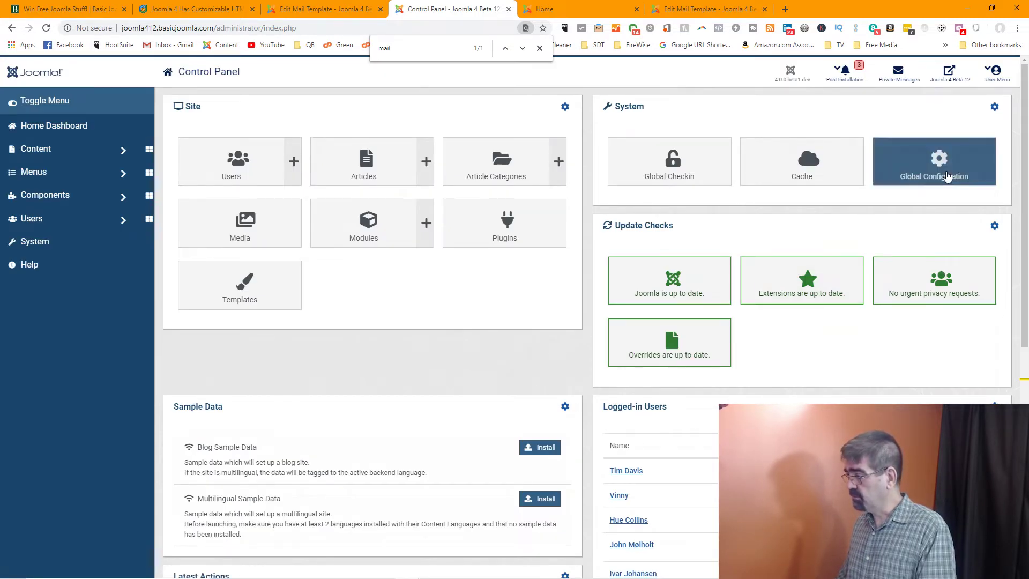
Open Global Configuration, checking the article and mail template tabs along the way
left_click(947, 175)
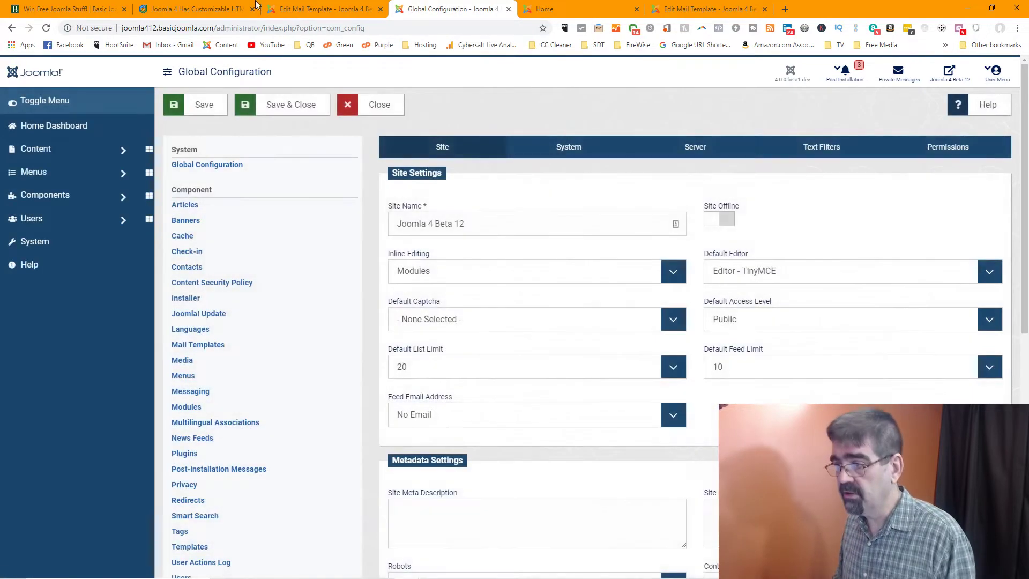
left_click(224, 10)
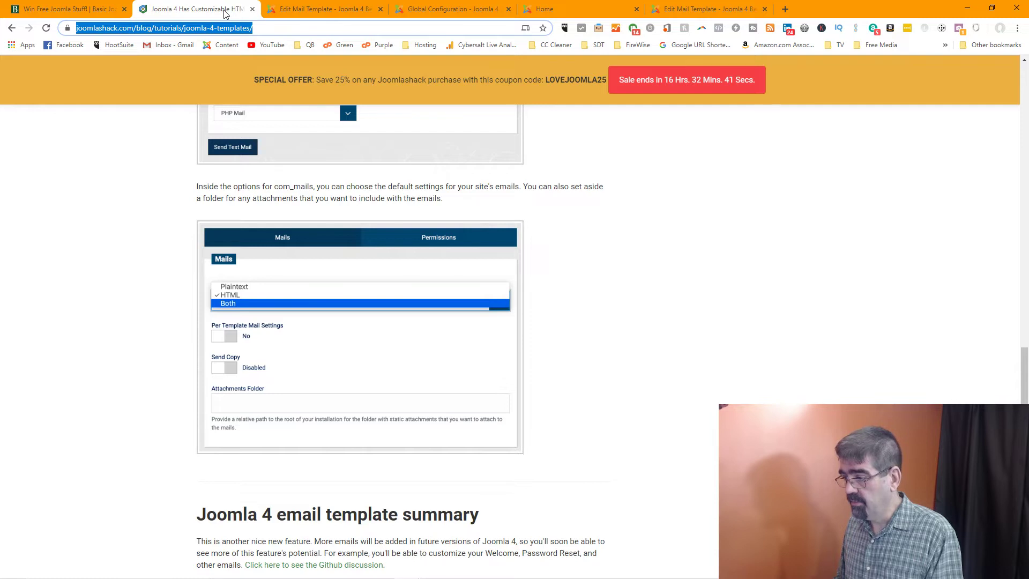
left_click(355, 10)
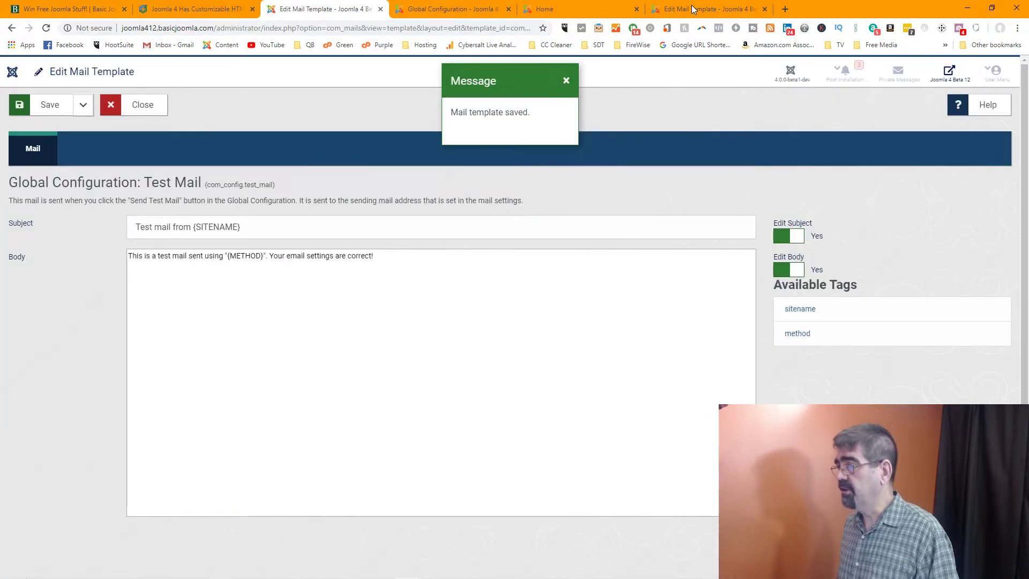
left_click(453, 10)
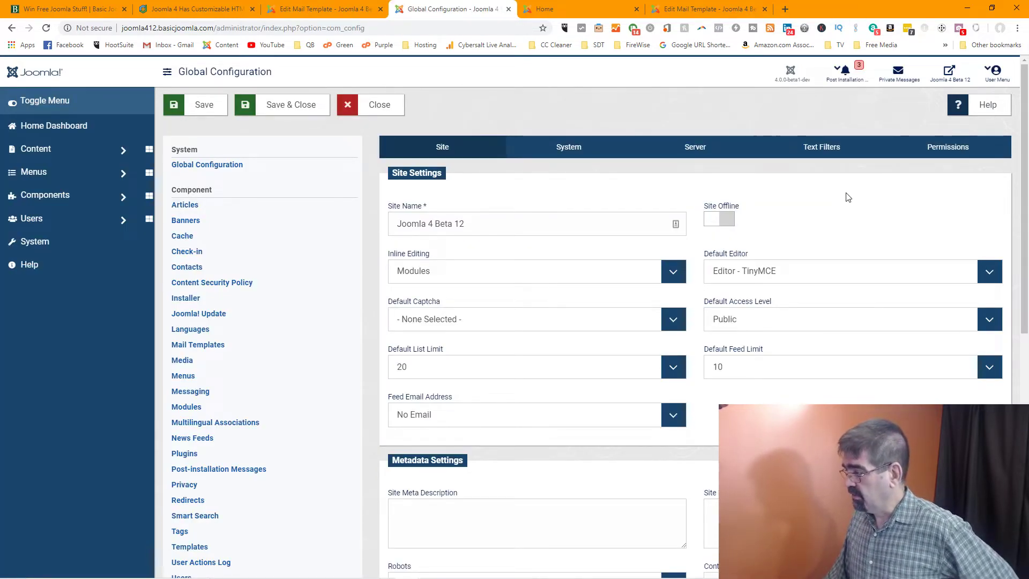
Send a test mail from the Server tab's Mail Settings
left_click(702, 150)
scroll(837, 227, "down", 3)
scroll(840, 228, "down", 5)
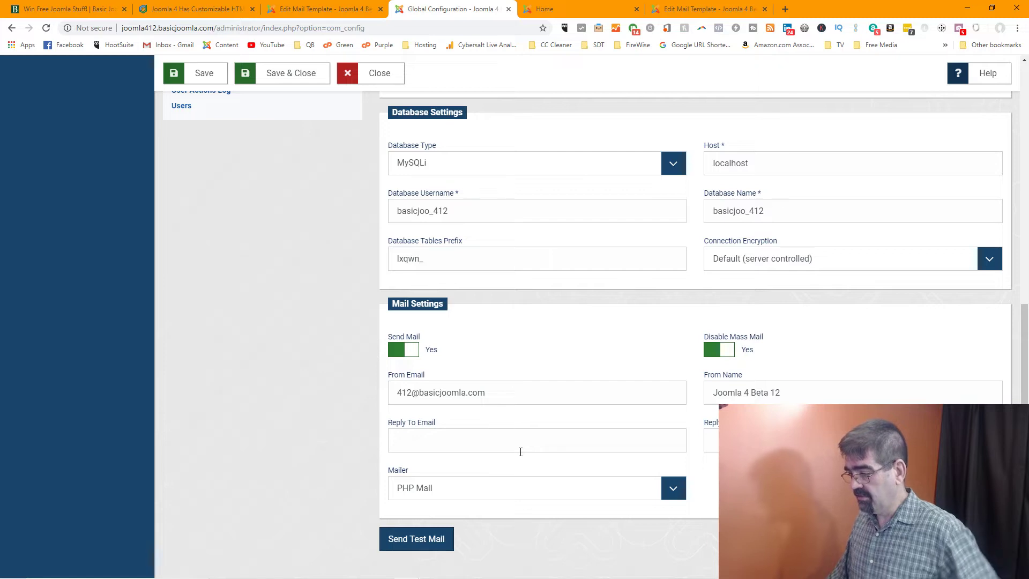
left_click(422, 537)
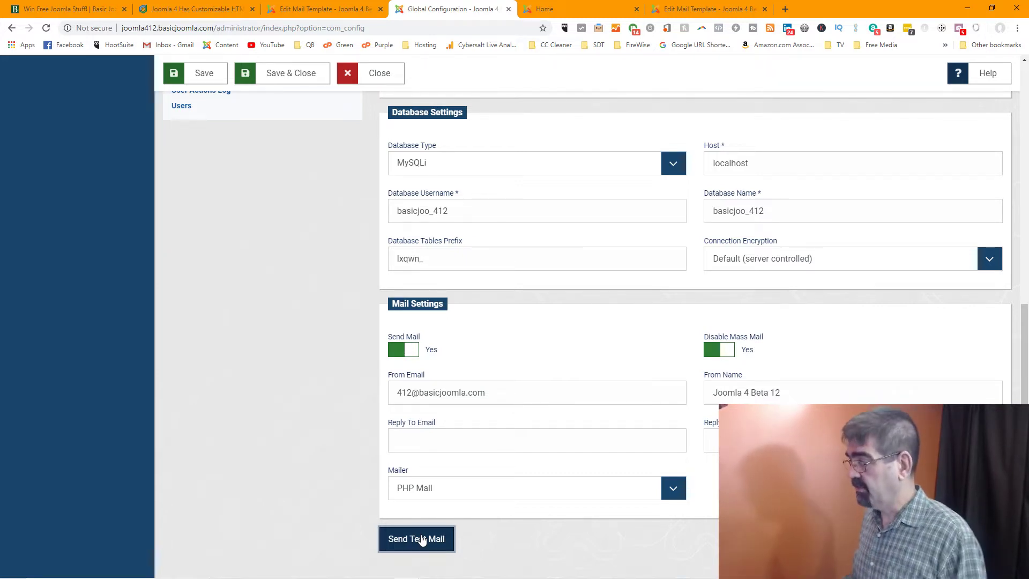
Send the test mail again from Mail Settings
left_click(785, 9)
left_click_drag(800, 12, 1018, 21)
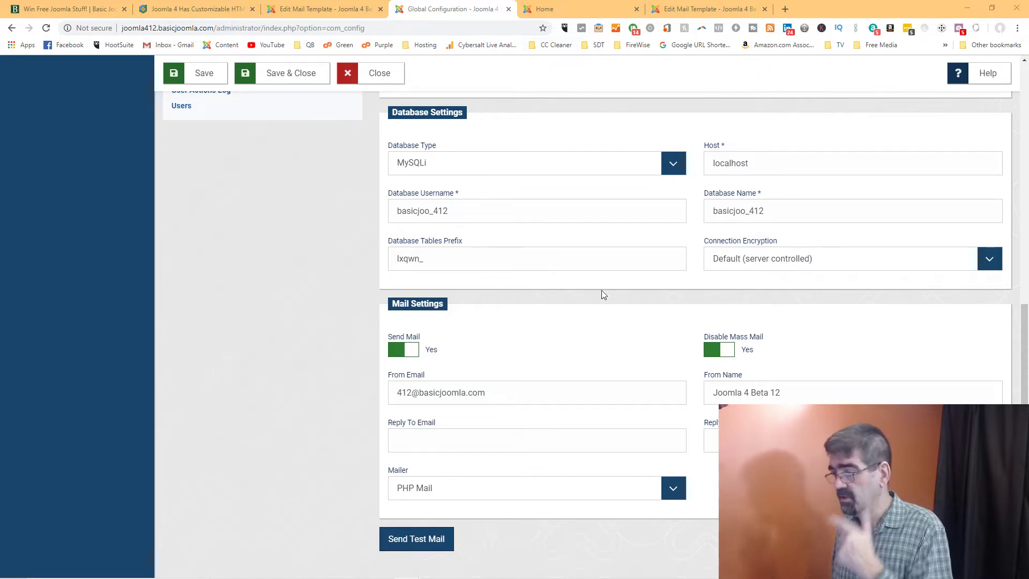
scroll(552, 282, "up", 9)
scroll(552, 282, "down", 9)
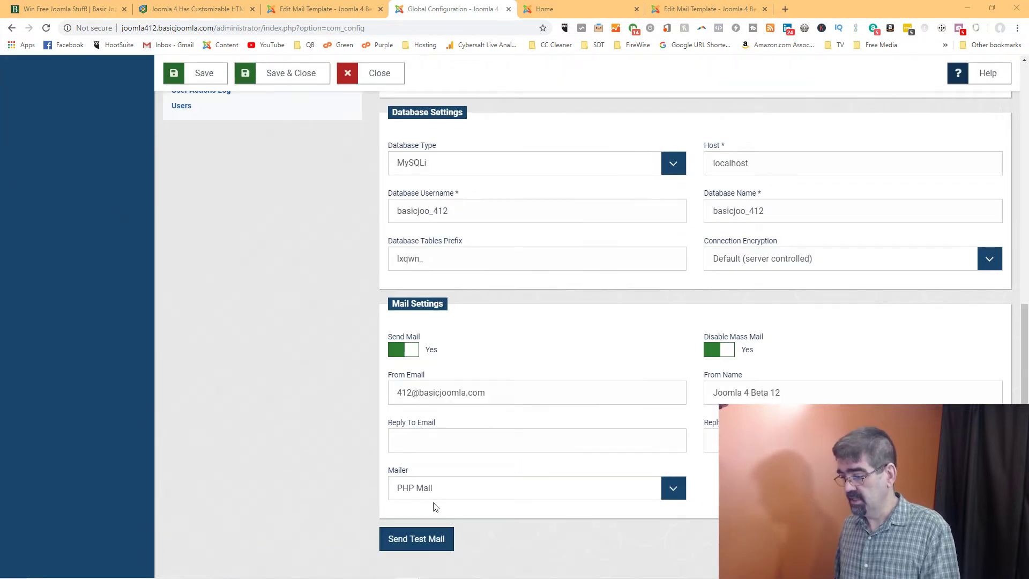
left_click(421, 544)
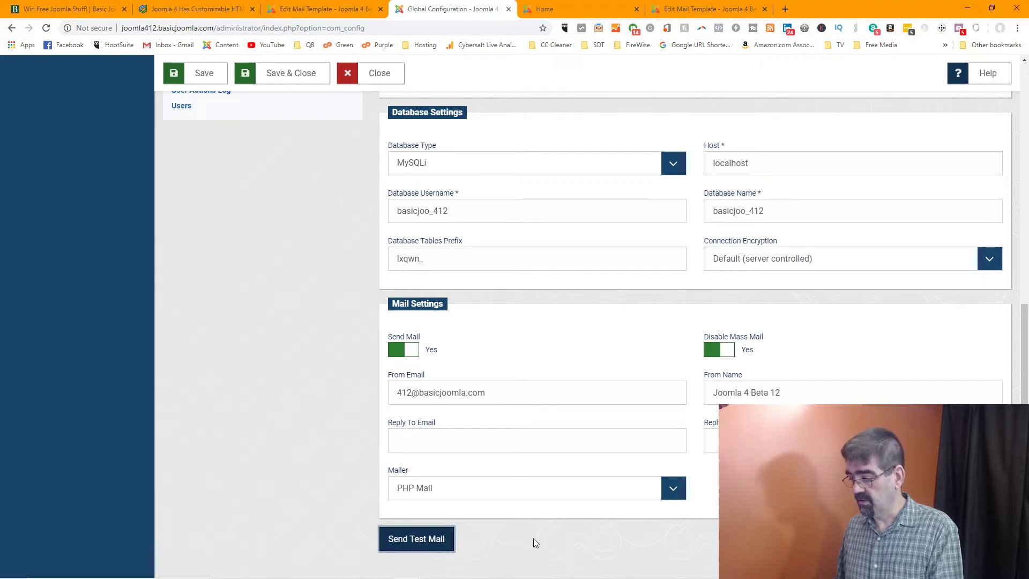
Copy the From Email address into the Reply To Email field
scroll(536, 543, "down", 9)
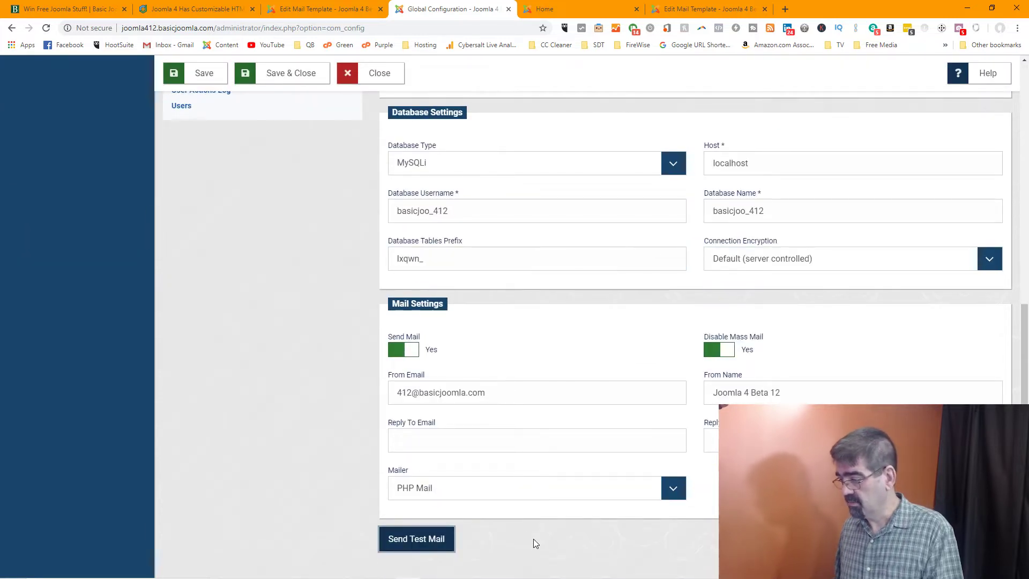
left_click_drag(492, 398, 395, 397)
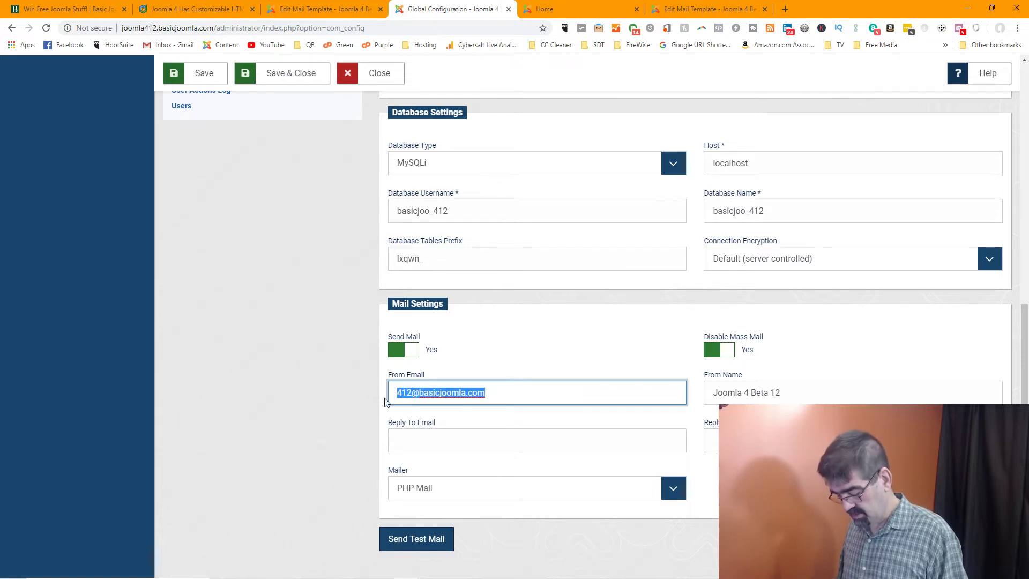
key("ctrl+c")
left_click(425, 440)
key("ctrl+v")
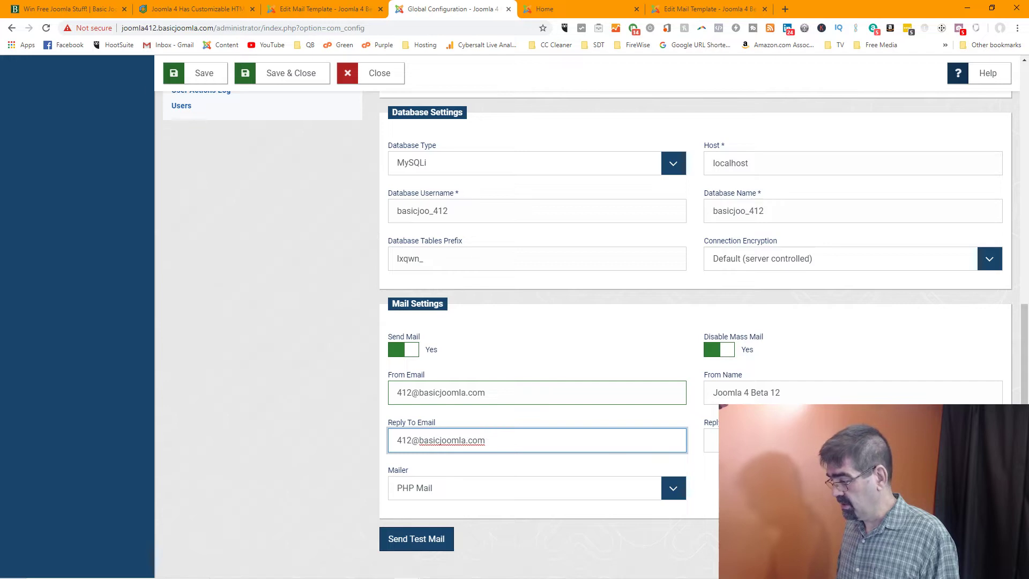
key("Tab")
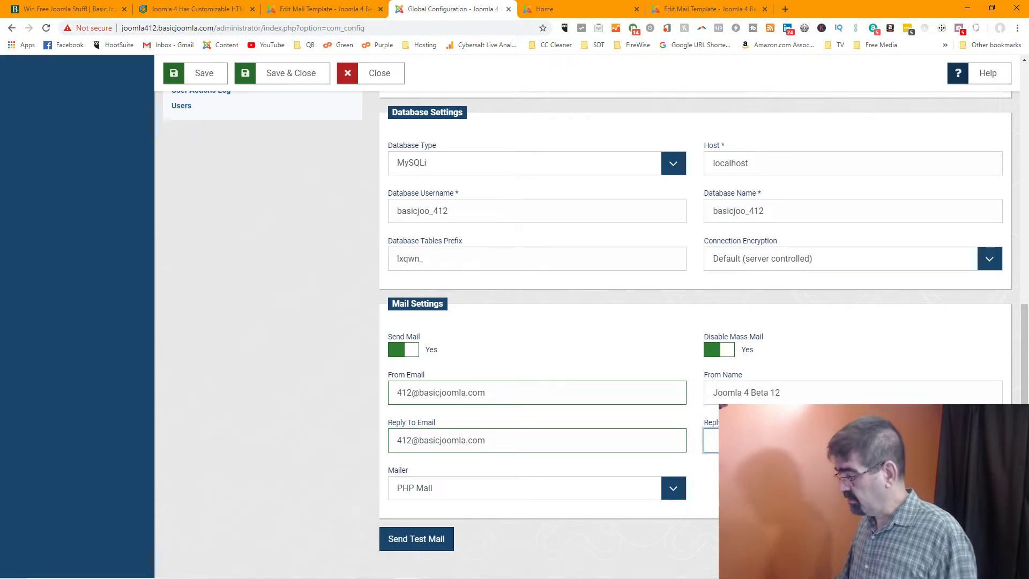
Copy the From Name into Reply To Name and send another test mail
left_click_drag(790, 393, 705, 398)
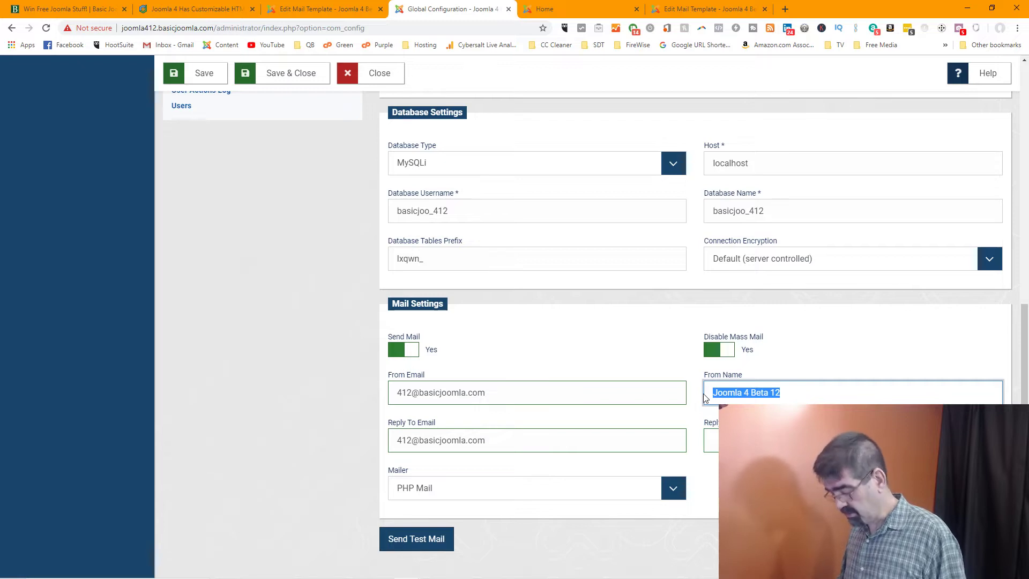
key("ctrl+c")
key("Tab")
key("Tab")
key("ctrl+v")
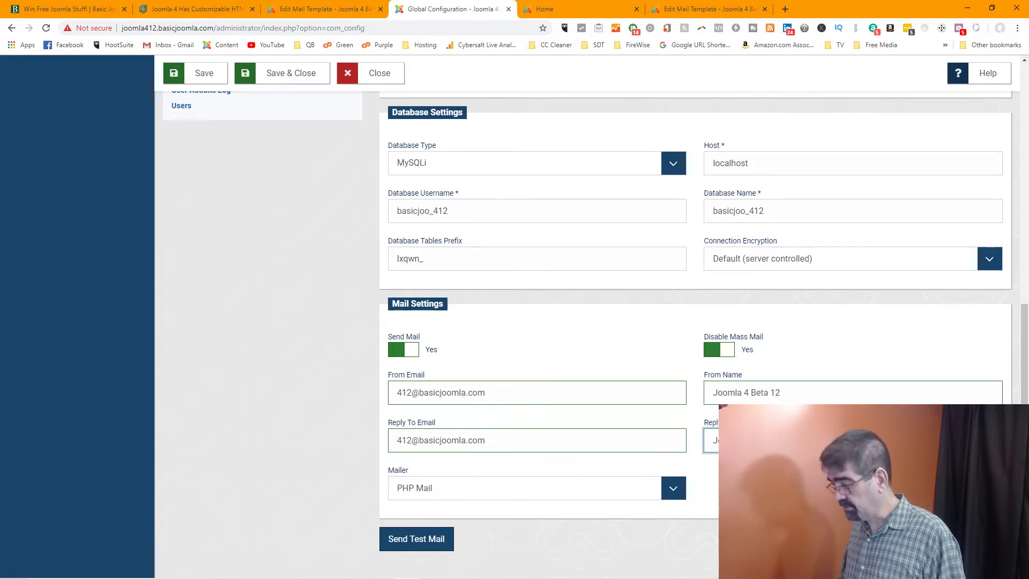
left_click(415, 542)
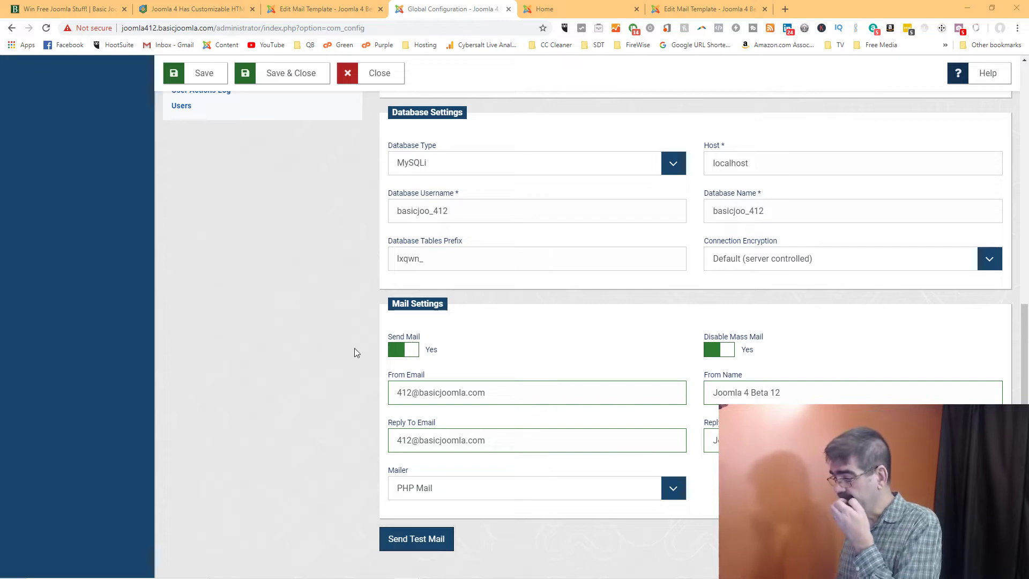
Save the Global Configuration and send a test mail from the Server tab
left_click(190, 78)
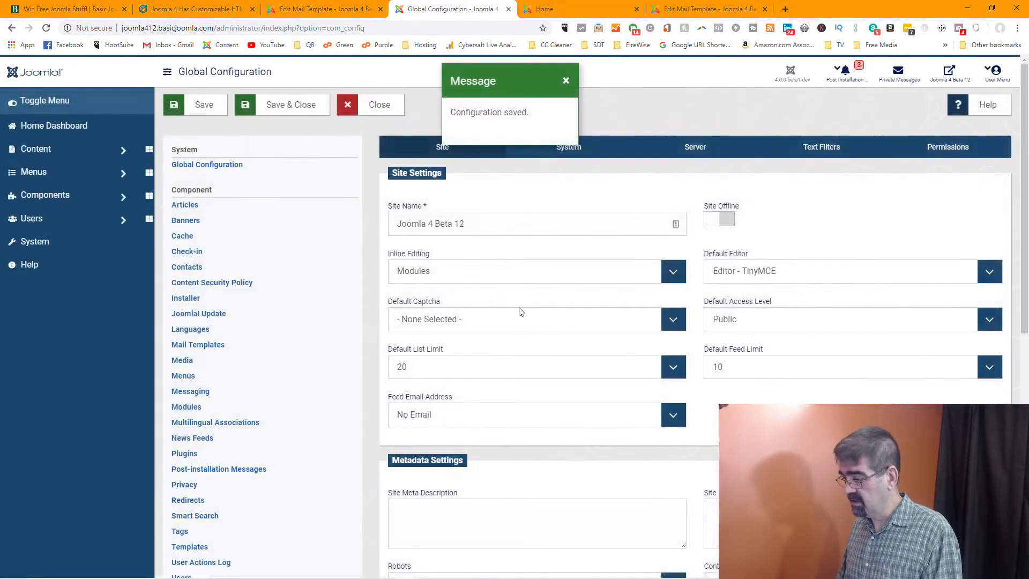
scroll(623, 316, "down", 8)
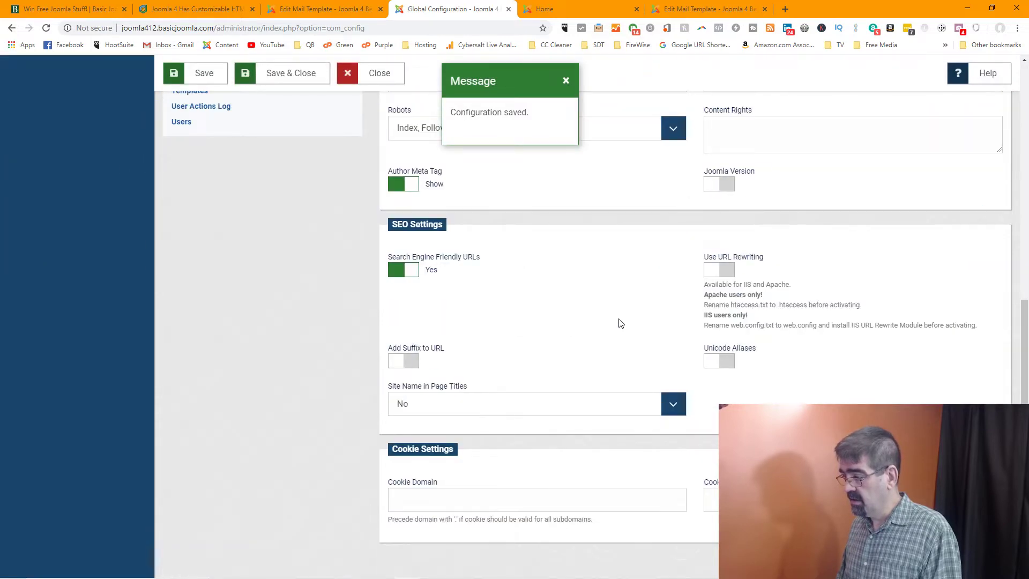
scroll(621, 324, "up", 8)
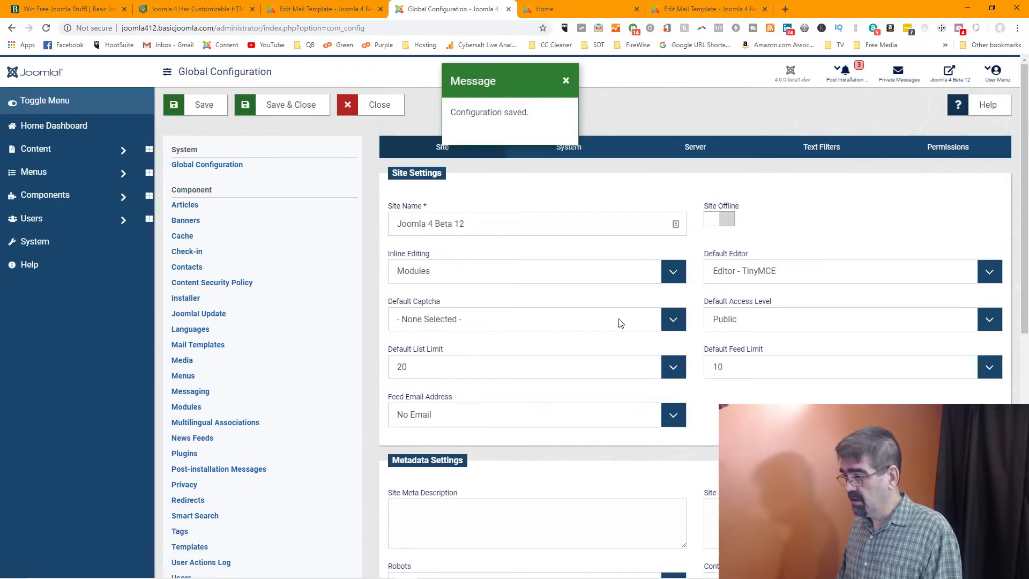
left_click(720, 154)
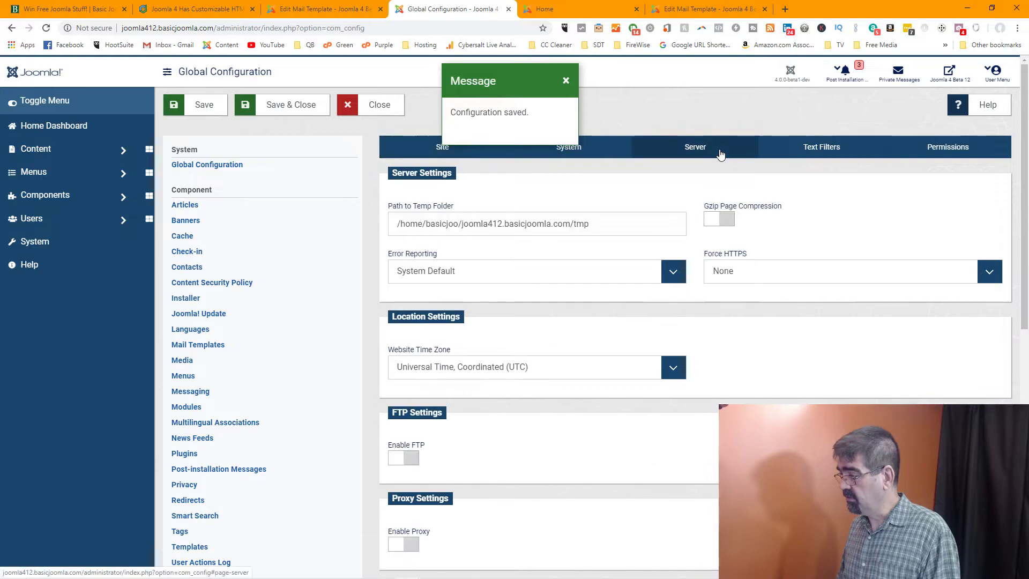
scroll(664, 309, "down", 10)
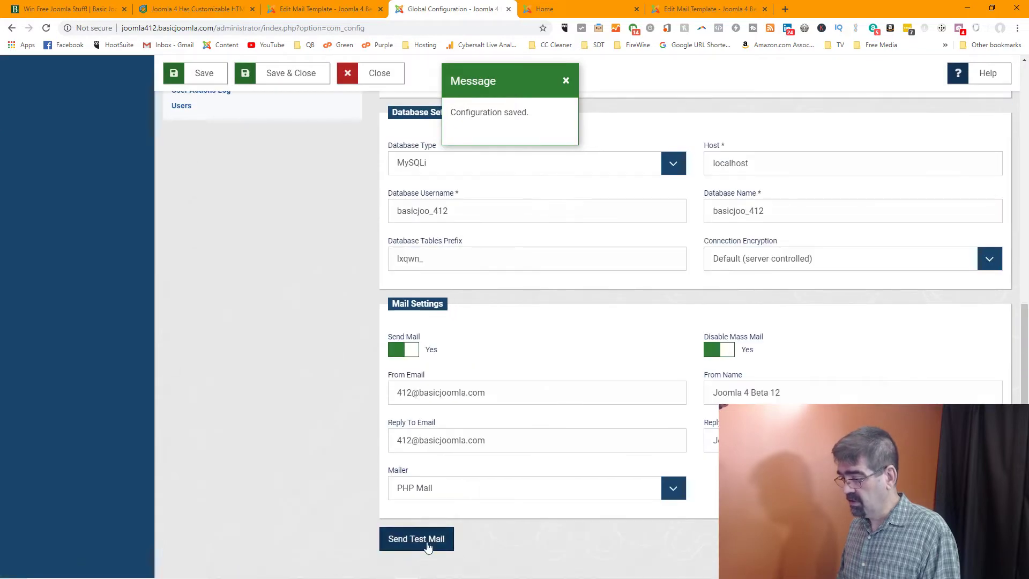
left_click(427, 546)
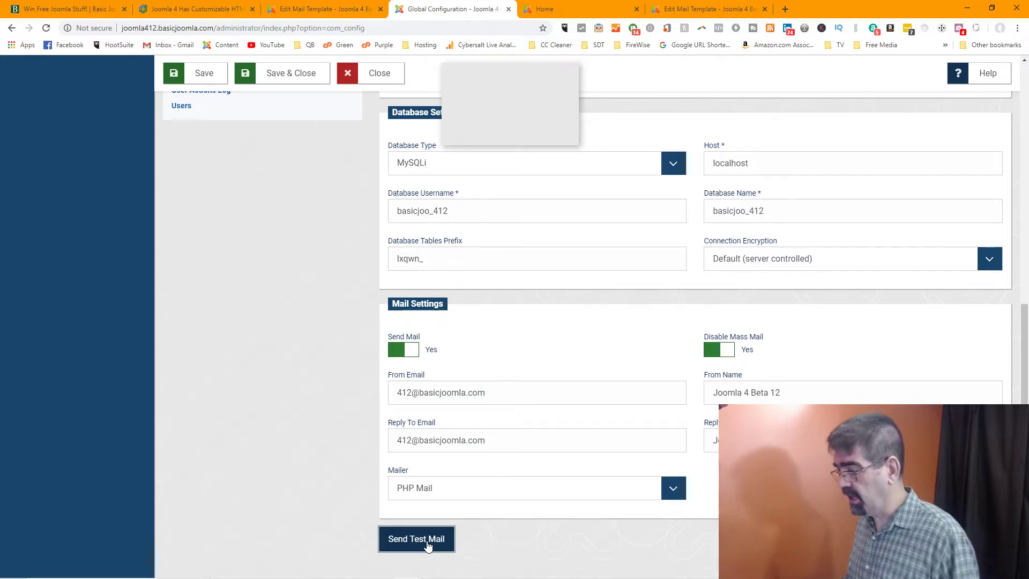
Save & Close the Global Configuration: Test Mail template and dismiss the saved message
left_click(333, 6)
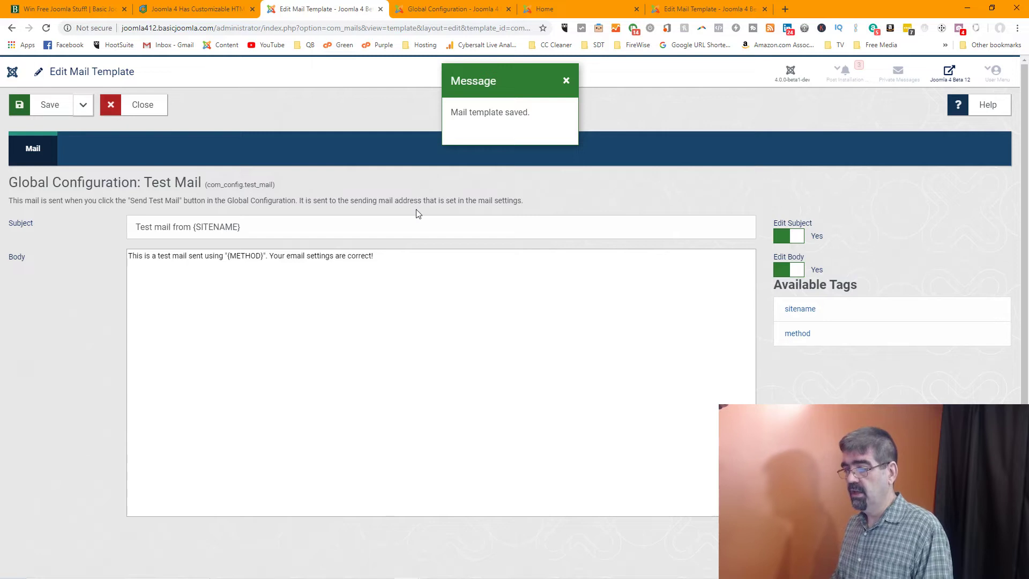
left_click(83, 105)
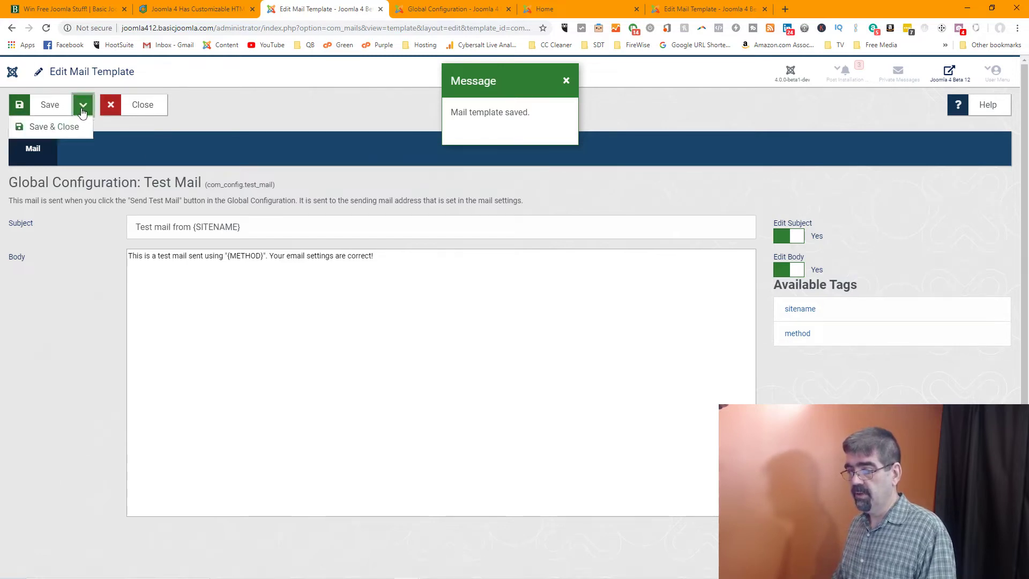
left_click(67, 129)
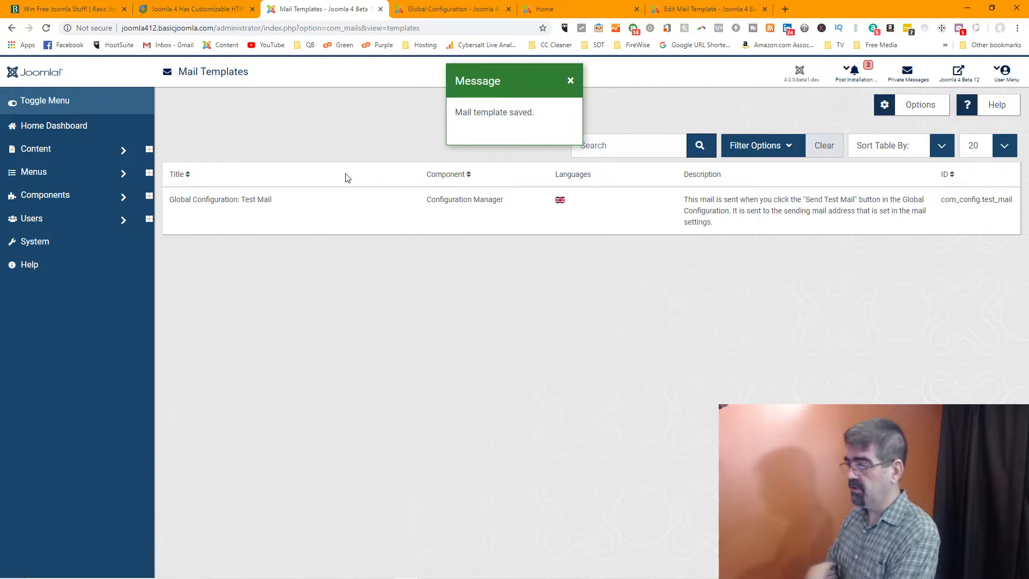
left_click(569, 85)
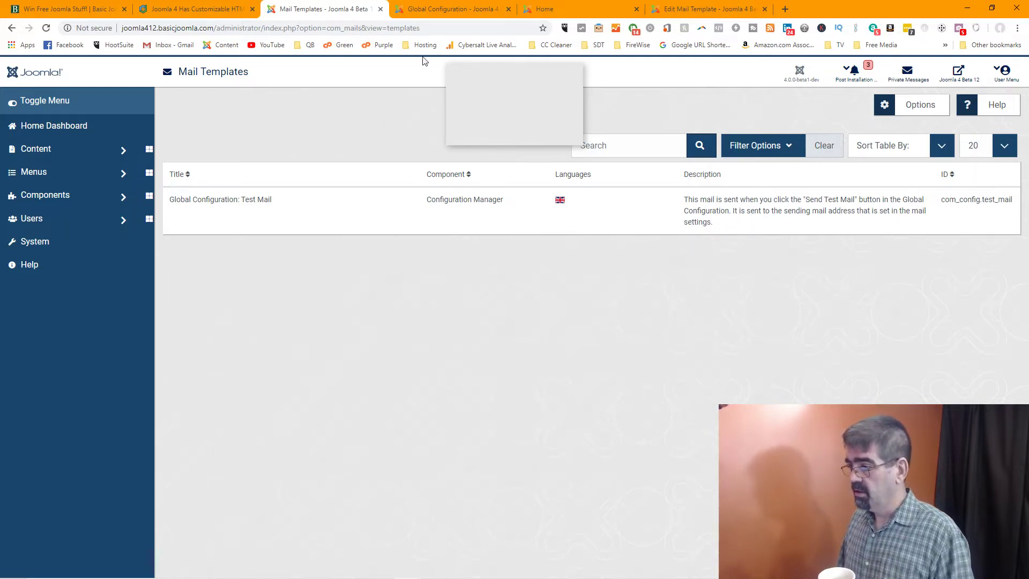
Scroll the Joomlashack email templates article down to its author box and two comments
left_click(191, 11)
scroll(477, 211, "down", 5)
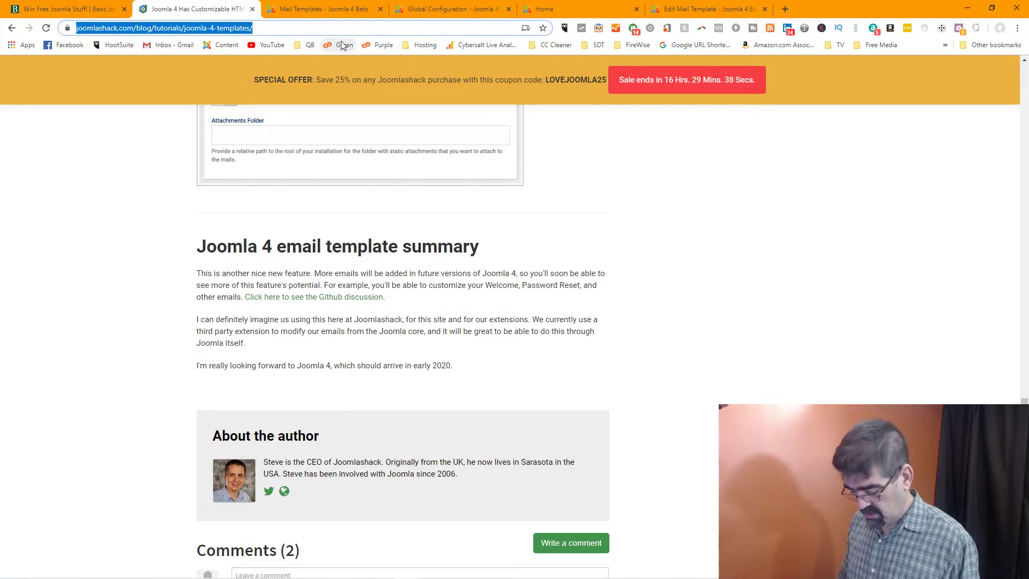
key("alt+Tab")
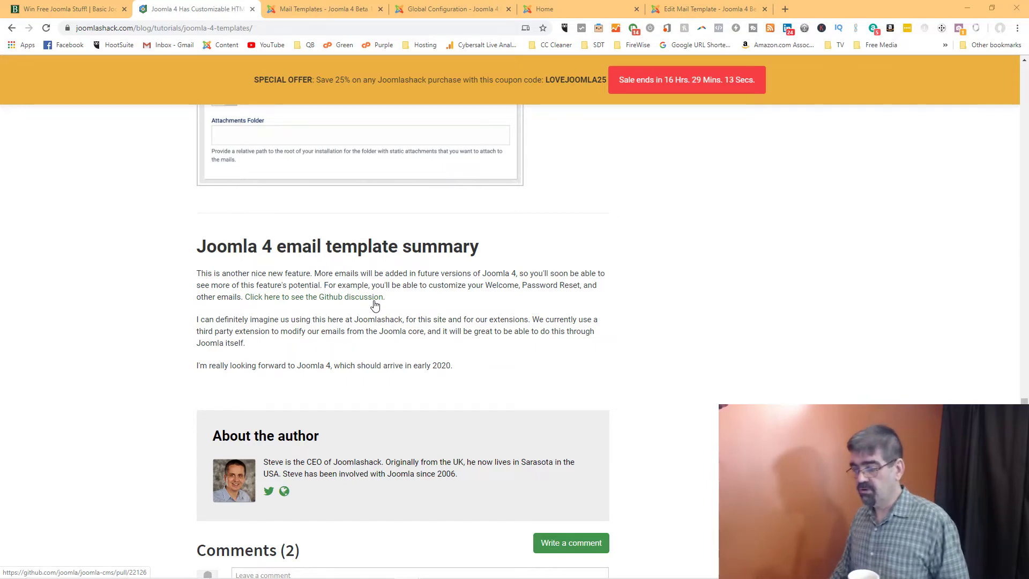
scroll(374, 305, "down", 2)
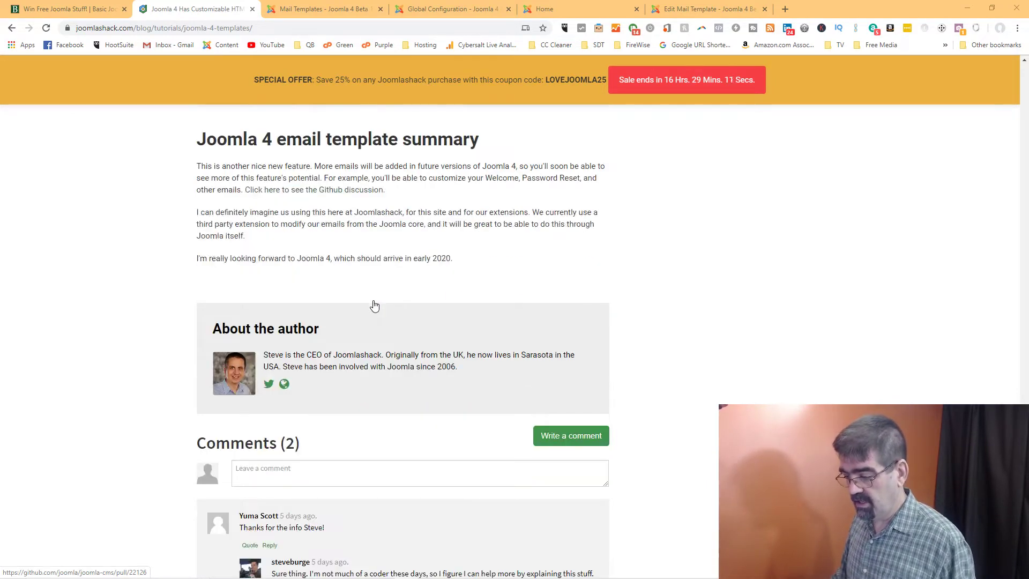
scroll(375, 306, "down", 2)
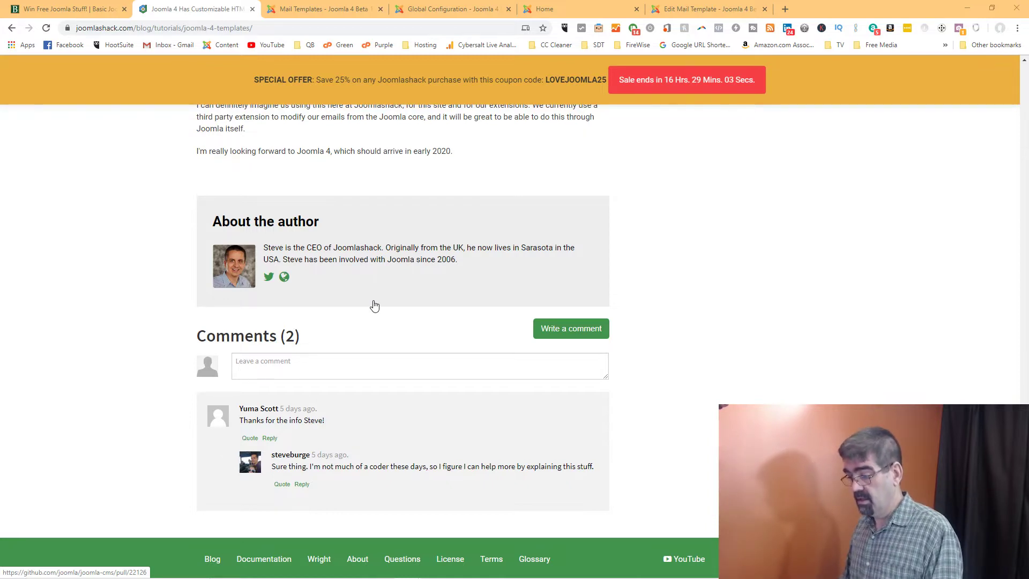
Write a short thank-you comment praising the guide in the Leave a comment box
left_click(357, 369)
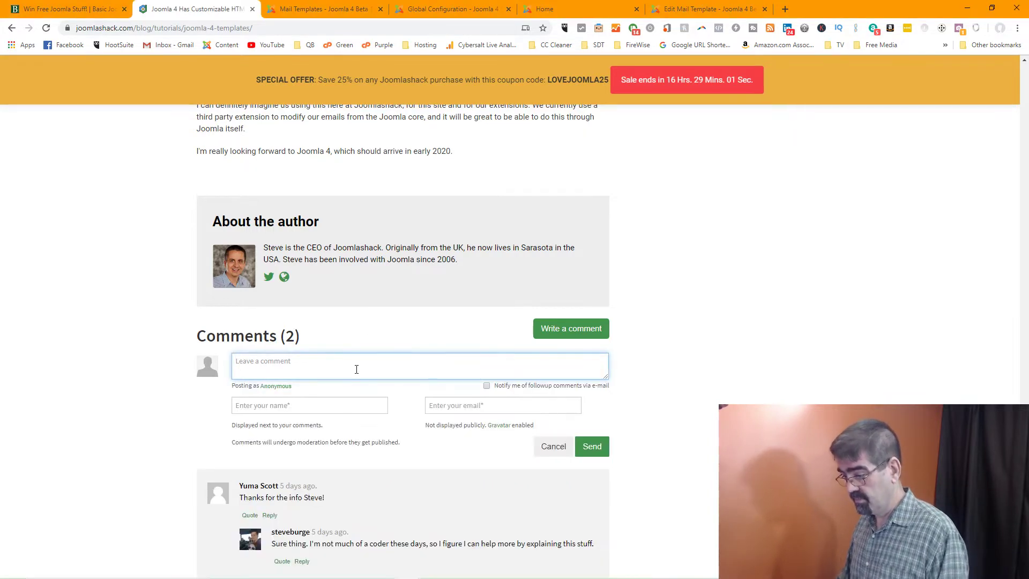
type("Thanks Steve - this w")
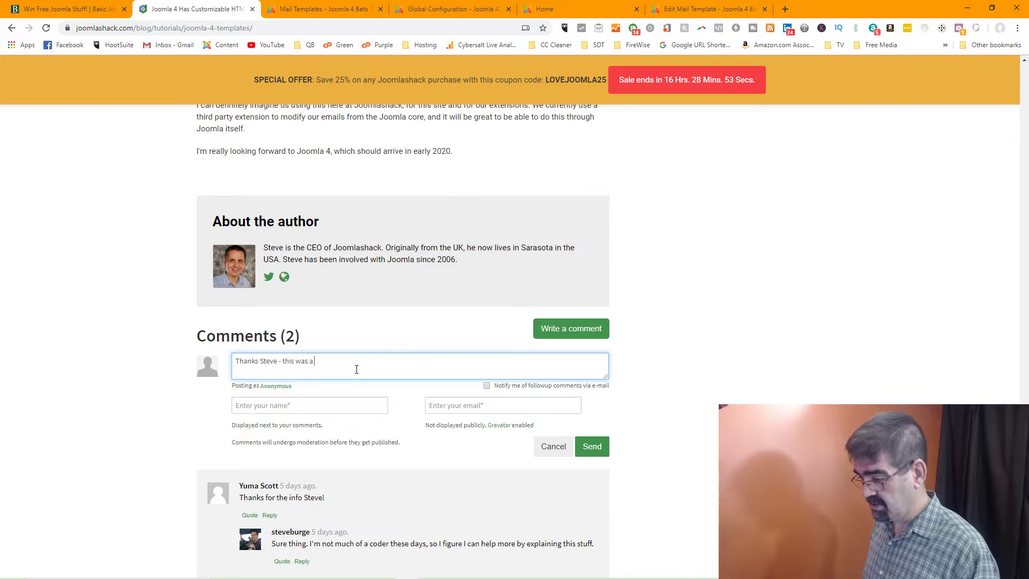
key("BackSpace")
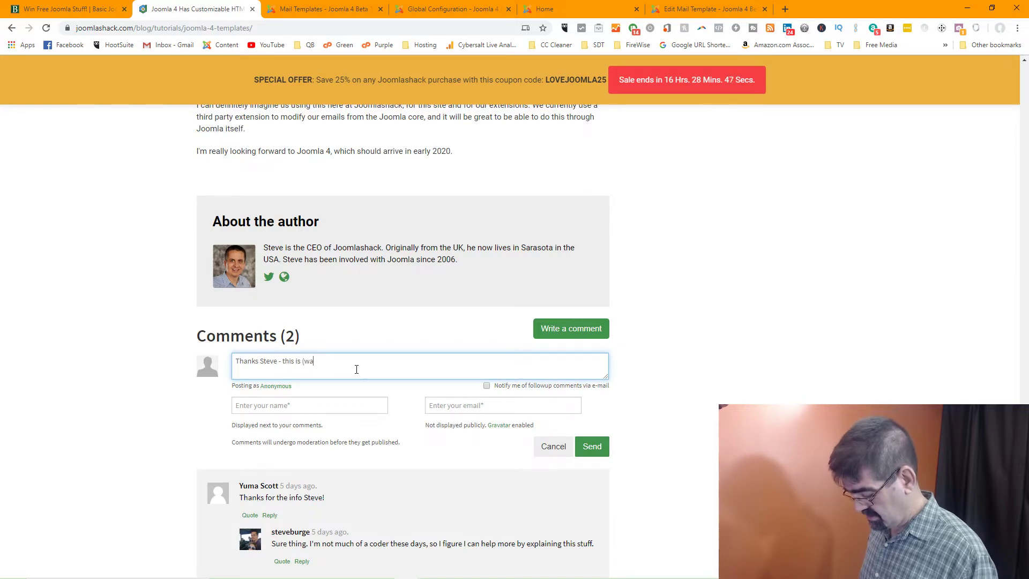
type("is (was) a gre")
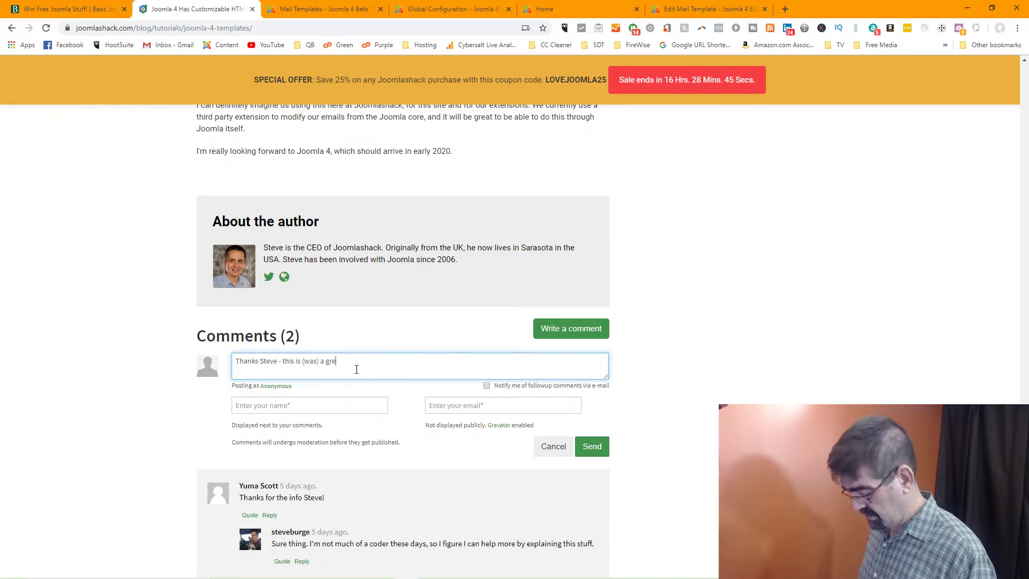
type("a")
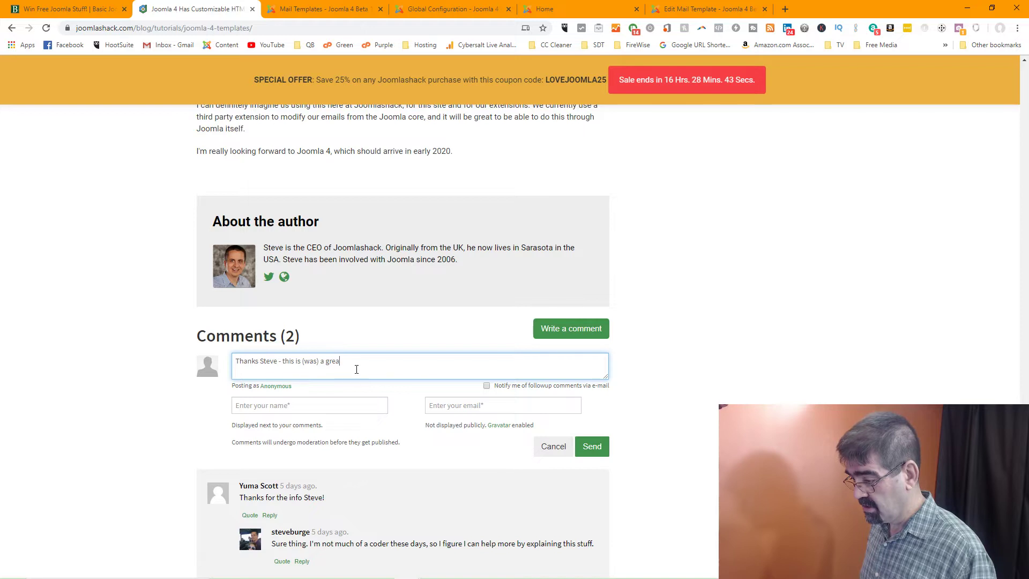
type("t gui guide for a fun live stre")
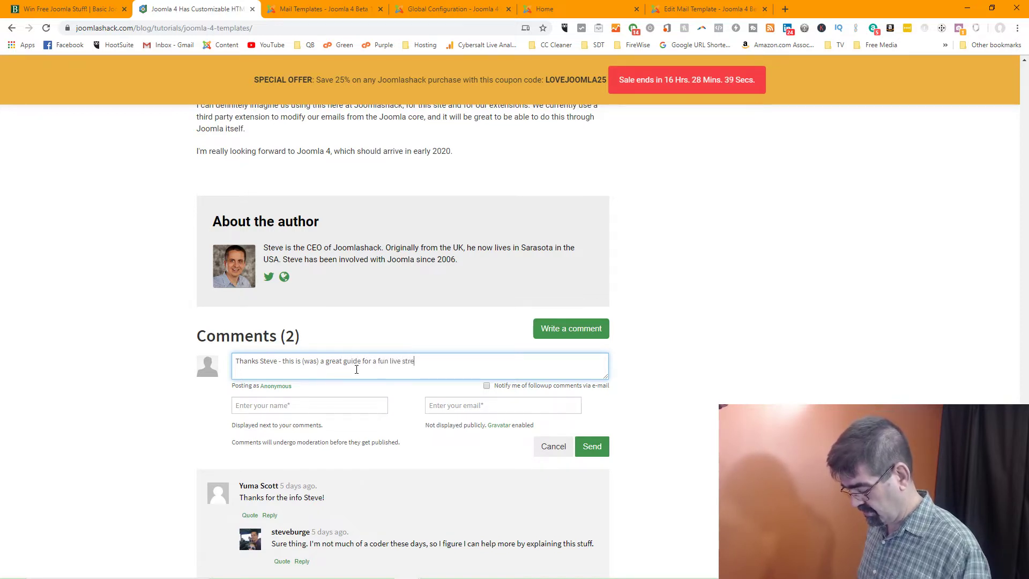
type("am to check this fe")
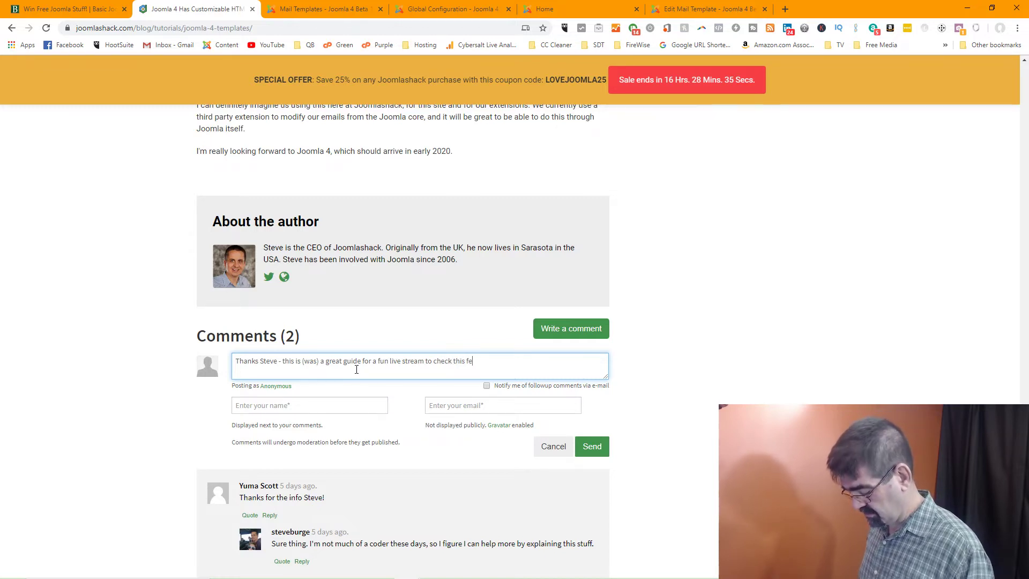
type("ature out!")
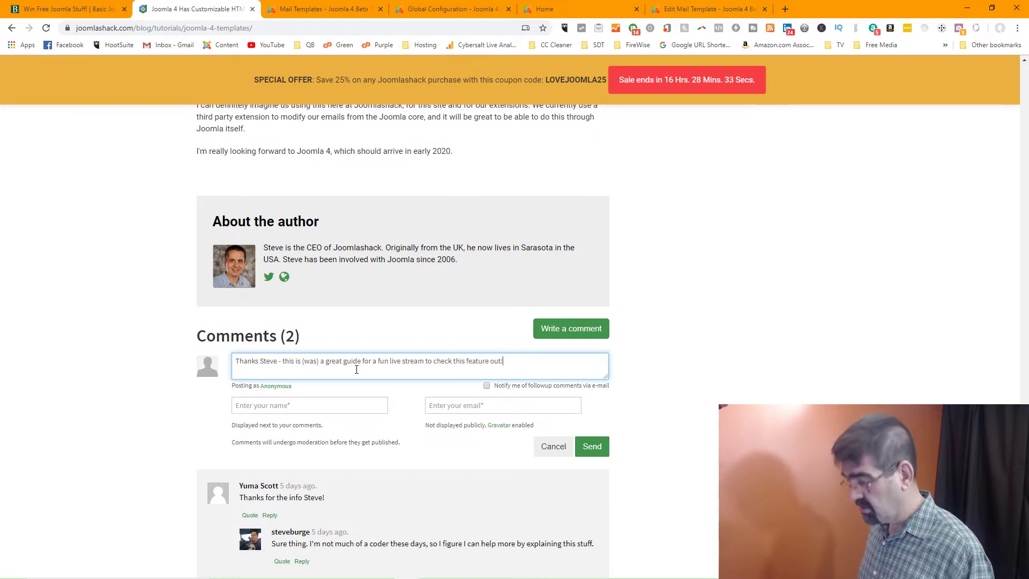
Fill in the commenter's name and e-mail address, then send the comment for moderation
left_click(327, 410)
type("Tim Davis")
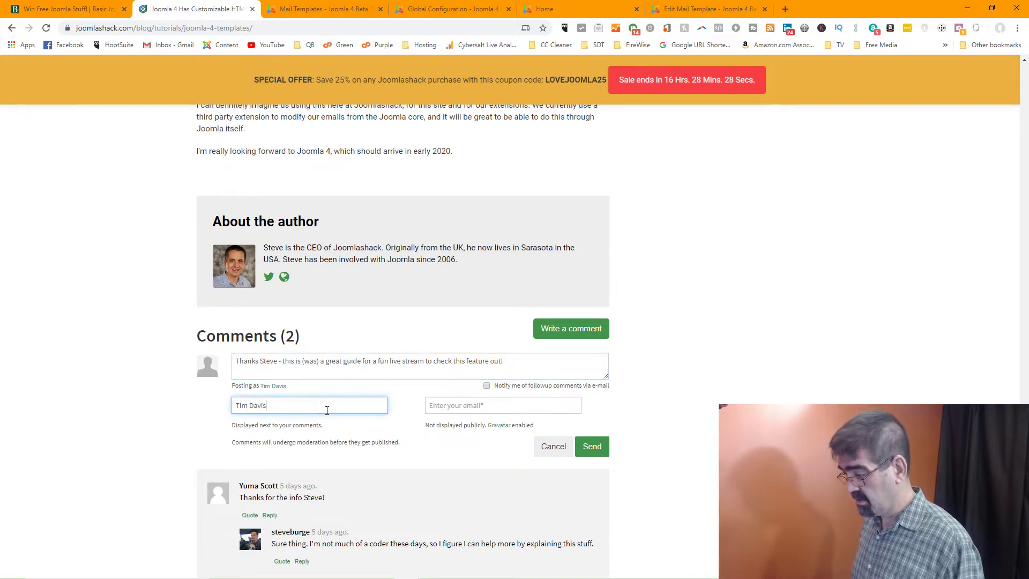
key("Tab")
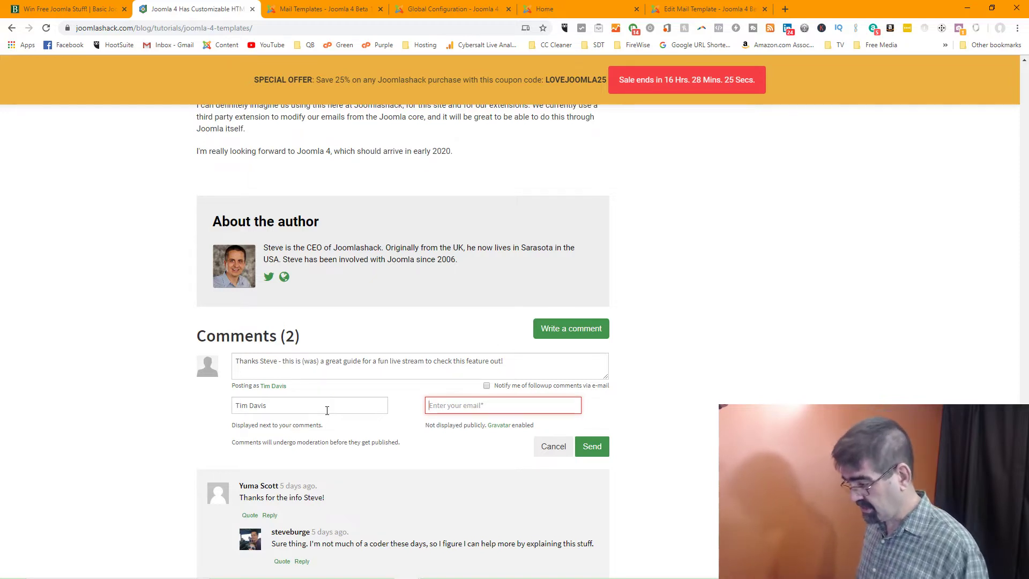
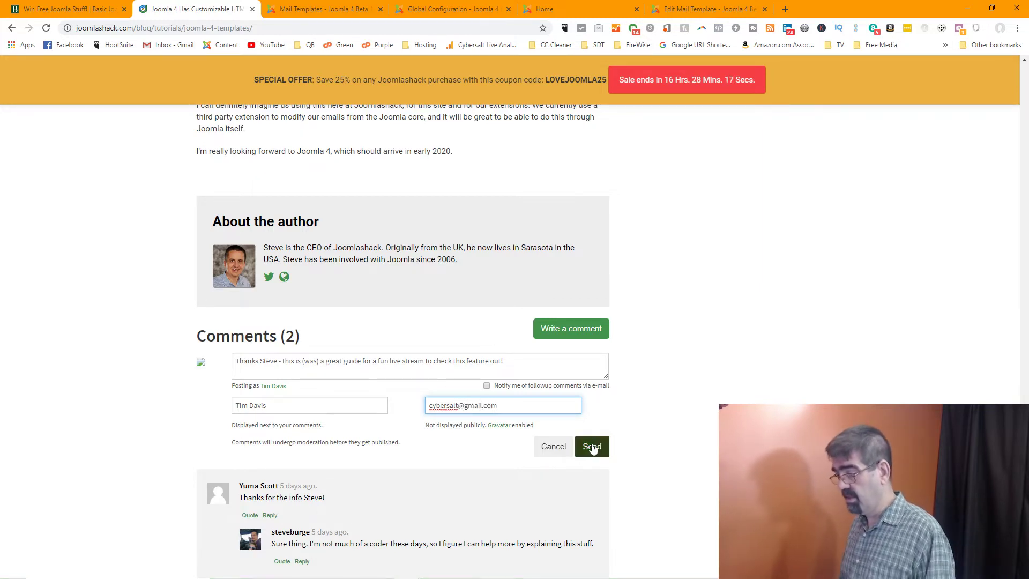
left_click(592, 446)
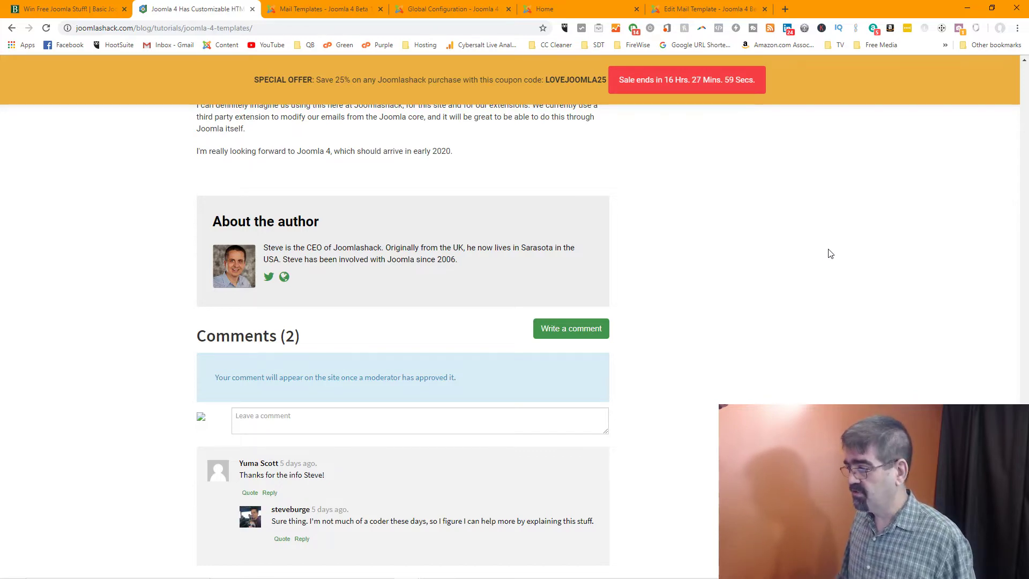
scroll(485, 243, "up", 10)
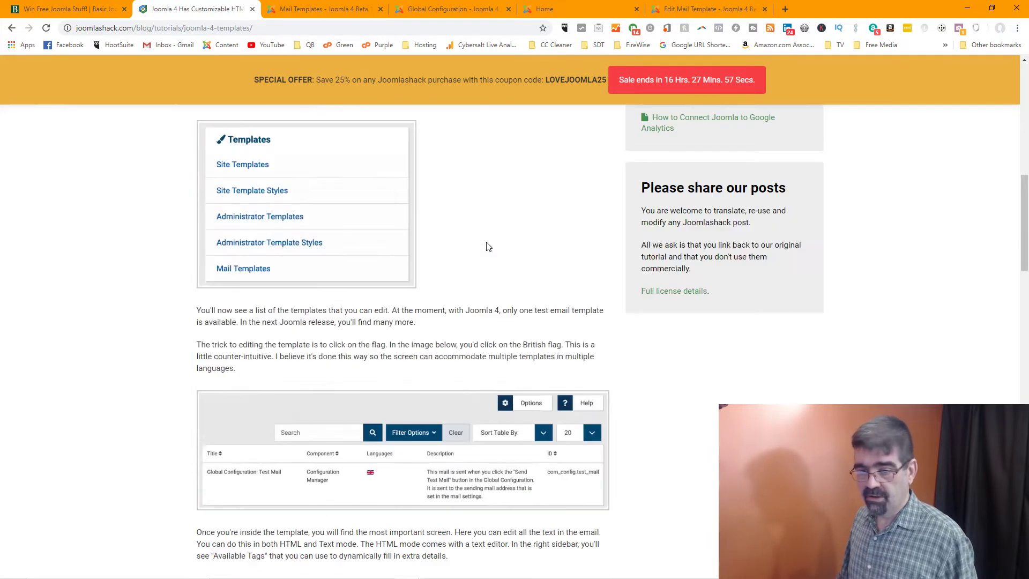
scroll(487, 246, "up", 15)
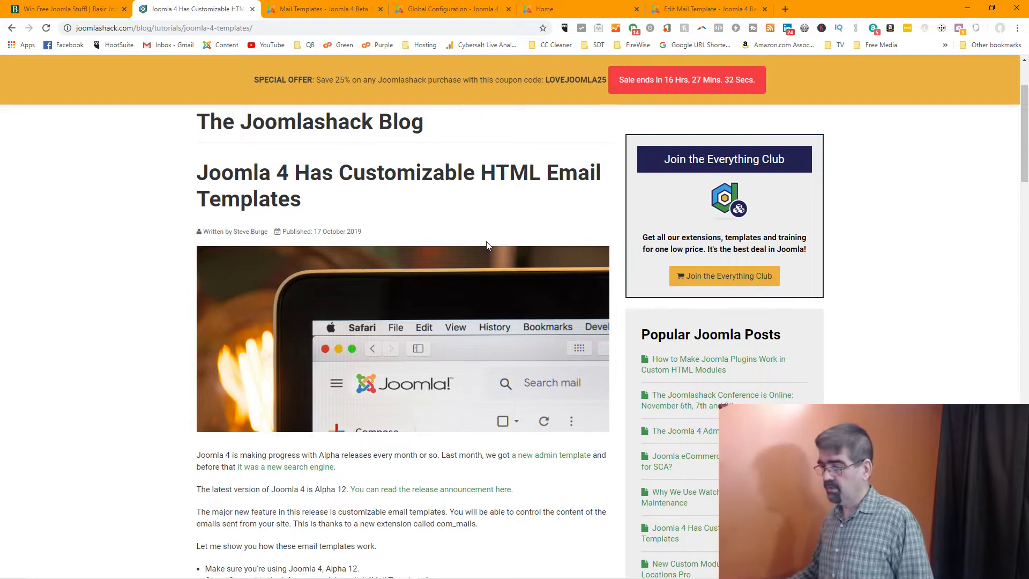
Close the Global Configuration page in the browser
key("ctrl+Tab")
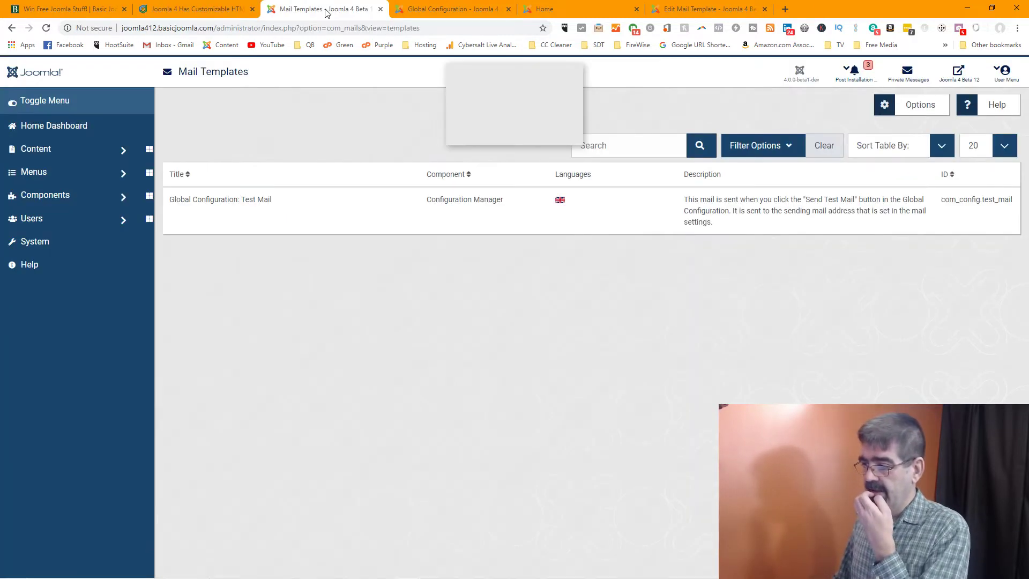
left_click(24, 75)
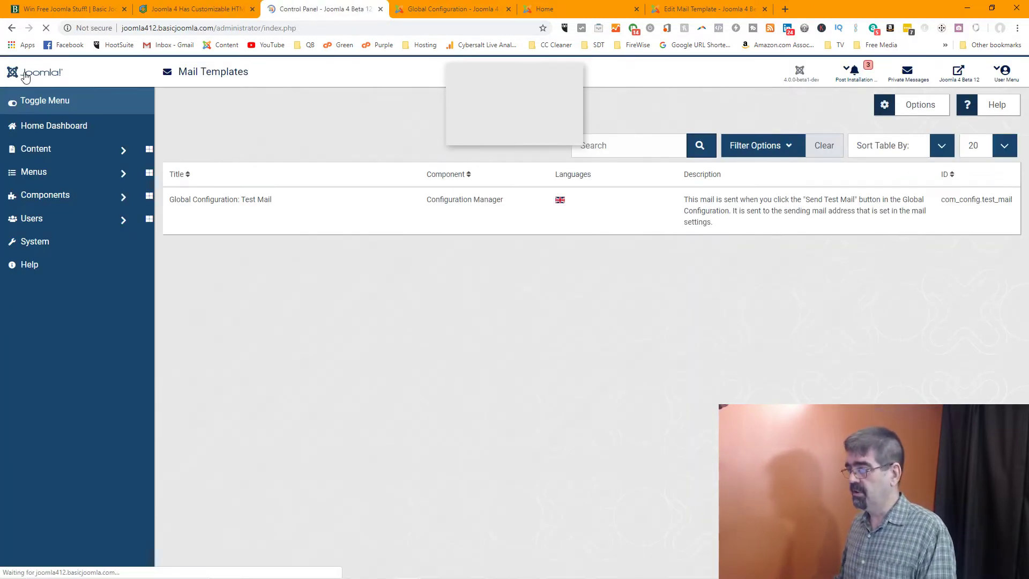
left_click(459, 12)
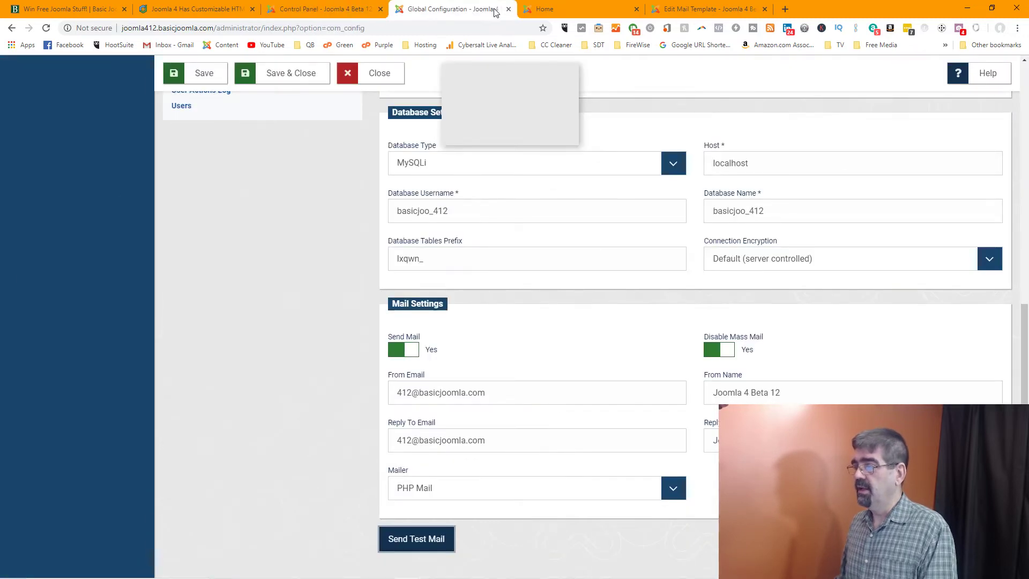
left_click(509, 9)
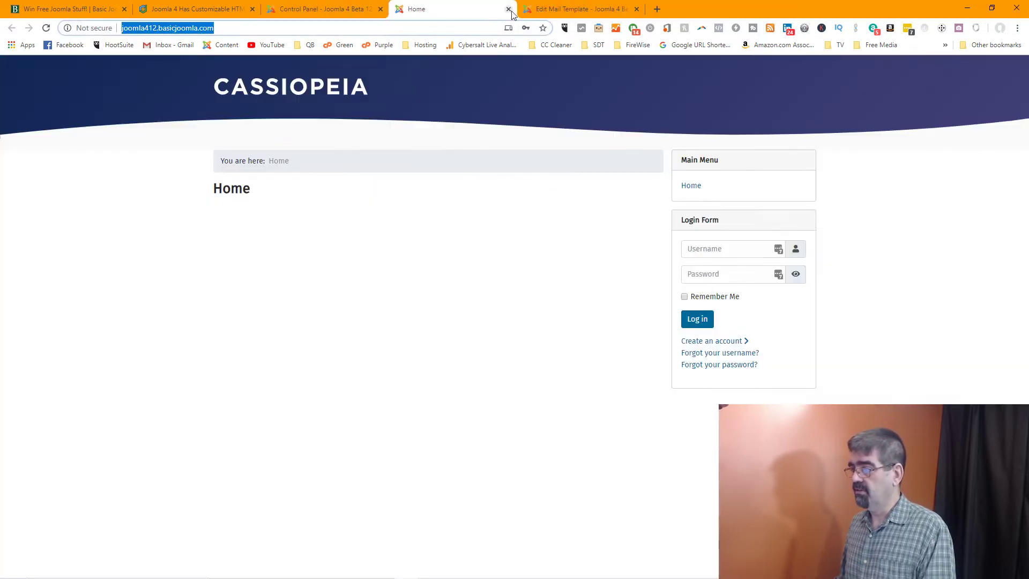
Close the Edit Mail Template editor and return to the admin Control Panel
left_click(589, 9)
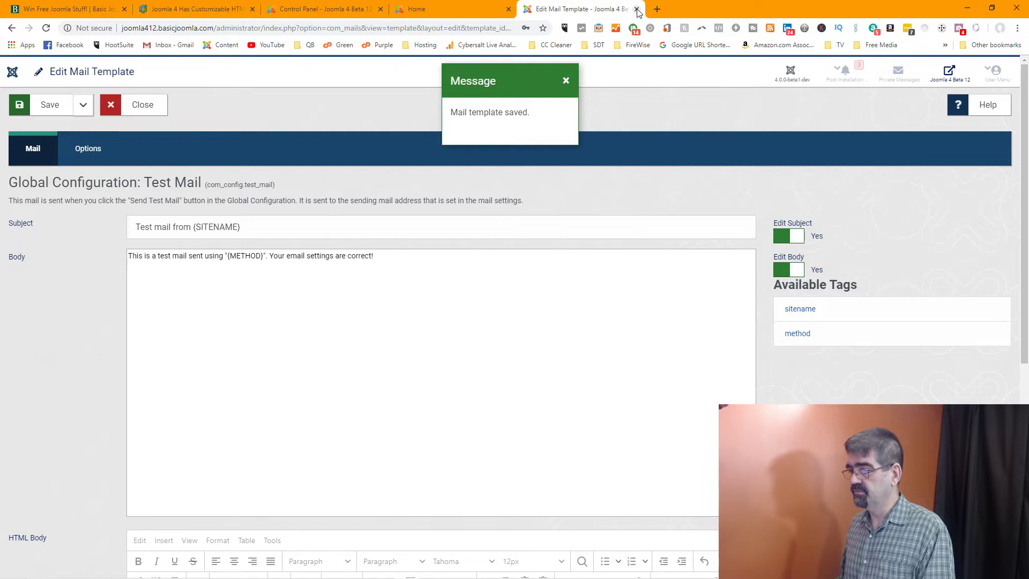
left_click(144, 105)
left_click(460, 10)
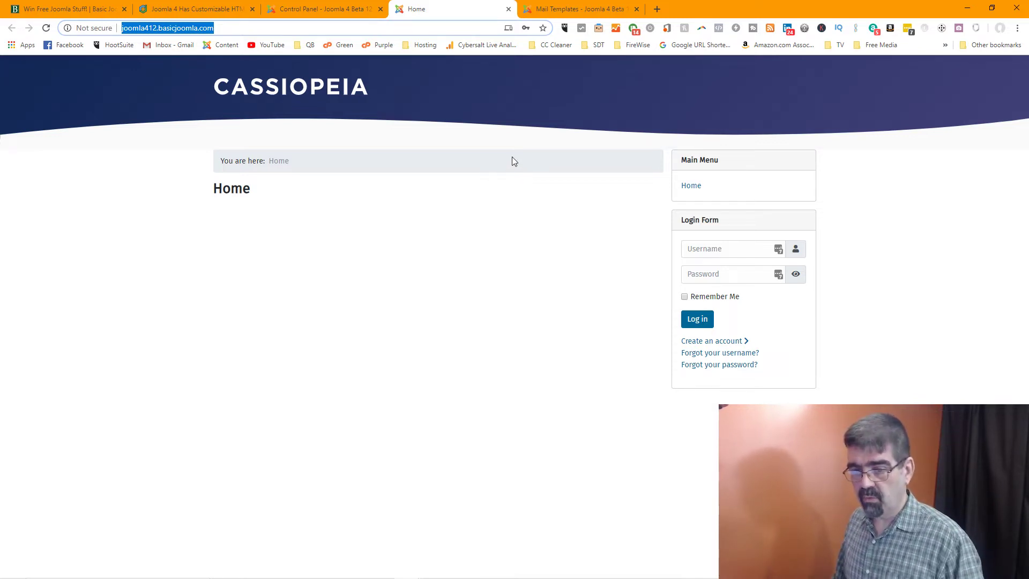
left_click(313, 10)
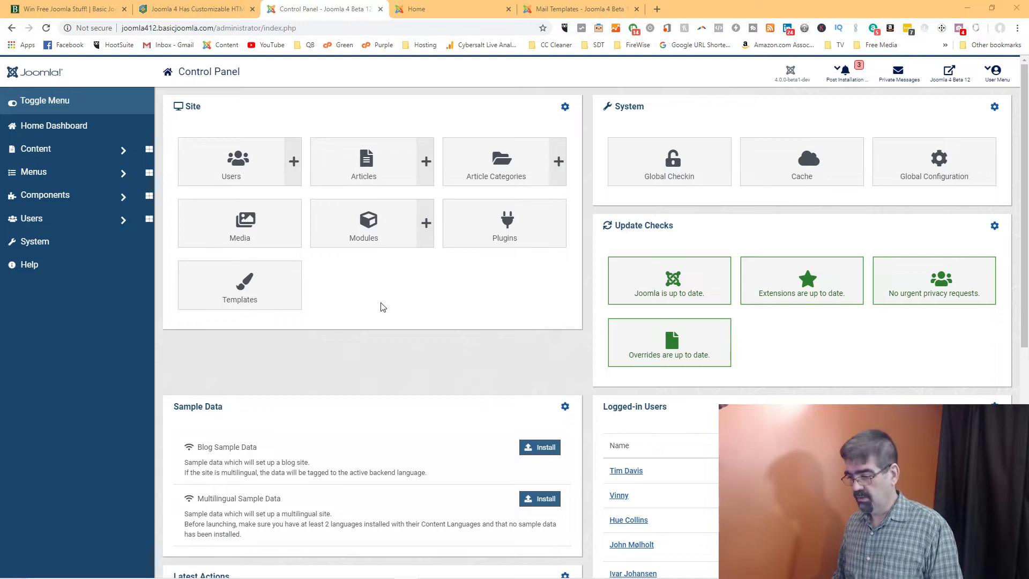
scroll(381, 305, "down", 2)
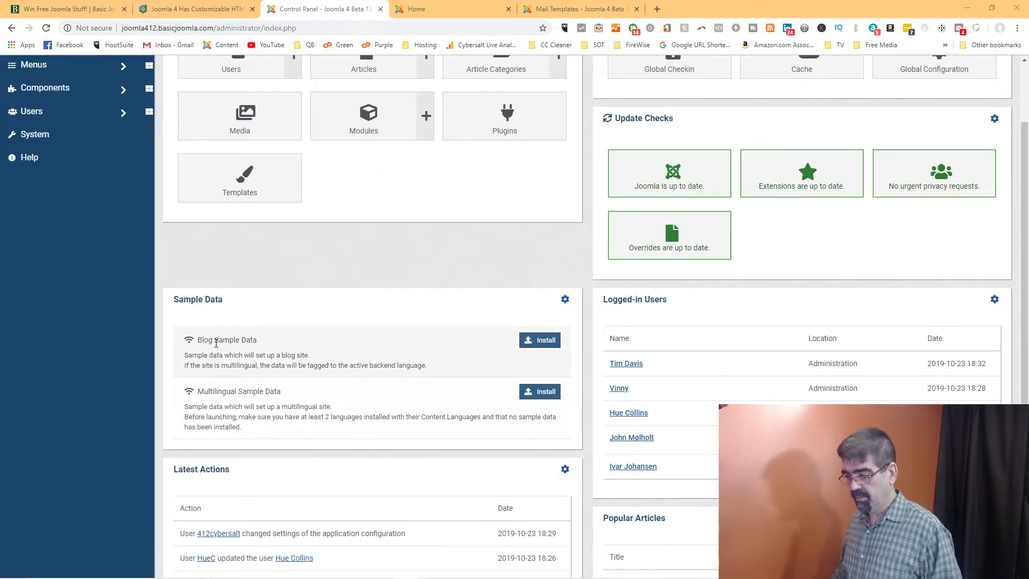
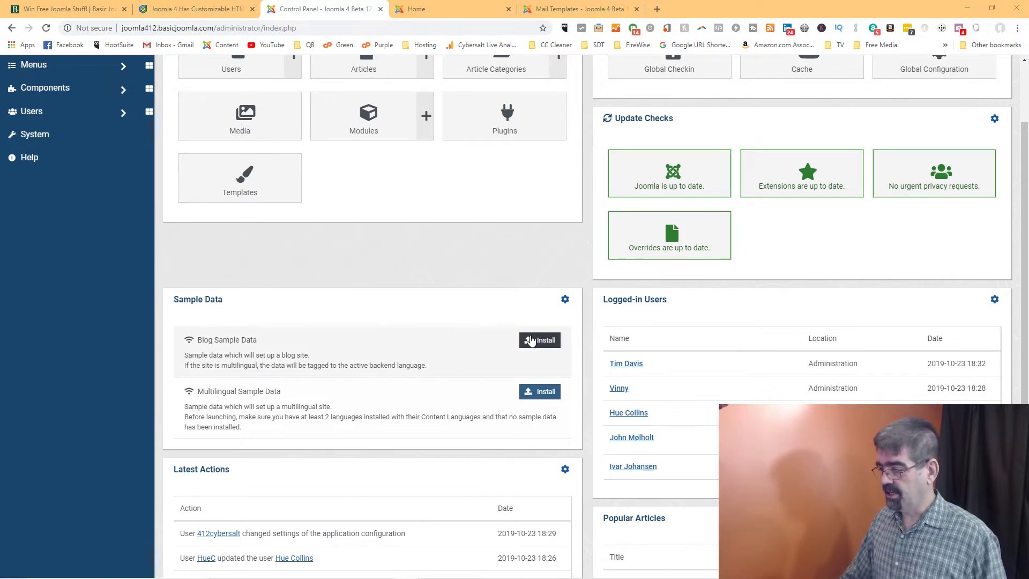
Install the Blog Sample Data from the Control Panel, confirm it, then switch to the site front end
left_click(546, 342)
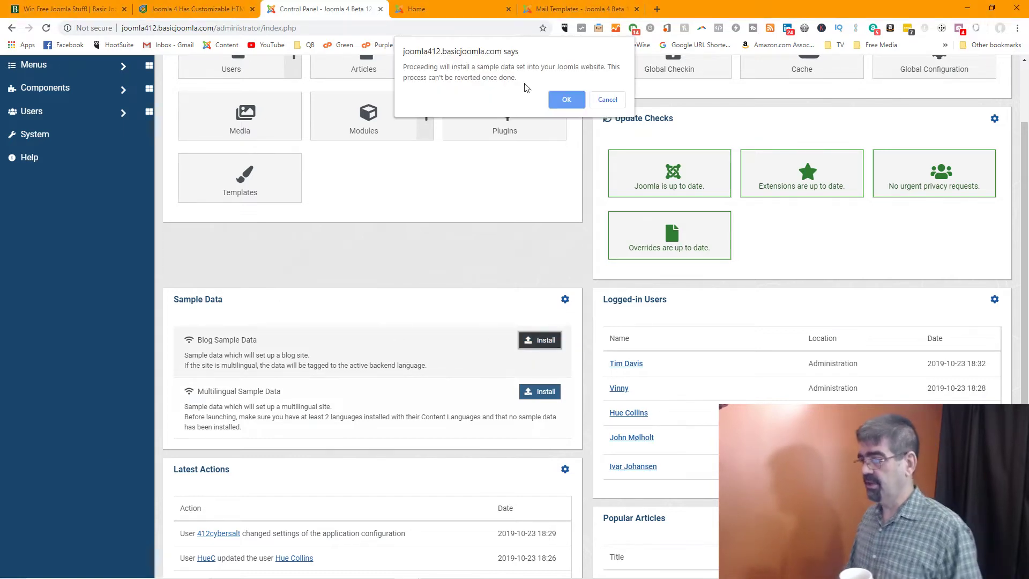
left_click(563, 100)
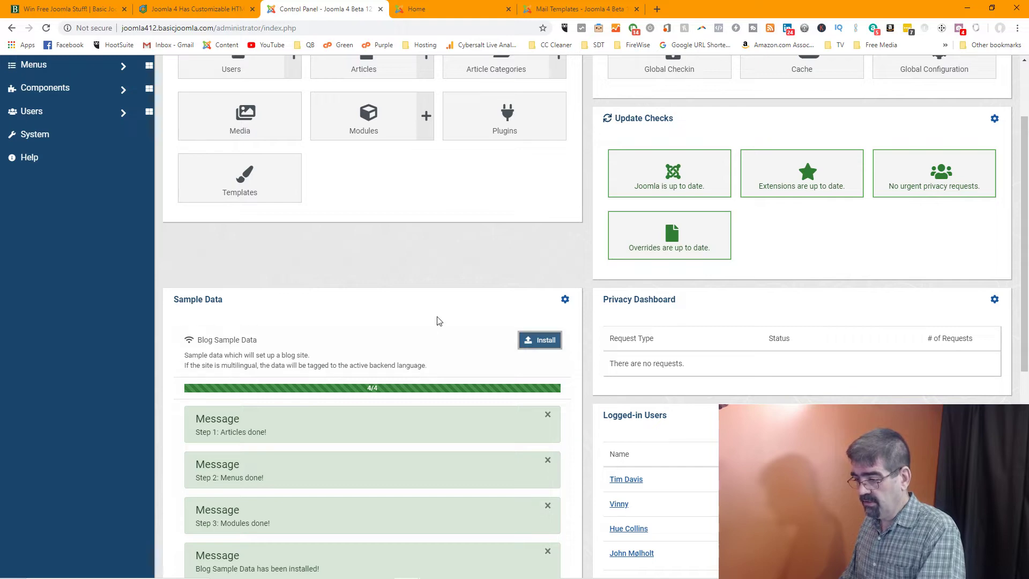
scroll(437, 319, "down", 7)
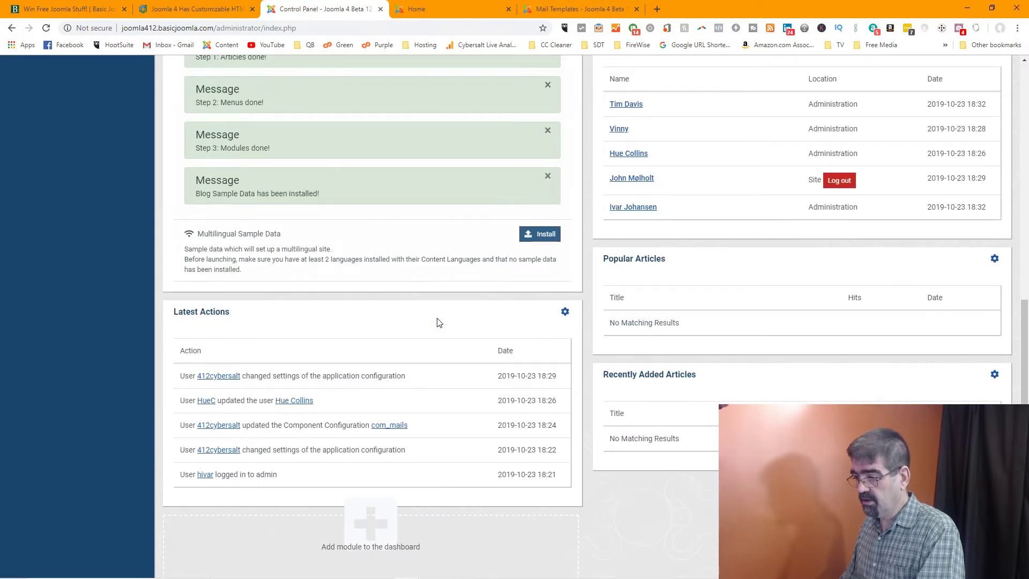
scroll(438, 321, "up", 9)
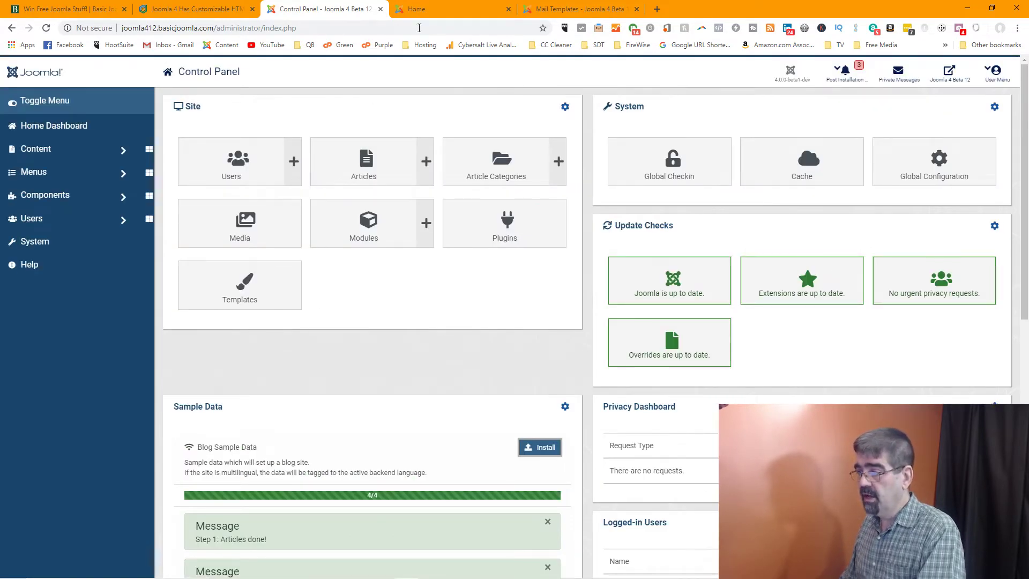
left_click(434, 9)
Read the sample posts Welcome to your blog, About your home page and Your Template, then return to admin
left_click(46, 28)
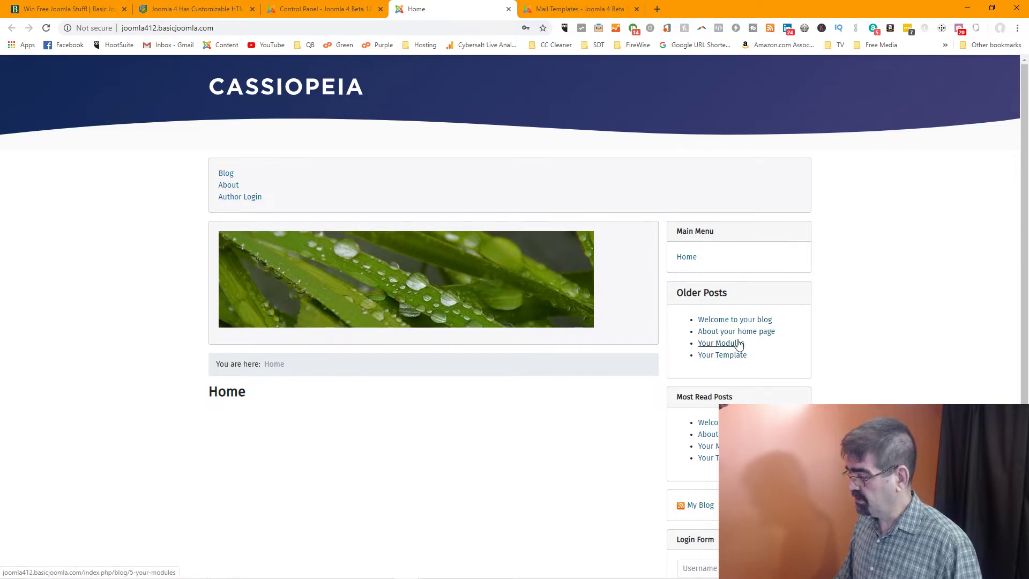
left_click(738, 320)
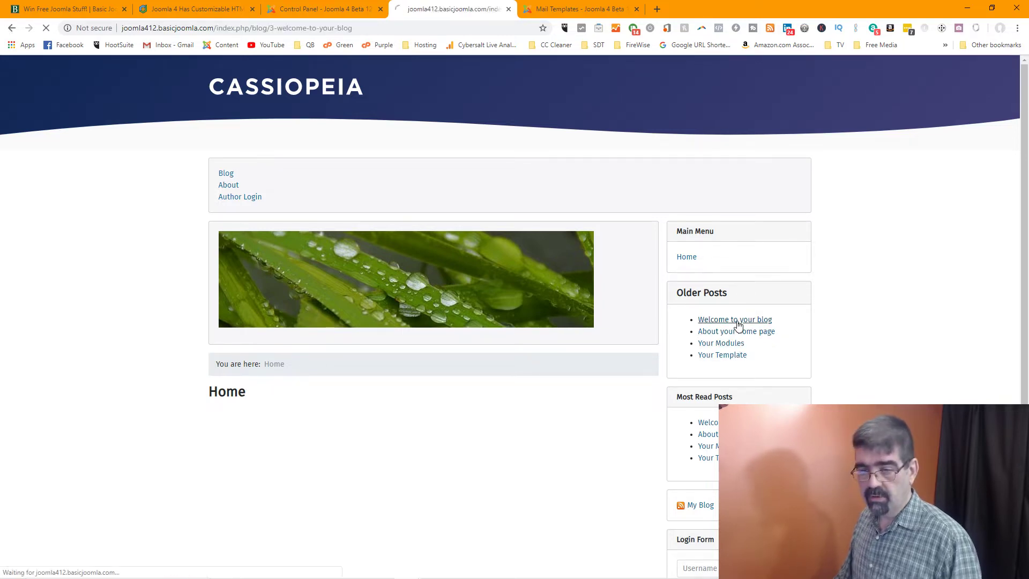
scroll(536, 323, "down", 2)
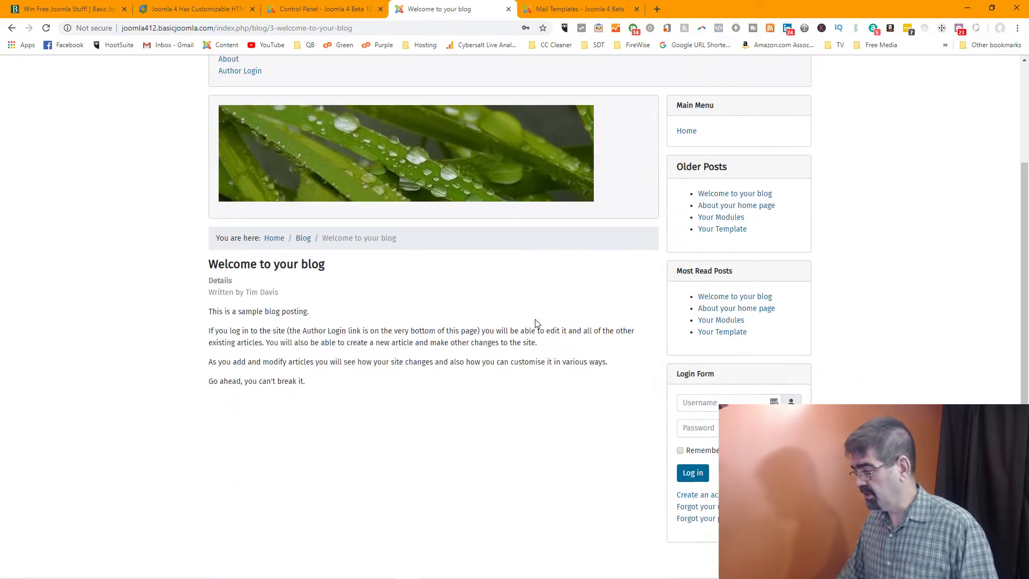
scroll(536, 323, "up", 1)
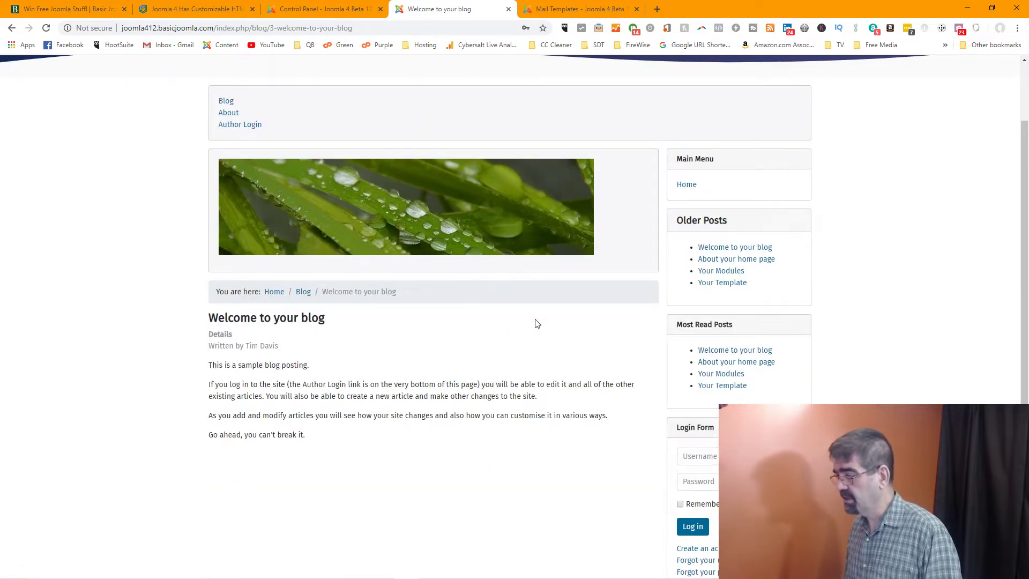
left_click(726, 260)
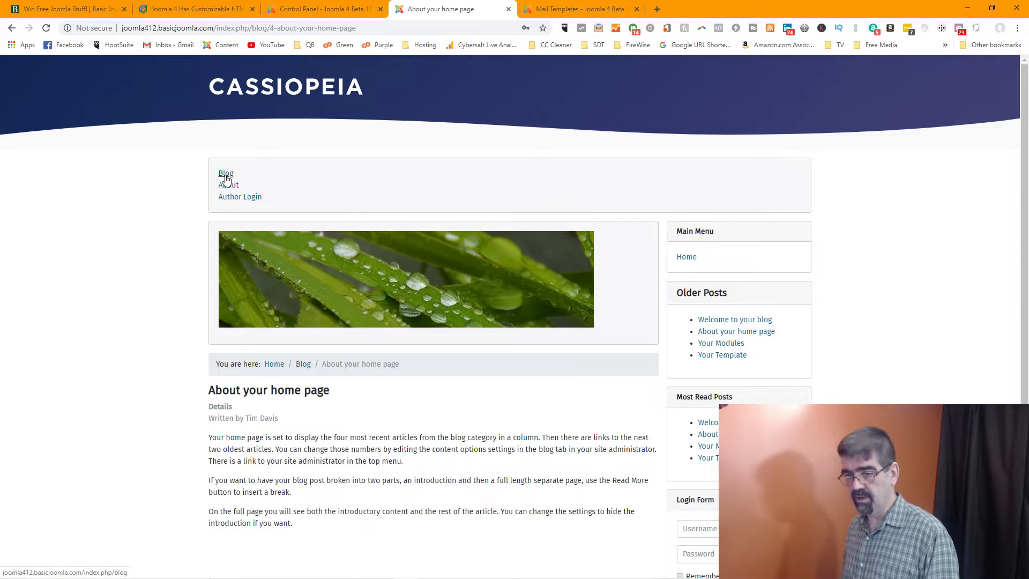
left_click(732, 357)
scroll(619, 359, "down", 2)
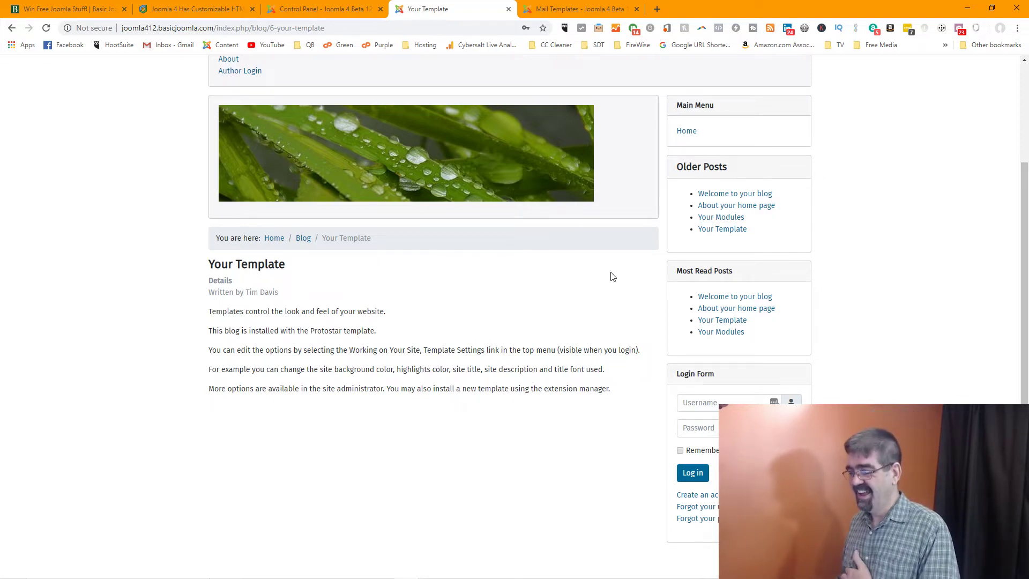
left_click(331, 9)
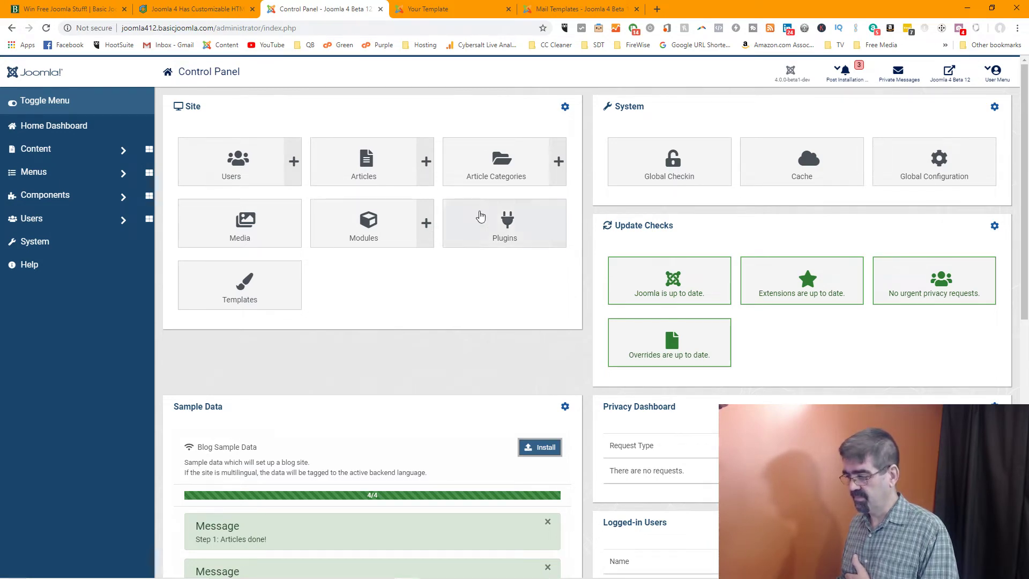
Review the Control Panel's 4/4 Blog Sample Data results and expand the Content menu
scroll(499, 222, "down", 4)
scroll(498, 222, "down", 3)
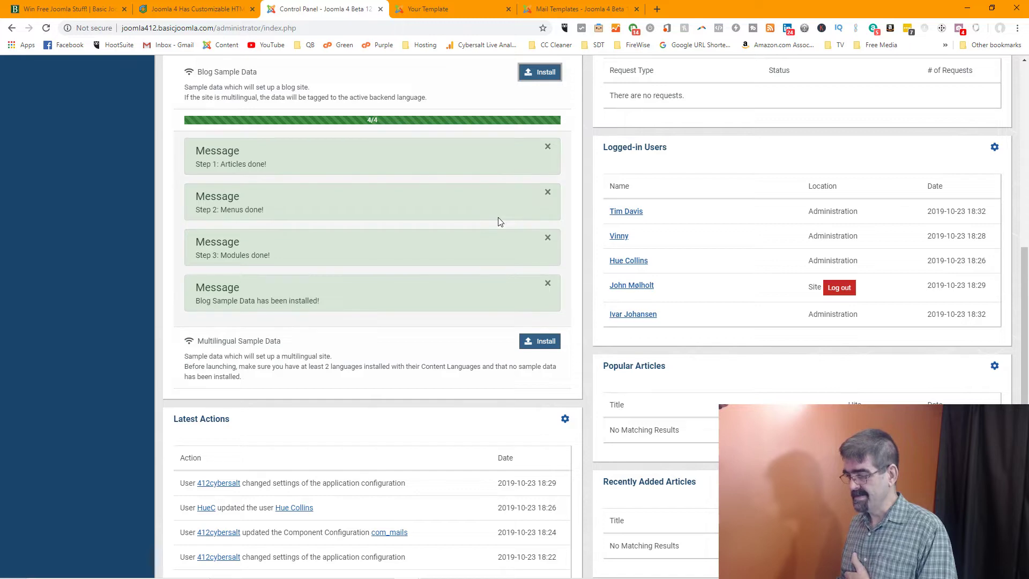
scroll(498, 222, "down", 2)
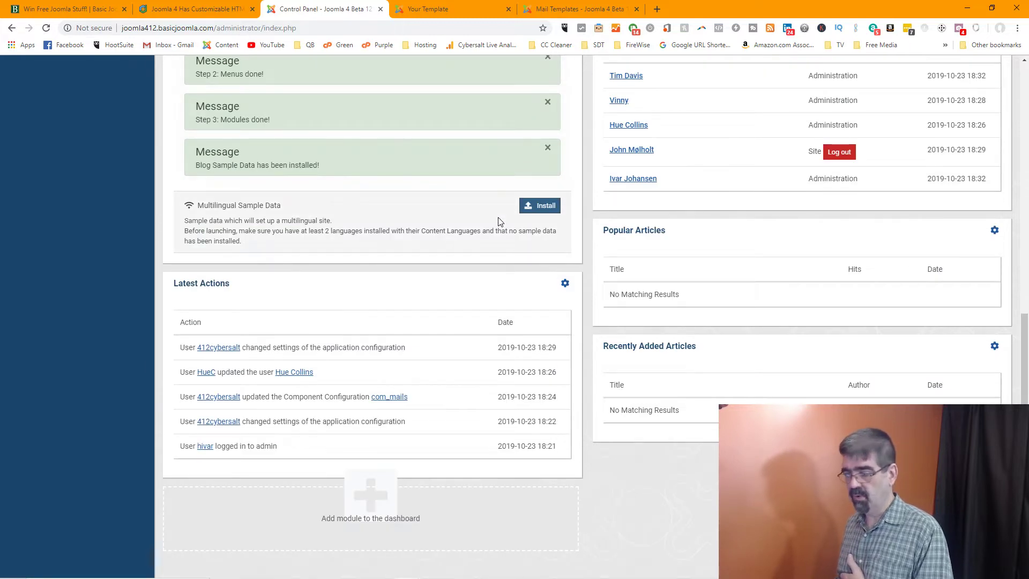
scroll(416, 188, "up", 9)
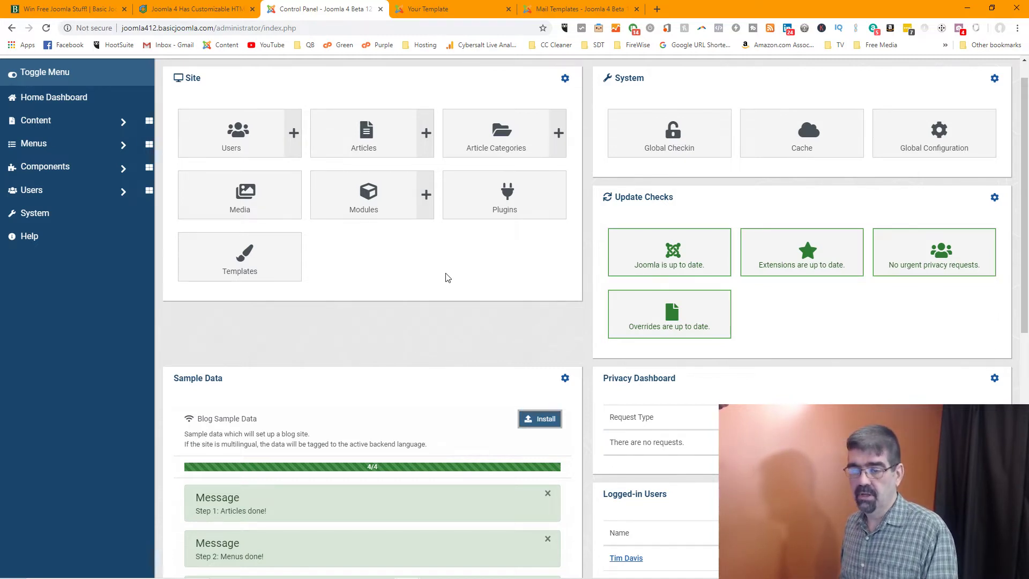
left_click(121, 127)
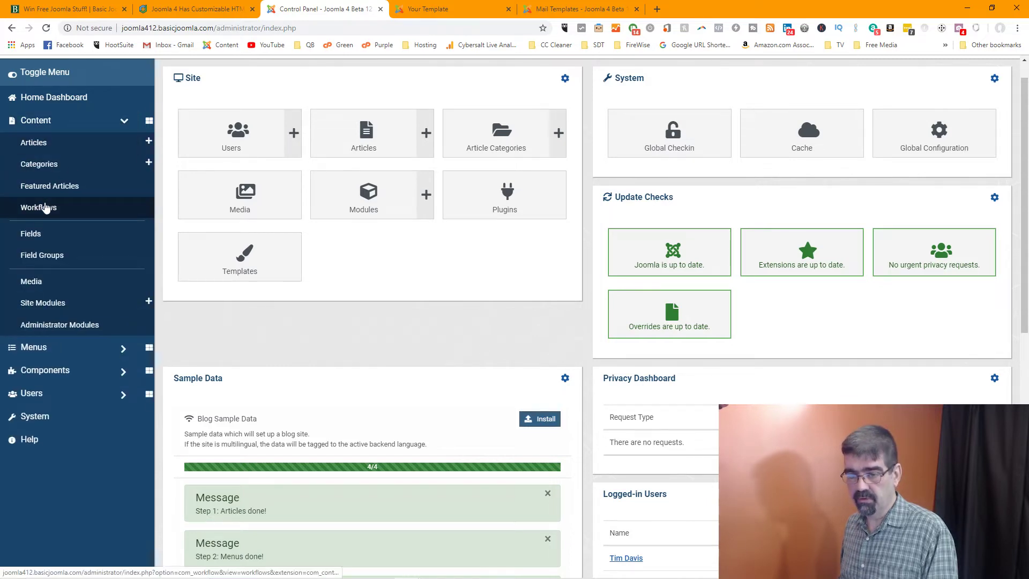
In Workflows, check the Actions available for Joomla! Default, then start a New workflow
left_click(46, 208)
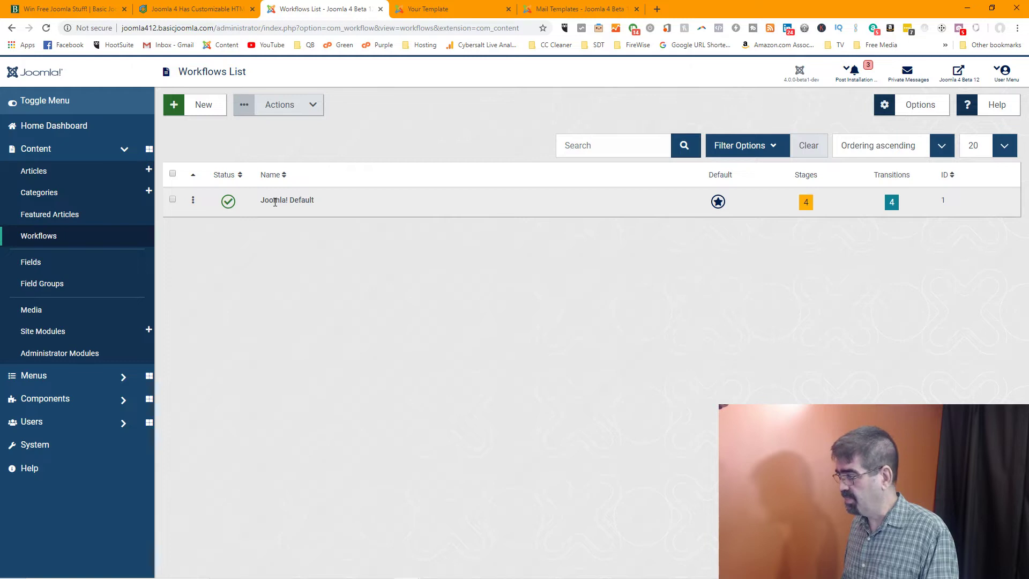
left_click(173, 200)
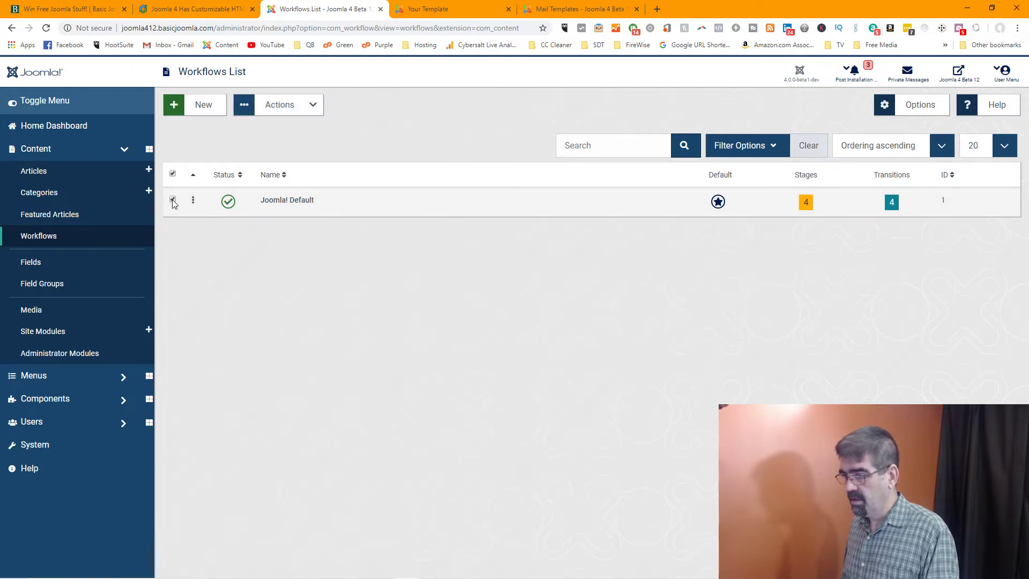
left_click(300, 115)
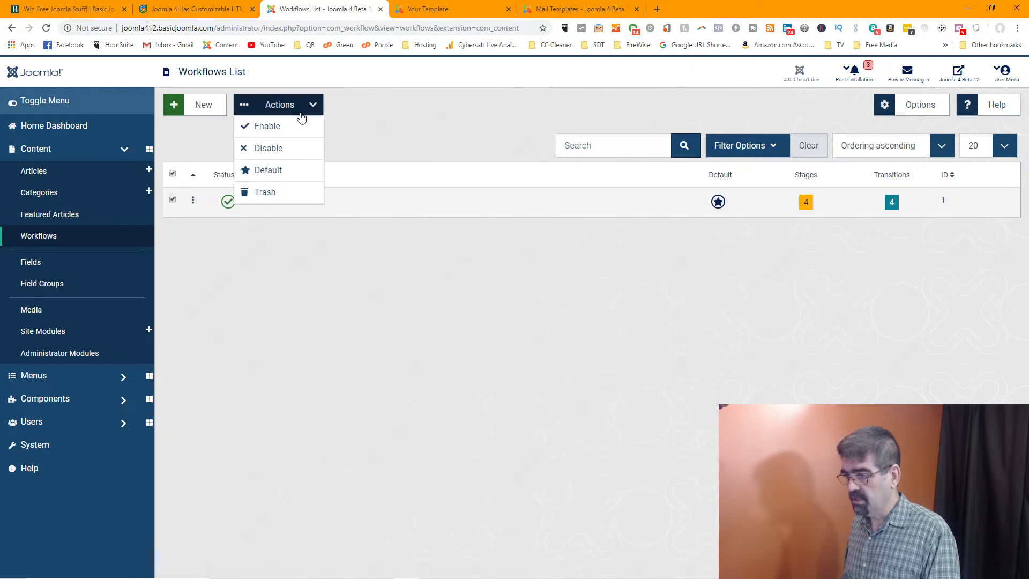
left_click(412, 116)
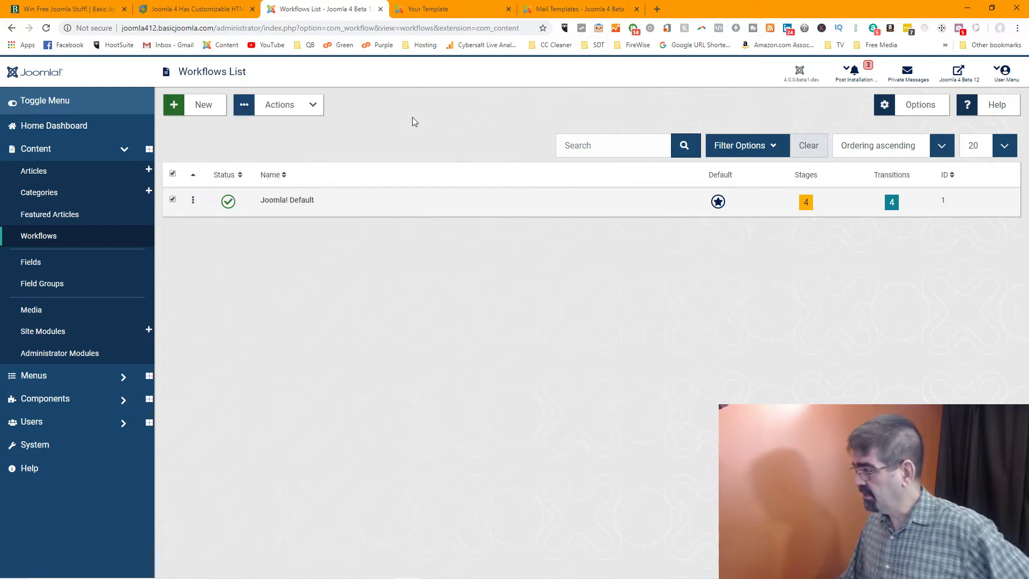
left_click(217, 112)
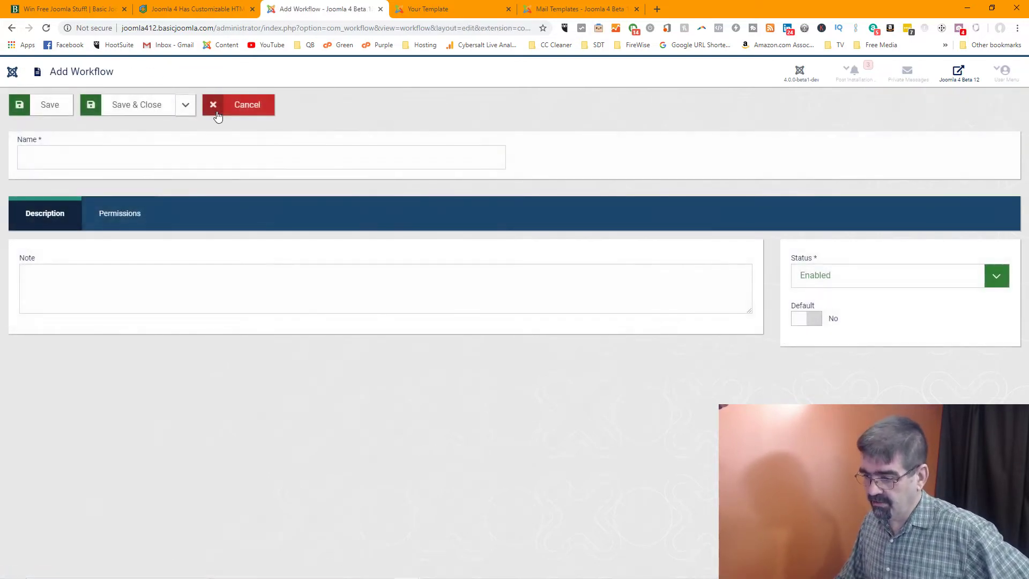
Save a non-default workflow named 'A new Workflow' with the note 'Git'r done!'
left_click(185, 165)
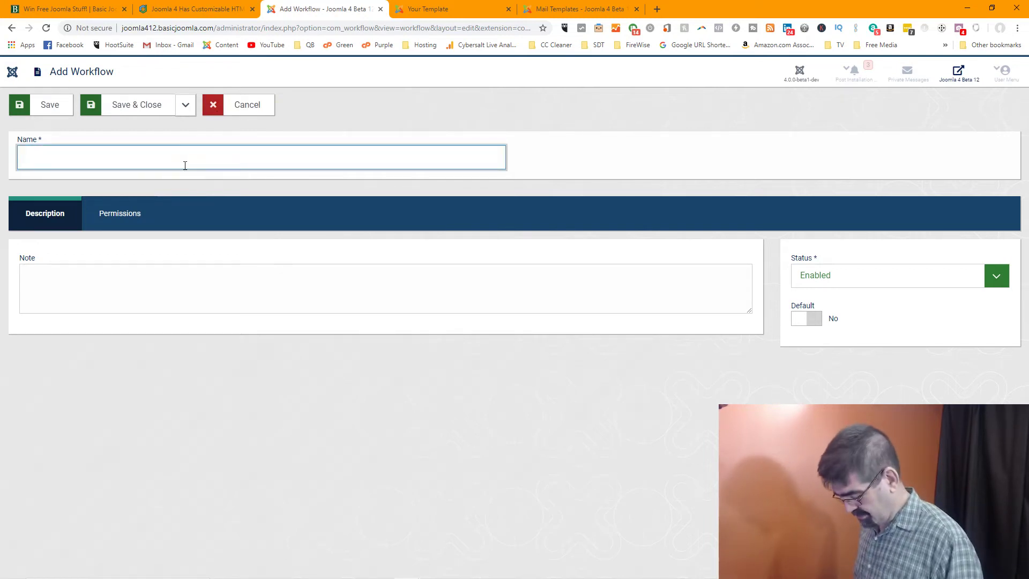
type("A new Wrok")
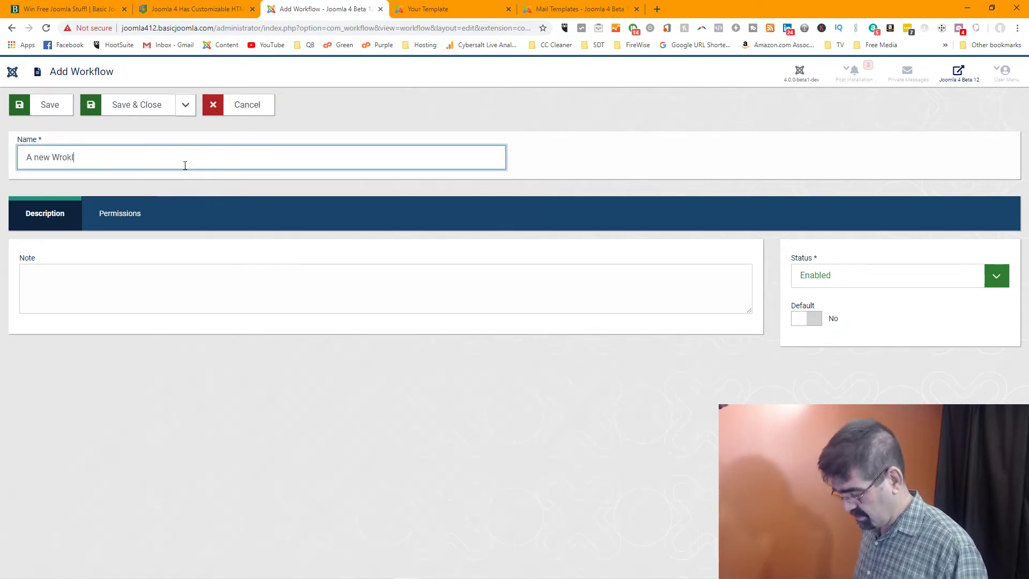
type("l")
type("o")
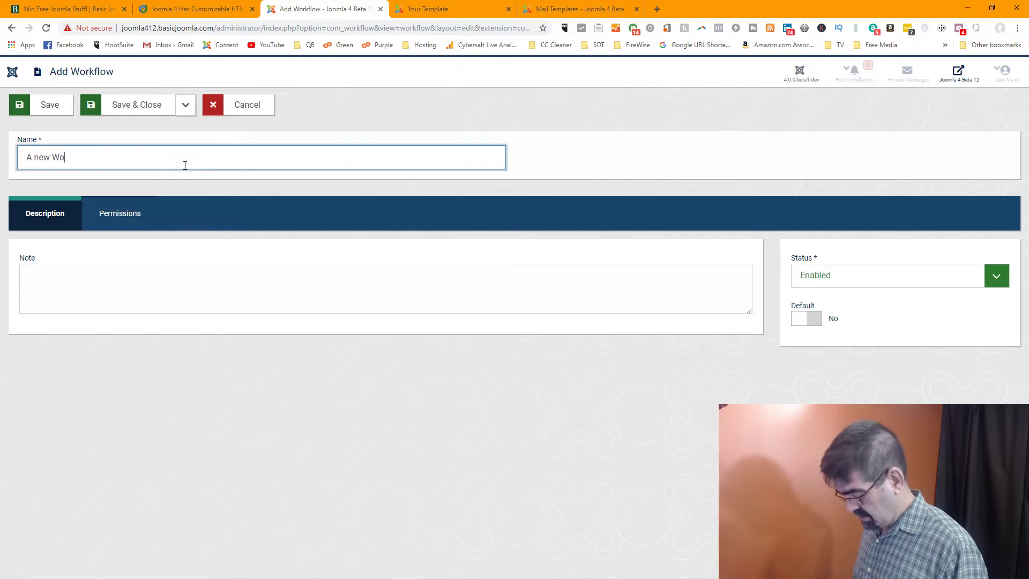
type("rkflow")
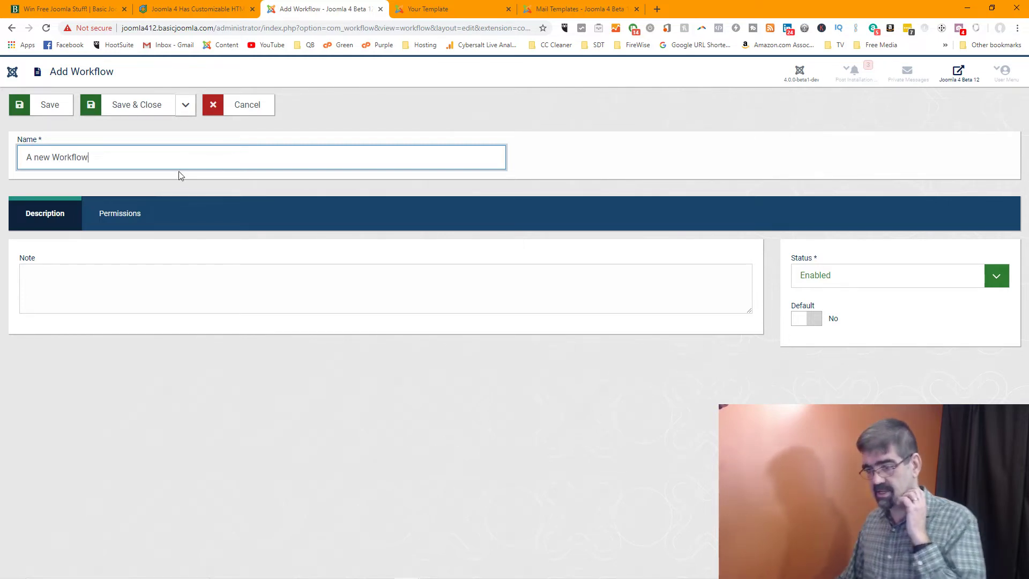
left_click(138, 285)
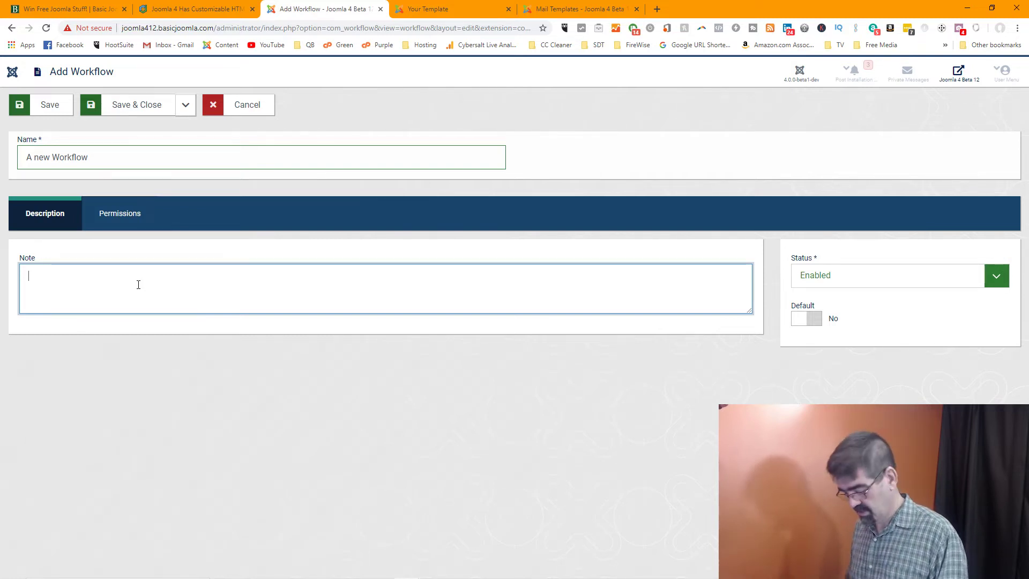
type("Get")
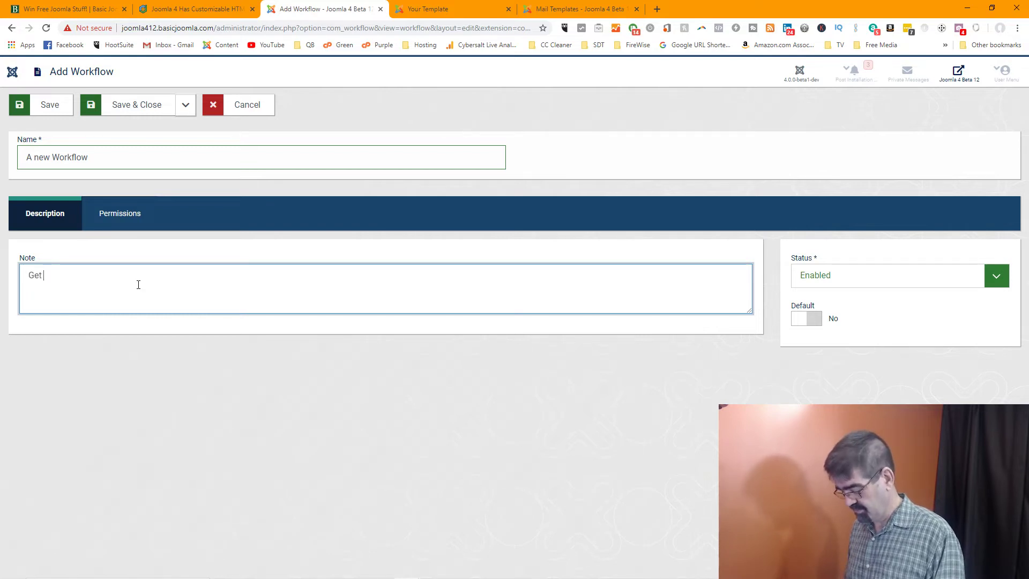
type("'")
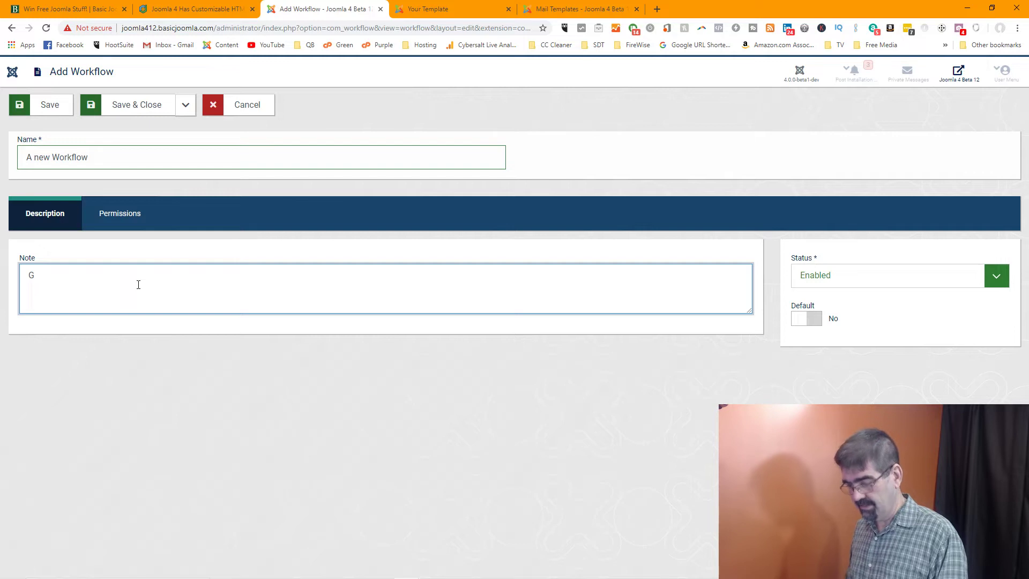
type("it'r done!")
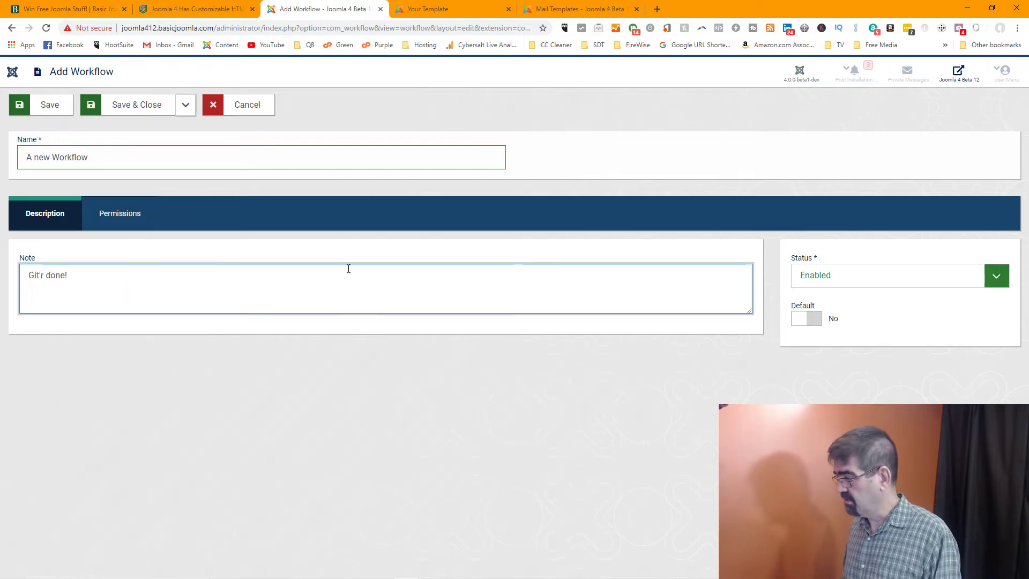
left_click(799, 320)
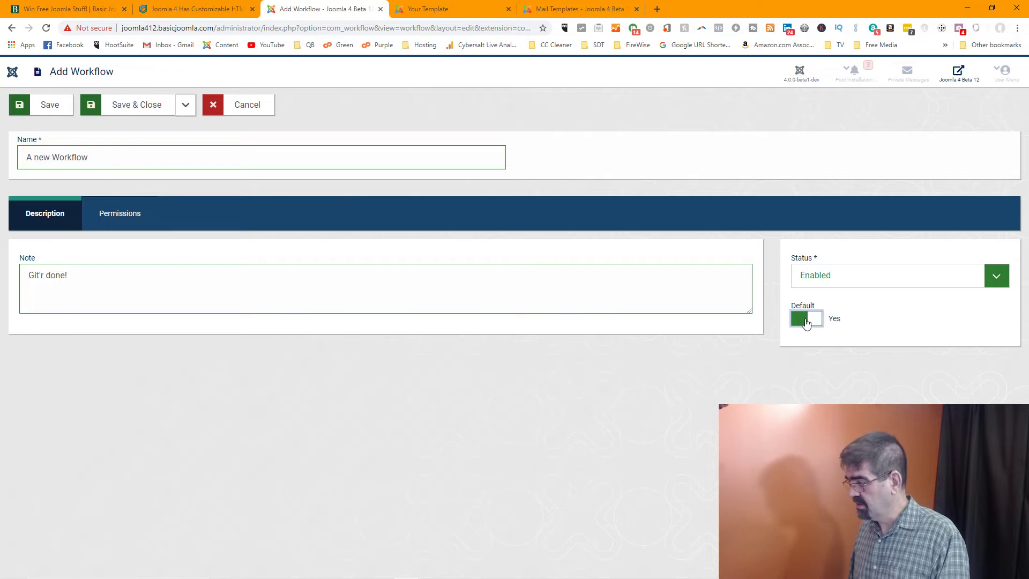
left_click(811, 321)
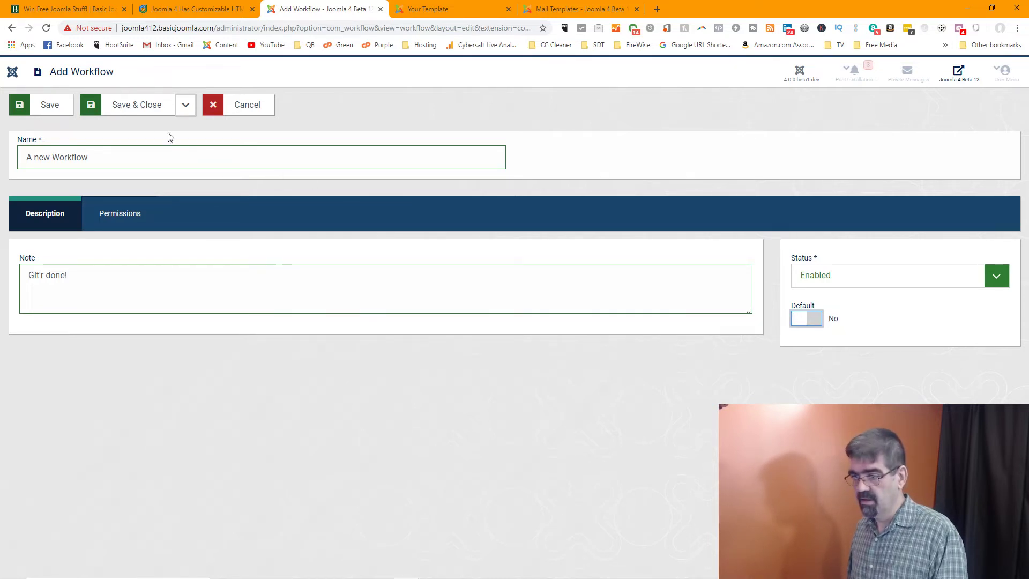
left_click(144, 112)
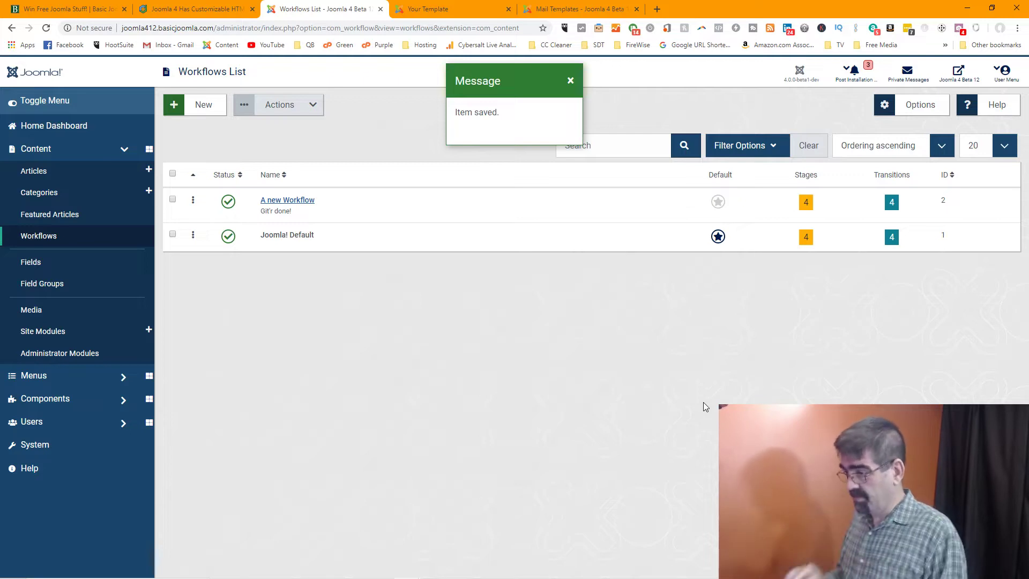
Dismiss the saved message and search 'joomla 4 workflow' in a new browser tab
left_click(572, 81)
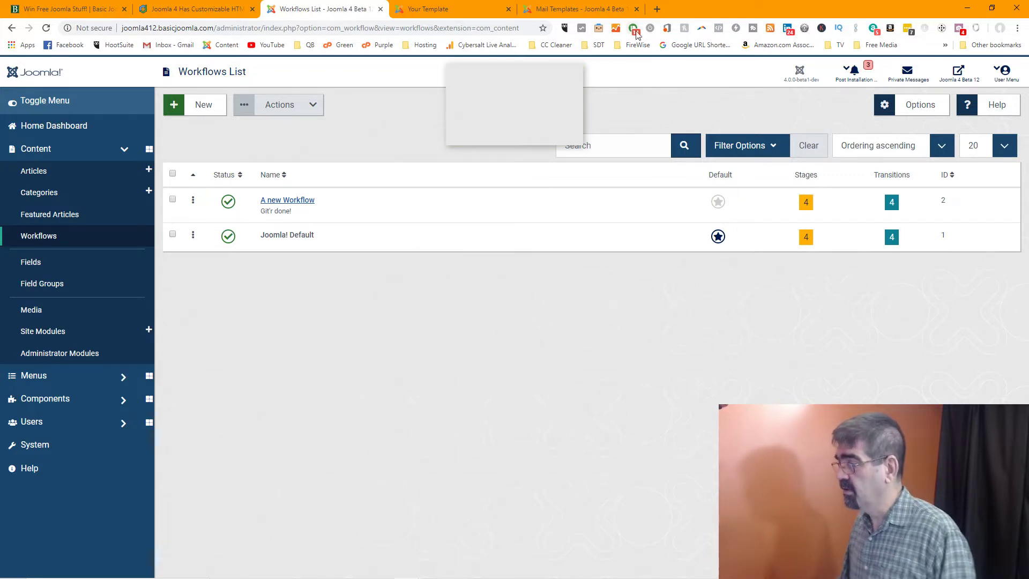
left_click(657, 8)
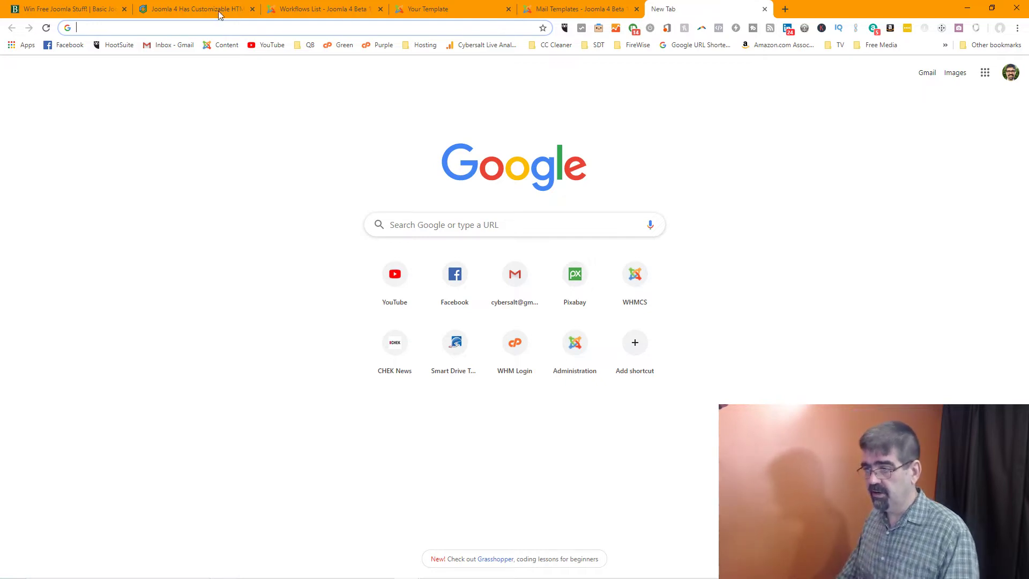
left_click(343, 7)
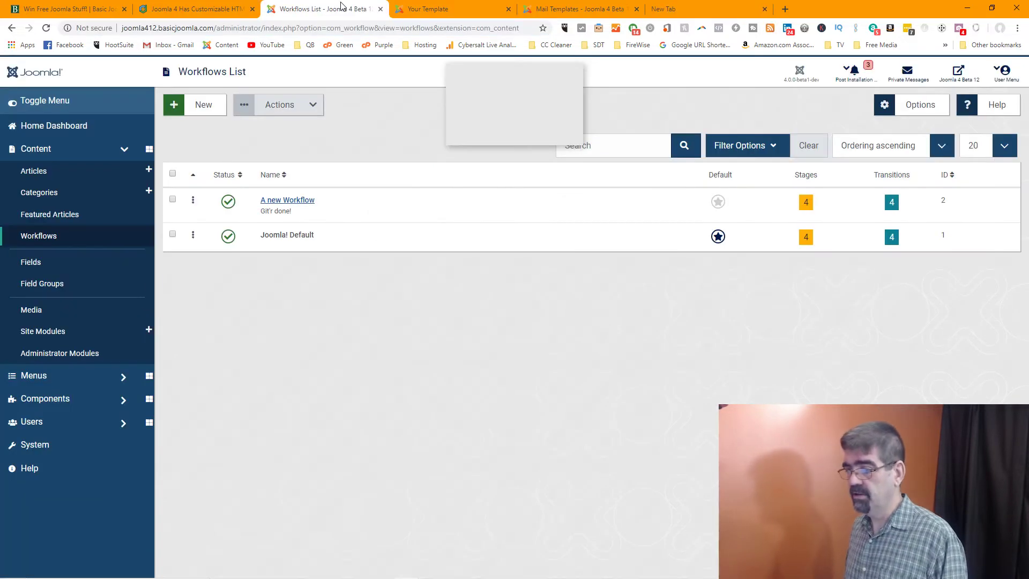
left_click(726, 8)
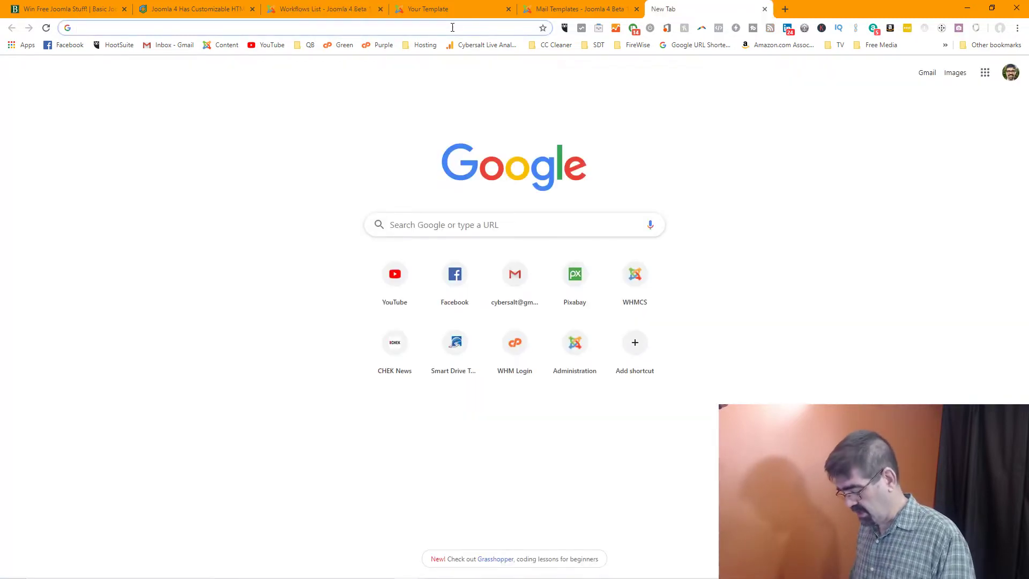
type("j")
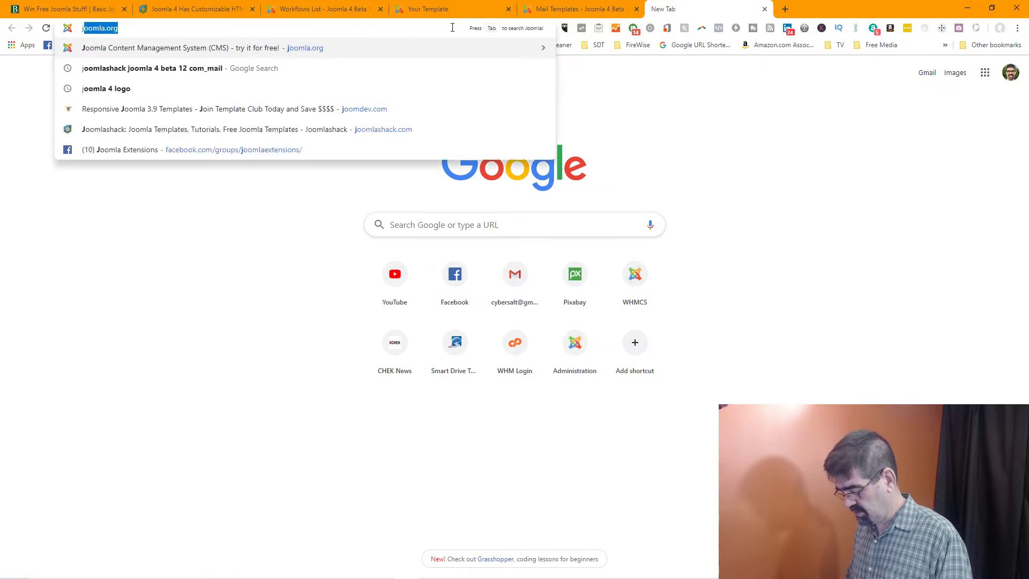
type("oomla 4 workflow")
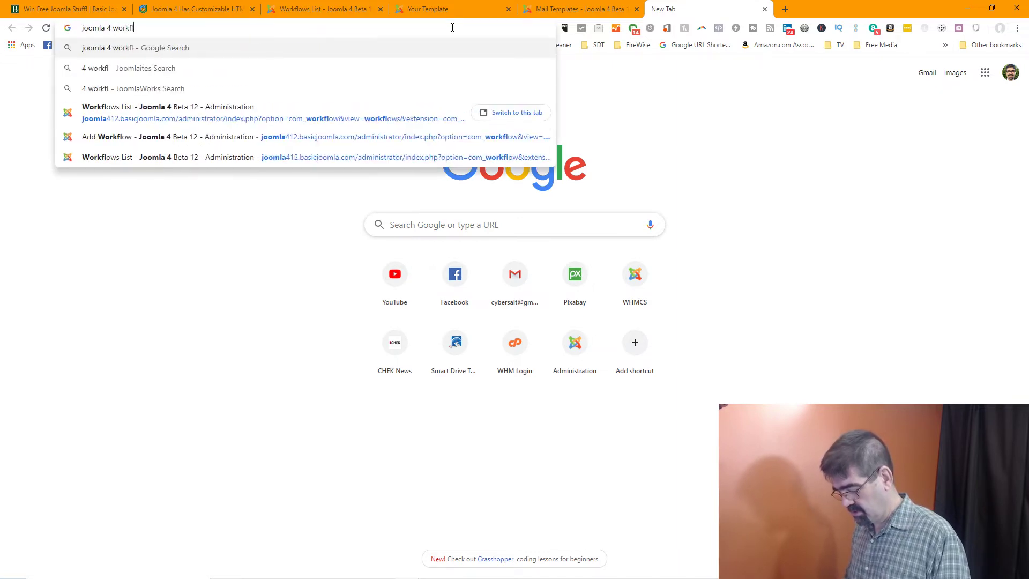
key("Return")
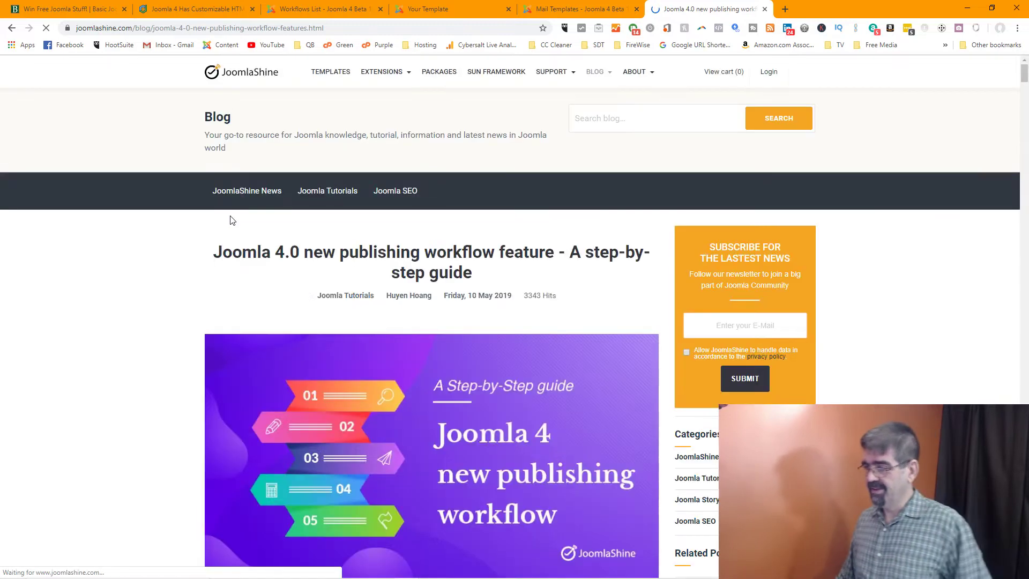
scroll(371, 255, "down", 2)
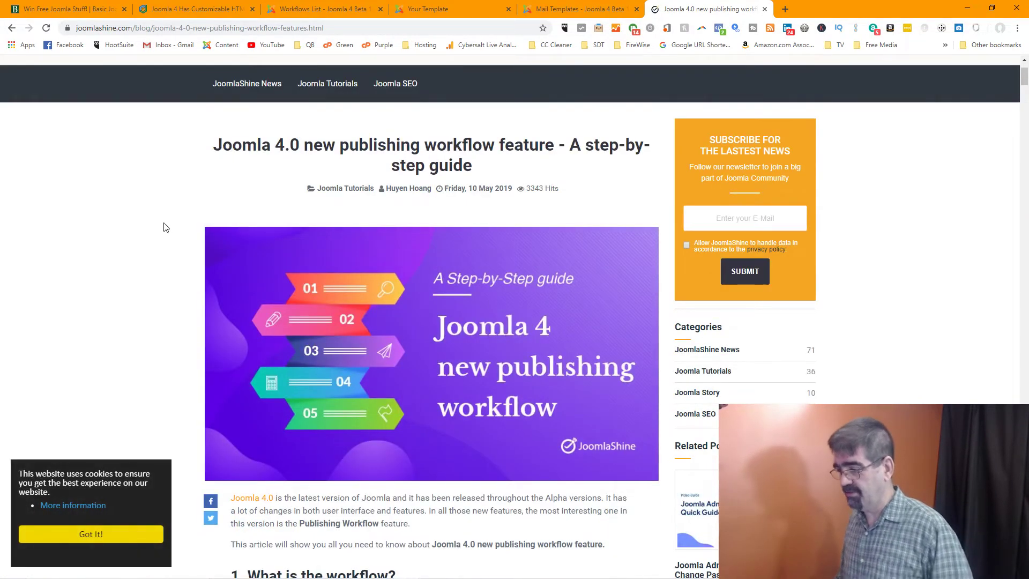
scroll(165, 228, "down", 3)
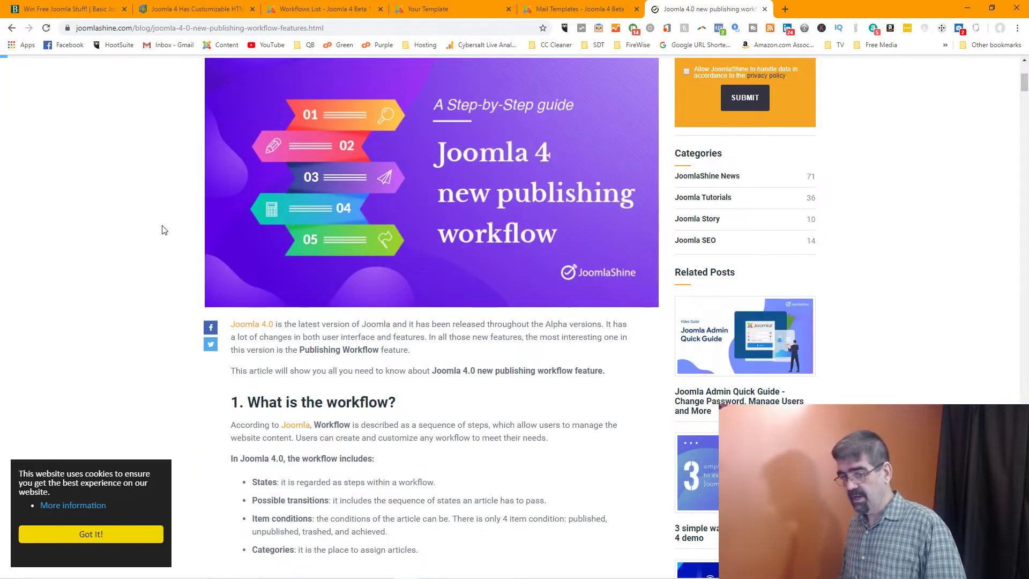
left_click(261, 29)
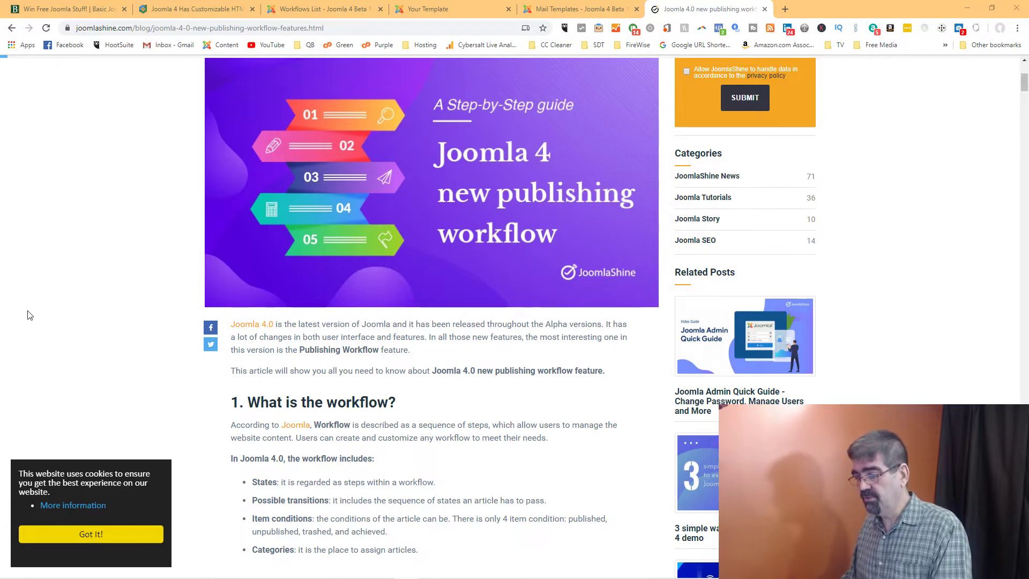
scroll(29, 315, "down", 4)
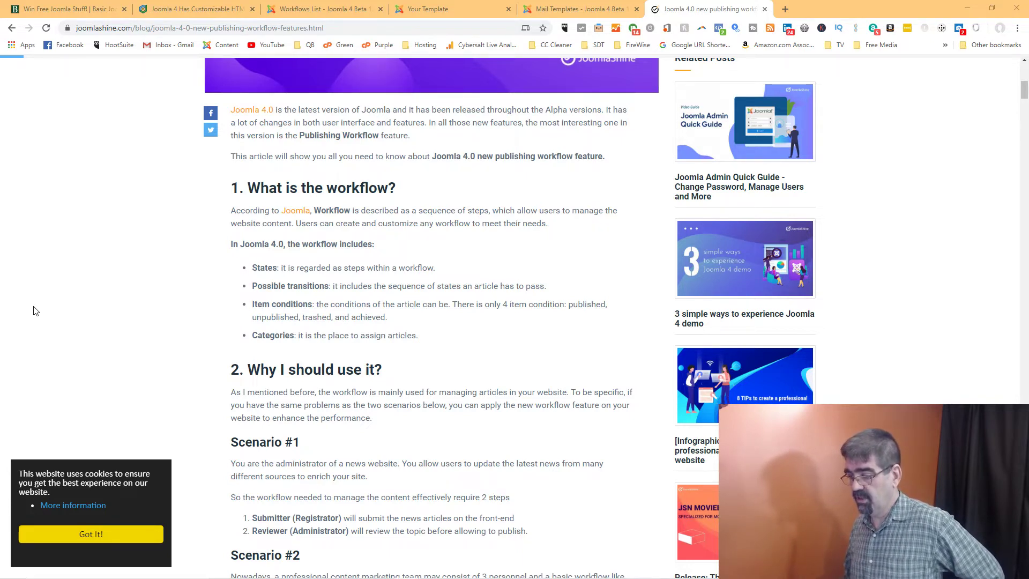
scroll(96, 330, "down", 3)
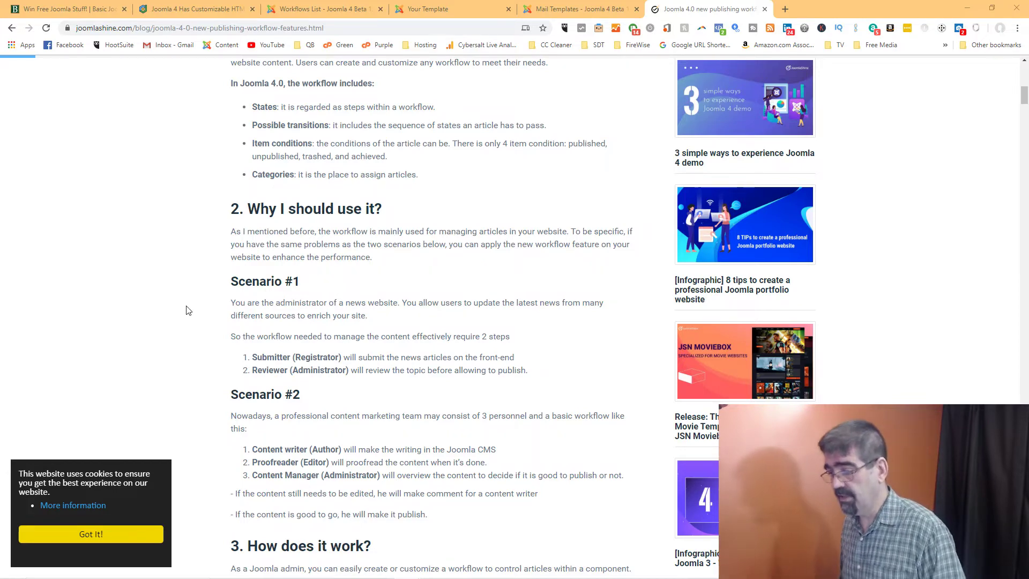
scroll(186, 252, "down", 2)
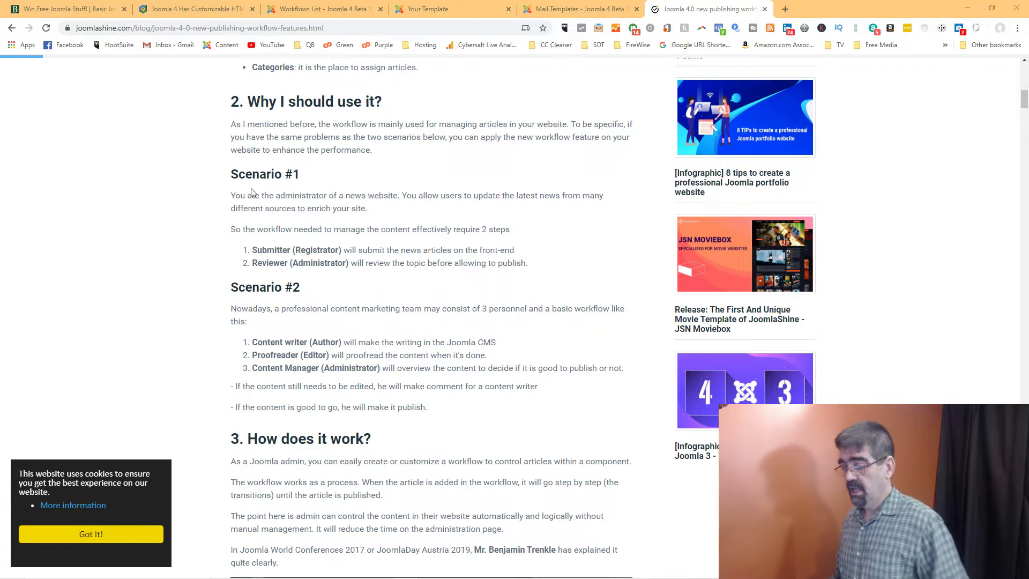
scroll(253, 192, "down", 1)
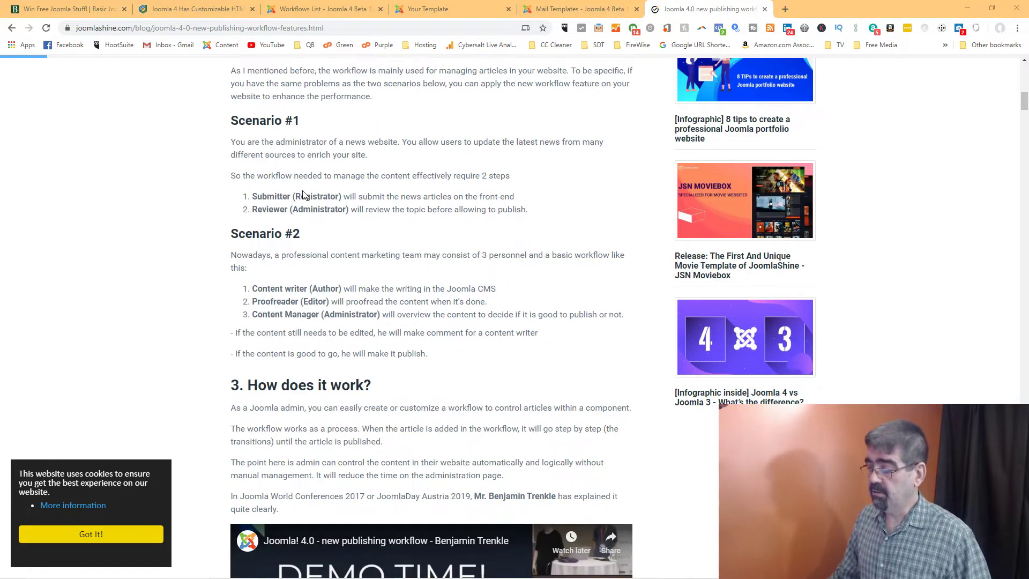
scroll(302, 194, "down", 1)
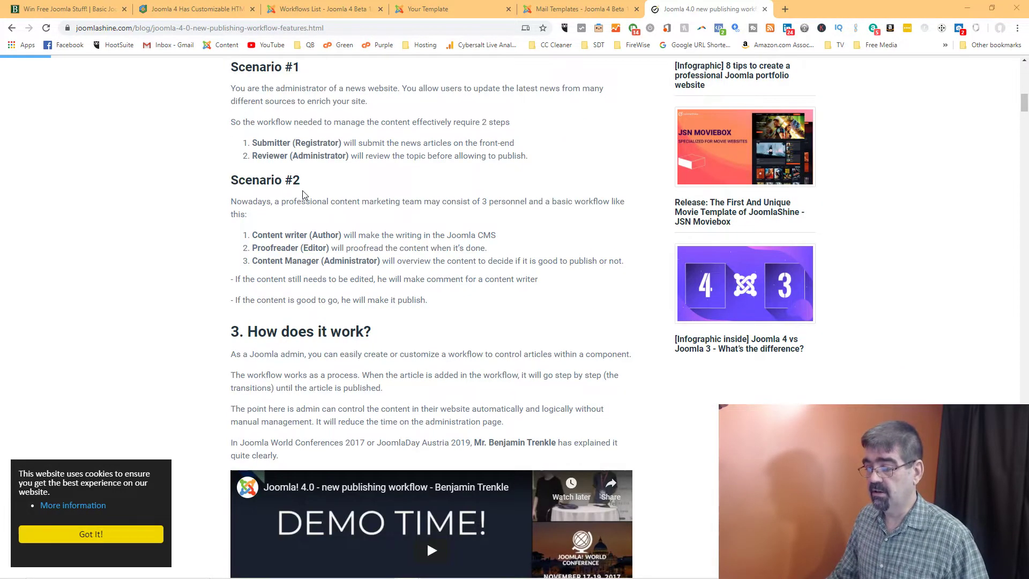
scroll(303, 194, "down", 2)
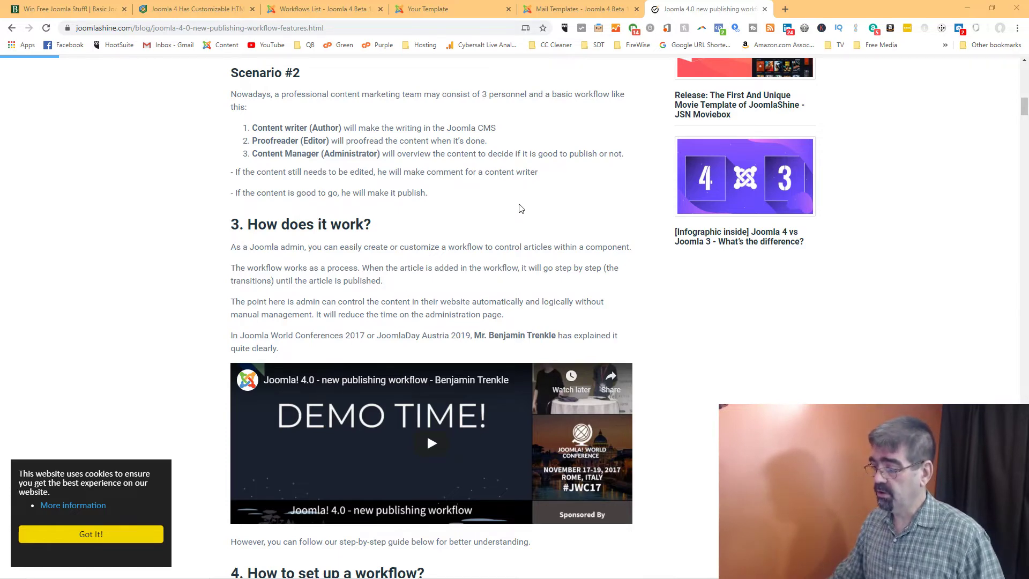
scroll(522, 208, "down", 2)
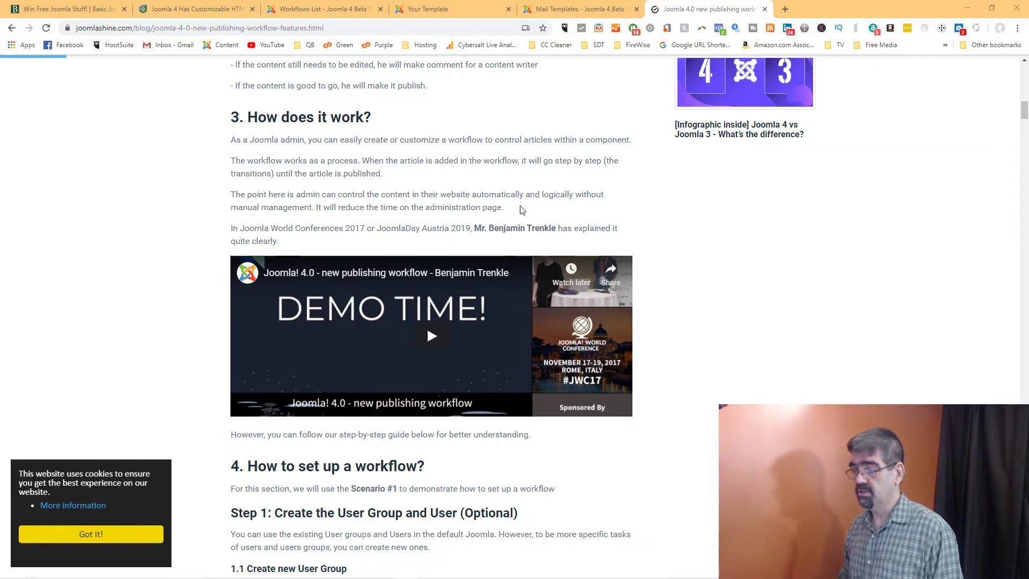
scroll(522, 209, "down", 2)
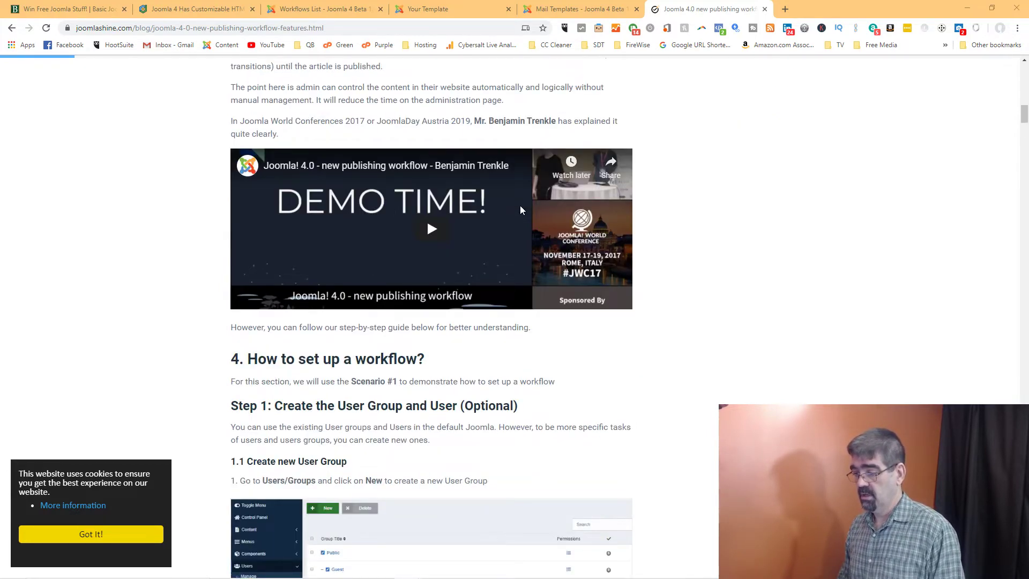
scroll(522, 208, "down", 2)
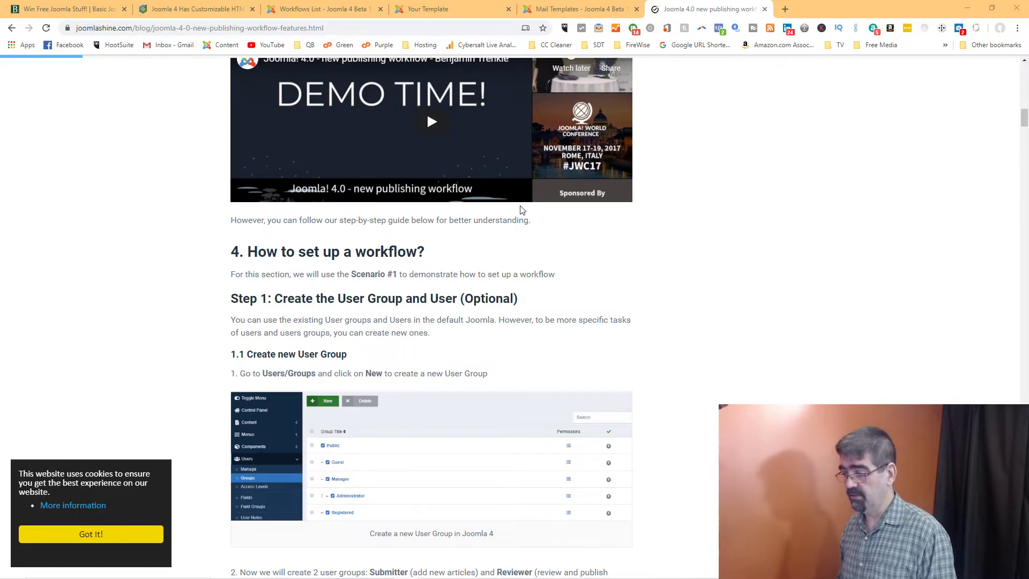
scroll(522, 208, "down", 1)
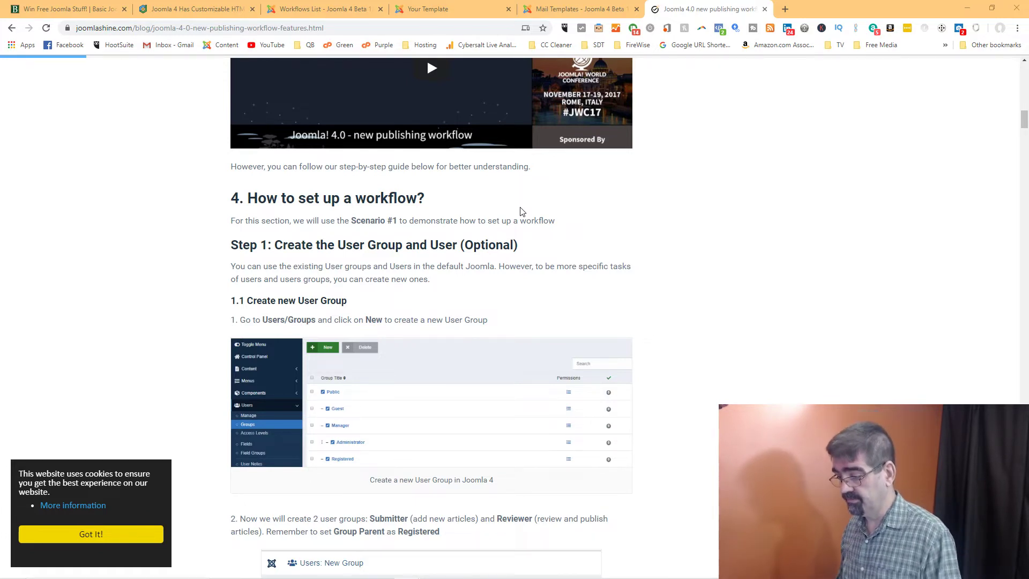
scroll(511, 272, "down", 1)
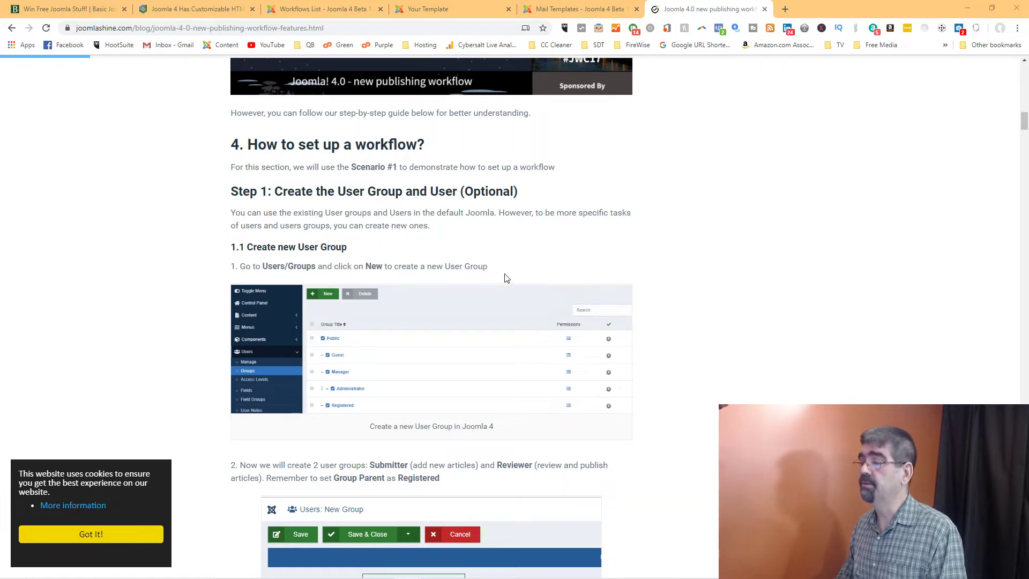
scroll(507, 273, "down", 2)
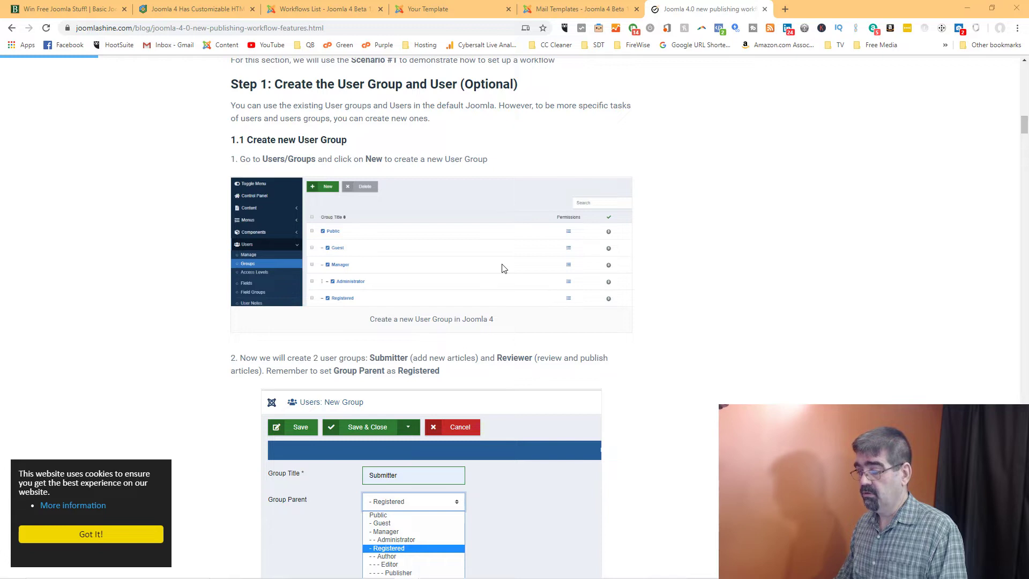
scroll(503, 268, "down", 1)
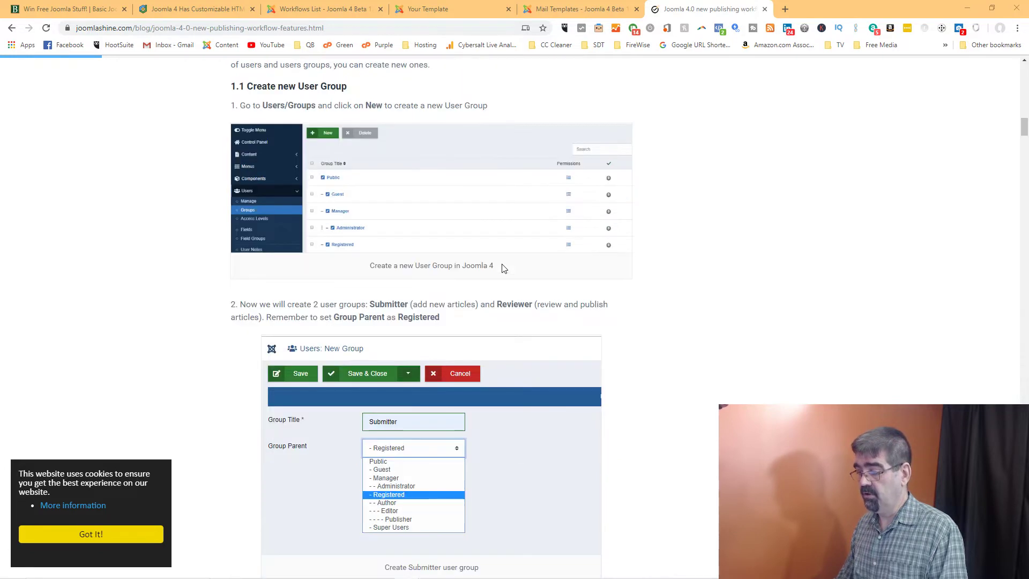
Scroll the JoomlaShine guide past the Submitter and Reviewer user steps to 'Step 2: Set up notifications'
left_click(339, 11)
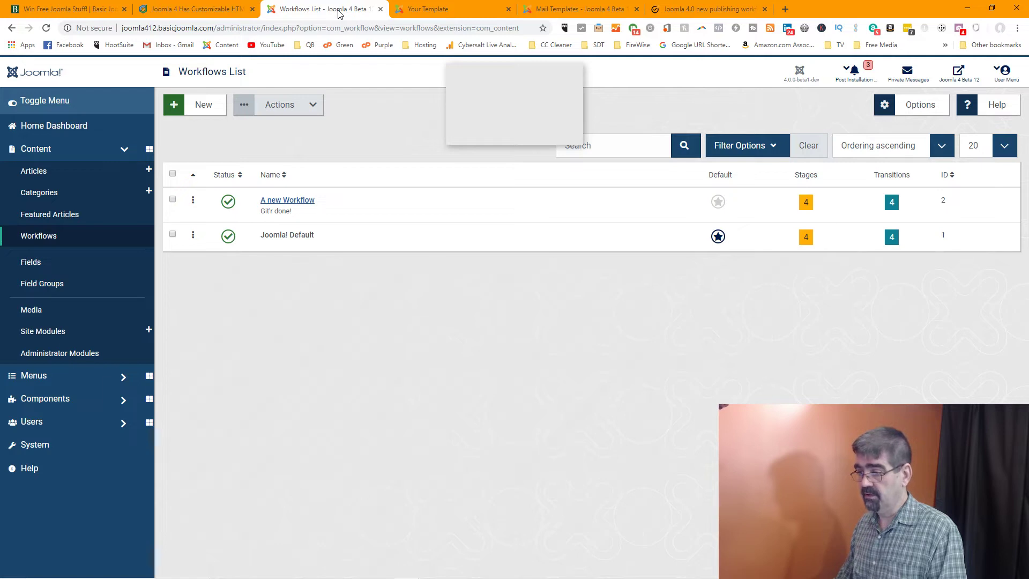
left_click(699, 10)
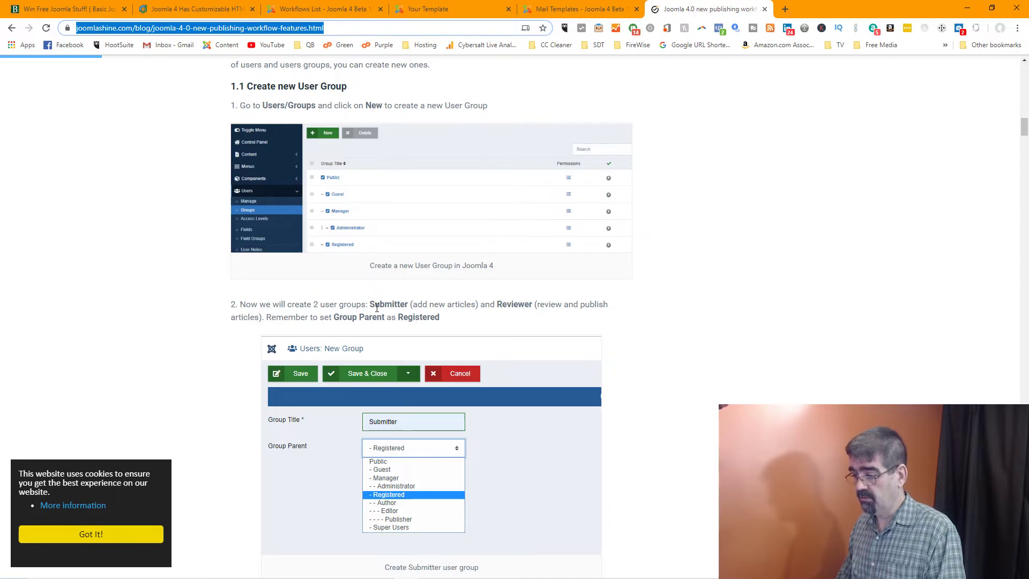
scroll(377, 308, "down", 7)
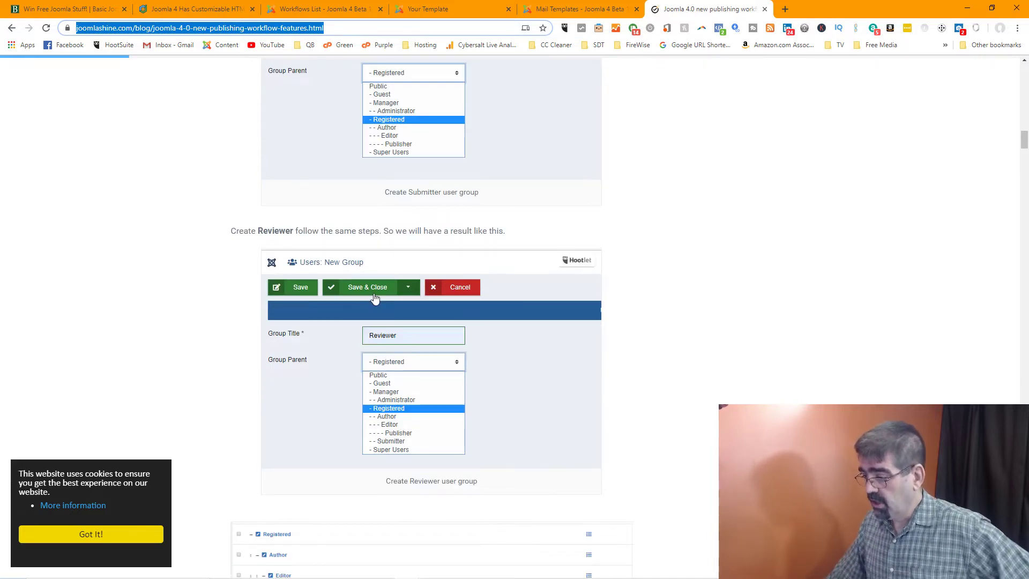
scroll(375, 298, "down", 1)
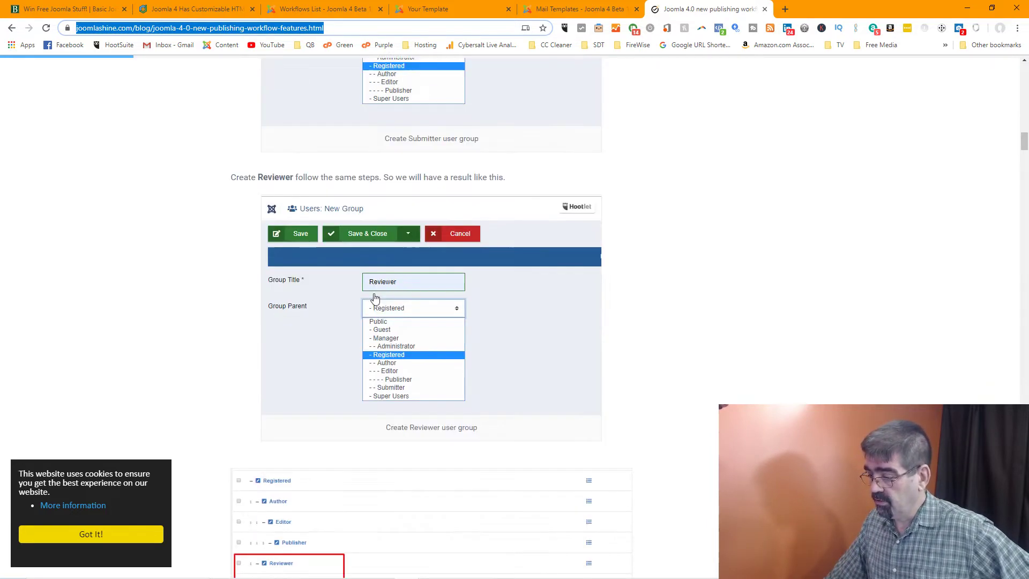
scroll(375, 298, "down", 5)
scroll(375, 298, "down", 2)
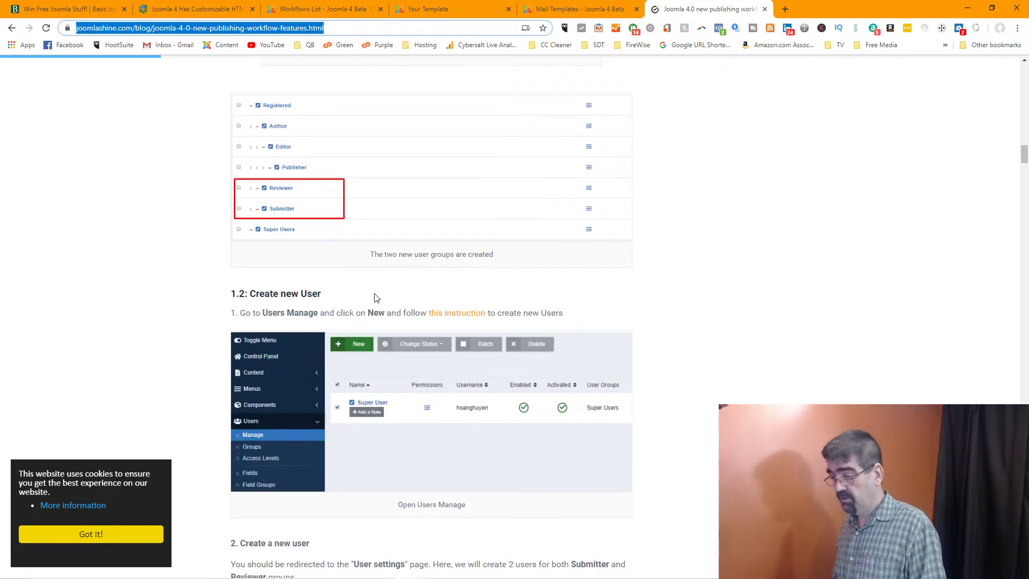
scroll(450, 321, "down", 3)
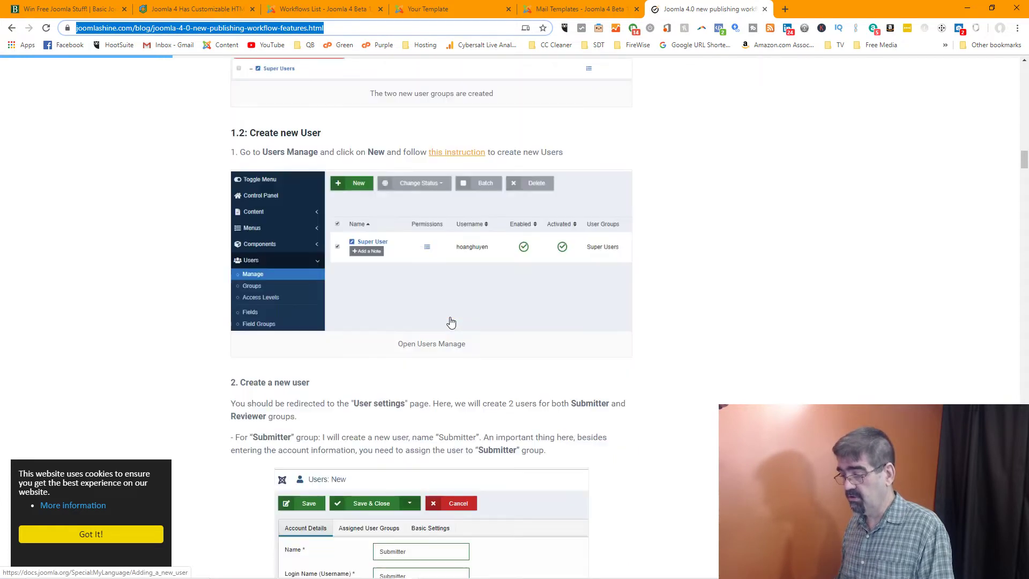
scroll(450, 322, "down", 2)
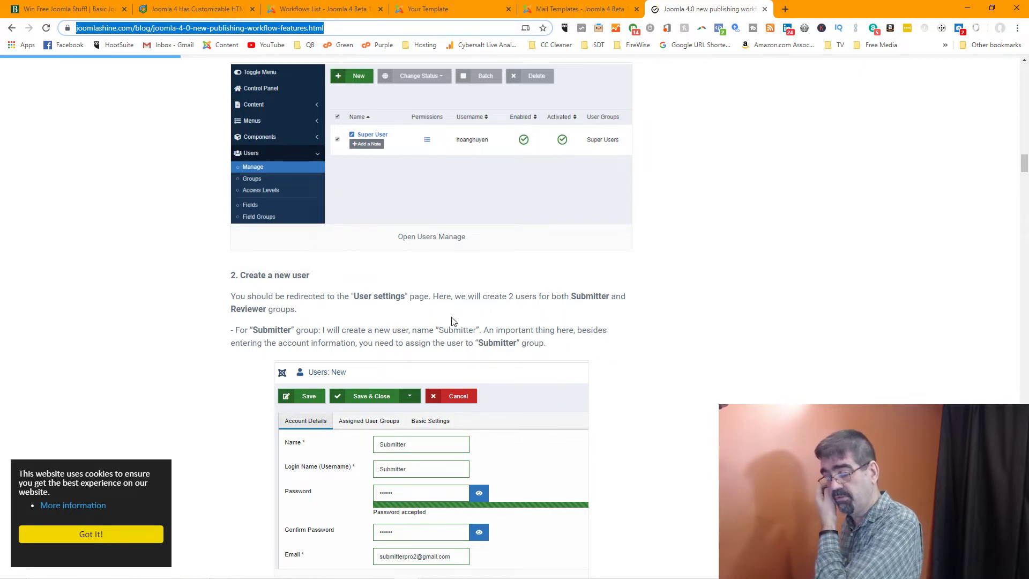
scroll(454, 321, "down", 1)
scroll(453, 321, "down", 3)
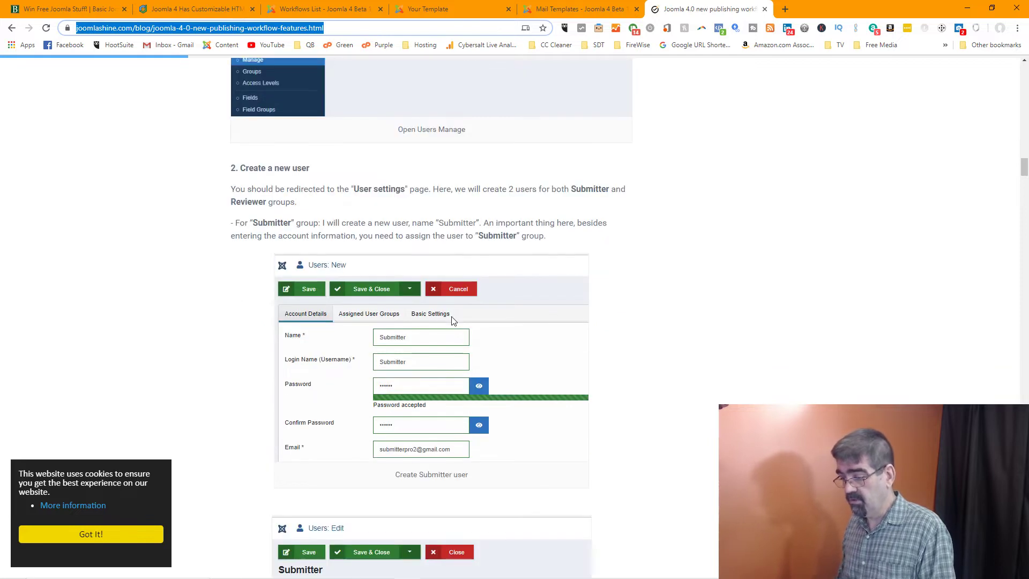
scroll(453, 321, "down", 4)
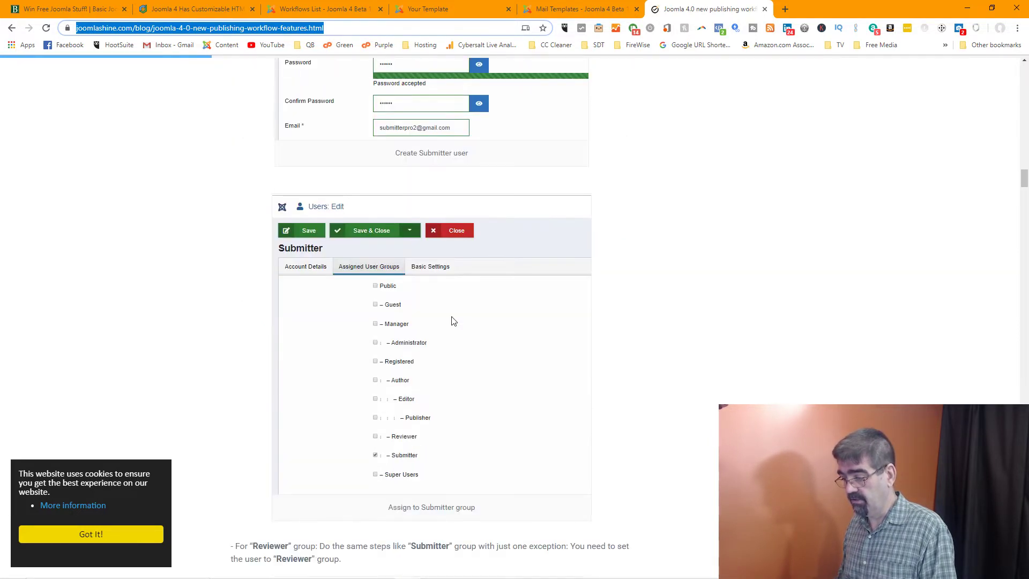
scroll(453, 321, "down", 2)
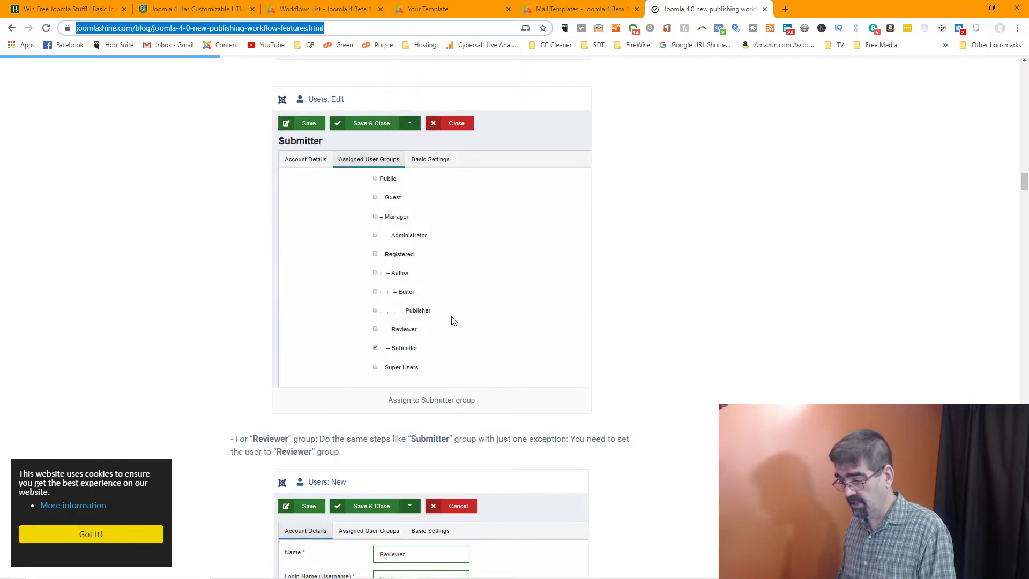
scroll(454, 321, "down", 5)
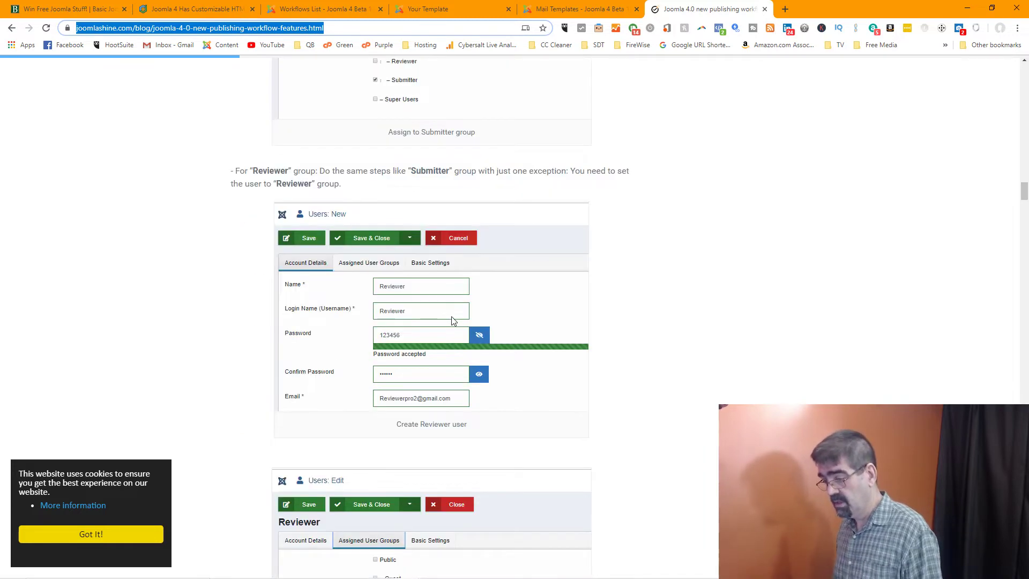
scroll(452, 322, "down", 3)
scroll(453, 321, "up", 3)
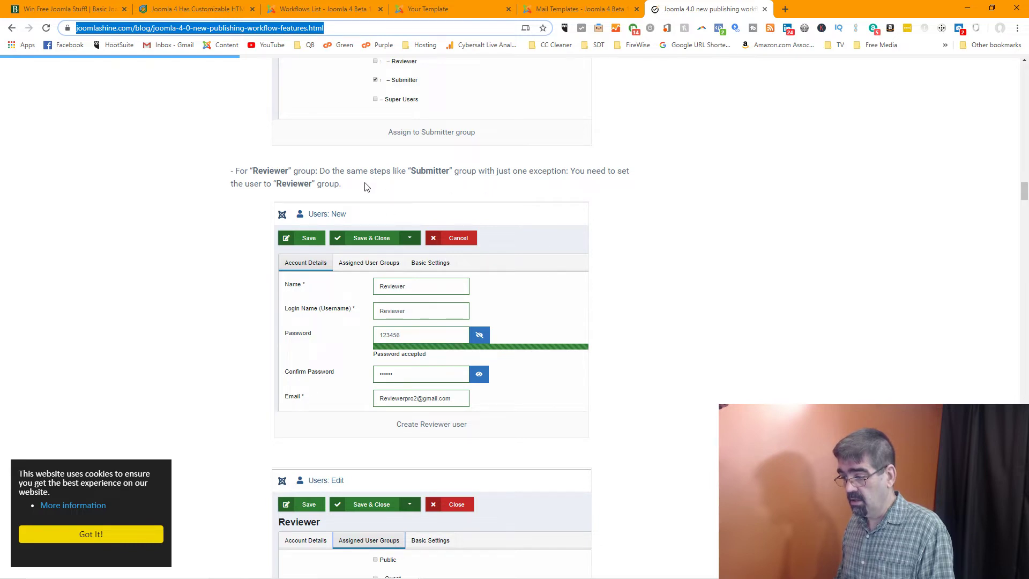
scroll(365, 186, "down", 9)
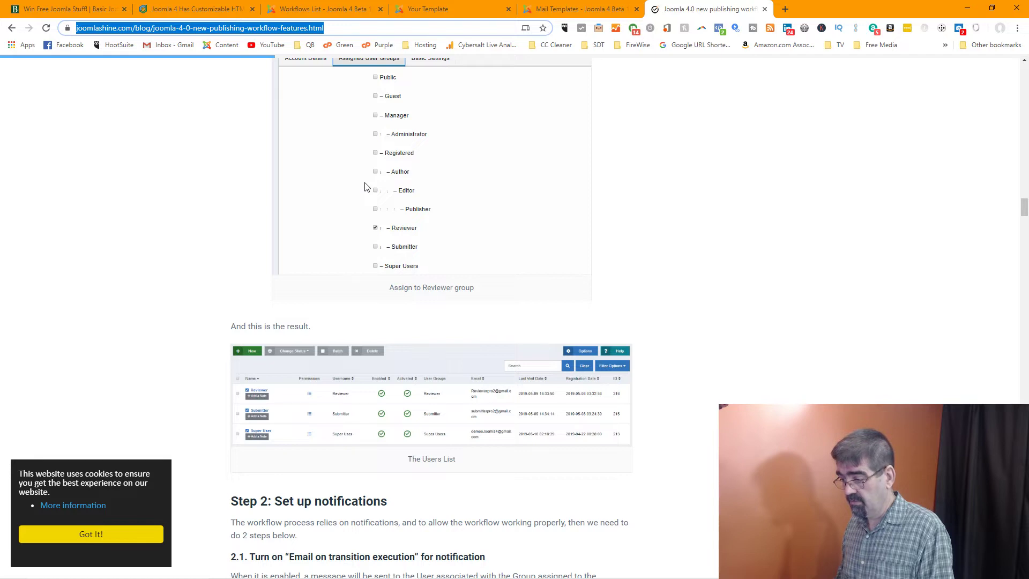
scroll(365, 186, "down", 4)
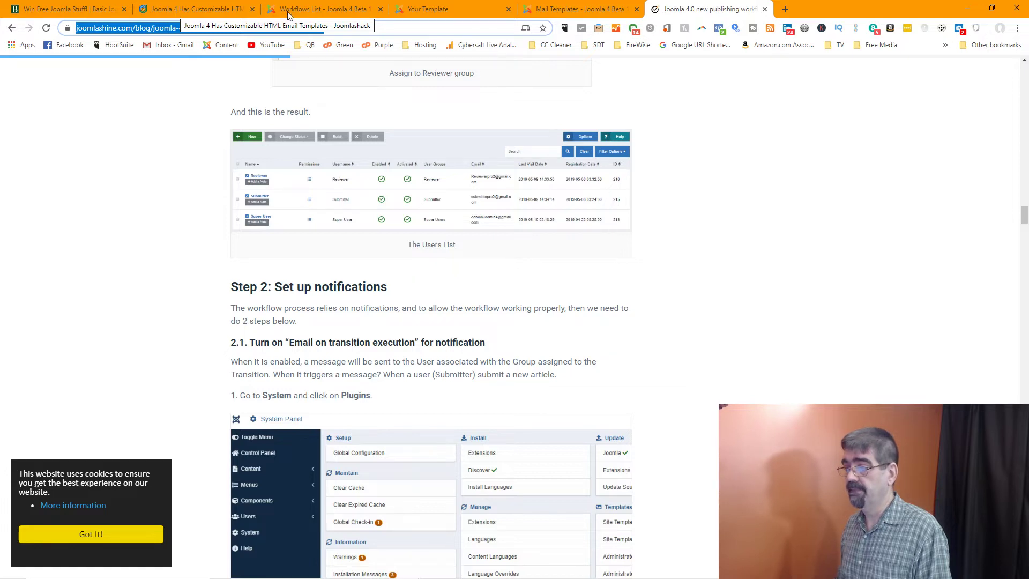
Play the 'Joomla! 4.0 - new publishing workflow' talk, pause at 0:24, and return to the JoomlaShine guide
left_click(322, 10)
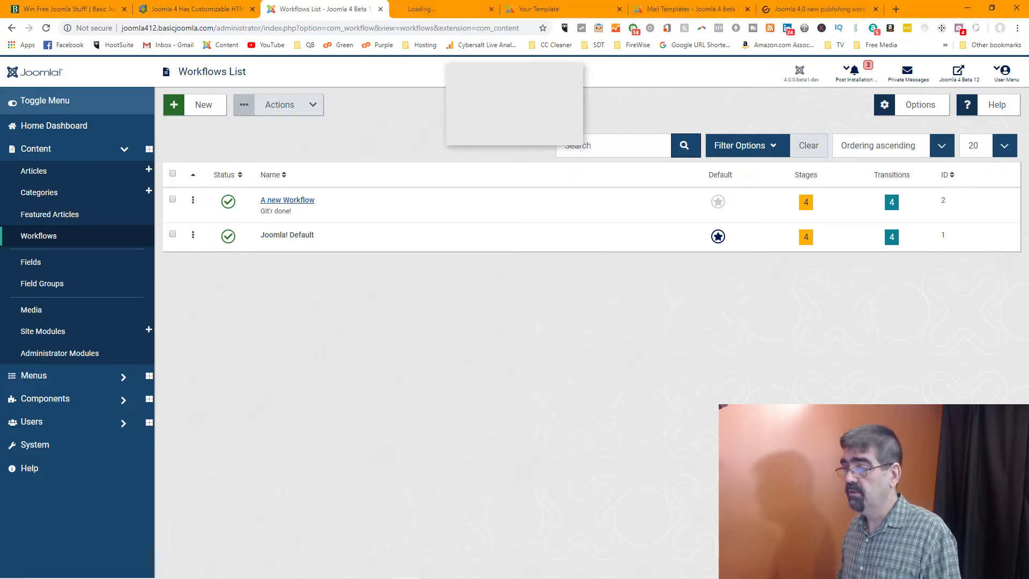
left_click(449, 10)
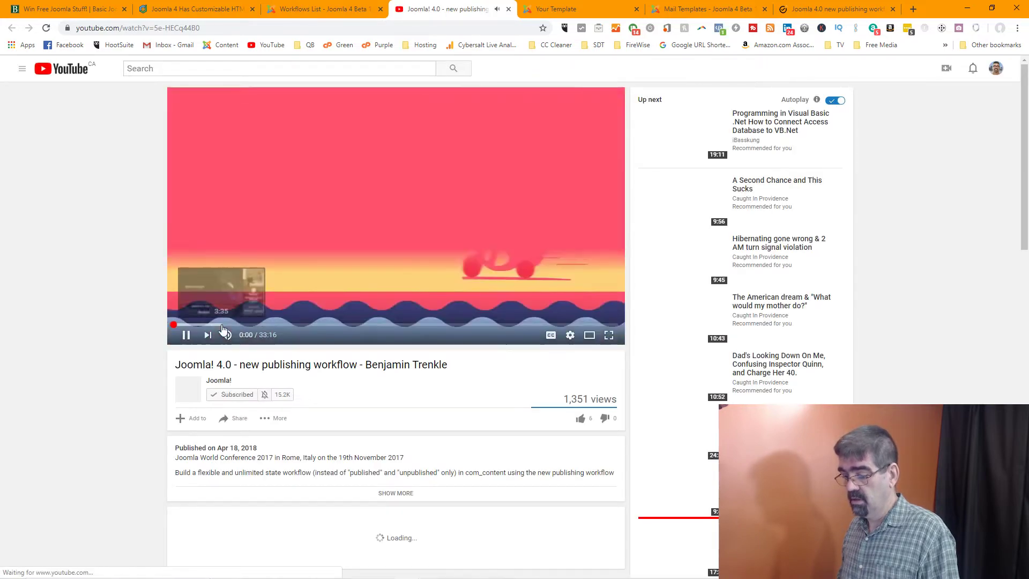
left_click(226, 335)
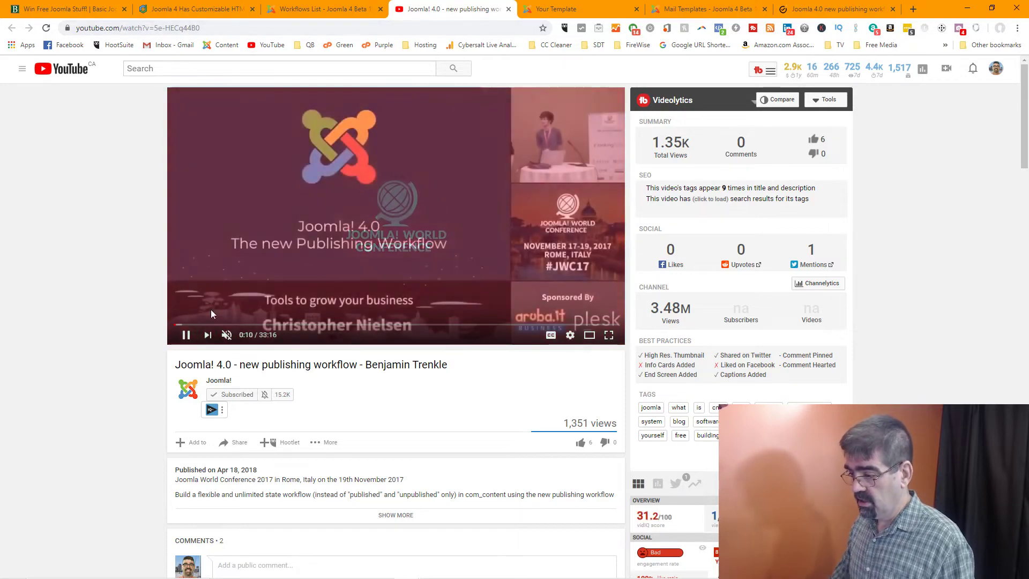
left_click(227, 335)
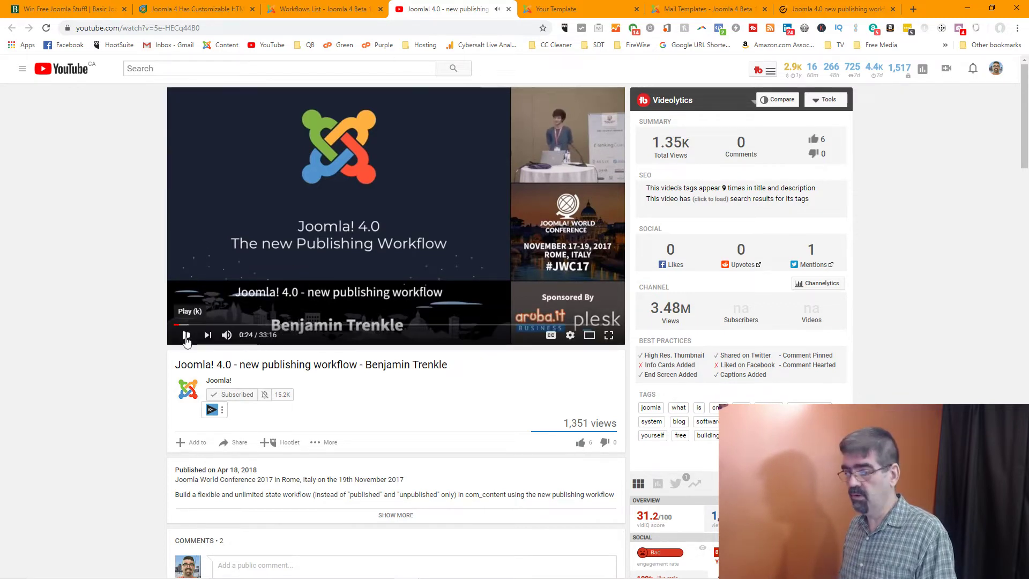
left_click(186, 335)
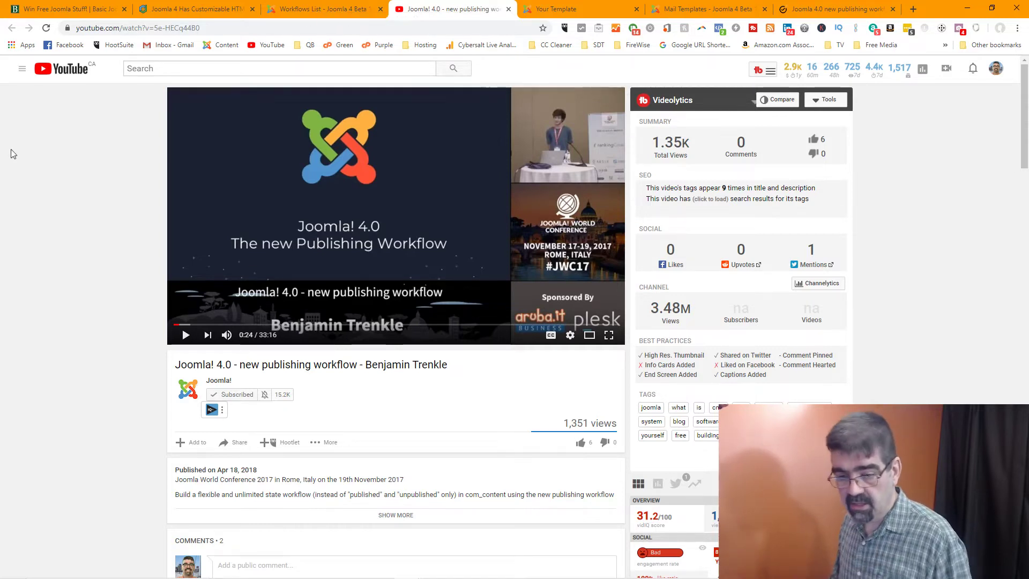
left_click(314, 25)
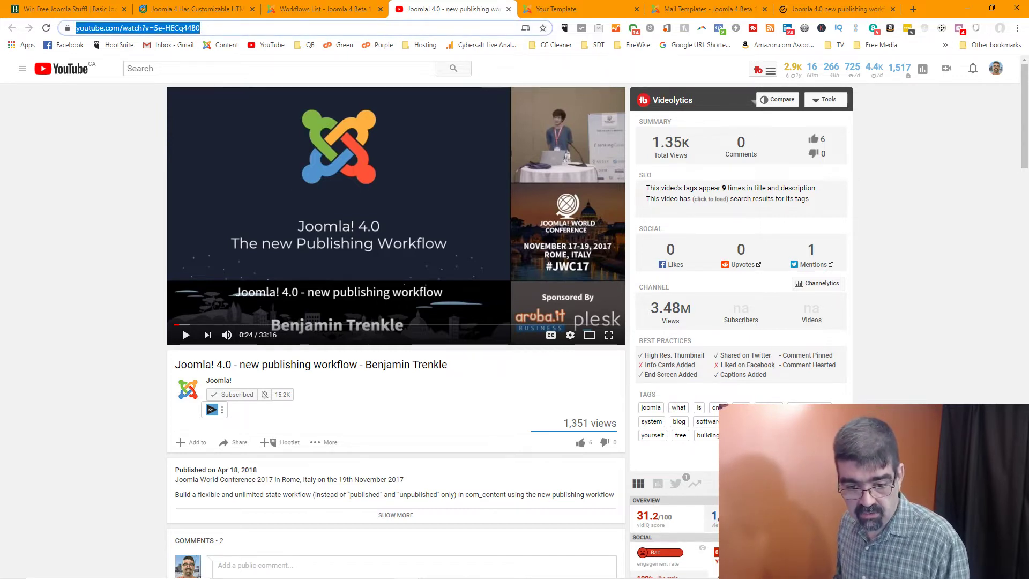
key("alt+Tab")
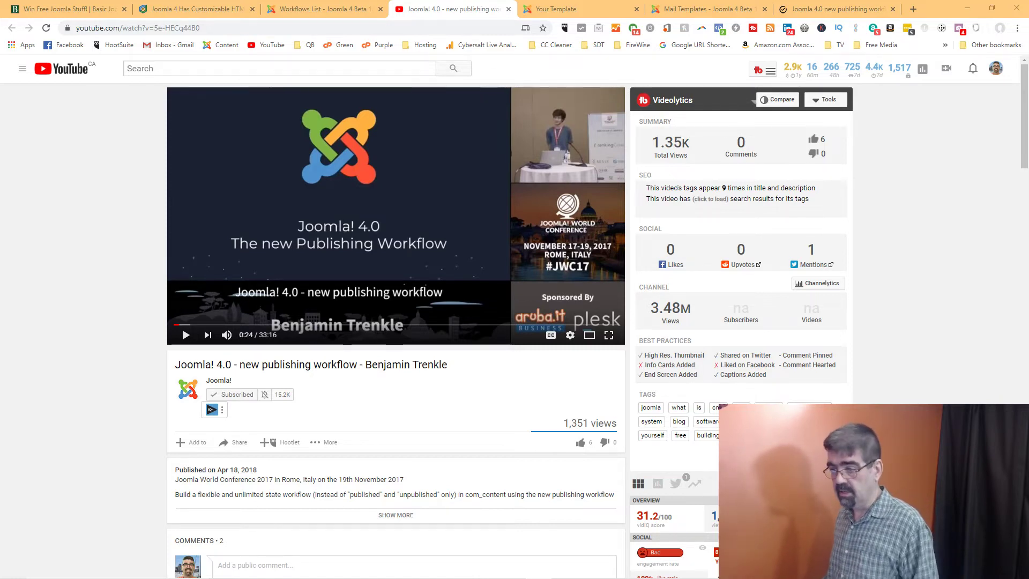
left_click(820, 10)
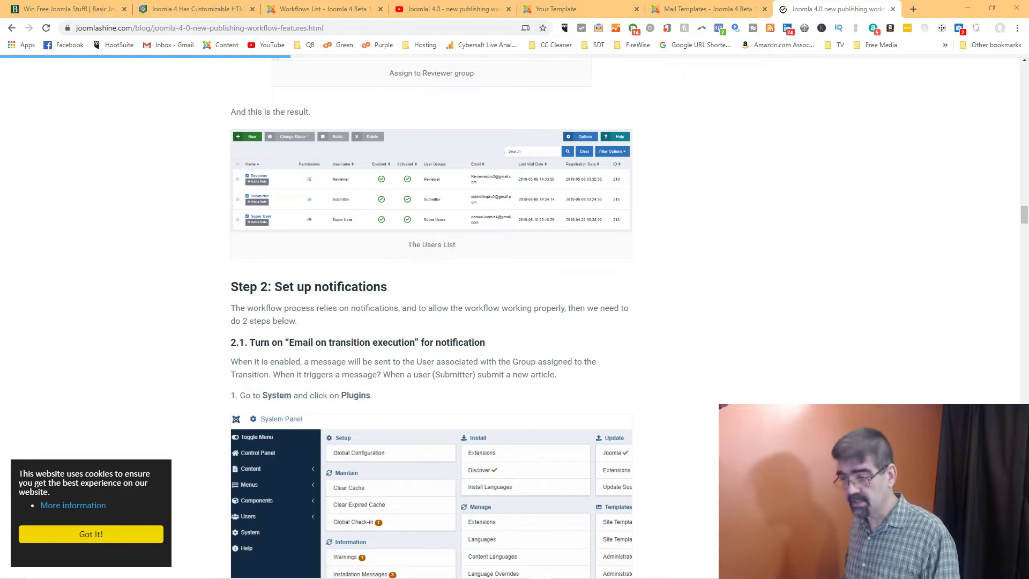
From the admin tab, go to Users > Manage and start a New user
left_click(324, 11)
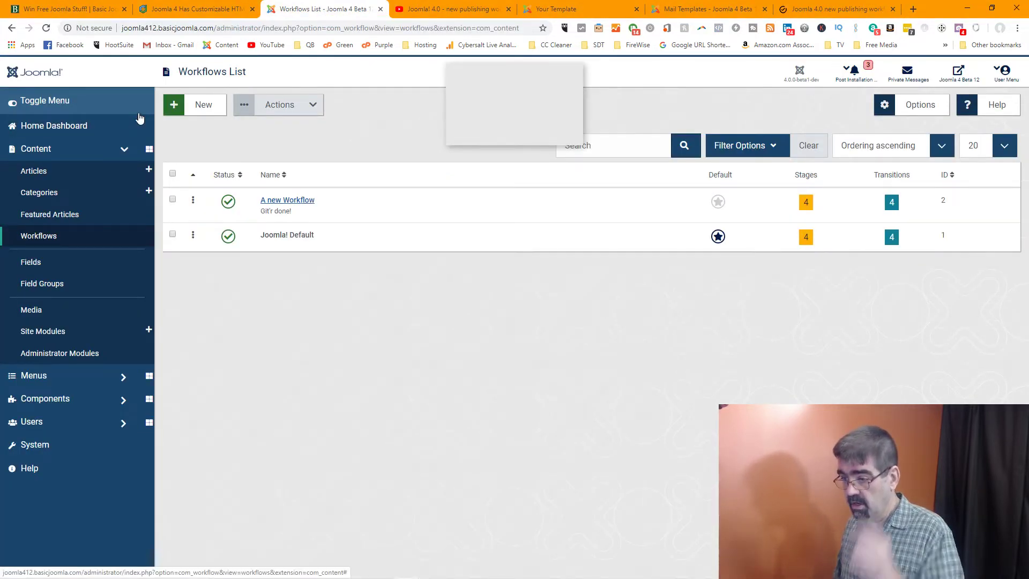
left_click(60, 428)
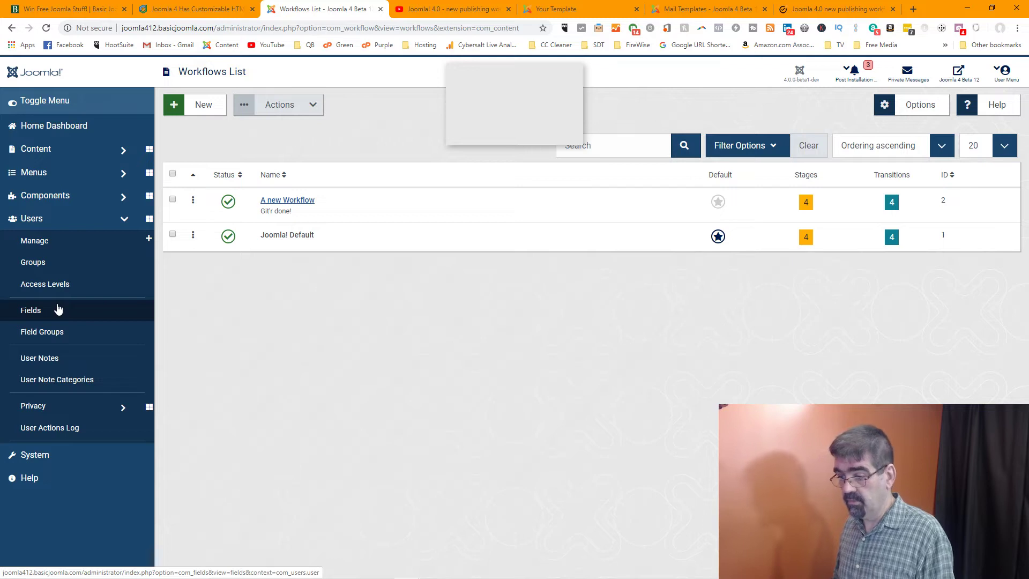
left_click(56, 242)
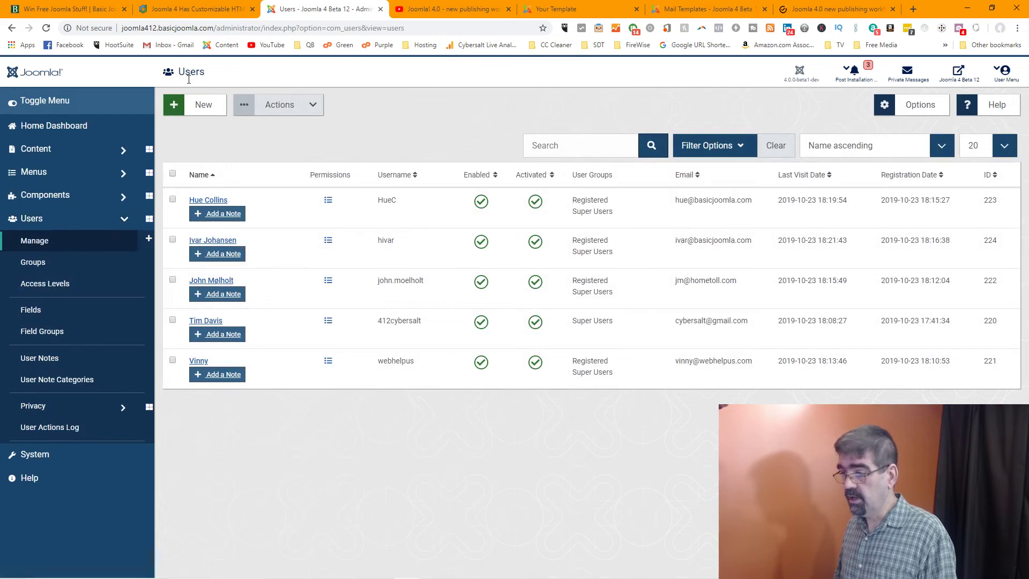
left_click(204, 110)
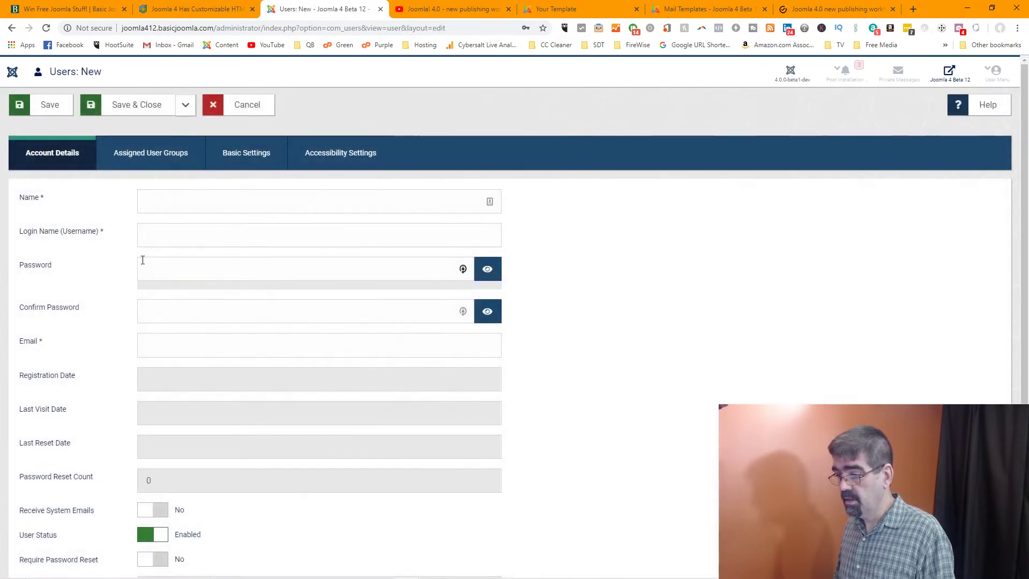
Fill in the new user's name, username and matching password
left_click(160, 203)
type("US")
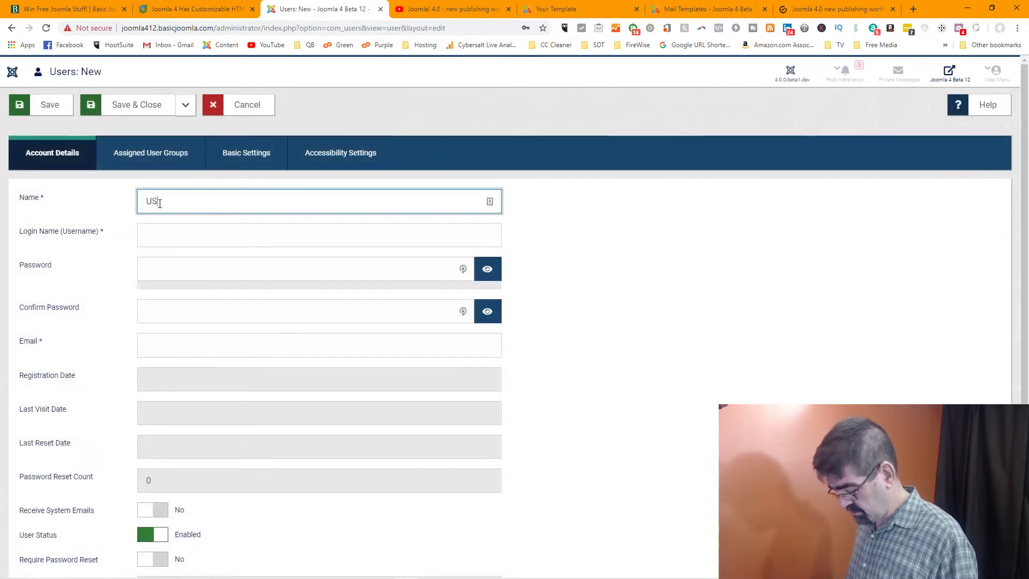
type("er 1")
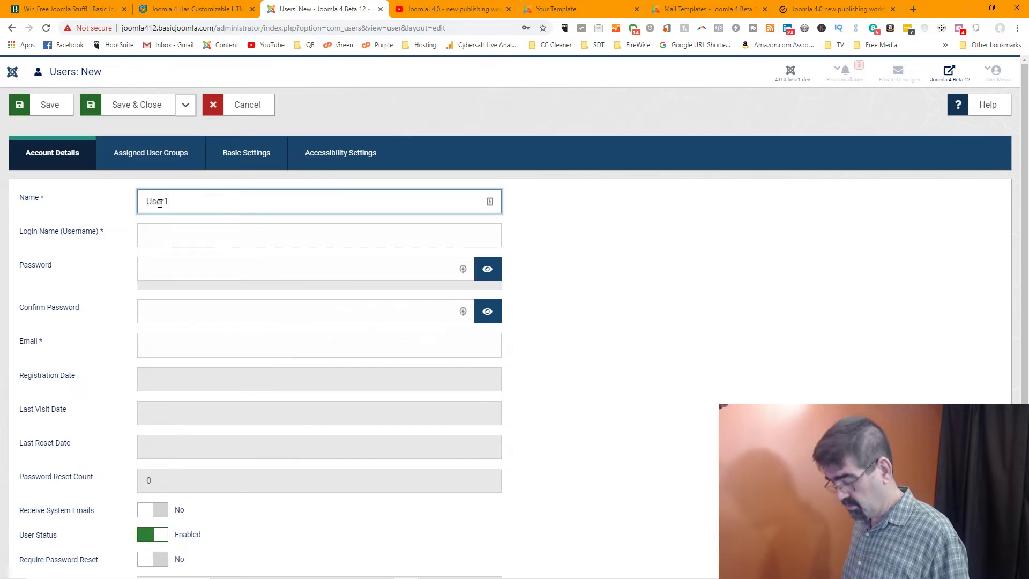
key("Tab")
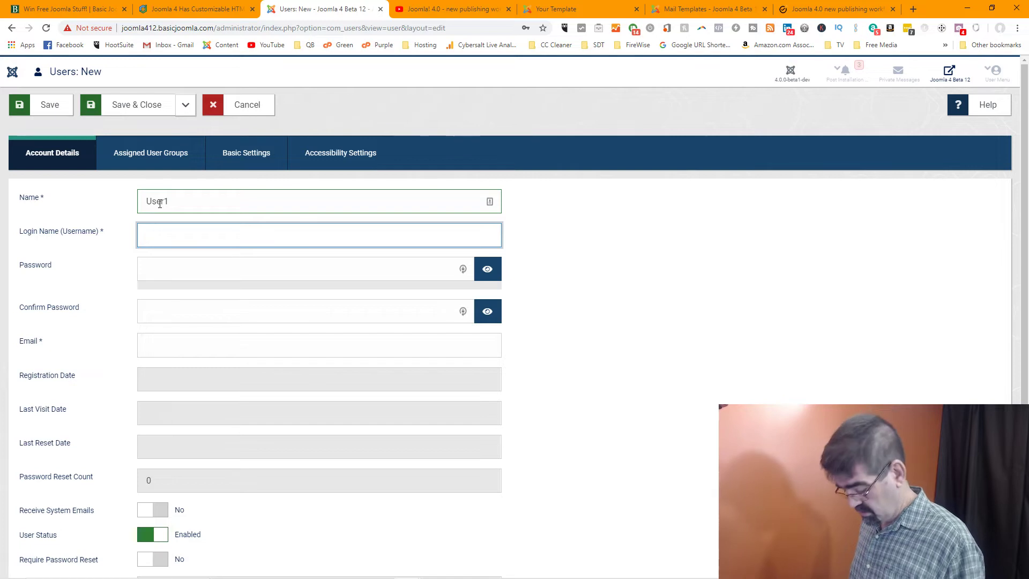
type("user1")
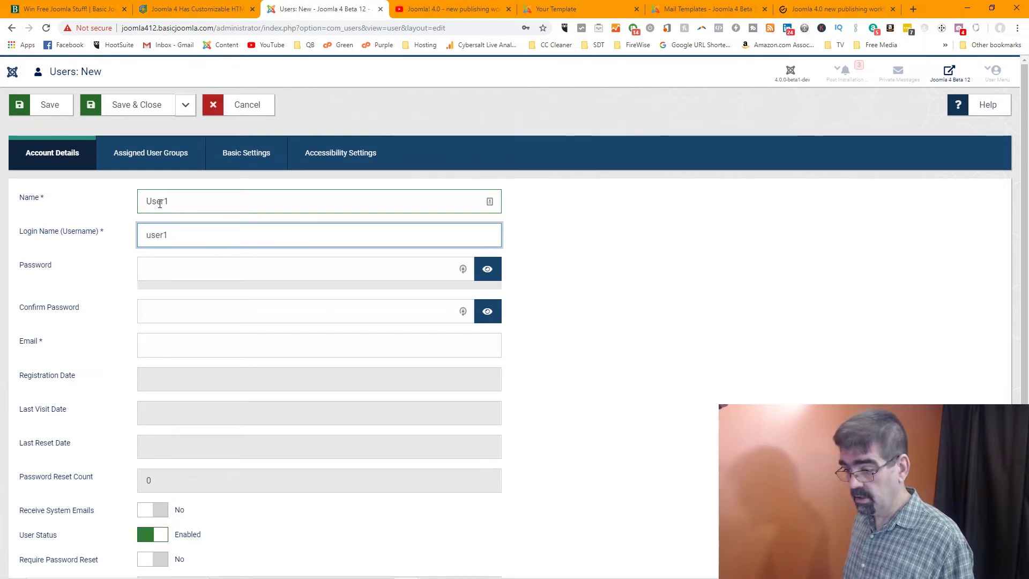
key("Tab")
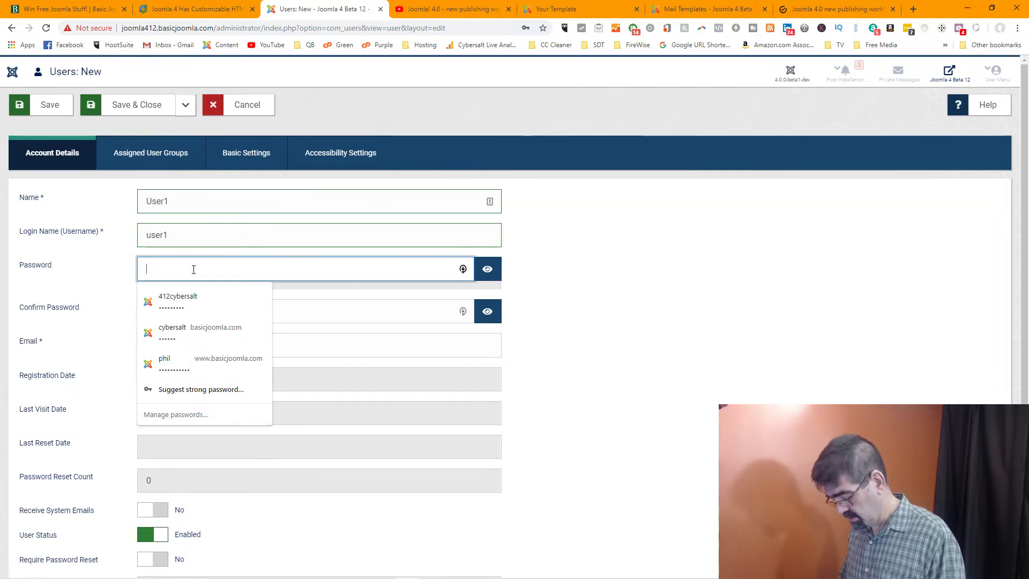
type("•••")
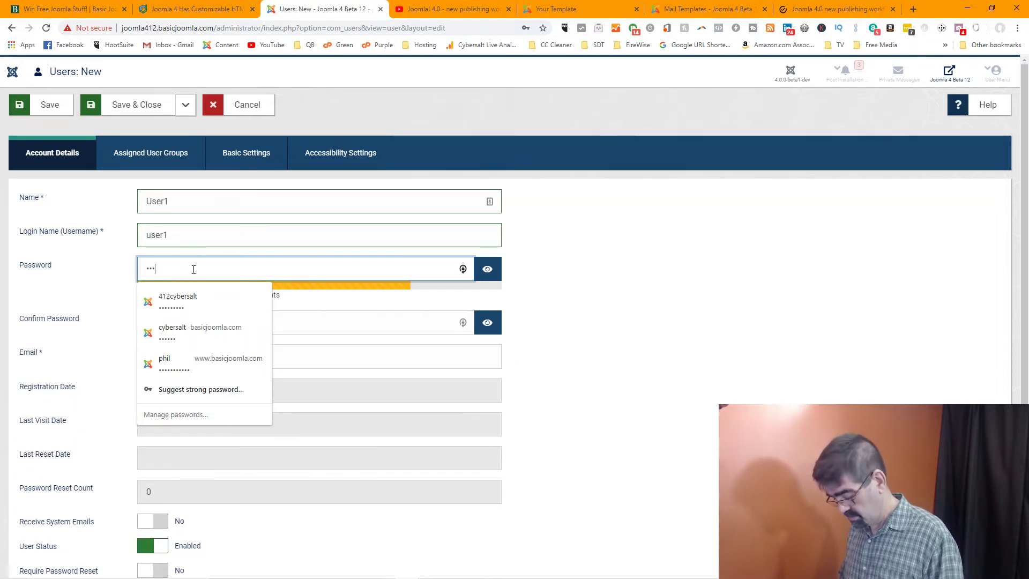
type("••")
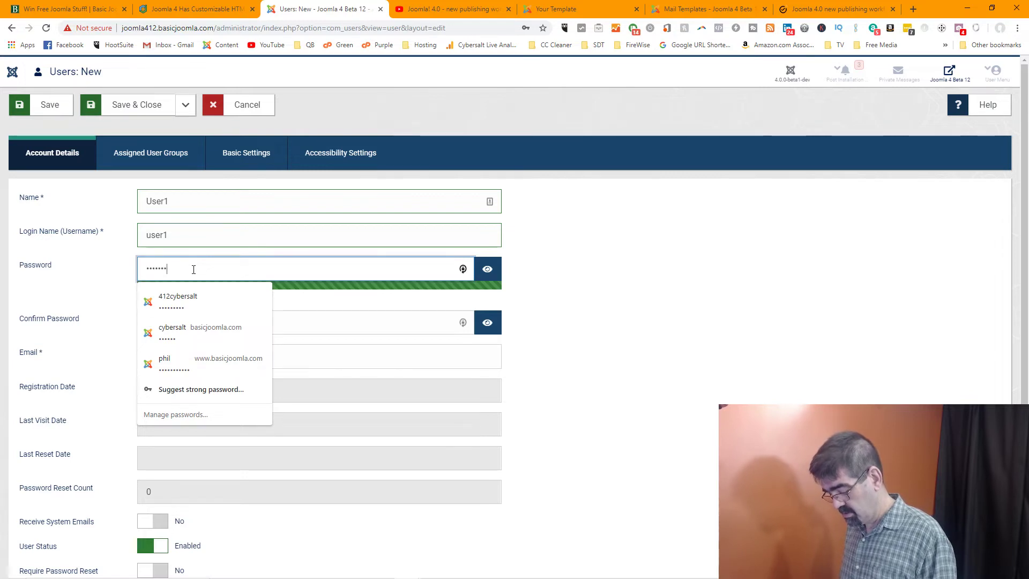
key("Tab")
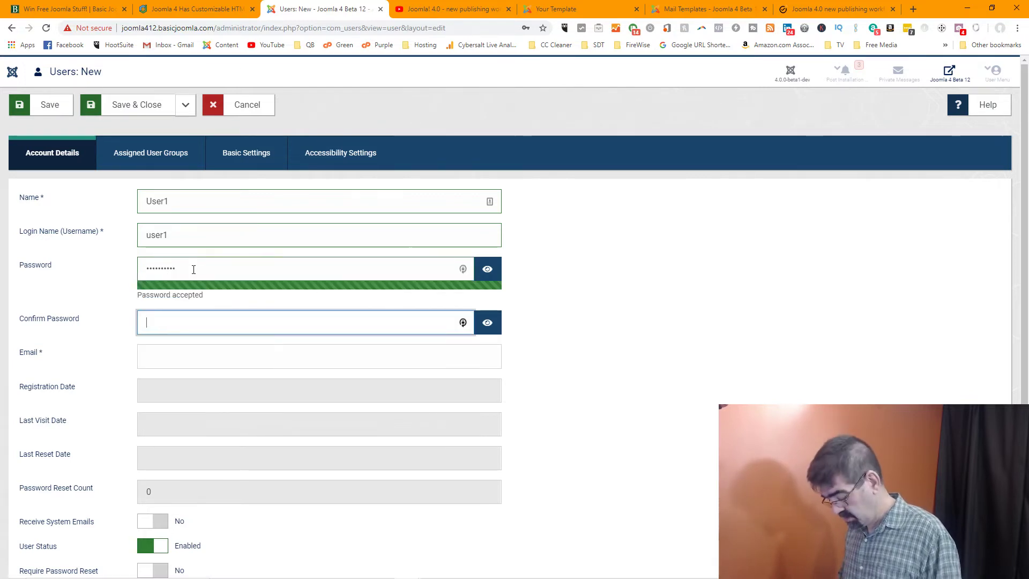
type("••••••••••")
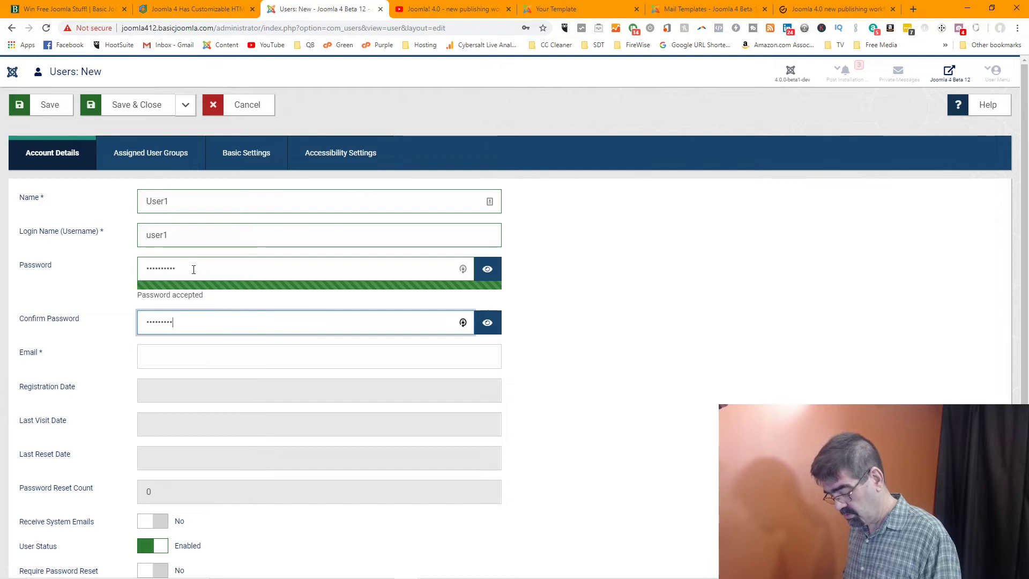
Enter the user's e-mail address, pasting the username as its local part
left_click(211, 363)
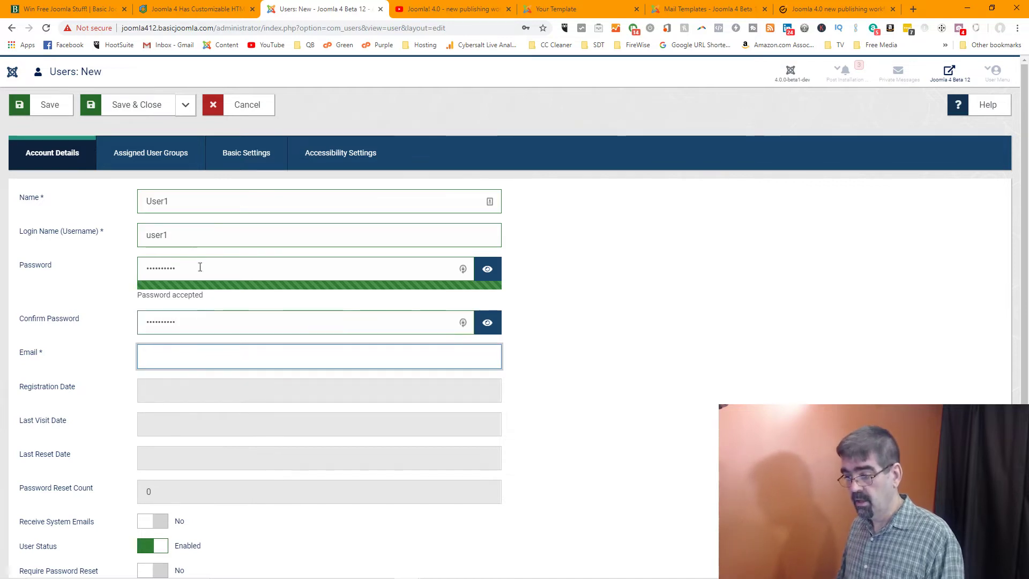
left_click_drag(170, 236, 100, 237)
key("ctrl+c")
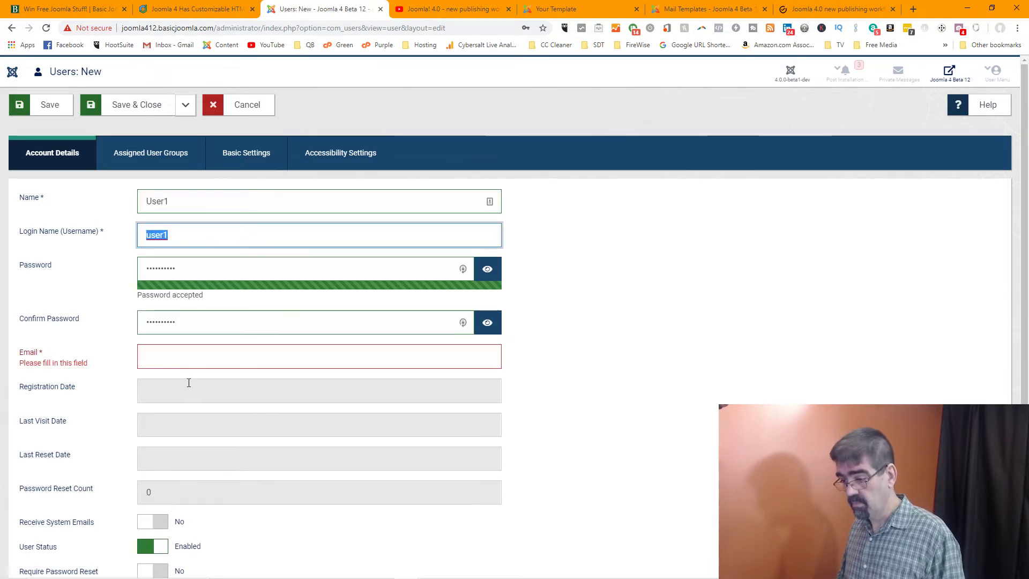
left_click(177, 360)
key("ctrl+v")
type("@")
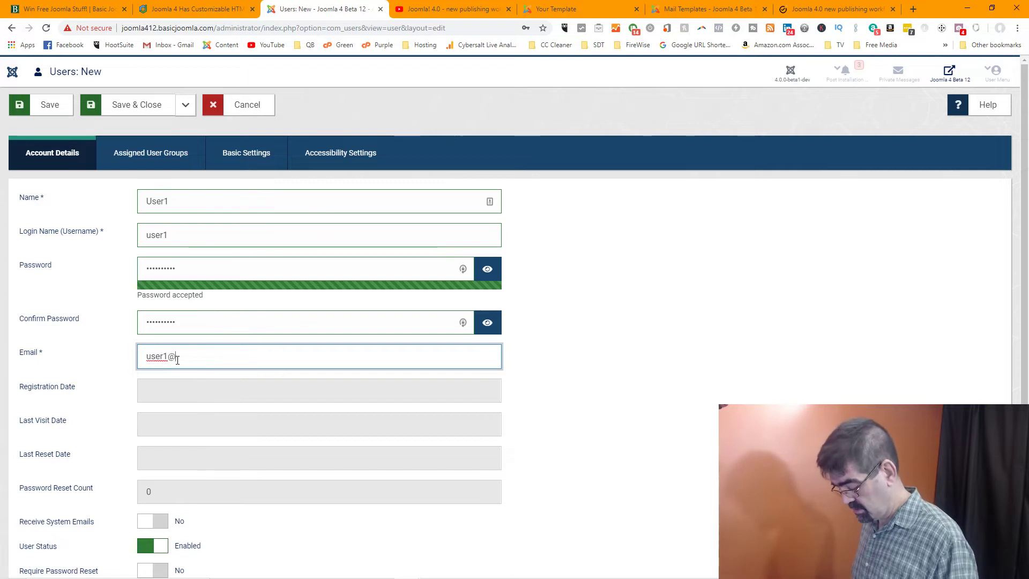
type("basicjomla")
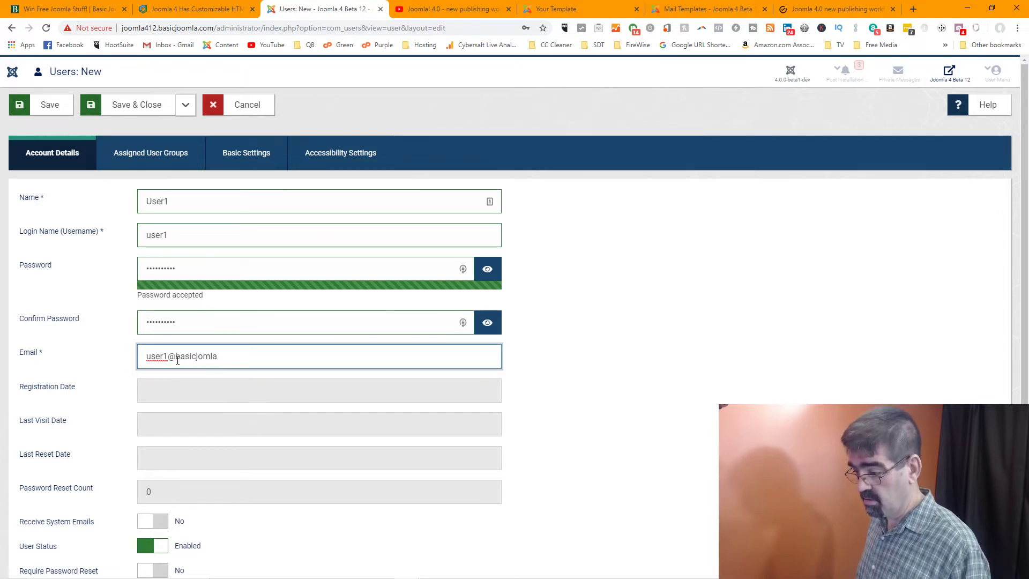
key("BackSpace")
key("BackSpace")
key("BackSpace")
type("omla.c")
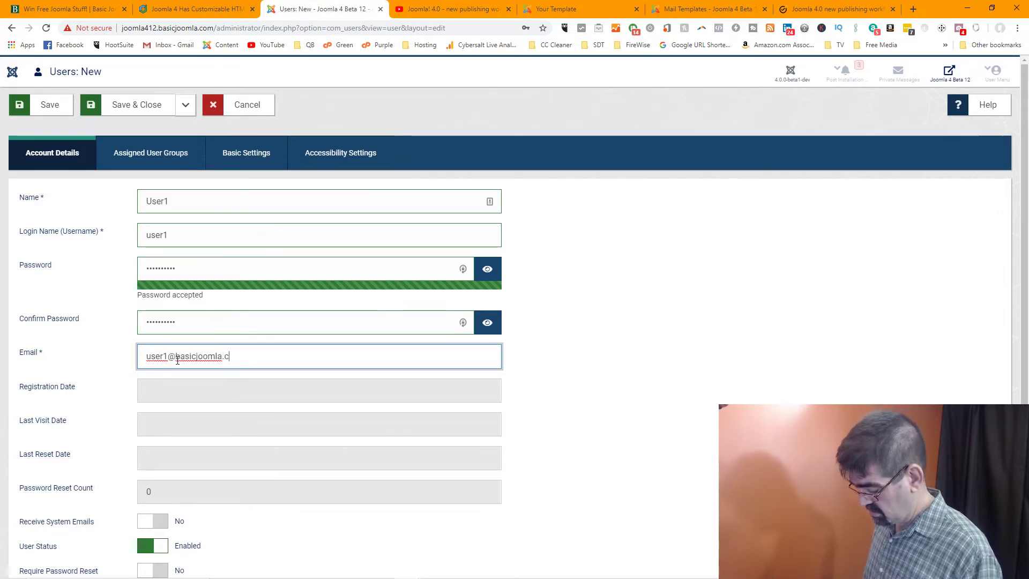
type("om")
scroll(204, 362, "down", 3)
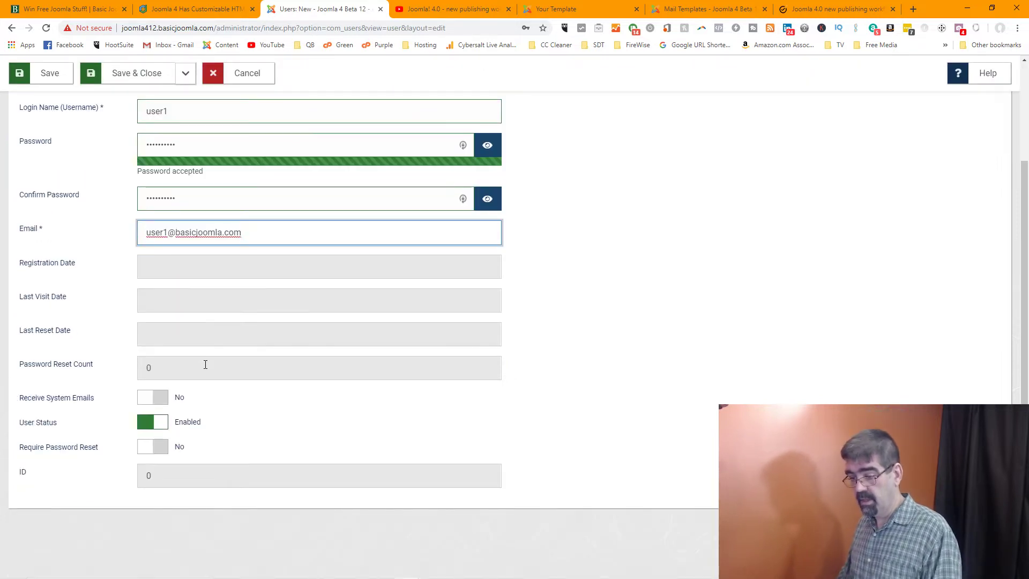
scroll(205, 364, "up", 3)
Assign the user to the Author group and save with Save & New
left_click(141, 161)
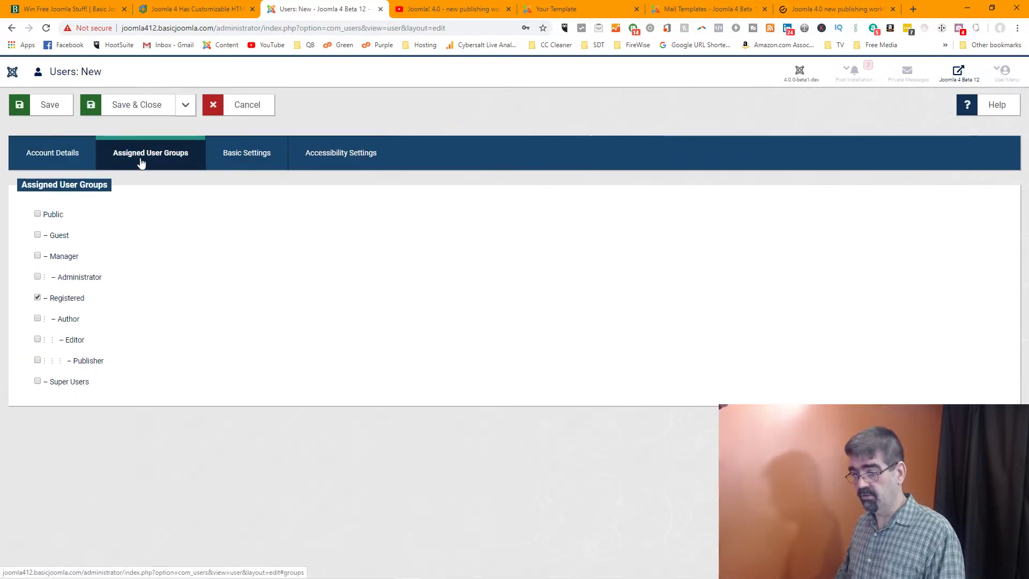
left_click(38, 318)
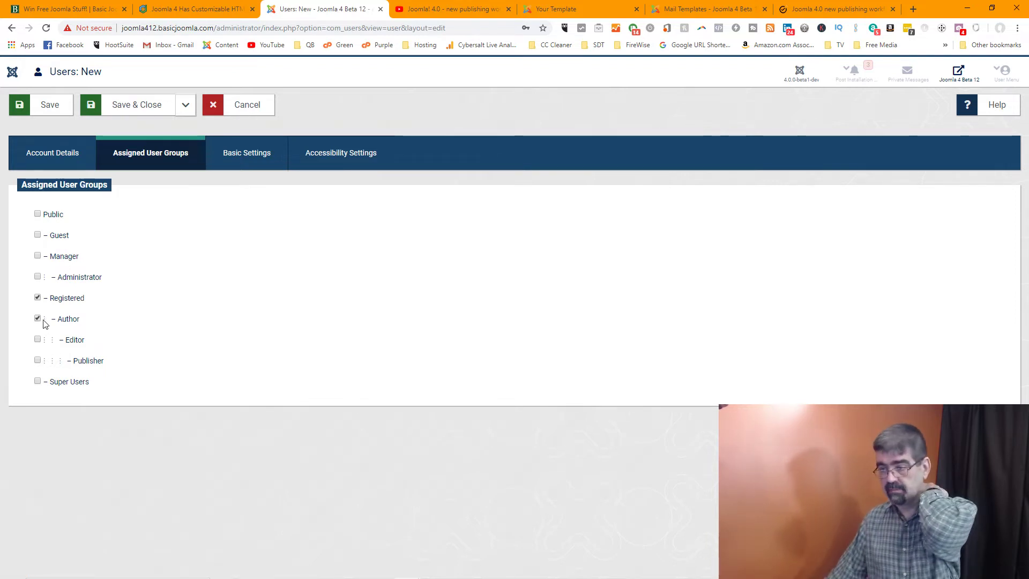
left_click(16, 160)
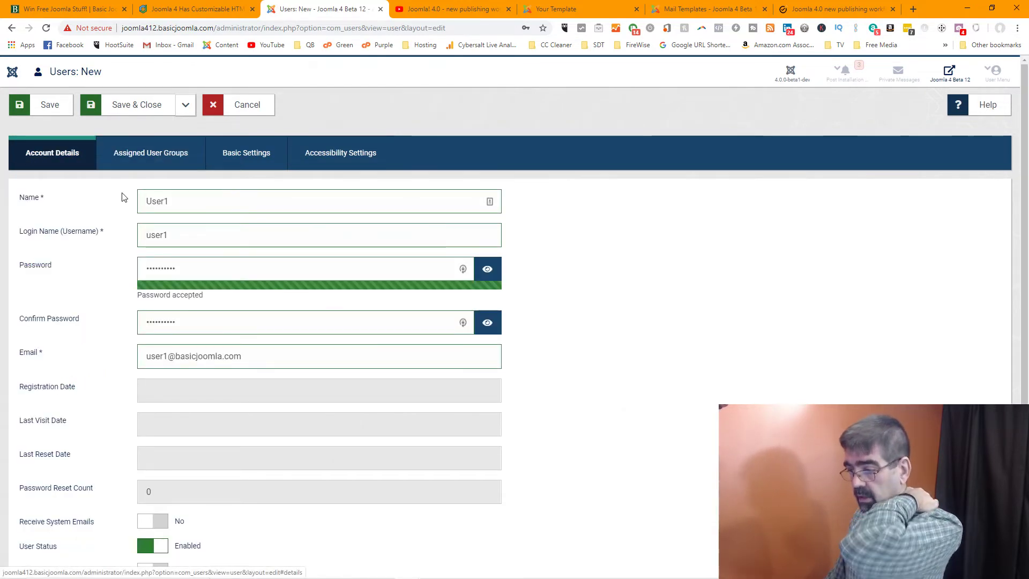
left_click(199, 203)
double_click(199, 204)
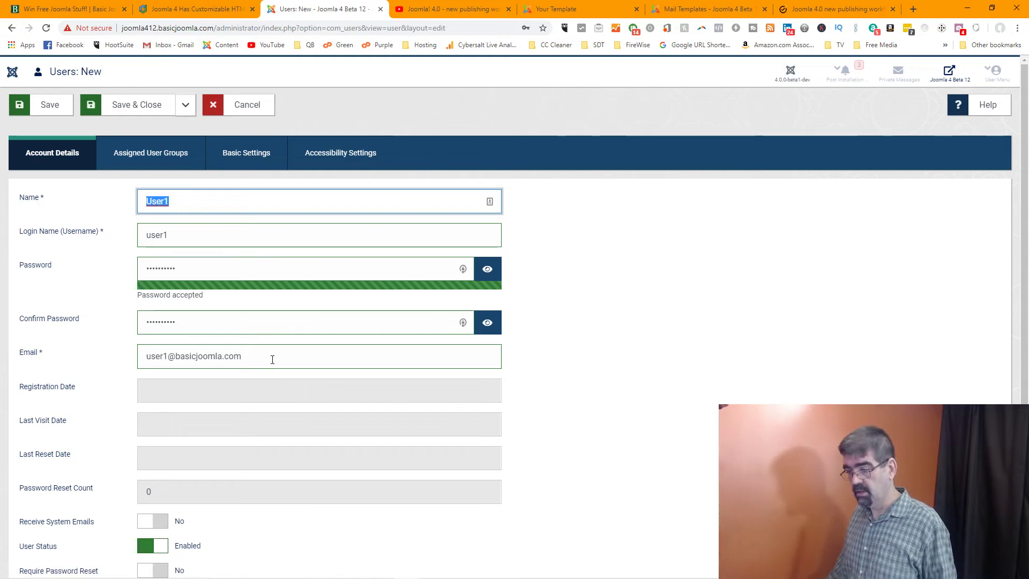
left_click_drag(271, 357, 124, 357)
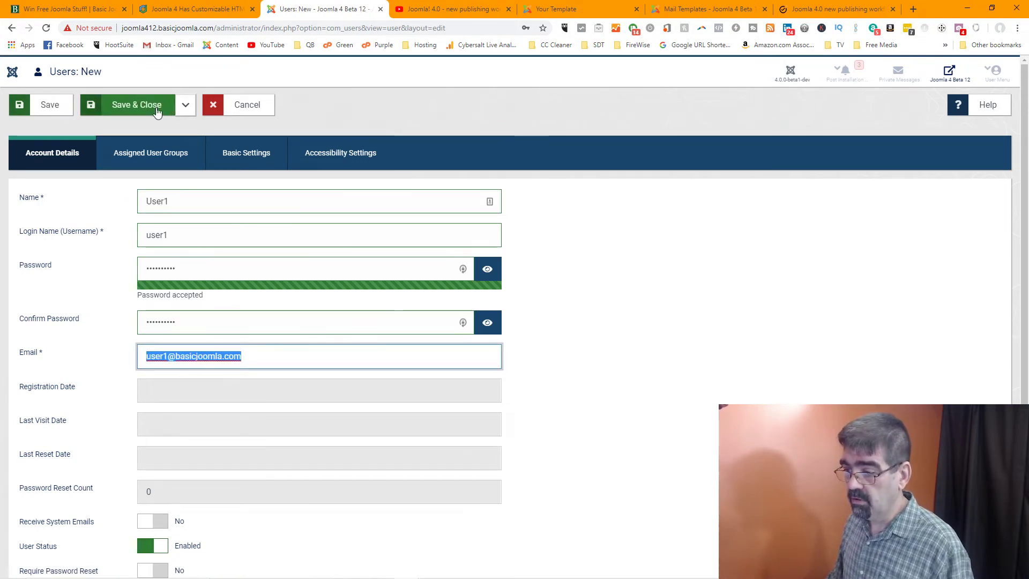
left_click(185, 108)
left_click(185, 107)
left_click(185, 107)
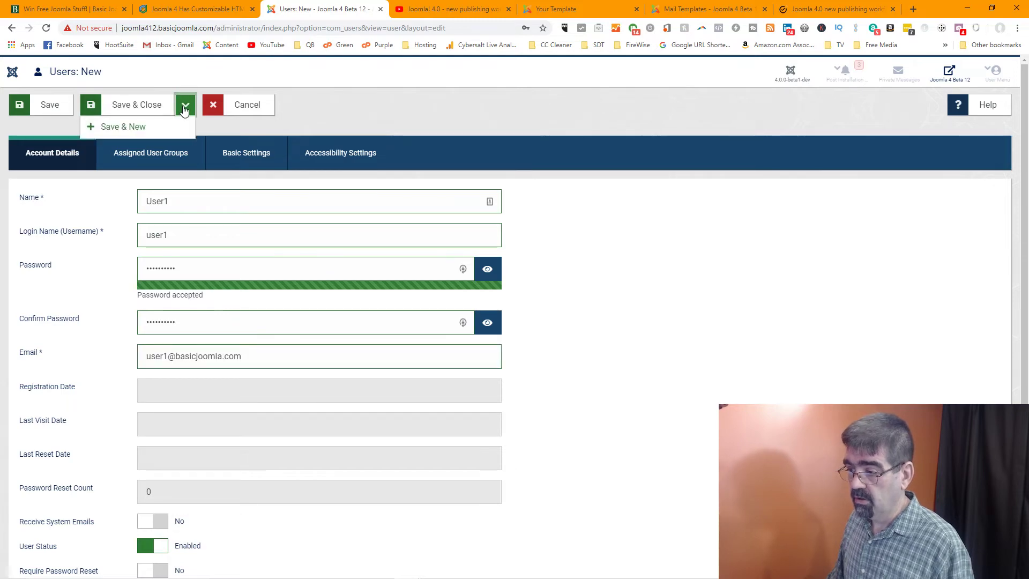
left_click(135, 129)
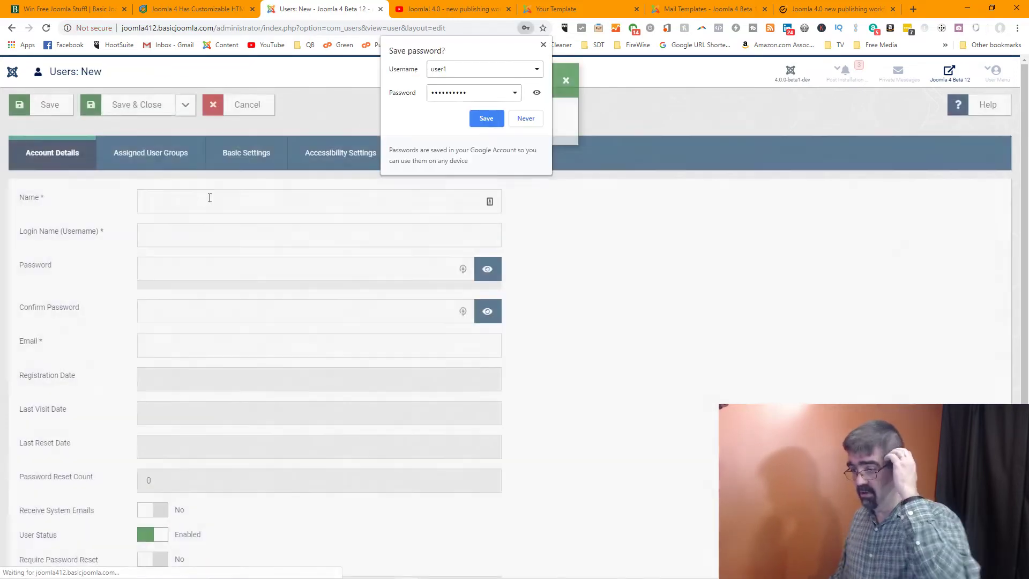
Enter user2 as the name and login name, then type and confirm a password
left_click(208, 199)
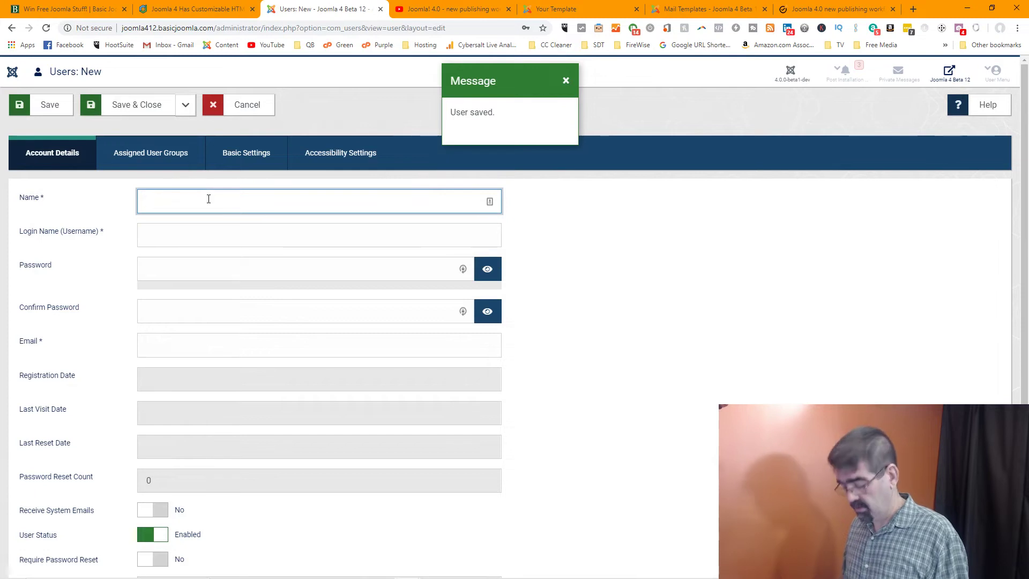
type("user2")
key("Tab")
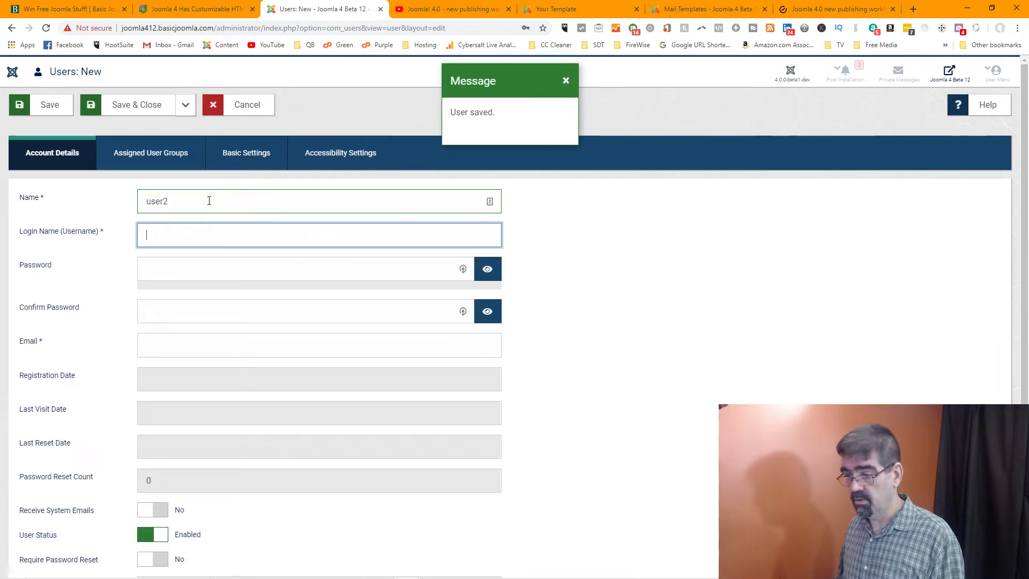
type("user2")
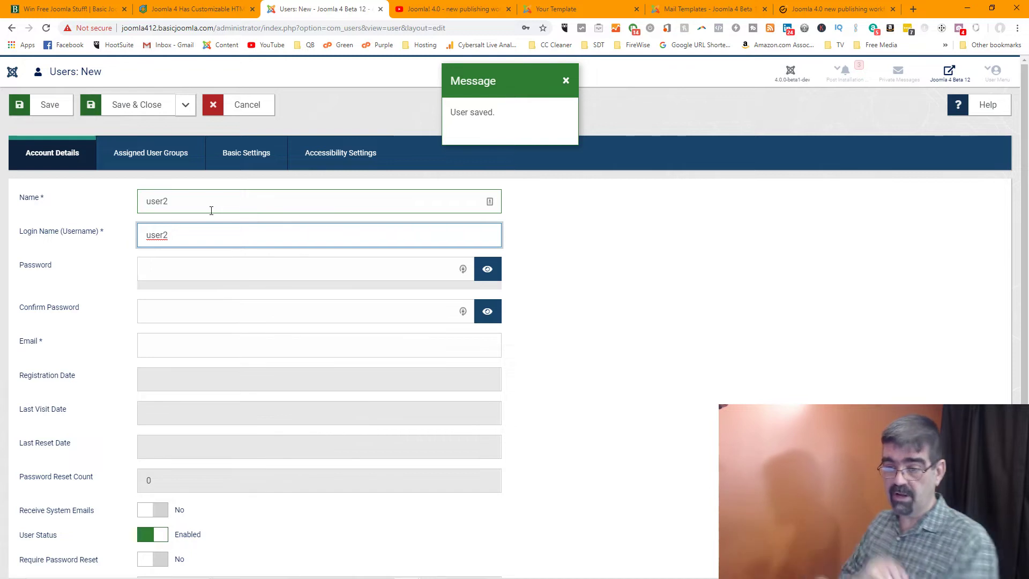
left_click(186, 261)
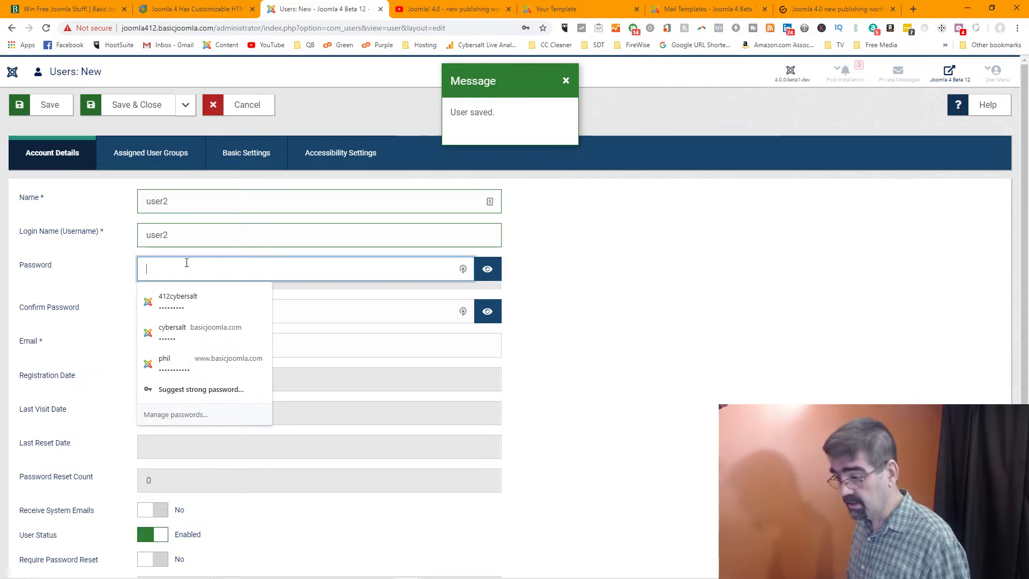
type("23456")
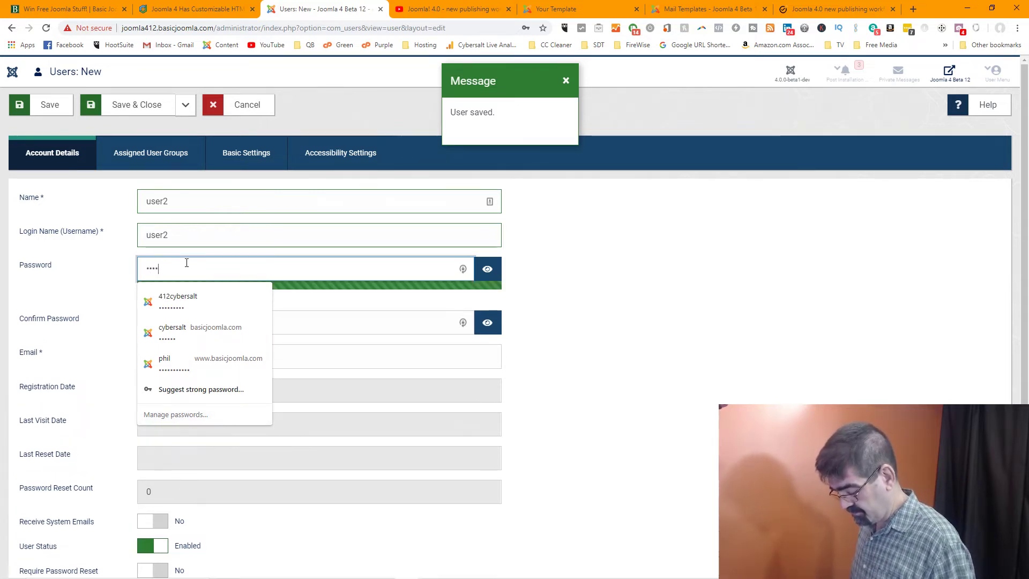
type("7890")
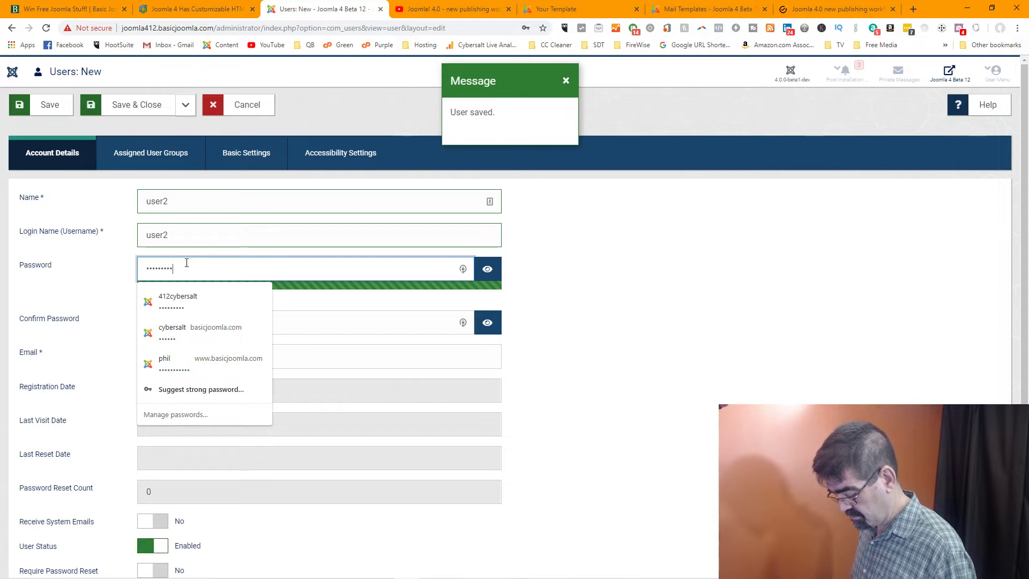
key("Tab")
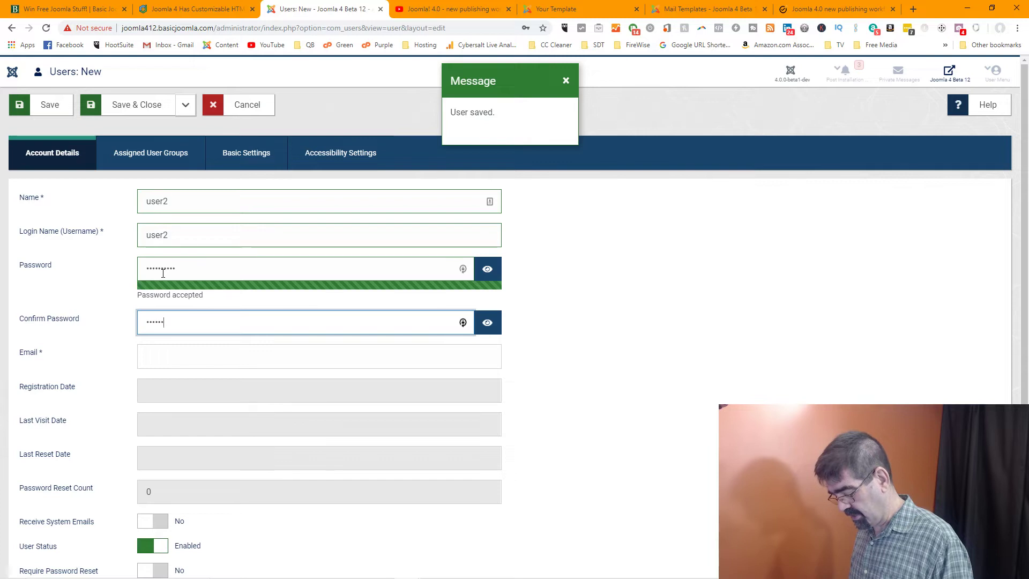
type("••")
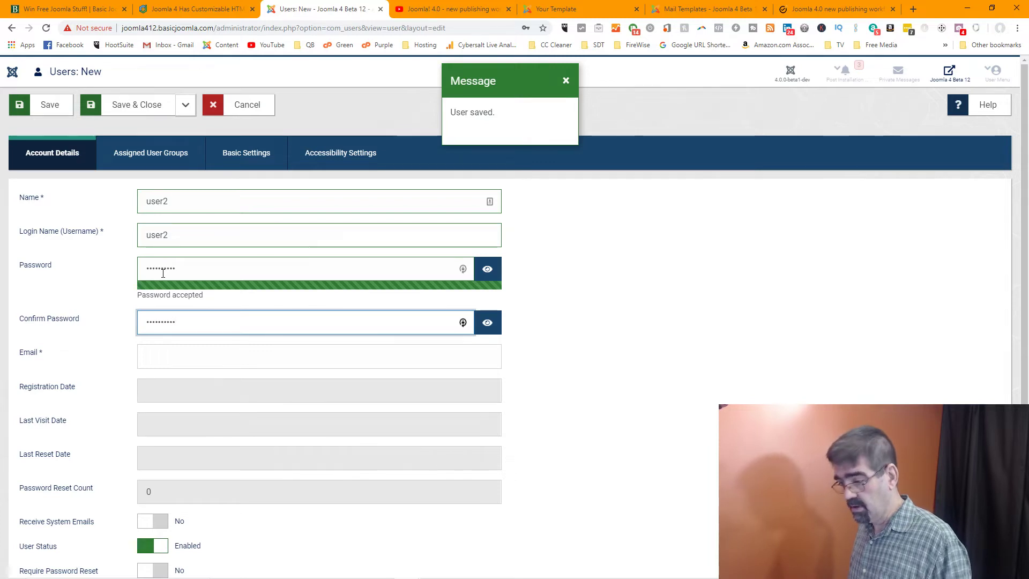
Retype the password to match and fill in the user's e-mail address
left_click(163, 273)
double_click(145, 268)
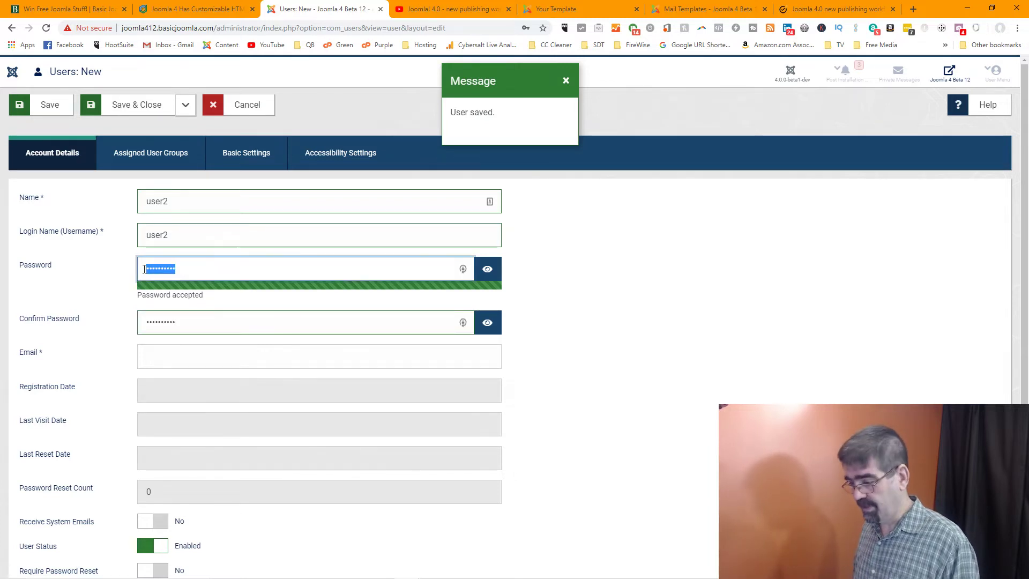
type("••••••")
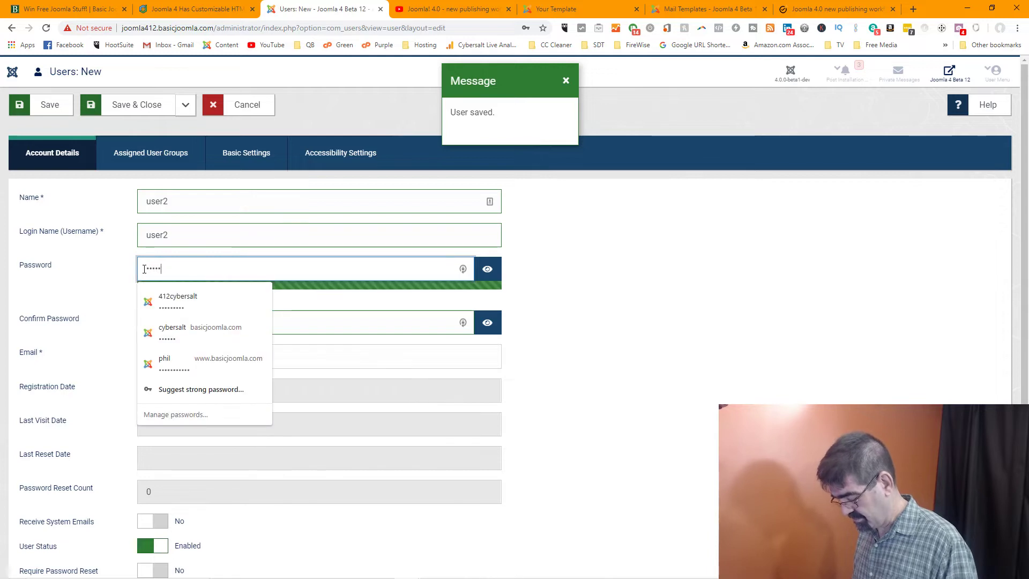
type("••")
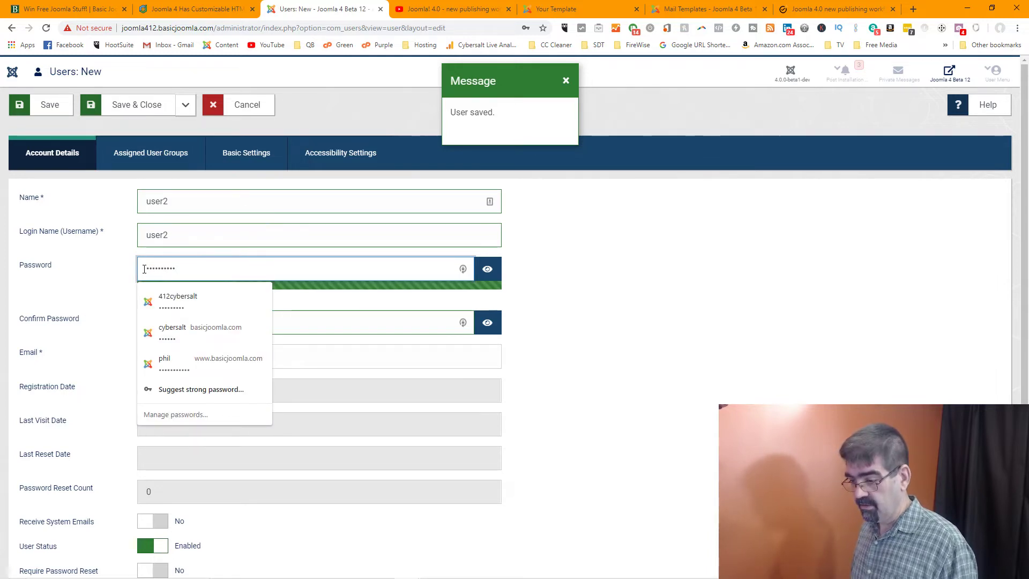
left_click(328, 352)
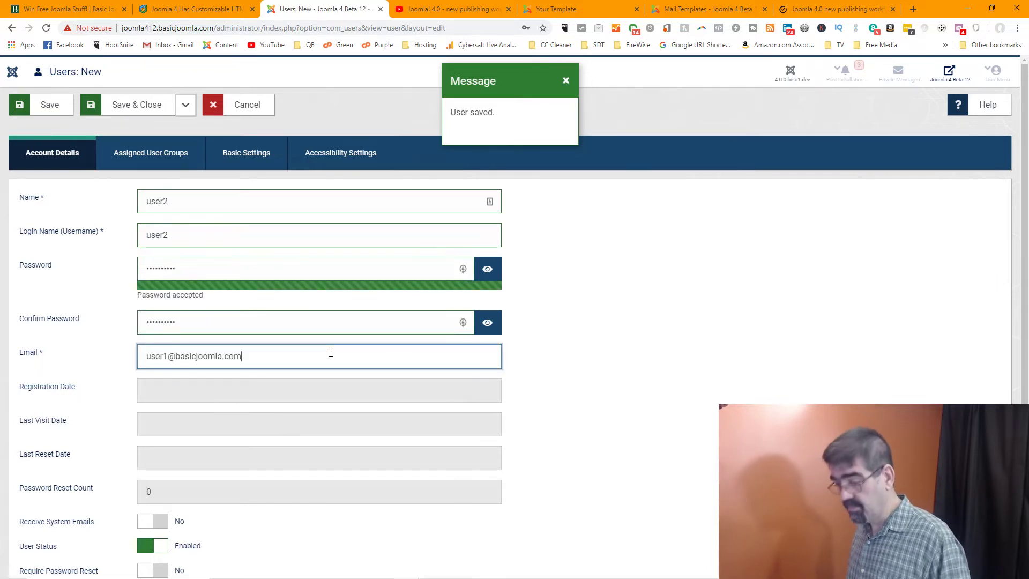
double_click(164, 357)
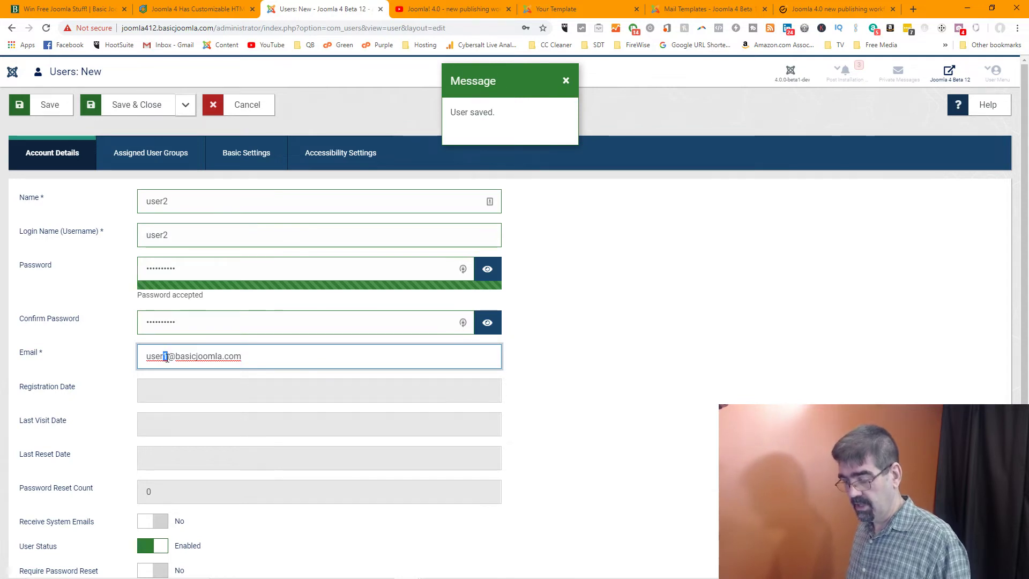
Correct the e-mail's name part to user2, add the Editor group, and save the user
type("user2")
left_click(153, 164)
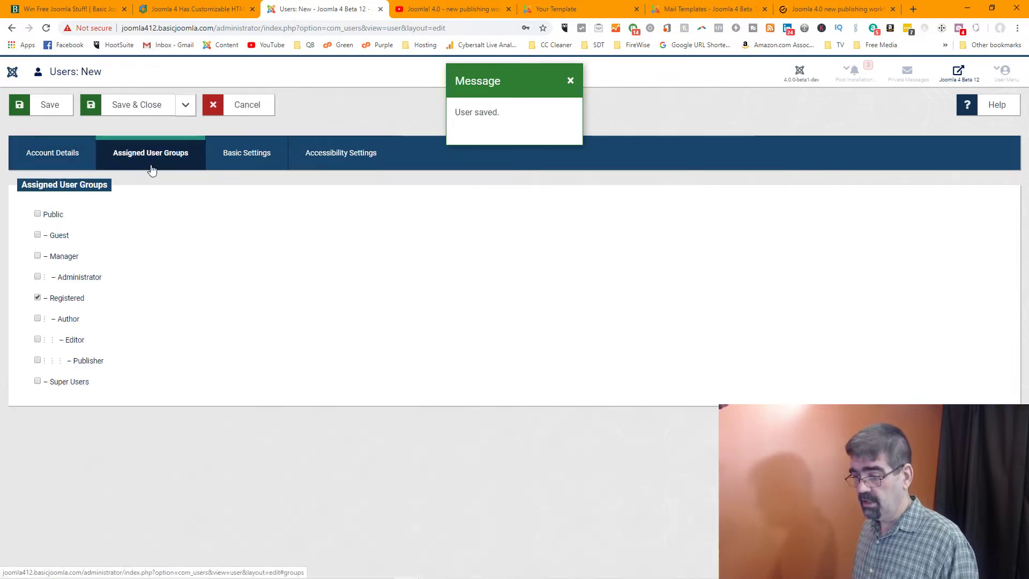
left_click(38, 339)
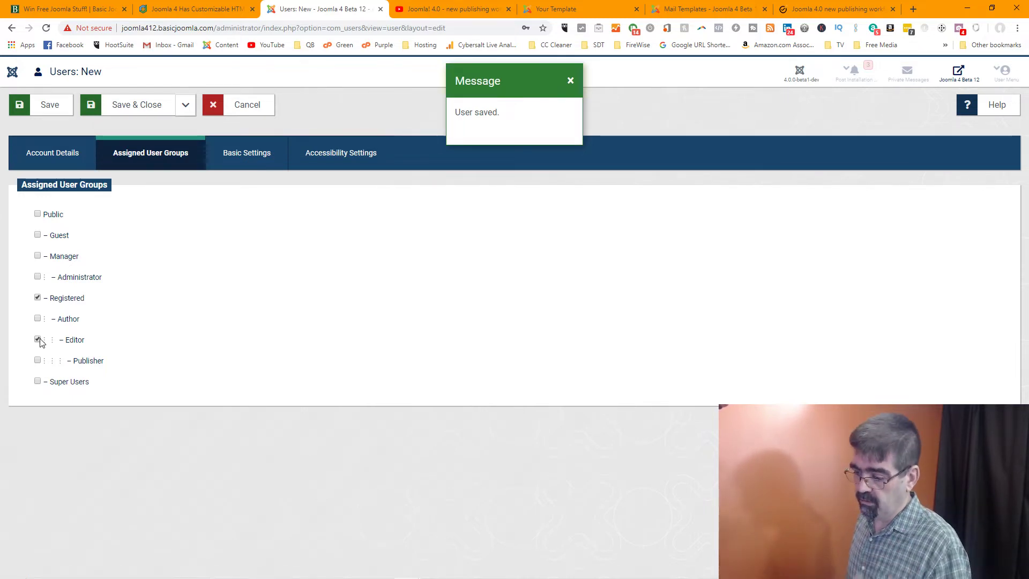
left_click(138, 116)
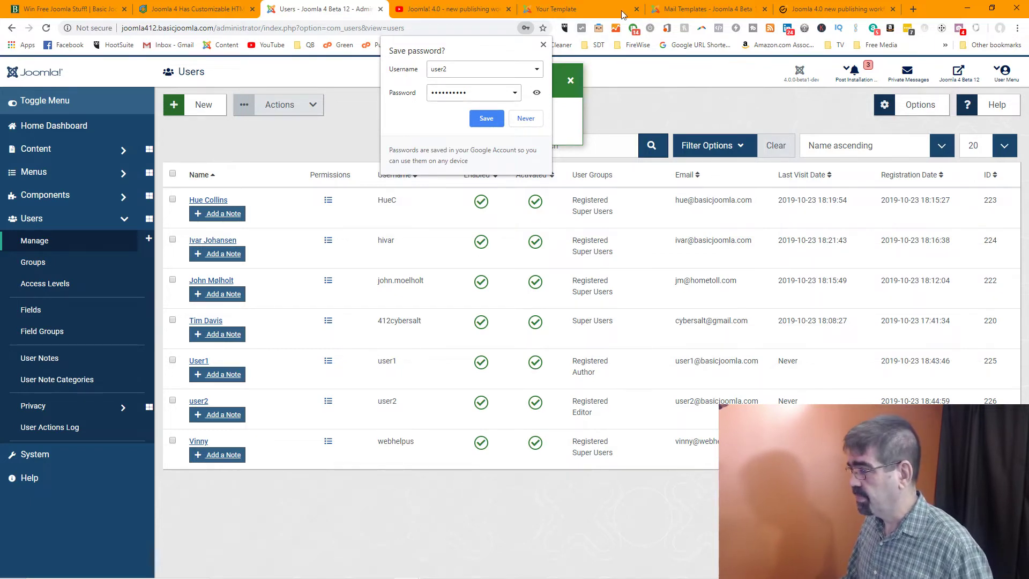
Scroll the workflow guide to Step 2: Set up notifications and its System Panel / Plugins screenshots
left_click(588, 16)
left_click(705, 12)
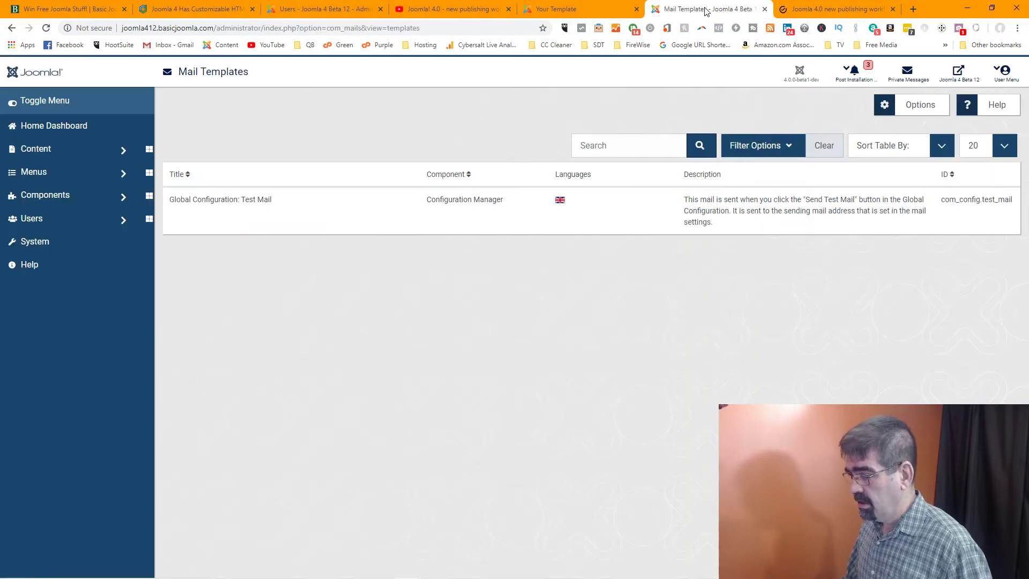
left_click(806, 11)
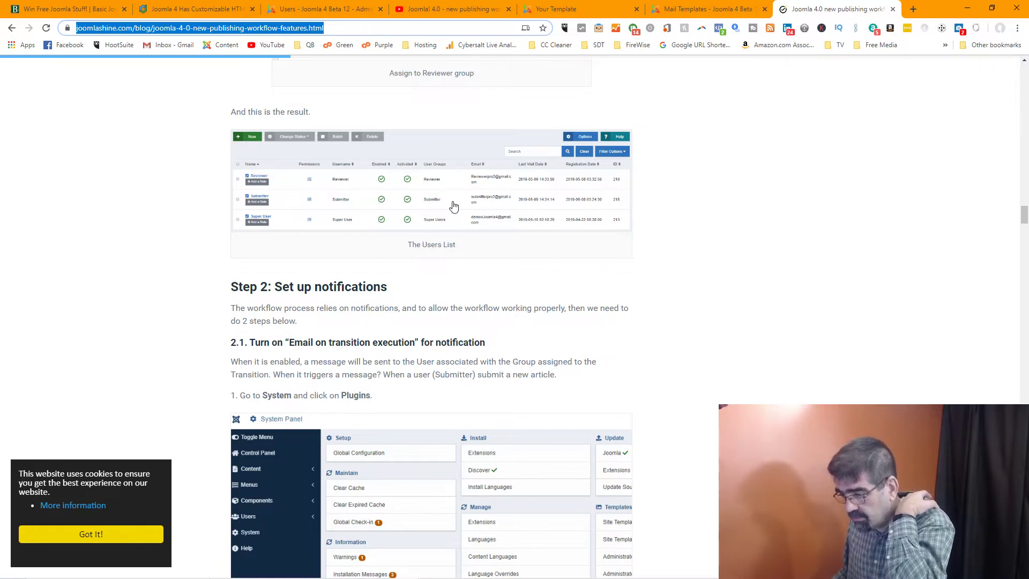
scroll(454, 206, "up", 15)
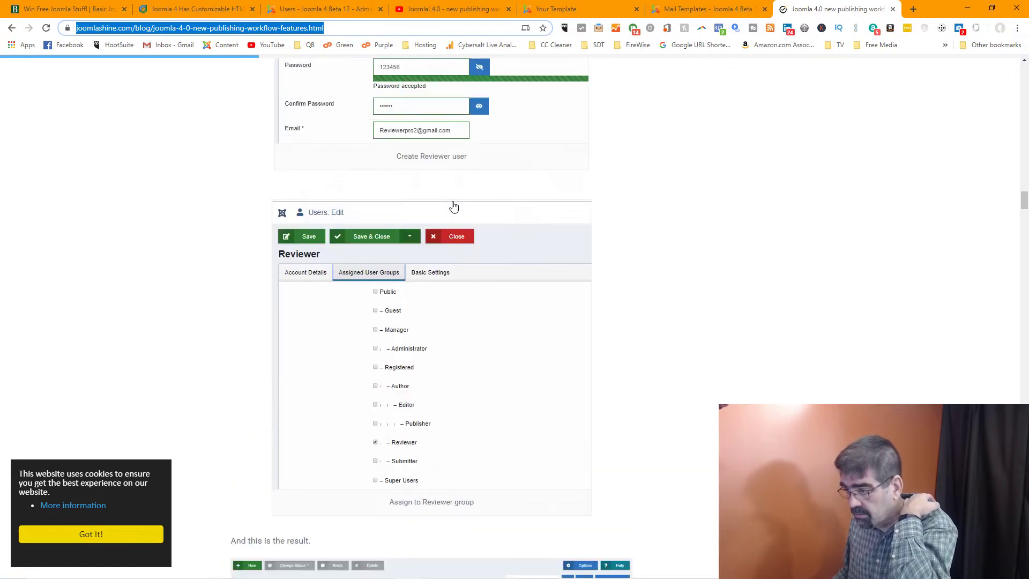
scroll(454, 207, "down", 15)
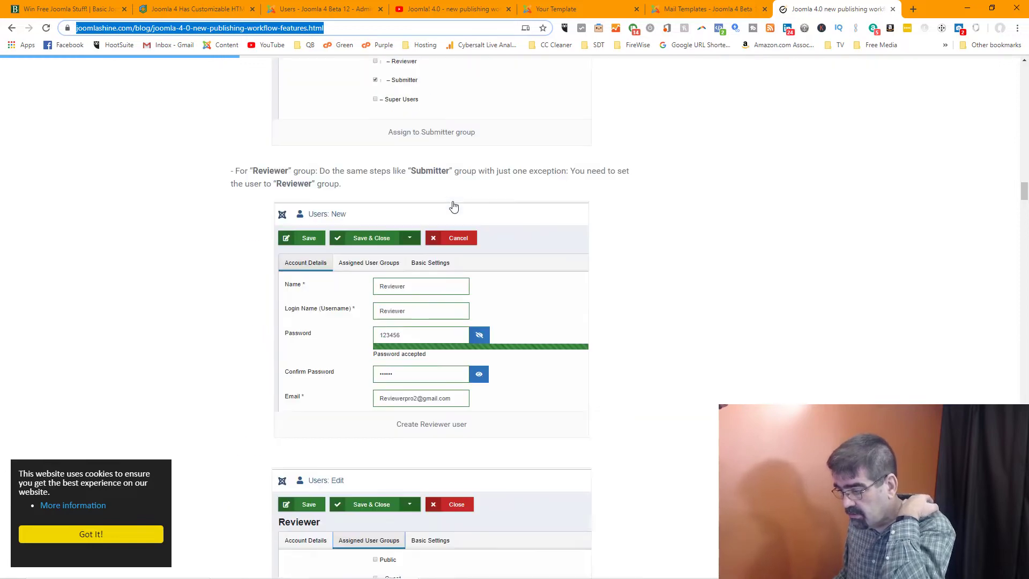
scroll(453, 206, "down", 3)
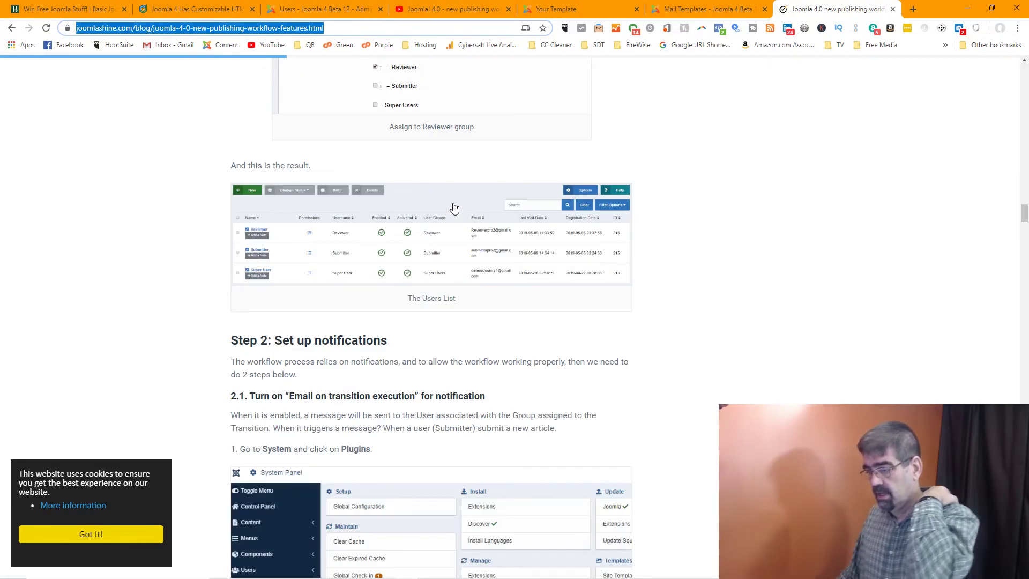
scroll(453, 208, "down", 2)
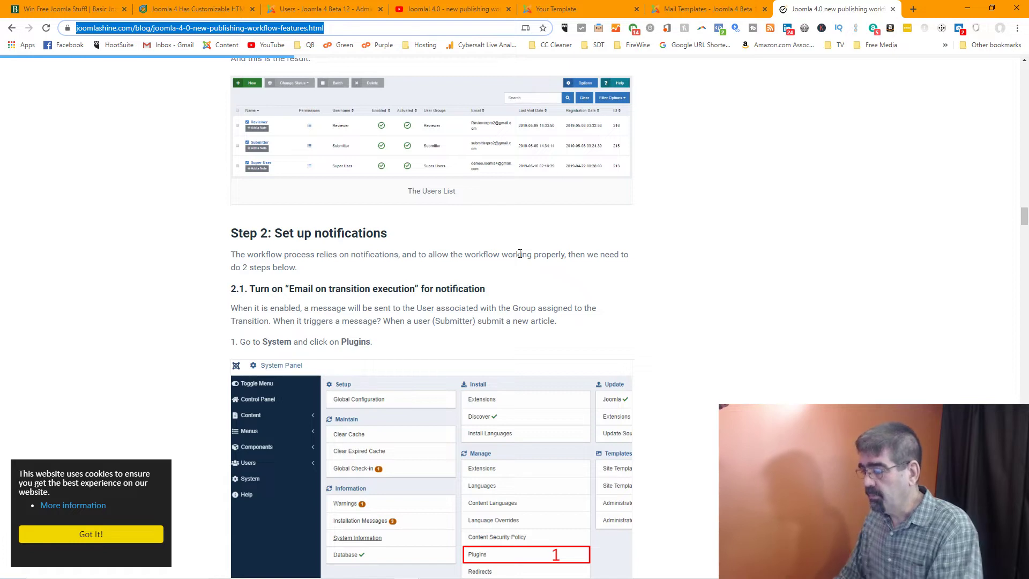
scroll(520, 254, "down", 2)
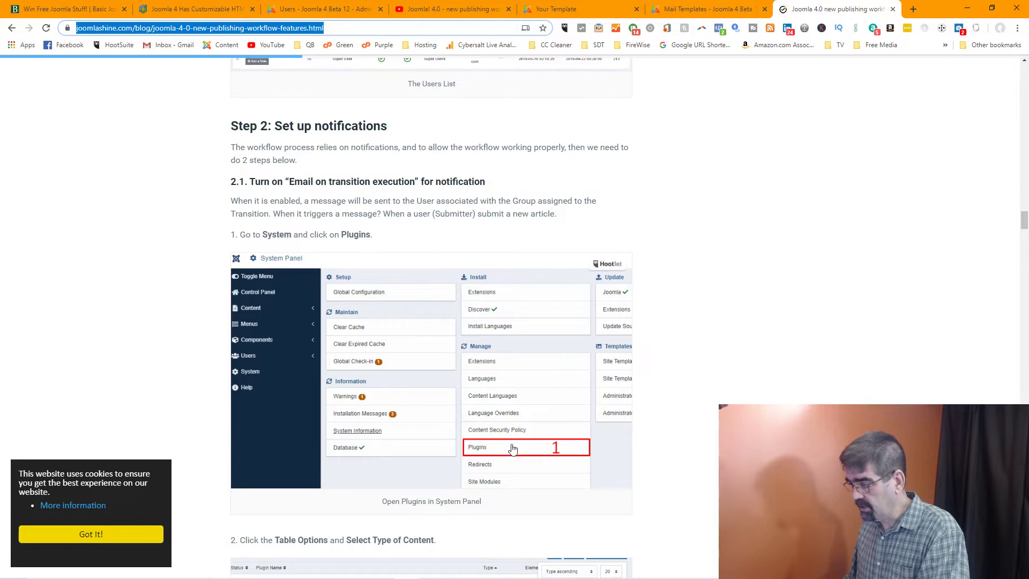
scroll(512, 450, "down", 3)
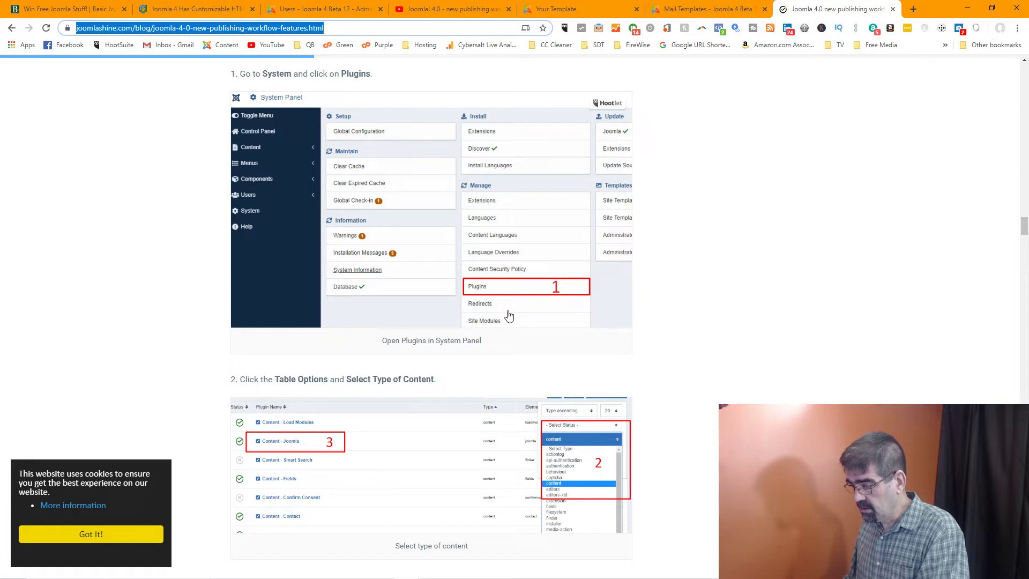
right_click(509, 315)
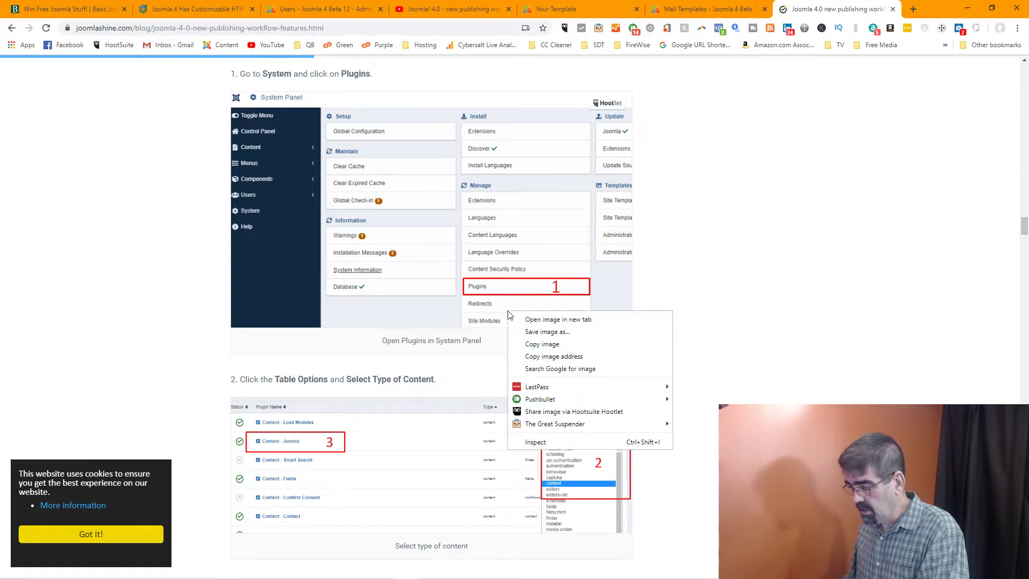
left_click(750, 279)
scroll(653, 423, "down", 1)
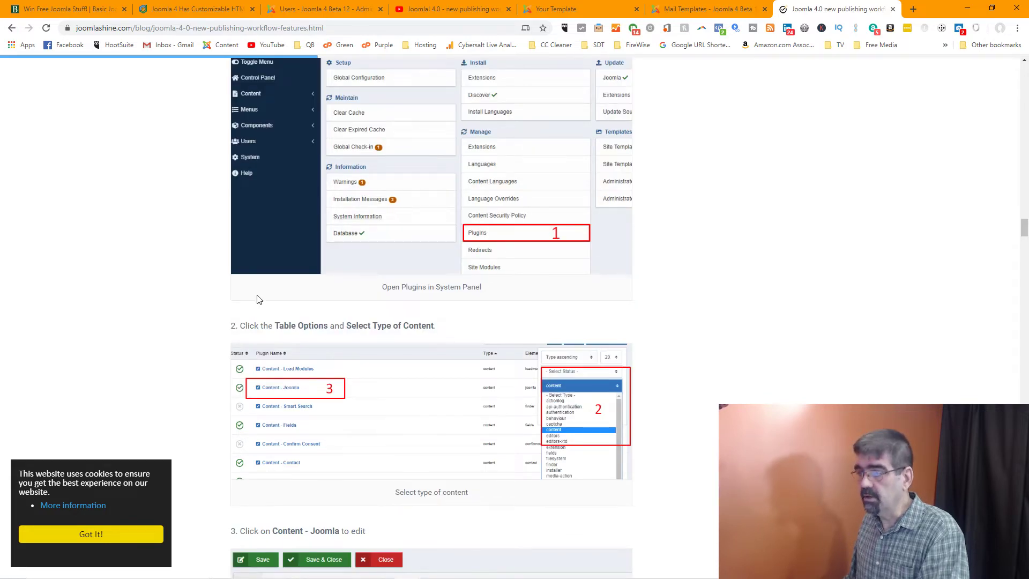
Glance at the guide, then return to the Joomla admin and open the System dashboard
left_click(288, 11)
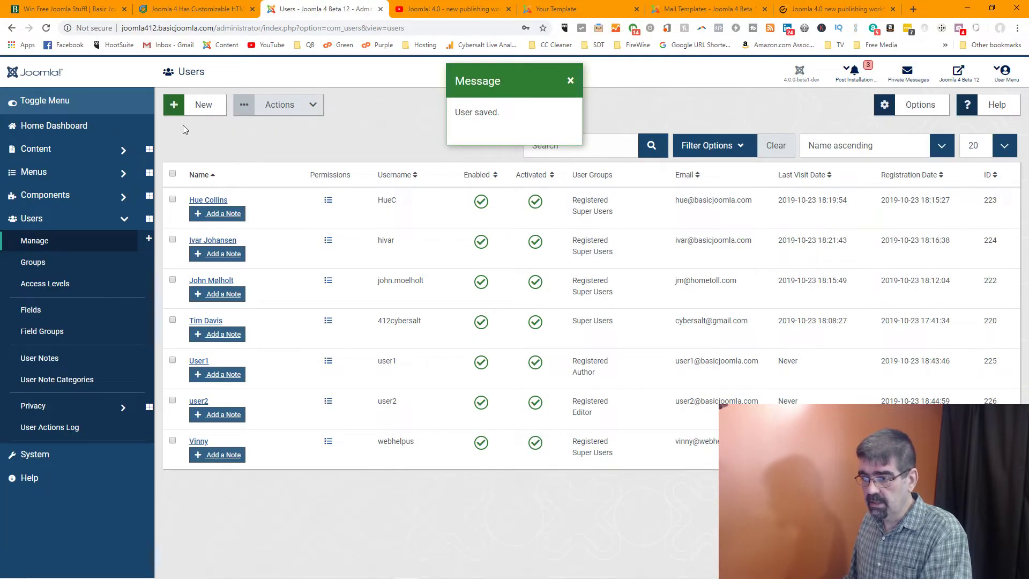
left_click(71, 156)
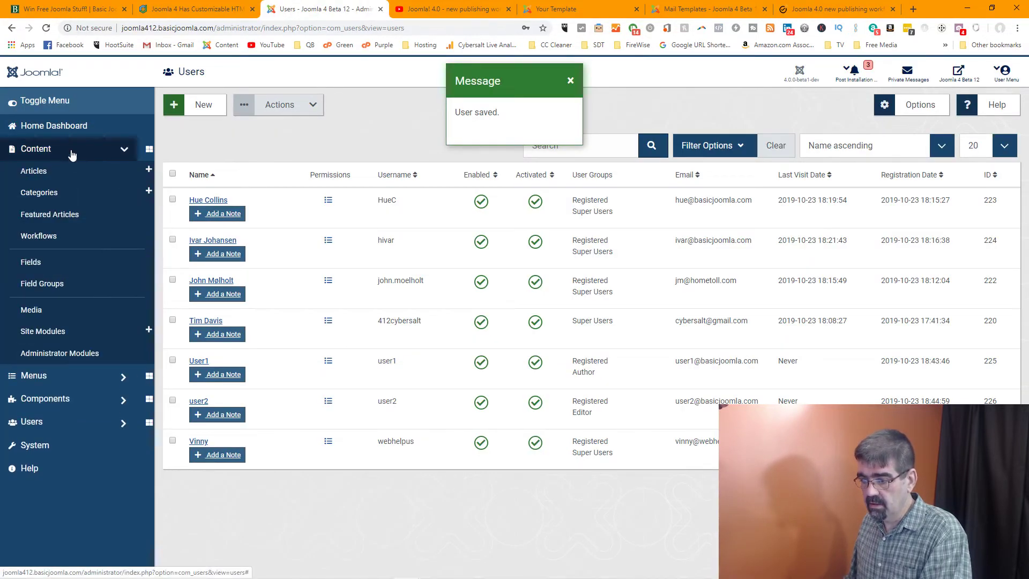
left_click(578, 10)
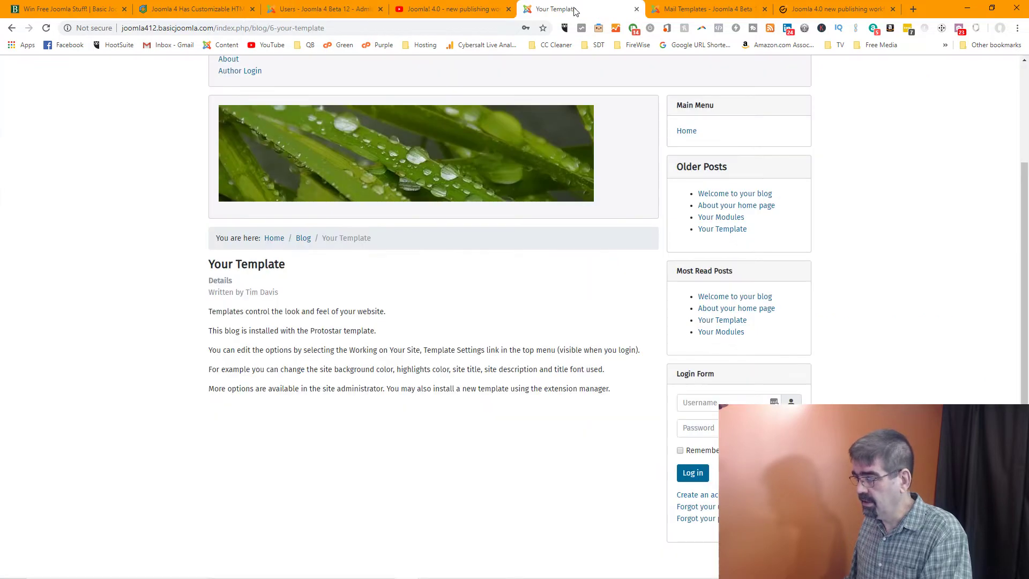
left_click(825, 10)
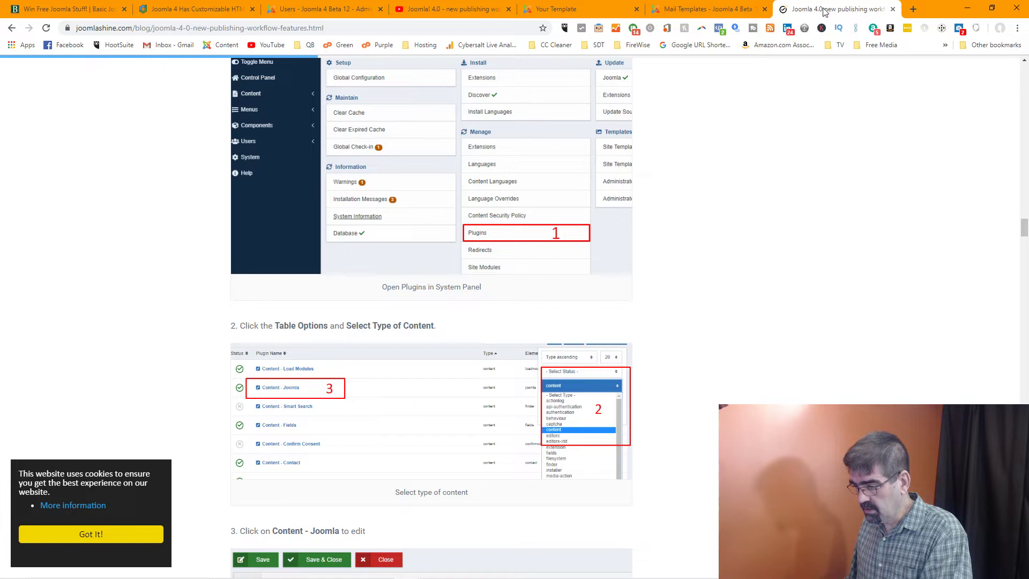
scroll(585, 140, "up", 1)
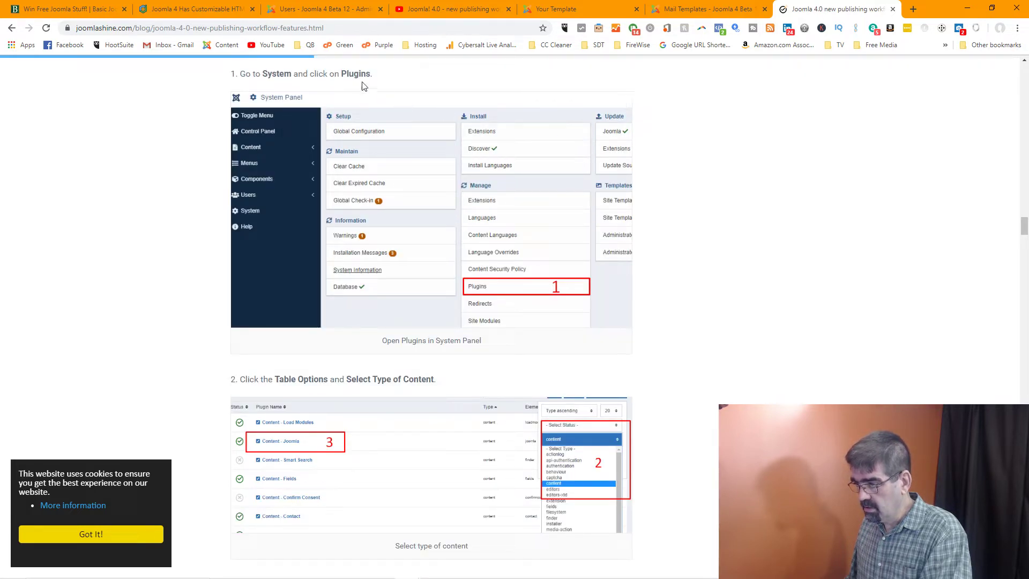
left_click(317, 11)
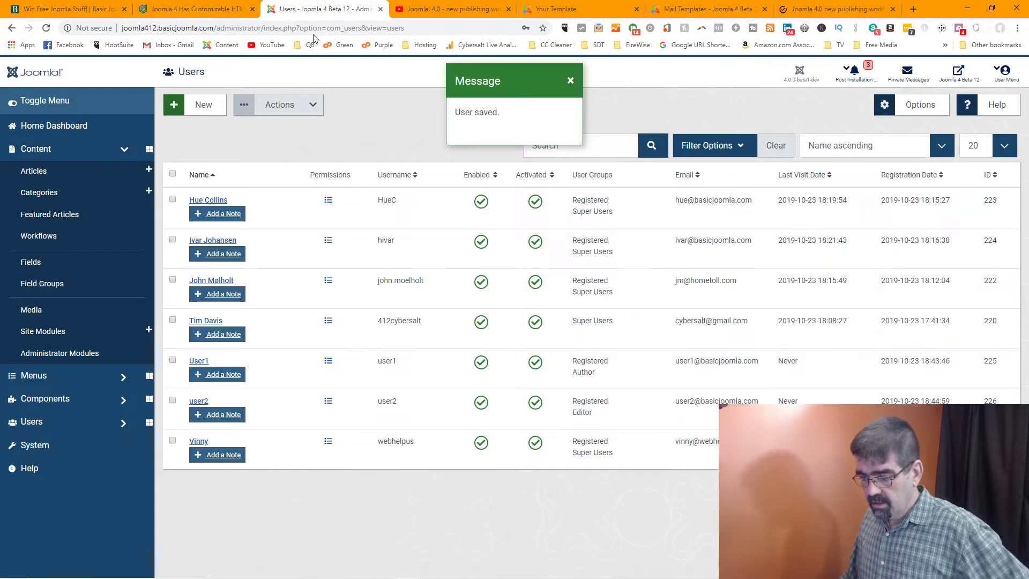
left_click(52, 444)
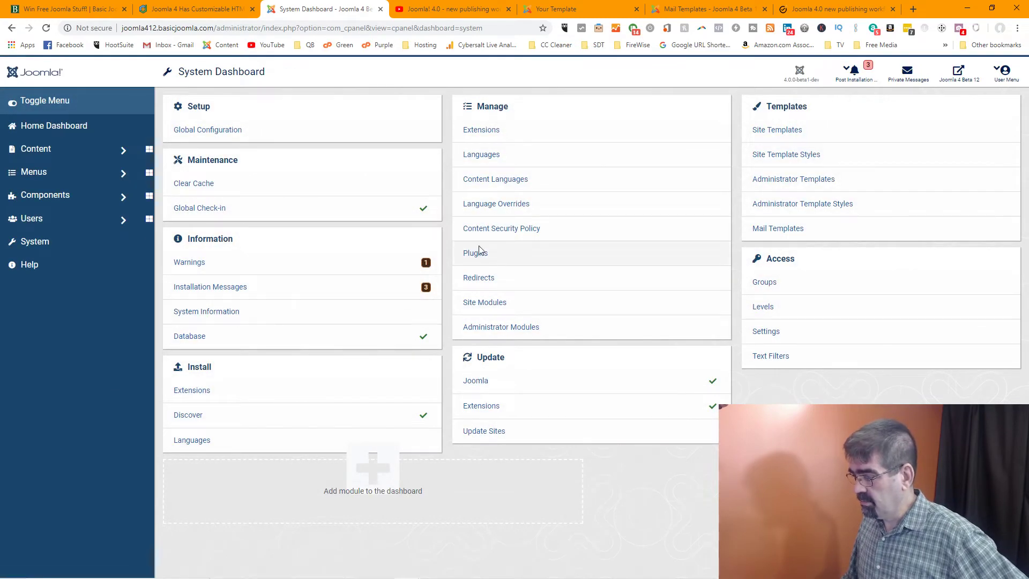
Open the Plugins list and select the Content - Joomla plugin
left_click(481, 259)
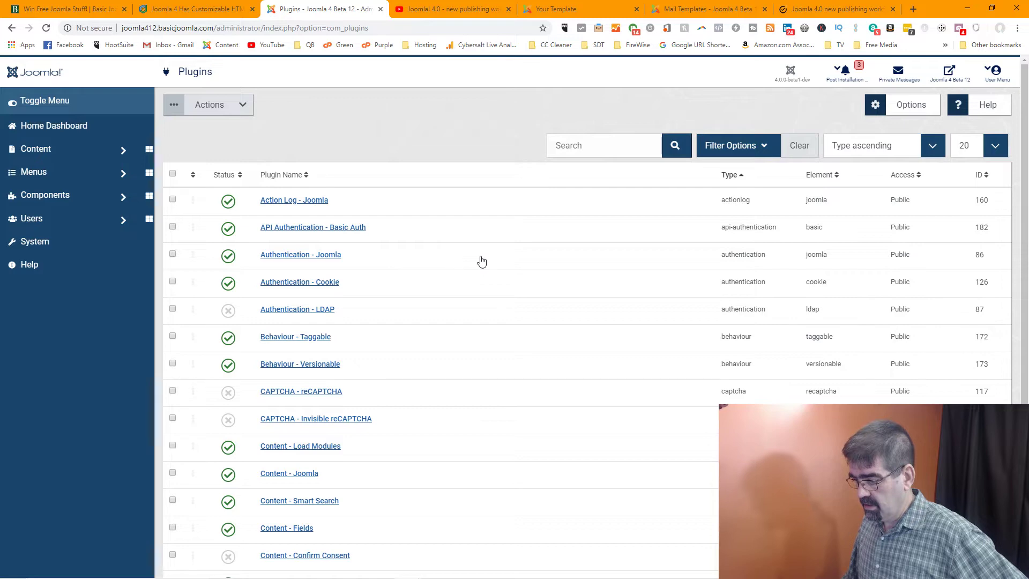
left_click(310, 473)
left_click(793, 10)
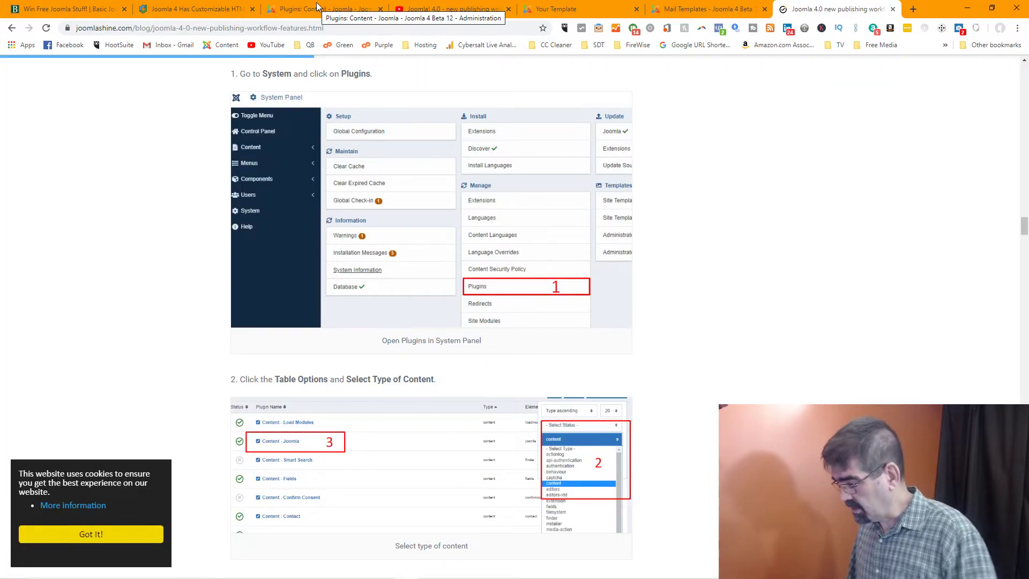
Set Email on transition execution to Yes in the Content - Joomla plugin and save
scroll(734, 195, "down", 3)
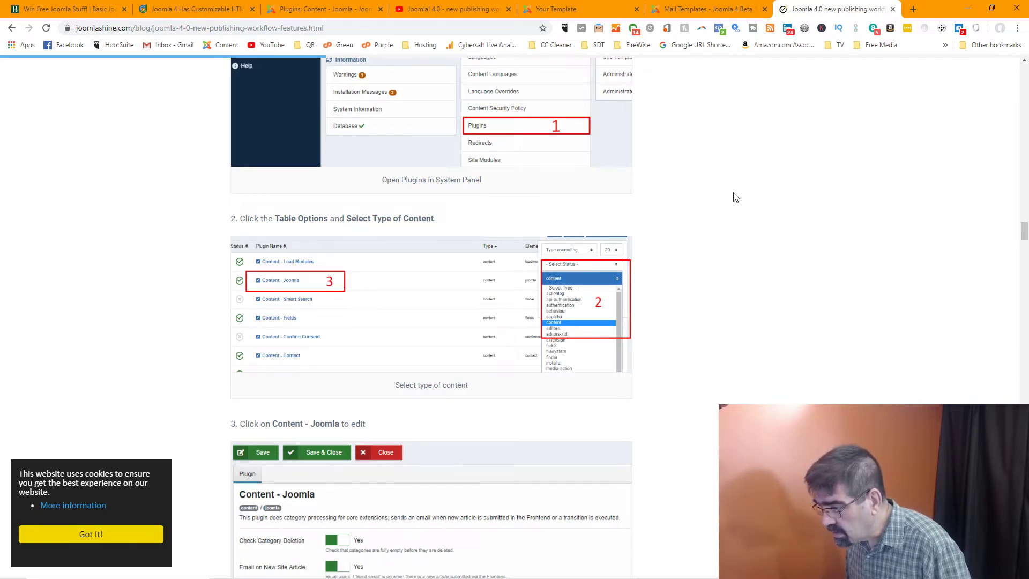
scroll(734, 197, "down", 4)
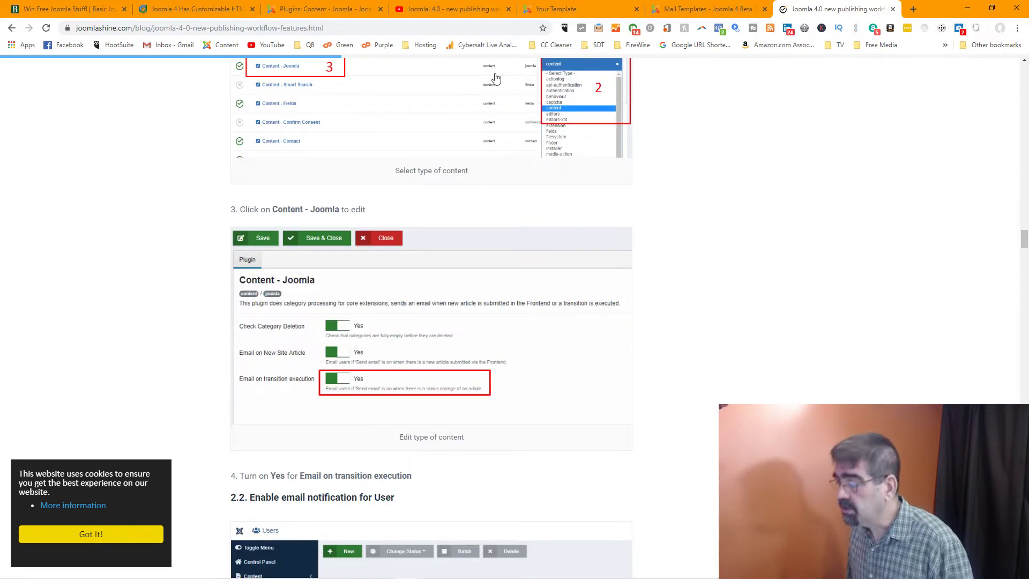
left_click(282, 11)
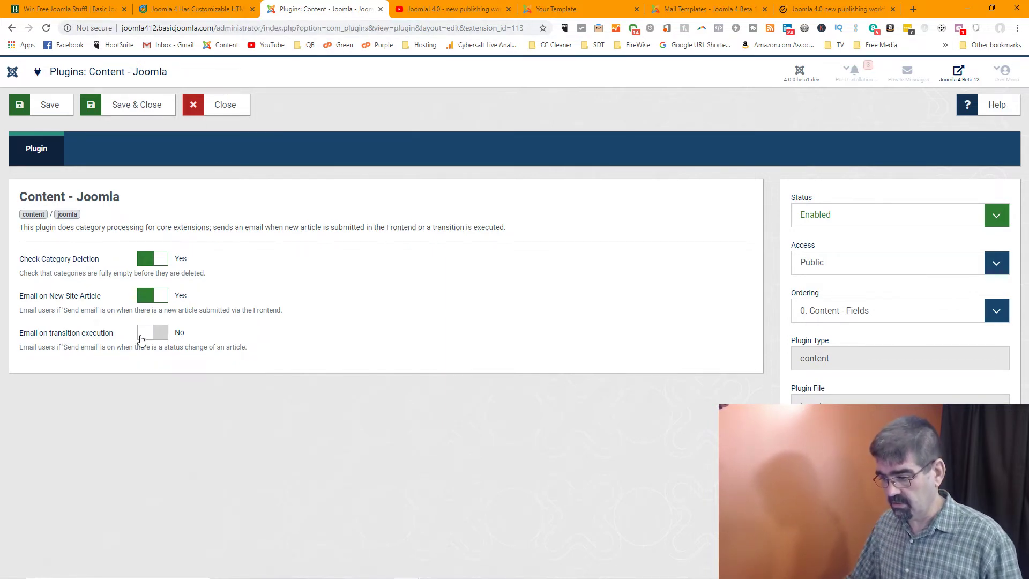
left_click(141, 338)
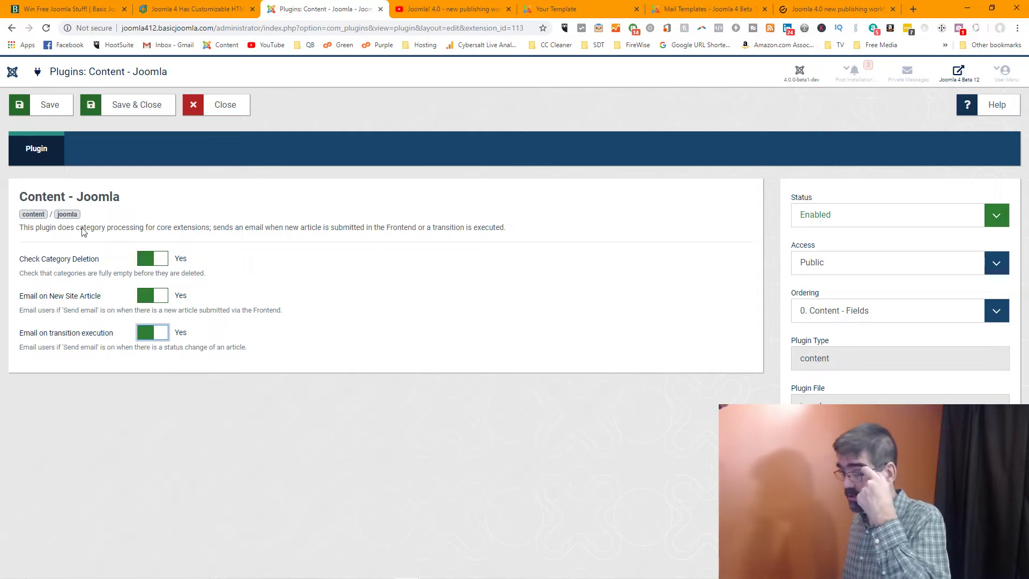
left_click(47, 105)
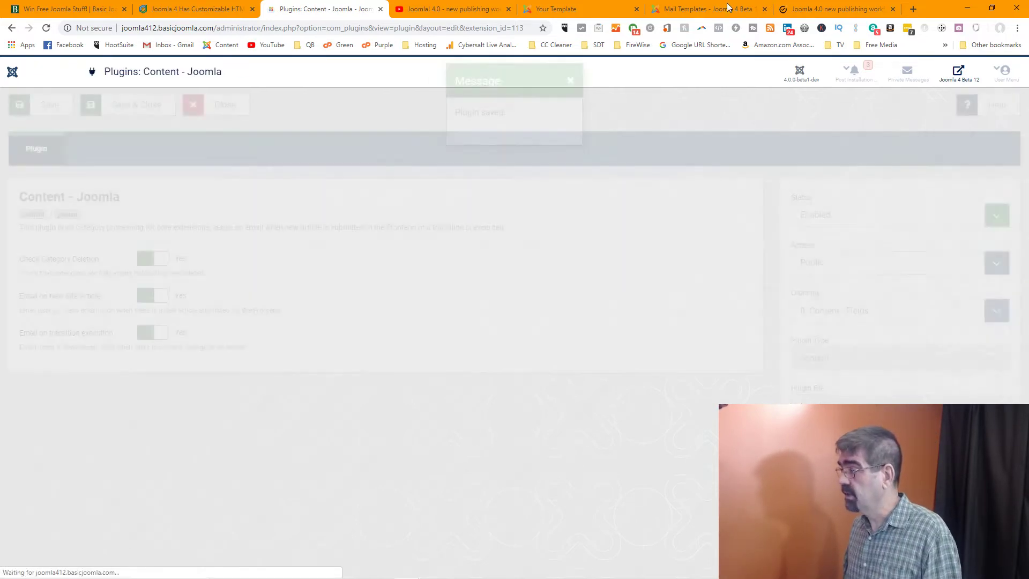
left_click(728, 8)
left_click(833, 10)
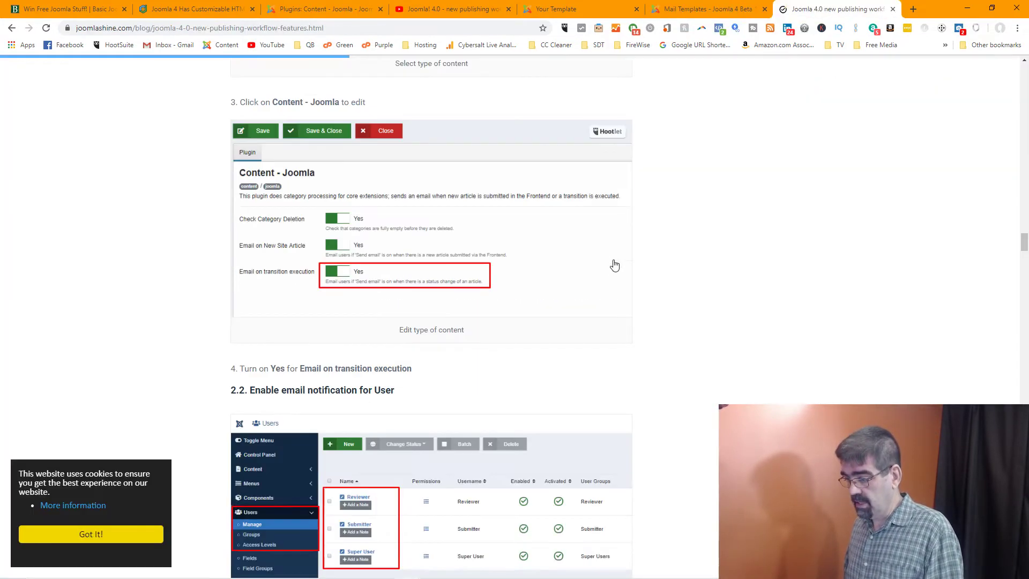
Scroll the guide to 2.2 Enable email notification for User, then return to the plugin settings
scroll(619, 260, "down", 1)
scroll(623, 254, "down", 1)
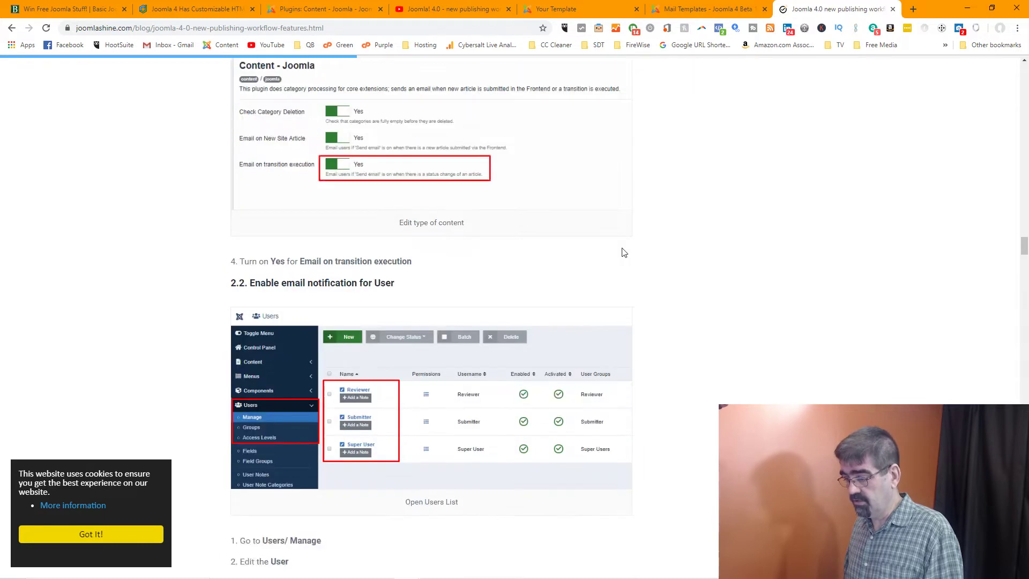
scroll(624, 253, "down", 1)
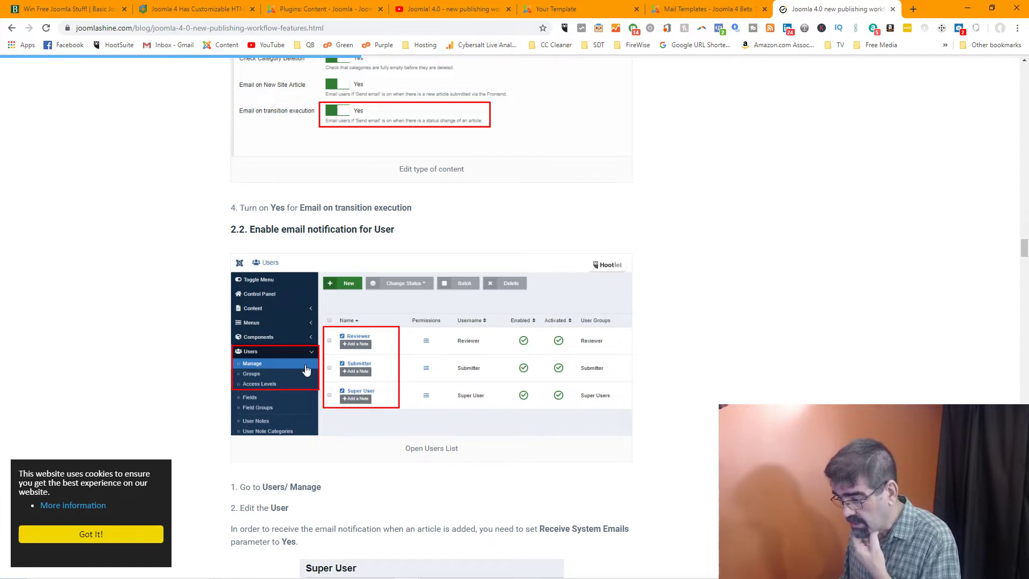
scroll(306, 369, "down", 5)
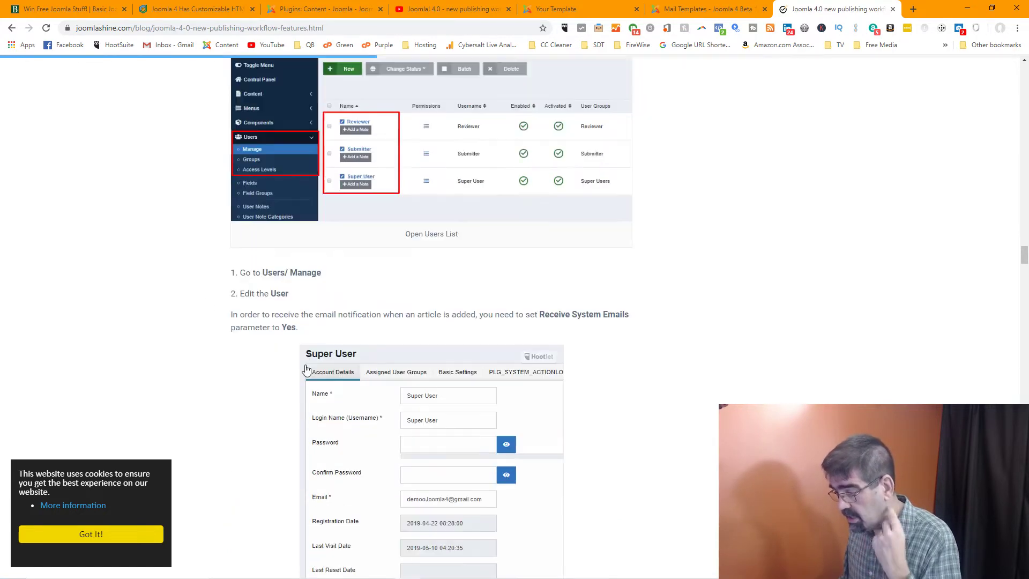
scroll(306, 370, "down", 1)
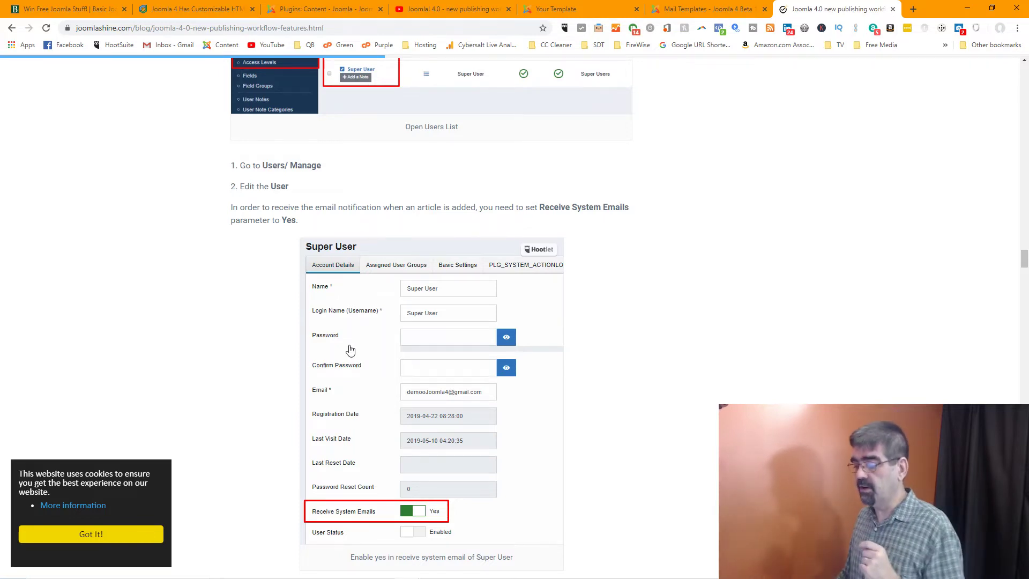
left_click(298, 12)
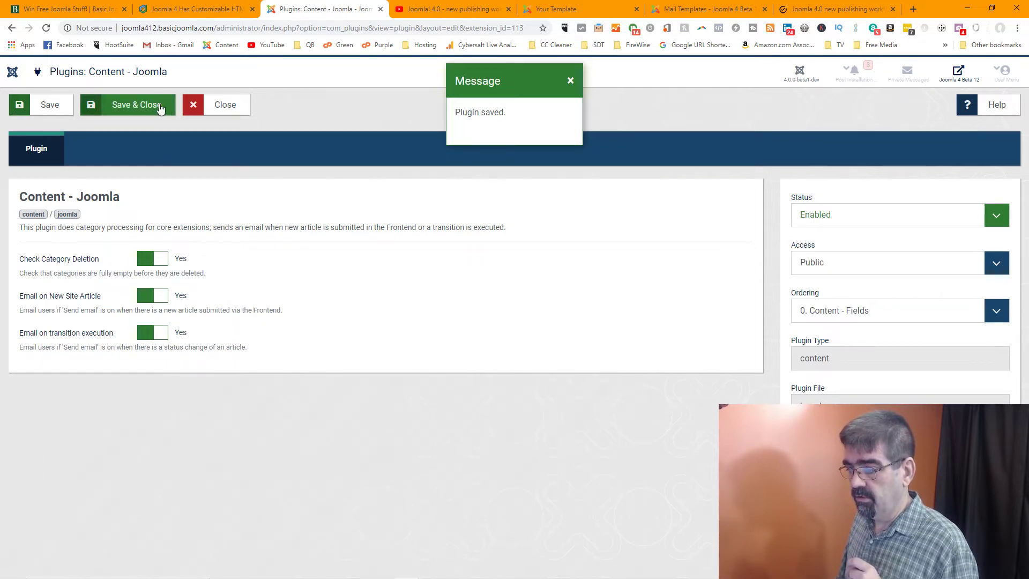
Close the plugin, open Users > Manage, and set Receive System Emails to Yes for User1
left_click(159, 106)
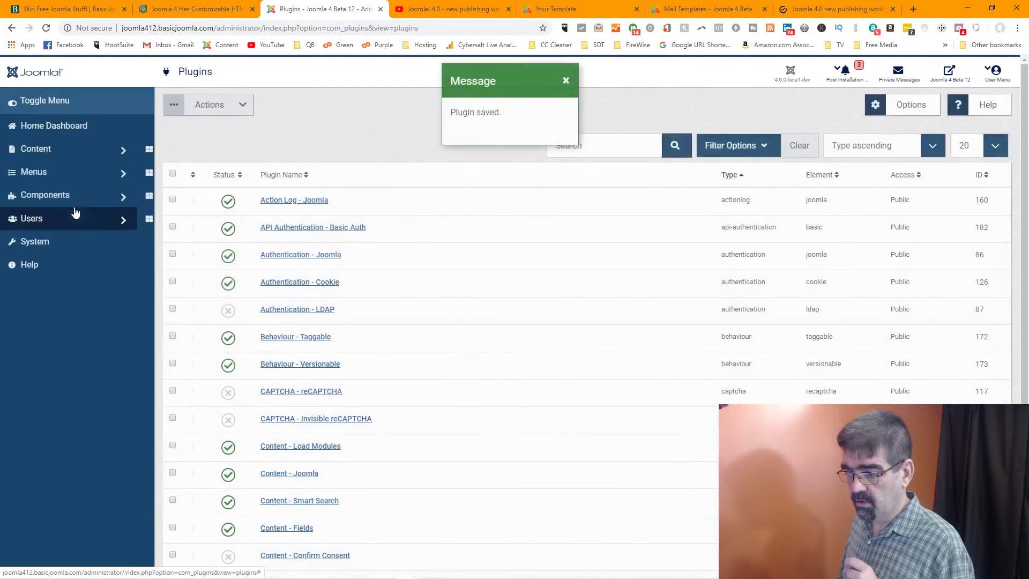
left_click(37, 218)
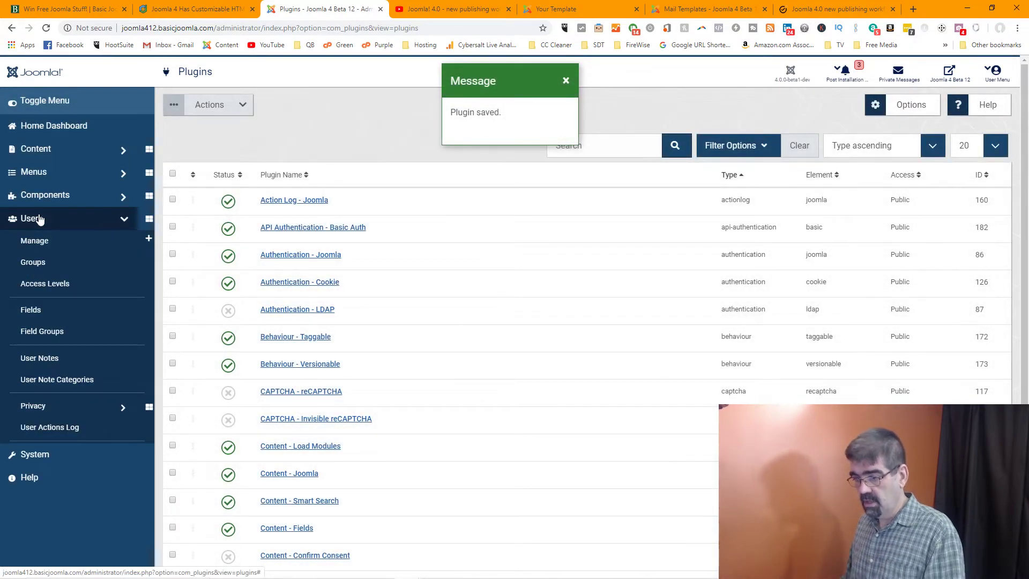
left_click(42, 246)
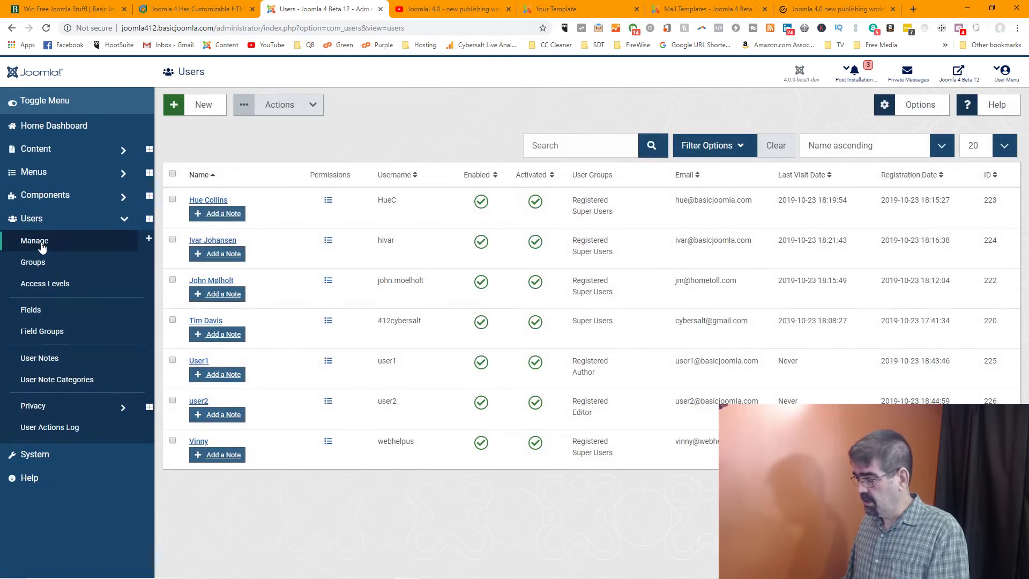
left_click(199, 367)
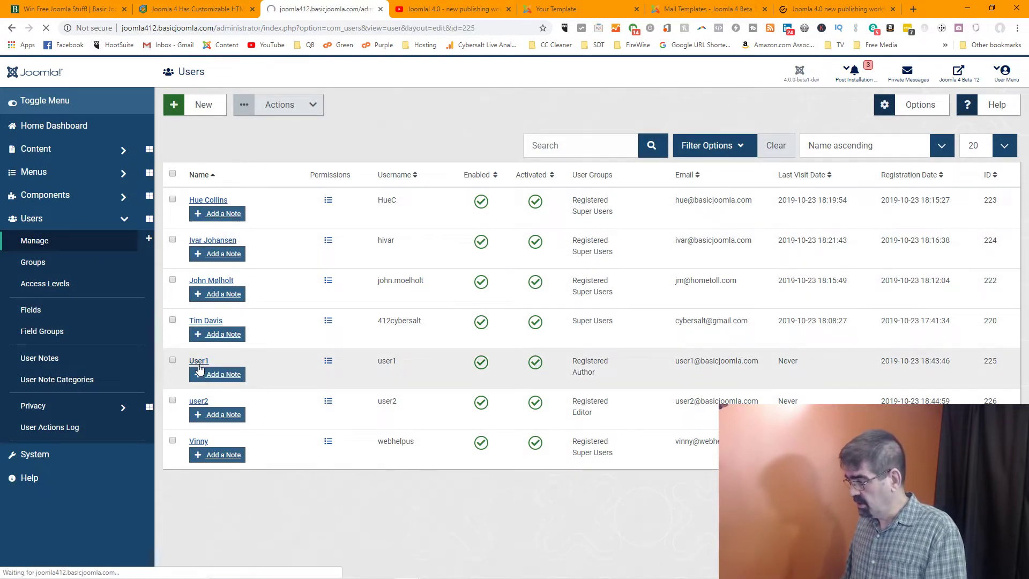
scroll(281, 321, "down", 2)
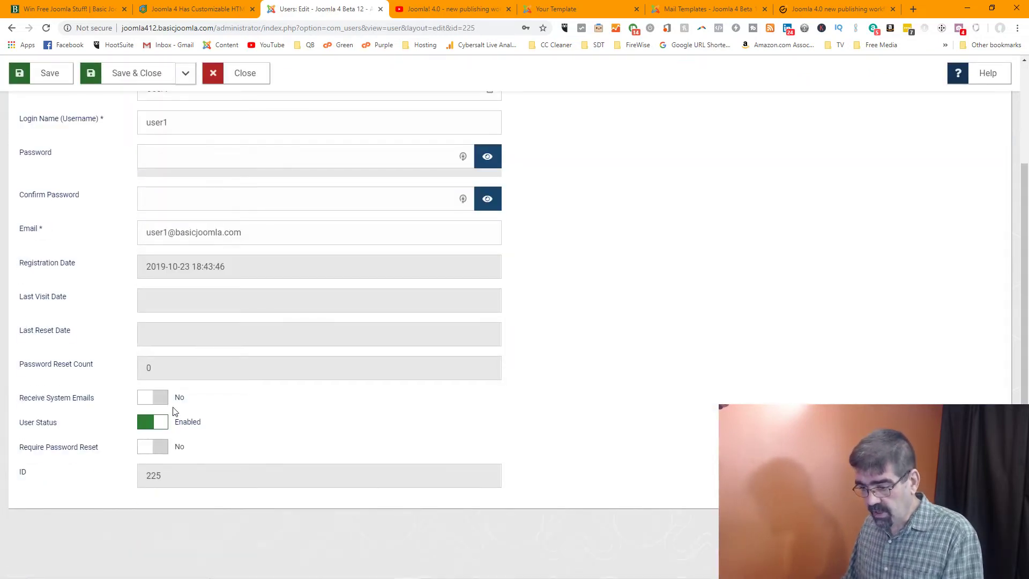
left_click(150, 402)
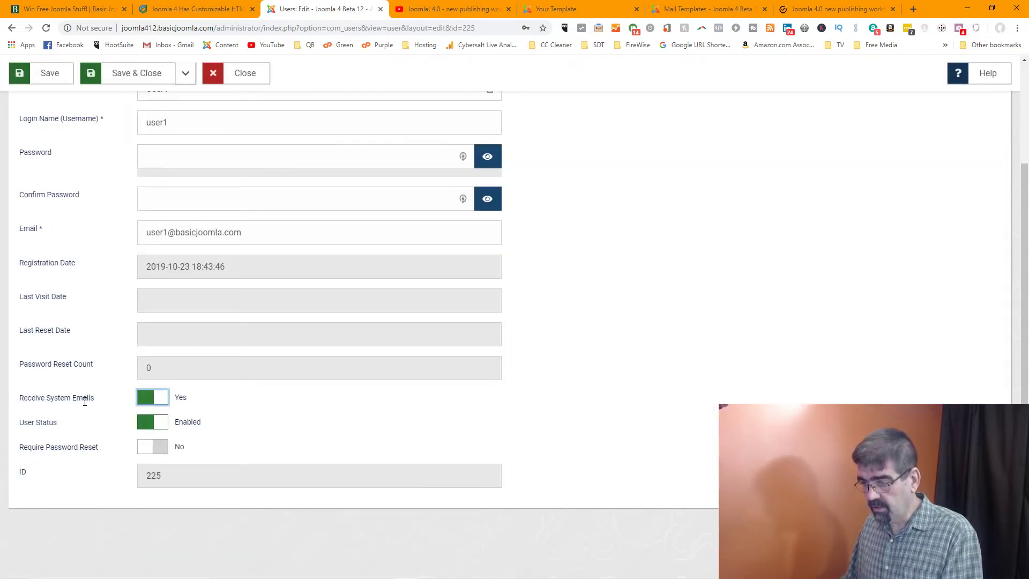
left_click(113, 74)
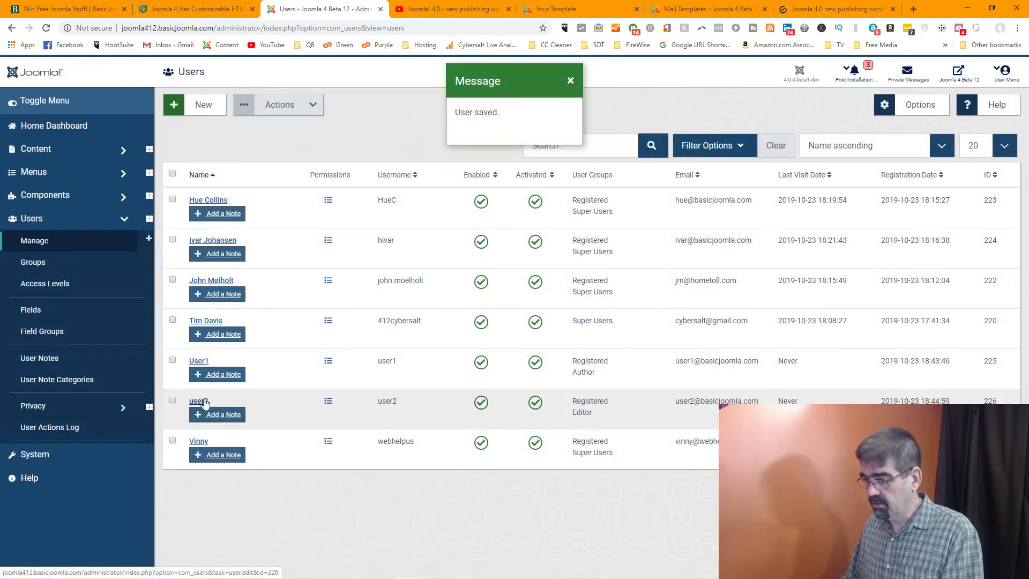
Set Receive System Emails to Yes for user2 and save
left_click(198, 401)
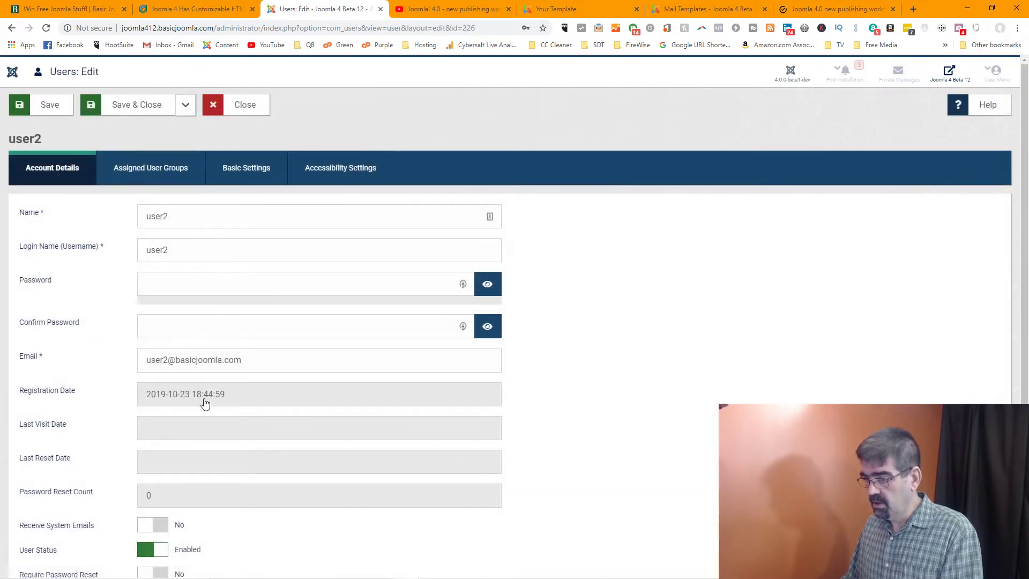
scroll(205, 399, "down", 3)
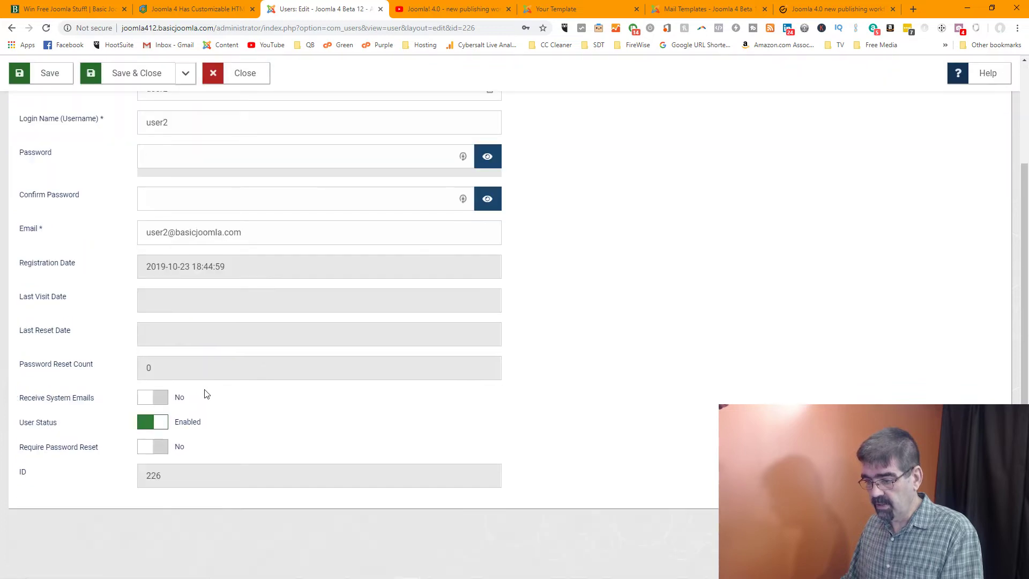
left_click(151, 399)
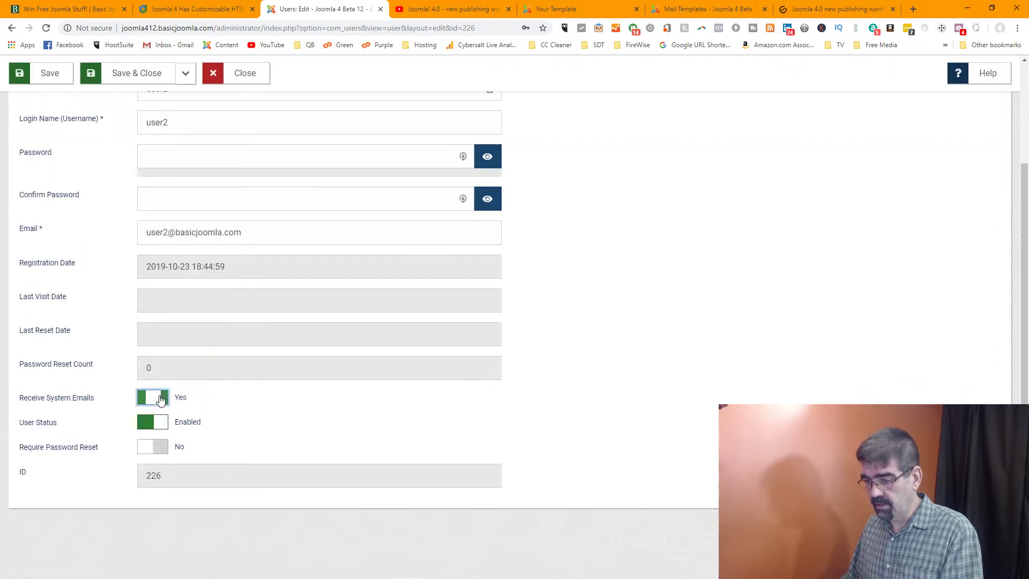
left_click(139, 80)
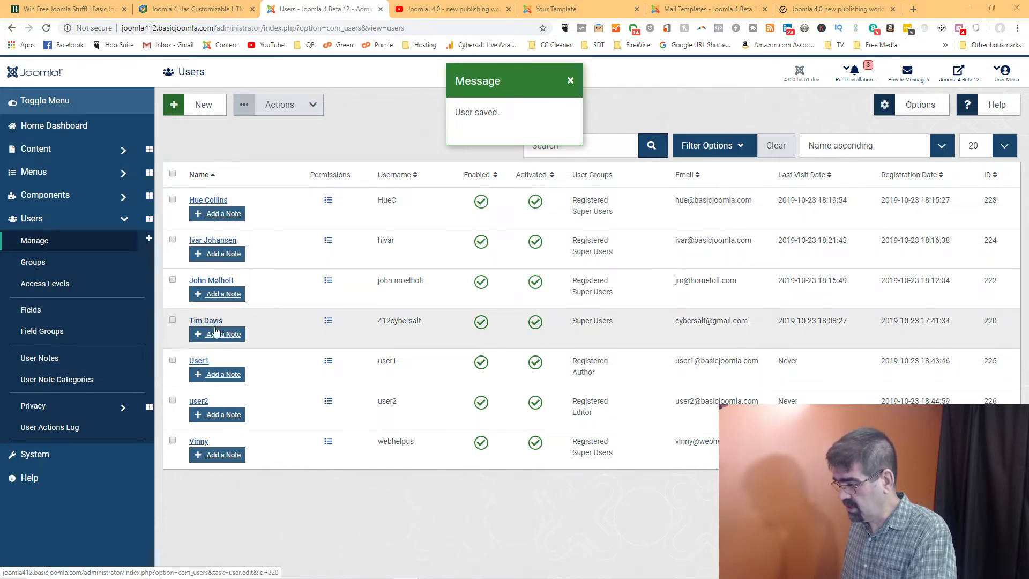
Change User1's e-mail domain to cybersalt.org and save
left_click(202, 361)
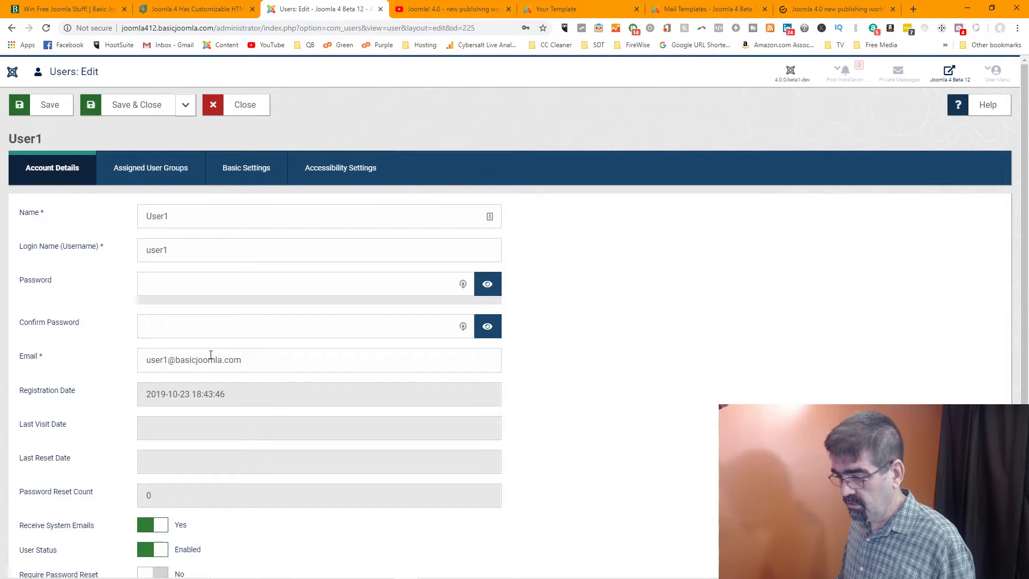
left_click_drag(175, 359, 305, 362)
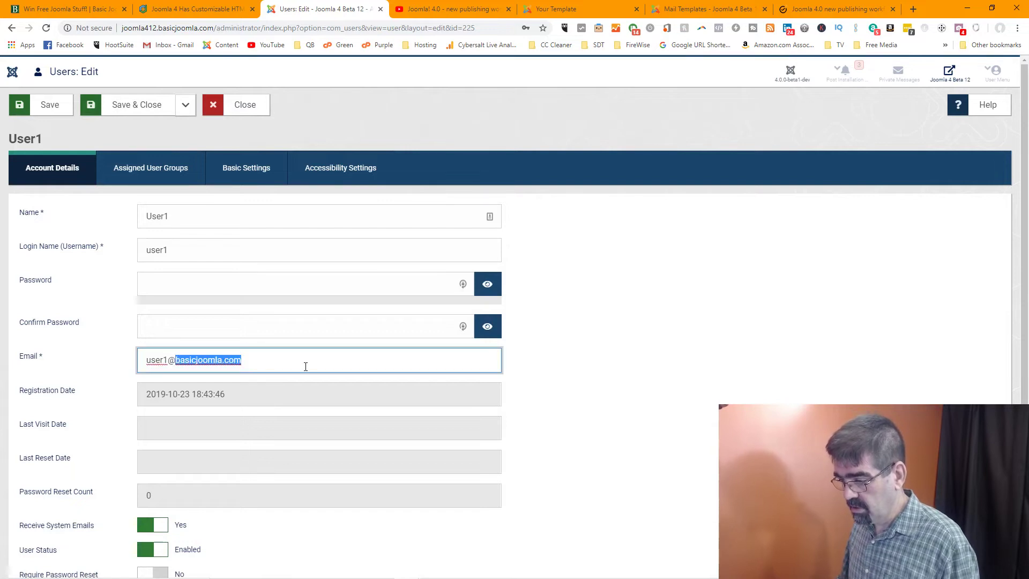
type("cybersalt.")
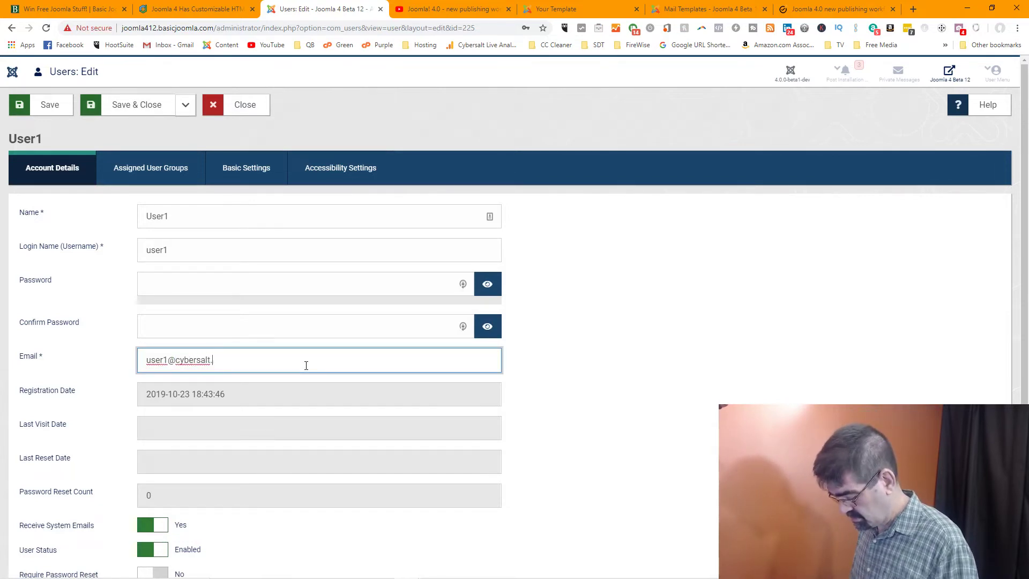
type("org")
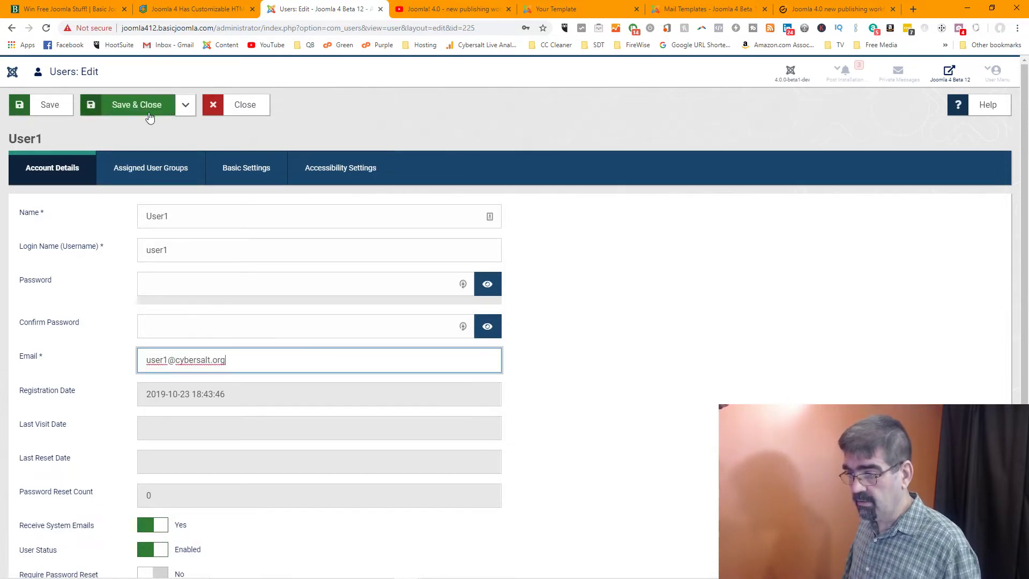
left_click(137, 104)
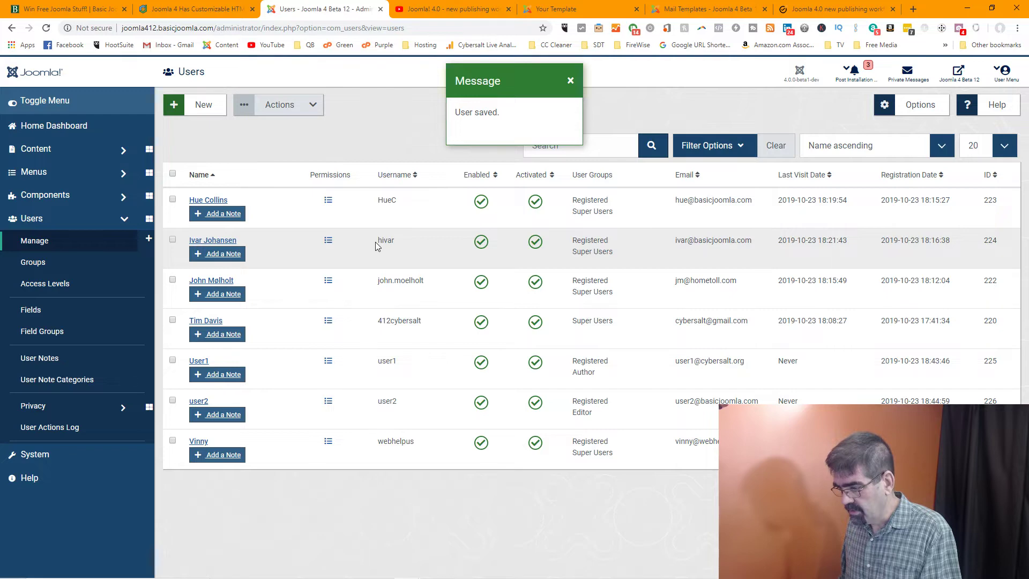
Change user2's e-mail domain to cybersalt.org and save
left_click(201, 402)
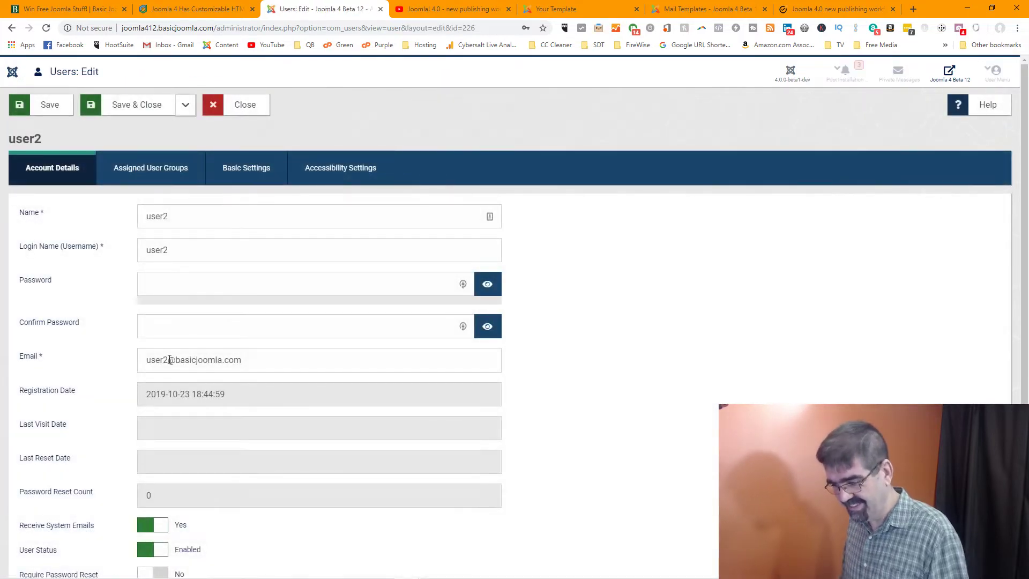
left_click(178, 358)
left_click_drag(177, 358, 368, 360)
type("c")
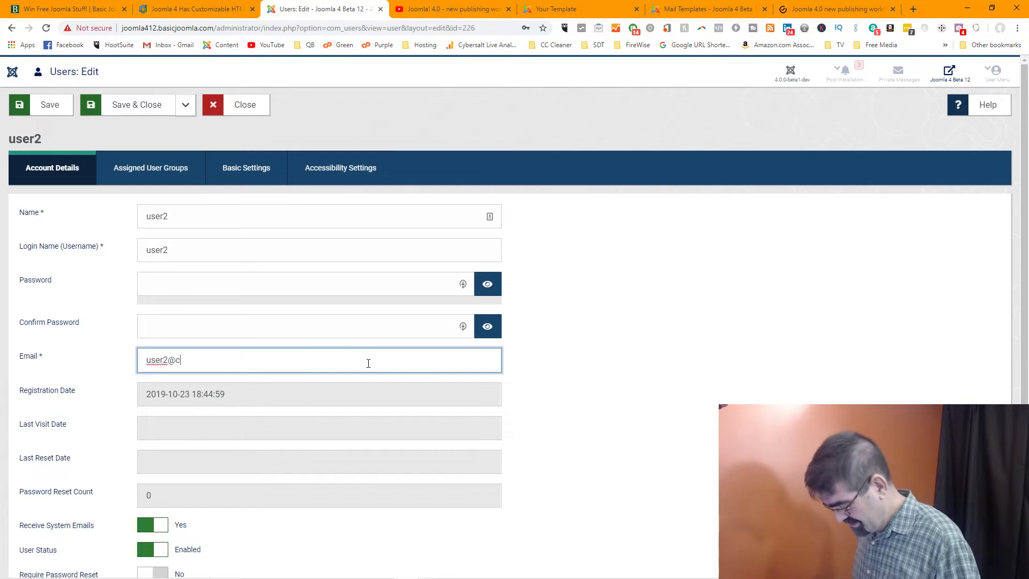
type("ybersalt")
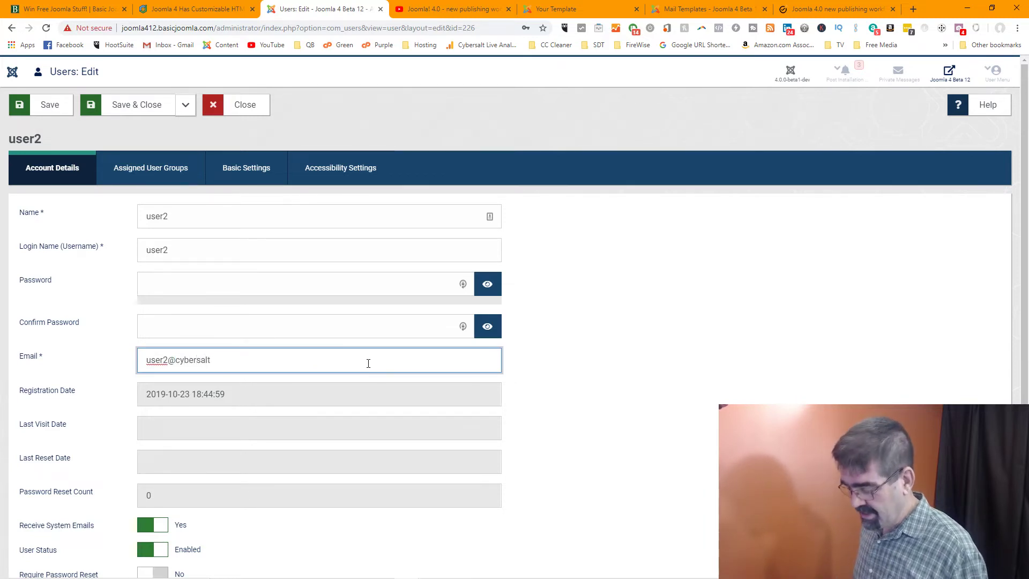
type(".org")
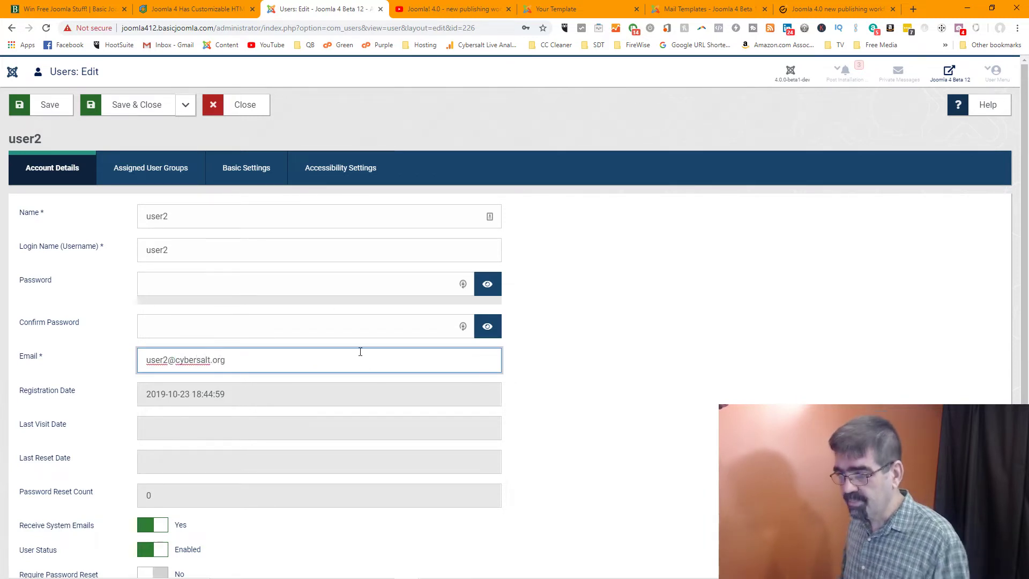
left_click(150, 111)
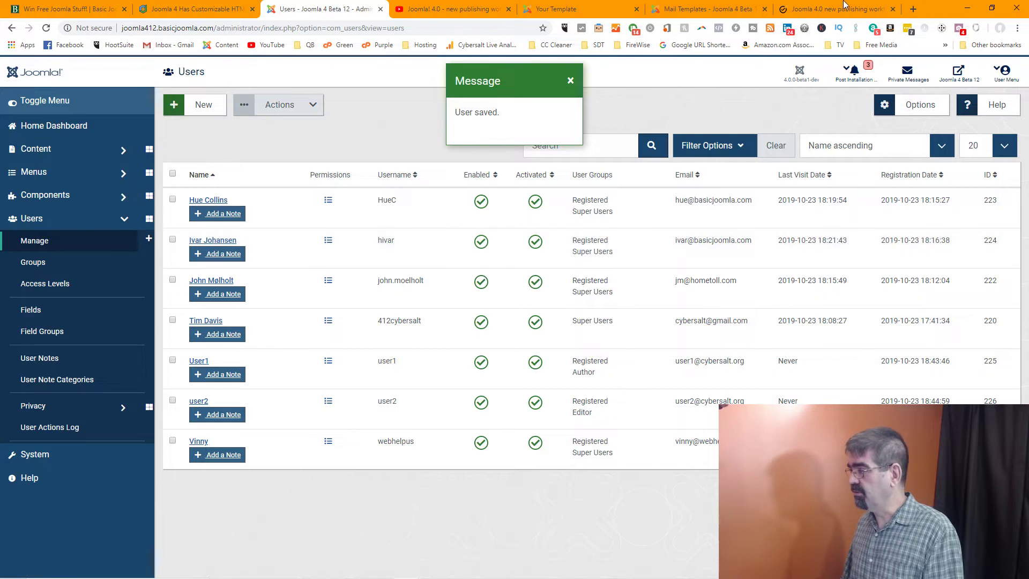
Read the guide's Receive System Emails step, then return to the Users list
left_click(815, 9)
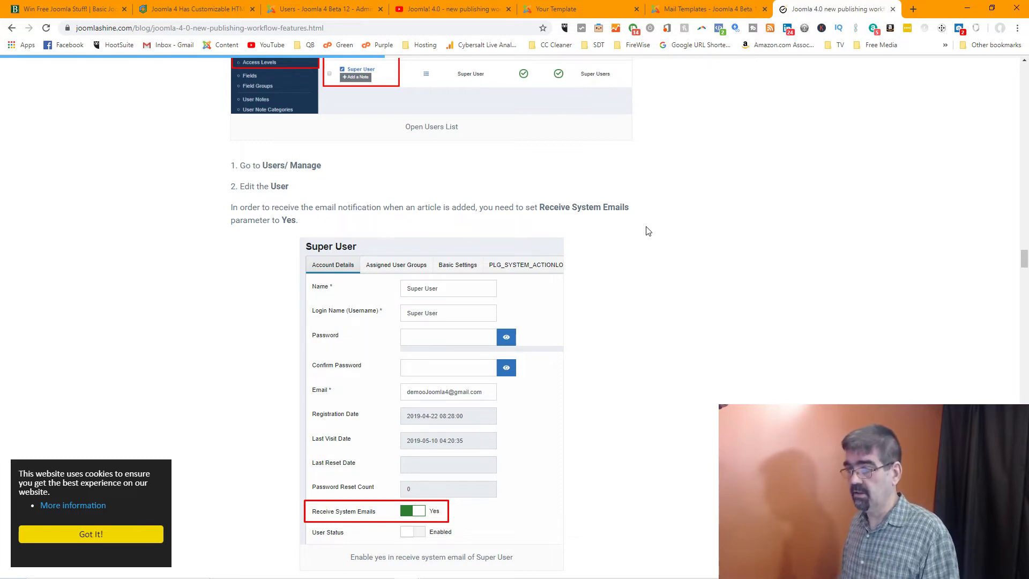
mouse_move(761, 576)
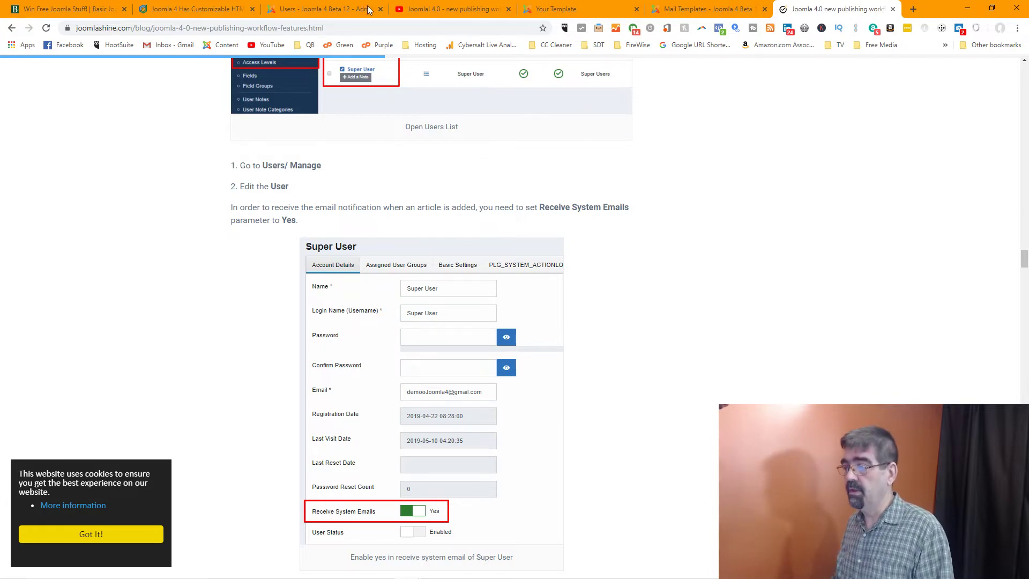
left_click(331, 11)
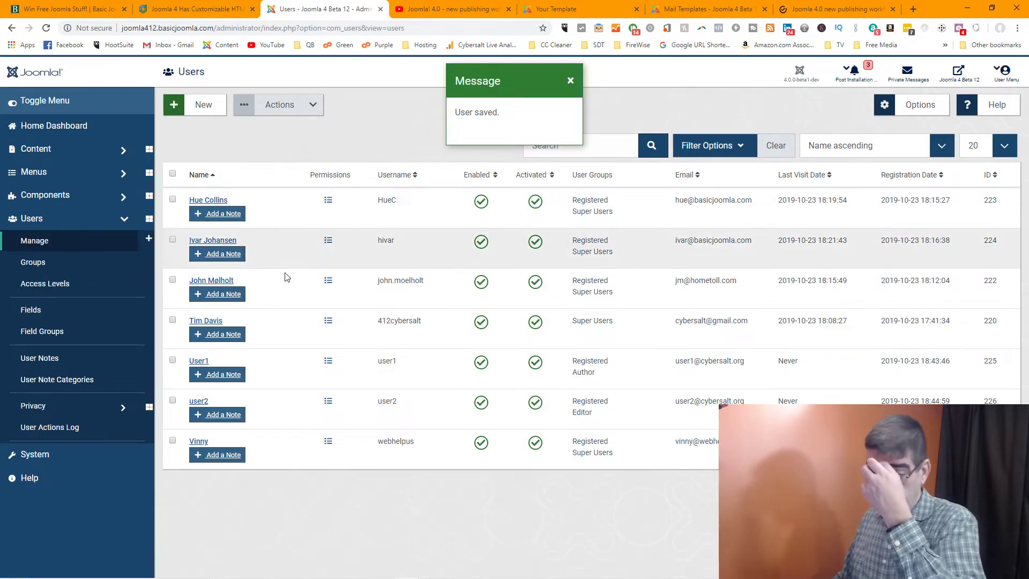
Make the first test user a member of the Editor group and save
left_click(192, 366)
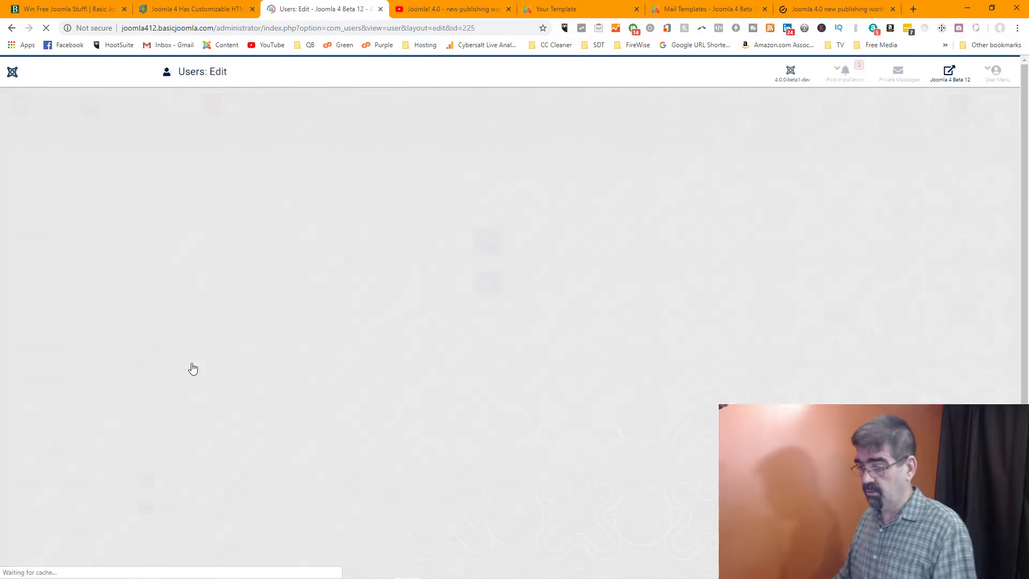
left_click(134, 174)
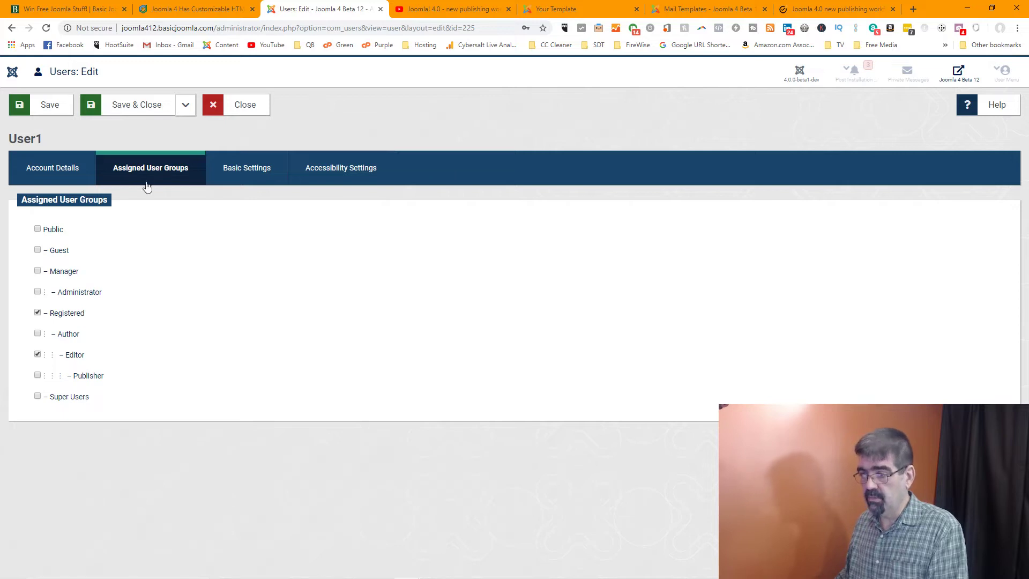
left_click(142, 107)
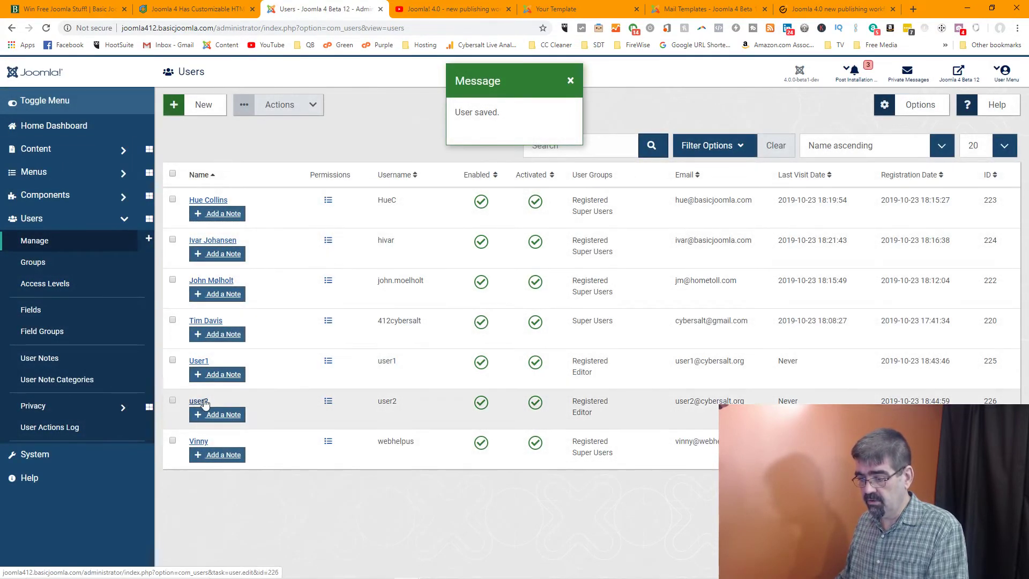
Remove the second test user from Editor, leaving Registered and Publisher, and save
left_click(198, 401)
scroll(170, 284, "down", 2)
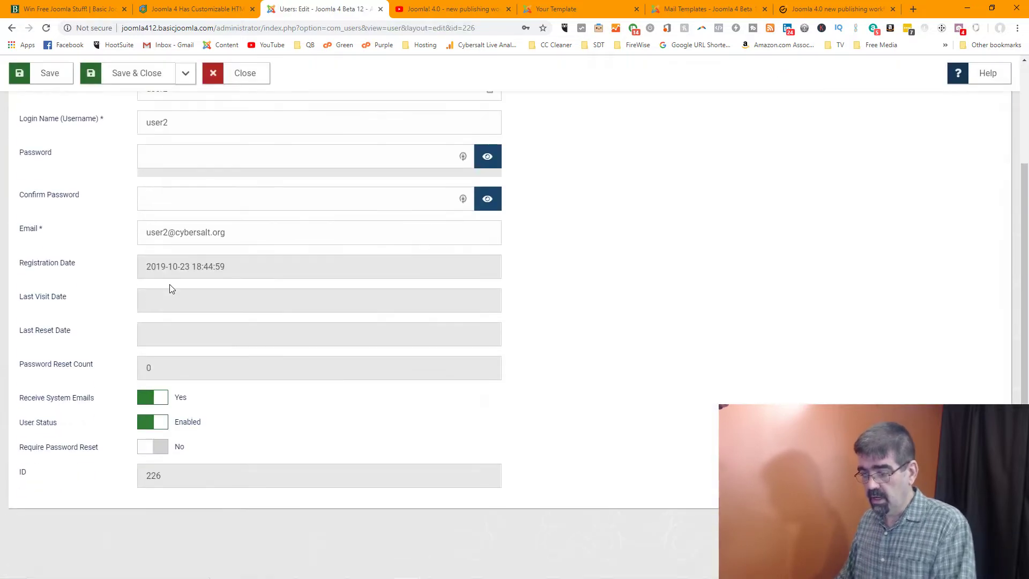
scroll(170, 284, "up", 2)
left_click(125, 178)
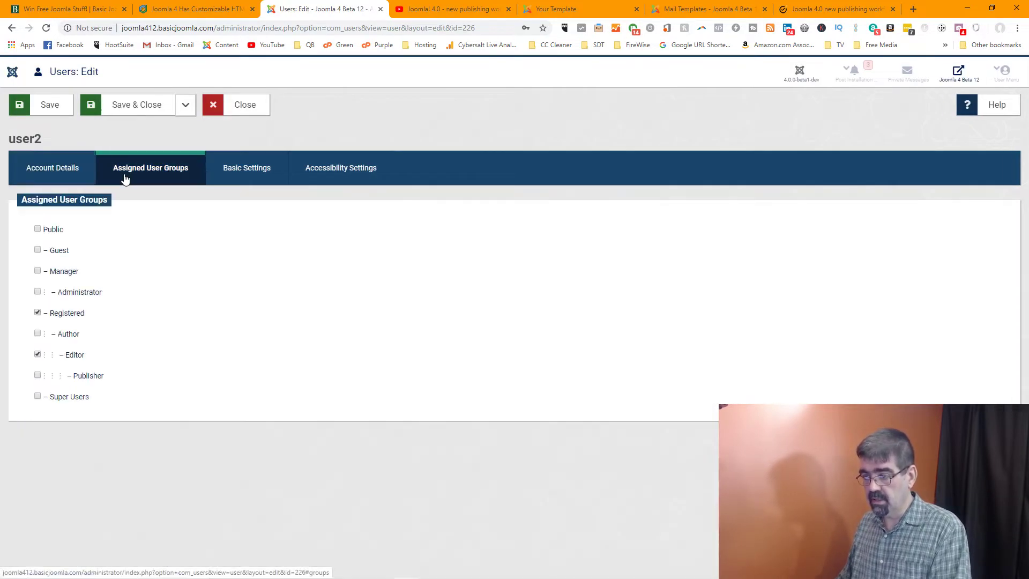
left_click(38, 355)
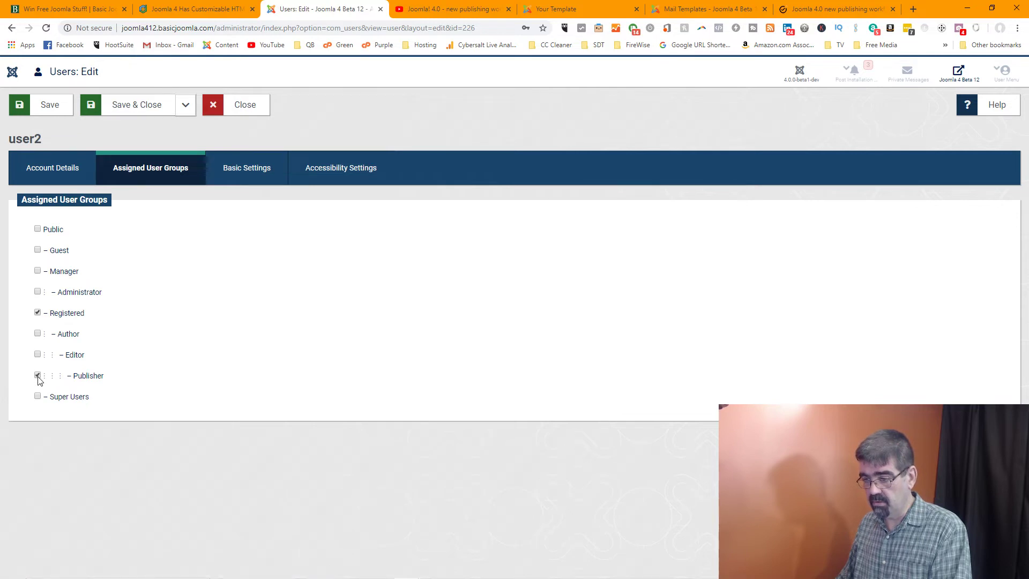
left_click(121, 113)
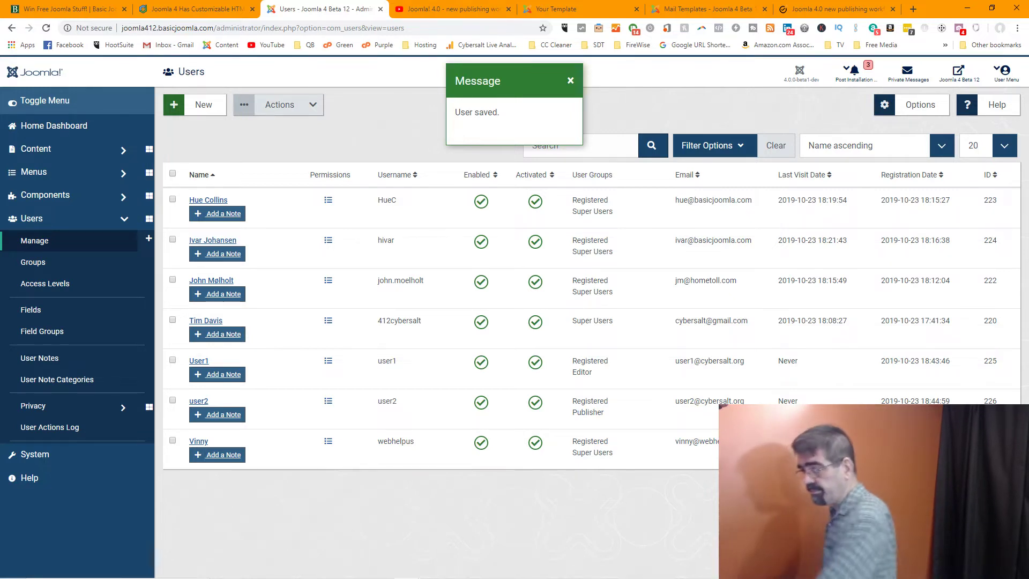
left_click(813, 12)
Scroll the JoomlaShine guide down to Step 3: Create a workflow and Step 4: Create Stage
scroll(678, 214, "down", 4)
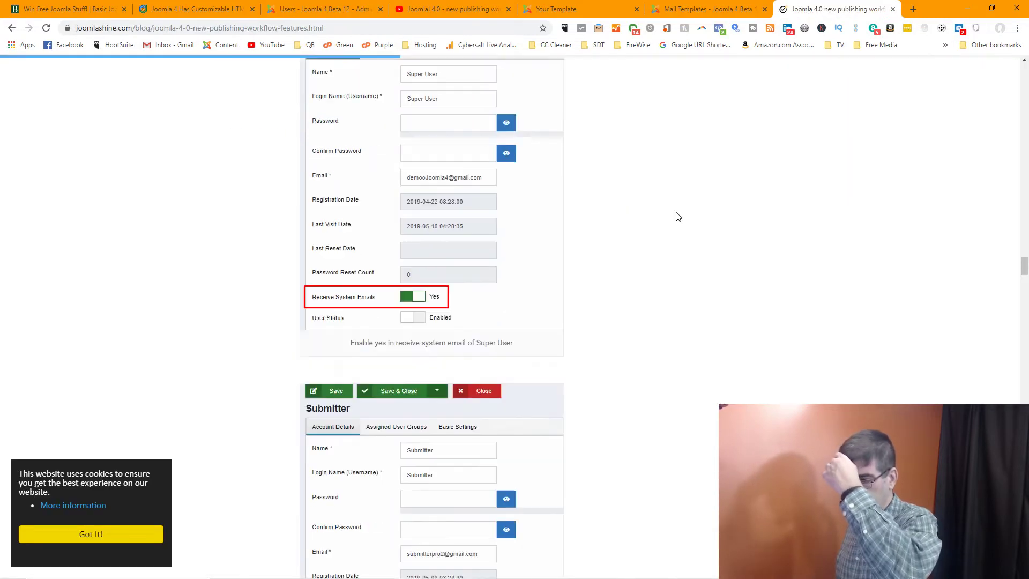
scroll(678, 216, "down", 5)
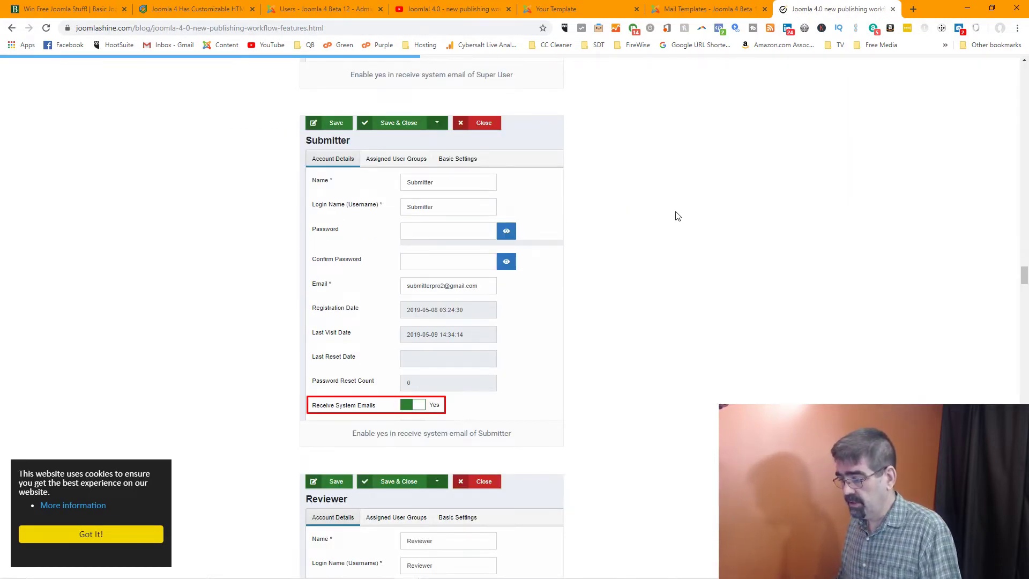
scroll(678, 216, "down", 5)
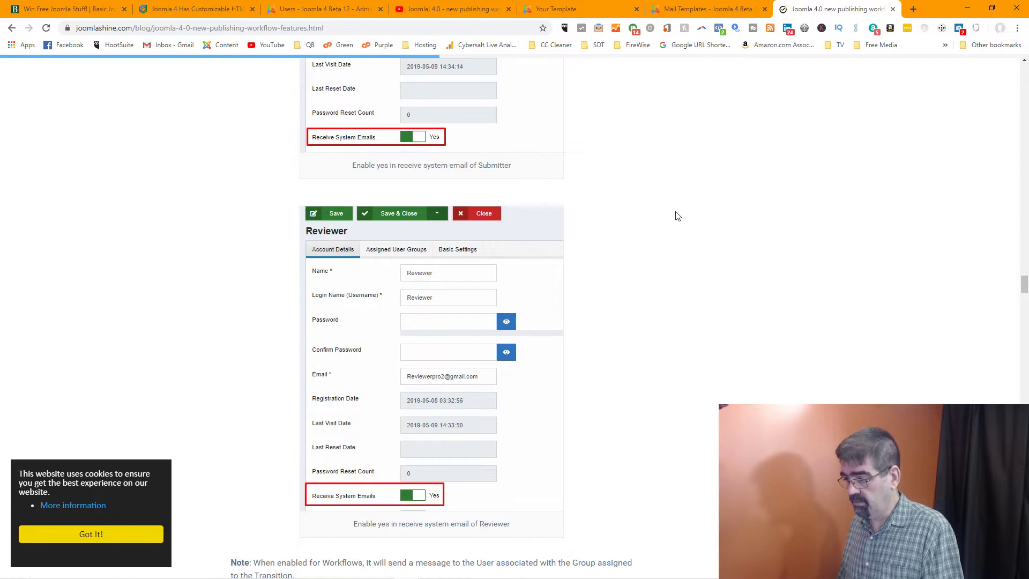
scroll(677, 216, "down", 5)
scroll(678, 216, "down", 1)
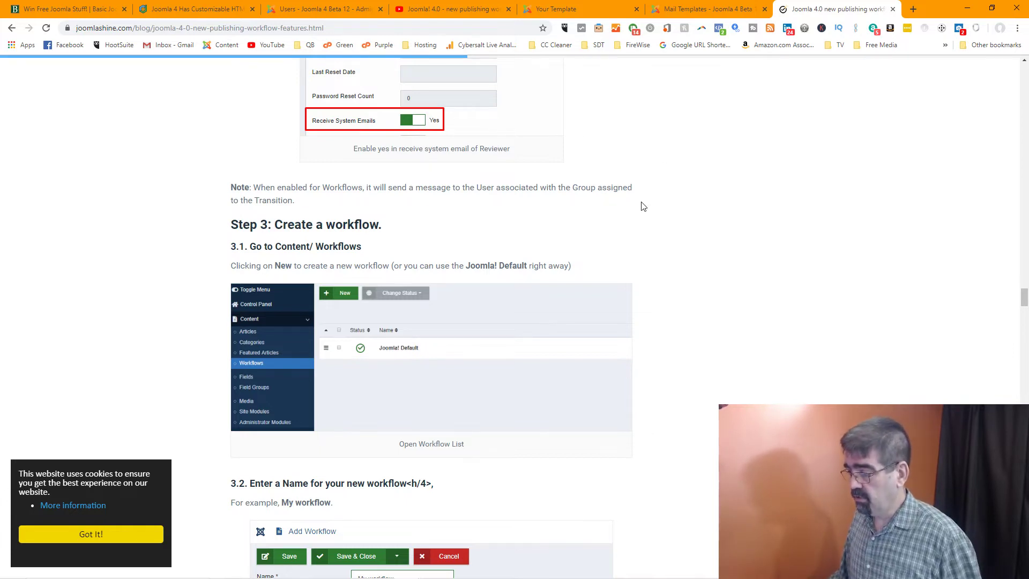
scroll(643, 206, "down", 2)
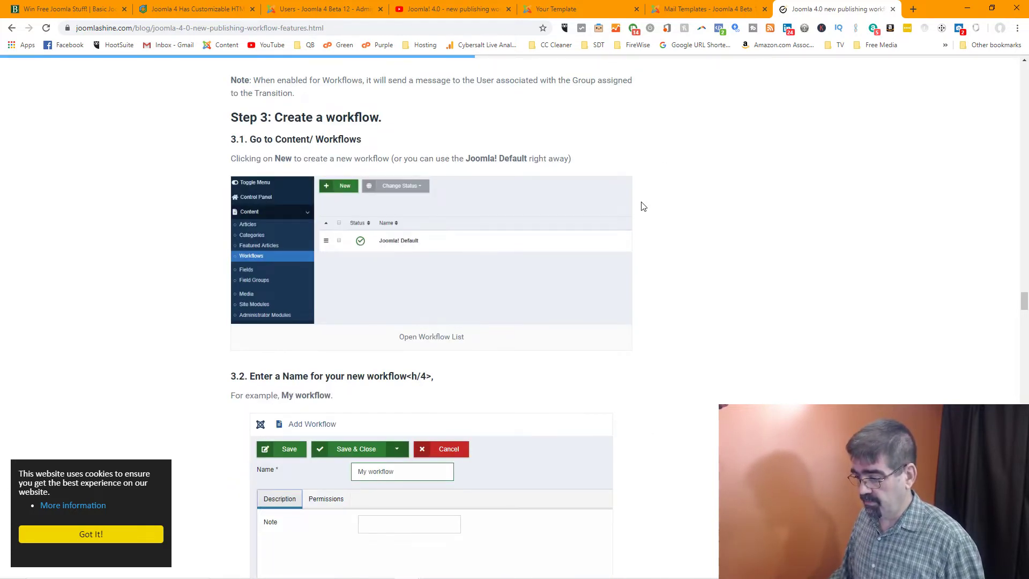
scroll(643, 206, "down", 4)
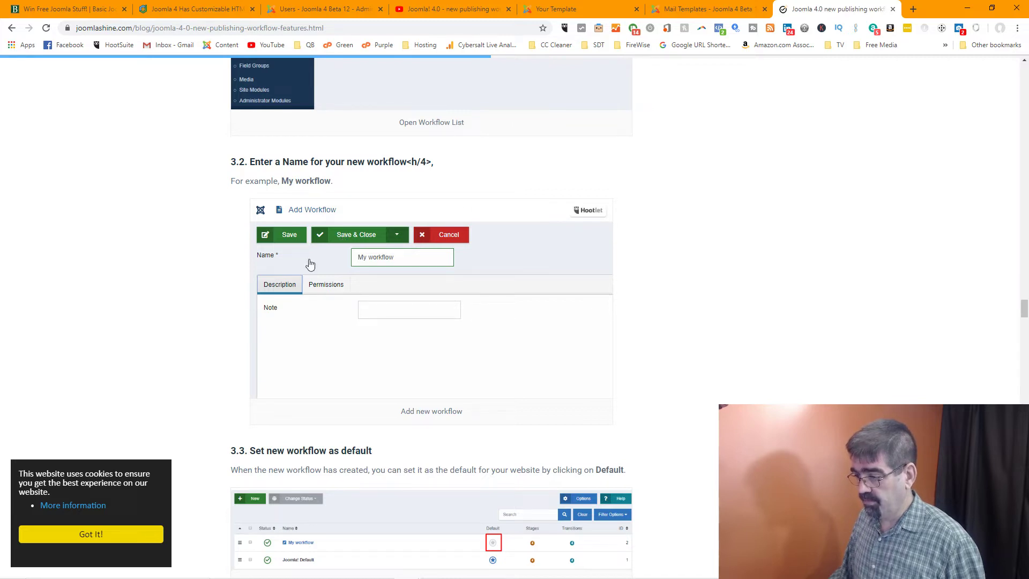
scroll(306, 328, "down", 2)
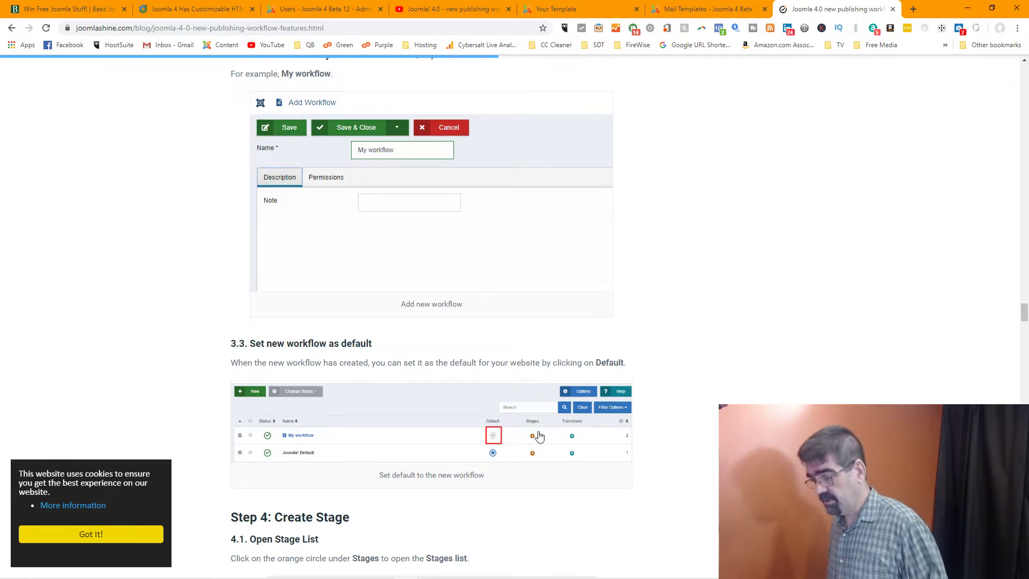
Open Content > Workflows and check A new Workflow's four stages before returning to the list
left_click(342, 14)
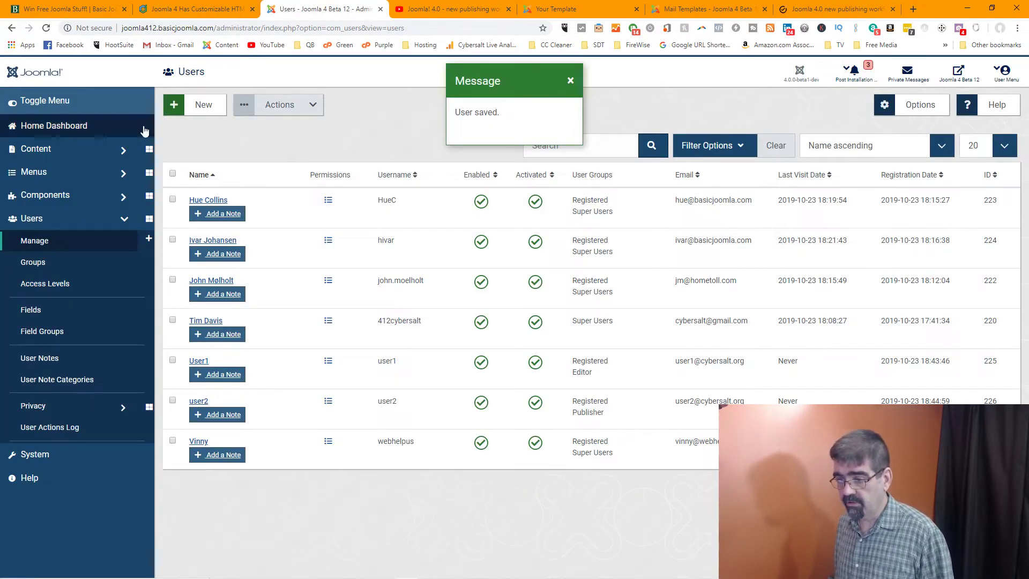
left_click(46, 149)
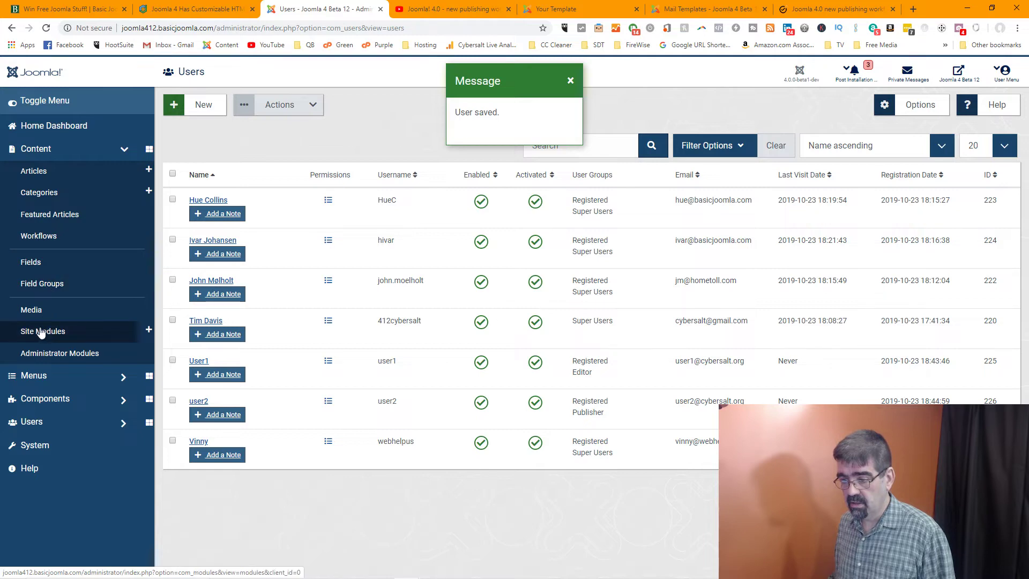
left_click(40, 237)
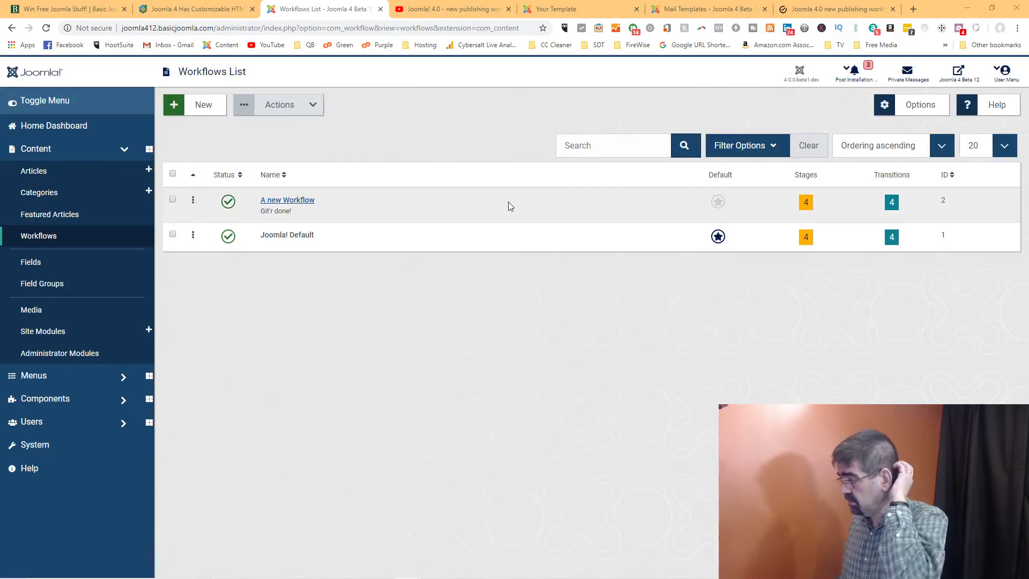
left_click(806, 203)
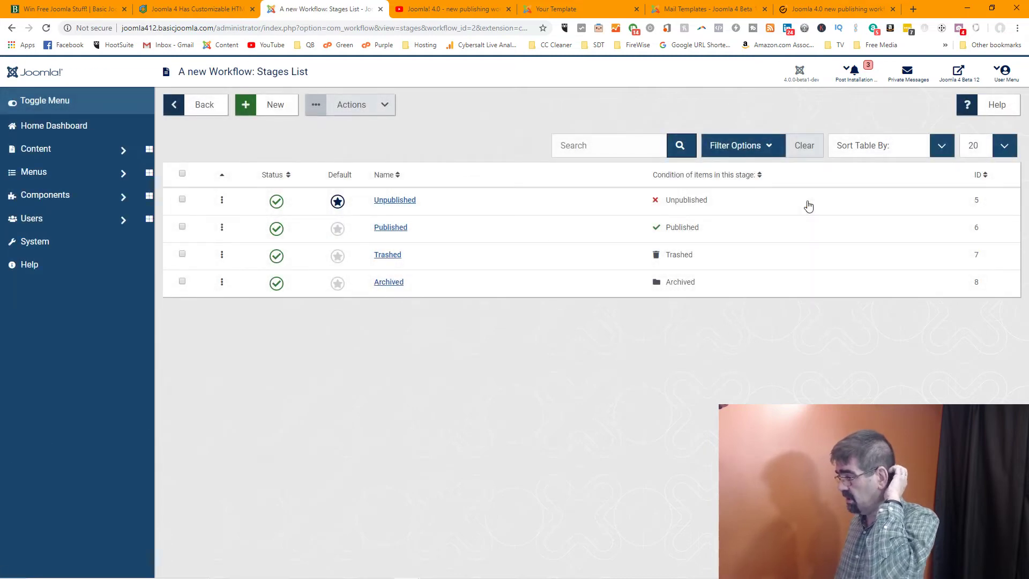
left_click(11, 28)
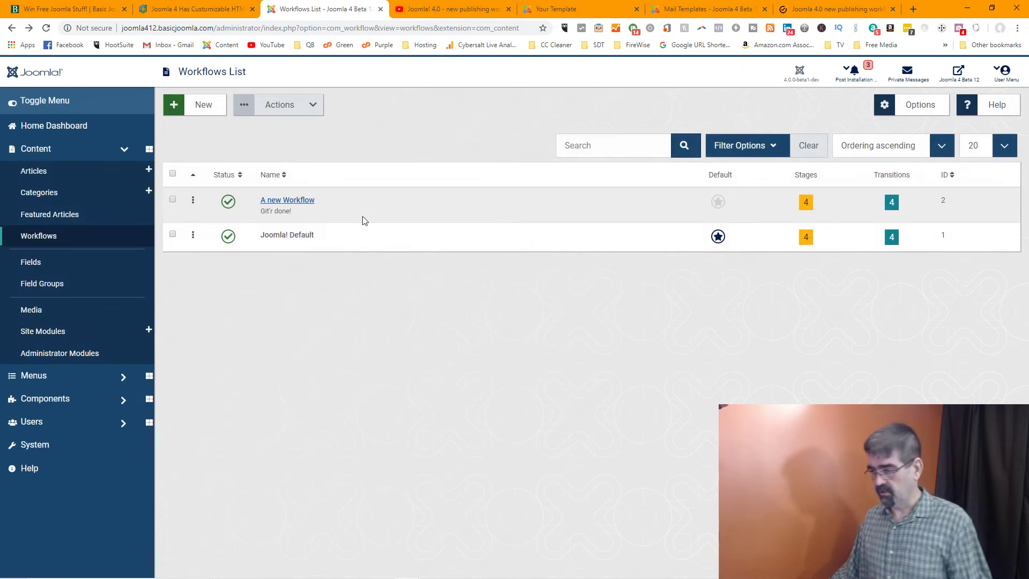
Trash A new Workflow through the Actions menu, leaving only Joomla! Default listed
left_click(172, 199)
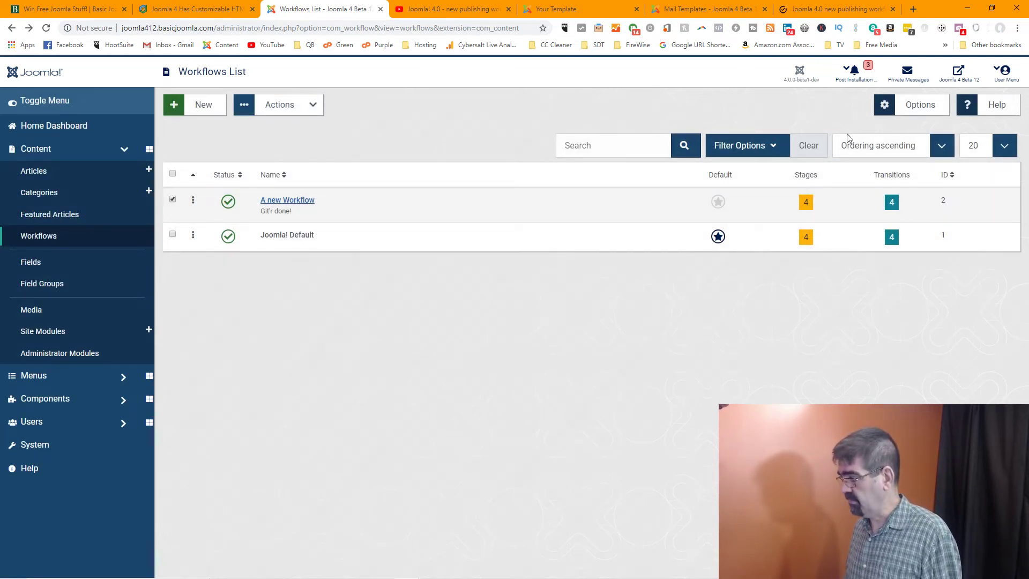
left_click(305, 106)
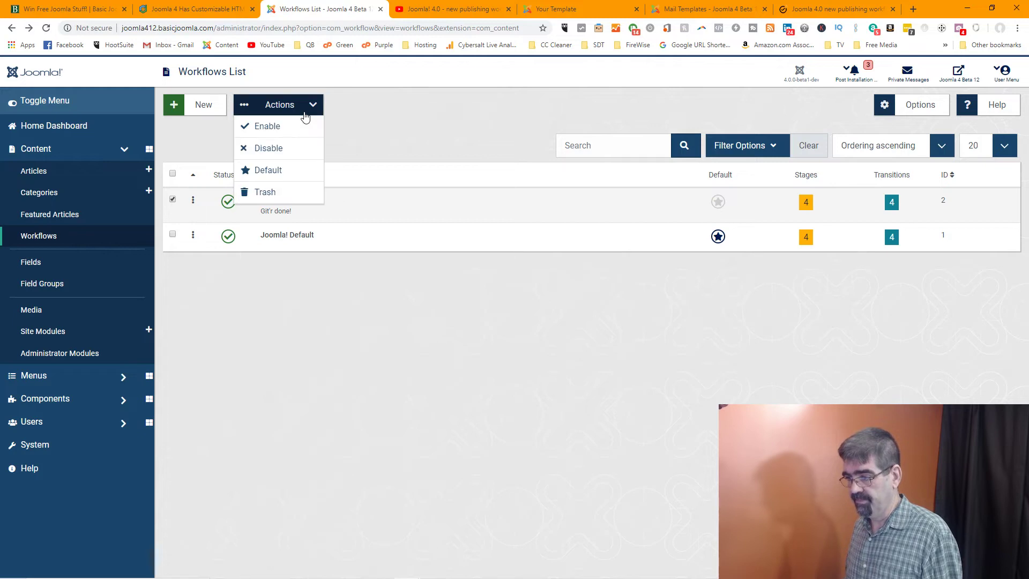
left_click(297, 191)
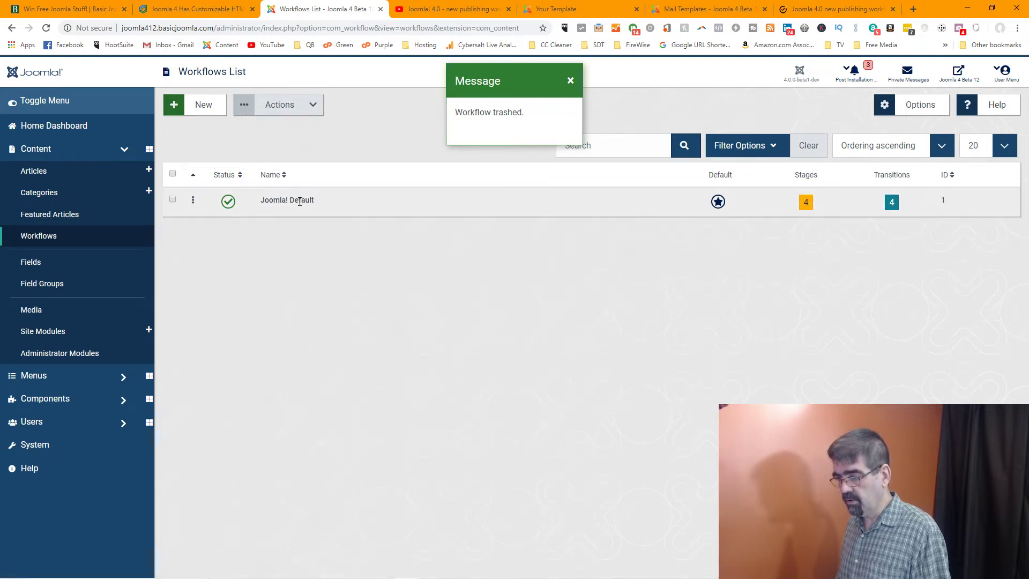
left_click(252, 202)
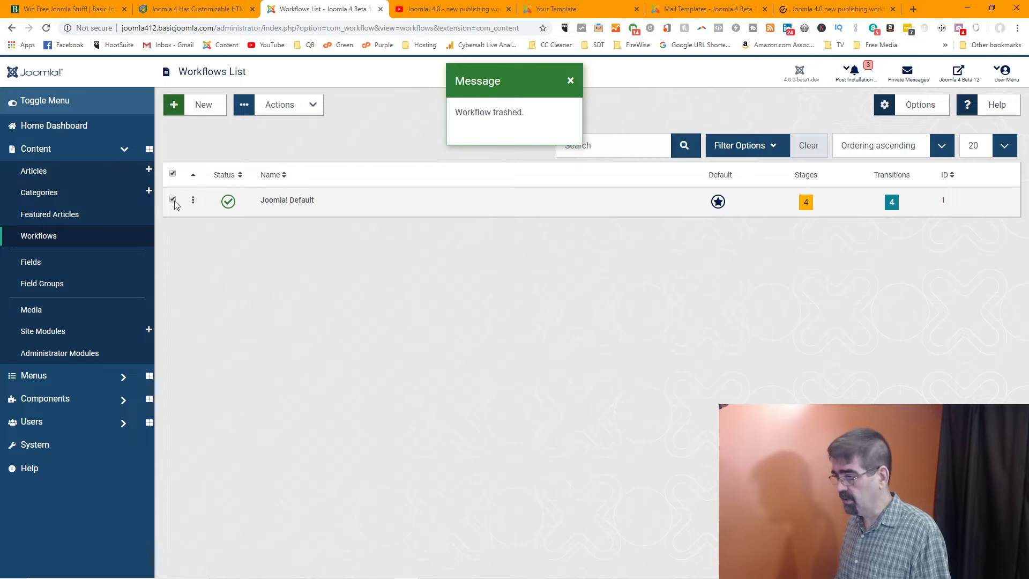
left_click(302, 108)
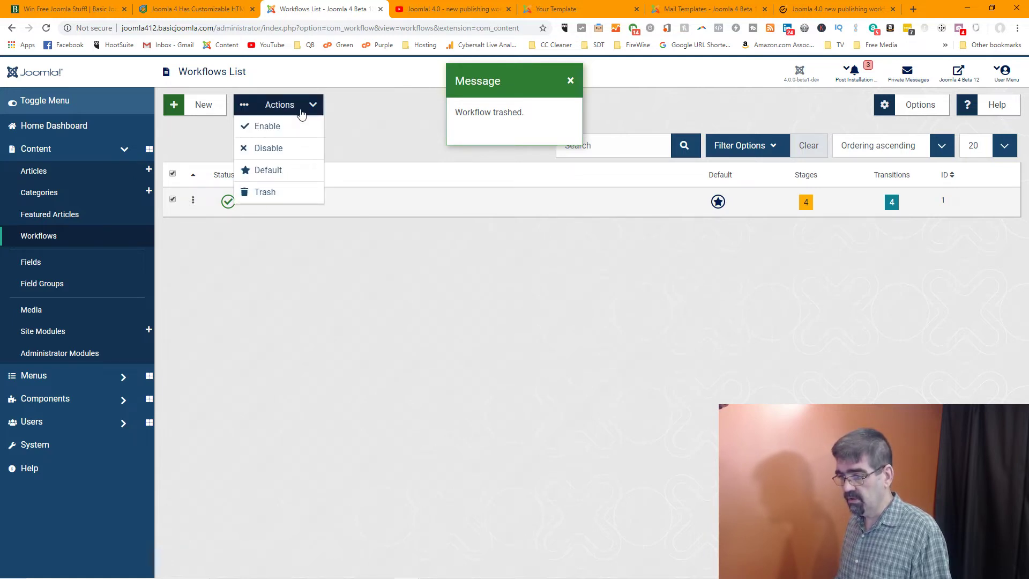
left_click(383, 121)
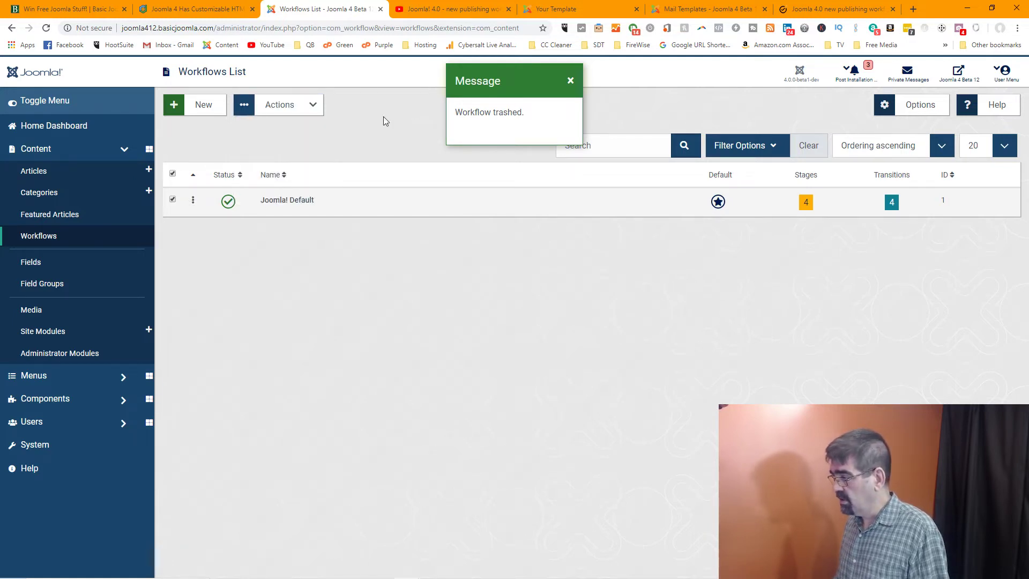
left_click(571, 81)
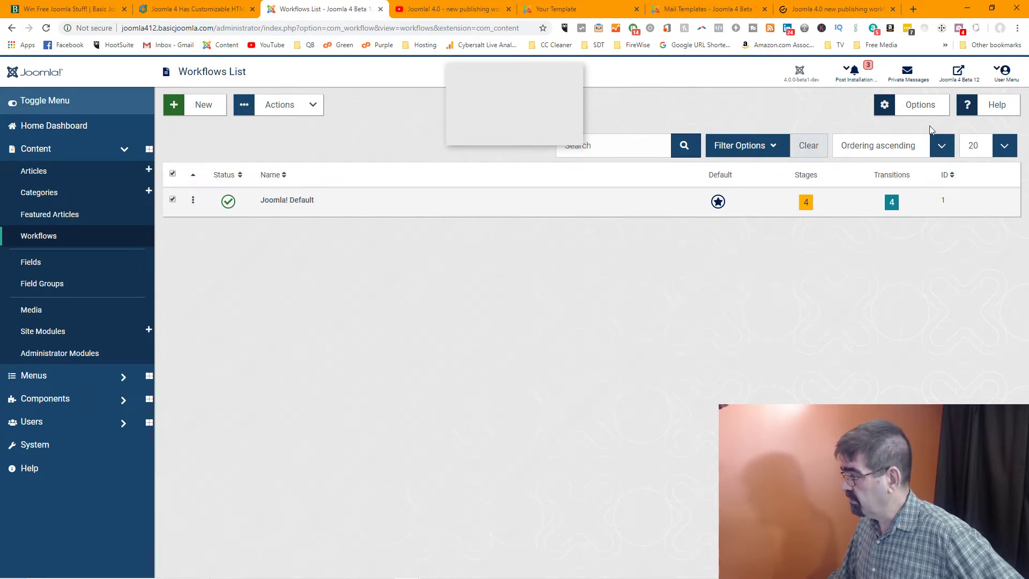
left_click(268, 201)
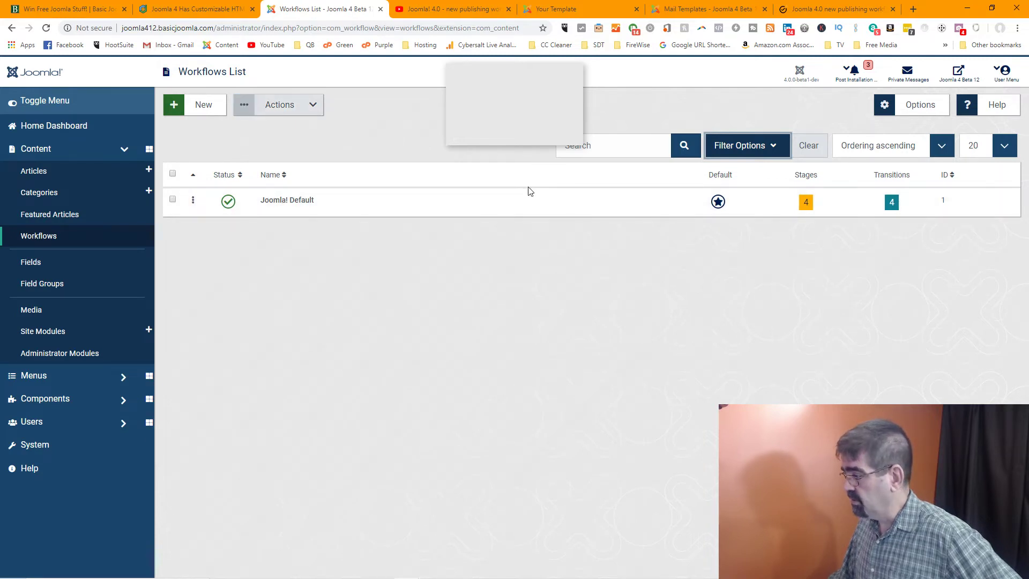
left_click(807, 203)
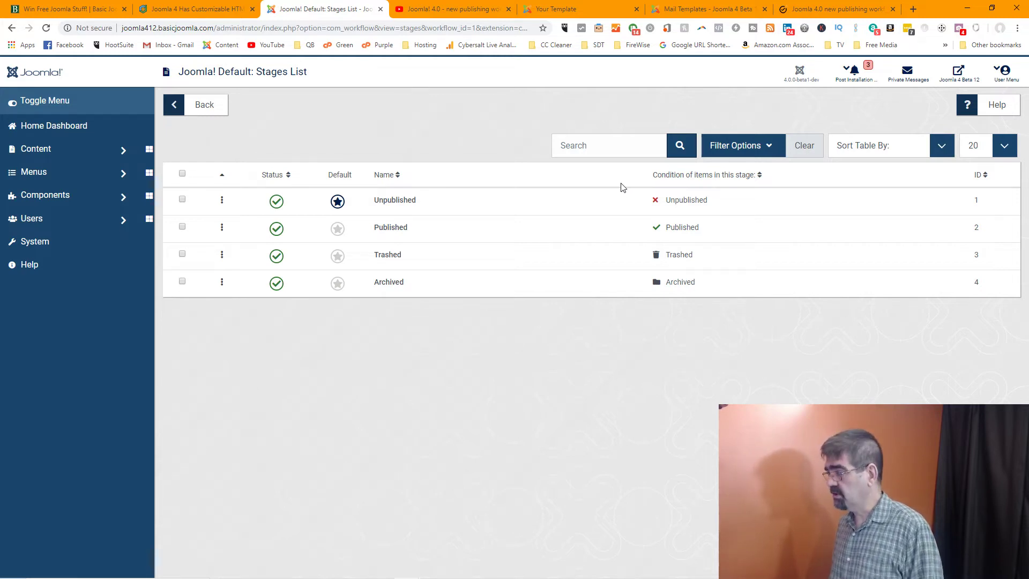
left_click(182, 199)
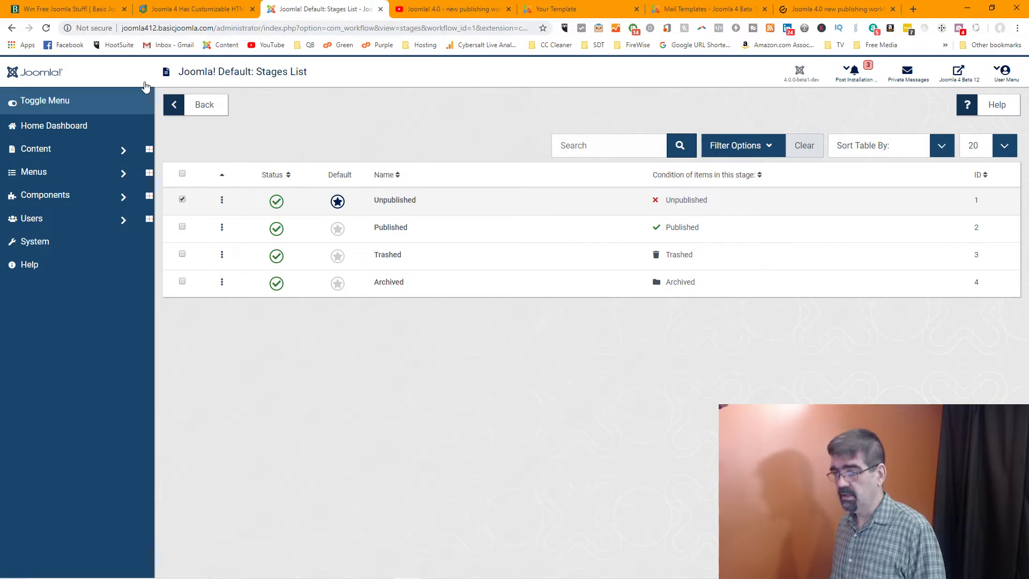
left_click(172, 105)
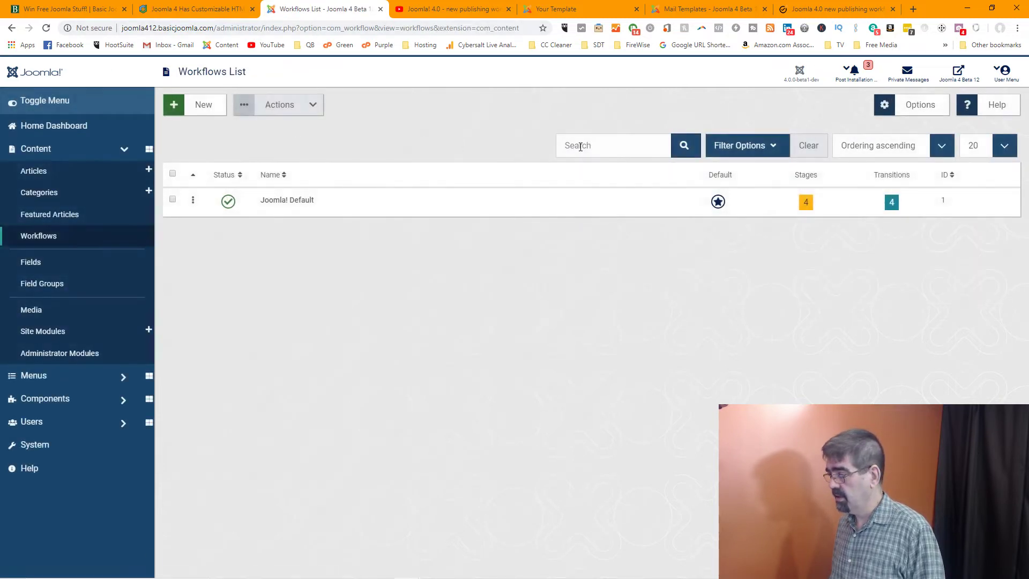
left_click(893, 203)
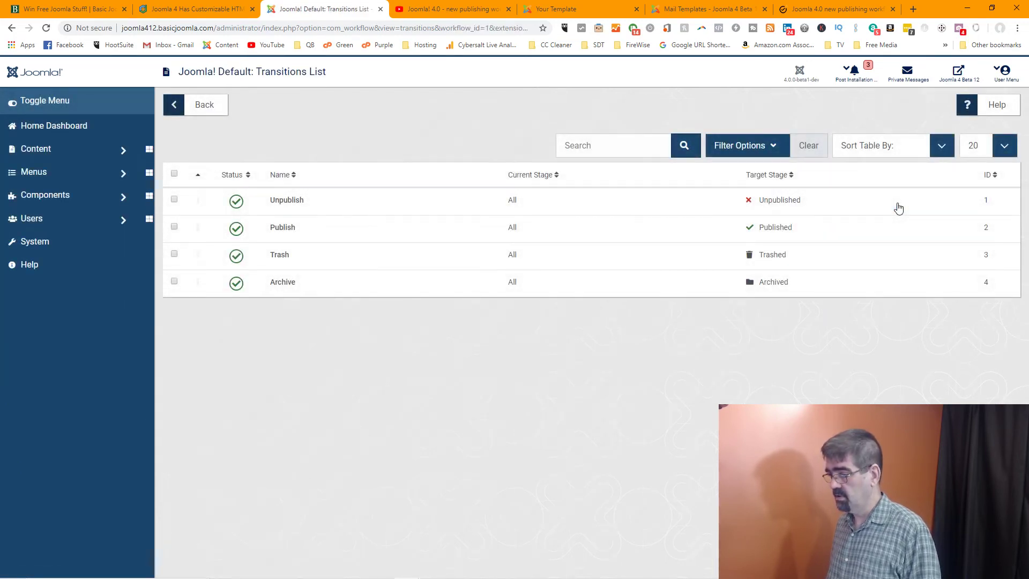
left_click(236, 206)
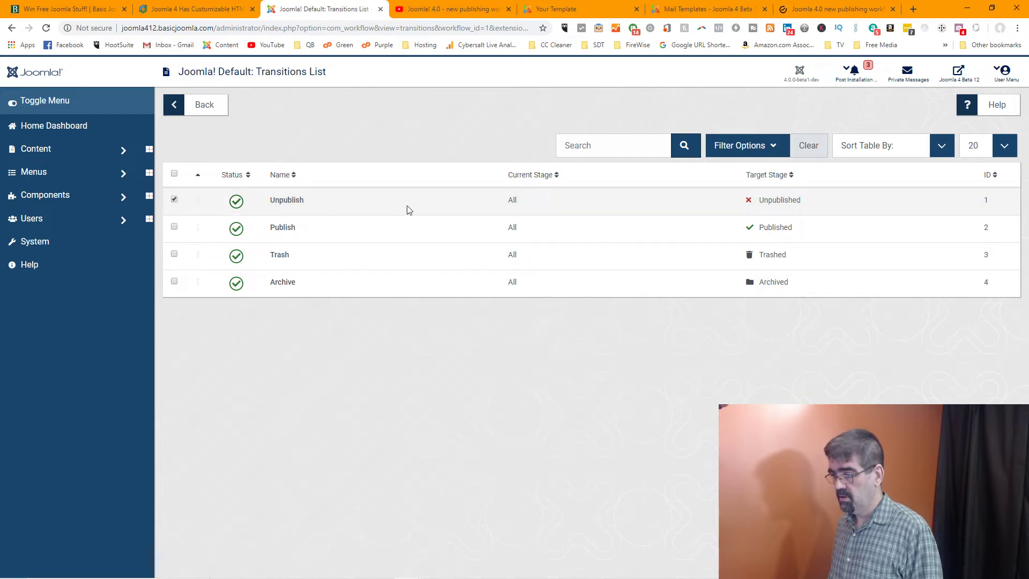
left_click(761, 197)
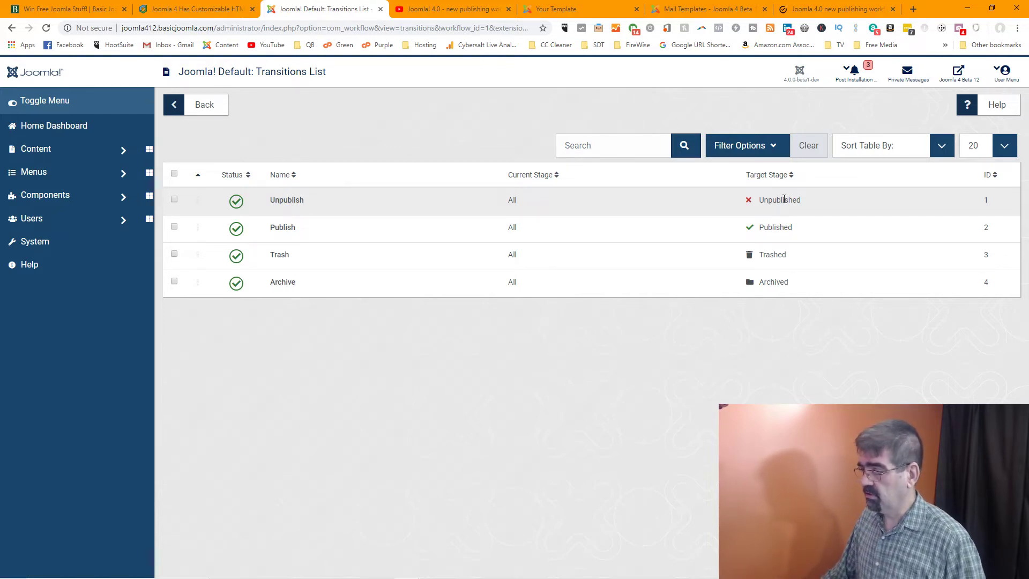
right_click(784, 199)
left_click(438, 120)
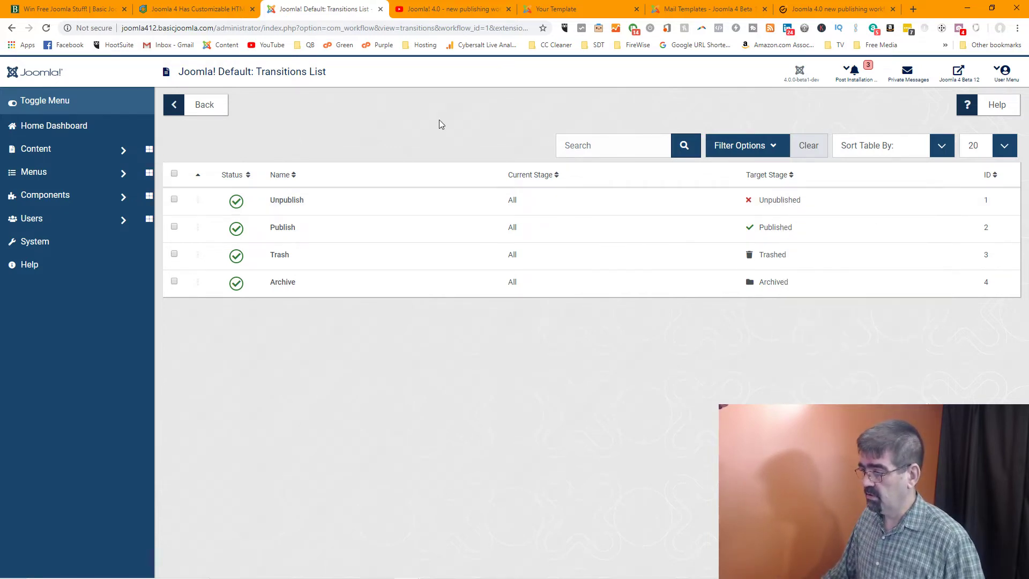
left_click(172, 106)
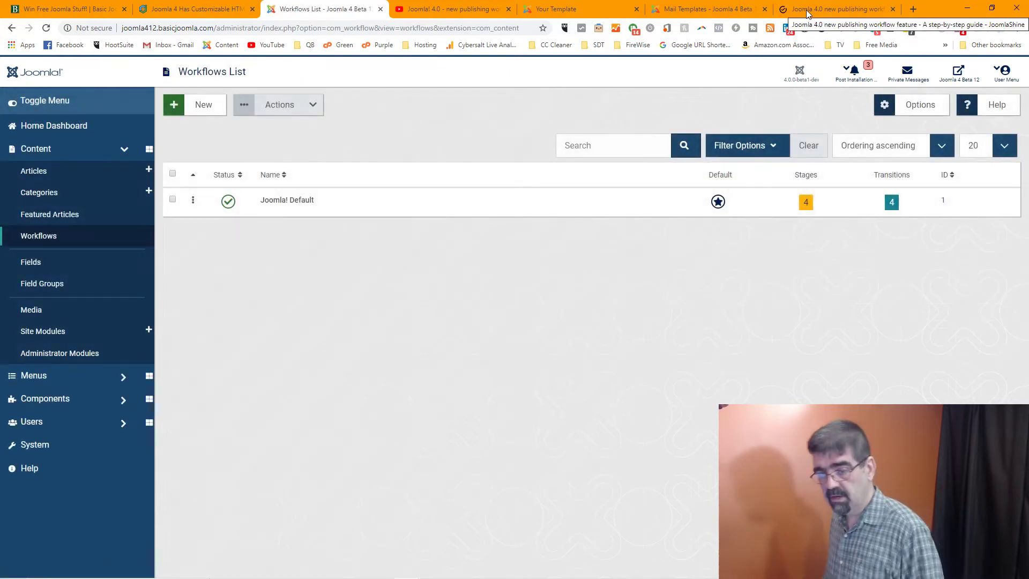
Read down the JoomlaShine guide to Step 5: Create Transition and its Transition List subsections
left_click(808, 12)
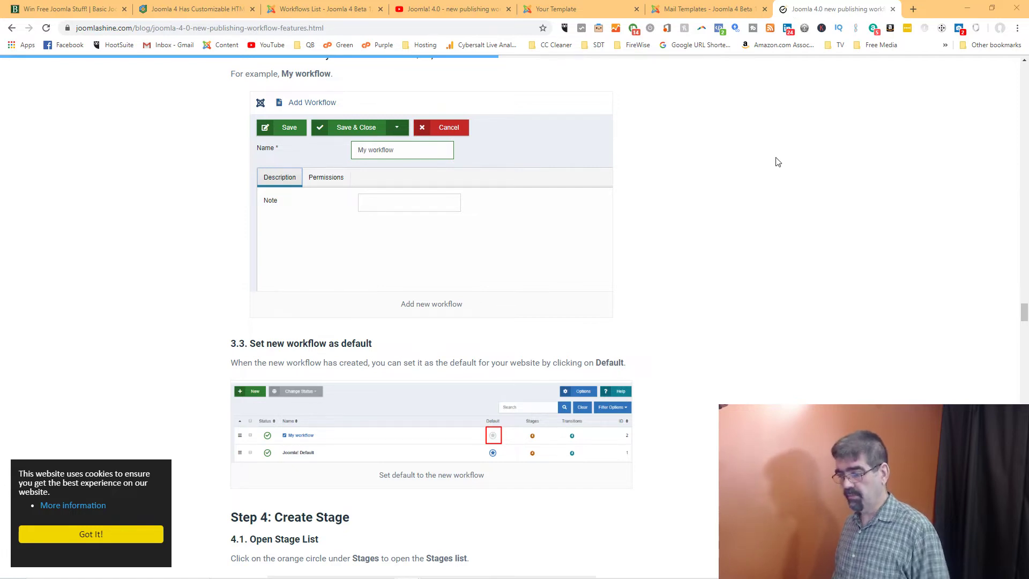
scroll(784, 157, "up", 1)
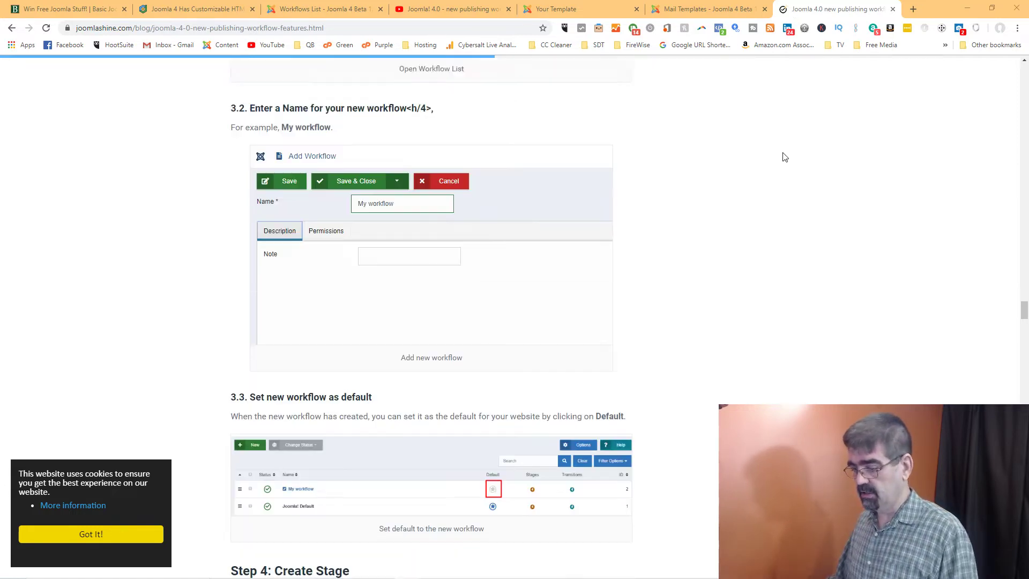
scroll(782, 156, "up", 5)
scroll(783, 158, "down", 5)
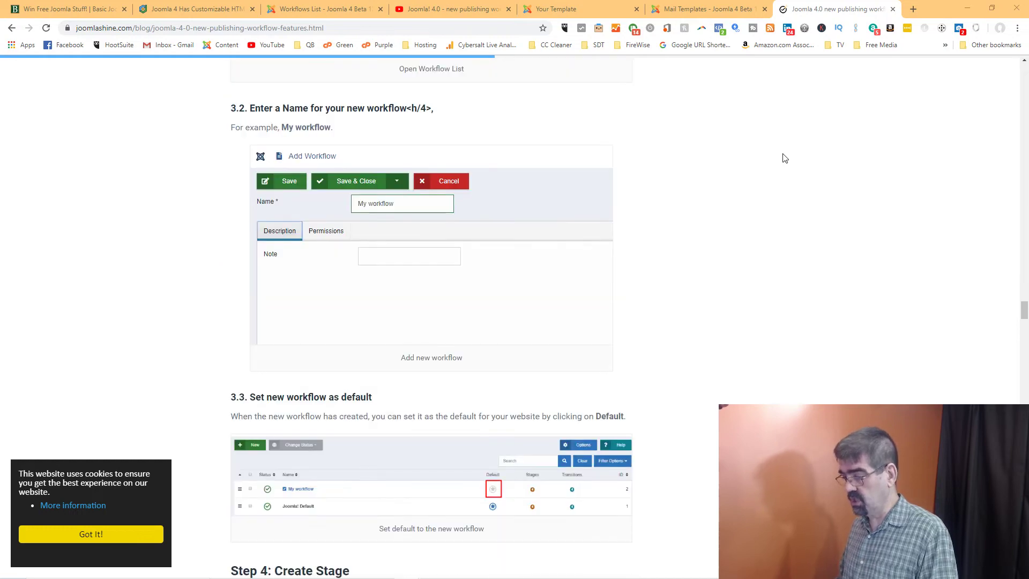
scroll(785, 158, "down", 4)
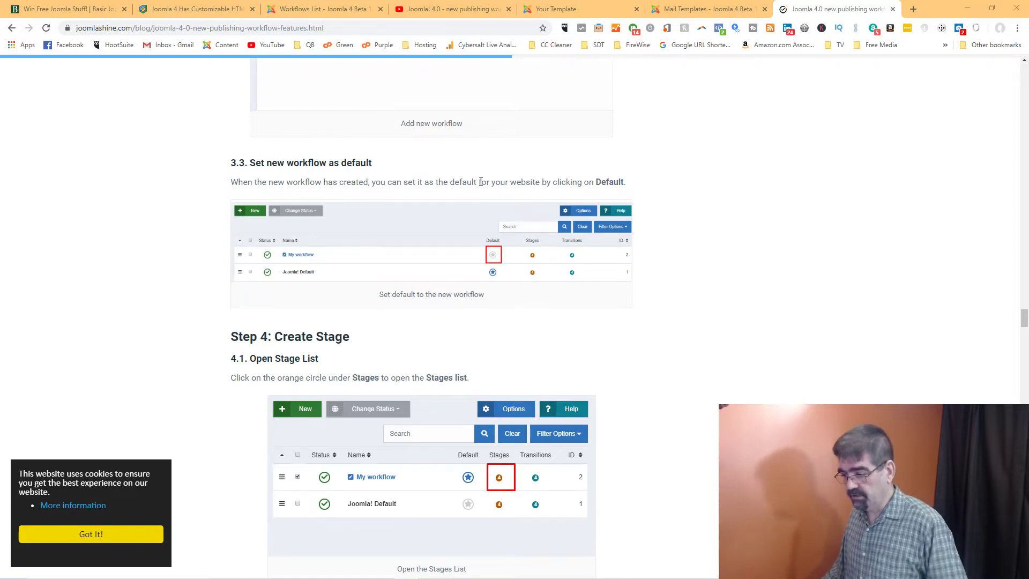
scroll(481, 188, "down", 1)
scroll(482, 188, "down", 1)
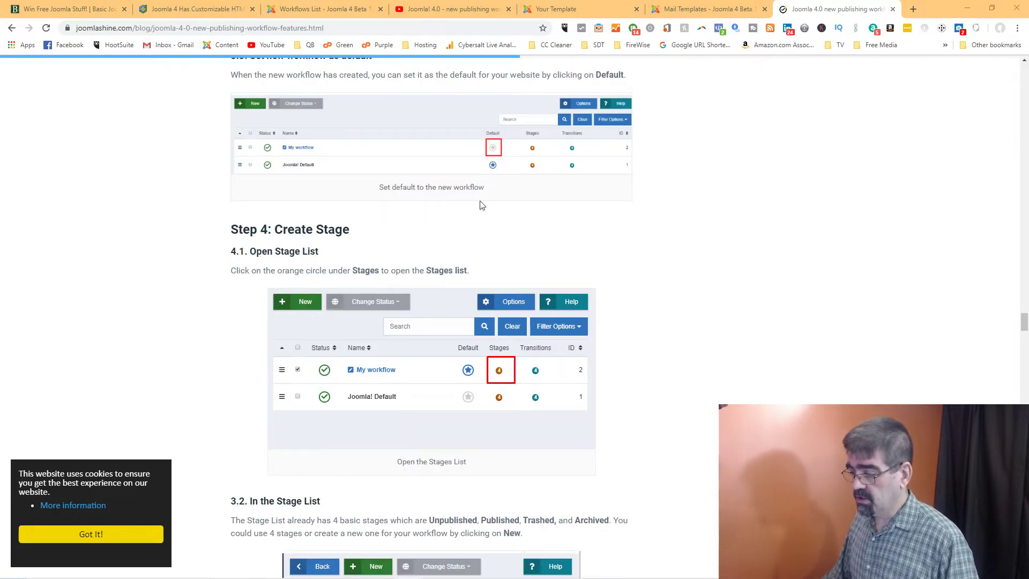
scroll(482, 205, "down", 1)
scroll(472, 235, "down", 4)
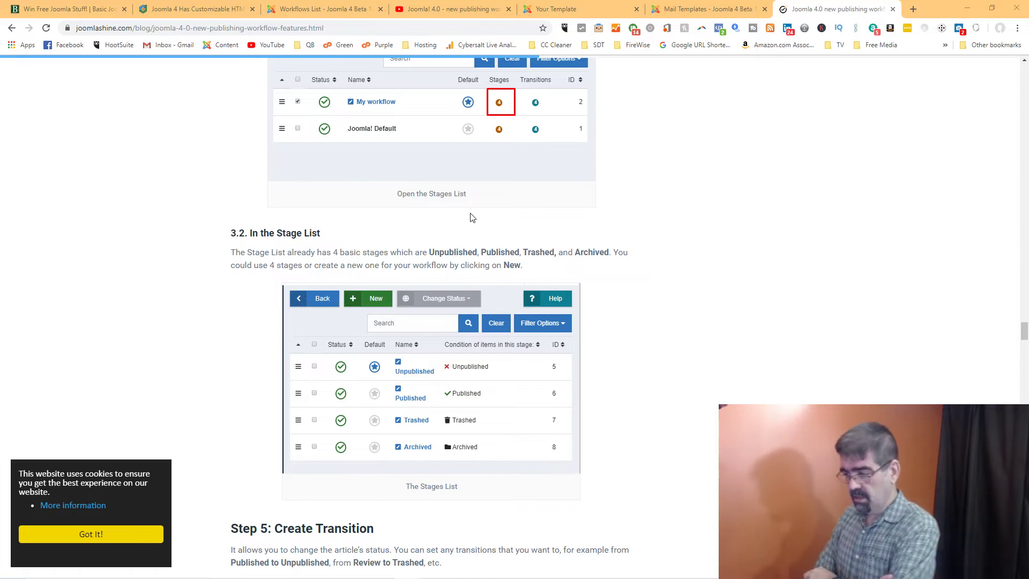
scroll(472, 217, "down", 4)
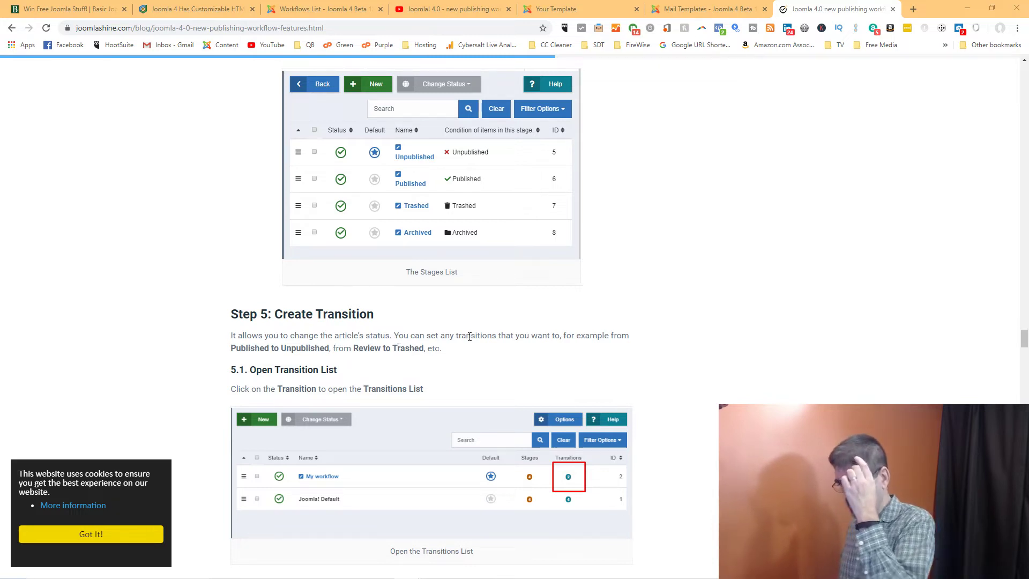
scroll(473, 336, "down", 4)
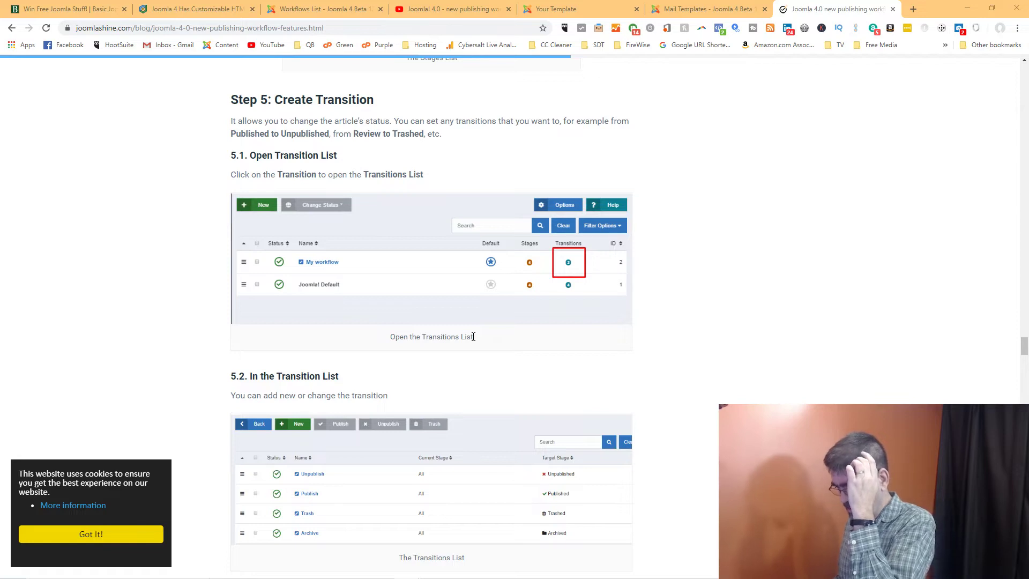
Review Joomla! Default's four transitions, toggling the filter options, then go back to Workflows
left_click(290, 13)
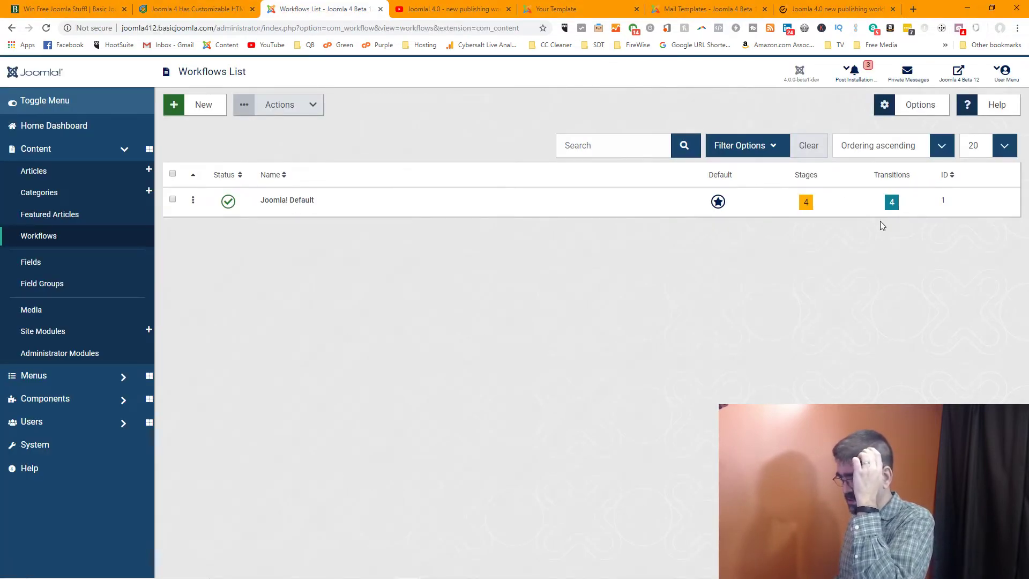
left_click(892, 204)
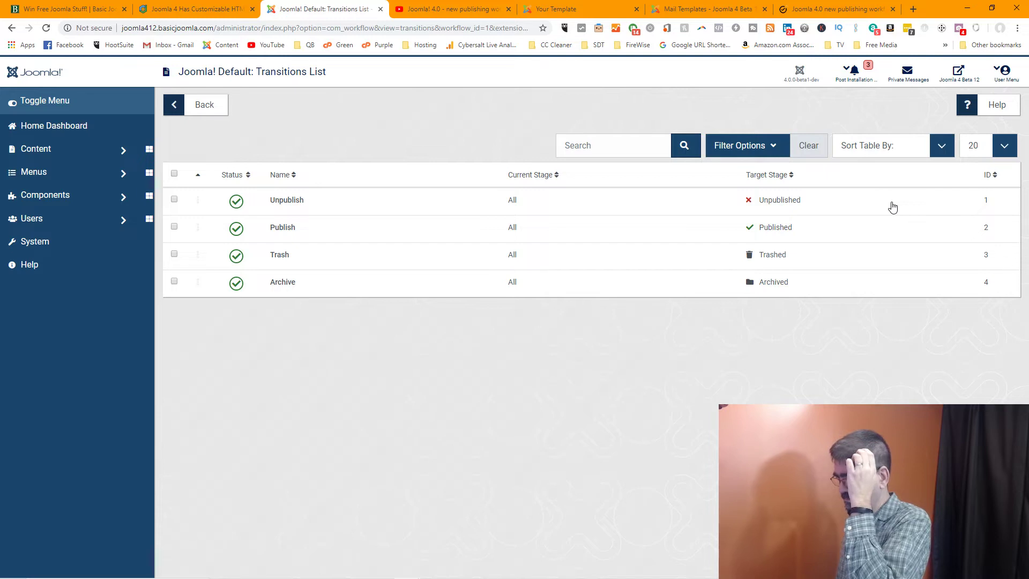
left_click(767, 150)
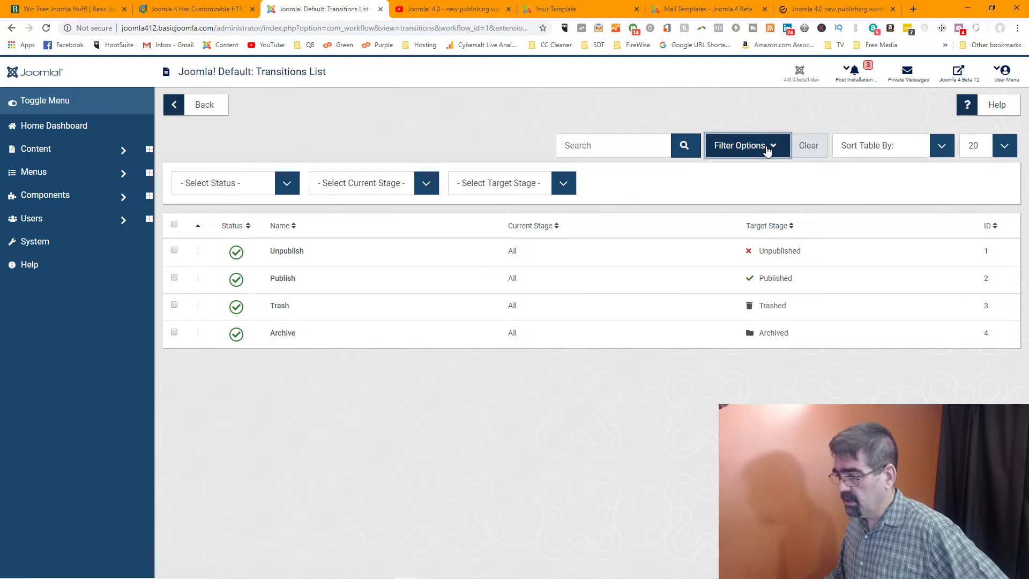
left_click(767, 151)
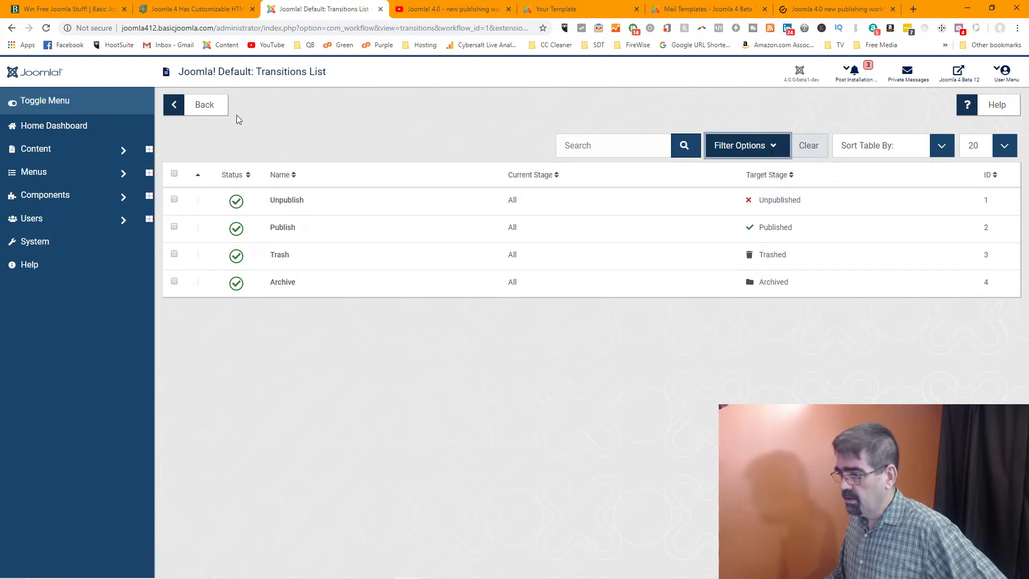
left_click(180, 109)
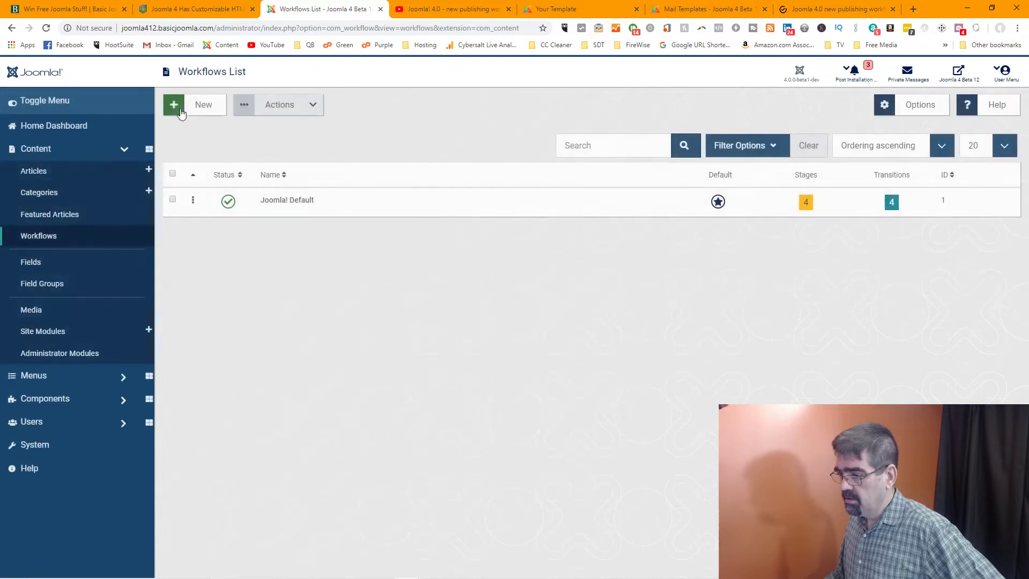
Start a new workflow named 'Test' with the note "It's a test!"
left_click(201, 105)
right_click(198, 104)
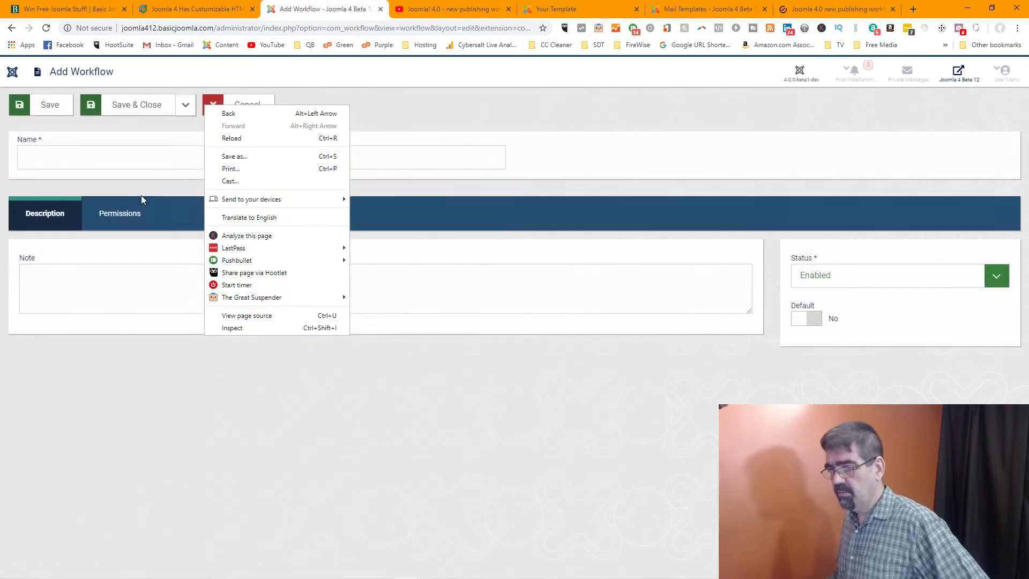
left_click(140, 152)
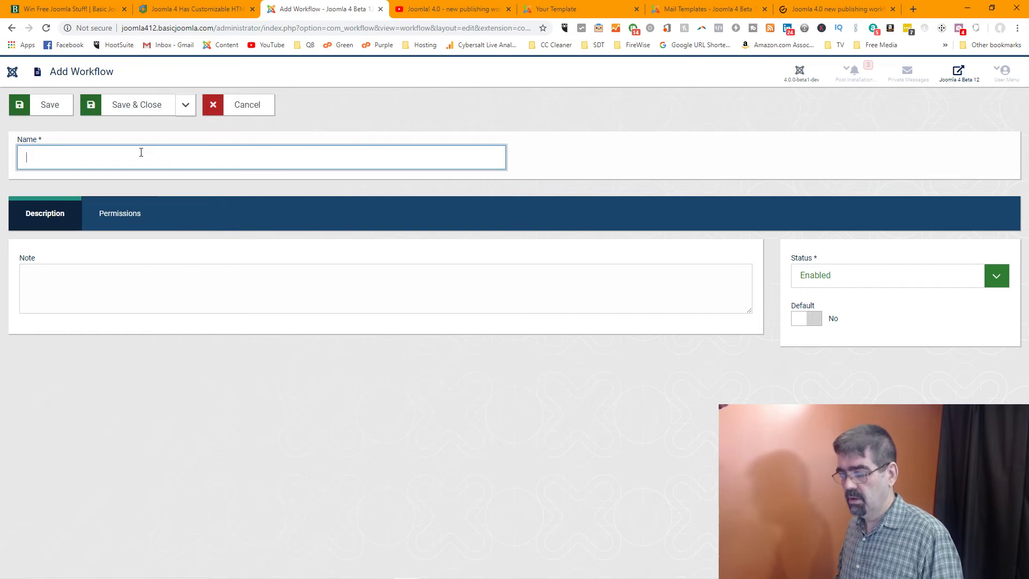
type("Test")
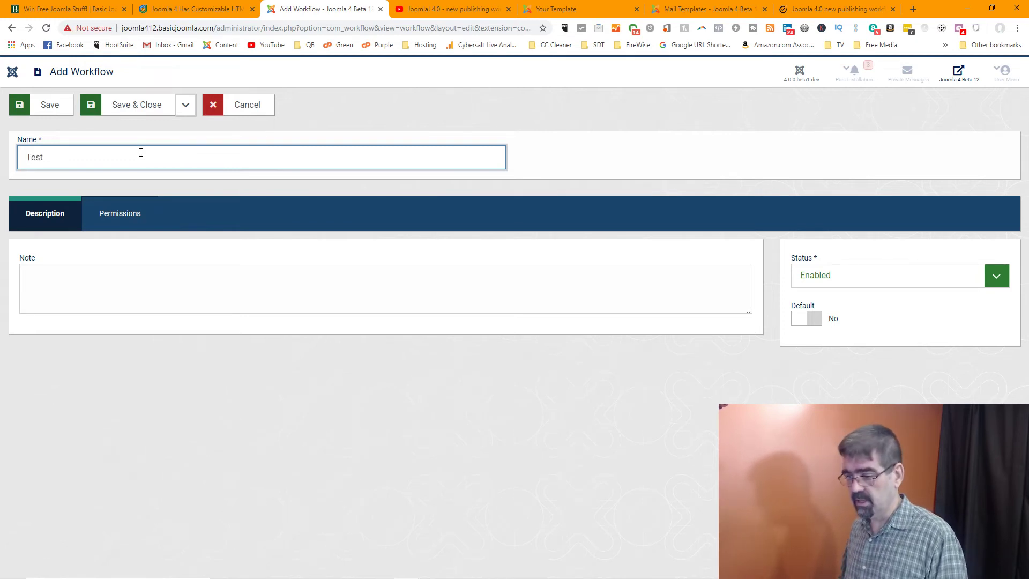
left_click(199, 304)
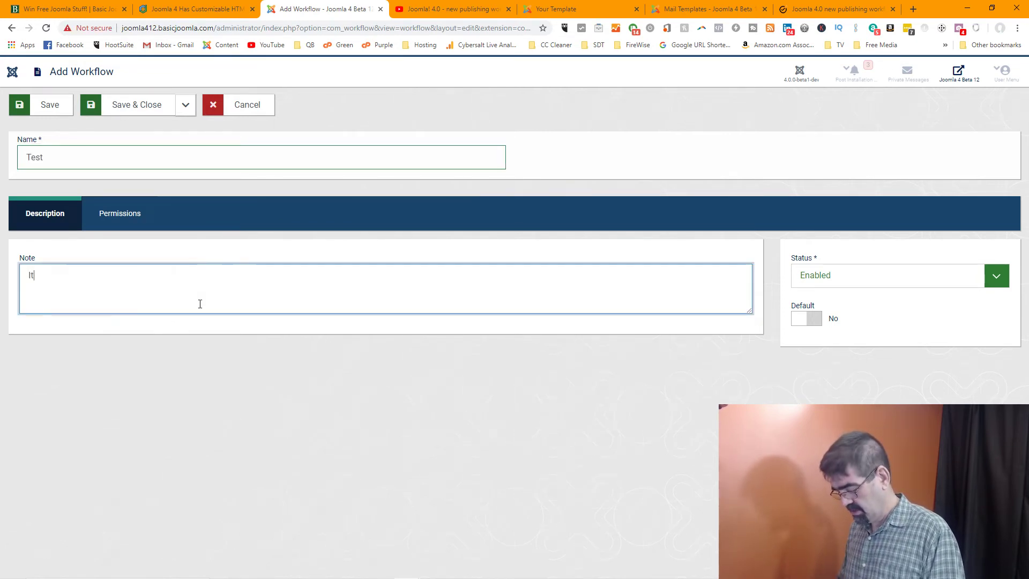
type("Its")
key("BackSpace")
type("'s ")
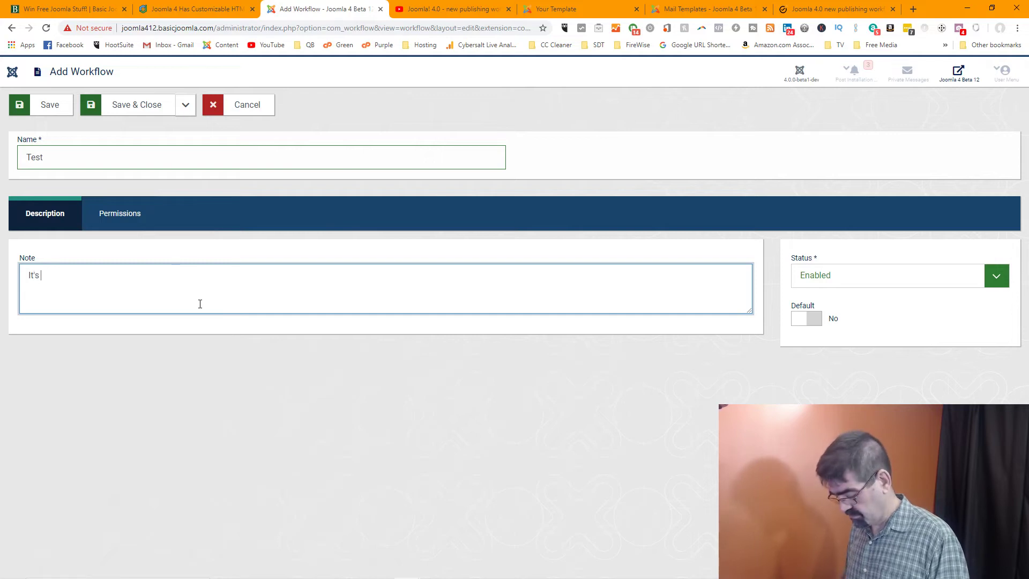
type("a test!")
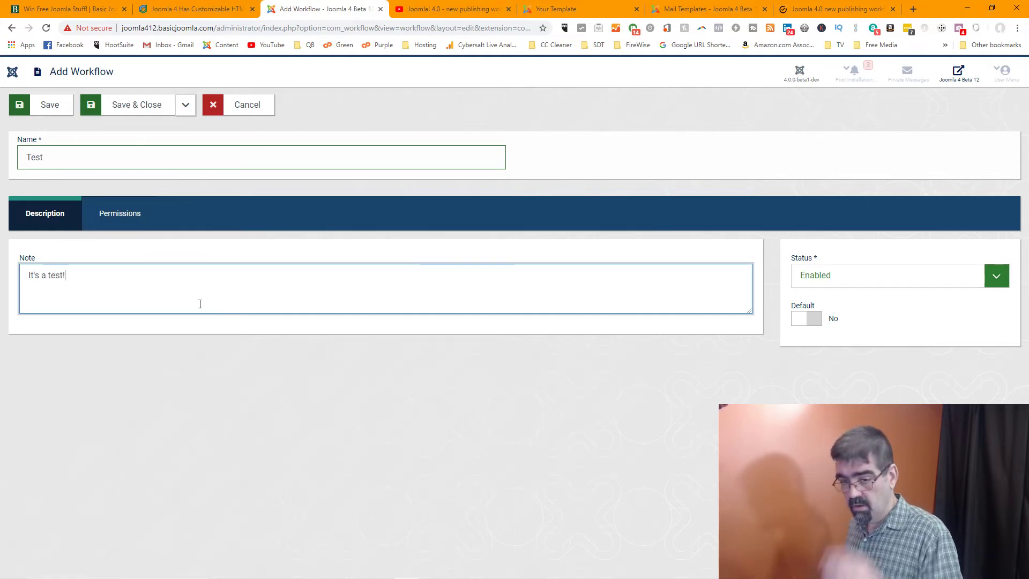
Leave the Create permission as Inherited, then save and close the Test workflow
left_click(124, 213)
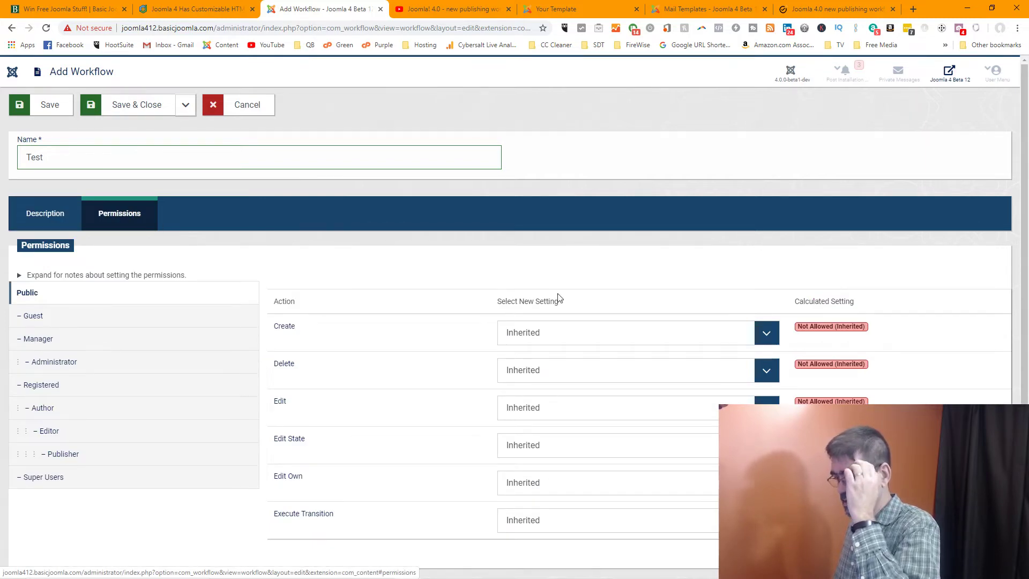
left_click(680, 341)
left_click(255, 230)
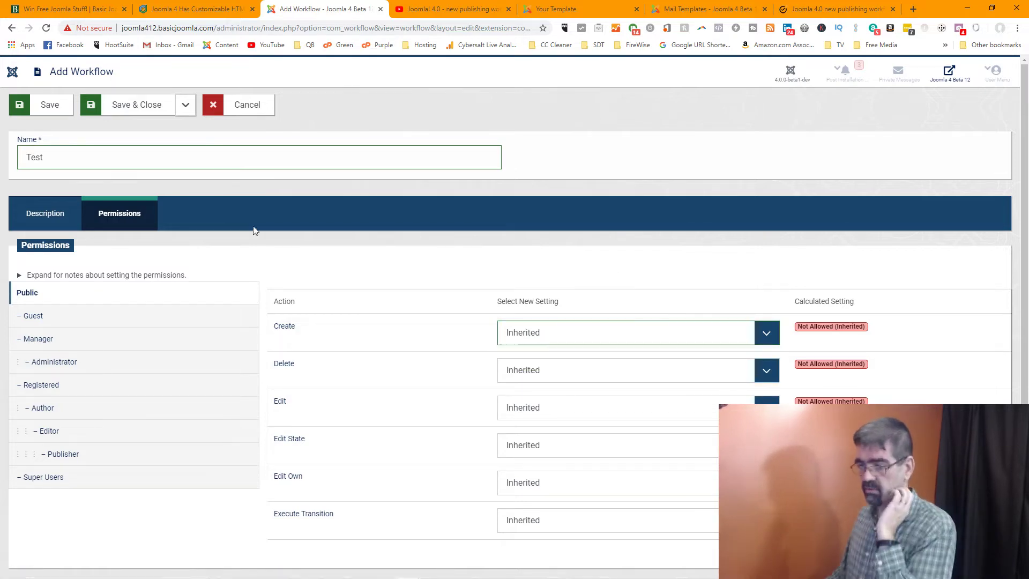
left_click(42, 217)
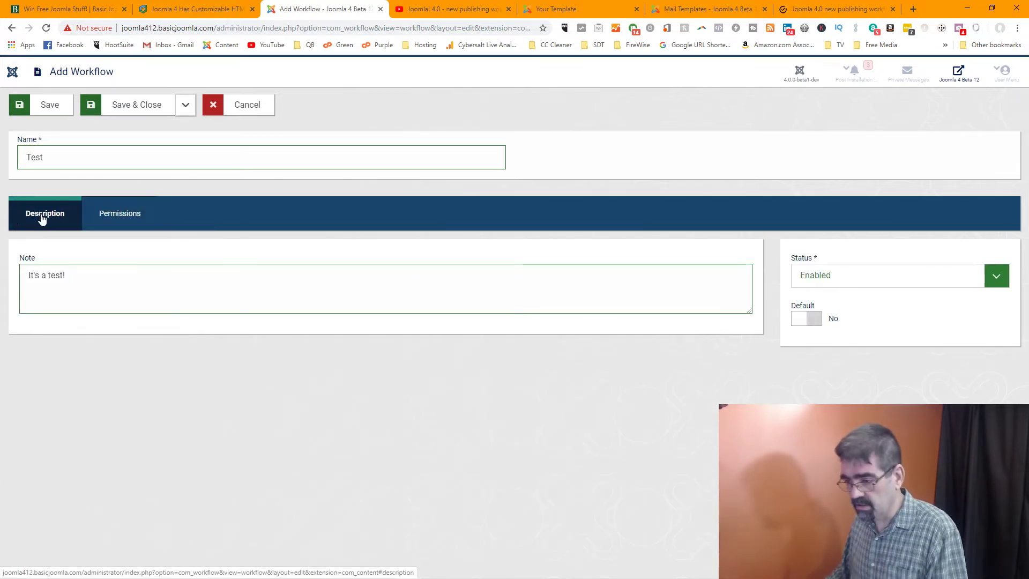
left_click(115, 115)
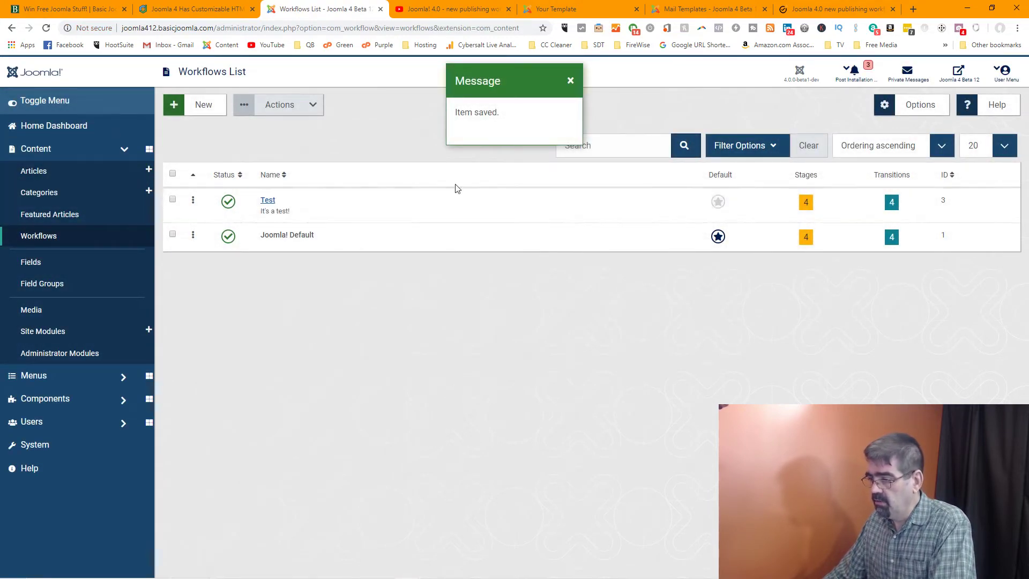
Open the Test workflow's stages and inspect Unpublished and Published without changing them
left_click(806, 204)
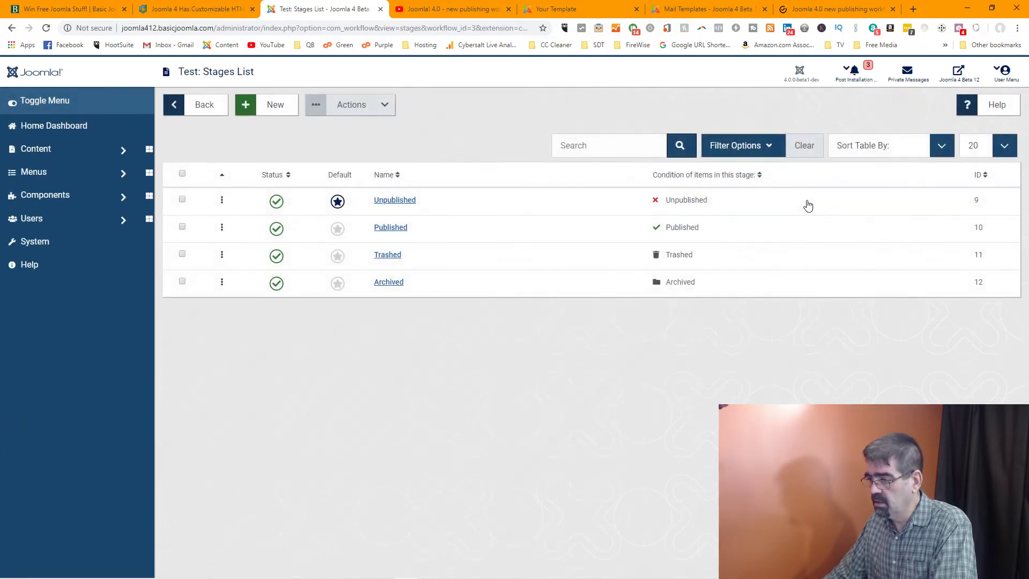
left_click(400, 205)
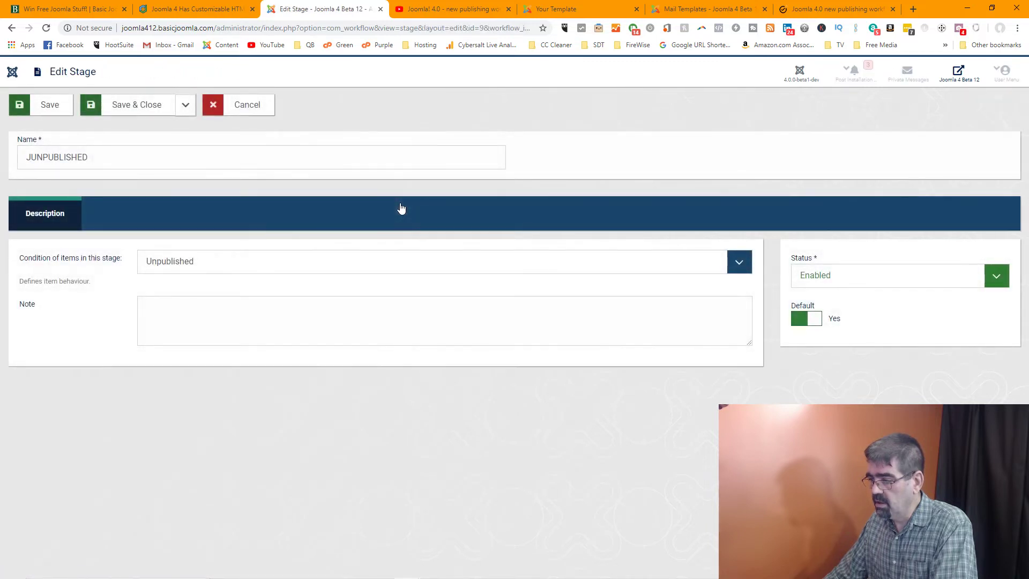
right_click(402, 207)
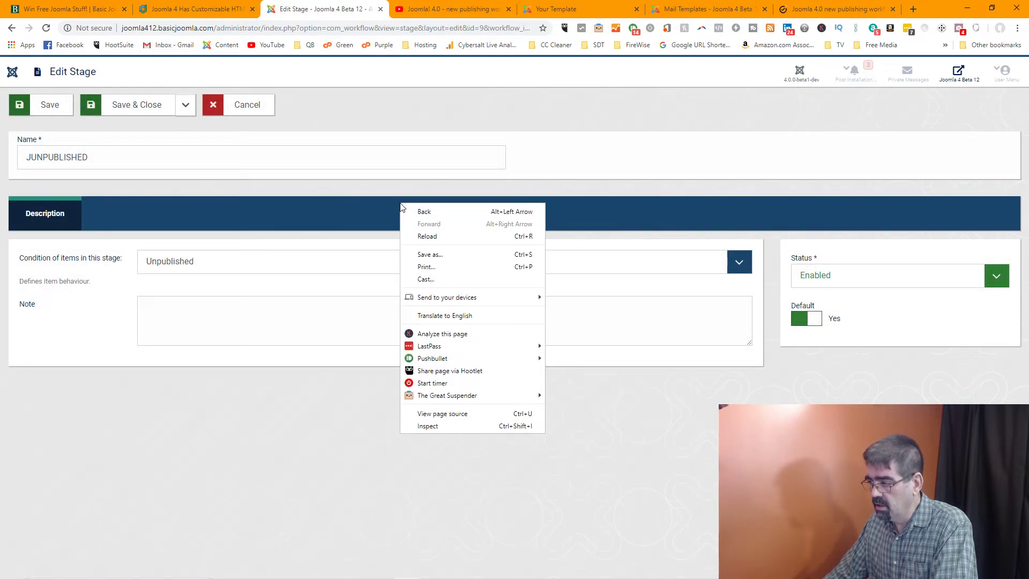
left_click(467, 175)
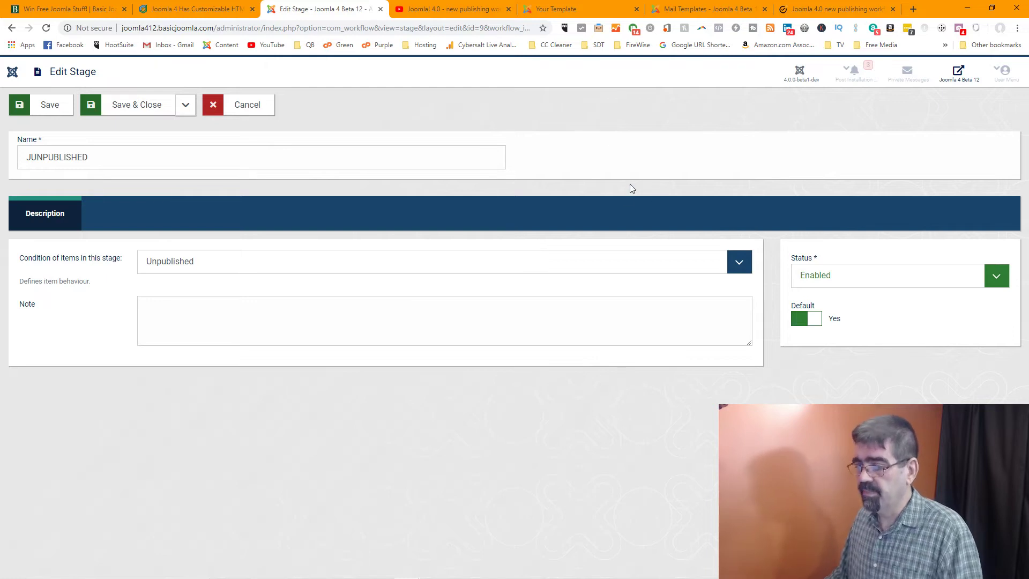
left_click(11, 28)
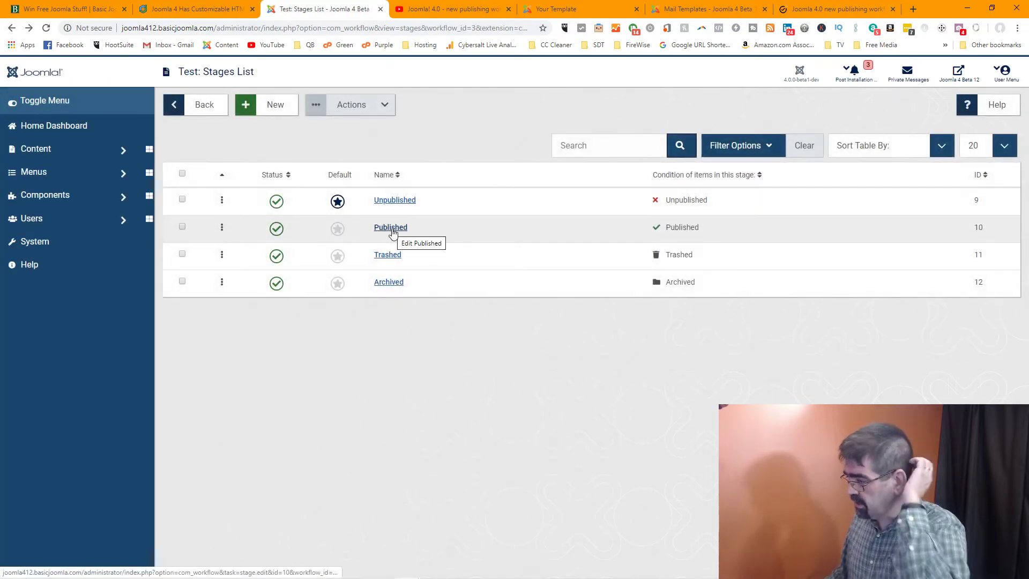
left_click(390, 228)
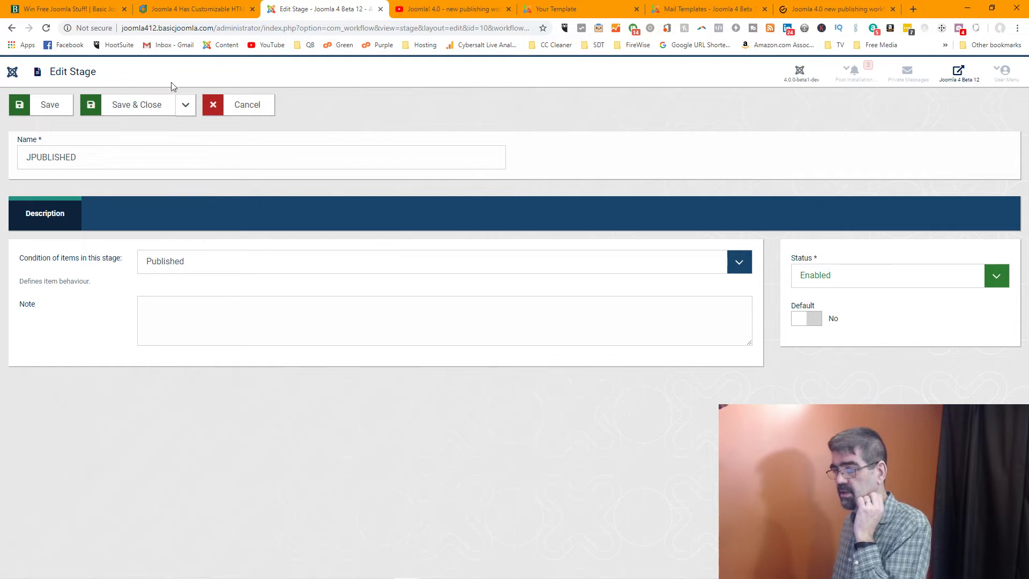
left_click(253, 105)
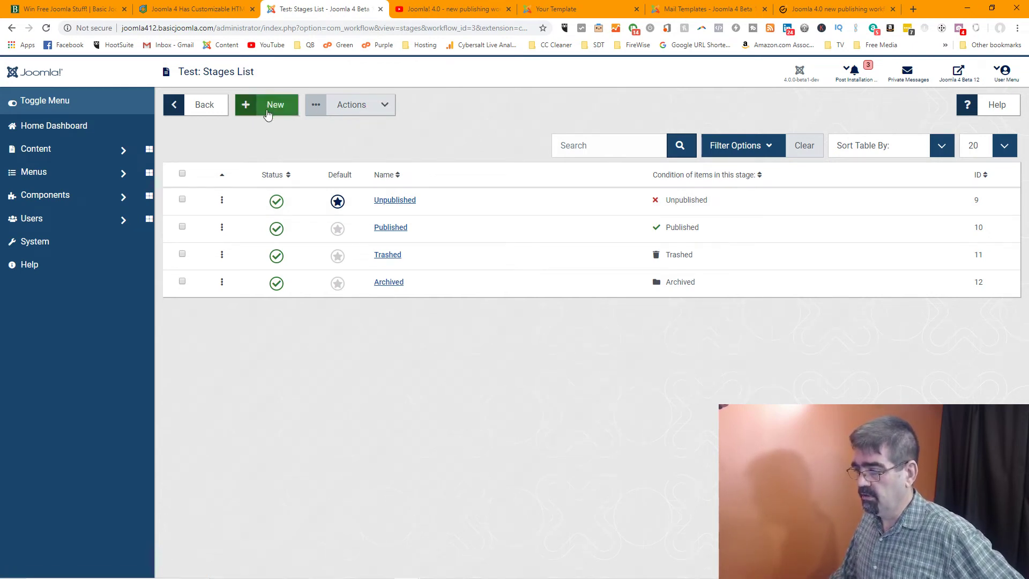
Start a new stage in the Test workflow with its condition set to Unpublished
left_click(267, 110)
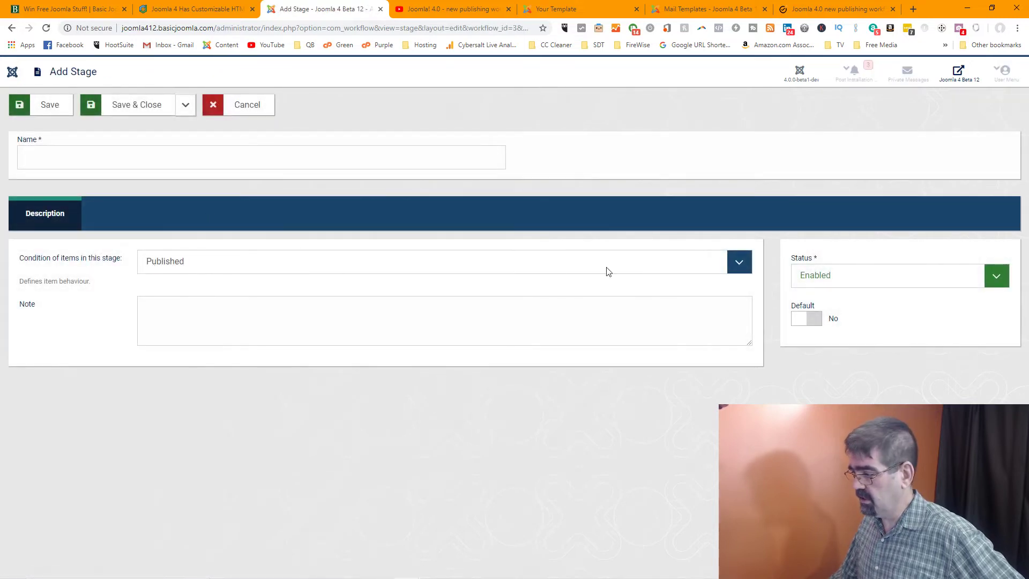
left_click(739, 266)
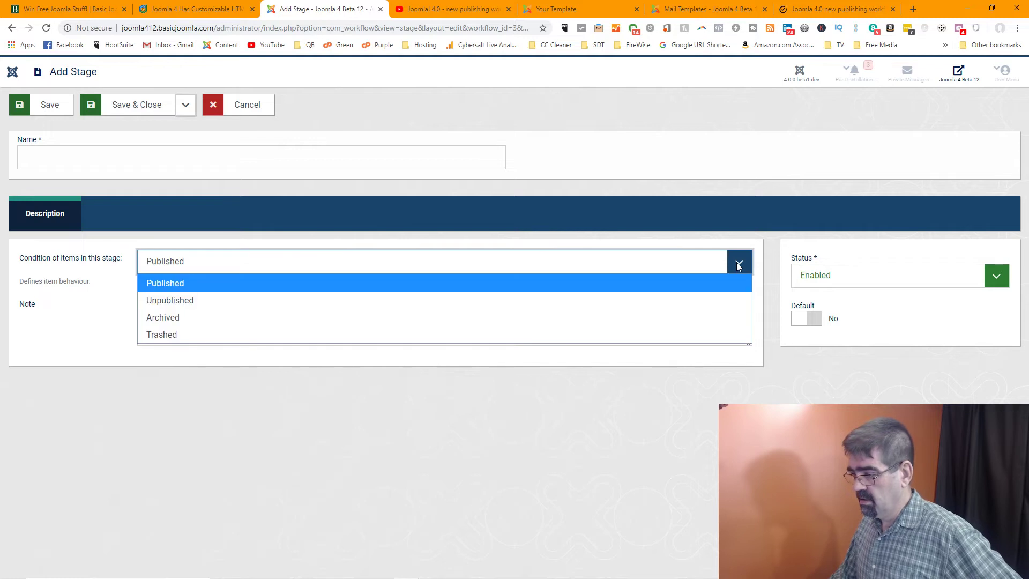
left_click(739, 266)
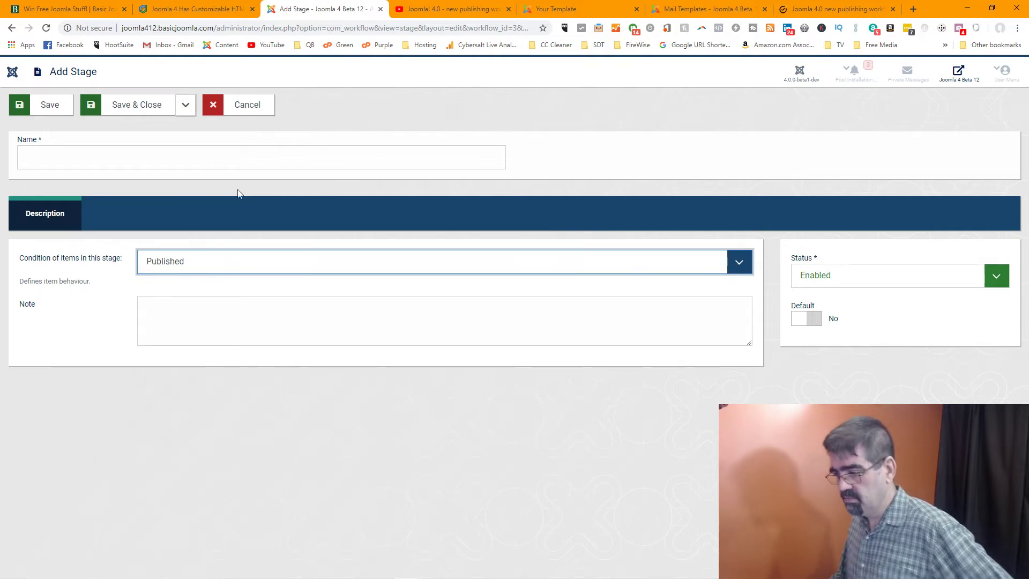
left_click(738, 267)
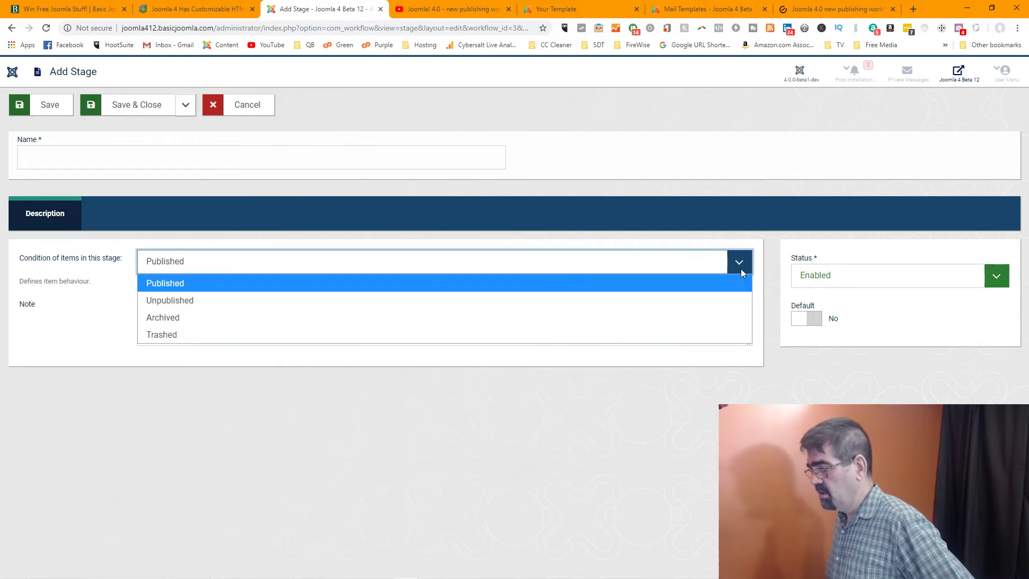
left_click(541, 300)
Add the note 'who's knows what I am doing', name the stage 'Unpublished Test', and save
left_click(216, 310)
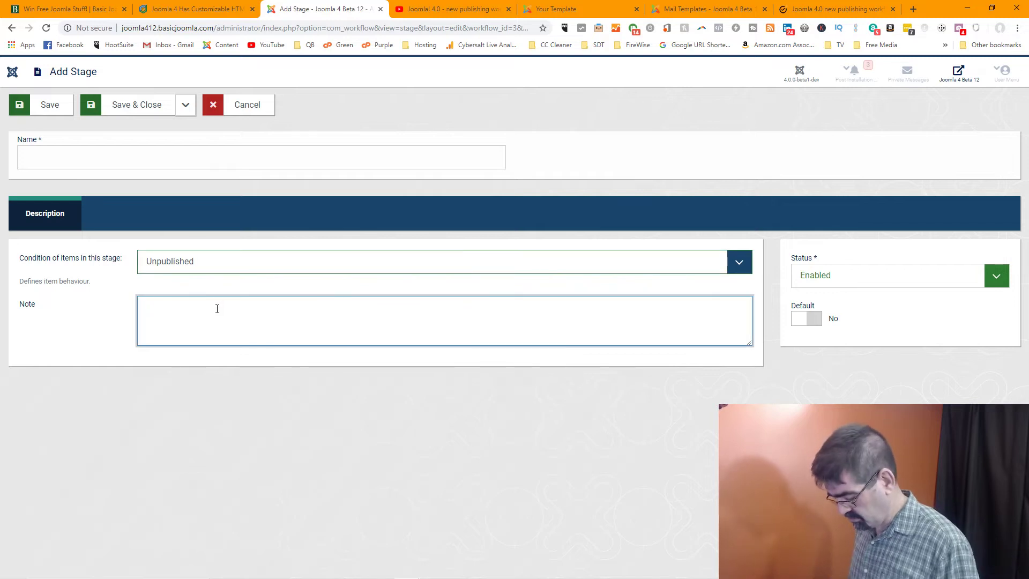
type("who's knows what I am")
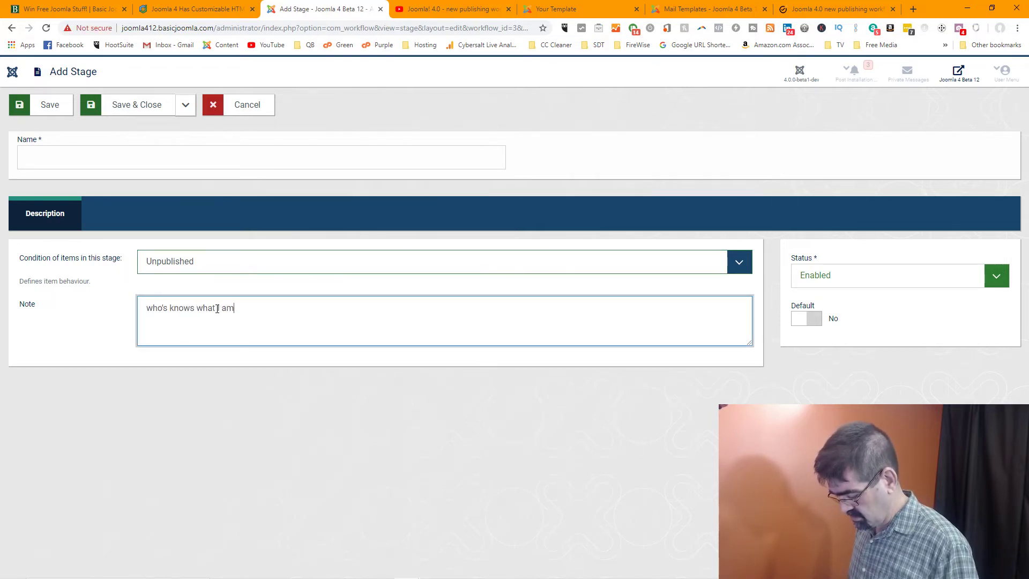
key("BackSpace")
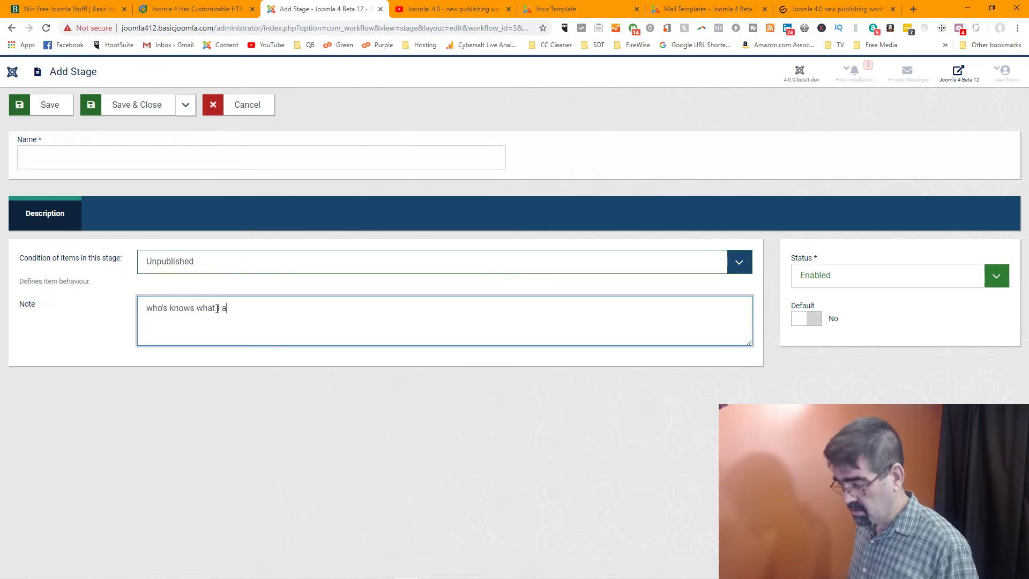
type("m doing")
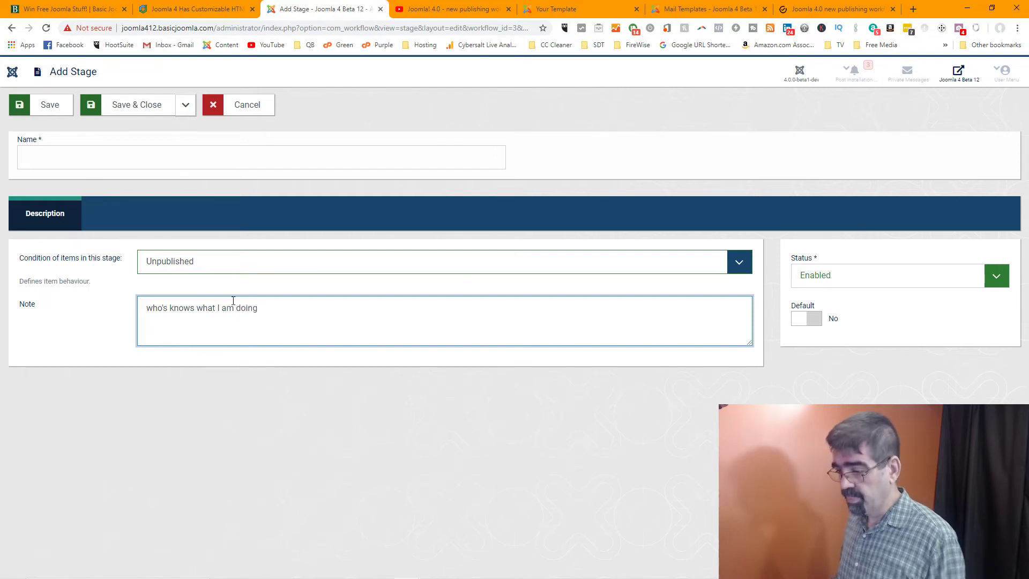
left_click(70, 155)
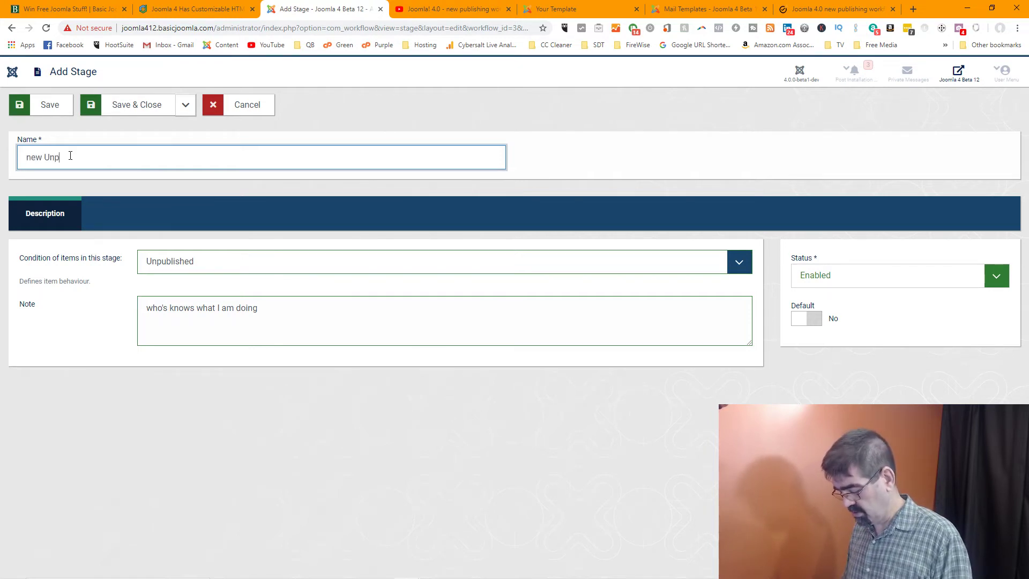
type("ished")
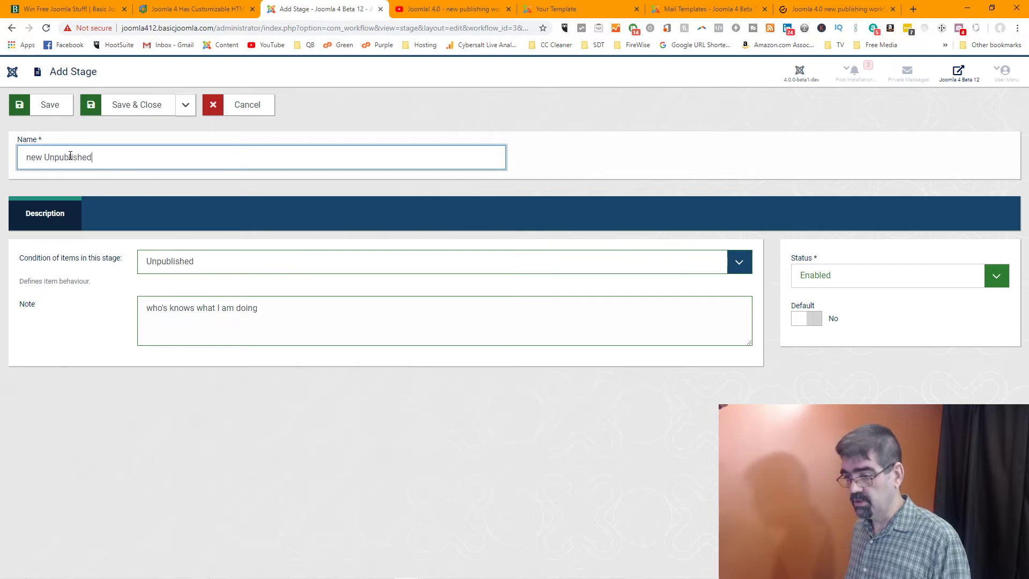
key("Home")
key("Delete")
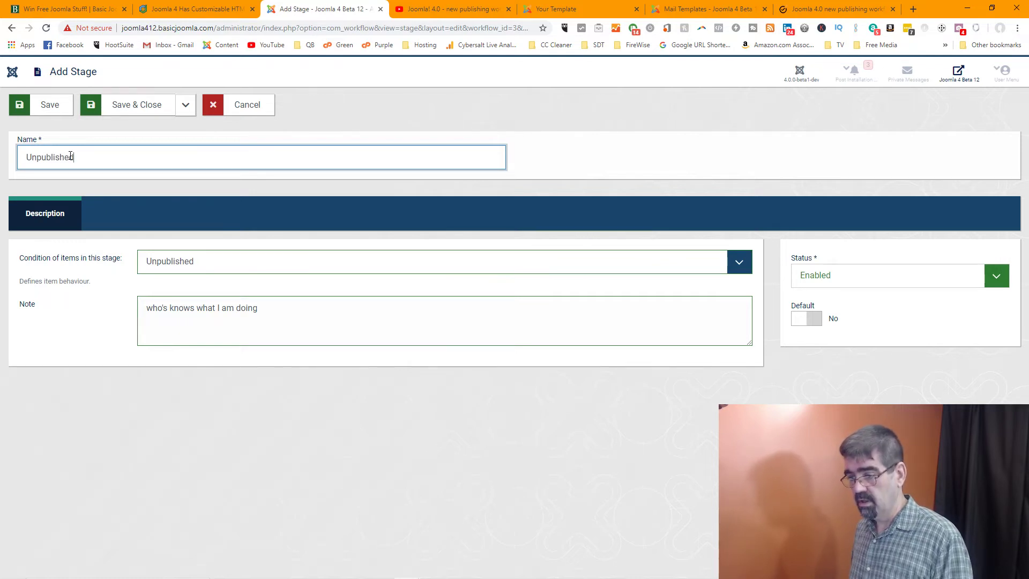
type("Test")
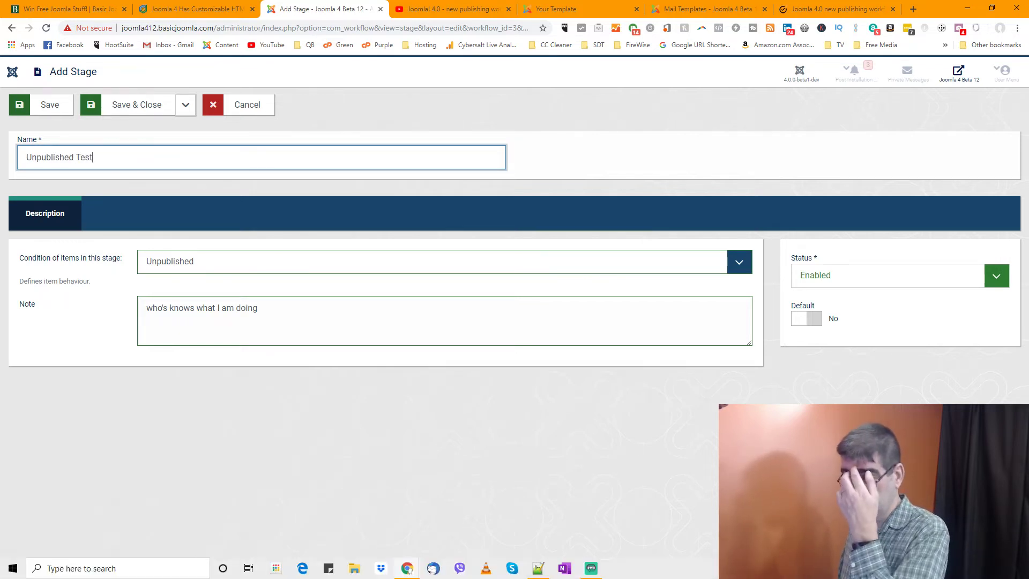
left_click(156, 111)
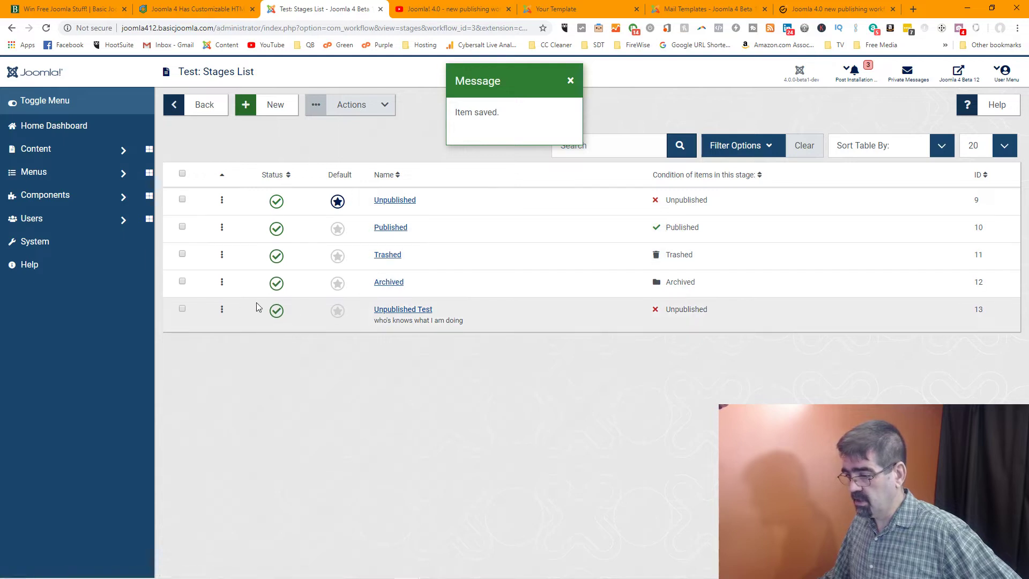
Move Unpublished Test to the top and mark the Unpublished, Trashed and Archived stages
left_click_drag(222, 310, 225, 201)
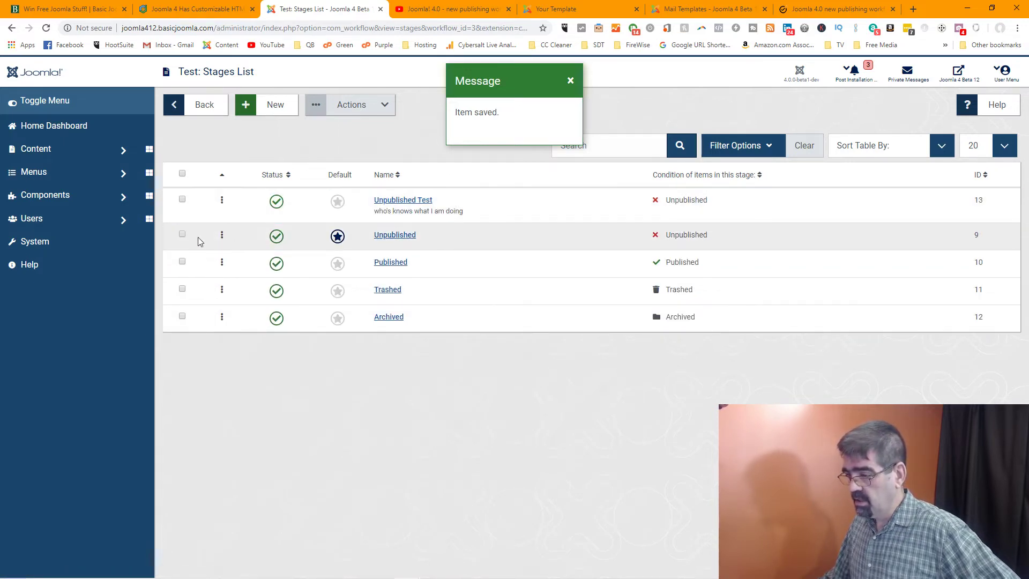
left_click(183, 234)
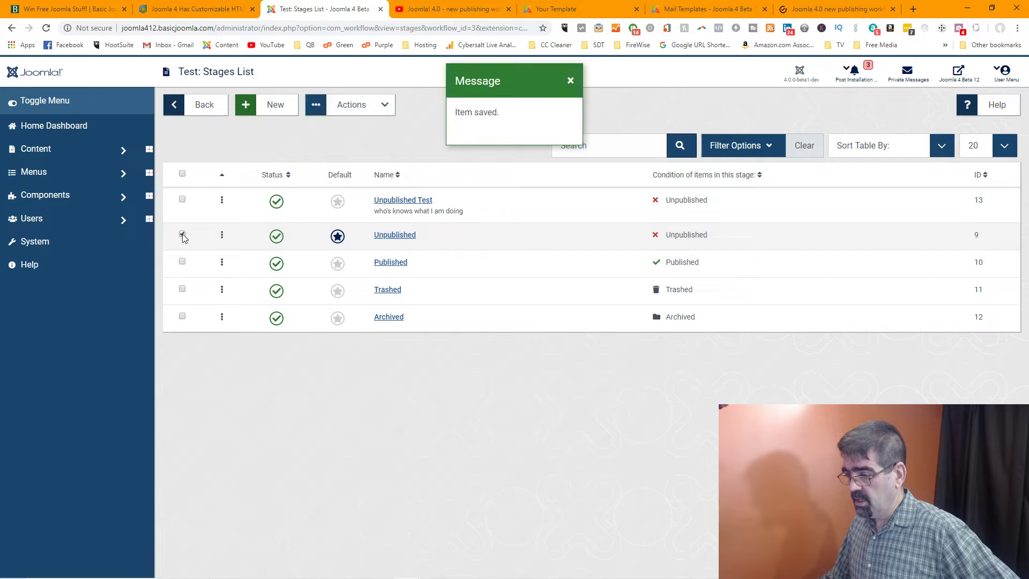
left_click(183, 262)
left_click(182, 288)
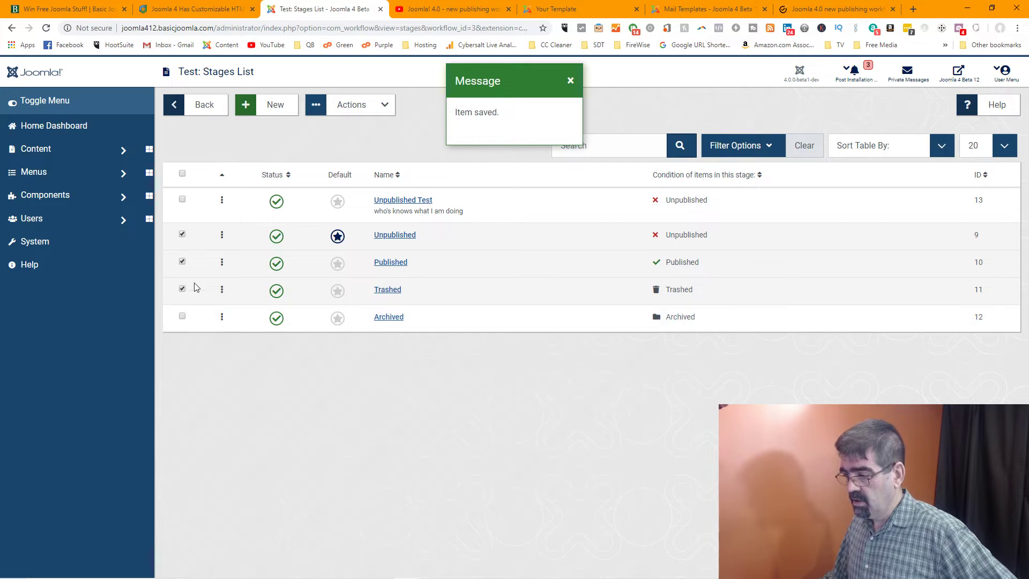
left_click(183, 261)
left_click(183, 316)
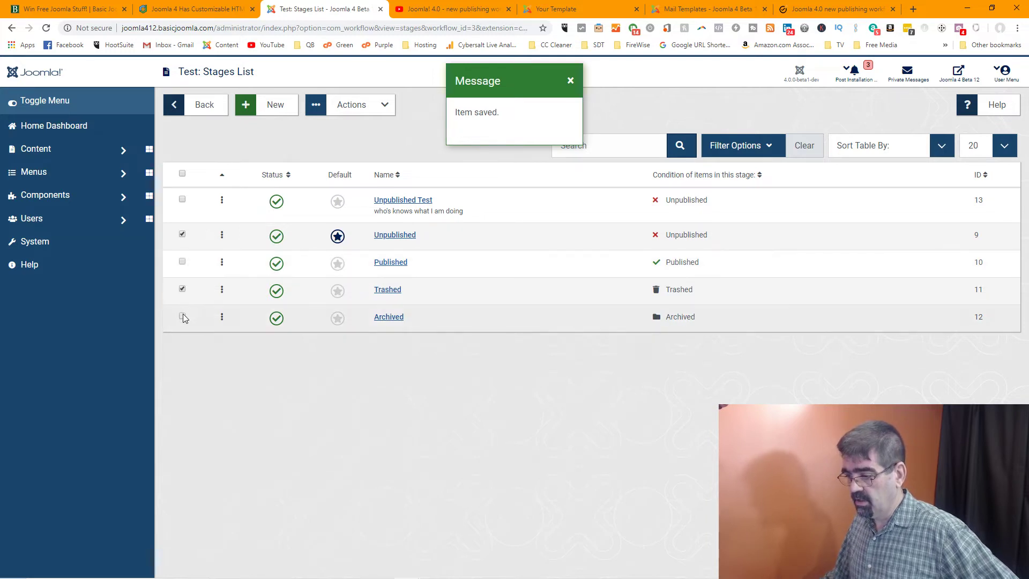
Trash the marked stages and dismiss the confirmation and the default-stage error
left_click(376, 112)
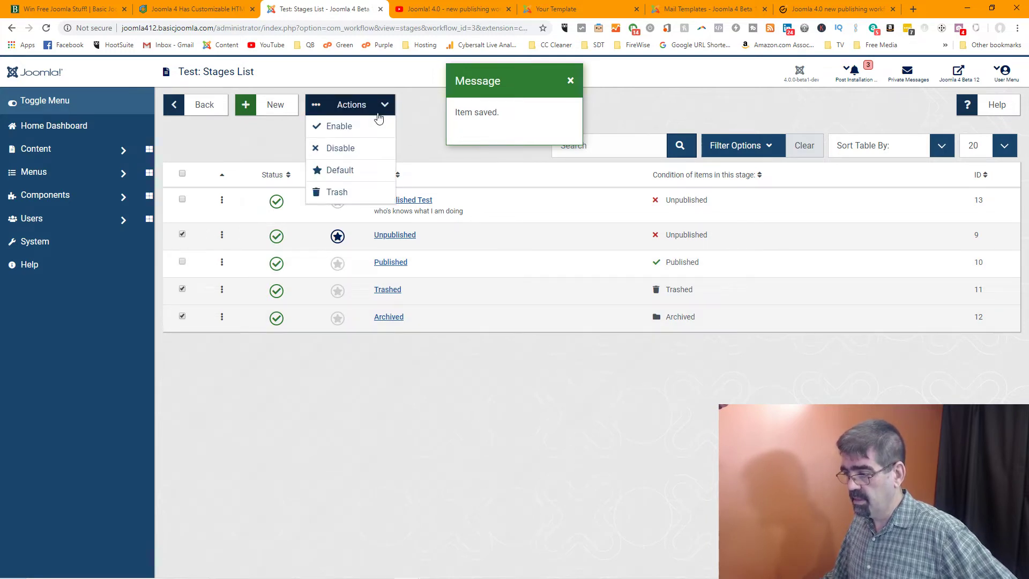
left_click(336, 192)
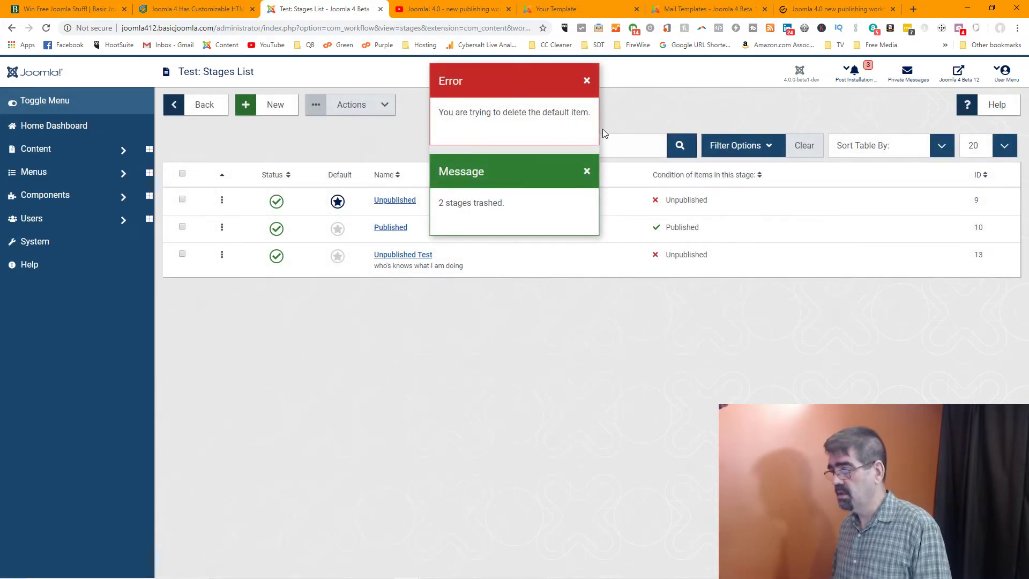
left_click(587, 171)
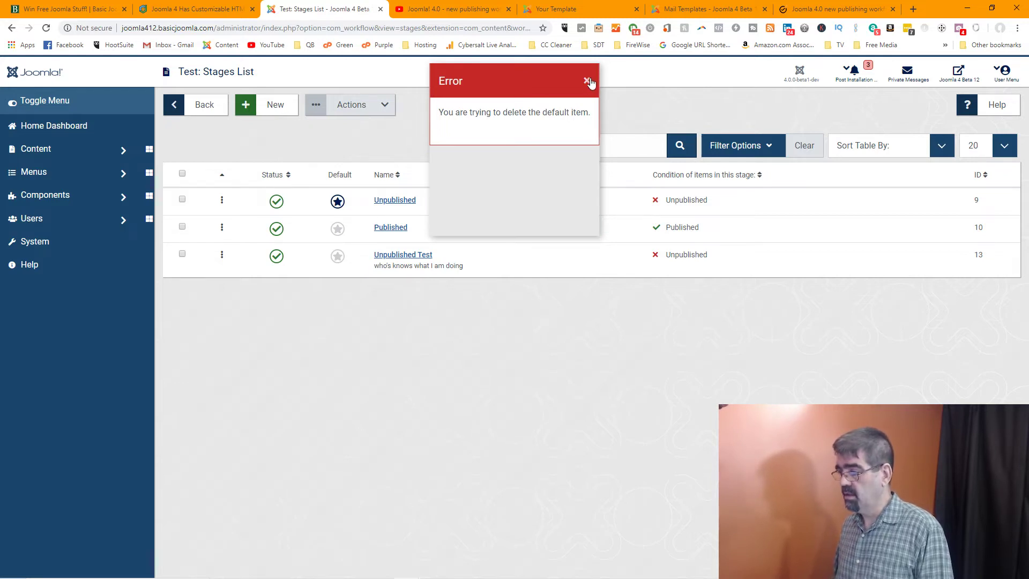
left_click(587, 81)
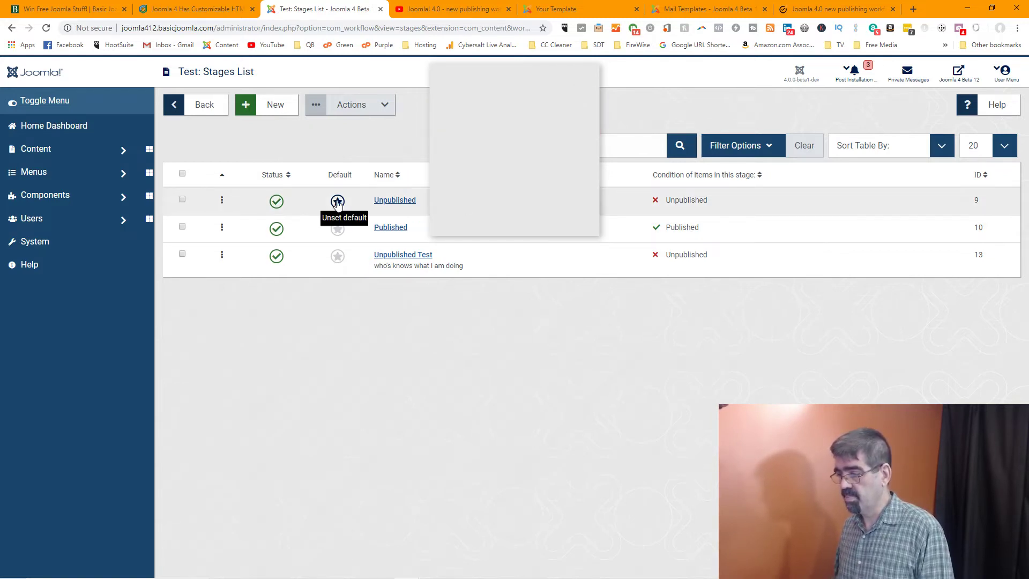
Make Unpublished Test the default stage, drag it to the top, then return to the Workflows list
left_click(338, 256)
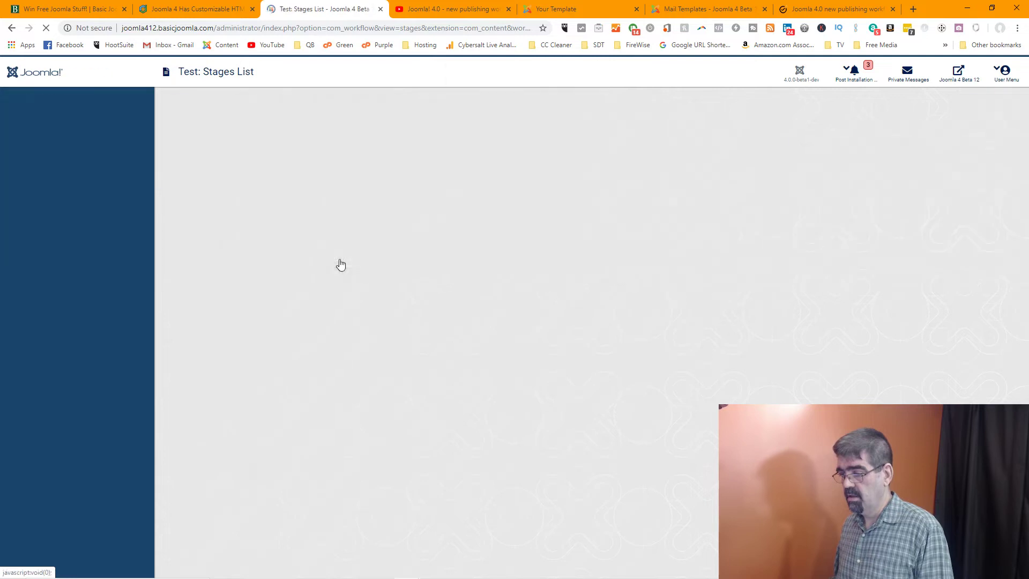
left_click_drag(221, 256, 216, 195)
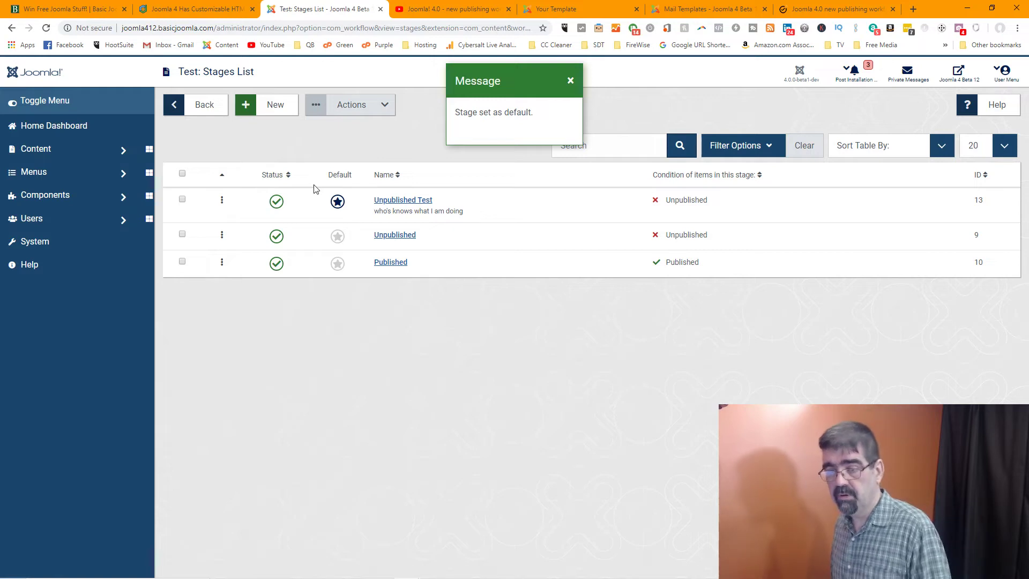
left_click(571, 81)
left_click(46, 27)
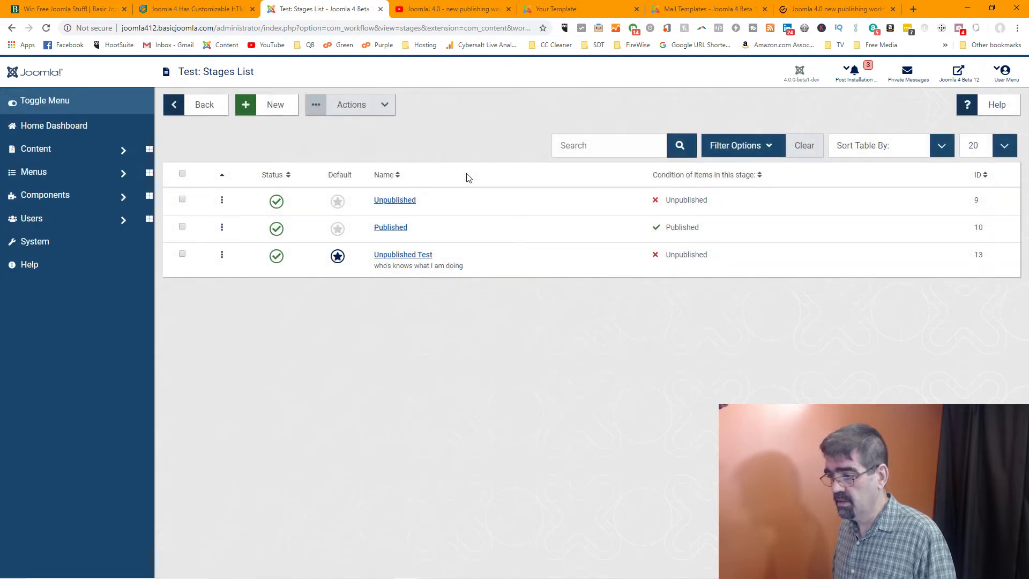
left_click(213, 114)
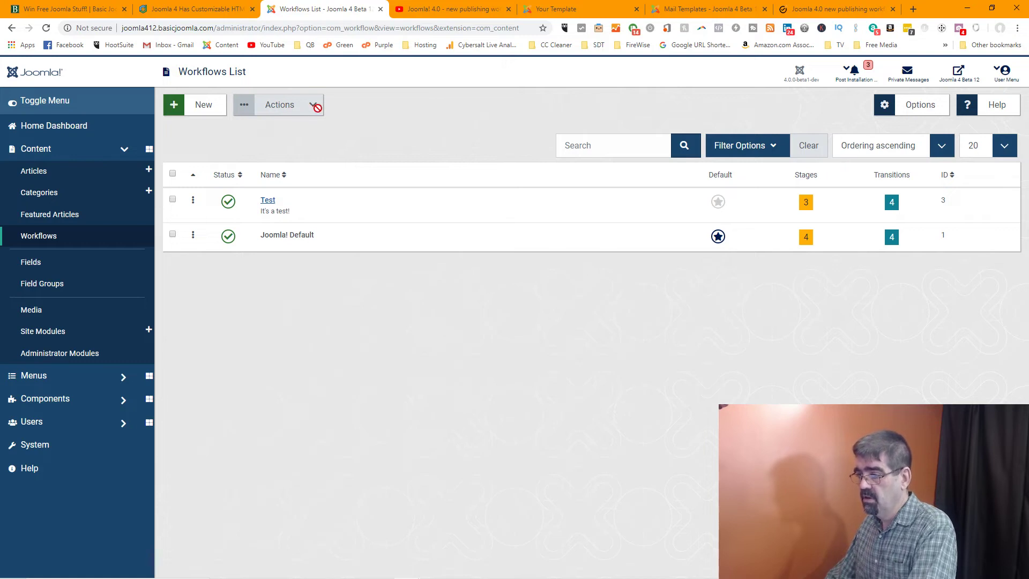
left_click(173, 199)
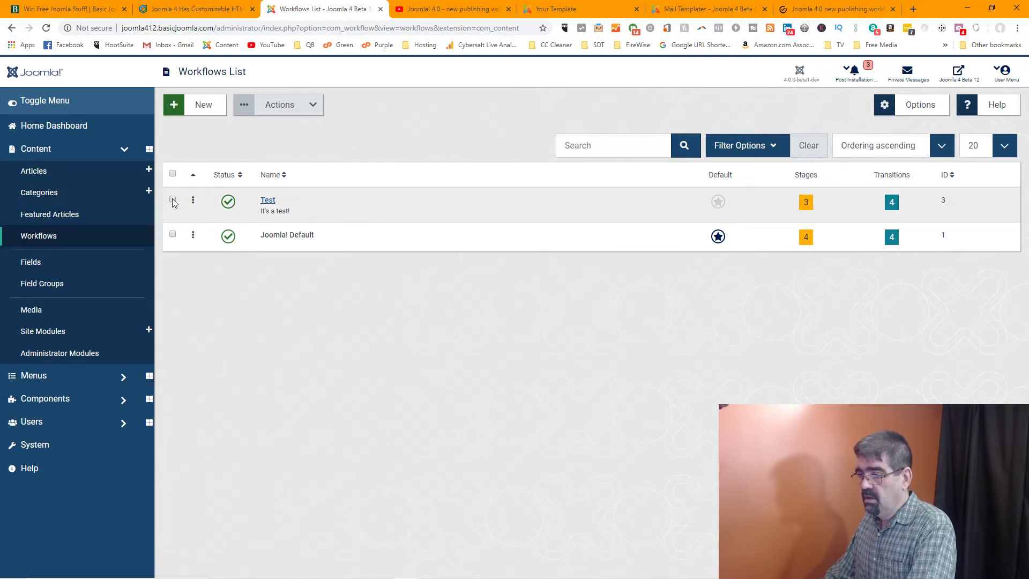
left_click(324, 104)
left_click(430, 99)
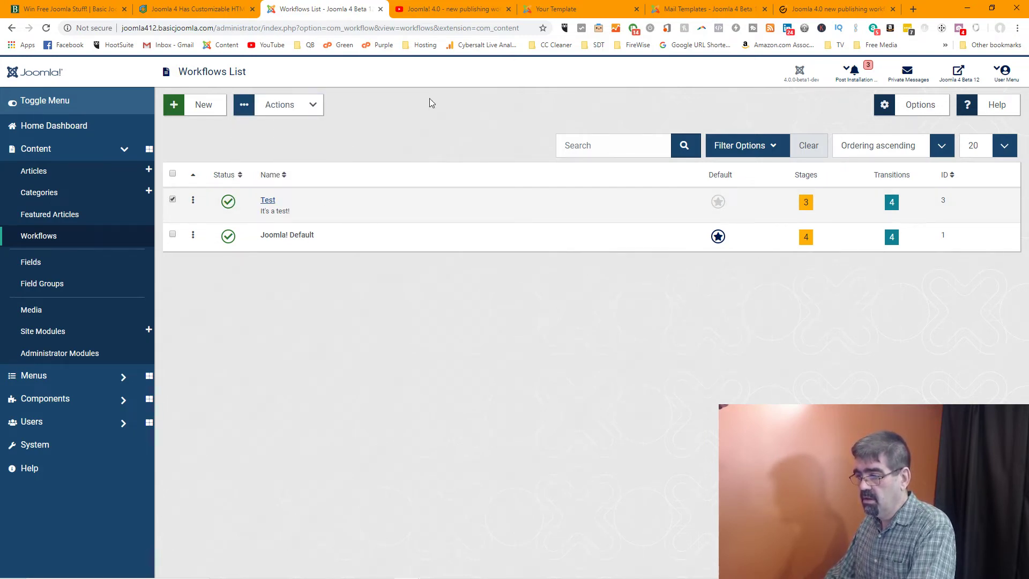
left_click(172, 200)
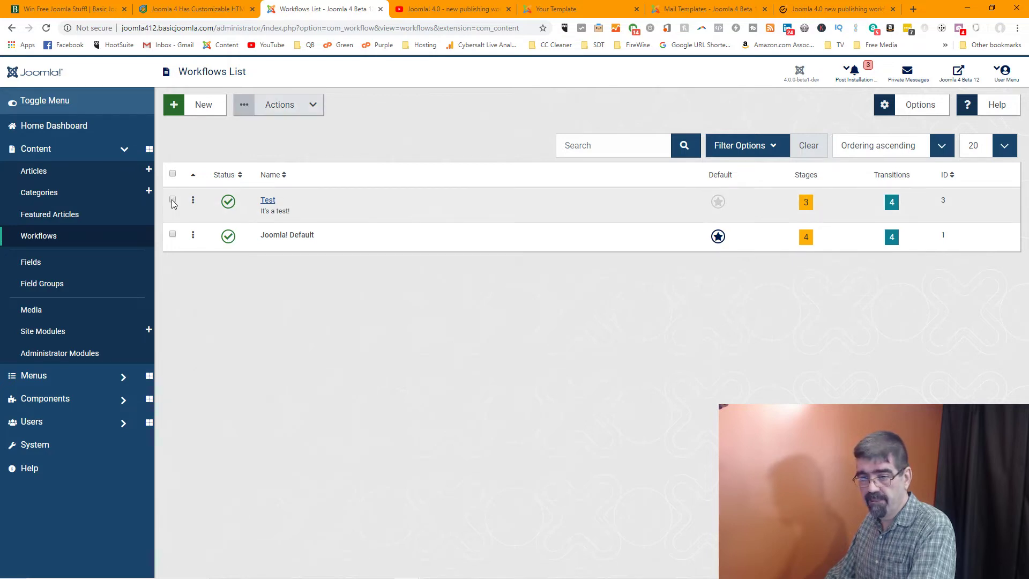
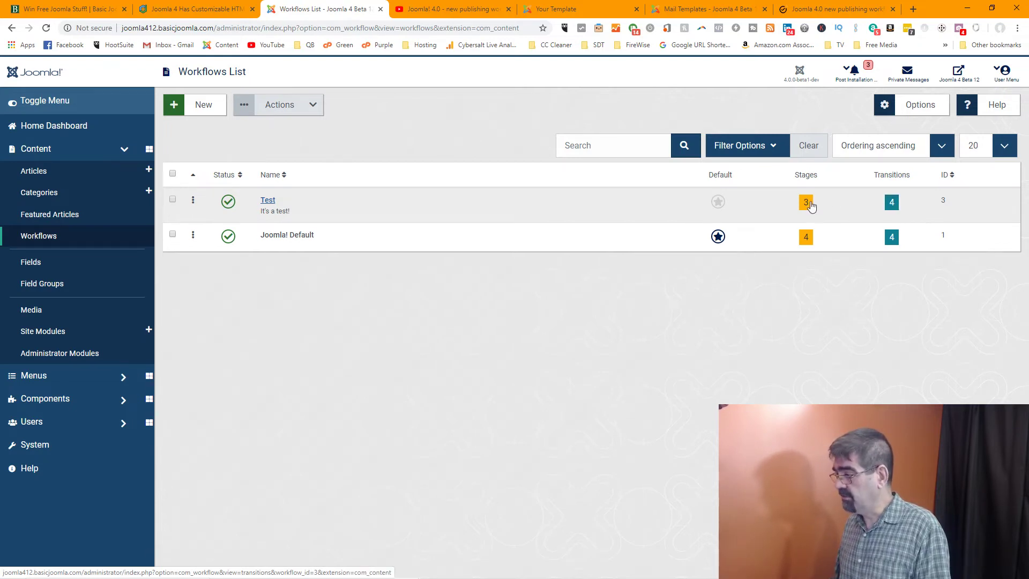
Open the Test workflow's Transitions list with Unpublish, Publish, Trash and Archive, leaving the workflow form unsaved
left_click(268, 202)
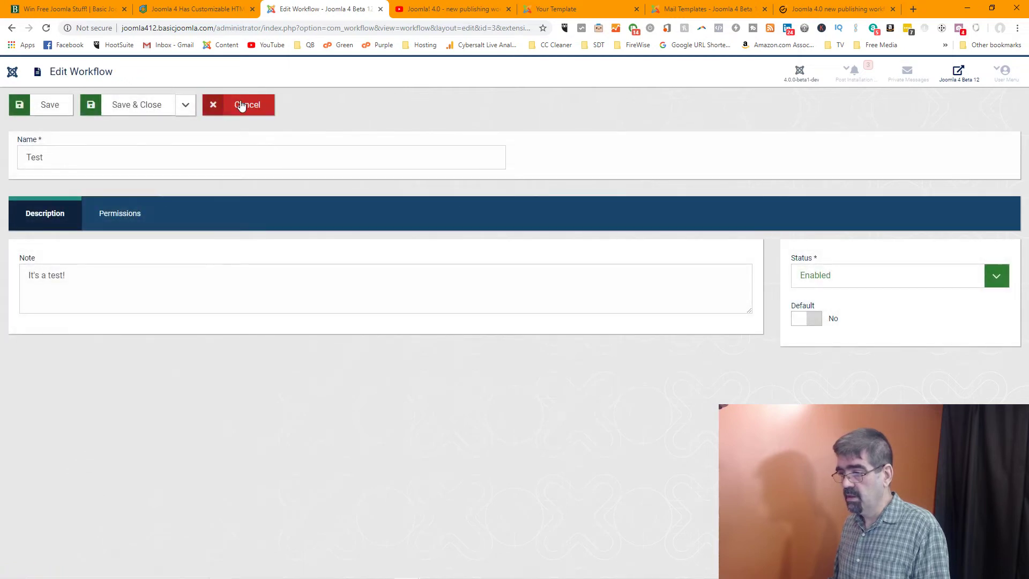
left_click(238, 104)
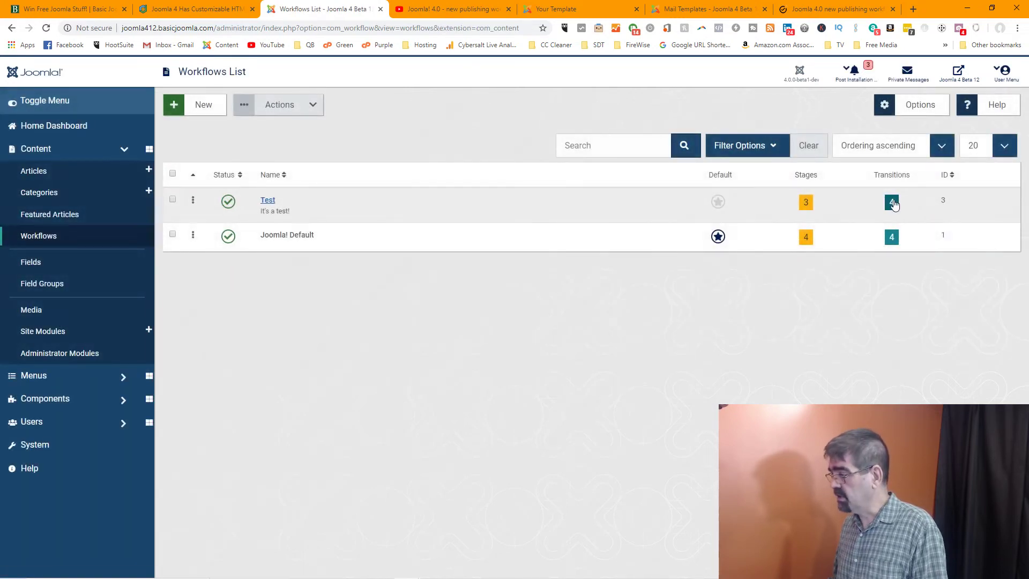
left_click(891, 202)
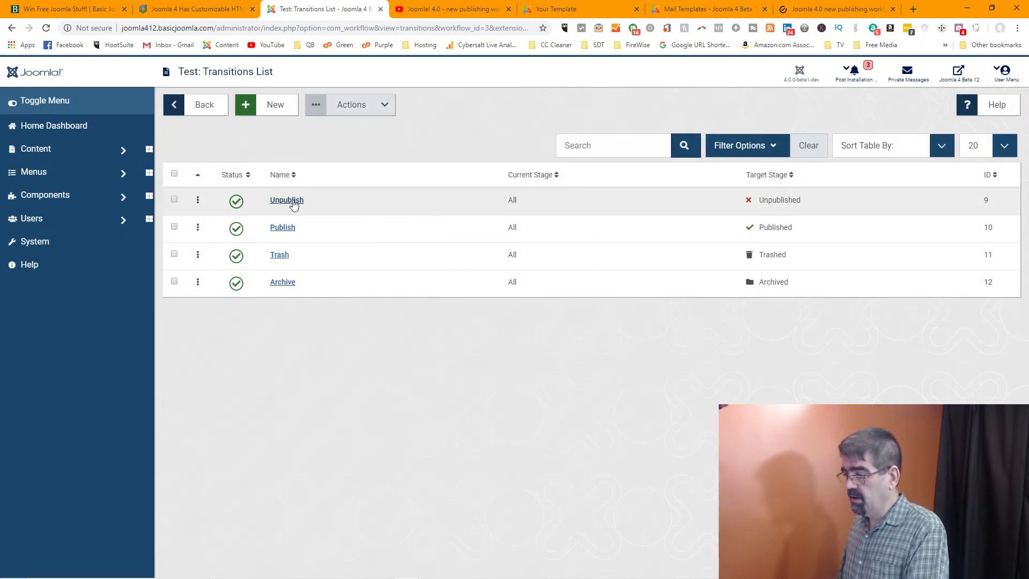
Try Current Stage 'Unpublished' on the Unpublish transition, then leave unsaved and return to the Workflows list
left_click(294, 201)
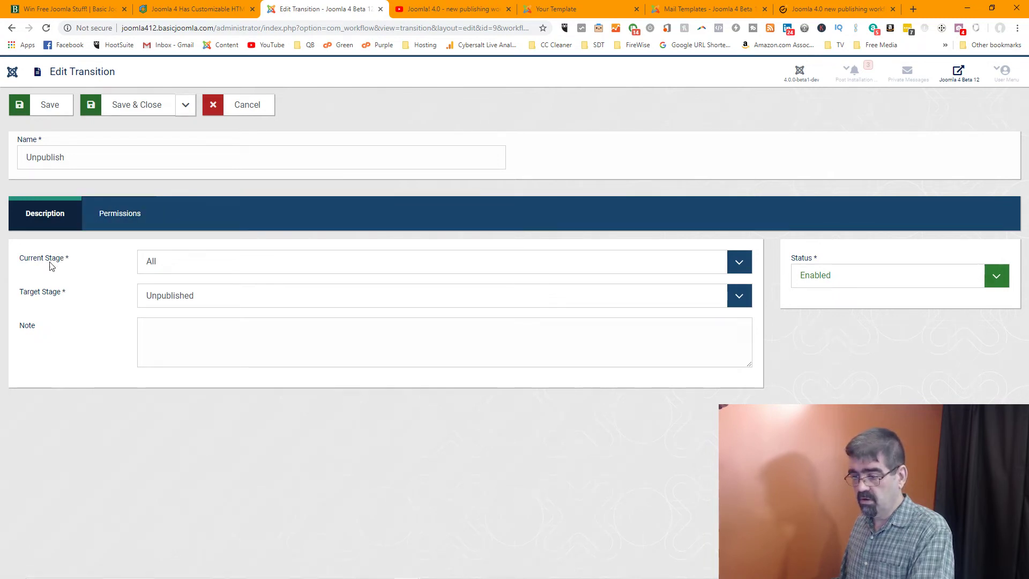
left_click(220, 267)
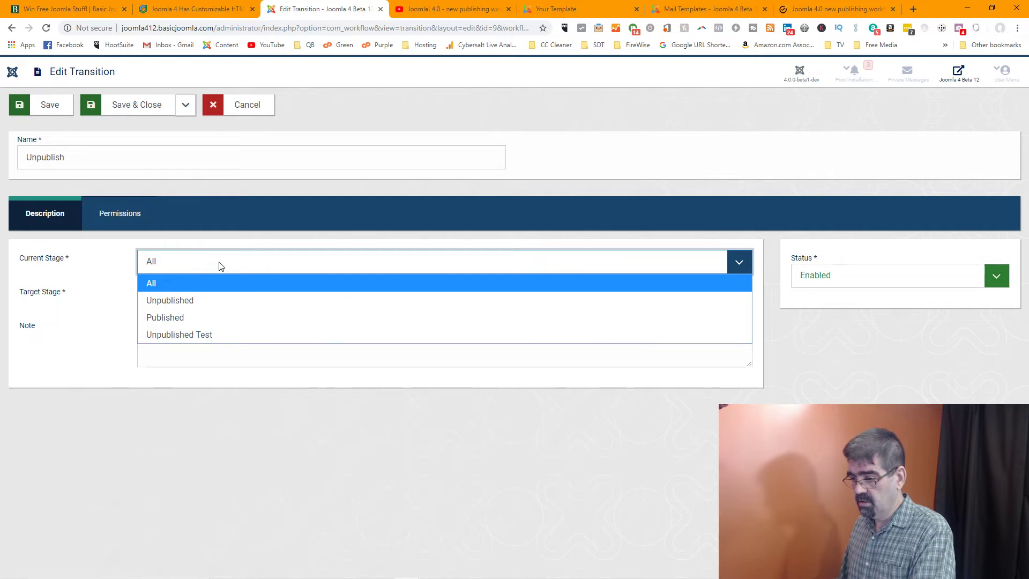
left_click(217, 299)
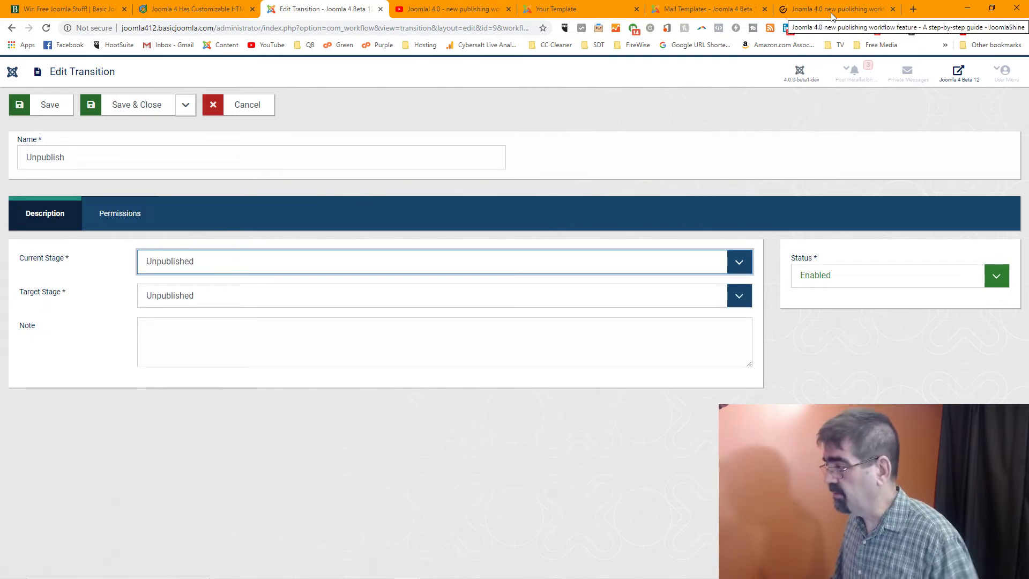
mouse_move(351, 574)
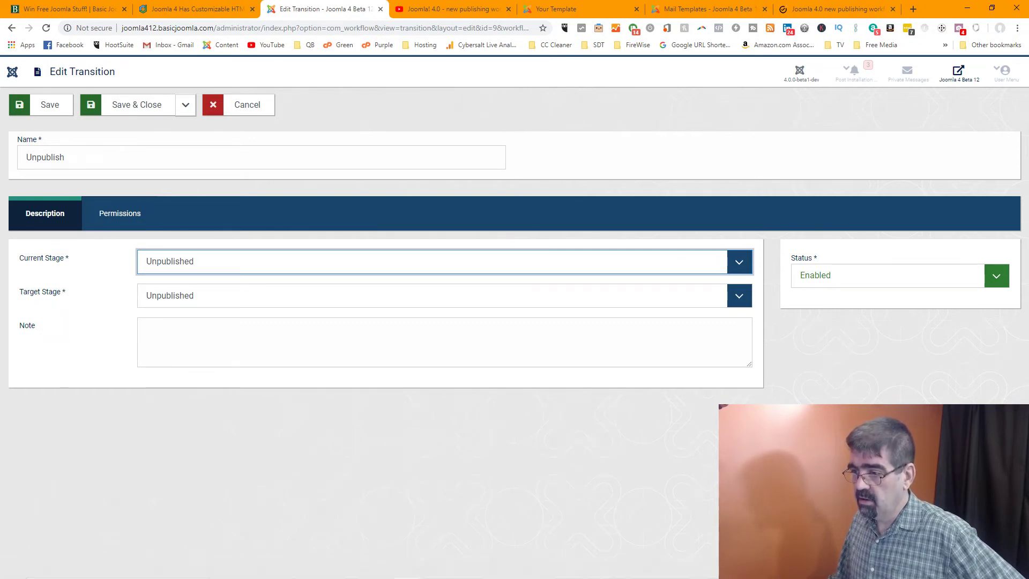
left_click(12, 28)
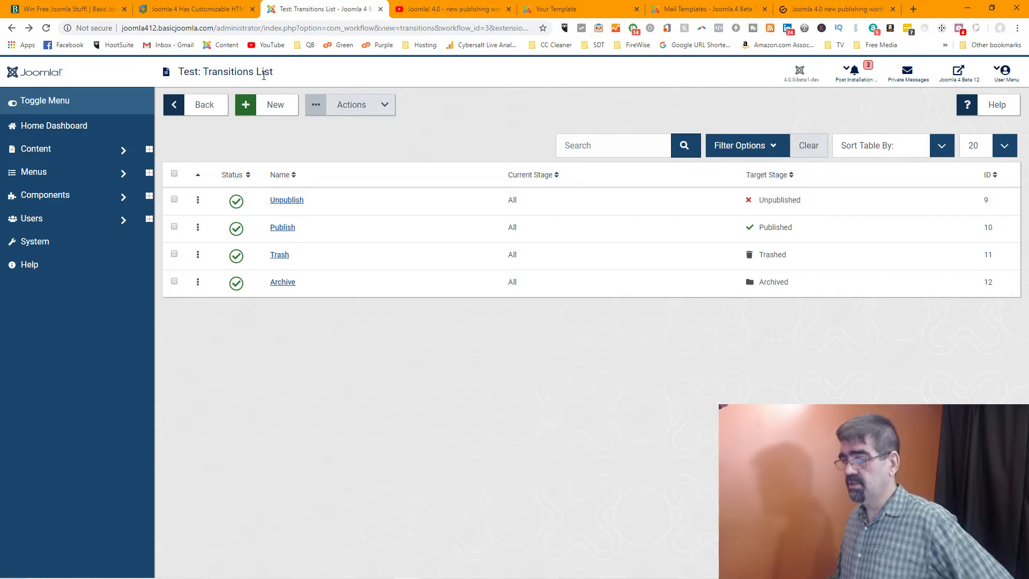
left_click(194, 103)
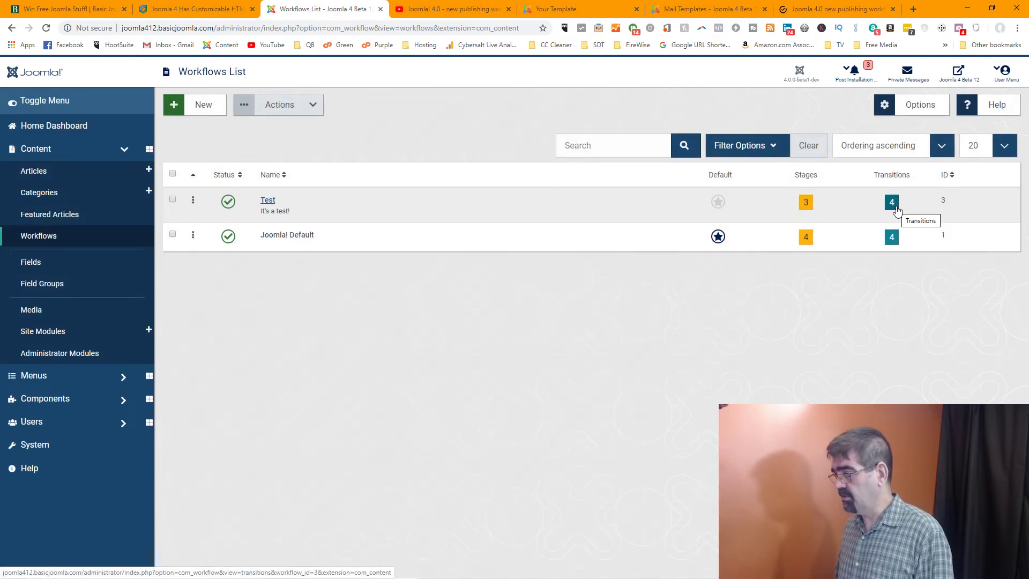
left_click(810, 8)
scroll(430, 249, "down", 4)
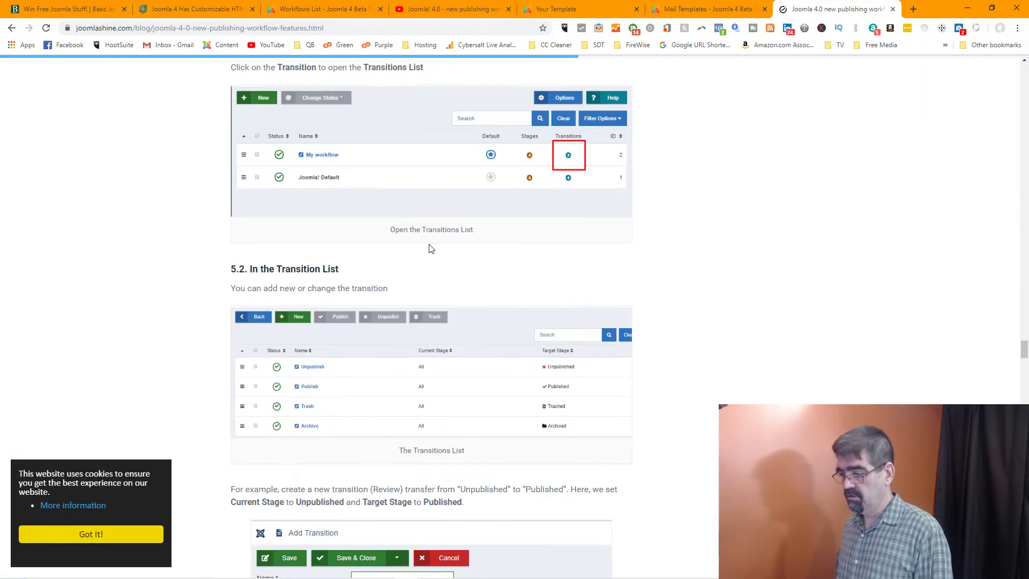
scroll(430, 249, "down", 3)
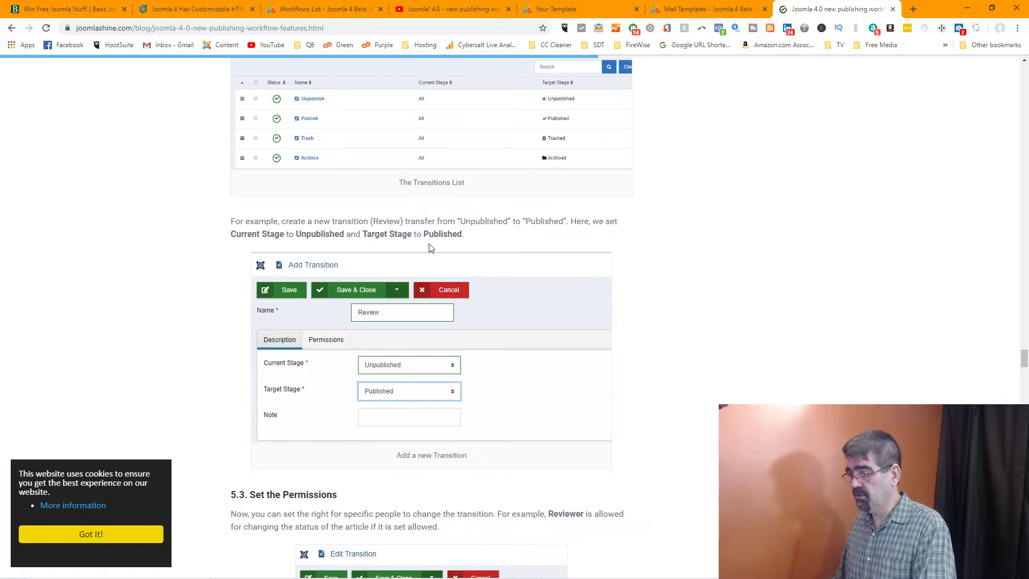
right_click(429, 244)
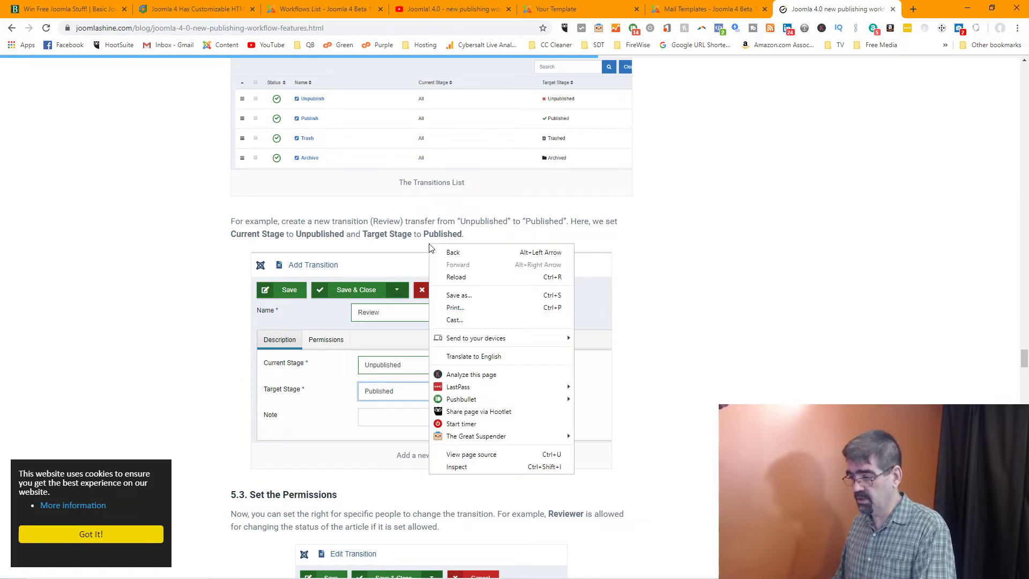
left_click(646, 212)
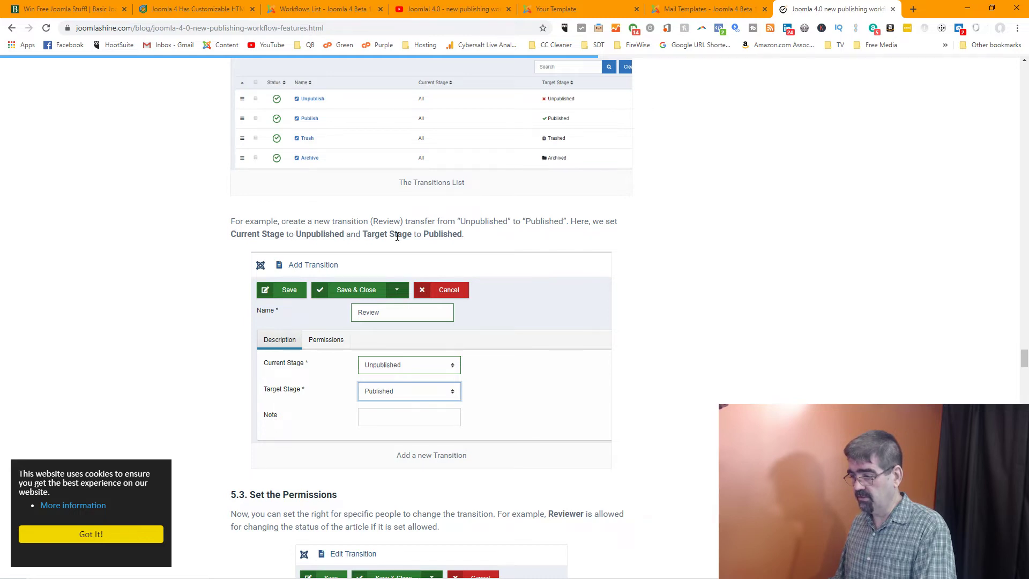
scroll(397, 237, "down", 4)
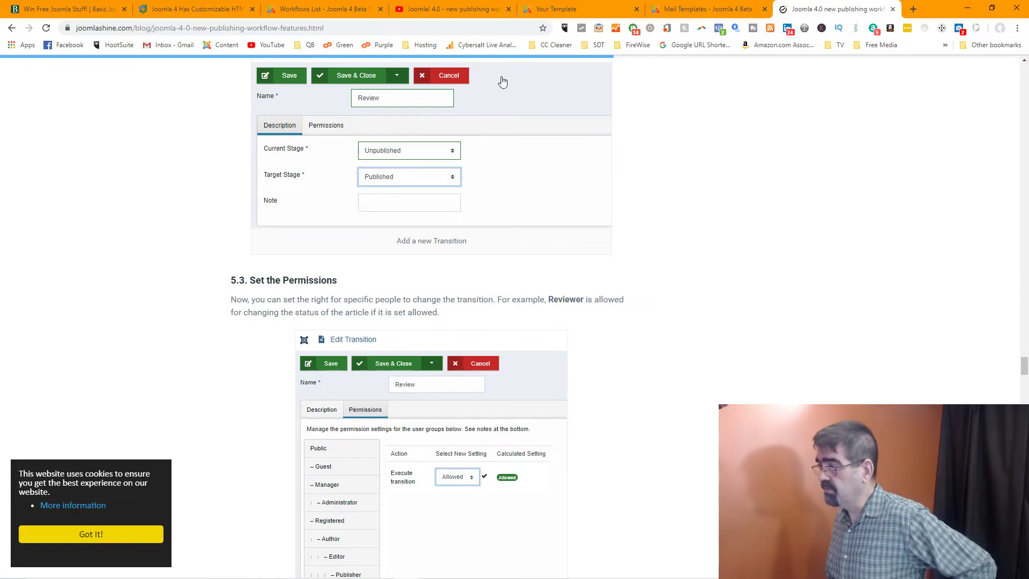
left_click(319, 11)
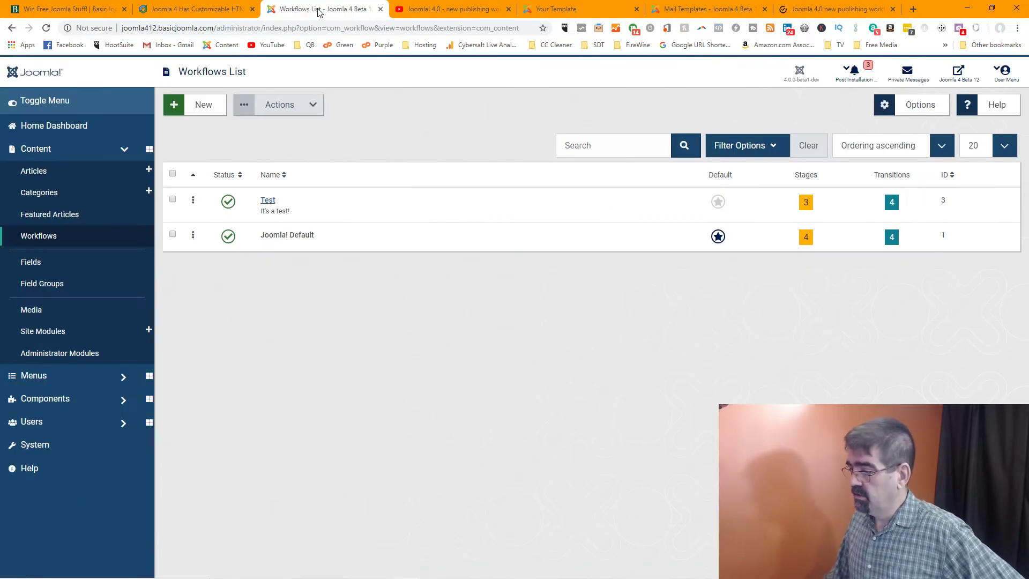
Reopen the Test workflow's Transitions list without saving the workflow form
left_click(267, 200)
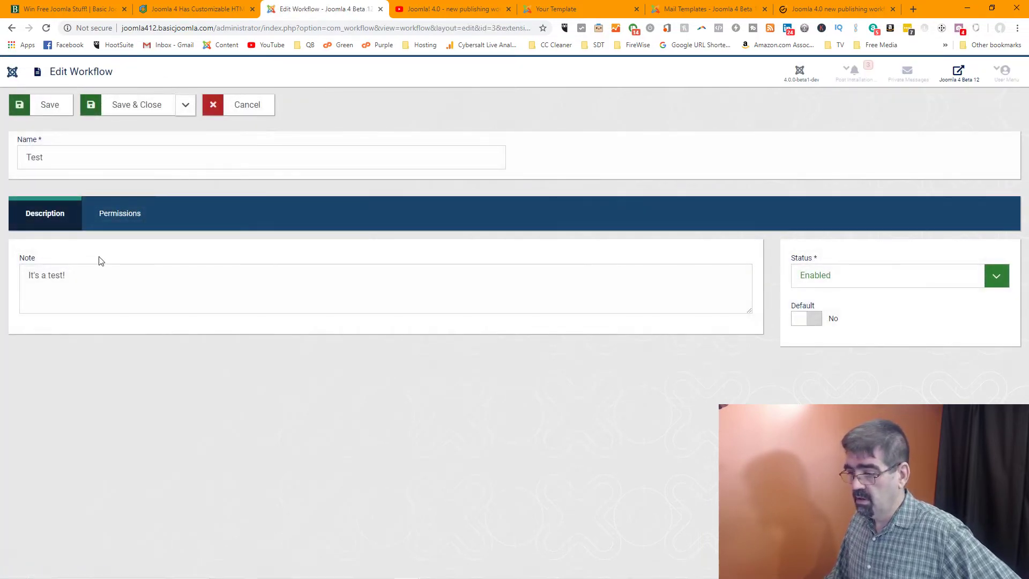
left_click(251, 112)
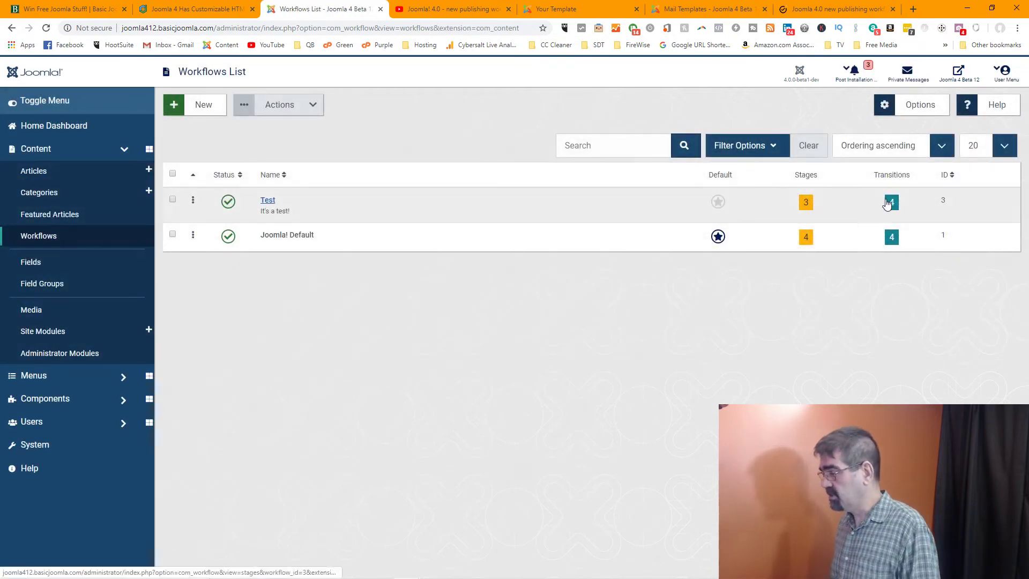
left_click(891, 202)
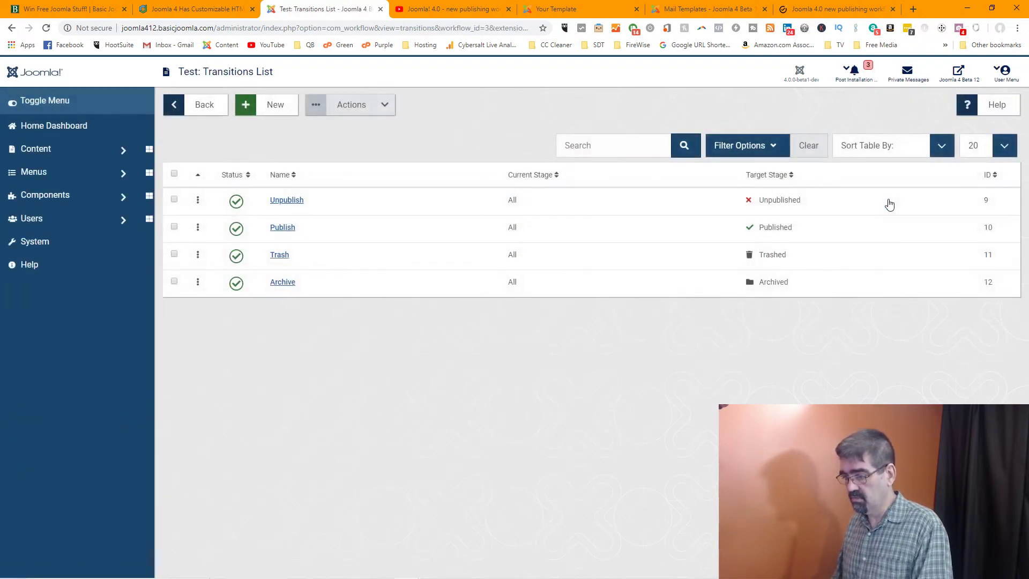
Check the Unpublish transition's Target Stage, keep it as Unpublished, and cancel without saving
left_click(289, 201)
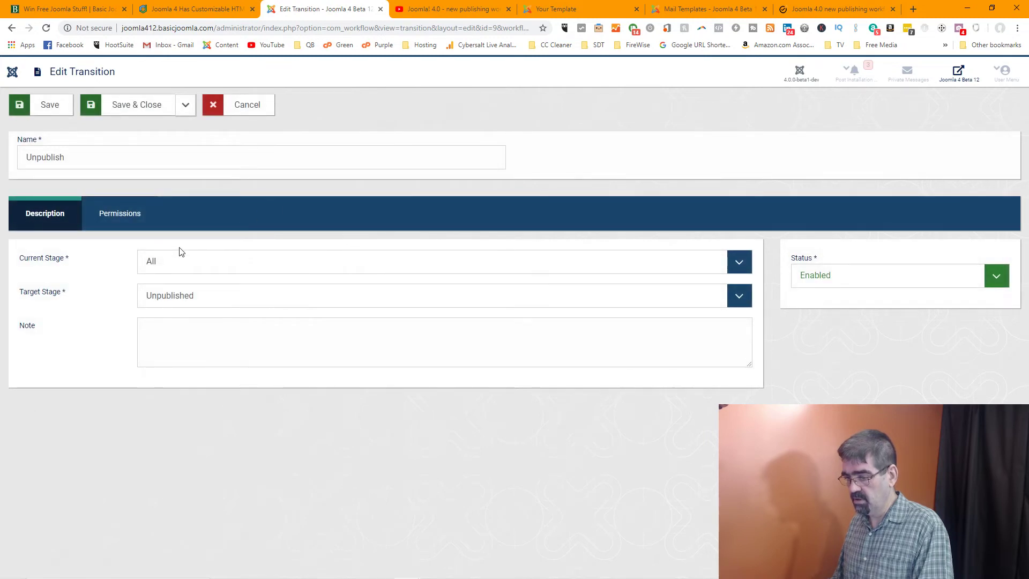
left_click(741, 296)
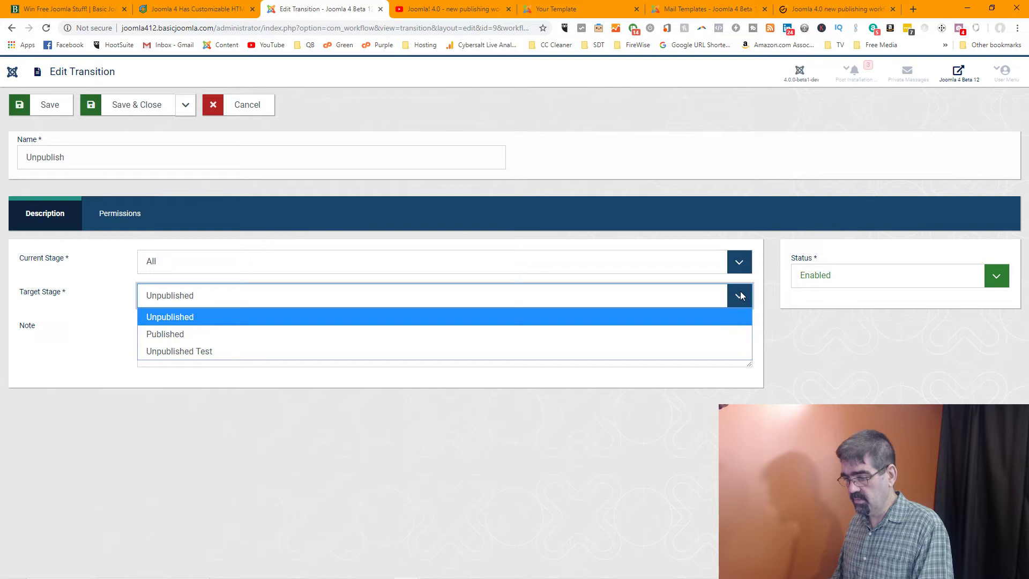
left_click(740, 293)
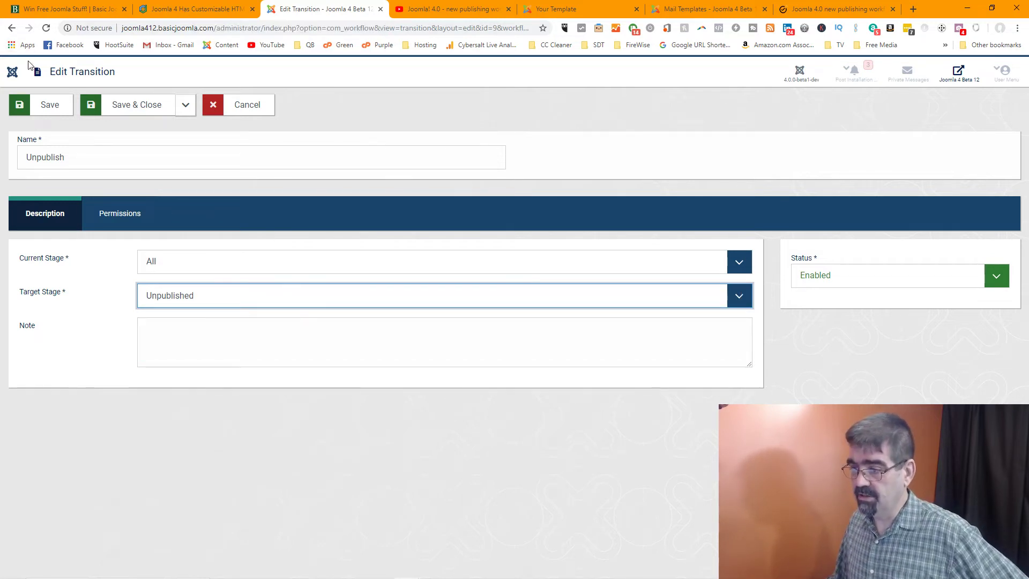
left_click(250, 104)
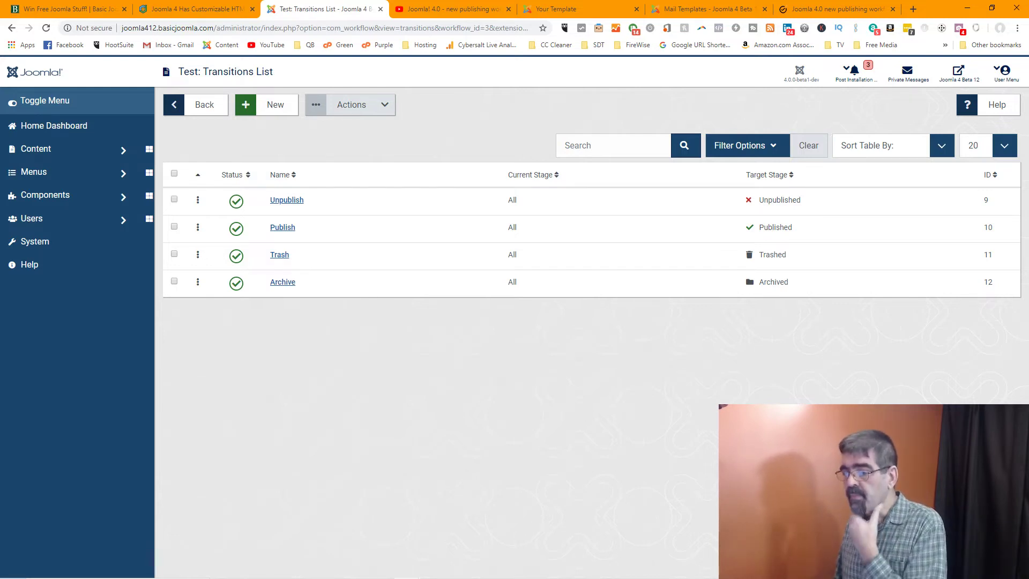
Inspect the Joomla! Default workflow's transitions list, then go back to the Workflows list
left_click(211, 115)
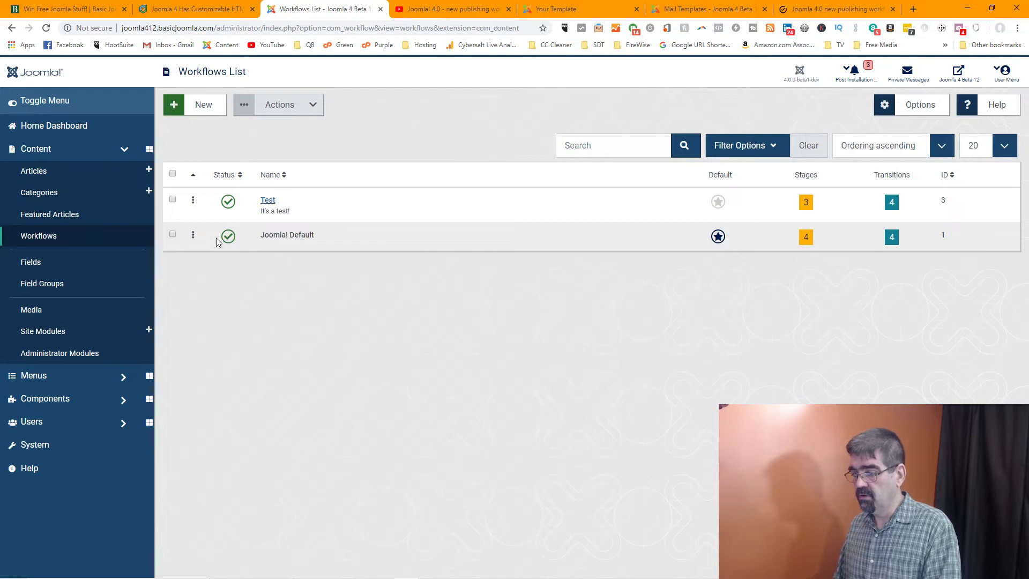
left_click(172, 234)
left_click(273, 236)
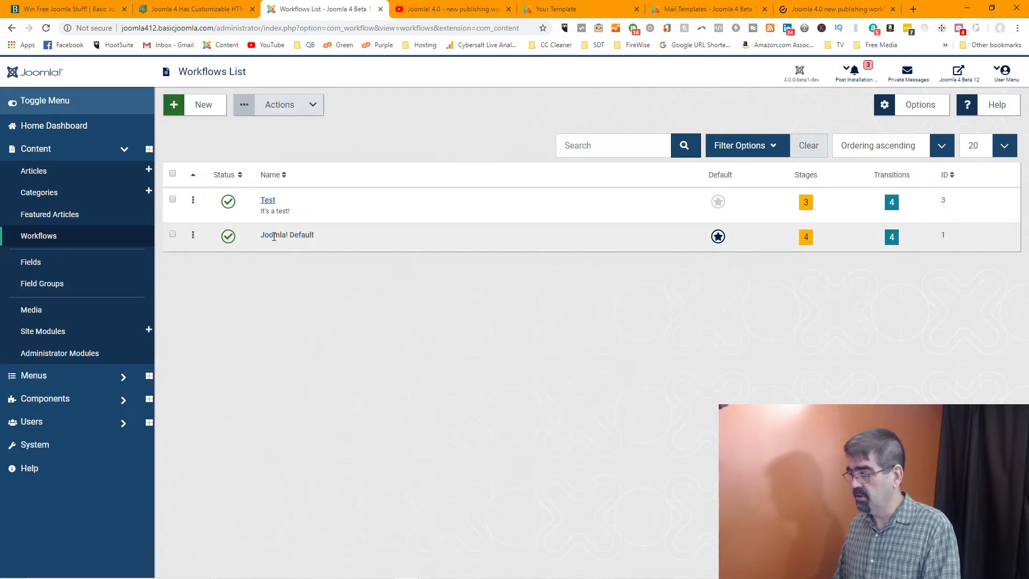
left_click(890, 239)
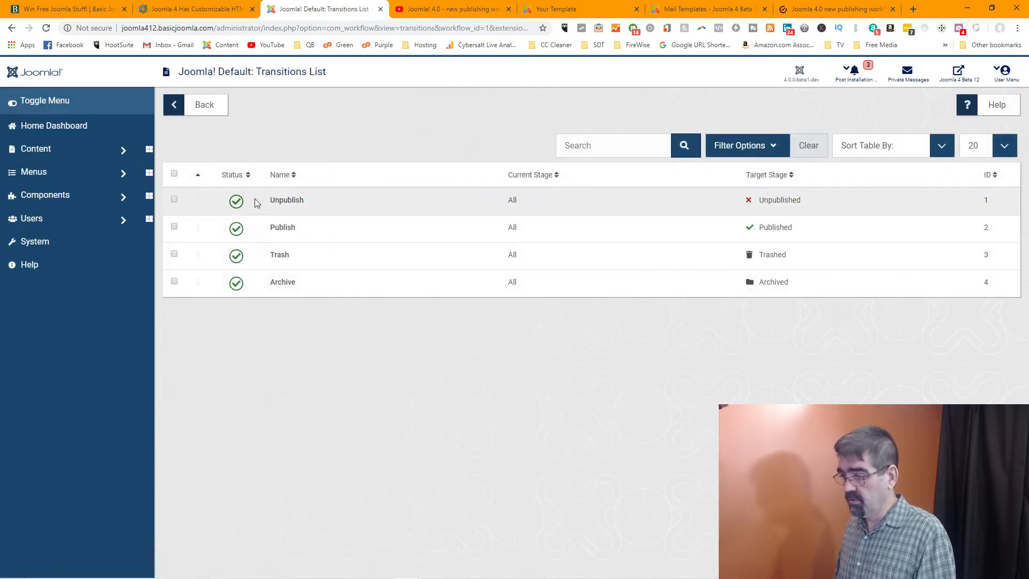
left_click(243, 207)
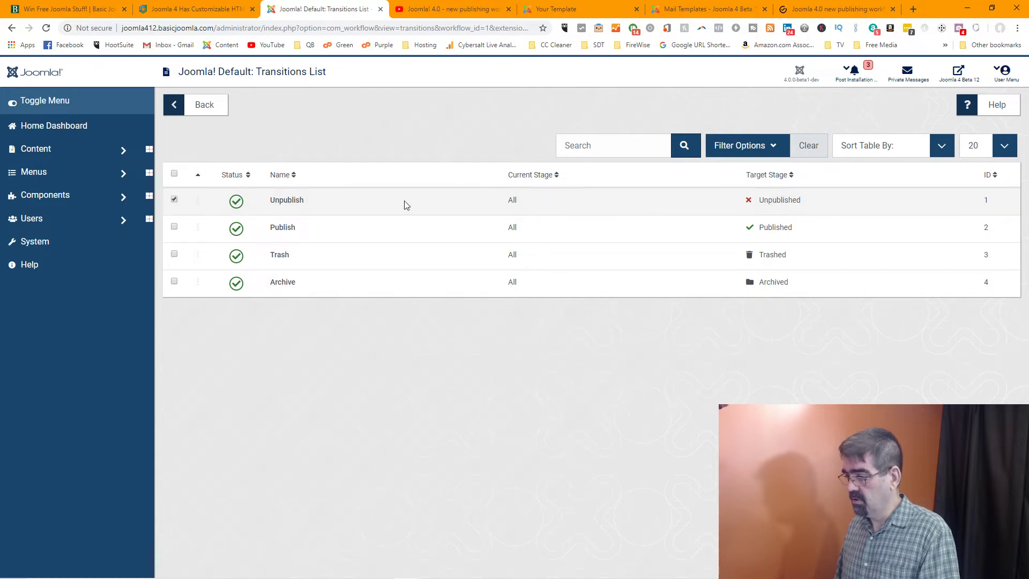
left_click(175, 203)
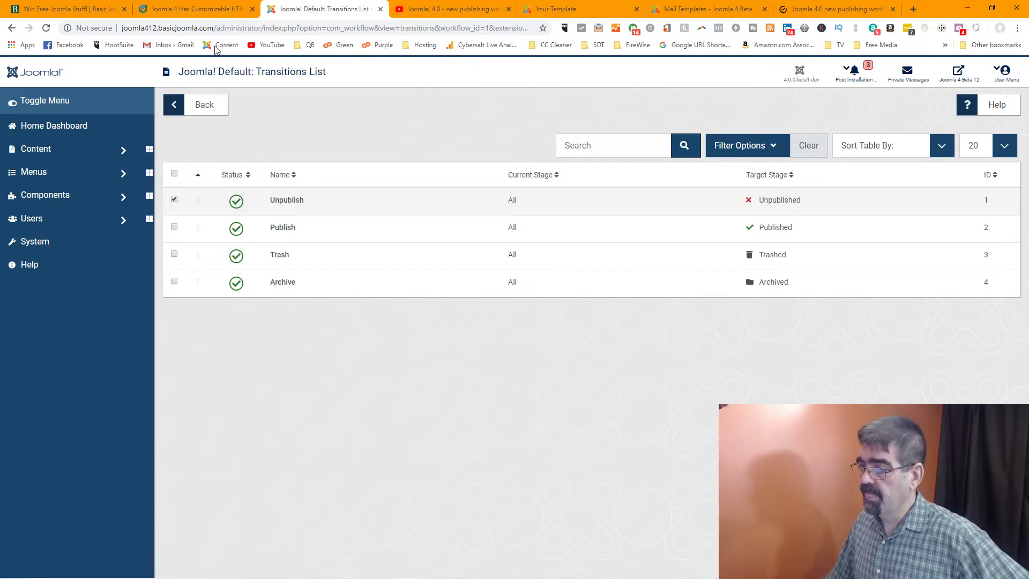
left_click(177, 105)
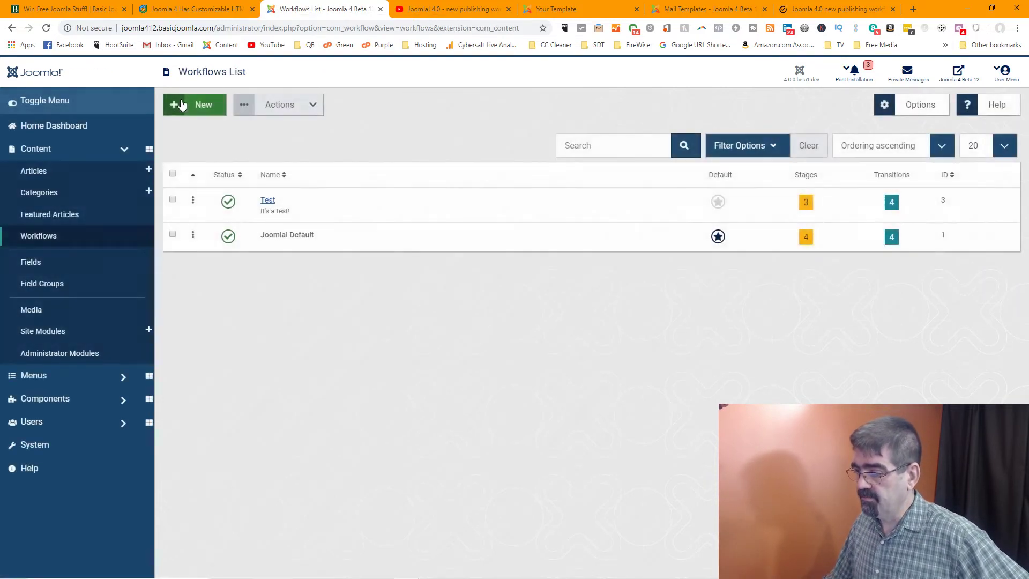
Open the Test workflow's transitions list and switch to the publishing-workflow tutorial tab
left_click(268, 200)
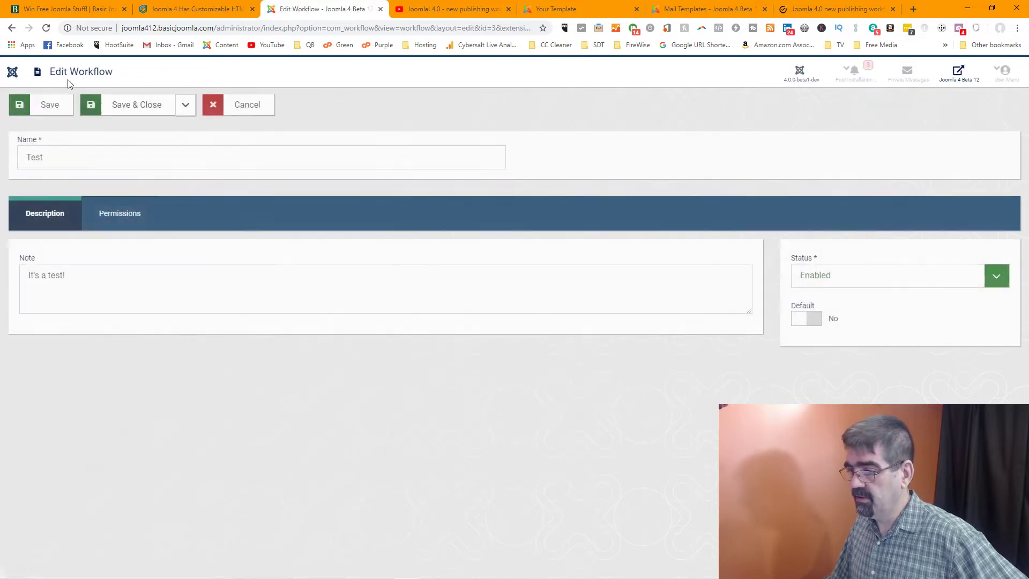
left_click(11, 28)
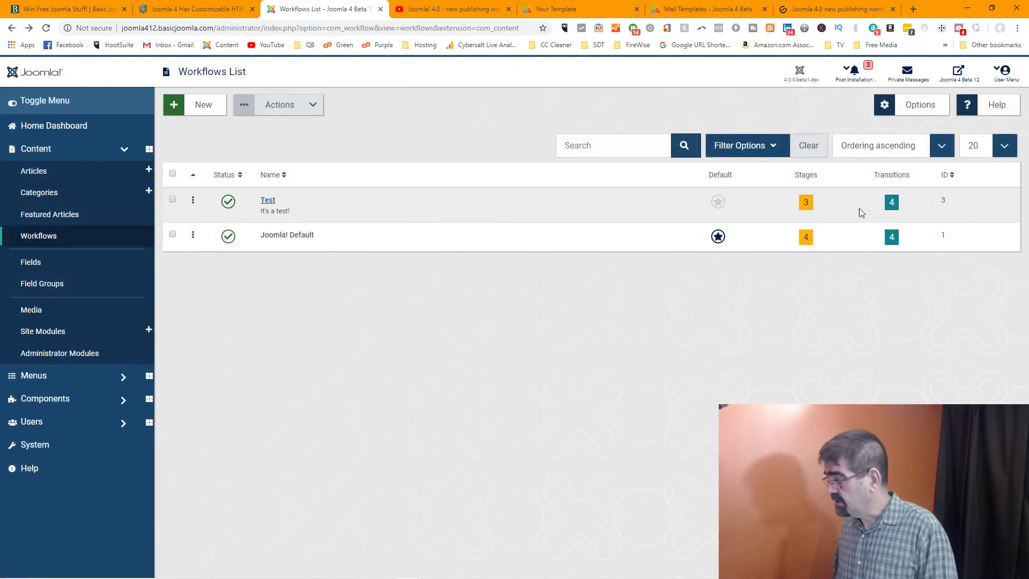
left_click(892, 202)
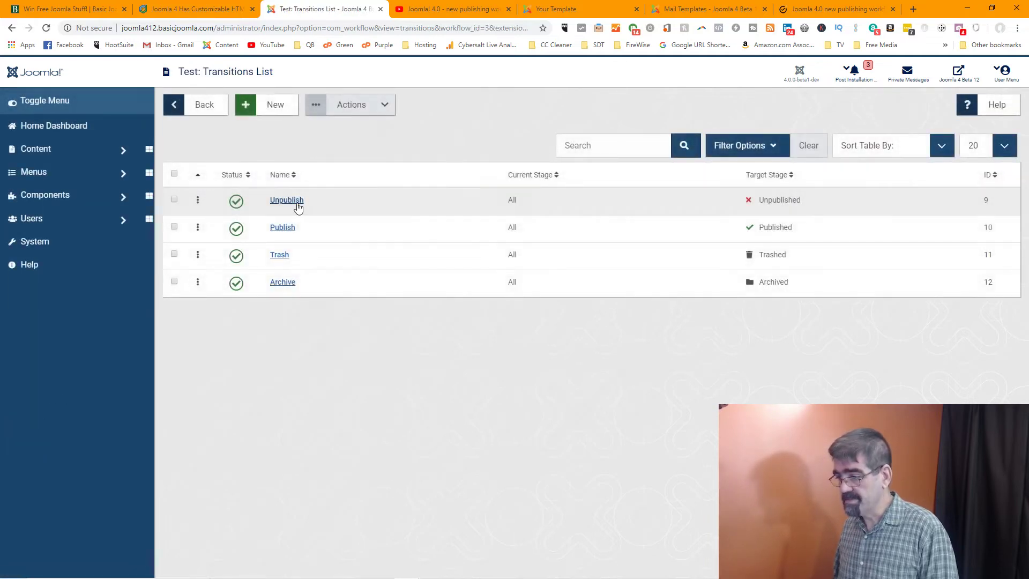
left_click(798, 9)
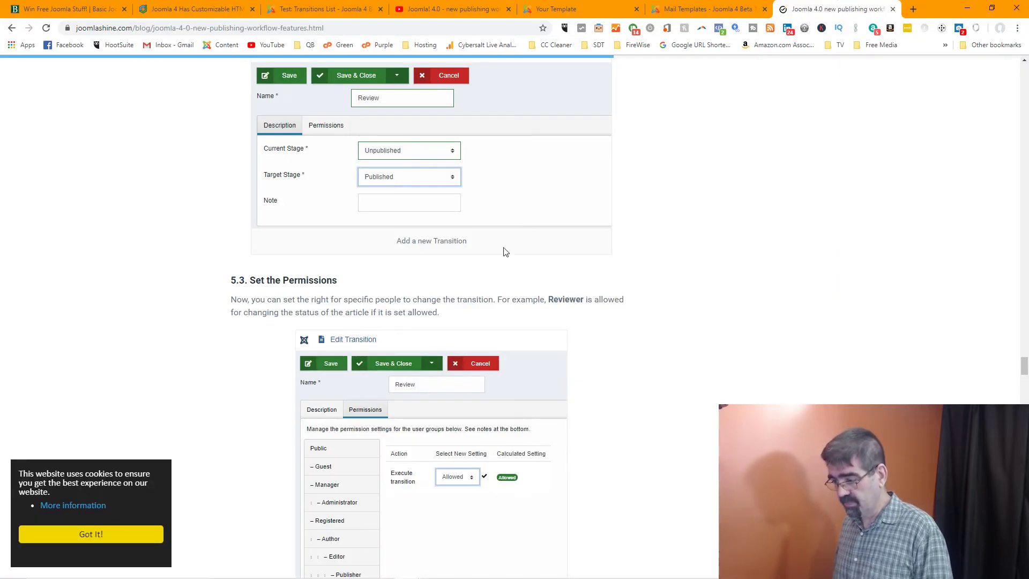
Read the tutorial's Transition List and Set the Permissions sections, then return to Test's transitions list
scroll(505, 252, "down", 1)
scroll(505, 248, "up", 3)
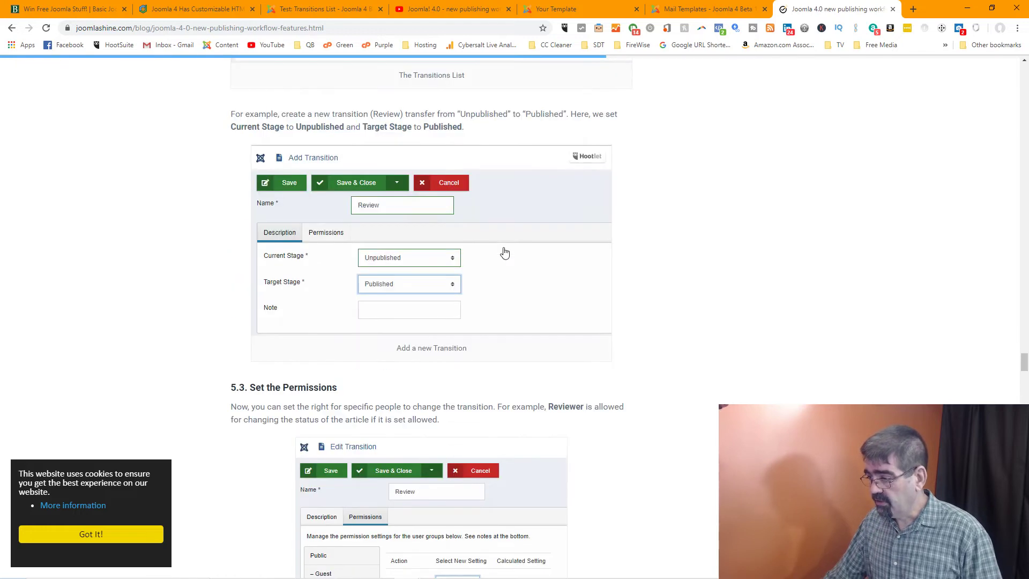
scroll(394, 155, "up", 3)
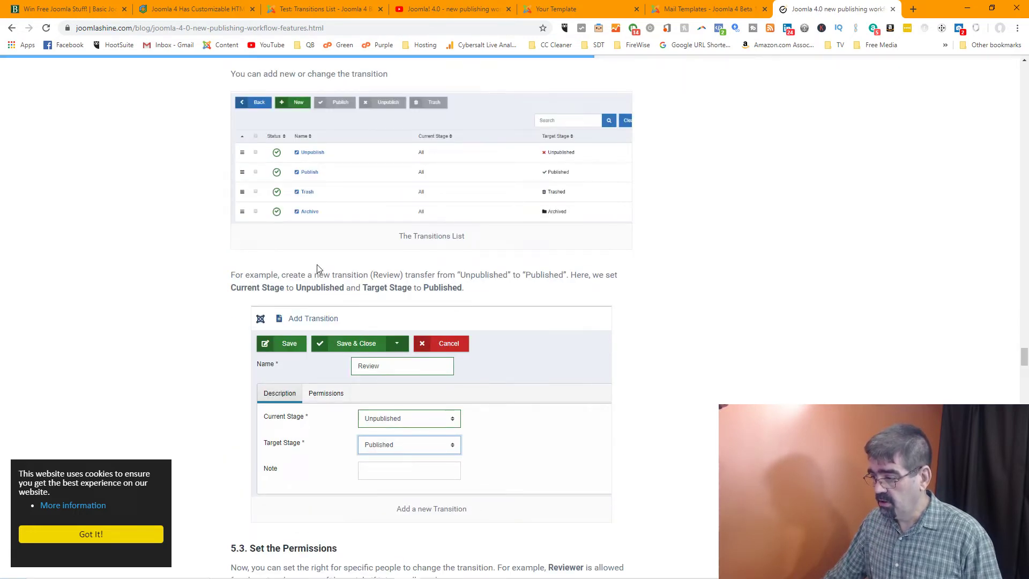
scroll(317, 268, "up", 2)
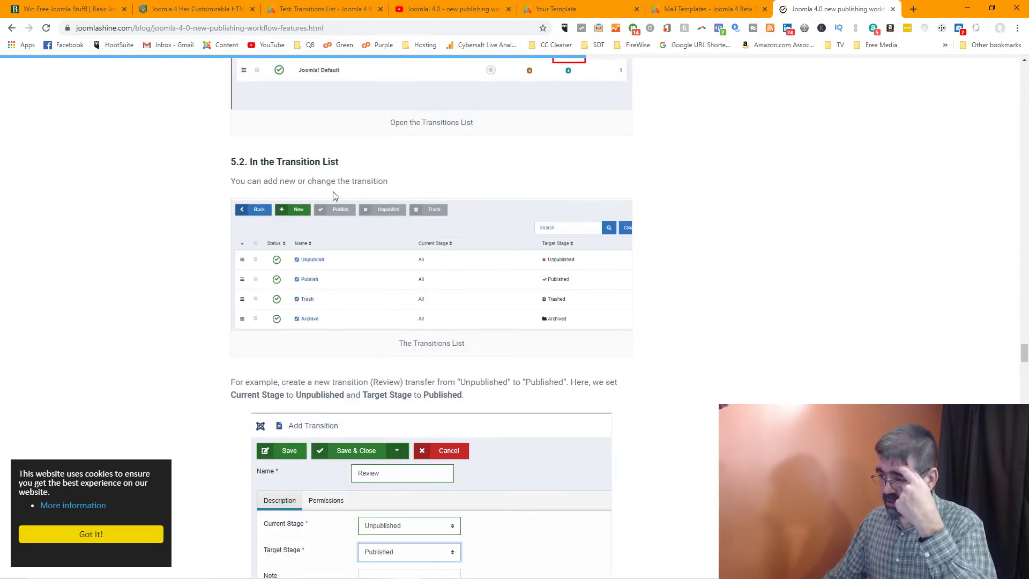
scroll(338, 201, "down", 2)
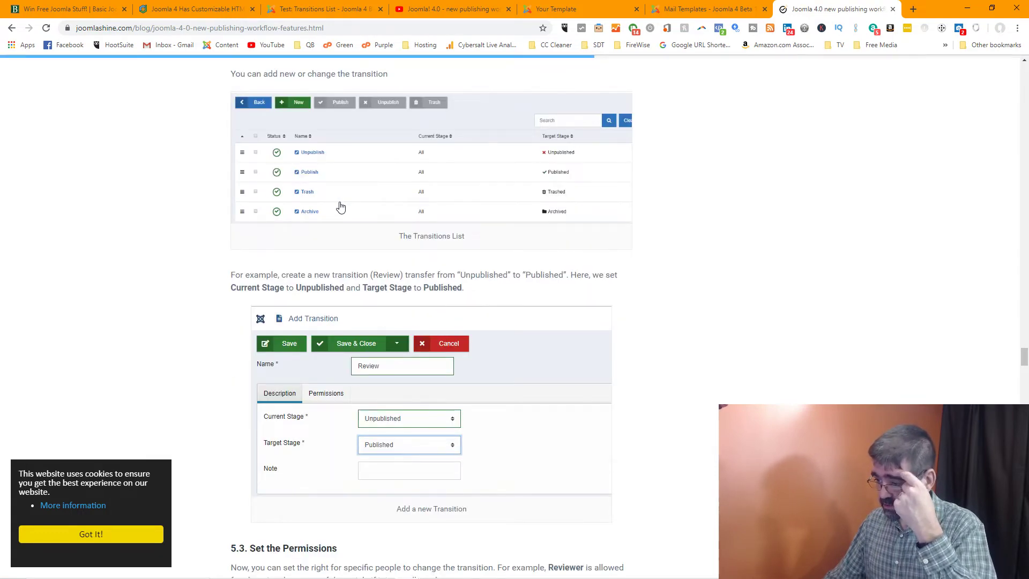
scroll(340, 207, "down", 4)
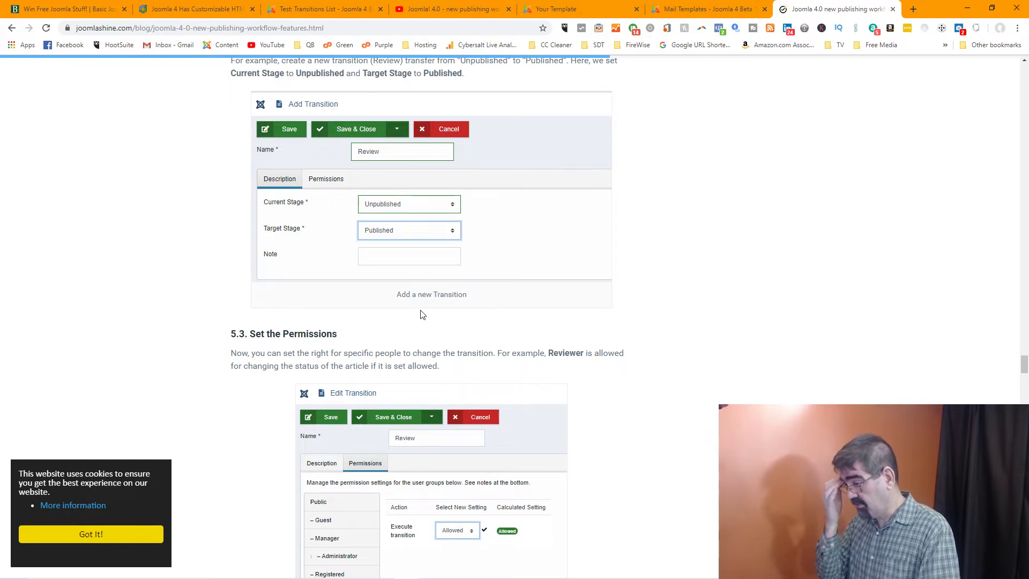
scroll(560, 329, "down", 1)
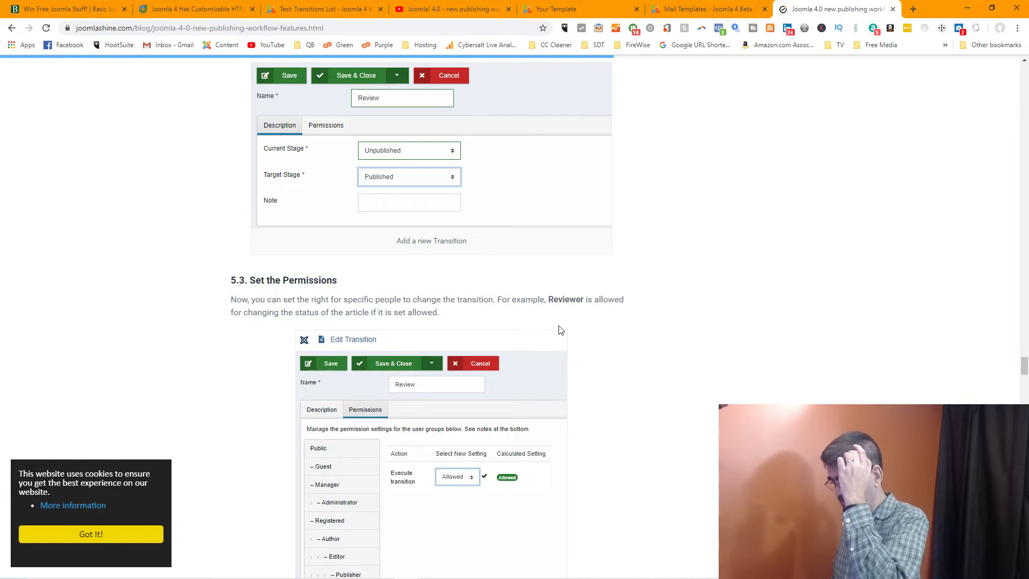
scroll(560, 330, "down", 1)
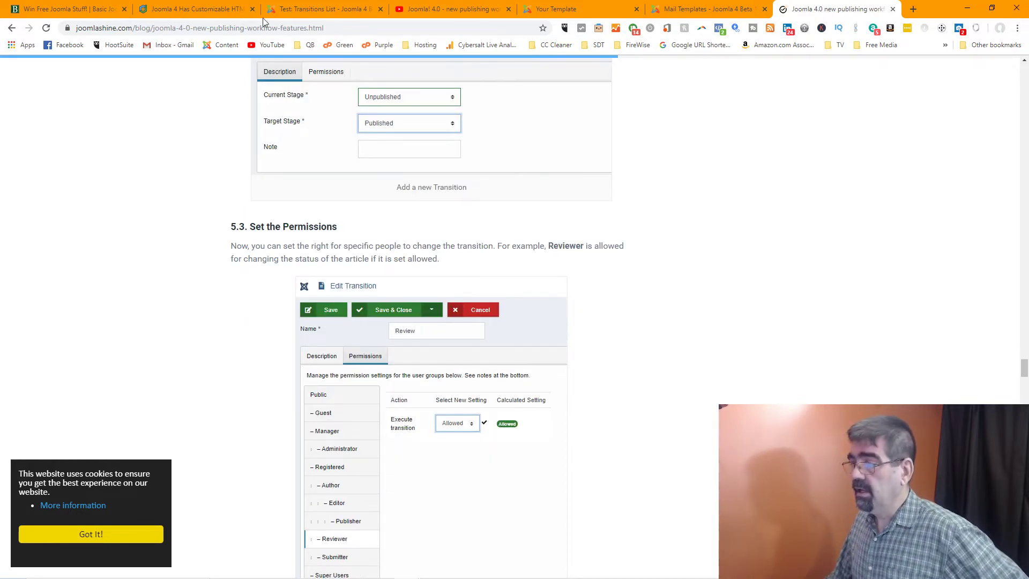
left_click(285, 12)
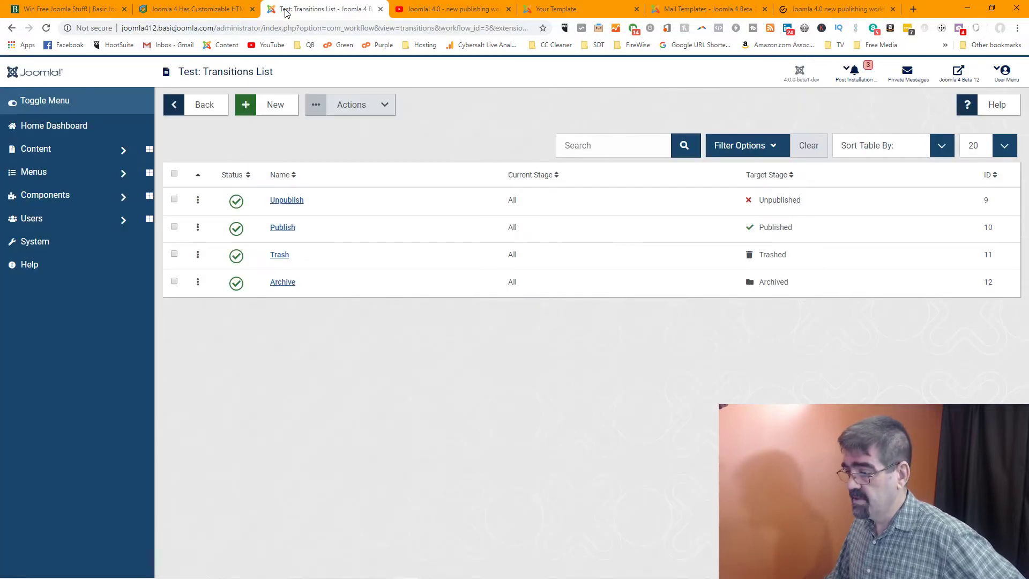
left_click(289, 202)
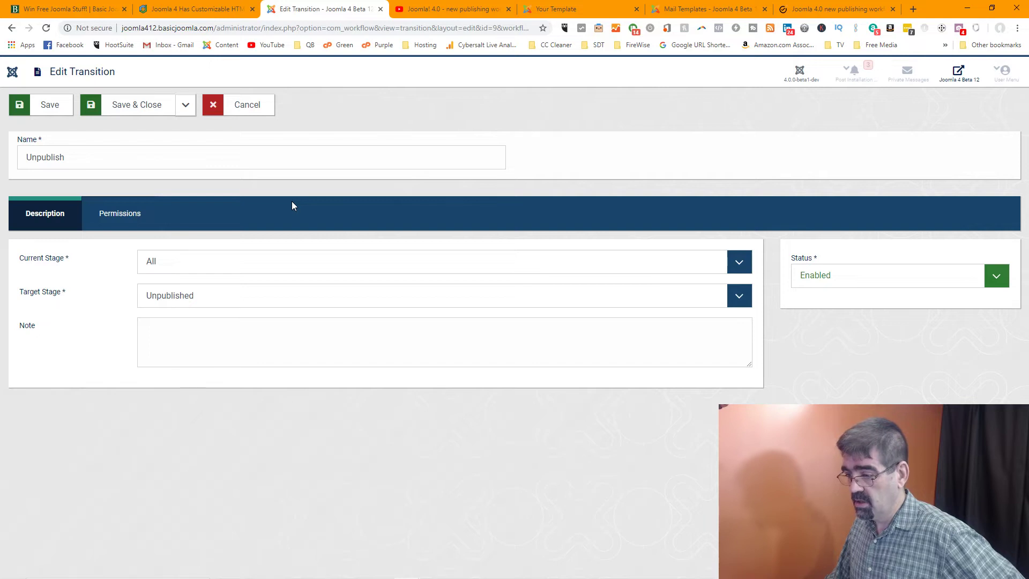
left_click(126, 217)
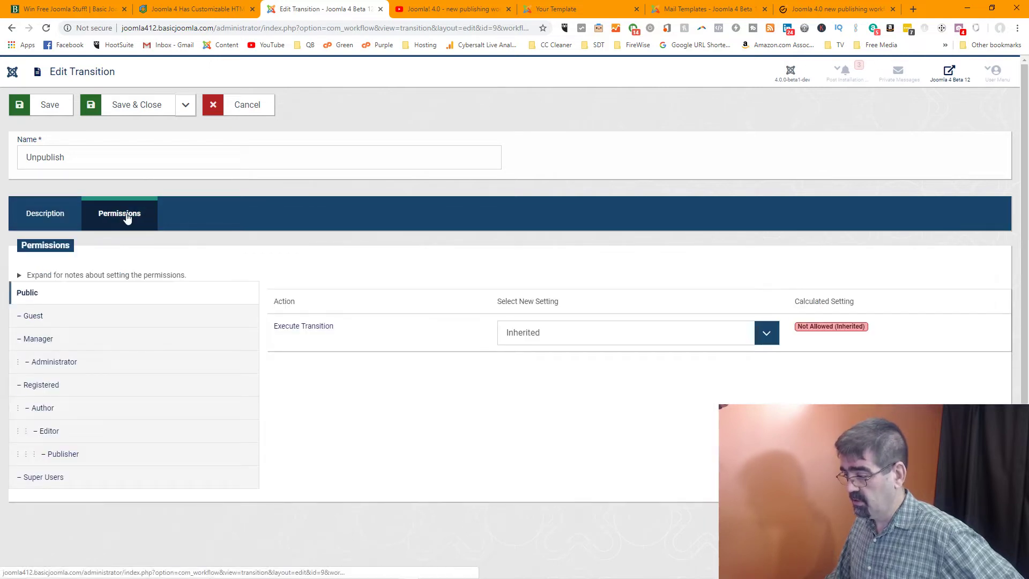
left_click(767, 332)
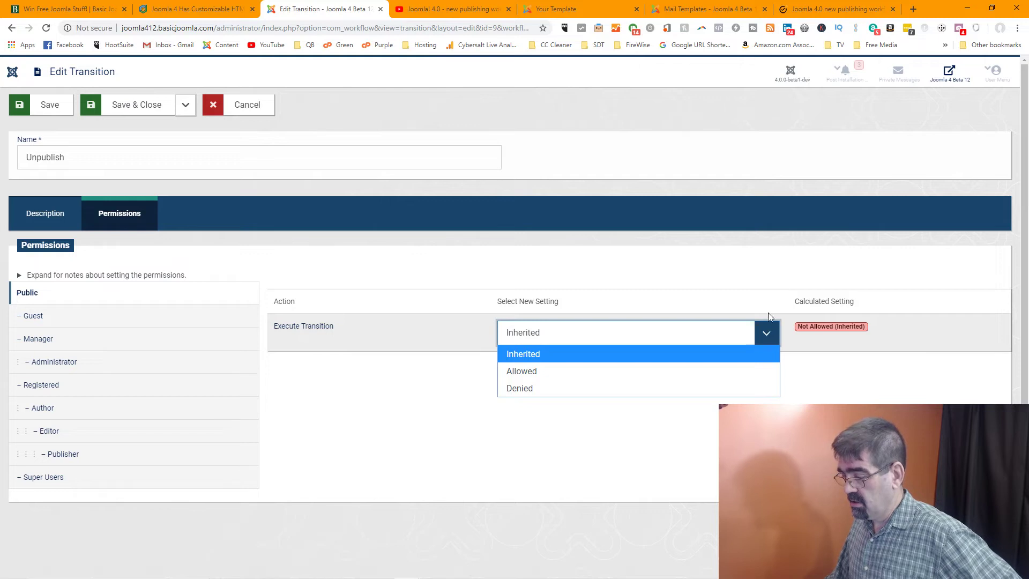
left_click(738, 263)
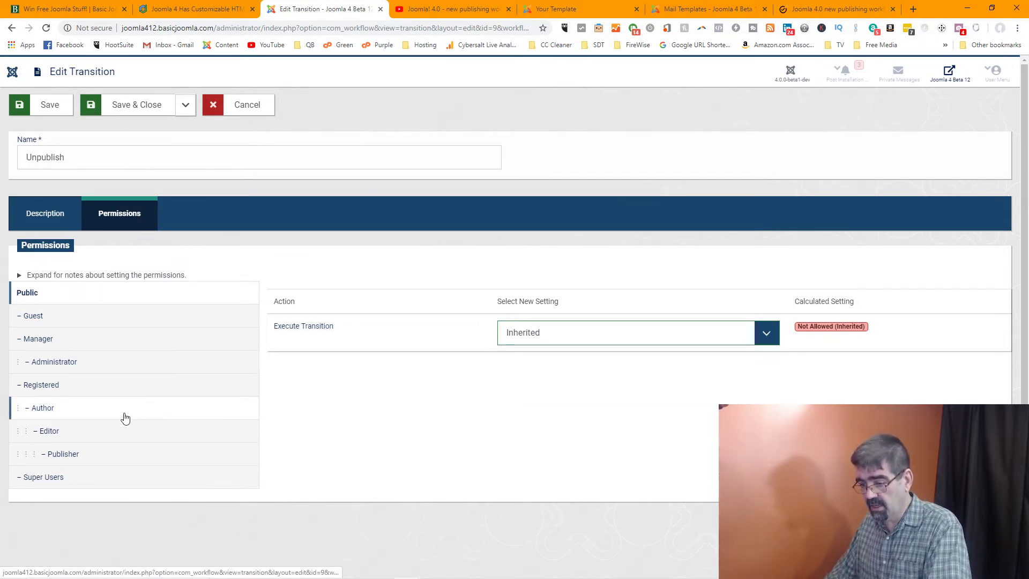
left_click(62, 431)
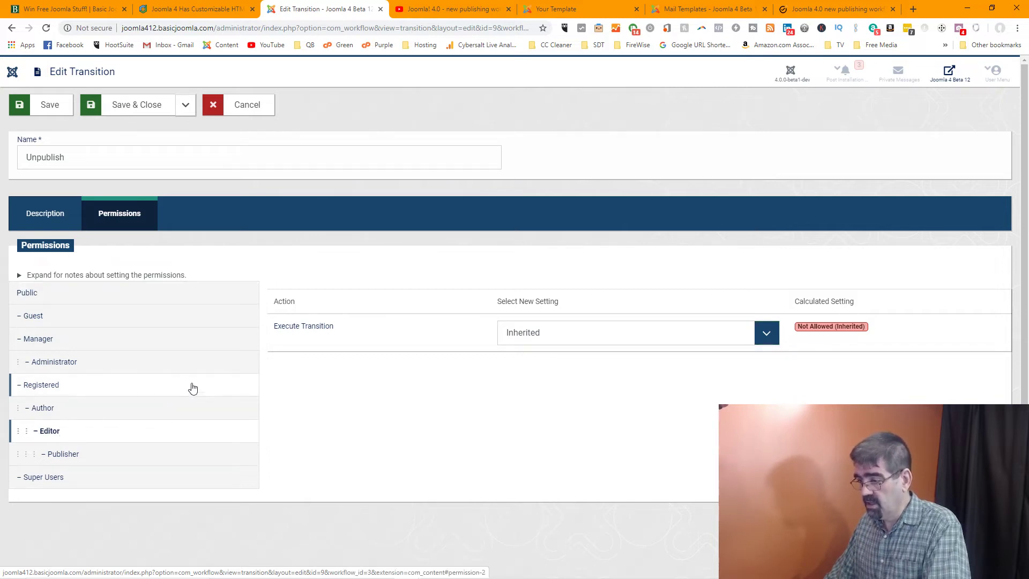
left_click(753, 333)
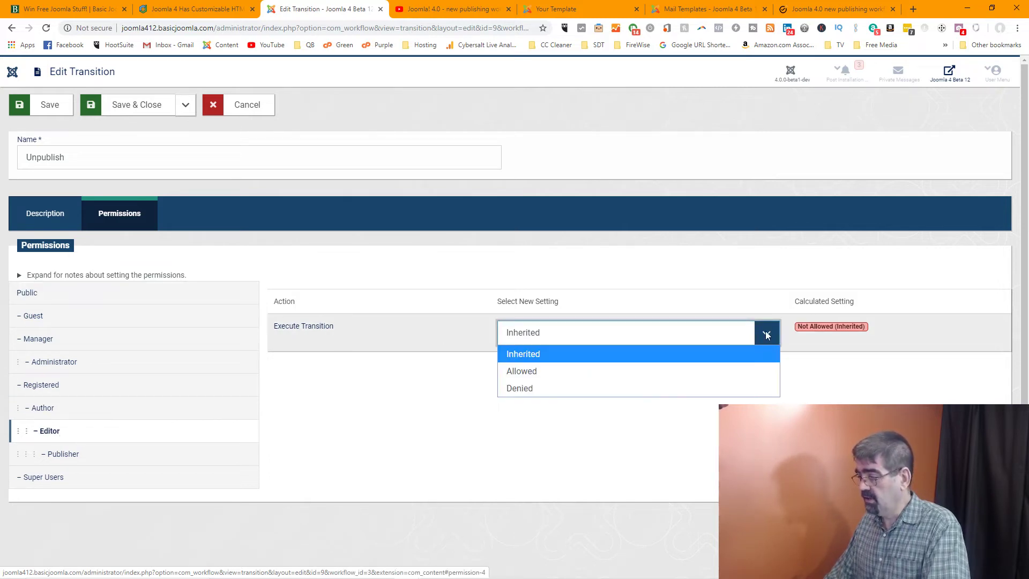
left_click(690, 372)
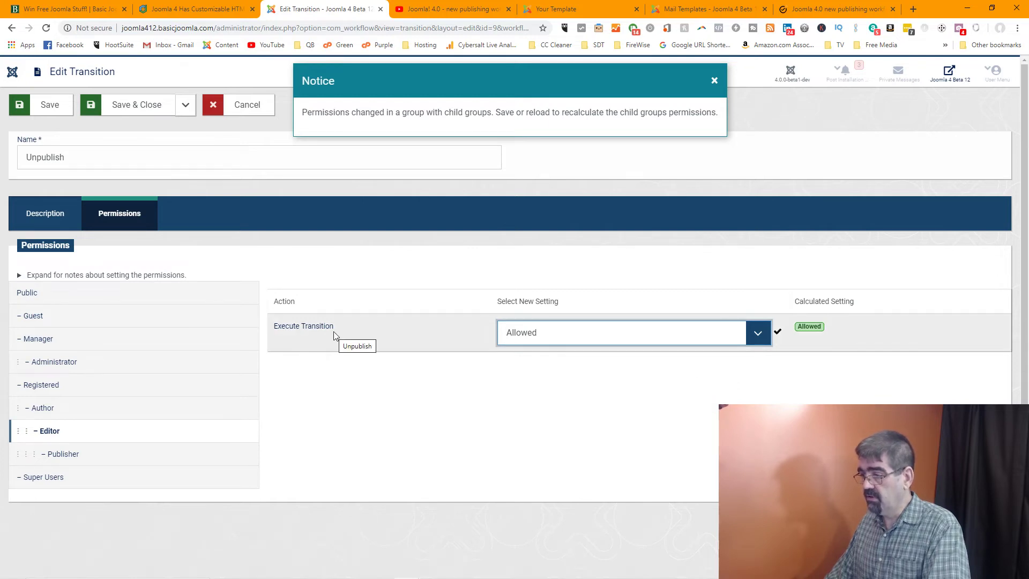
double_click(196, 159)
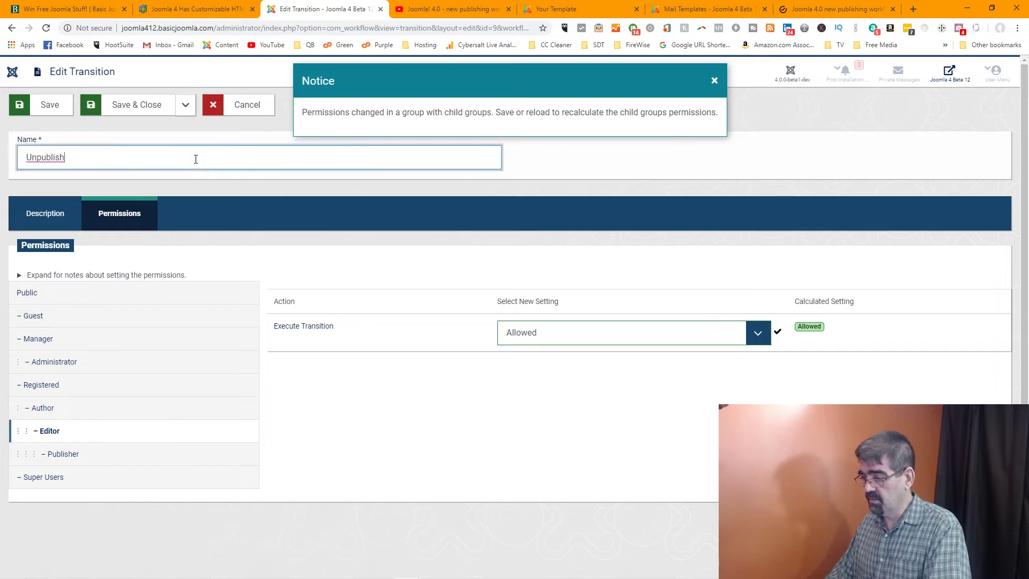
right_click(196, 162)
left_click(552, 175)
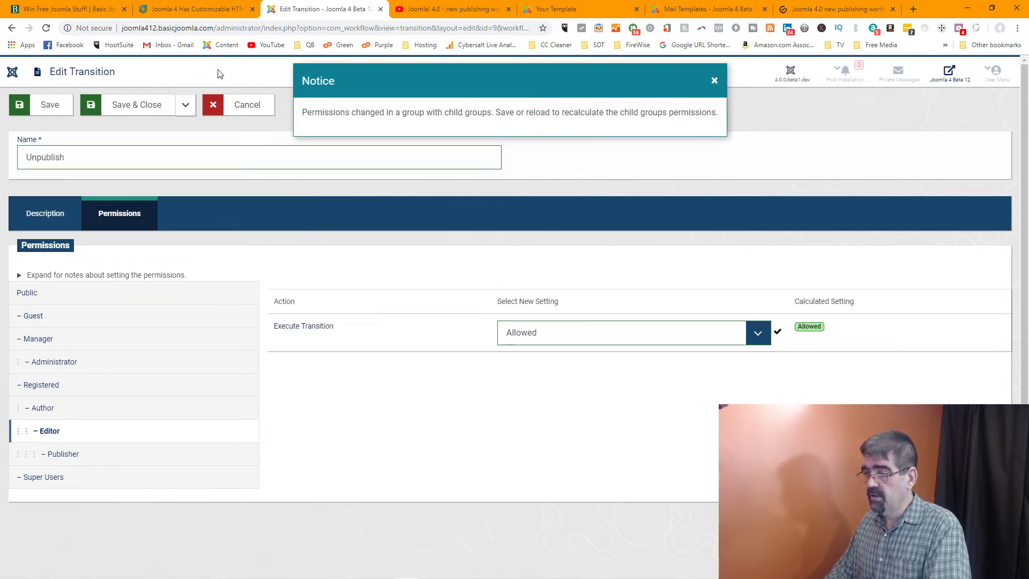
left_click(240, 106)
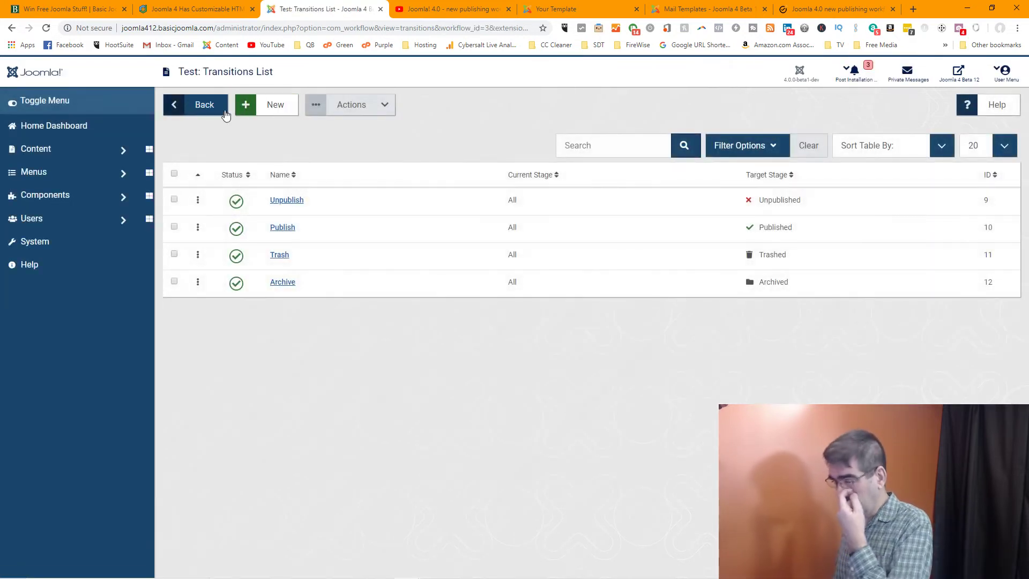
Set Execute Transition to Allowed for the Editor group on the Publish transition, then Save & Close
left_click(281, 227)
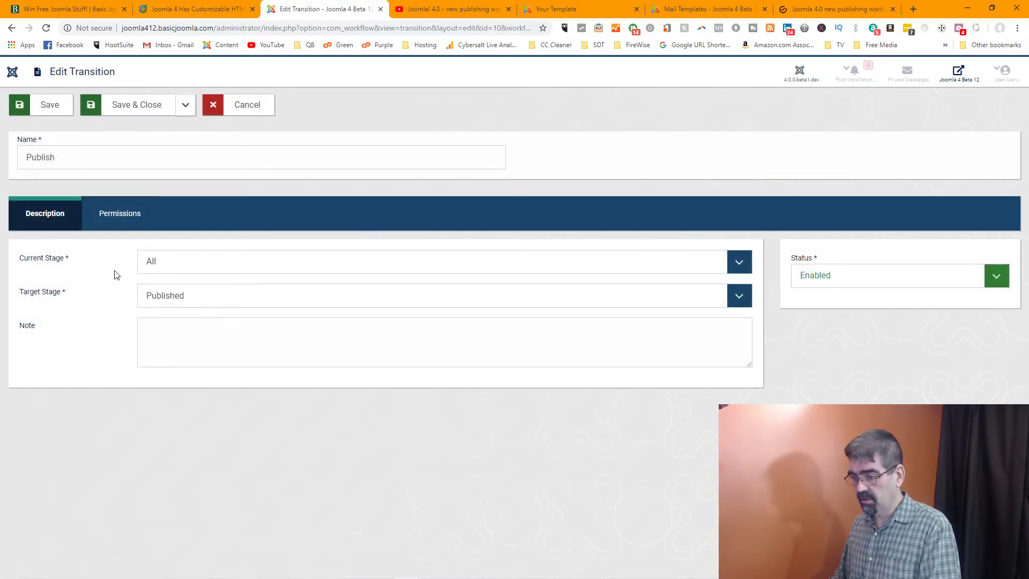
left_click(124, 213)
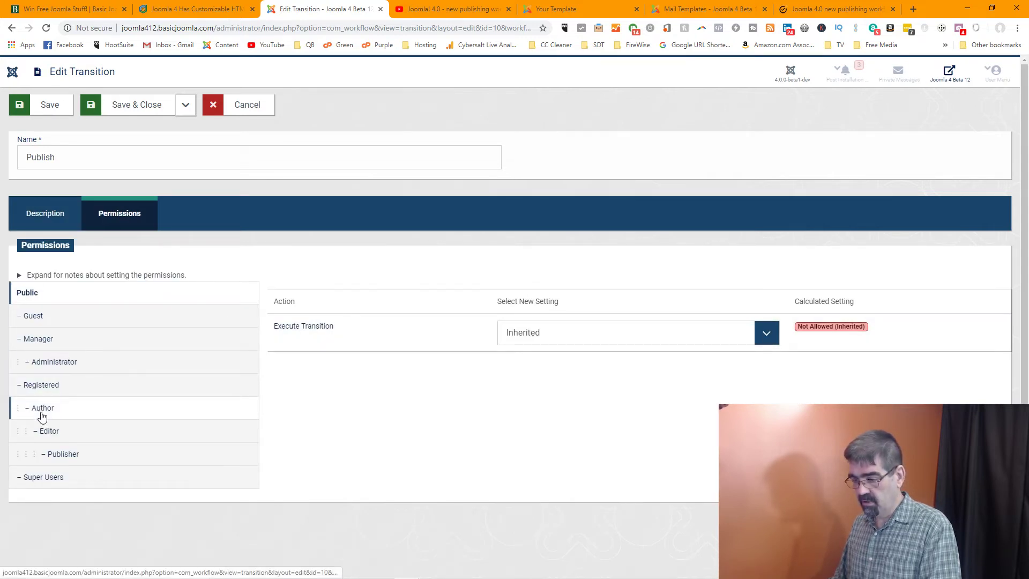
left_click(44, 430)
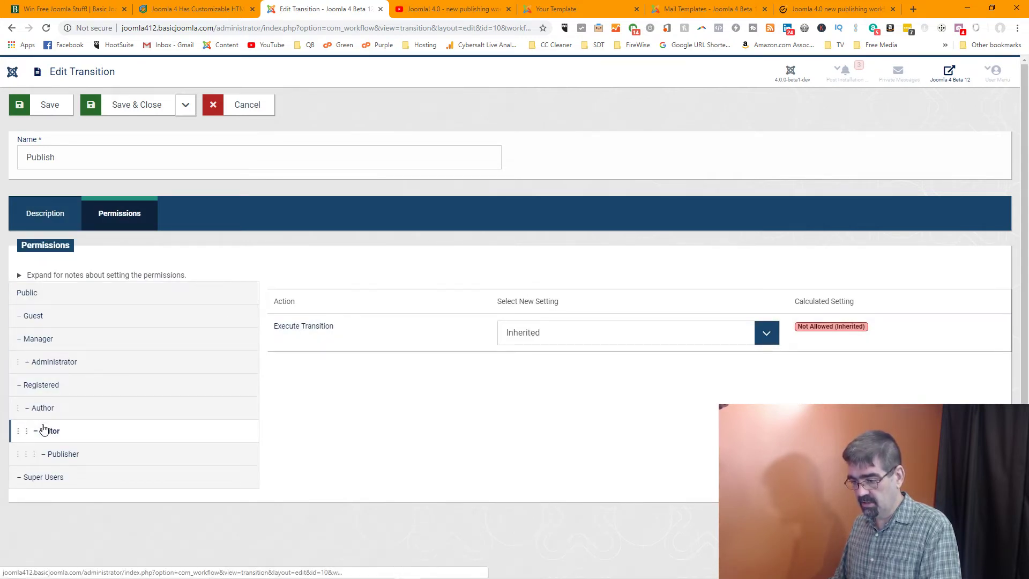
left_click(766, 336)
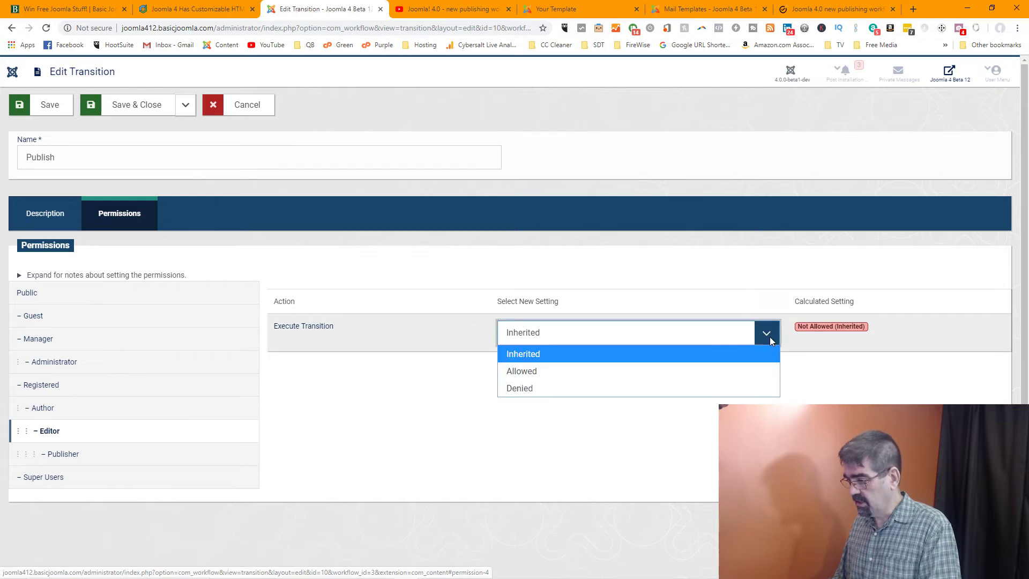
left_click(653, 369)
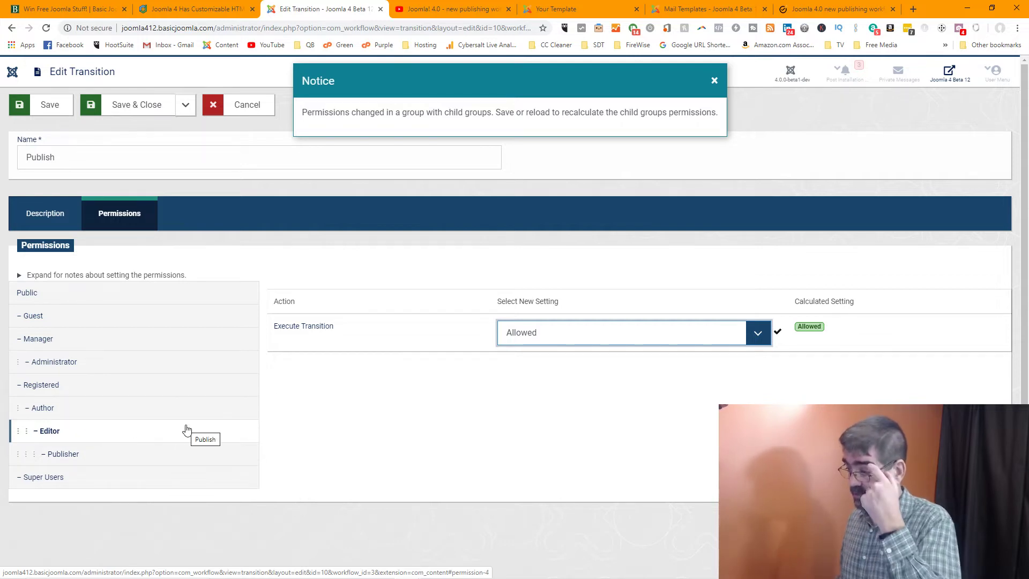
left_click(135, 105)
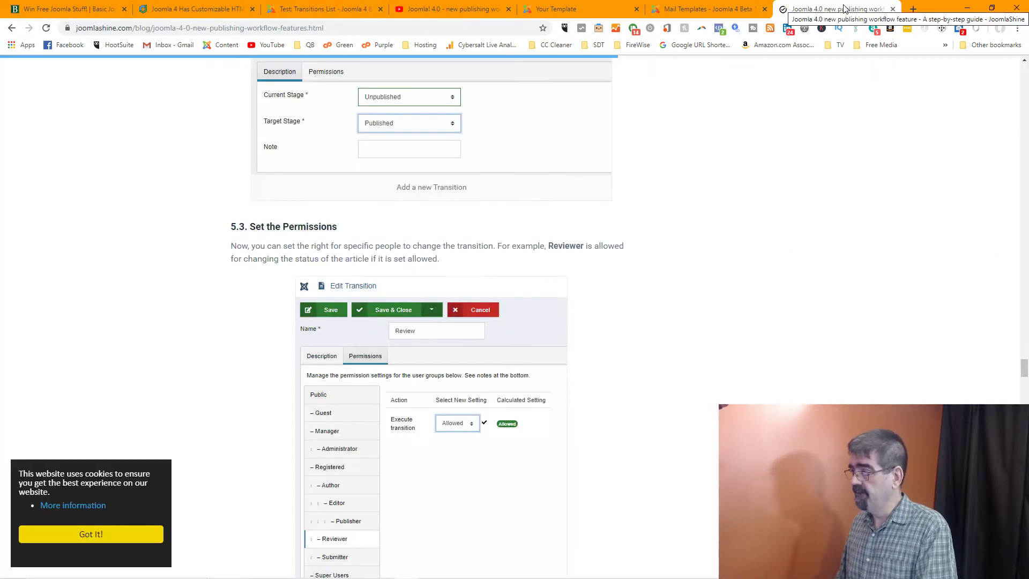
left_click(836, 9)
scroll(479, 256, "down", 5)
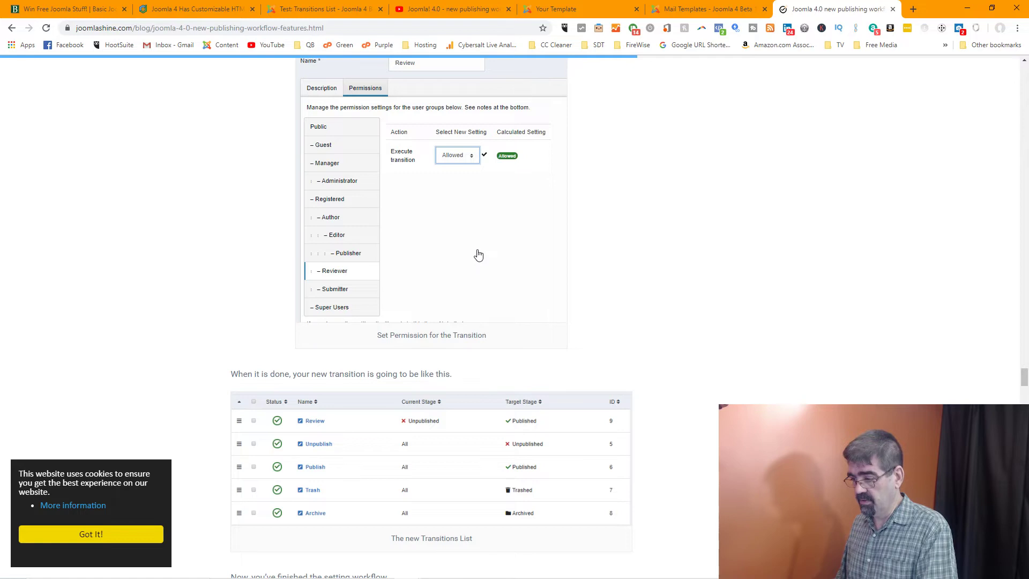
scroll(478, 255, "down", 2)
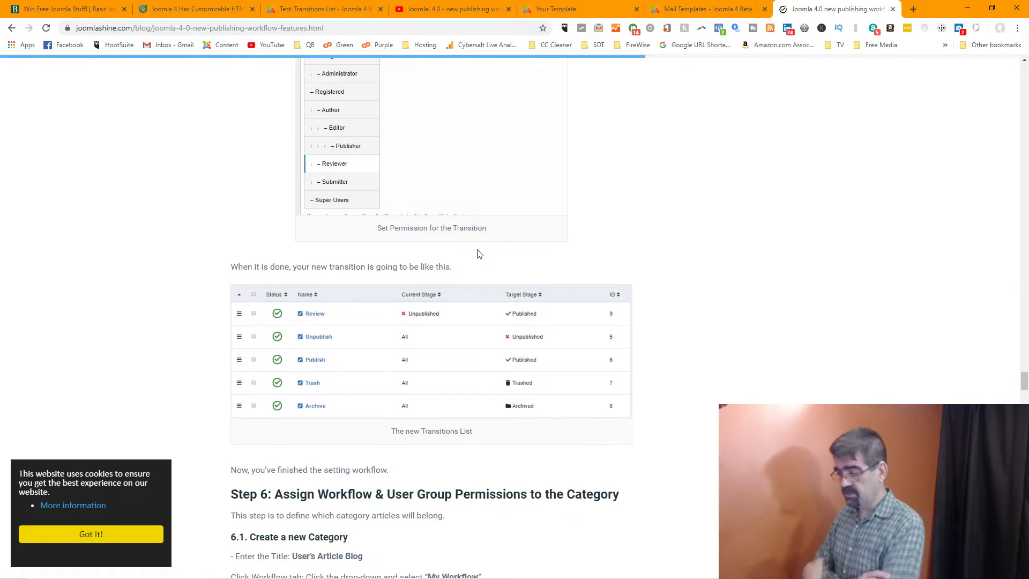
scroll(484, 261, "down", 2)
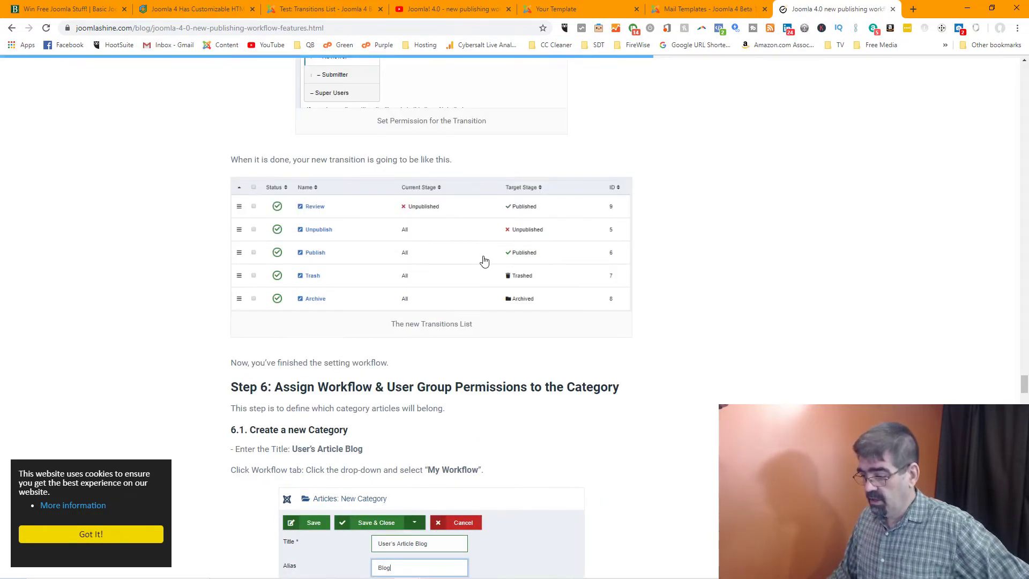
scroll(484, 261, "down", 2)
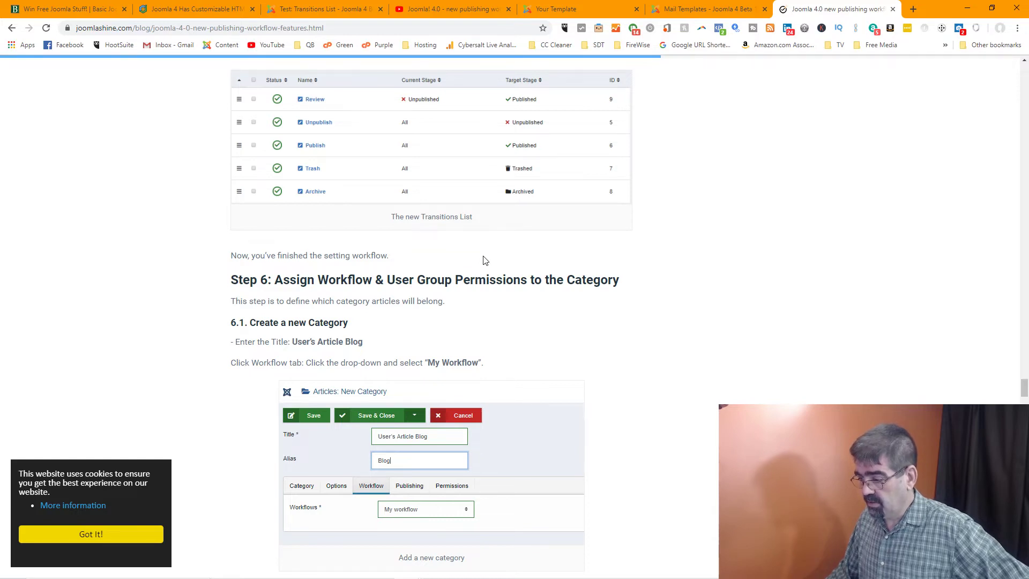
scroll(483, 261, "down", 2)
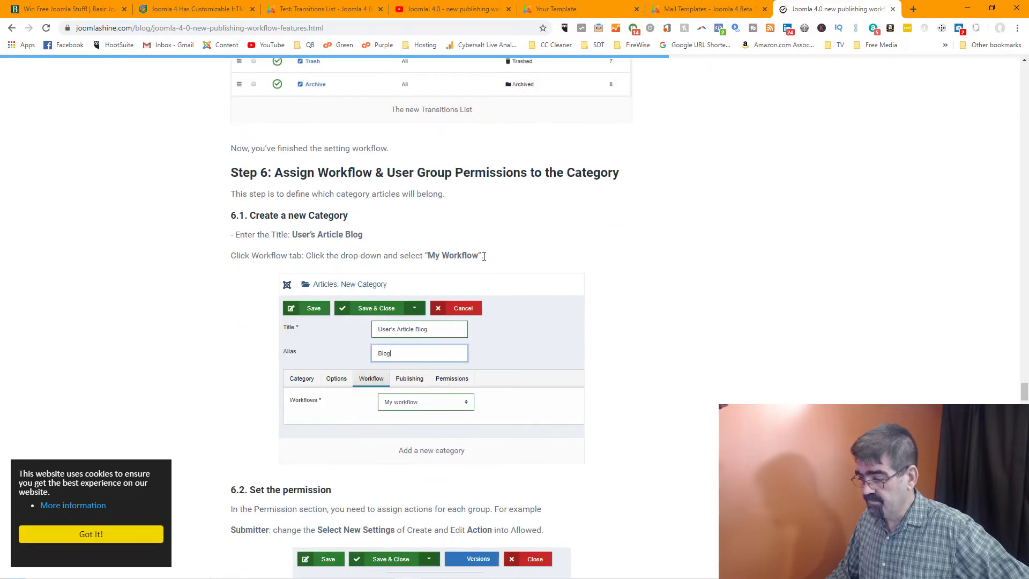
scroll(484, 257, "down", 4)
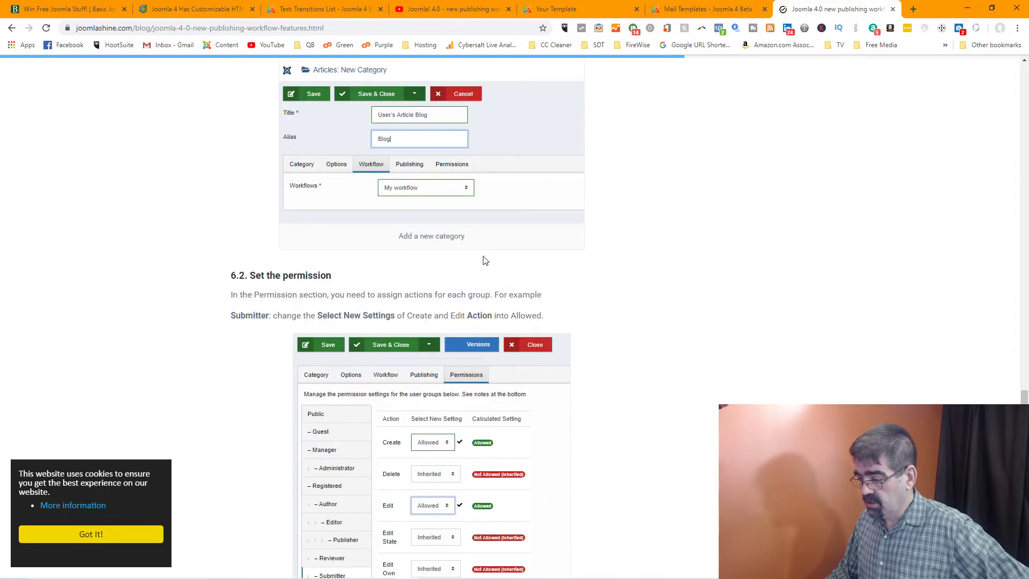
scroll(484, 260, "down", 2)
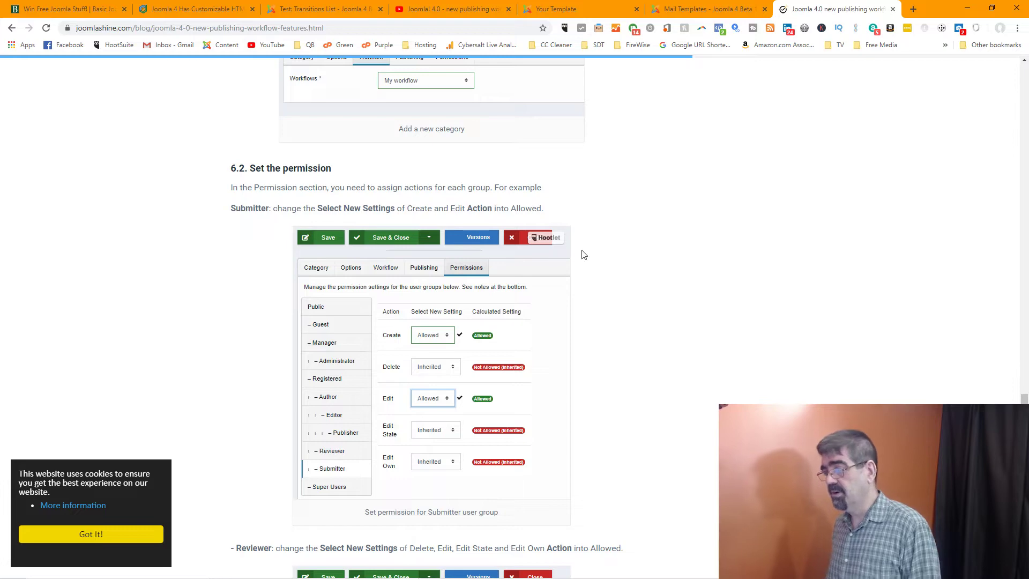
scroll(638, 251, "down", 20)
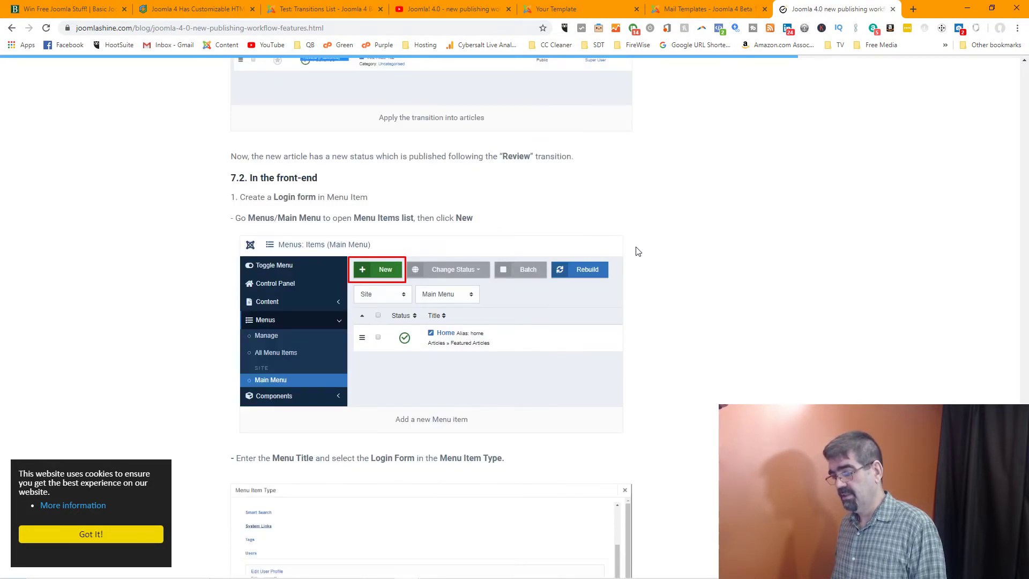
scroll(637, 252, "down", 20)
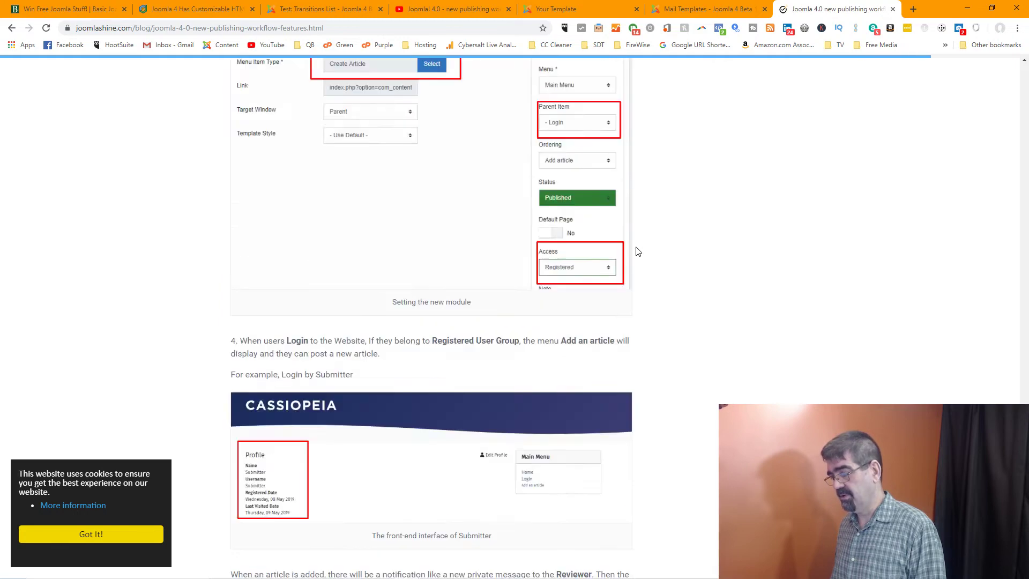
scroll(638, 251, "down", 15)
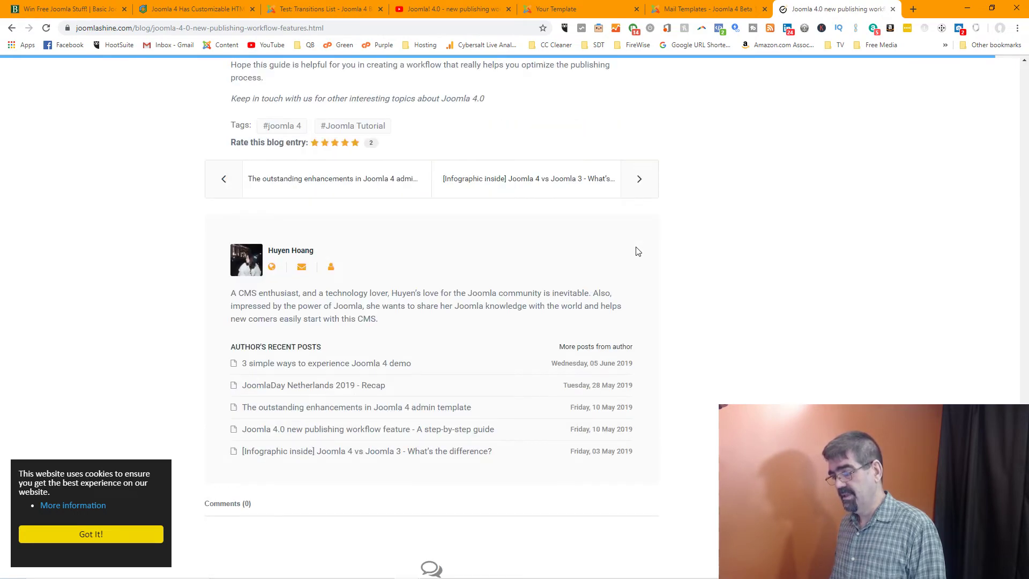
scroll(636, 247, "up", 12)
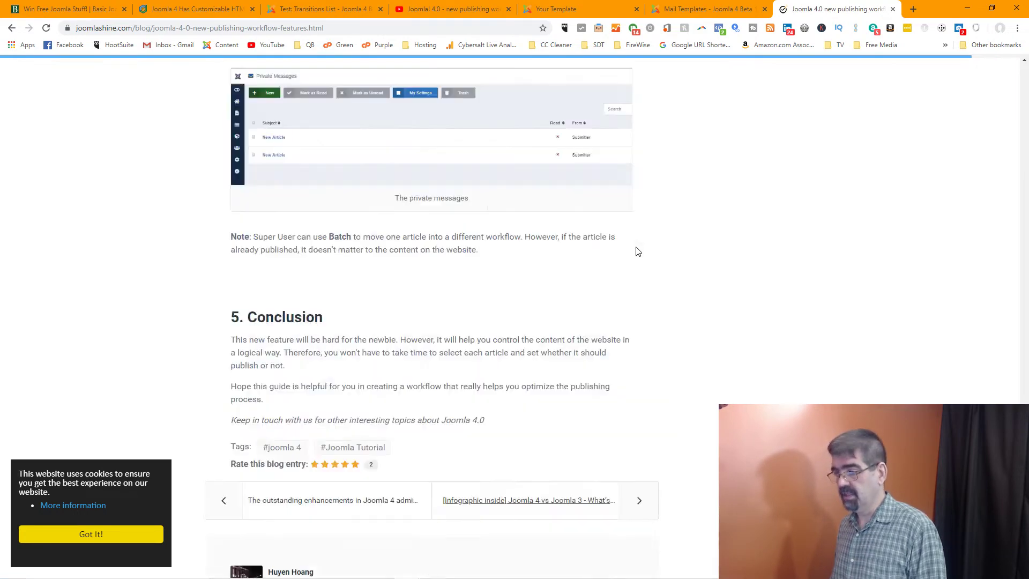
right_click(636, 247)
left_click(769, 154)
scroll(769, 153, "up", 1)
scroll(769, 157, "up", 15)
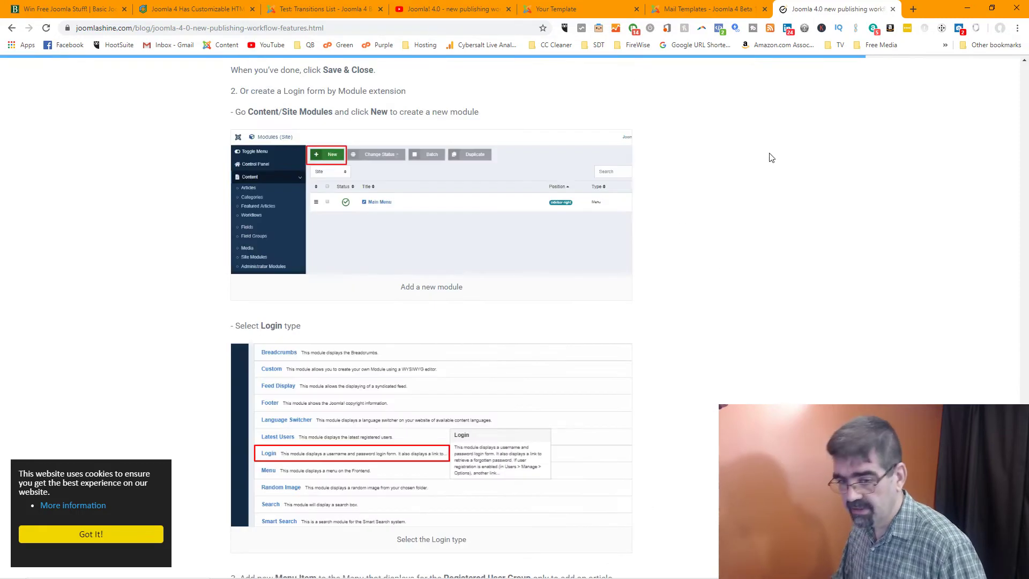
scroll(770, 157, "down", 6)
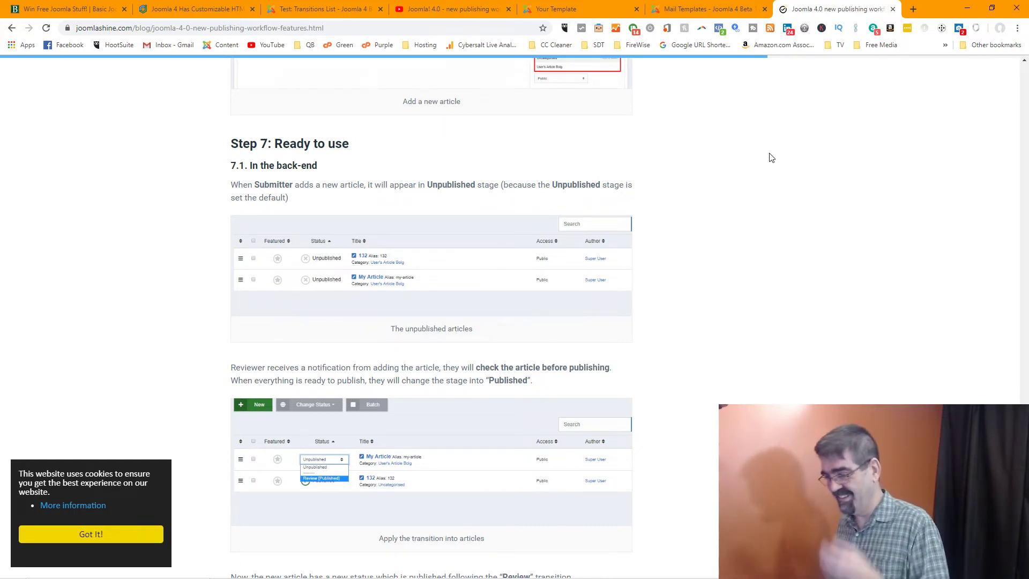
scroll(751, 237, "up", 20)
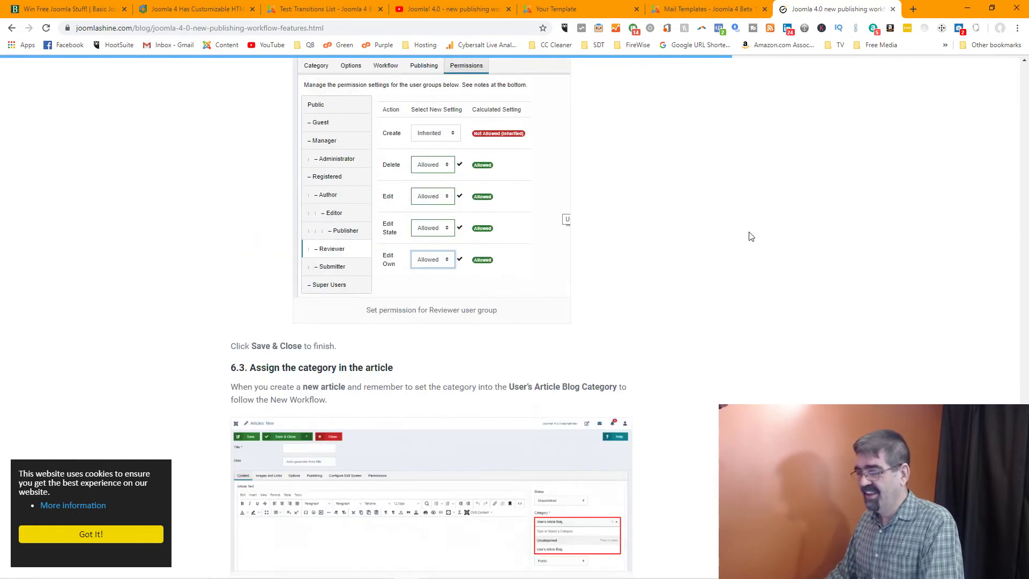
scroll(751, 236, "up", 10)
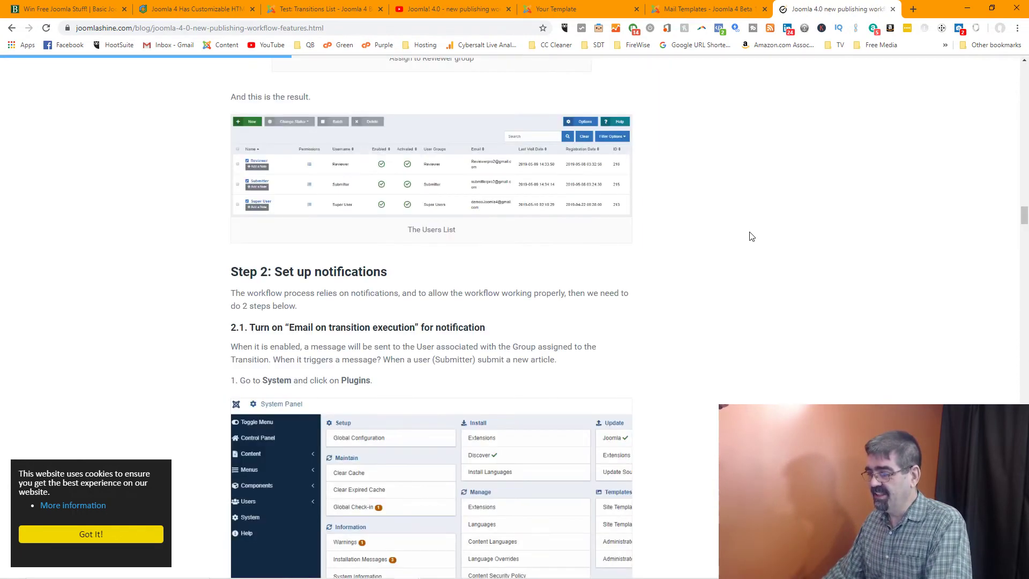
scroll(752, 236, "up", 15)
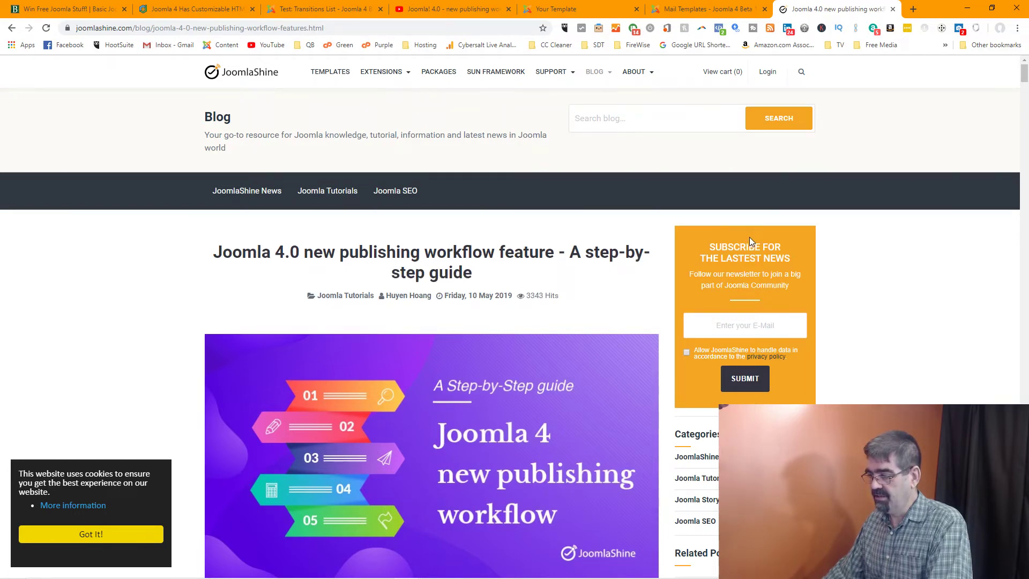
Scroll down through the JoomlaShine workflow guide, then jump back to the article's top
scroll(749, 236, "down", 8)
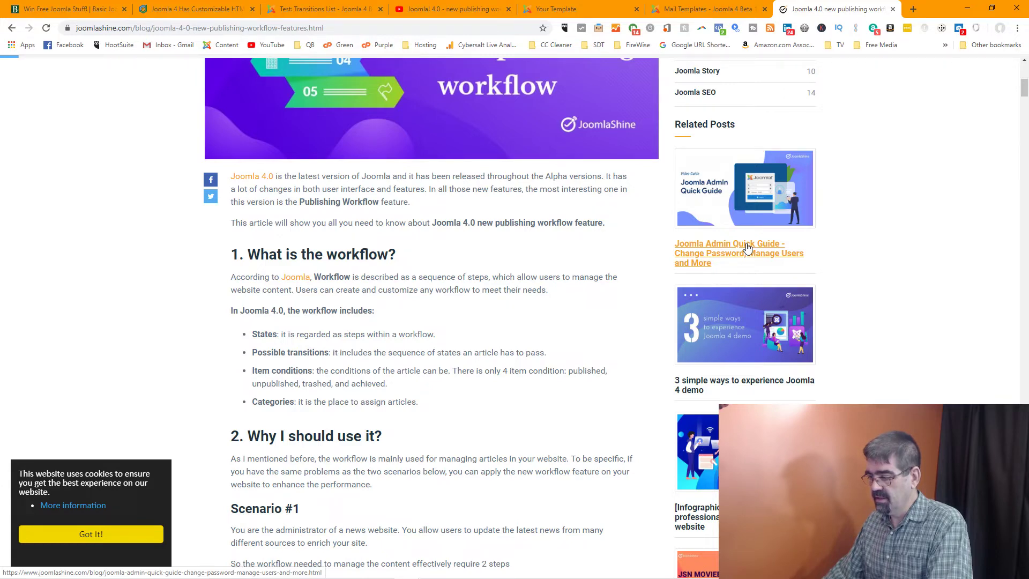
scroll(748, 247, "down", 7)
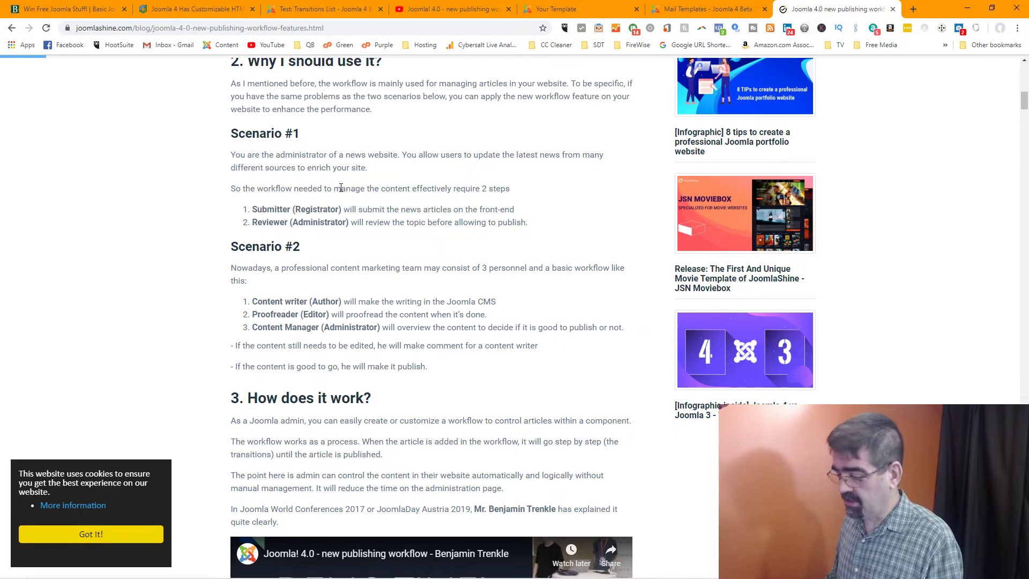
key("Home")
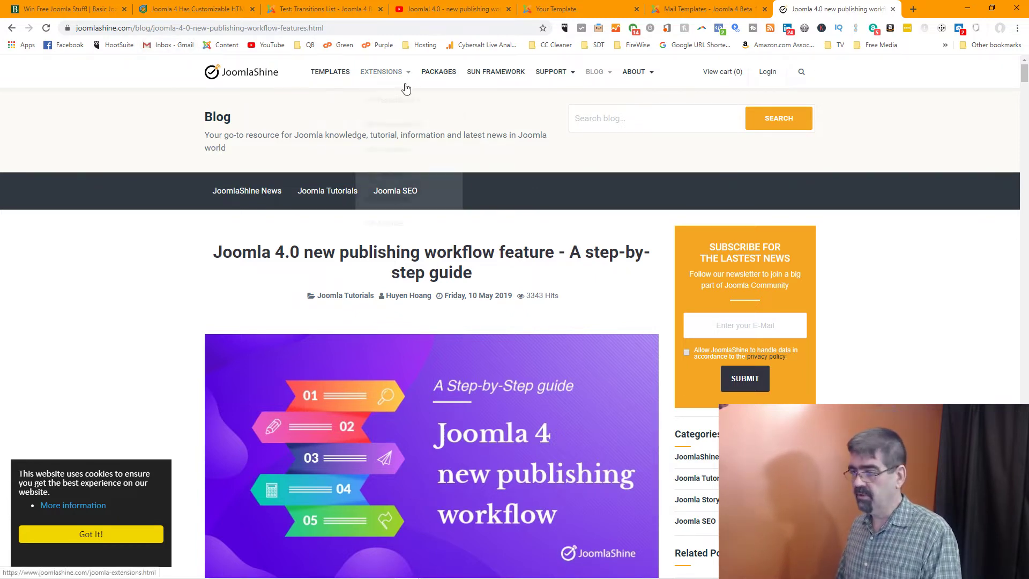
Back in the admin tab, open Content > Articles to list the six published articles
mouse_move(408, 571)
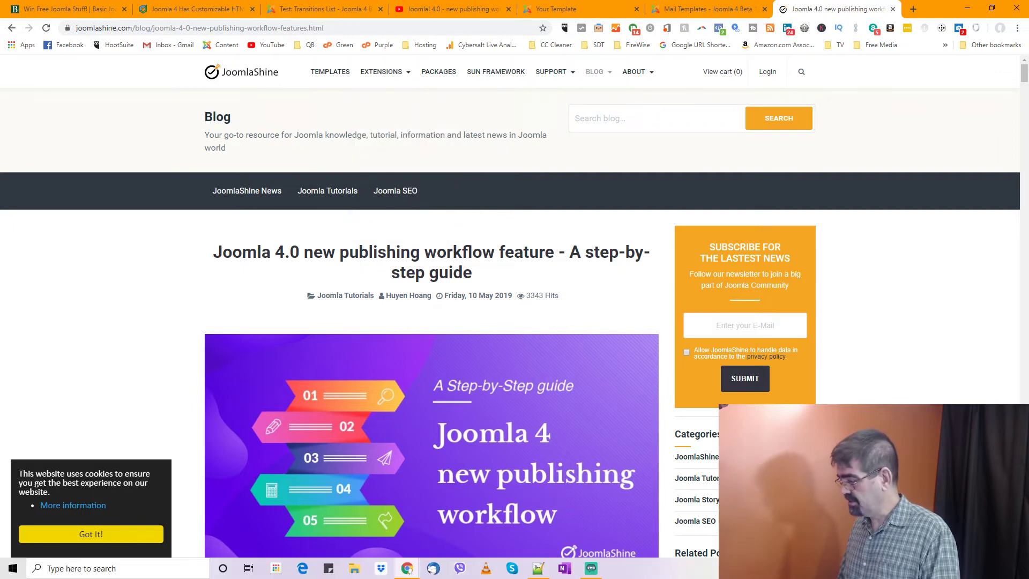
left_click(320, 9)
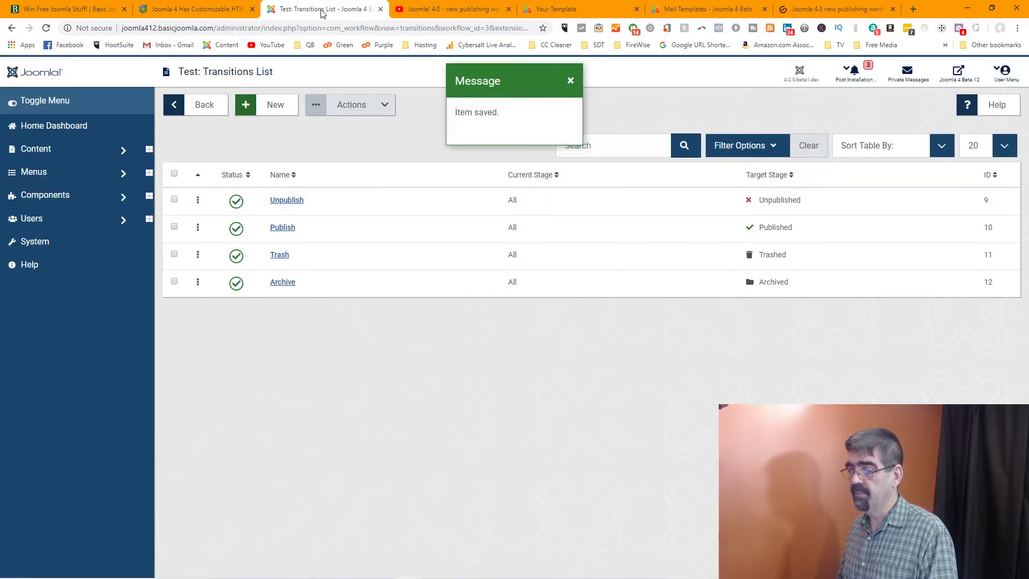
left_click(37, 152)
left_click(34, 171)
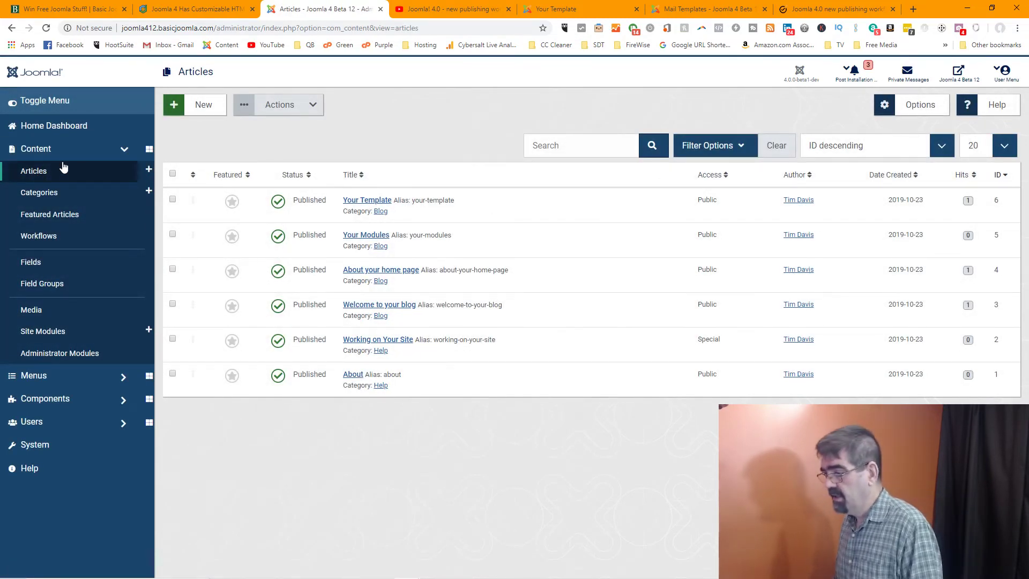
left_click(354, 202)
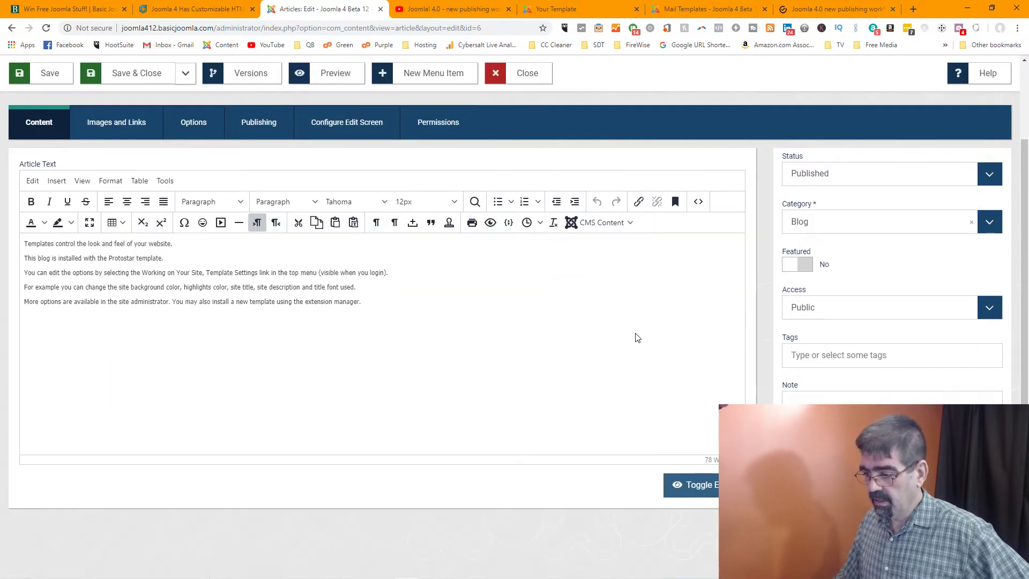
scroll(638, 339, "down", 2)
scroll(638, 338, "up", 2)
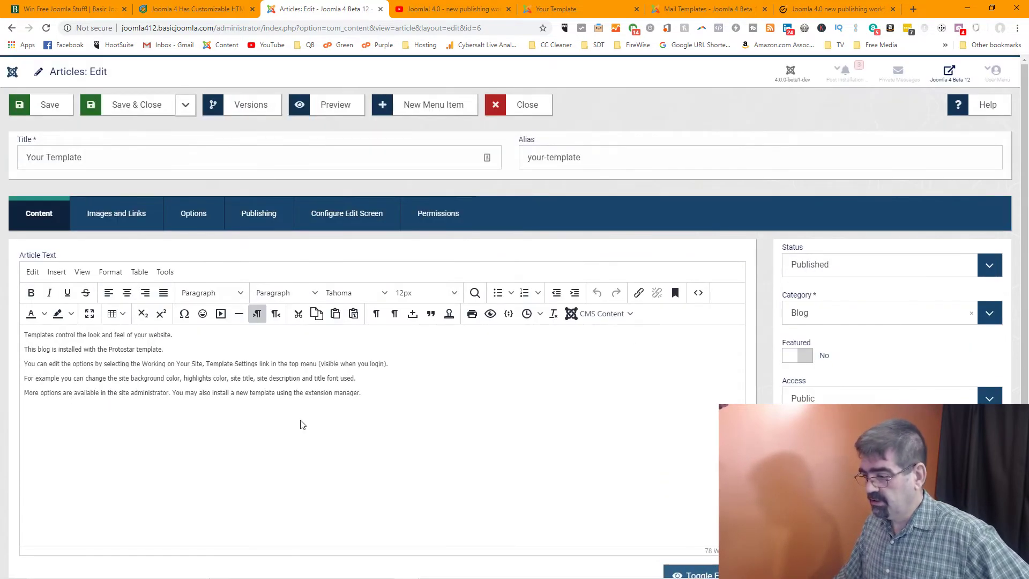
left_click(792, 363)
left_click(795, 356)
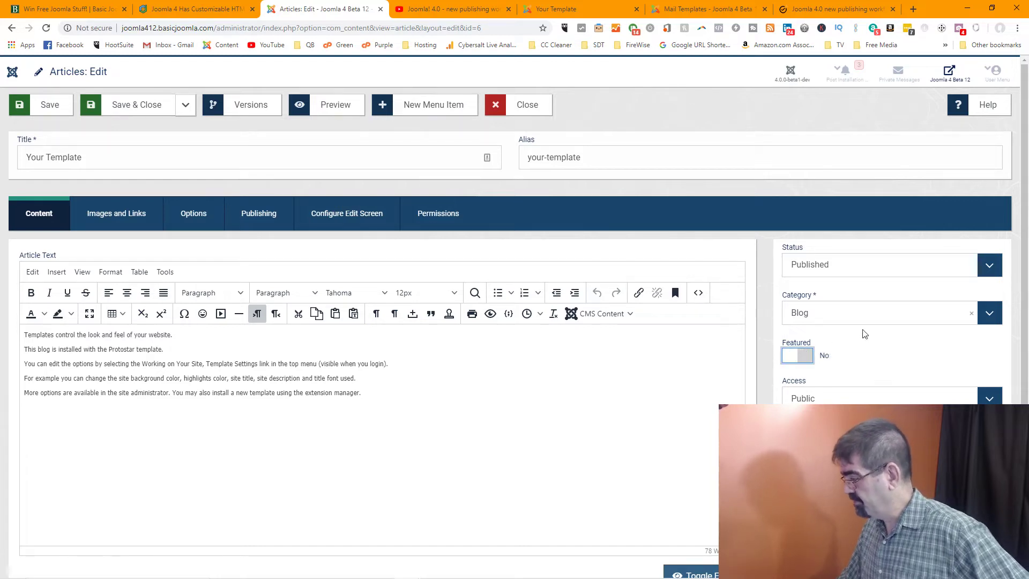
scroll(863, 333, "down", 2)
left_click(875, 349)
left_click(879, 305)
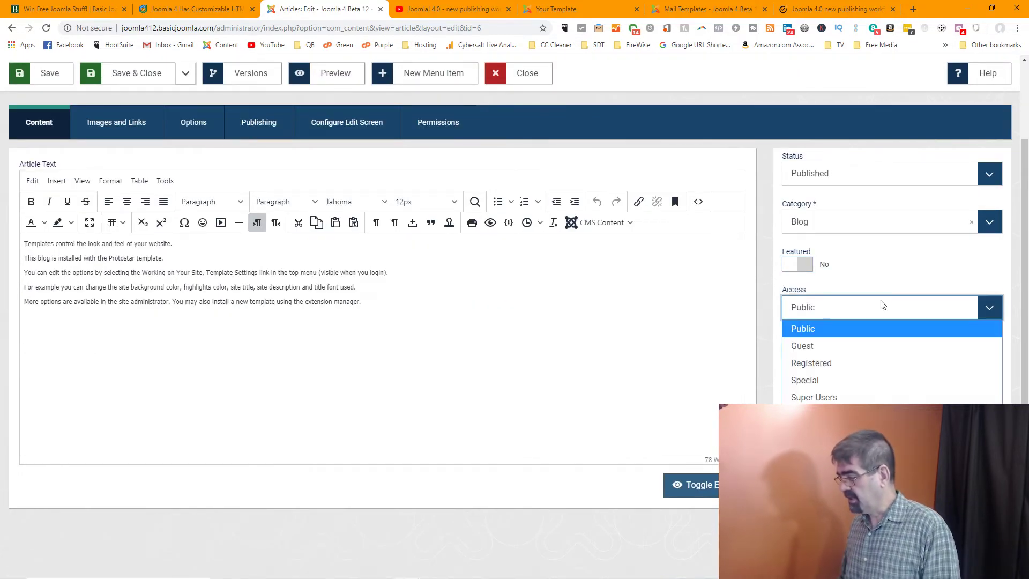
left_click(878, 423)
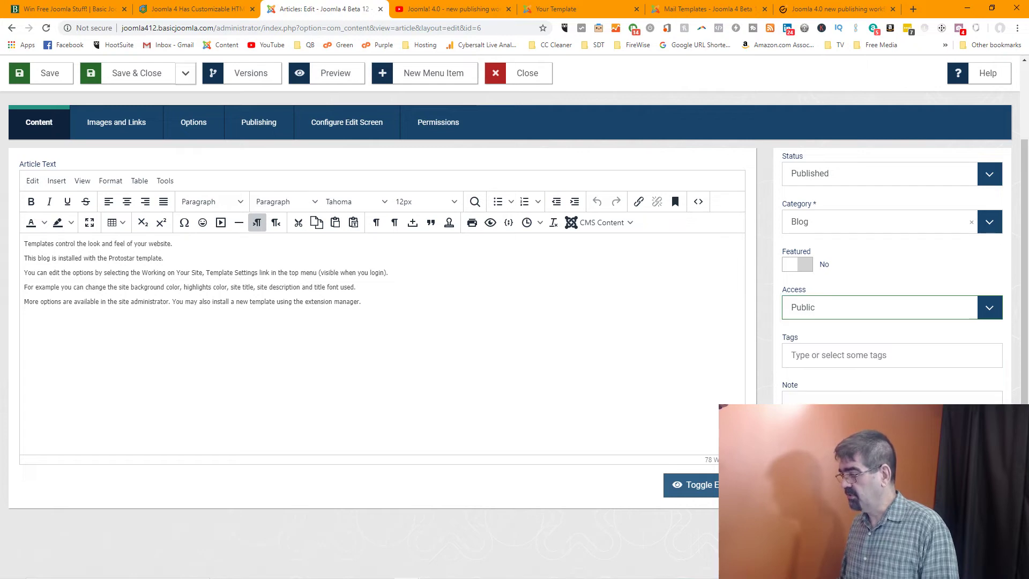
scroll(509, 321, "up", 2)
left_click(129, 223)
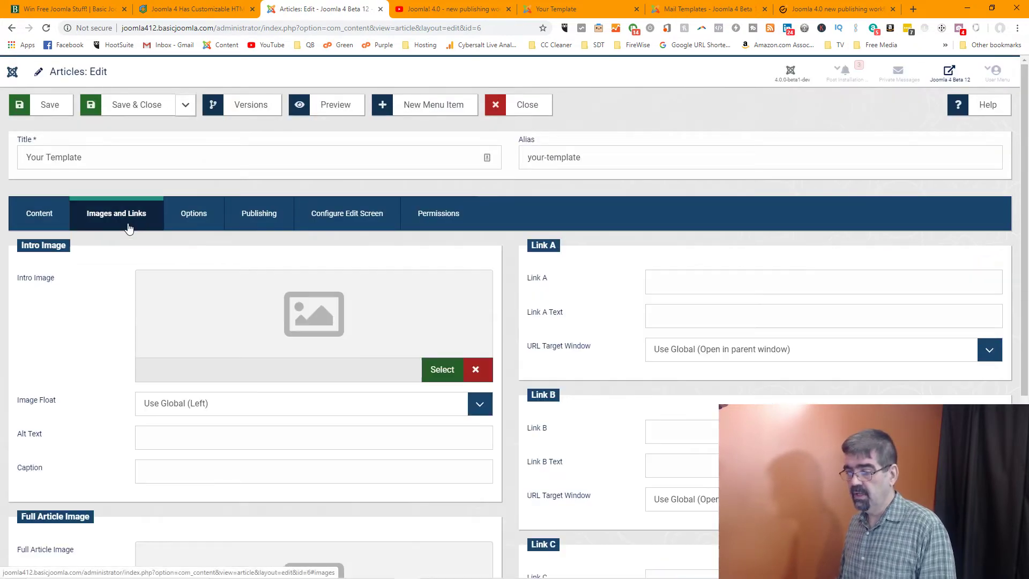
scroll(333, 287, "down", 3)
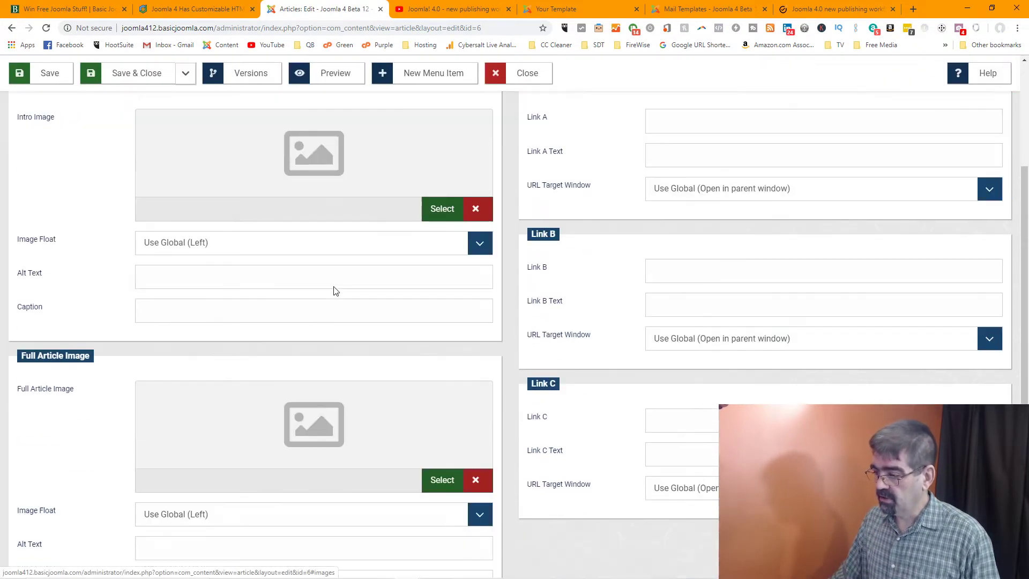
scroll(334, 287, "up", 2)
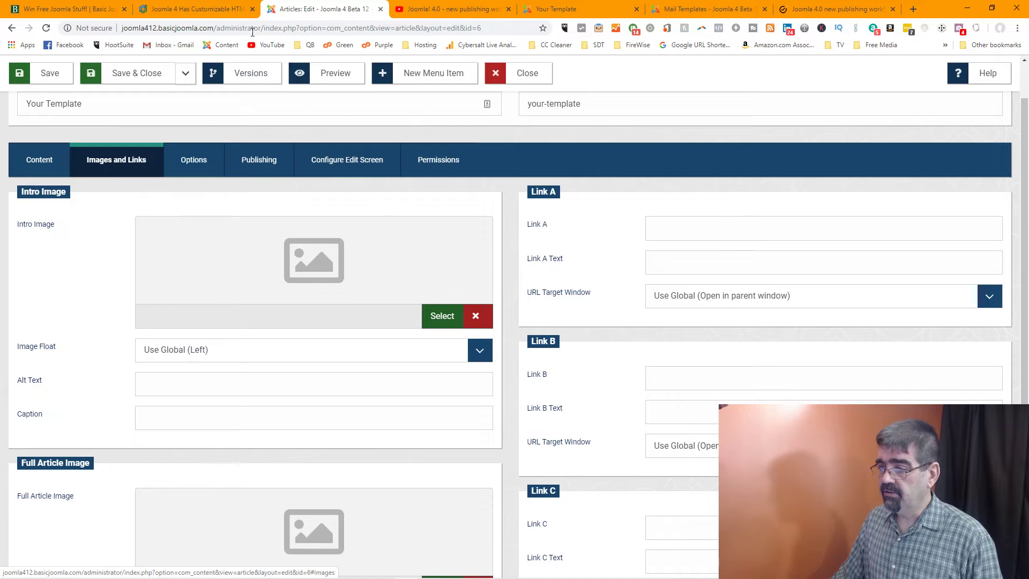
scroll(144, 107, "up", 1)
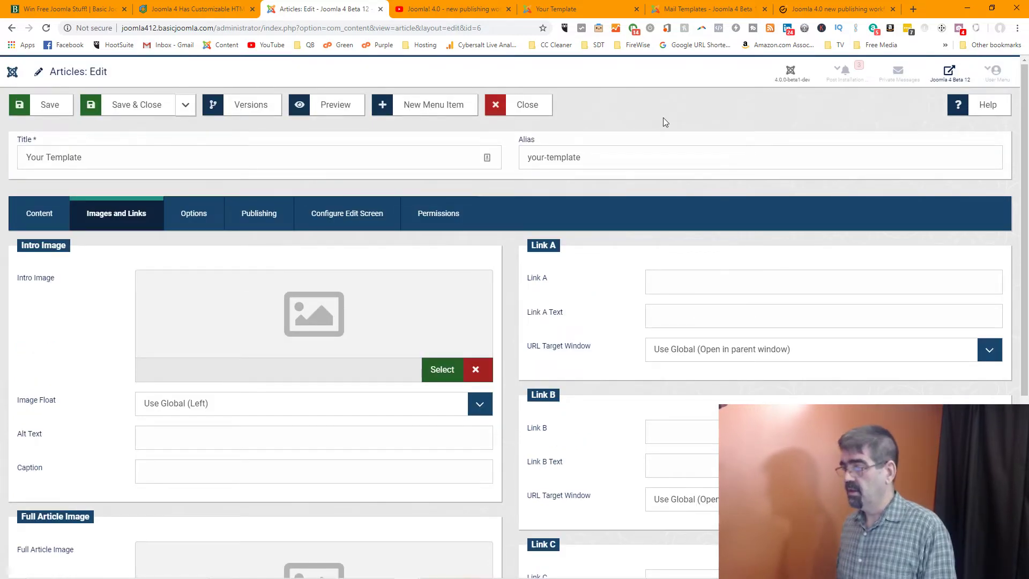
left_click(528, 106)
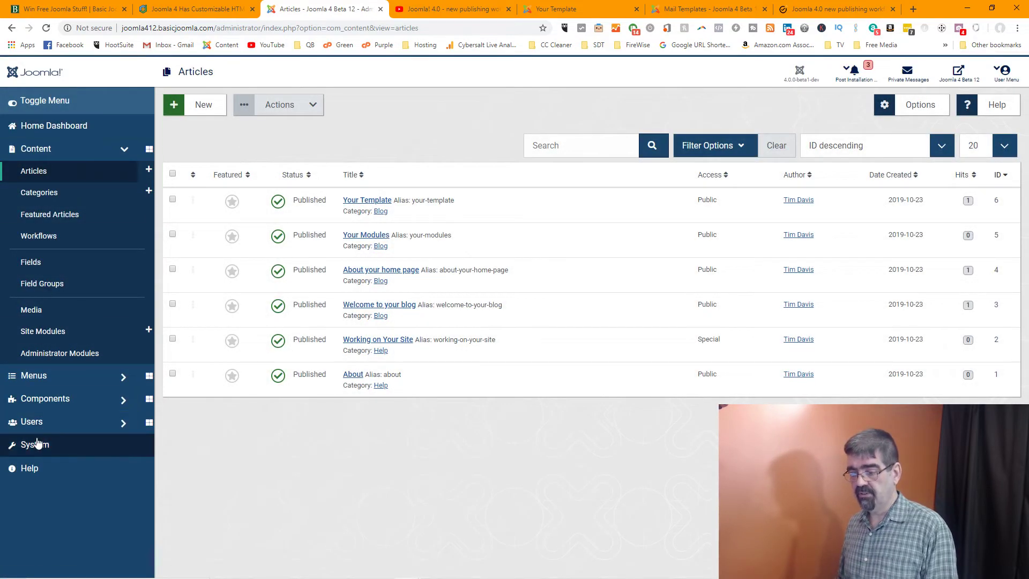
Browse the Plugins list from the System dashboard, then return to the System Dashboard
left_click(36, 444)
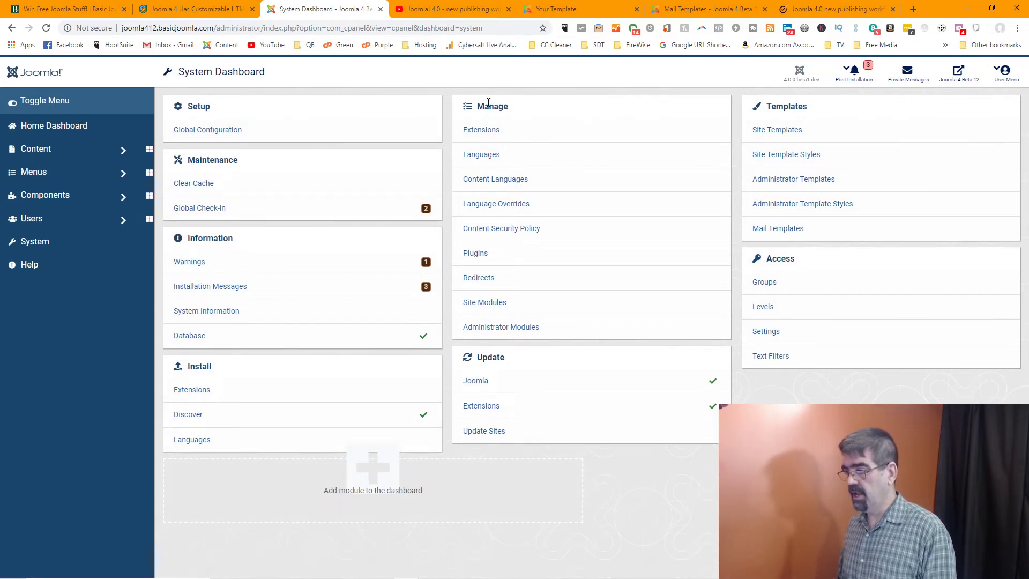
left_click(476, 254)
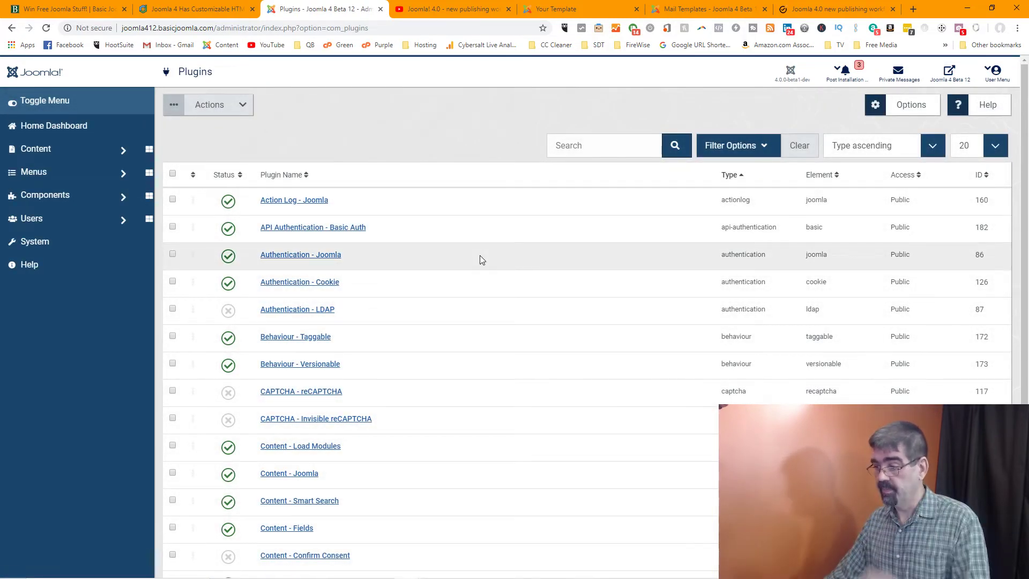
scroll(476, 225, "down", 5)
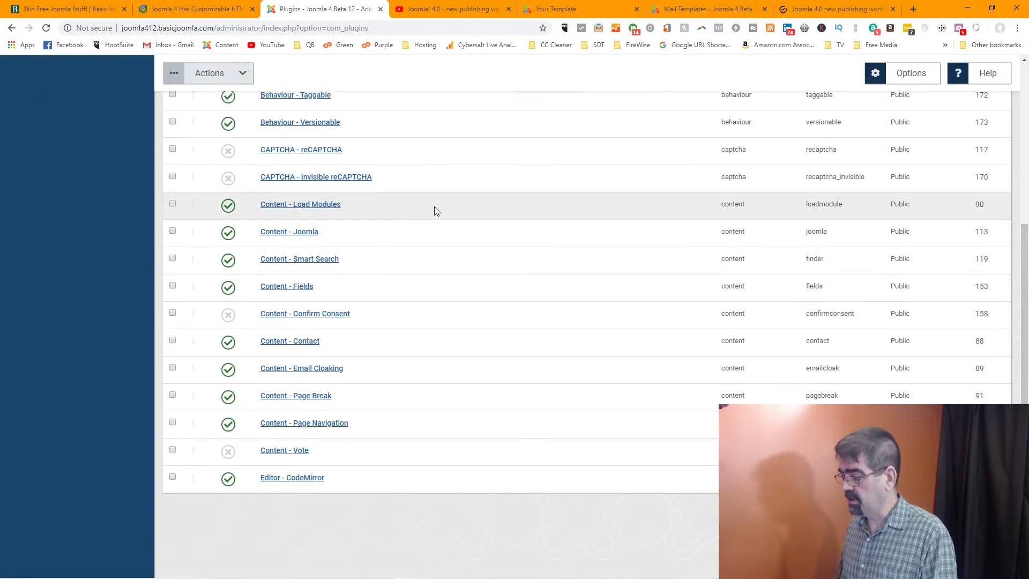
scroll(434, 207, "up", 5)
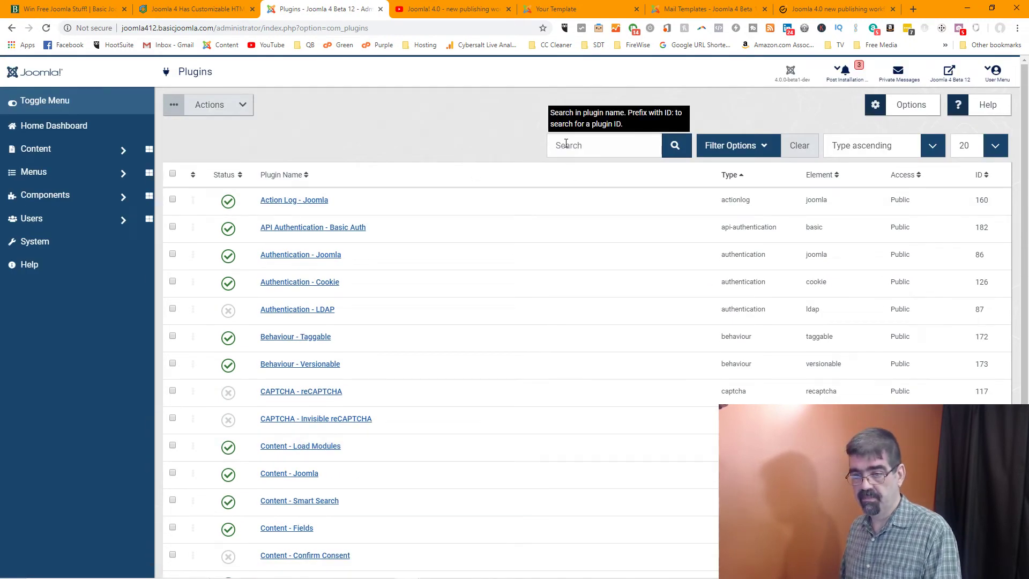
left_click(12, 27)
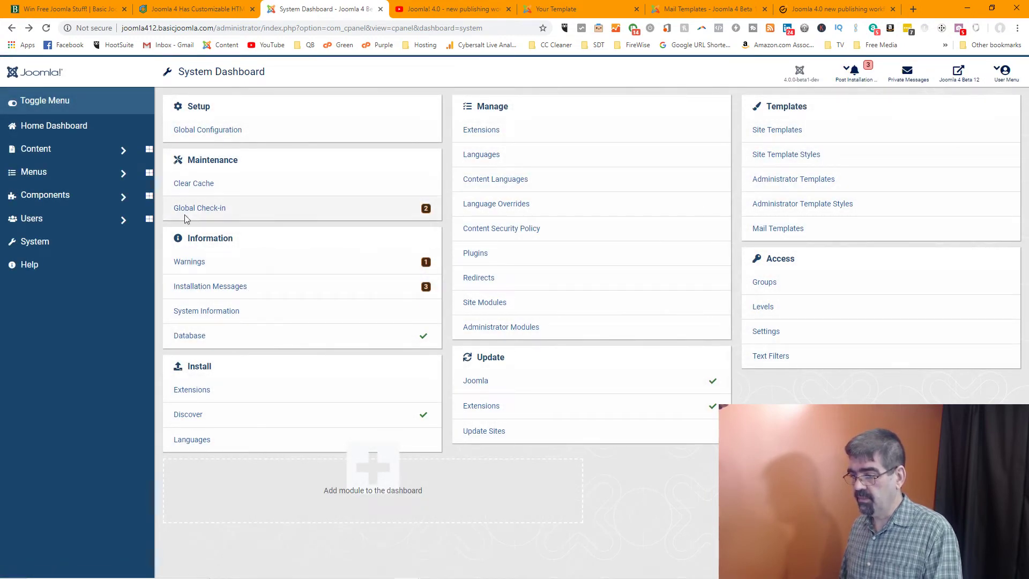
Check in both checked-out workflow tables with Global Check-in, then go to the Home Dashboard
left_click(428, 215)
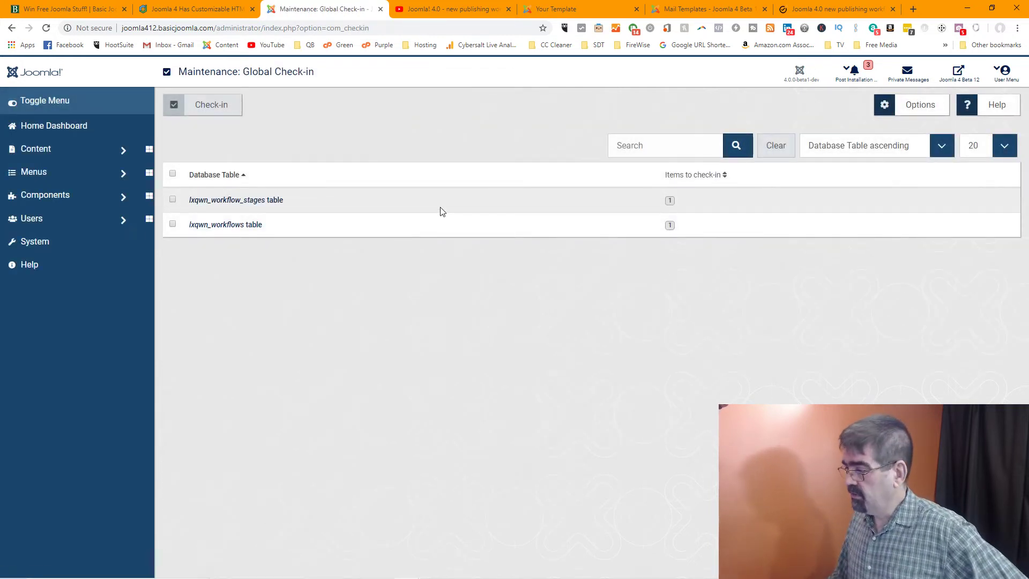
left_click(173, 174)
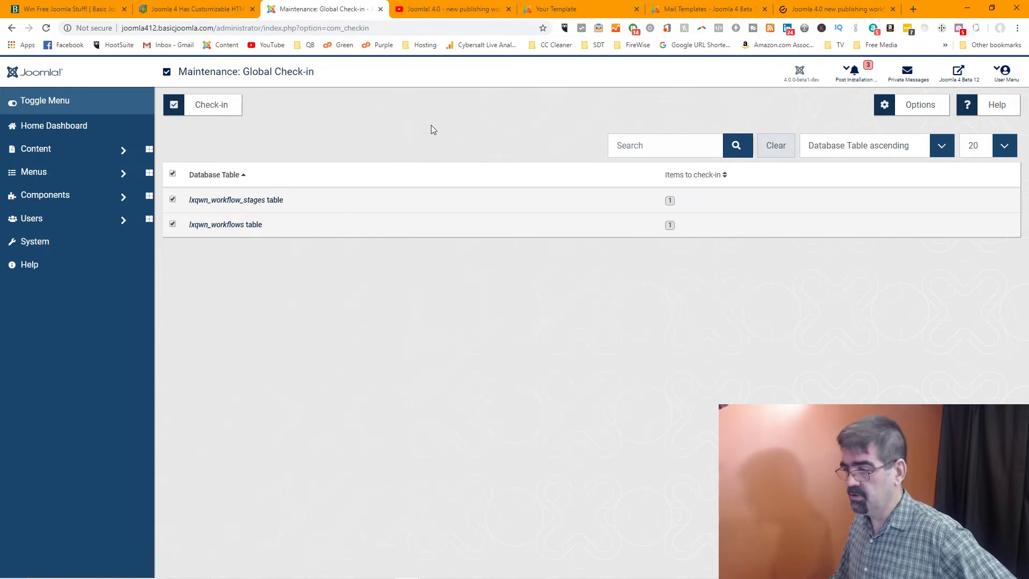
left_click(231, 107)
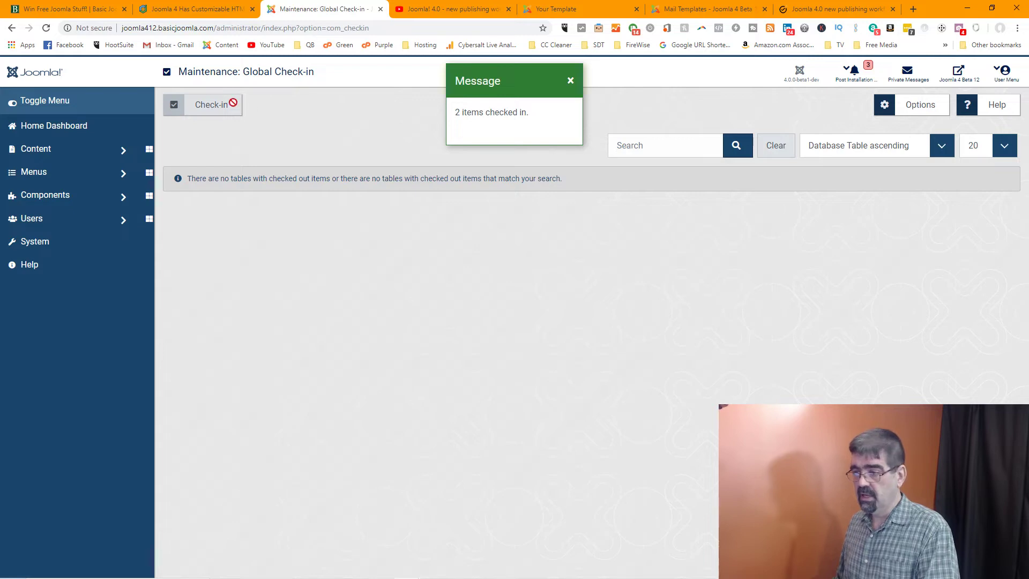
left_click(570, 81)
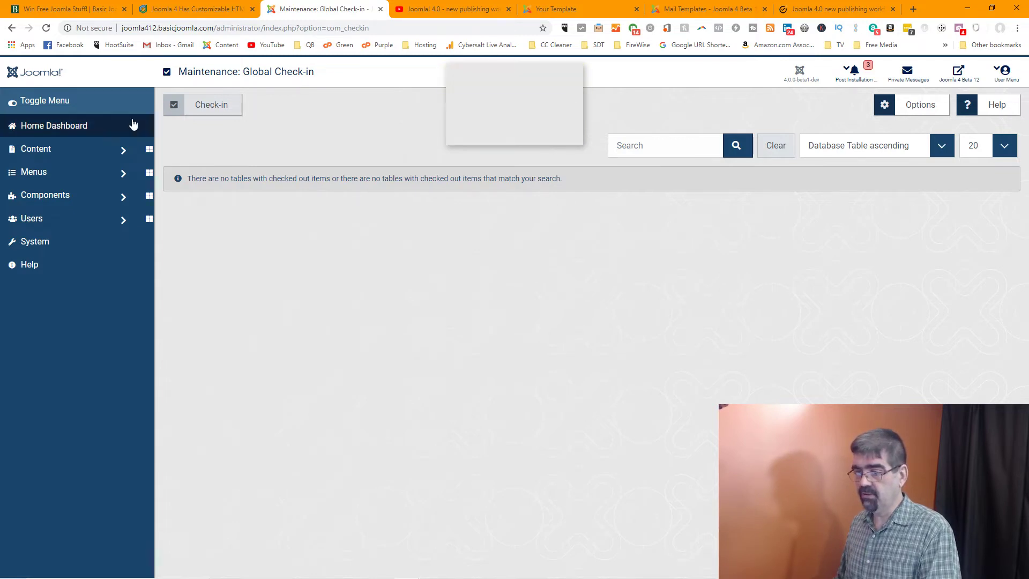
left_click(70, 131)
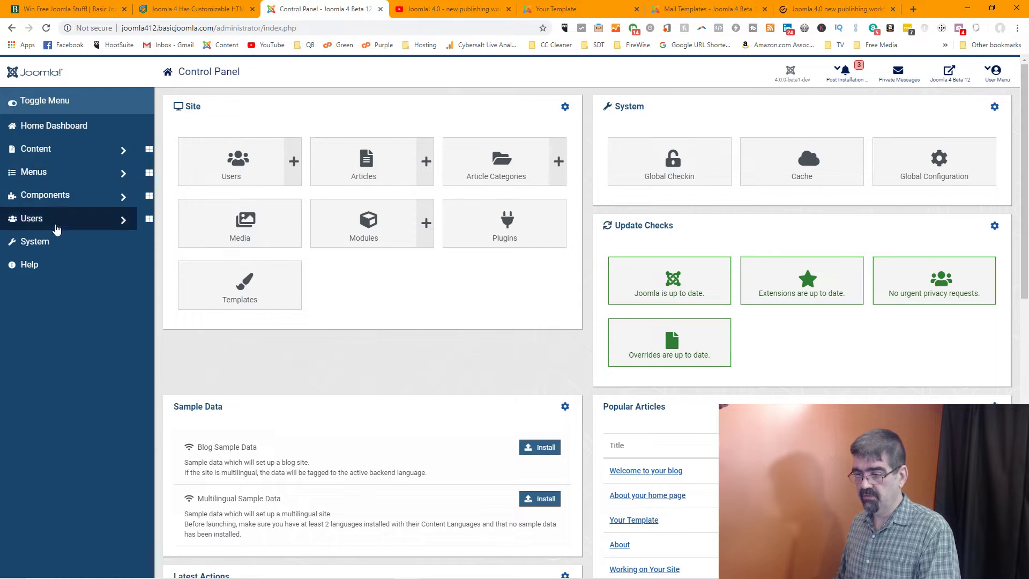
Check System Information > Warnings for the 'PHP temporary folder is not set' notice, then go back
left_click(49, 245)
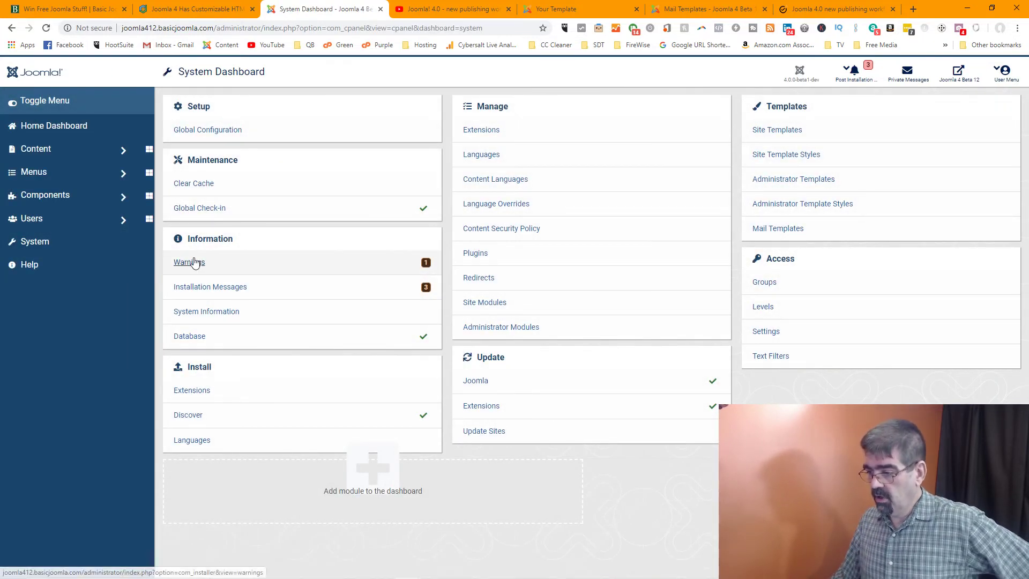
left_click(427, 266)
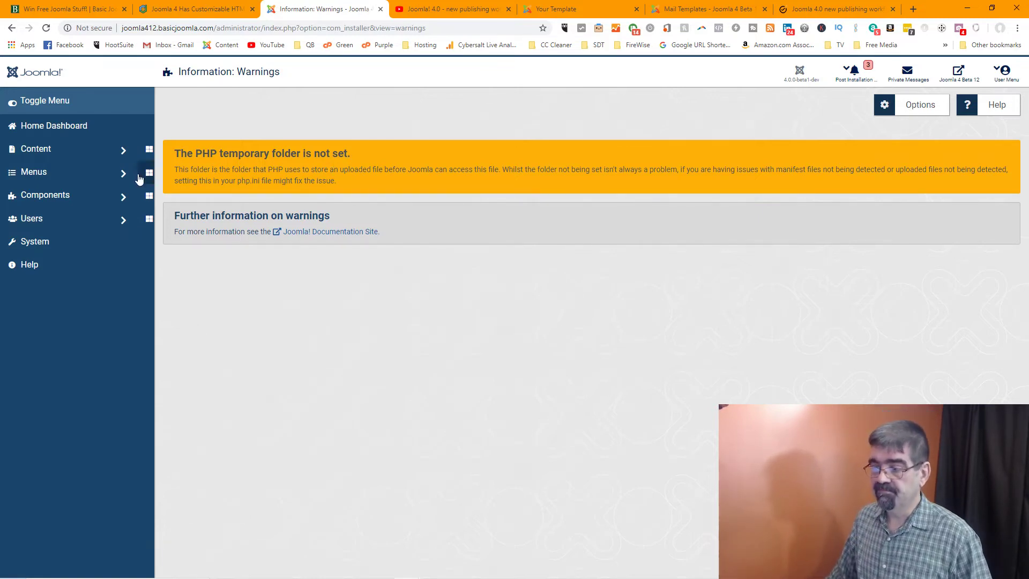
left_click(11, 28)
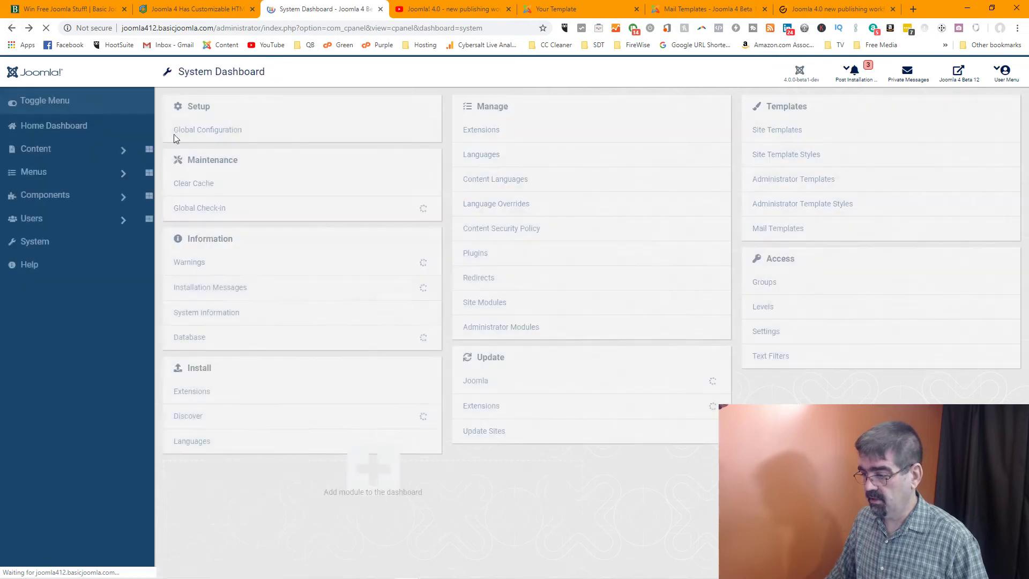
Hide the Stats Collection and Welcome installation messages, then start enabling two factor authentication
left_click(224, 287)
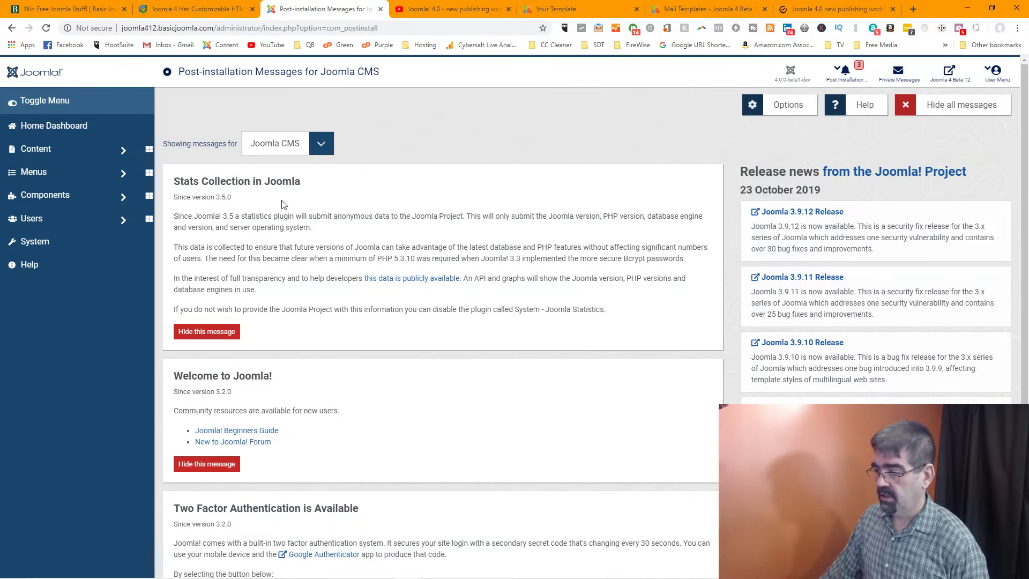
left_click(210, 333)
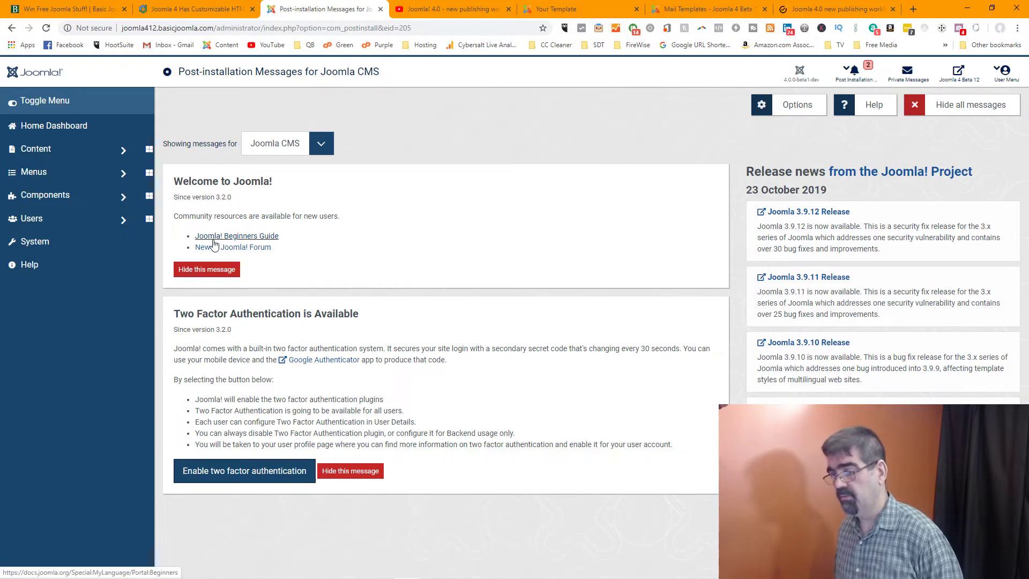
left_click(208, 275)
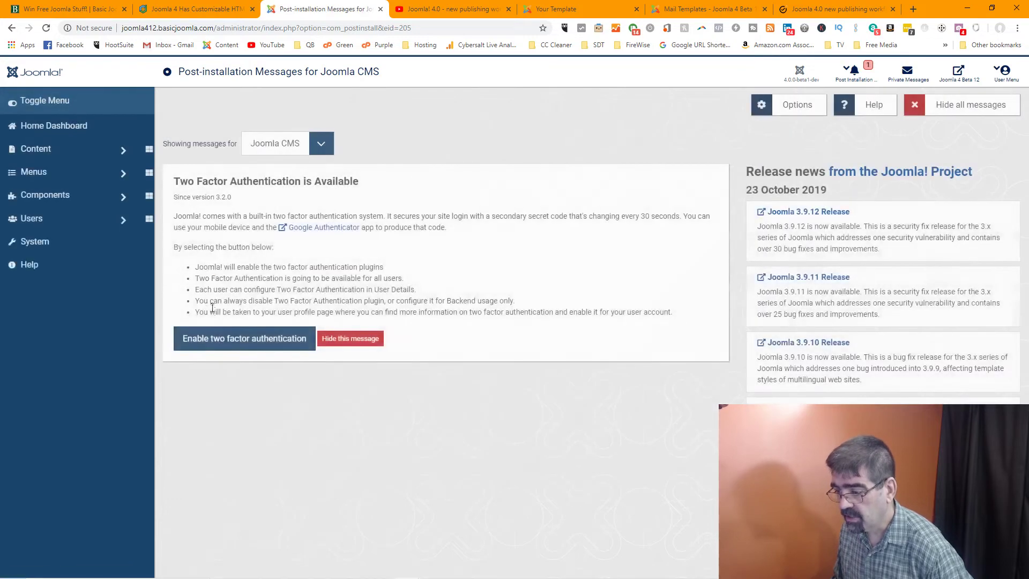
left_click(219, 343)
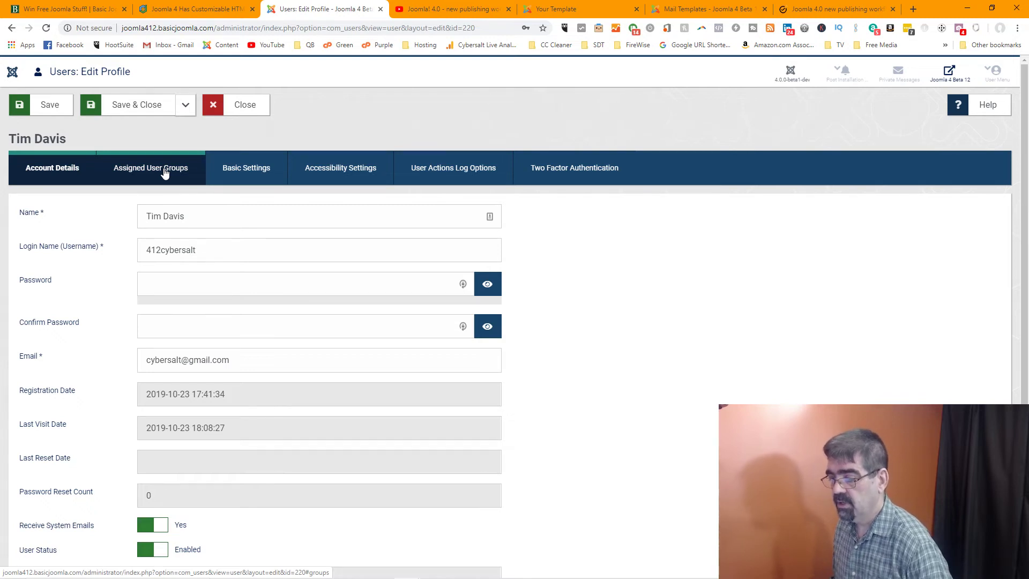
Look over the Assigned User Groups tab and the Basic Settings backend template style list, unchanged
scroll(130, 249, "down", 2)
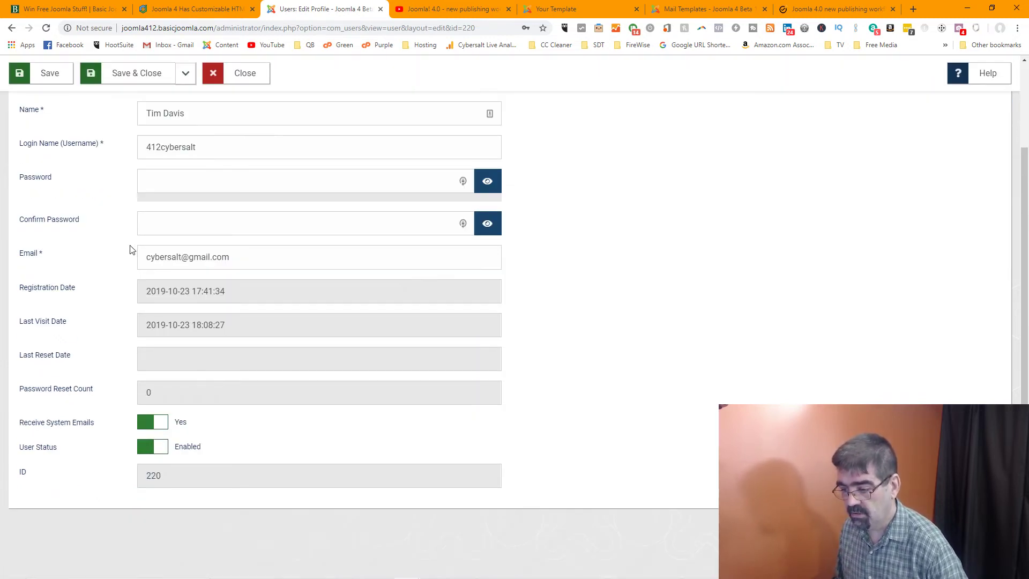
scroll(130, 249, "up", 2)
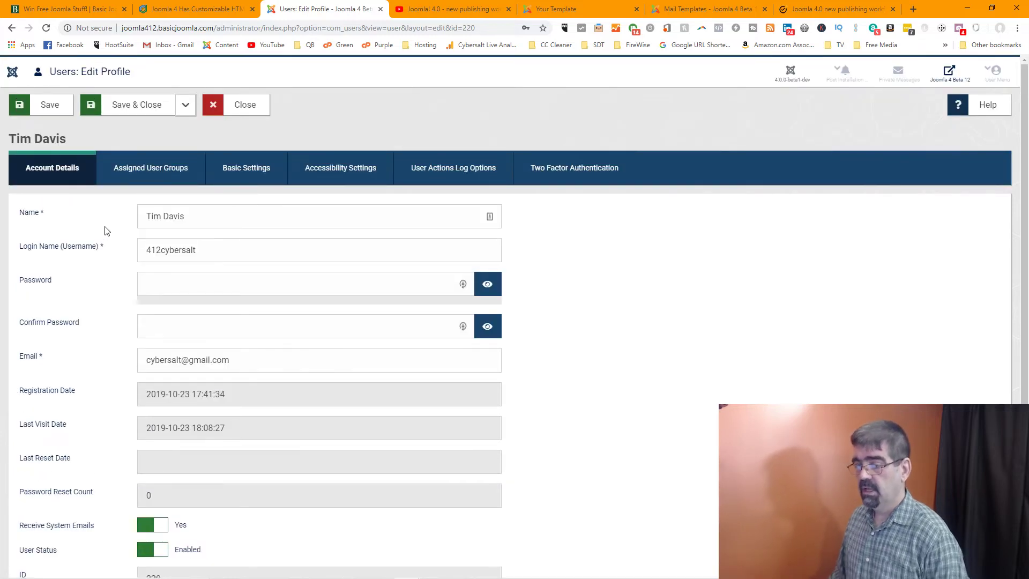
scroll(118, 230, "down", 1)
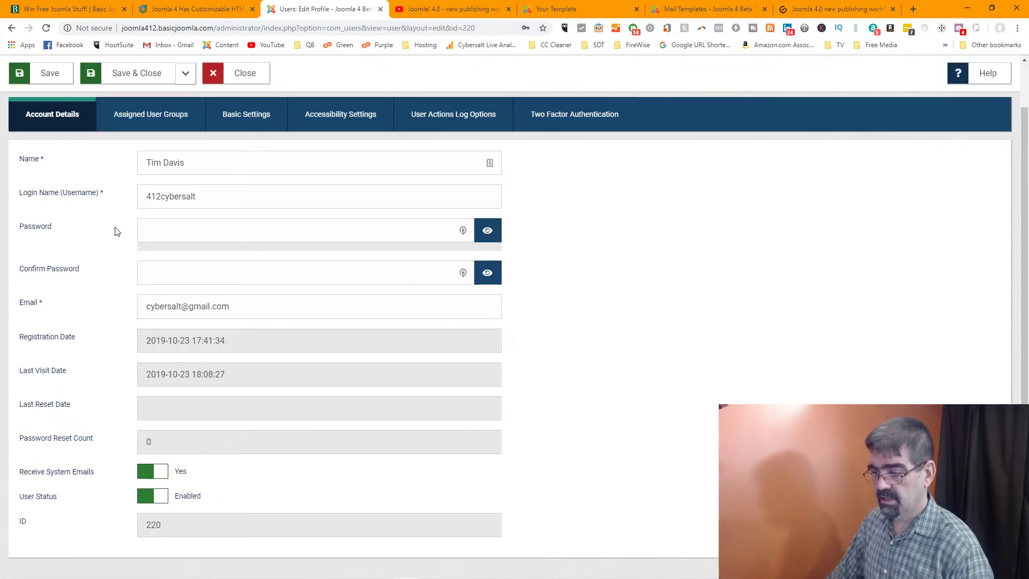
scroll(115, 232, "up", 1)
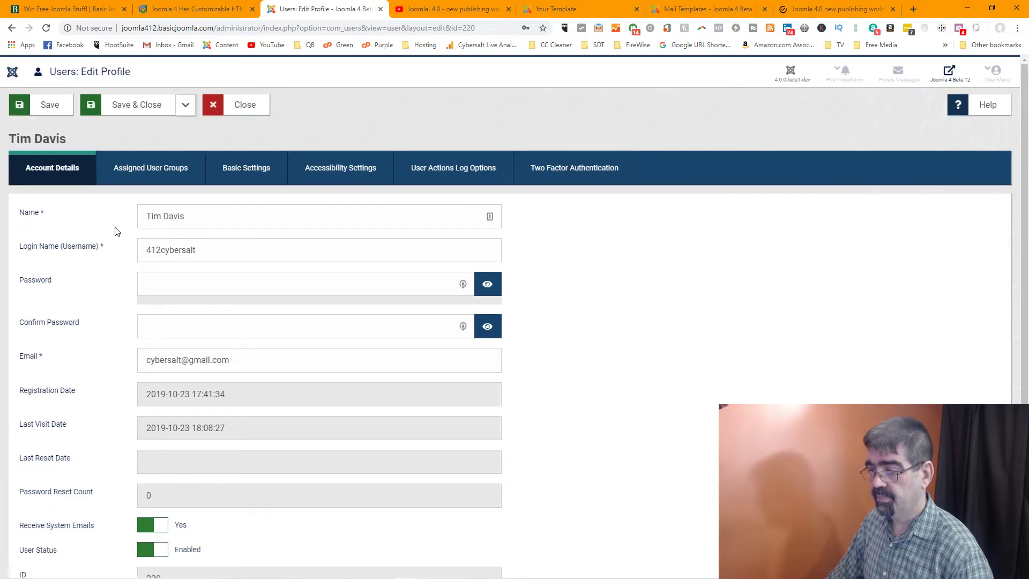
left_click(136, 179)
left_click(232, 169)
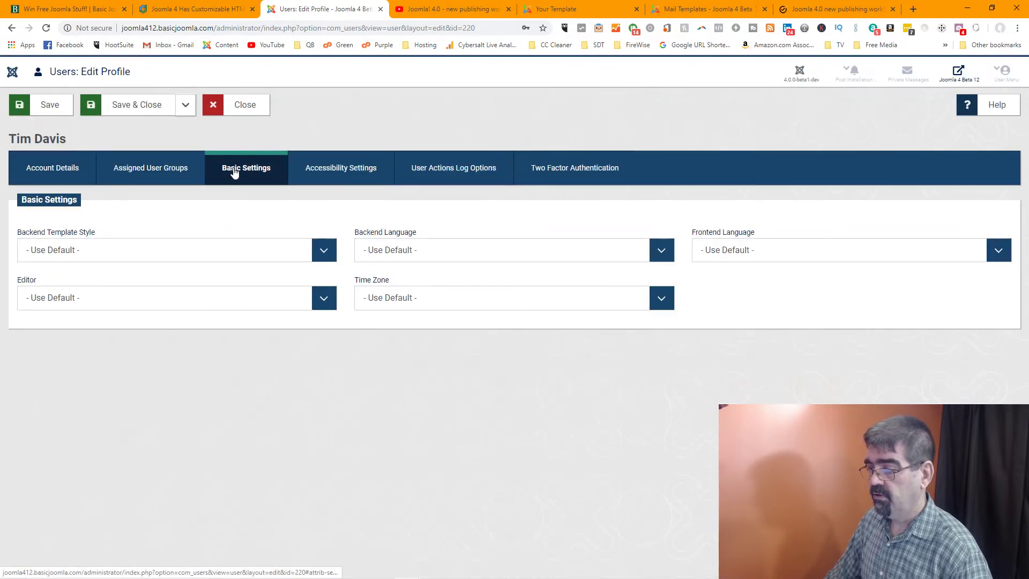
left_click(321, 251)
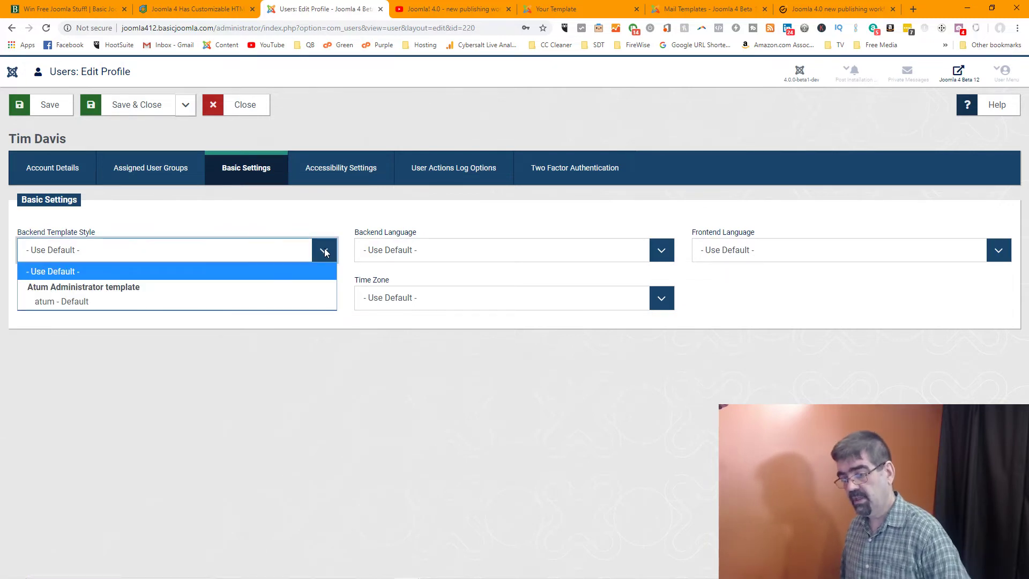
left_click(343, 214)
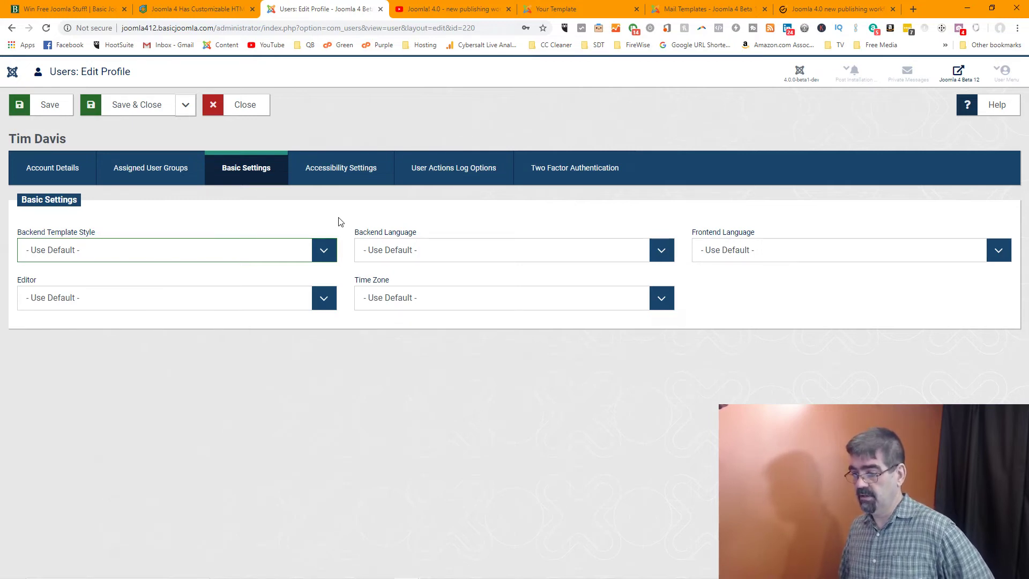
Inspect the template style, backend language, editor and frontend language lists unchanged, then show Accessibility Settings
left_click(323, 255)
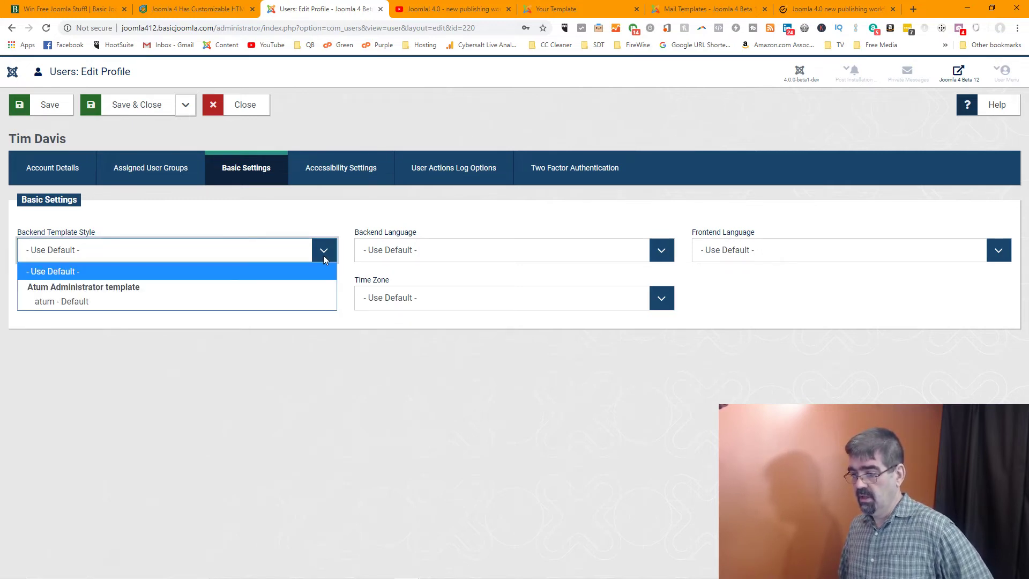
left_click(323, 255)
left_click(433, 253)
left_click(433, 253)
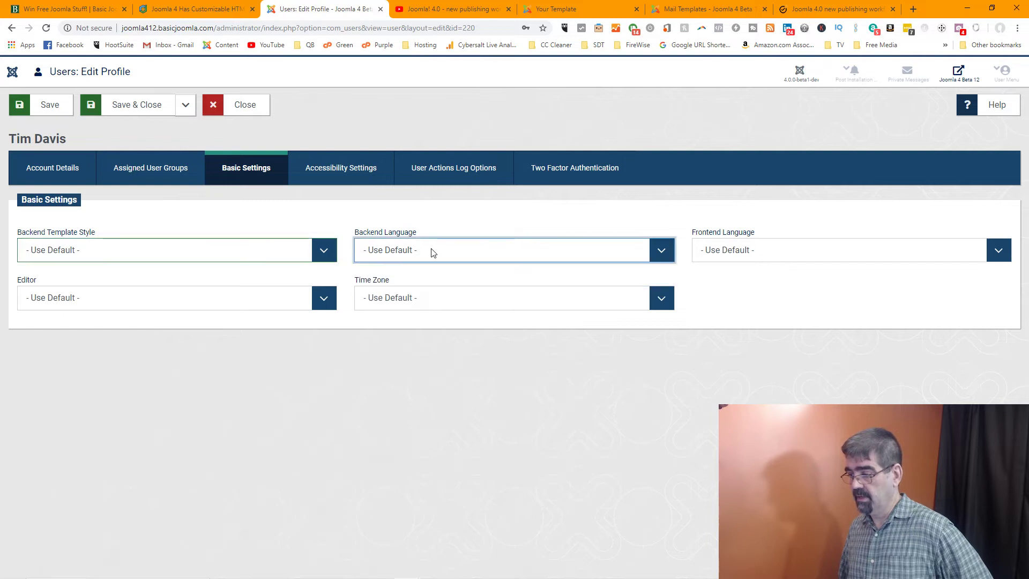
left_click(242, 304)
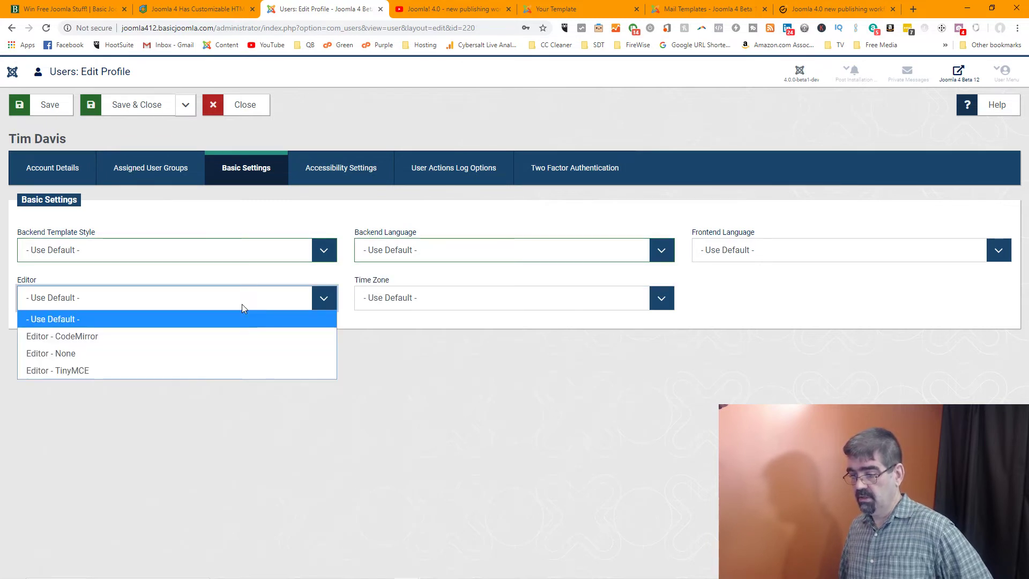
left_click(242, 304)
left_click(825, 253)
left_click(825, 253)
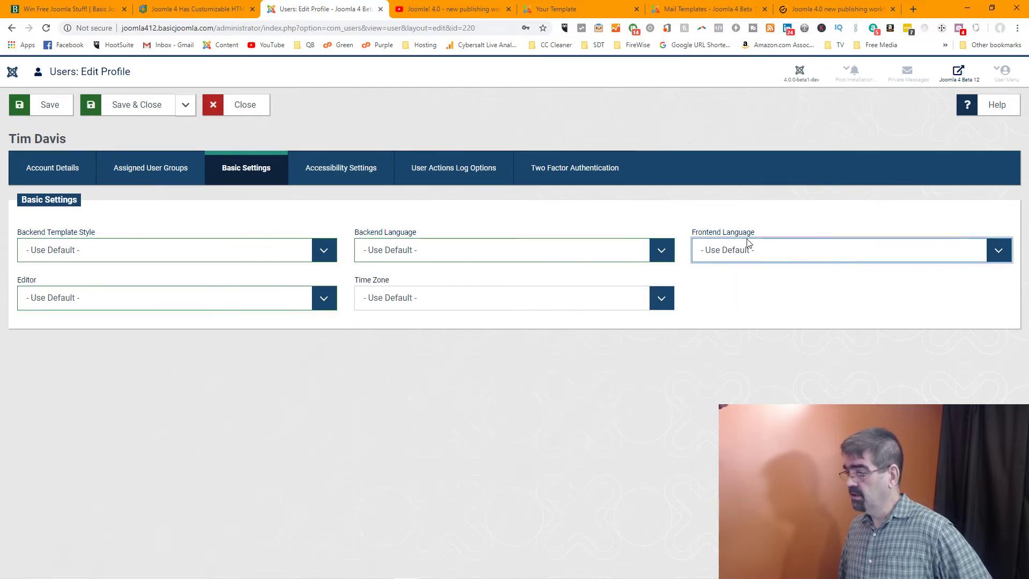
left_click(327, 182)
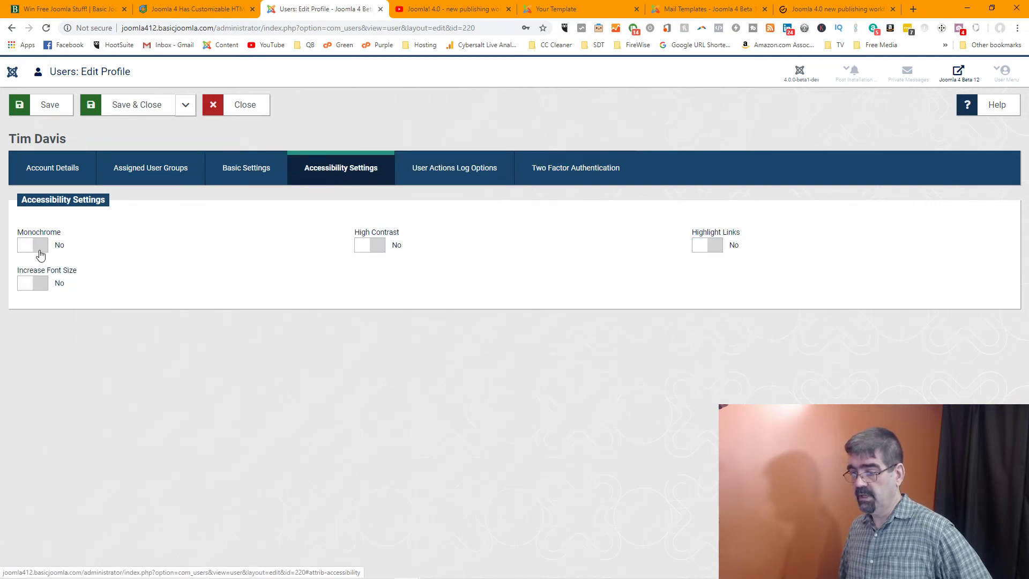
Try out High Contrast and Monochrome, saving so Monochrome ends on and High Contrast off
left_click(32, 246)
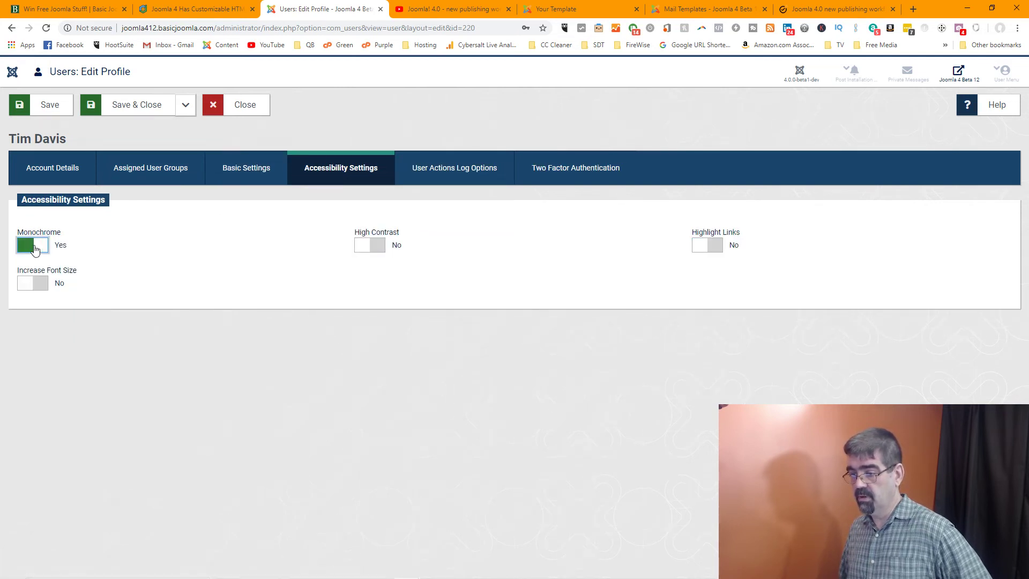
left_click(34, 249)
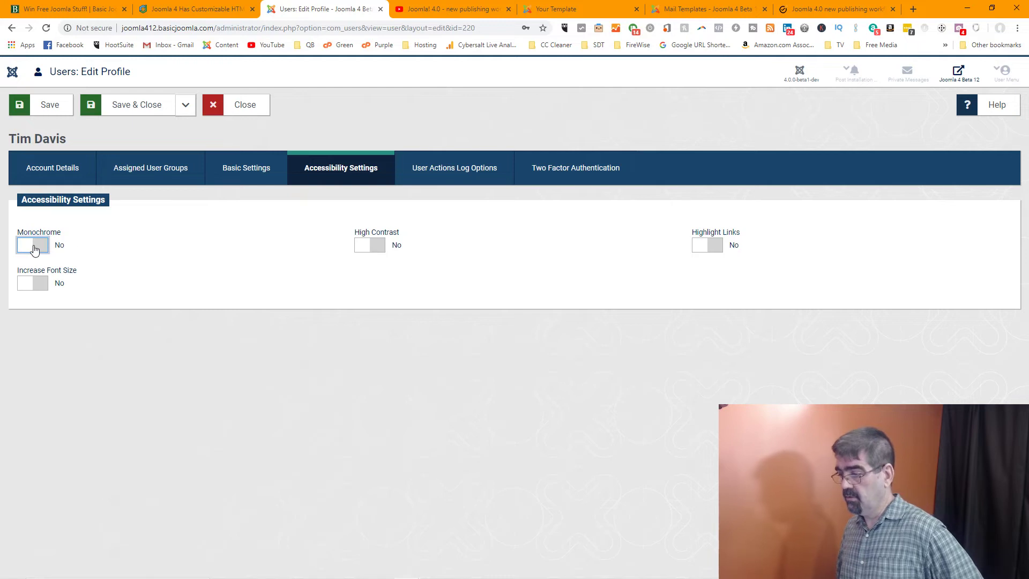
left_click(370, 250)
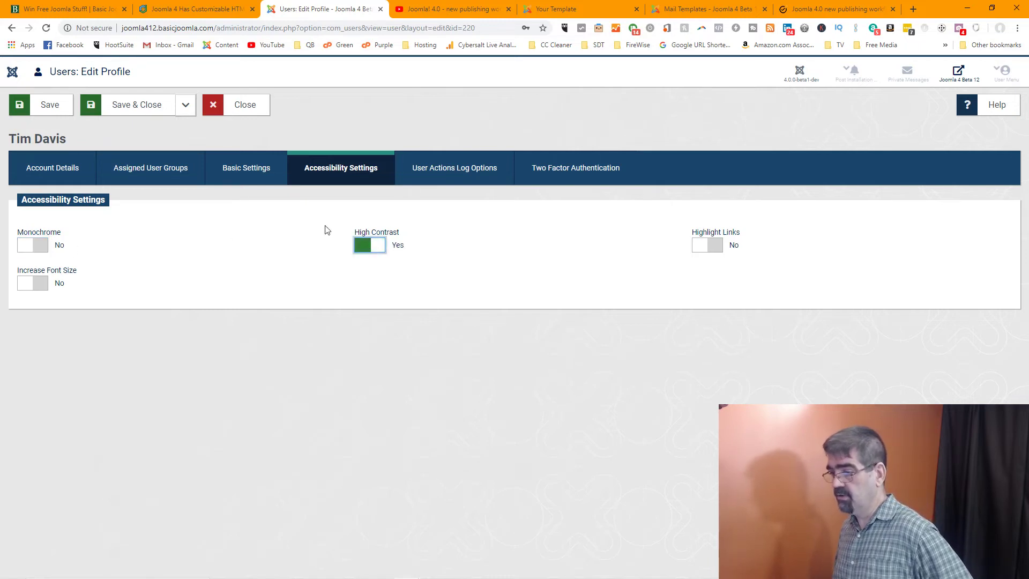
left_click(57, 105)
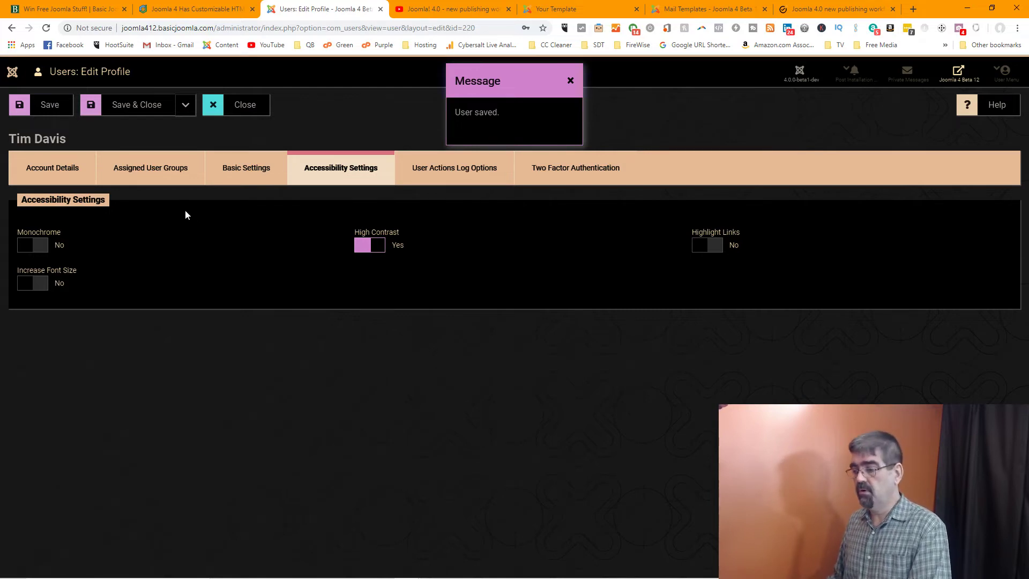
left_click(43, 249)
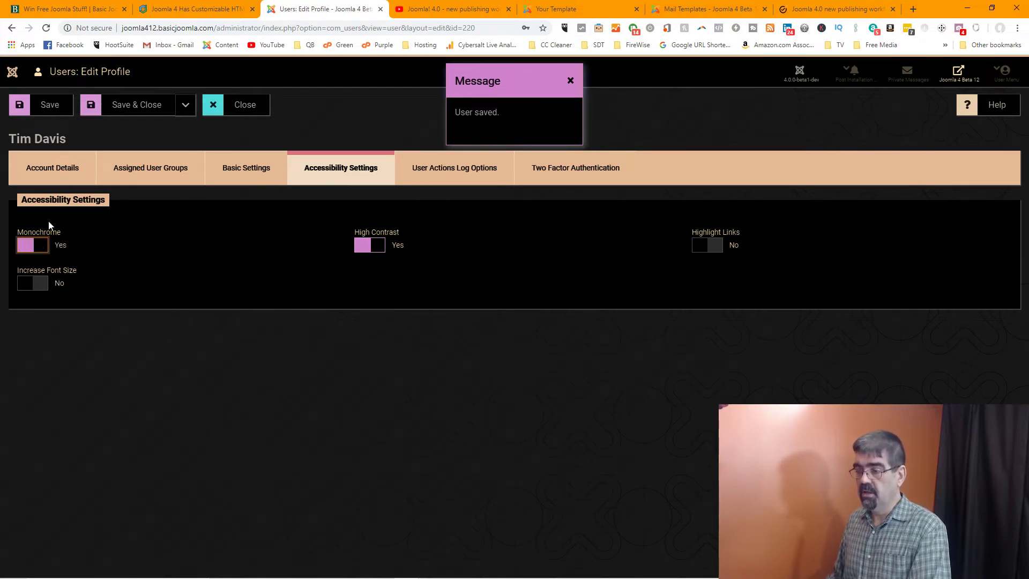
left_click(48, 107)
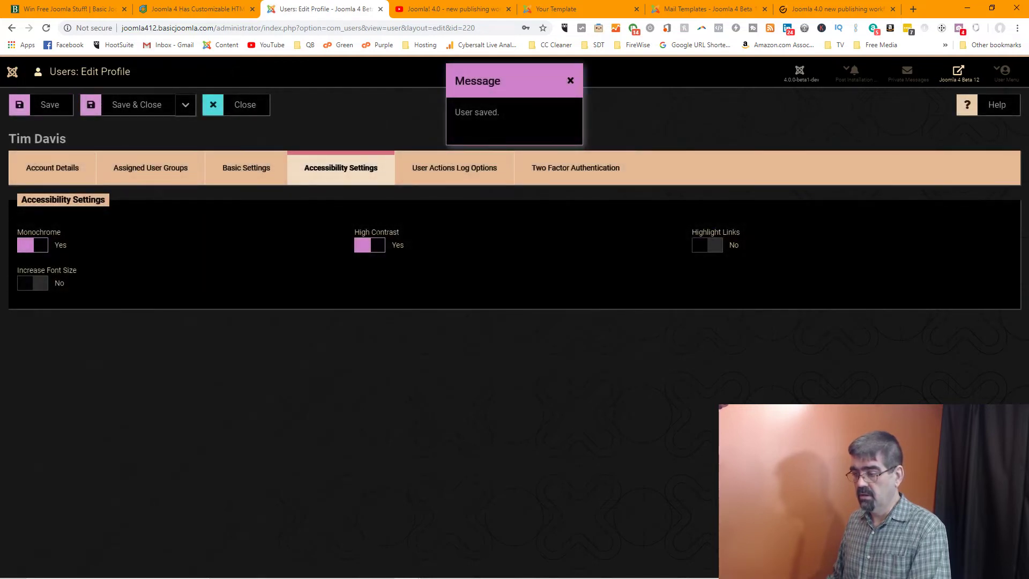
left_click(369, 248)
left_click(52, 109)
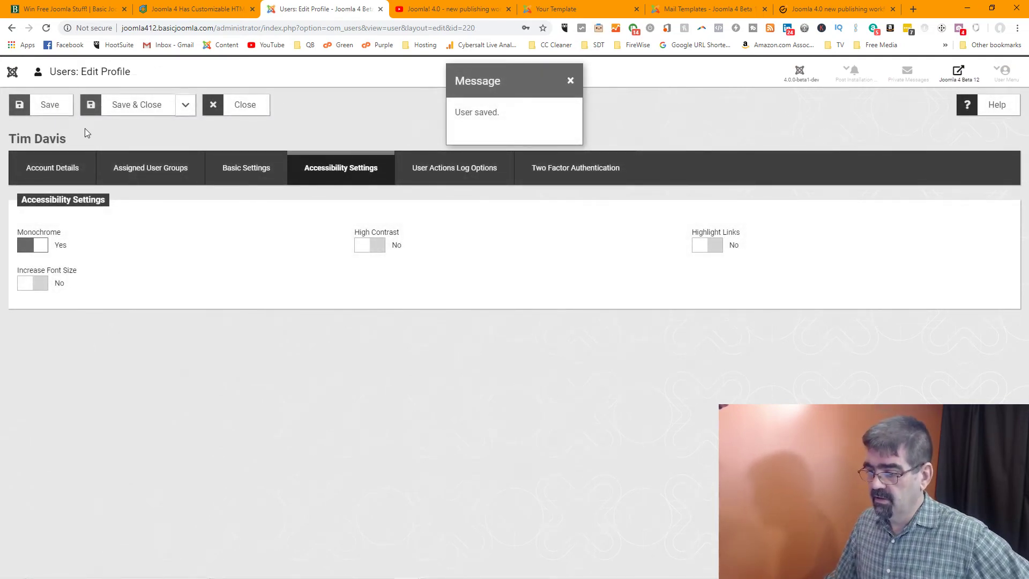
Turn on Increase Font Size and Highlight Links and save the profile
left_click(26, 285)
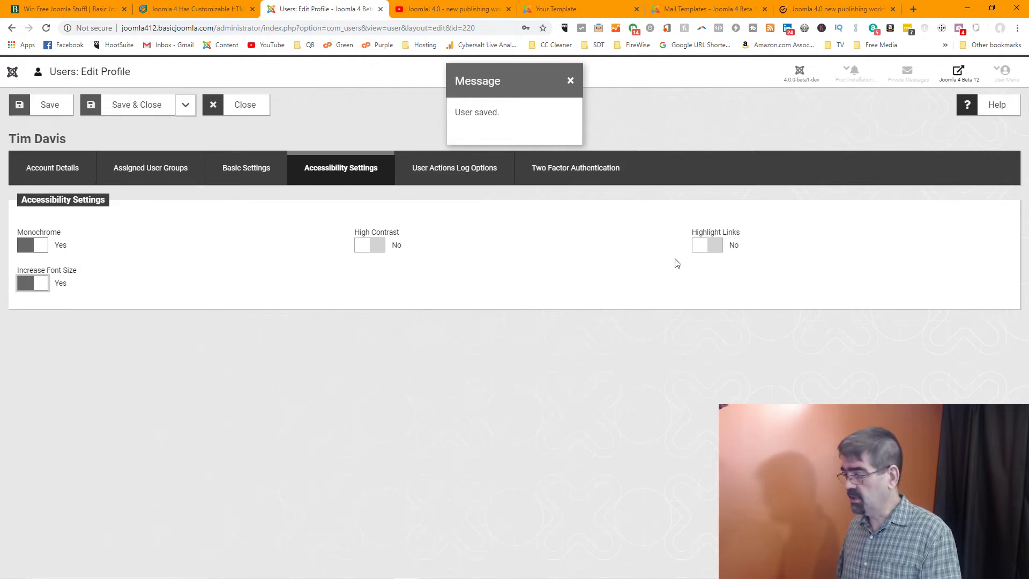
left_click(706, 250)
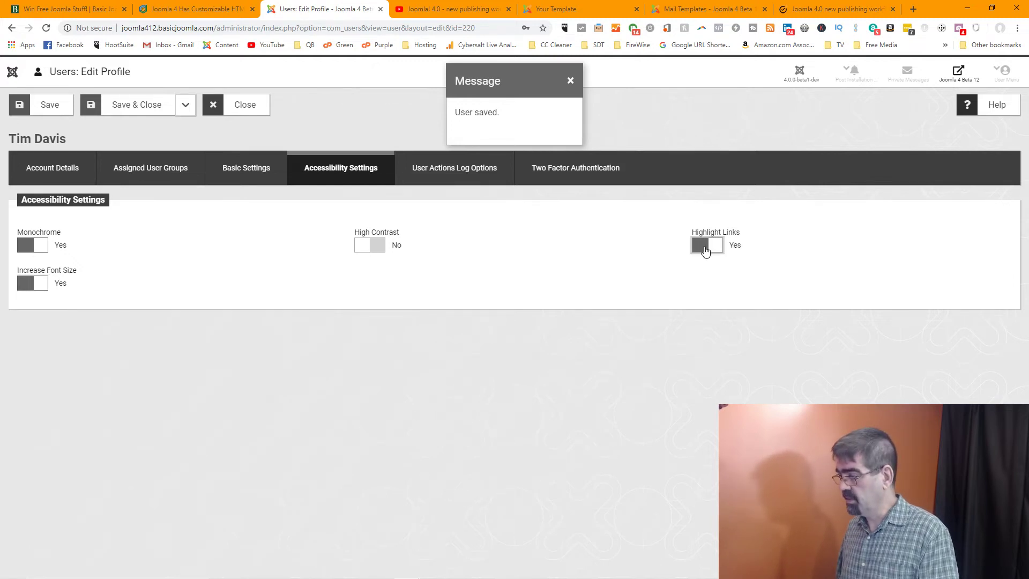
left_click(51, 107)
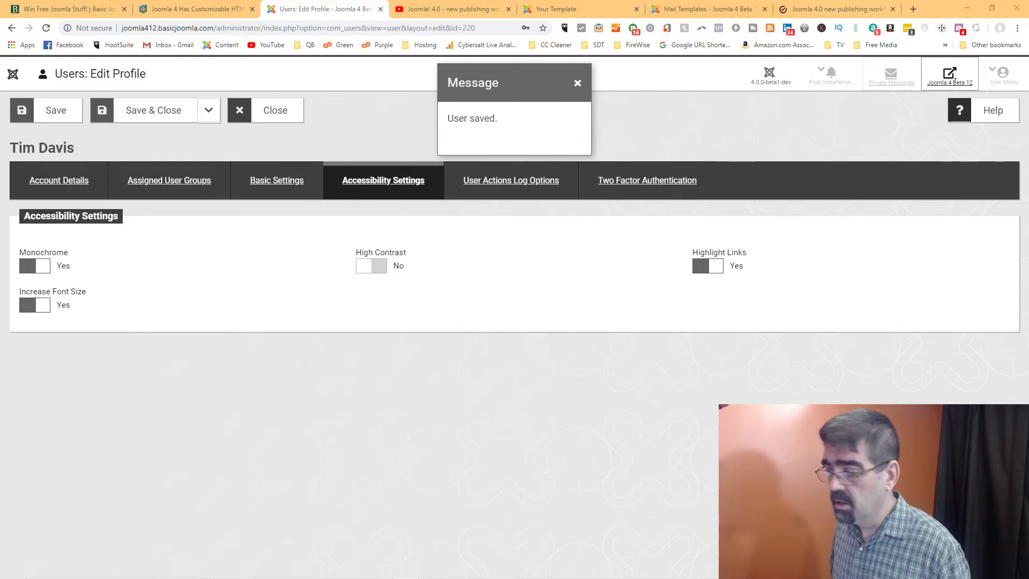
Move the Facebook Joomla group tab into this window and scroll its feed to the Joomla 4 redesign post
left_click_drag(737, 18, 888, 4)
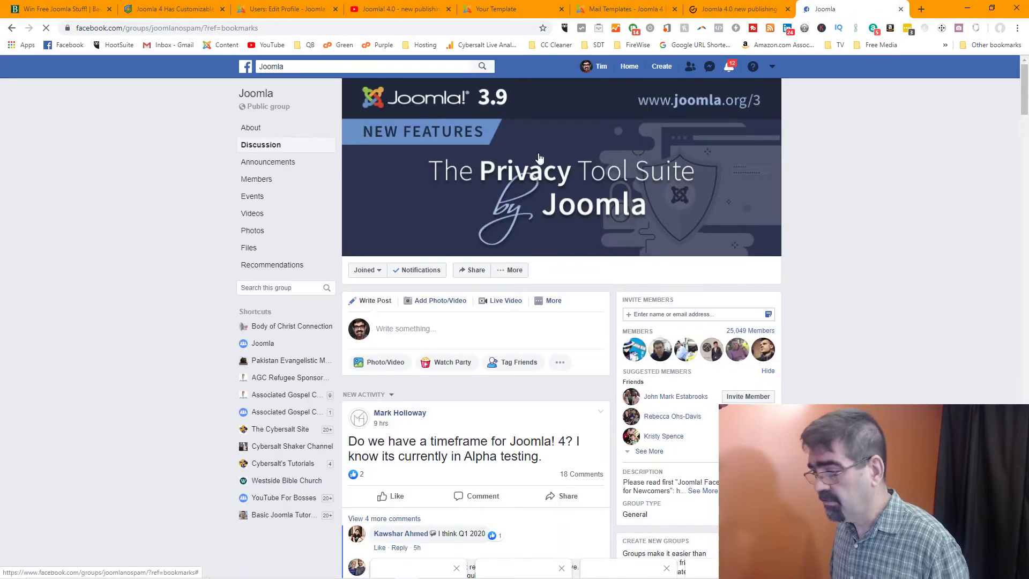
scroll(316, 232, "down", 8)
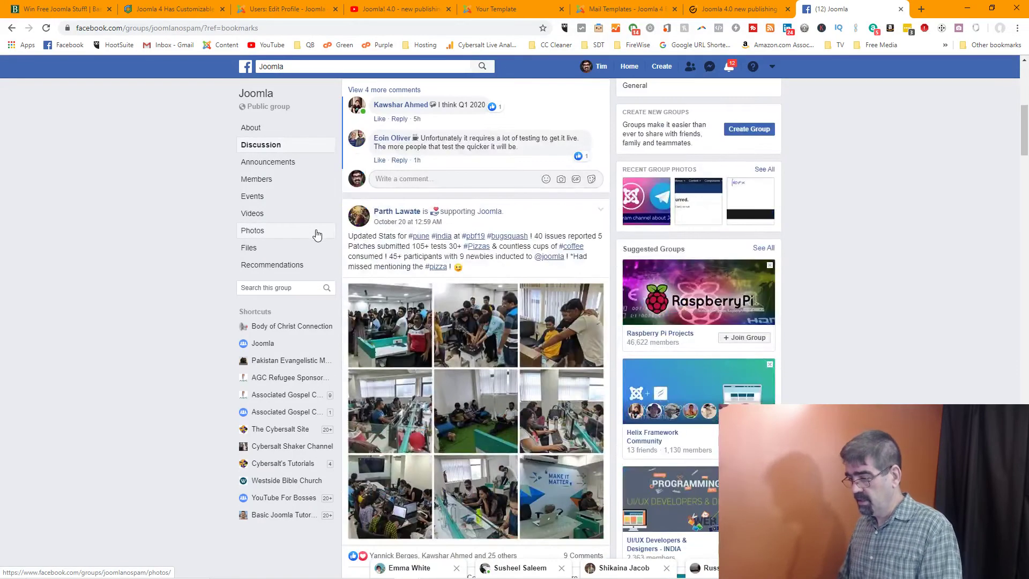
scroll(317, 234, "down", 20)
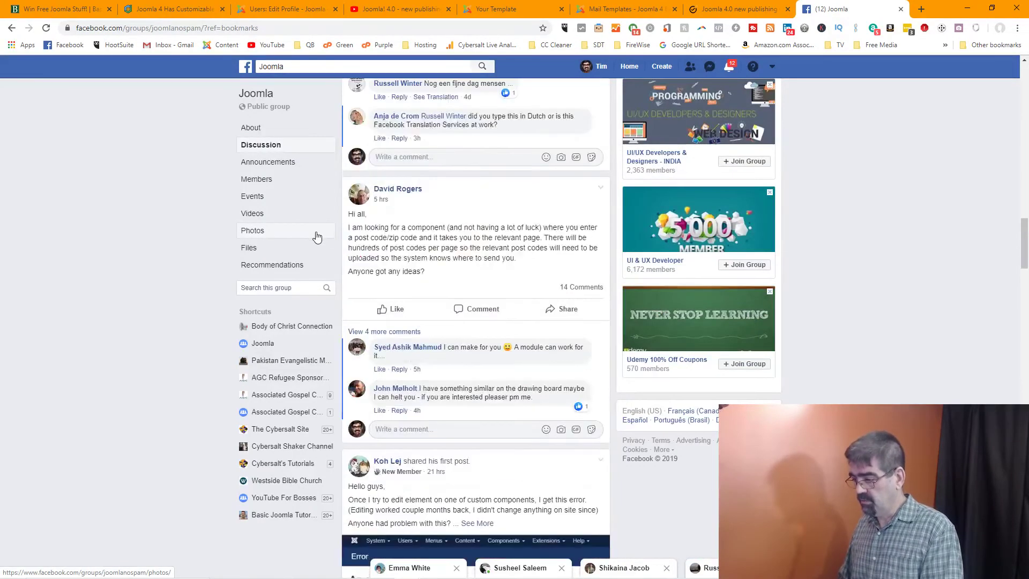
scroll(317, 238, "down", 13)
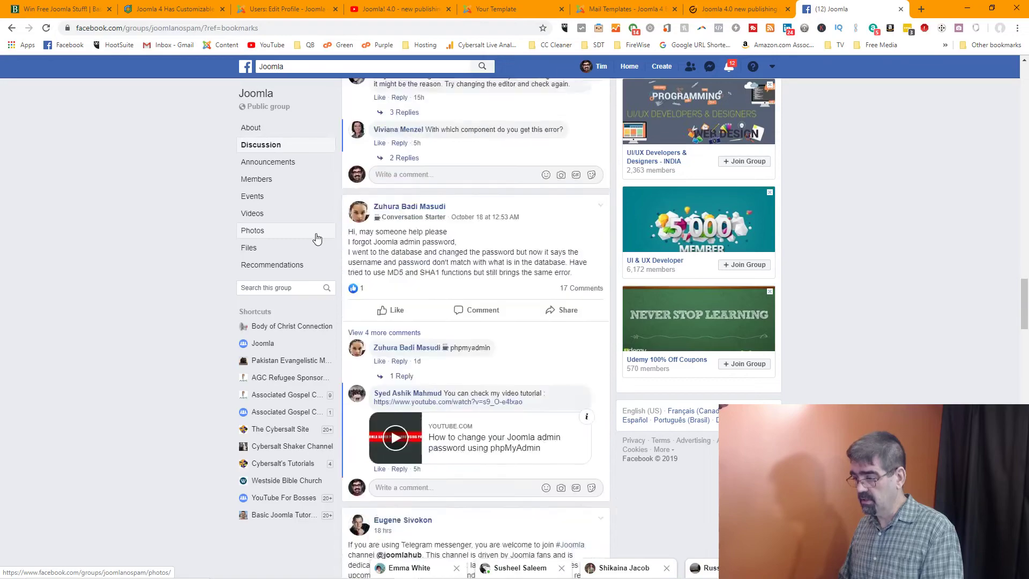
scroll(316, 238, "down", 5)
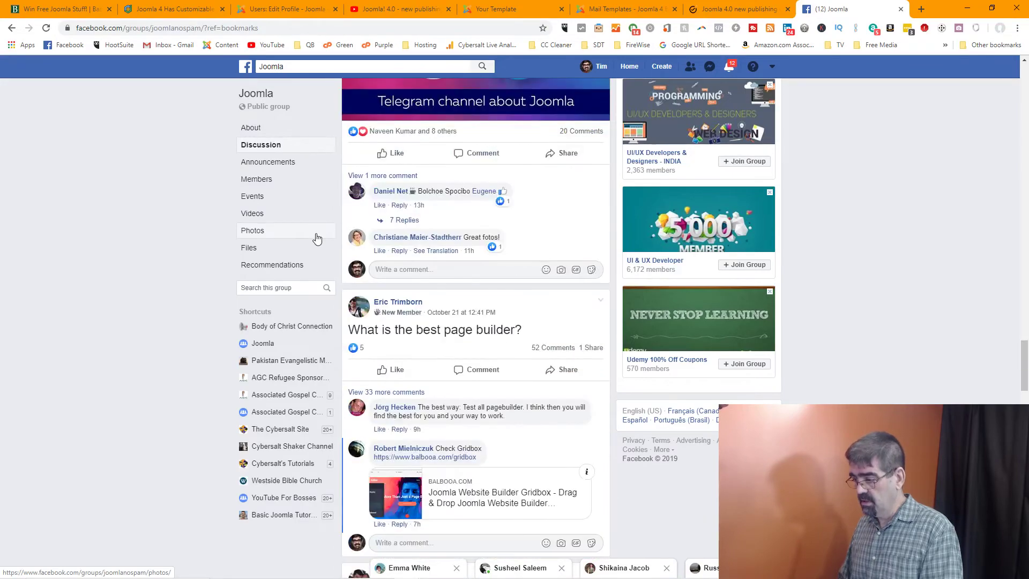
scroll(317, 238, "down", 15)
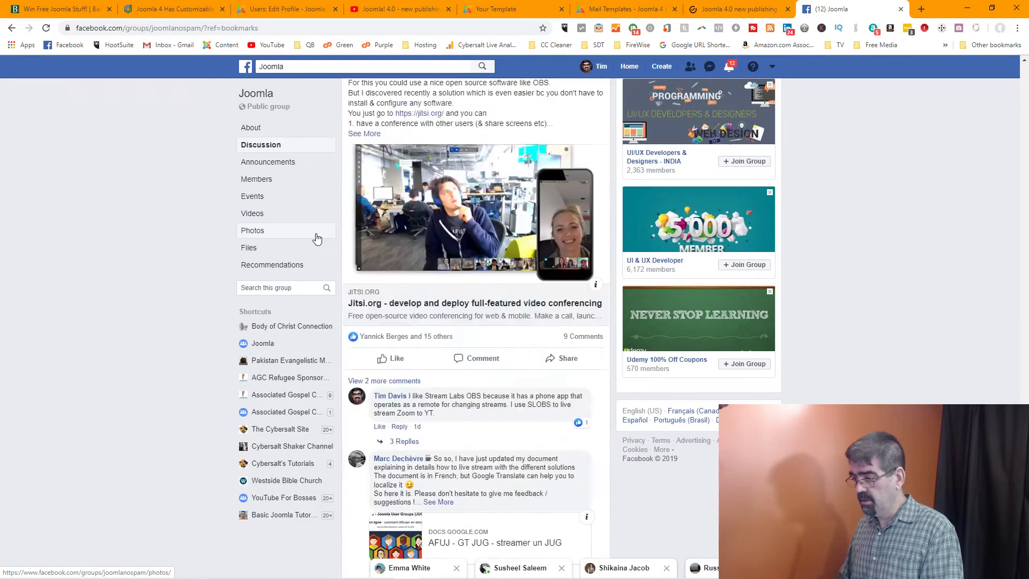
scroll(316, 239, "down", 13)
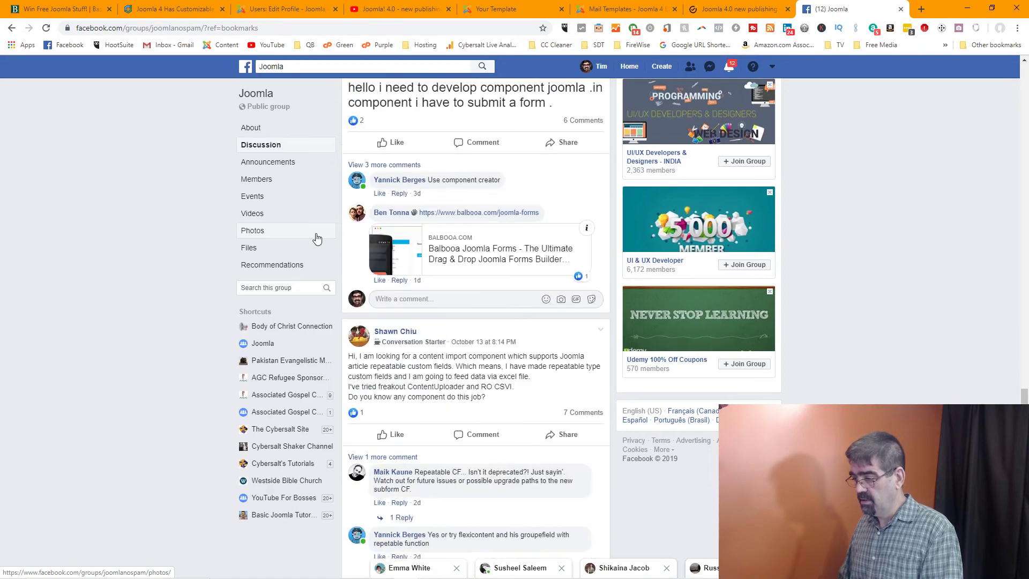
scroll(317, 239, "down", 10)
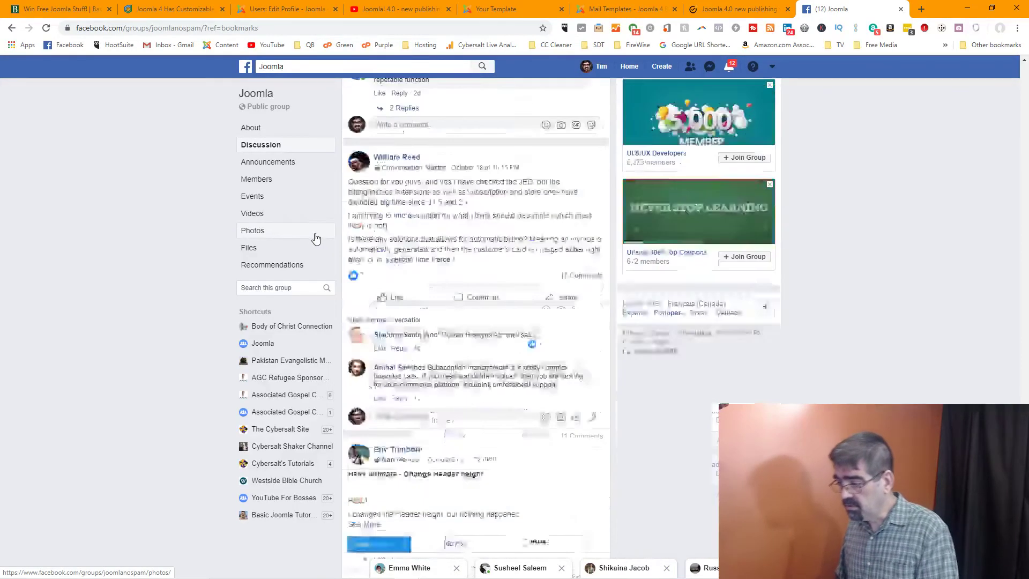
scroll(315, 239, "down", 12)
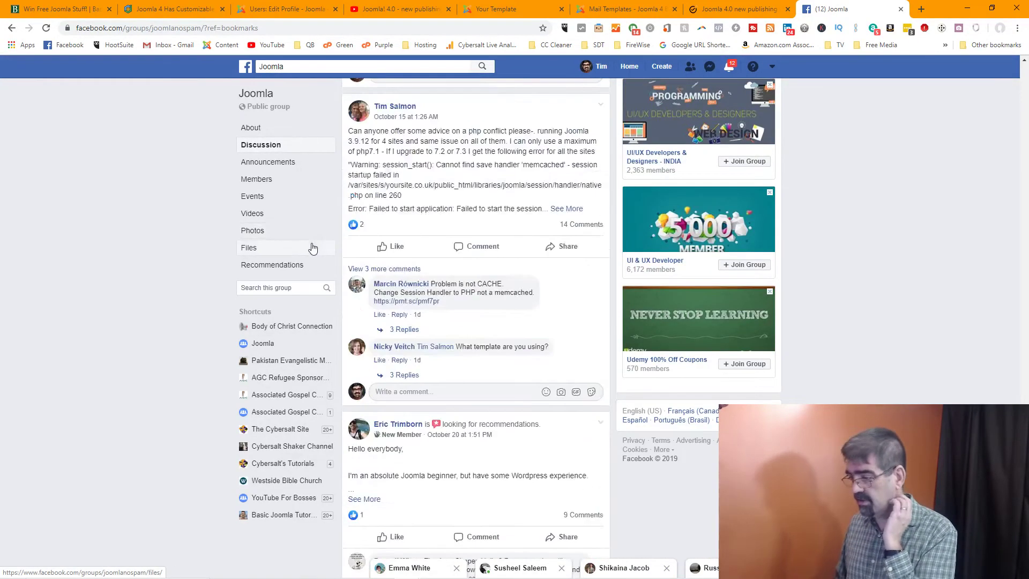
scroll(312, 248, "down", 10)
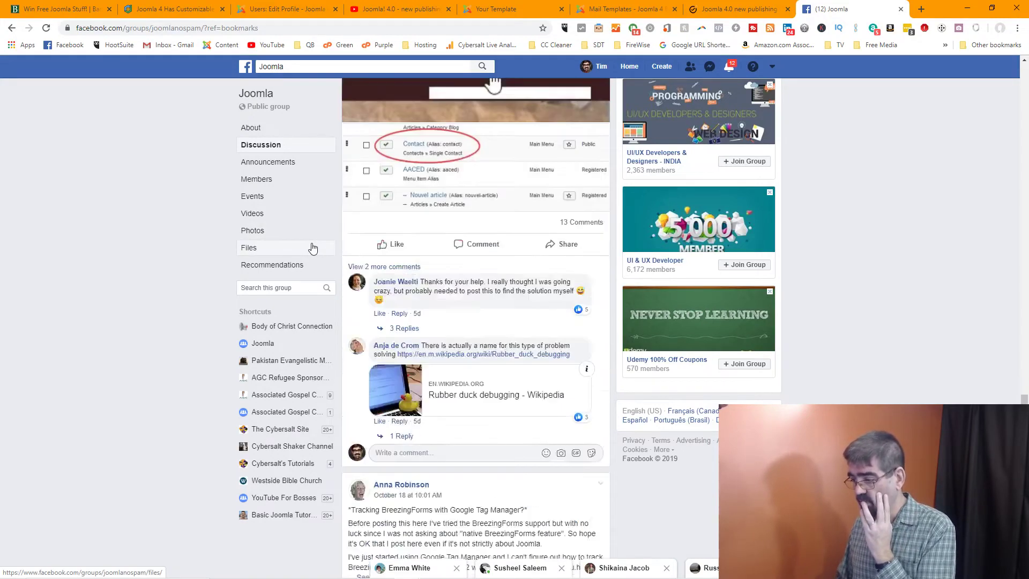
scroll(313, 248, "down", 8)
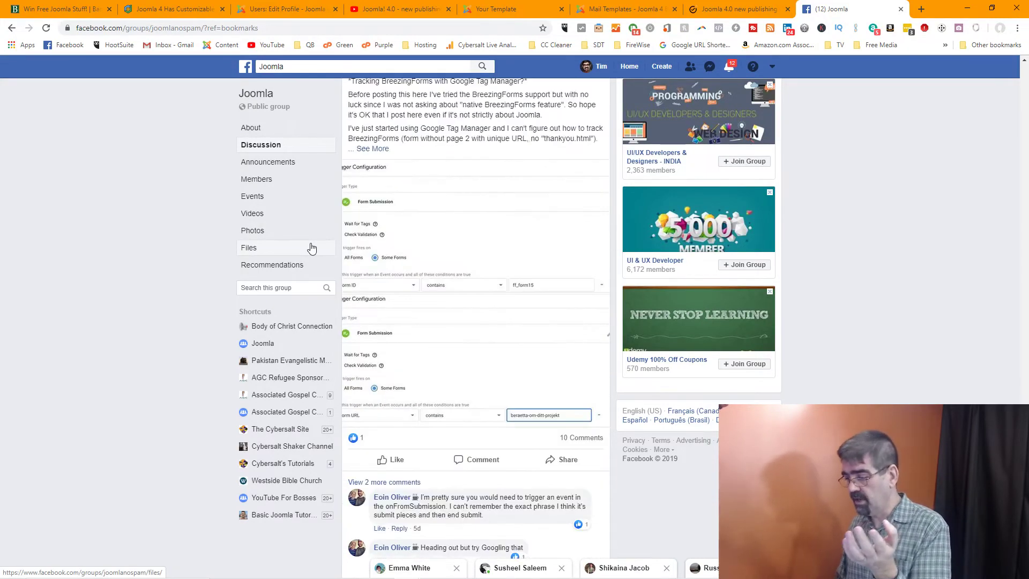
scroll(312, 247, "down", 5)
scroll(312, 248, "down", 8)
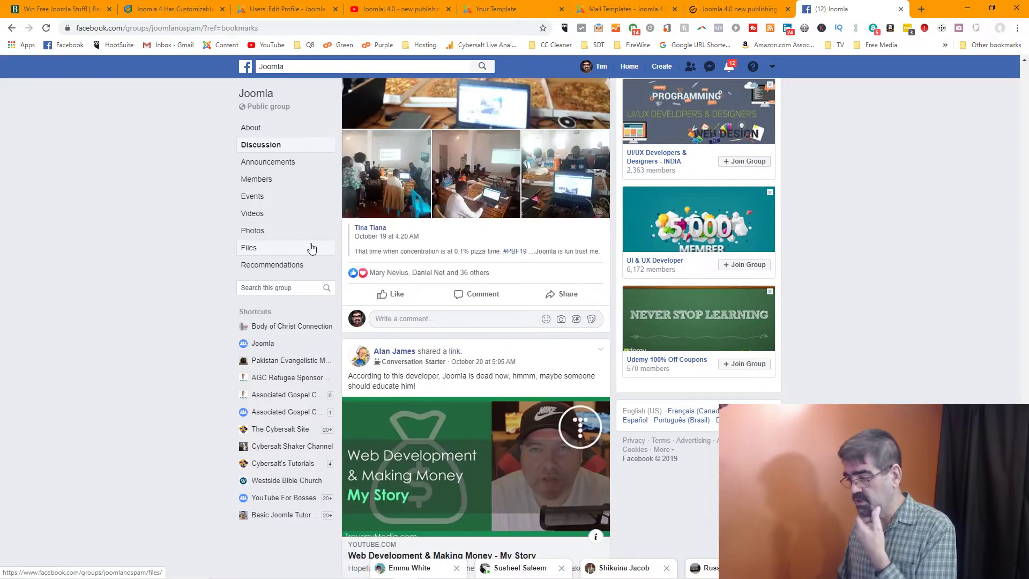
scroll(312, 248, "down", 15)
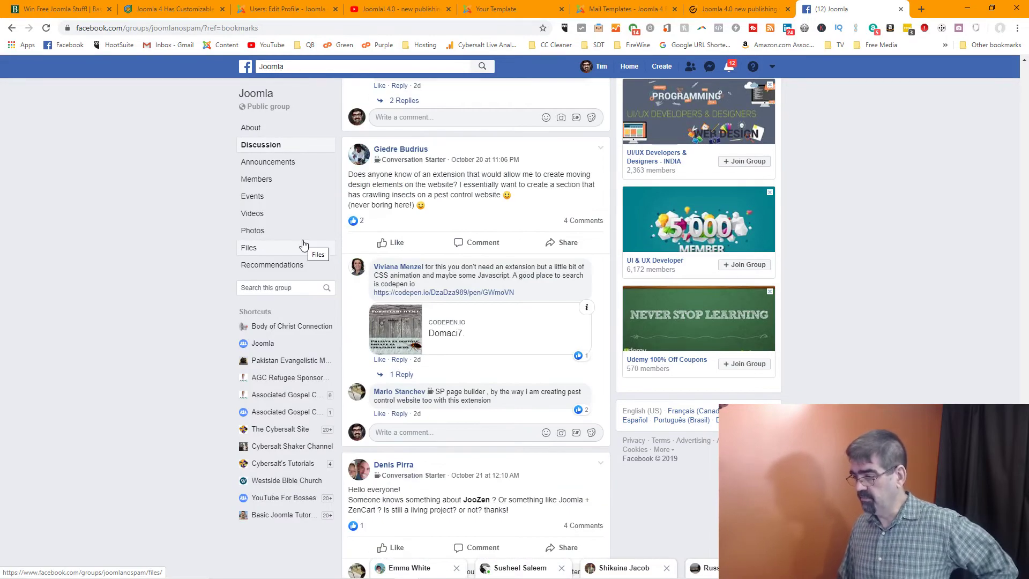
scroll(289, 247, "down", 15)
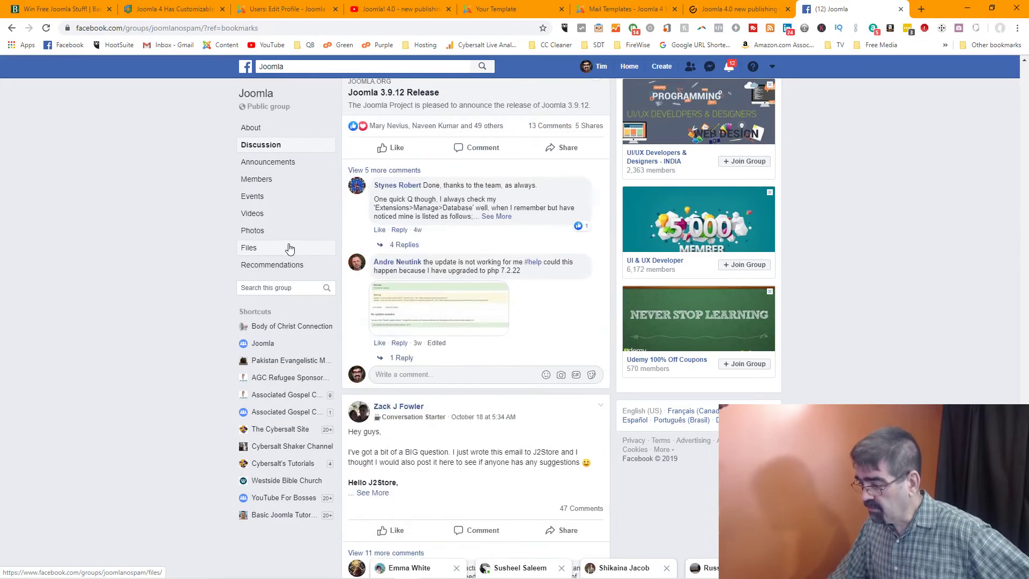
scroll(289, 247, "down", 15)
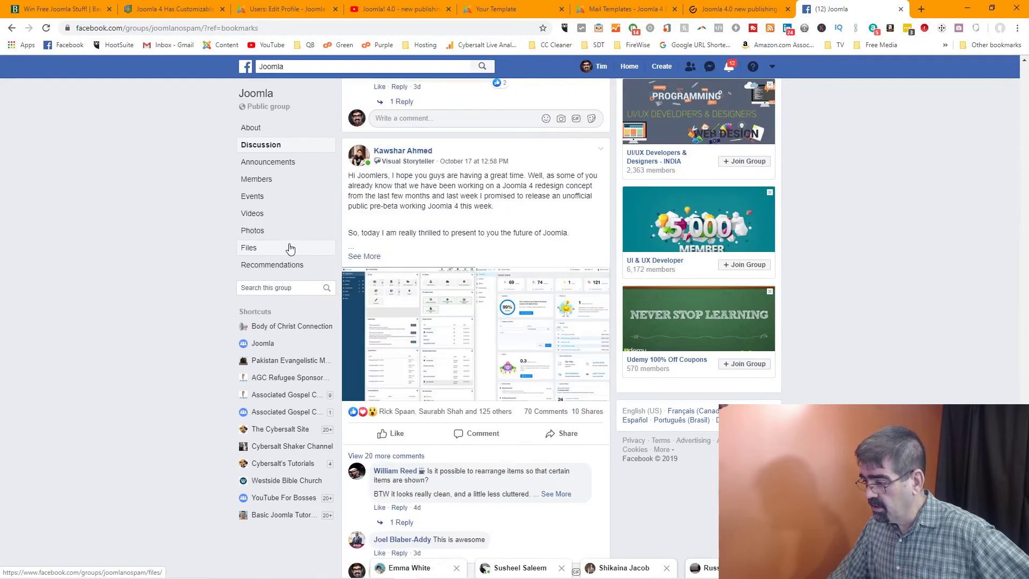
scroll(290, 247, "down", 5)
scroll(290, 248, "up", 7)
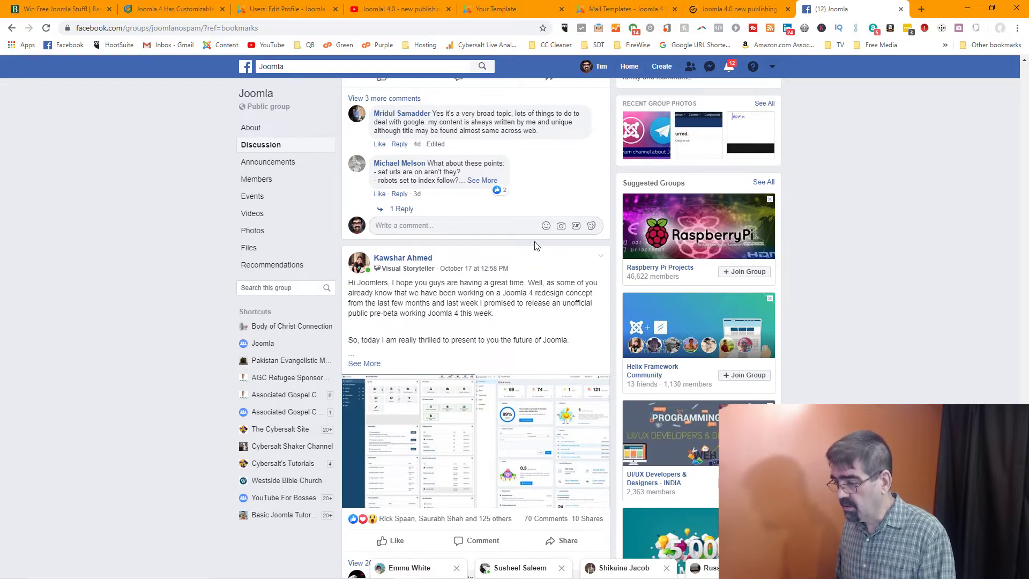
Expand the redesign post and open its GitHub v4.0.0-alpha12 release link in a new tab
left_click(364, 363)
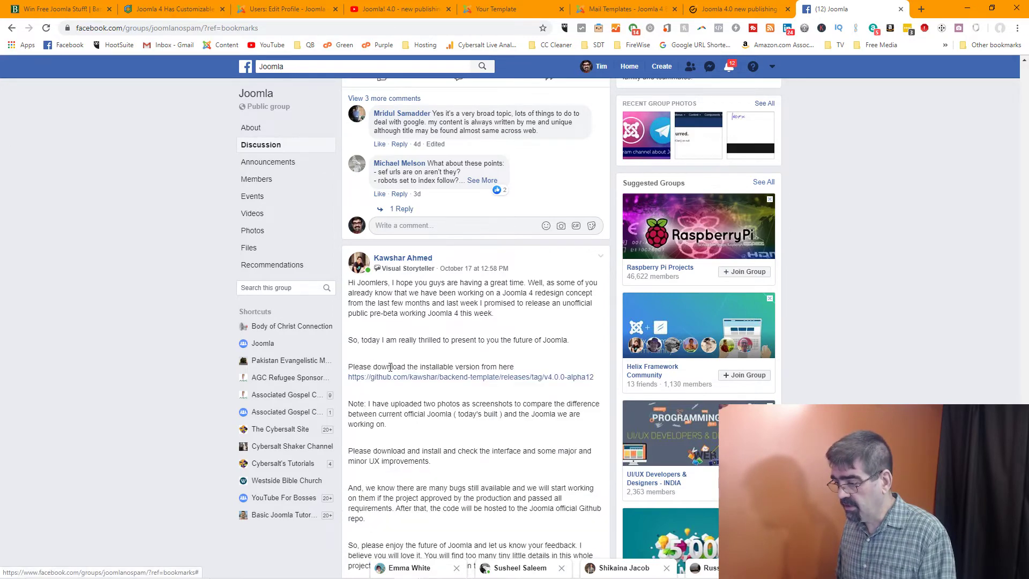
right_click(455, 378)
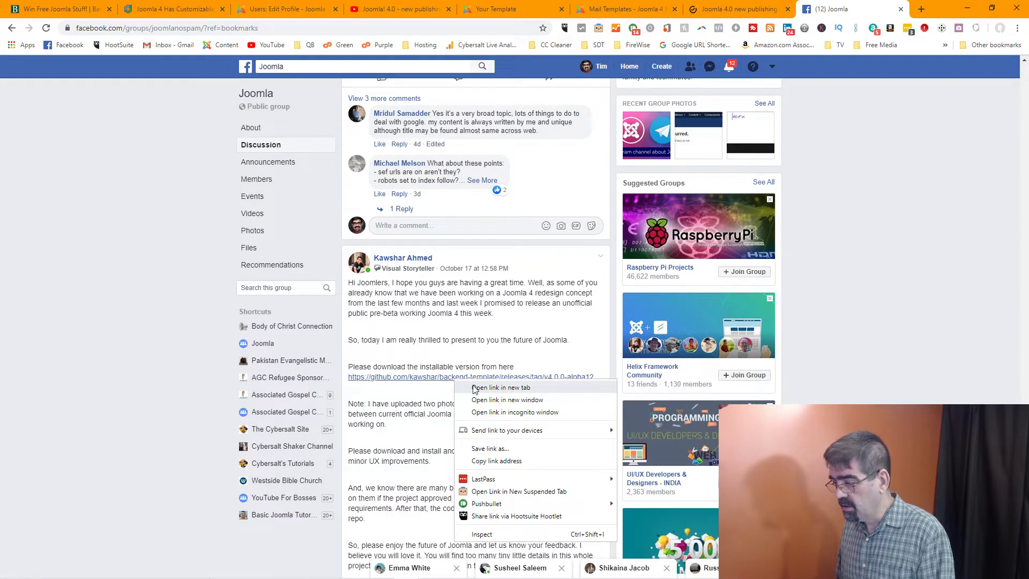
left_click(474, 388)
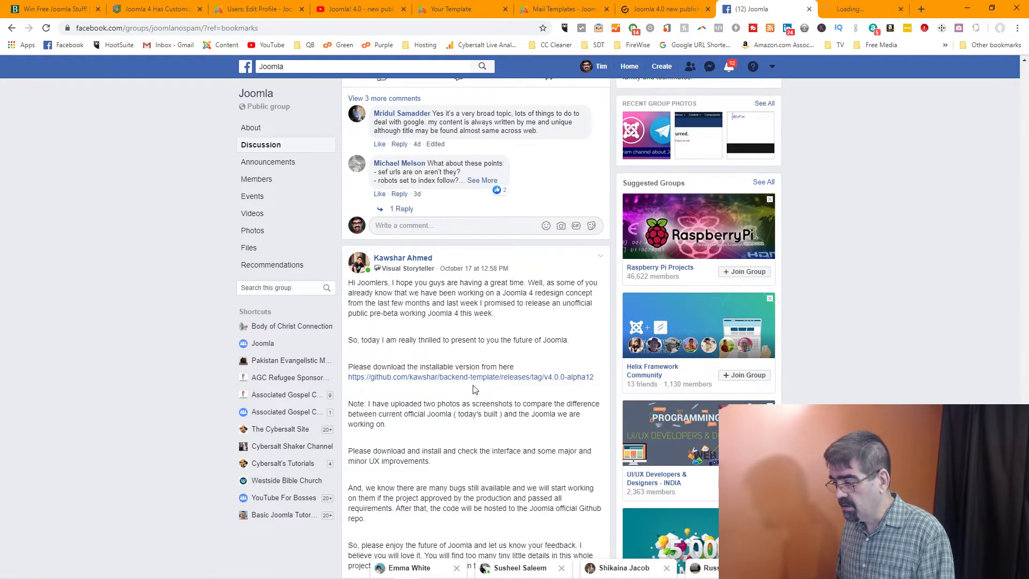
left_click(857, 11)
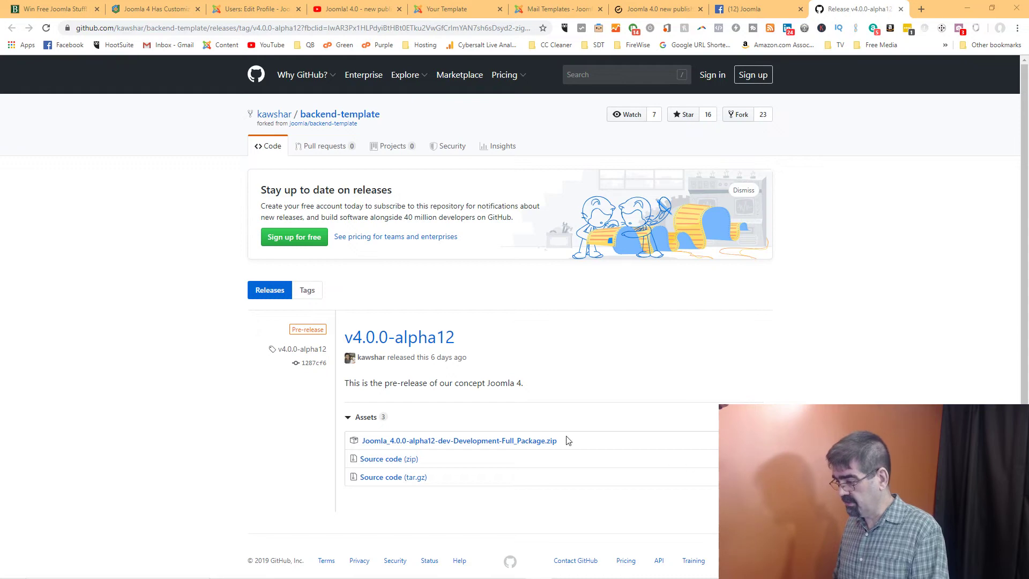
Download the Joomla 4.0.0-alpha12 full package zip (23.1 MB), then return to the Facebook Joomla post
left_click(515, 444)
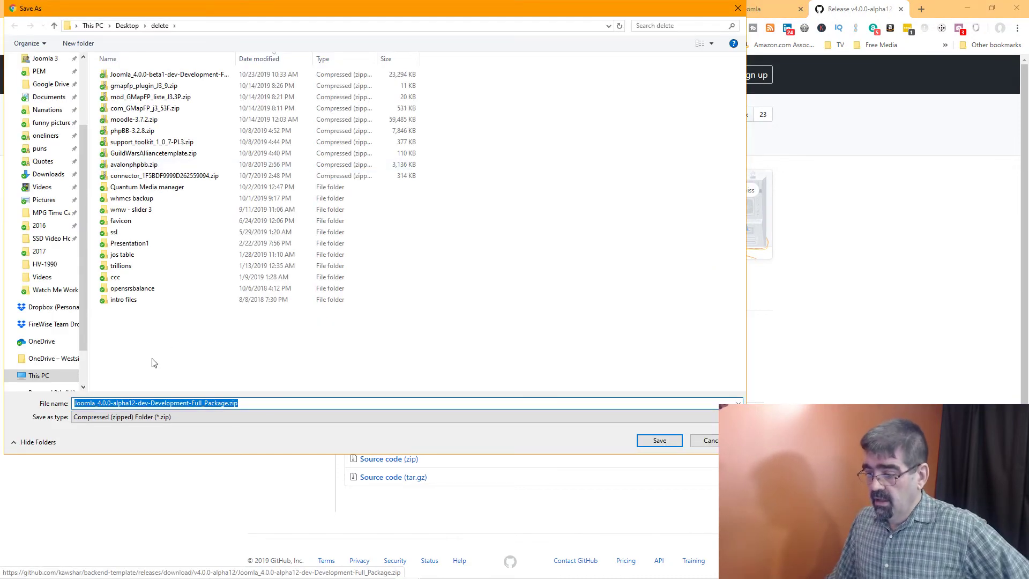
left_click(656, 440)
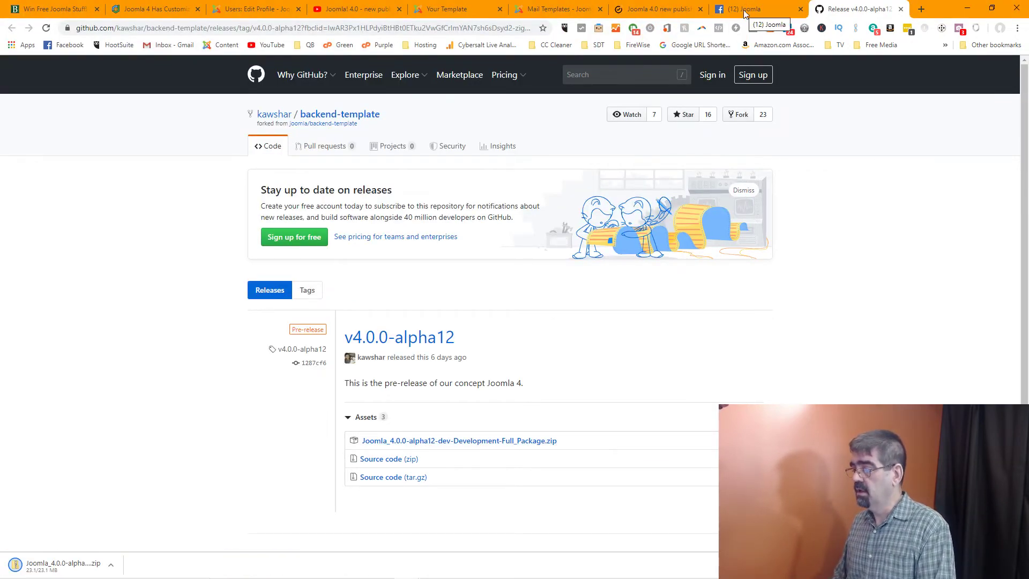
left_click(113, 564)
left_click(66, 565)
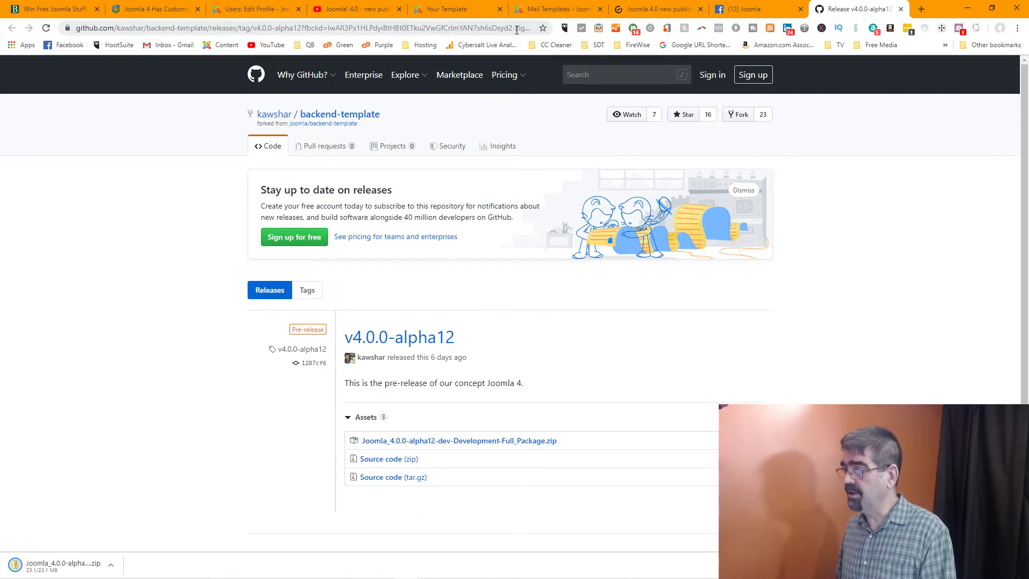
left_click(492, 29)
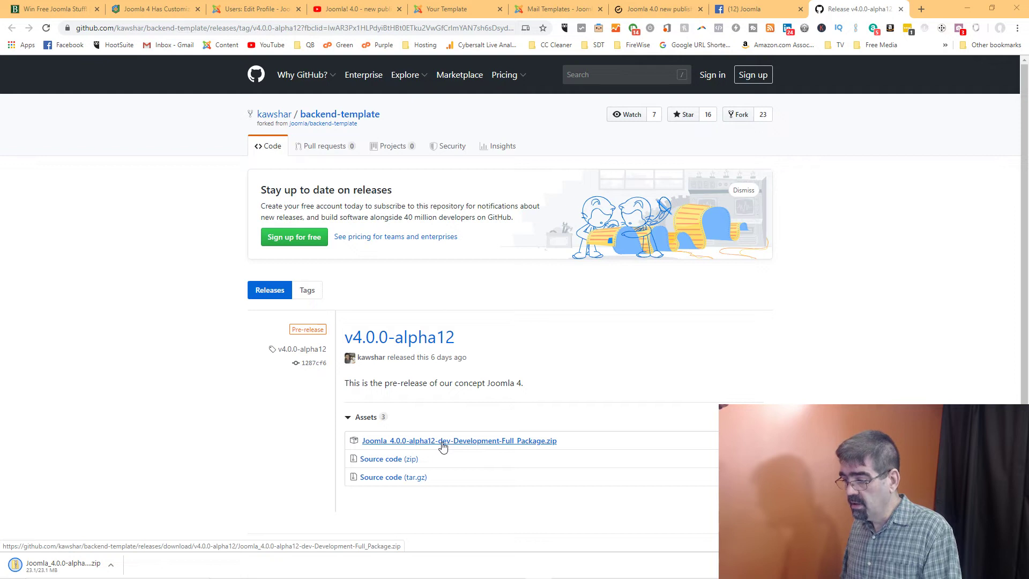
left_click(743, 10)
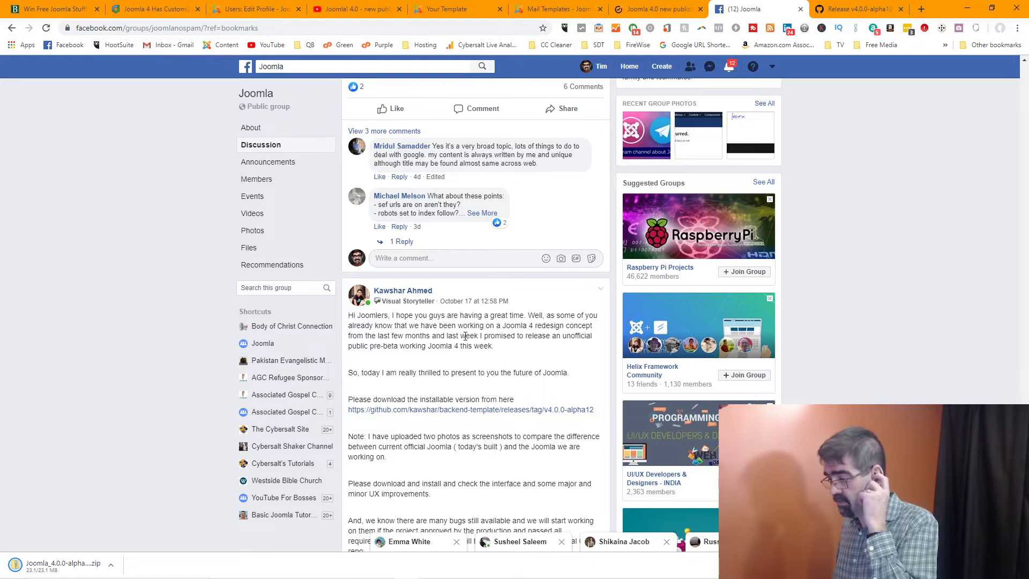
scroll(467, 338, "down", 2)
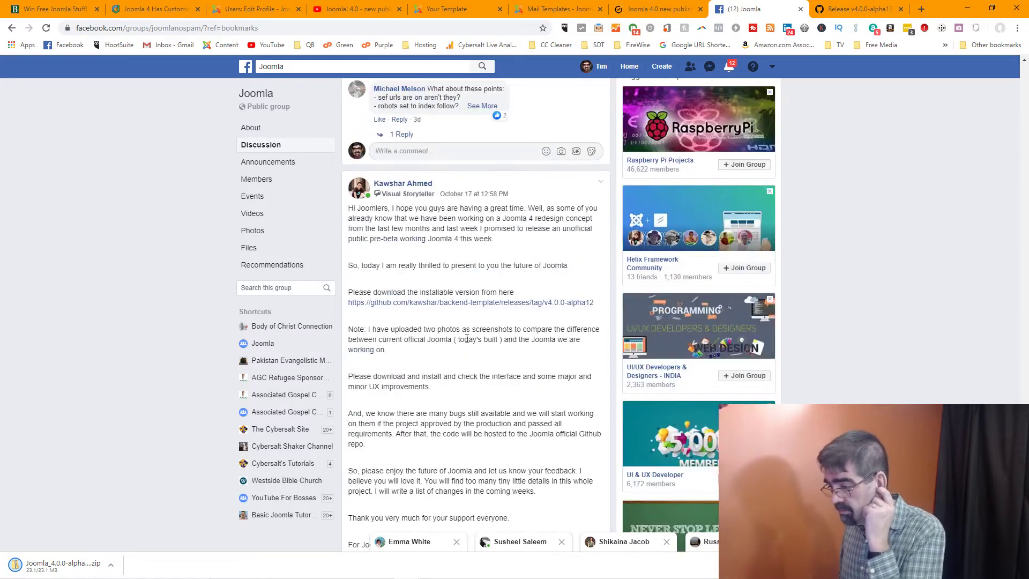
scroll(466, 338, "down", 5)
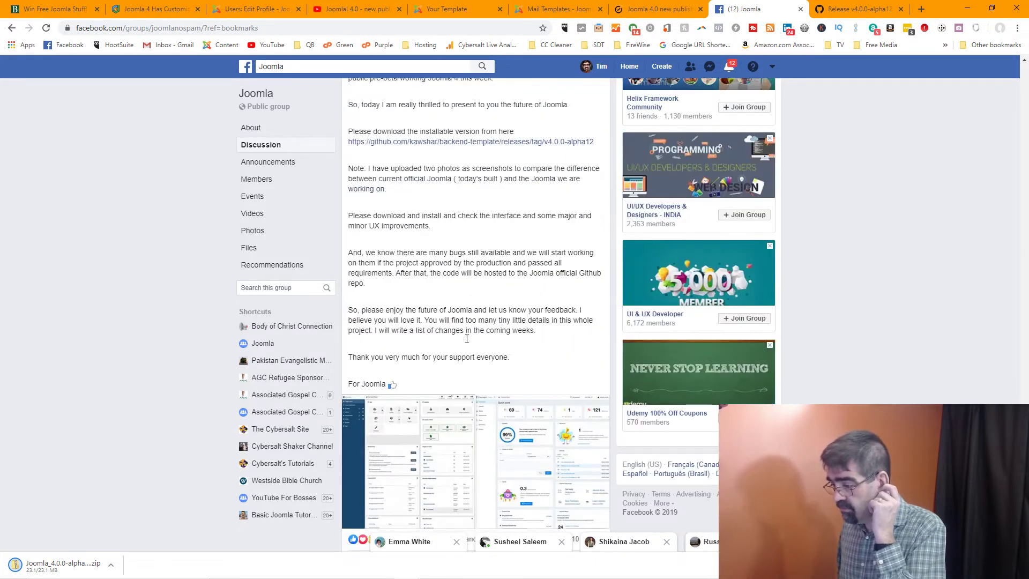
left_click(423, 350)
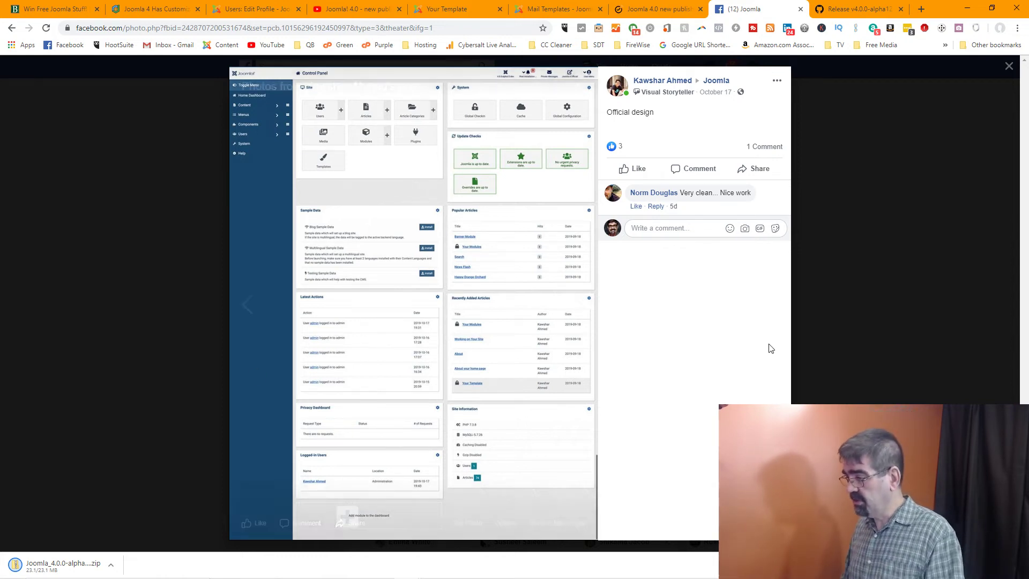
left_click(240, 308)
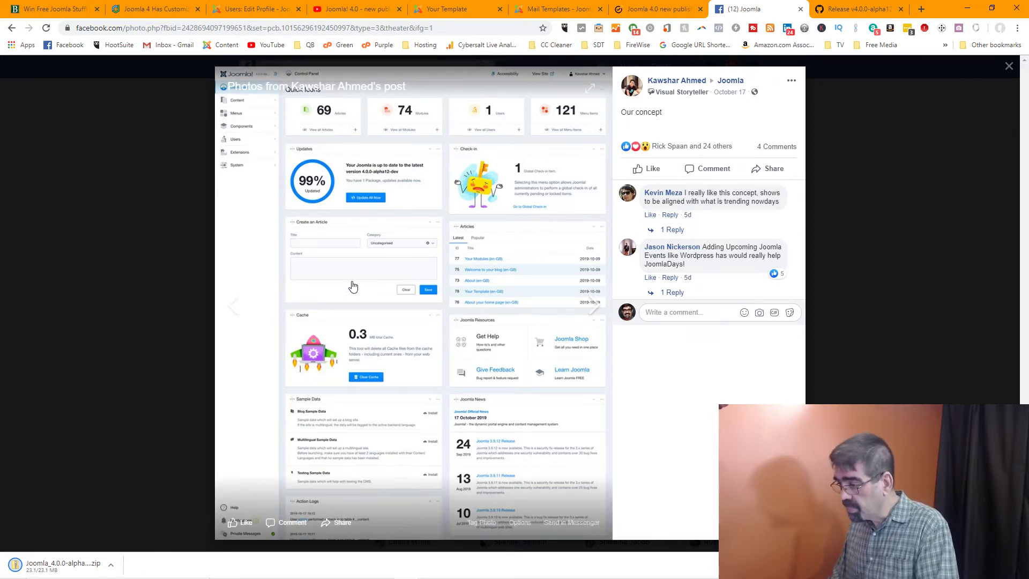
left_click(126, 233)
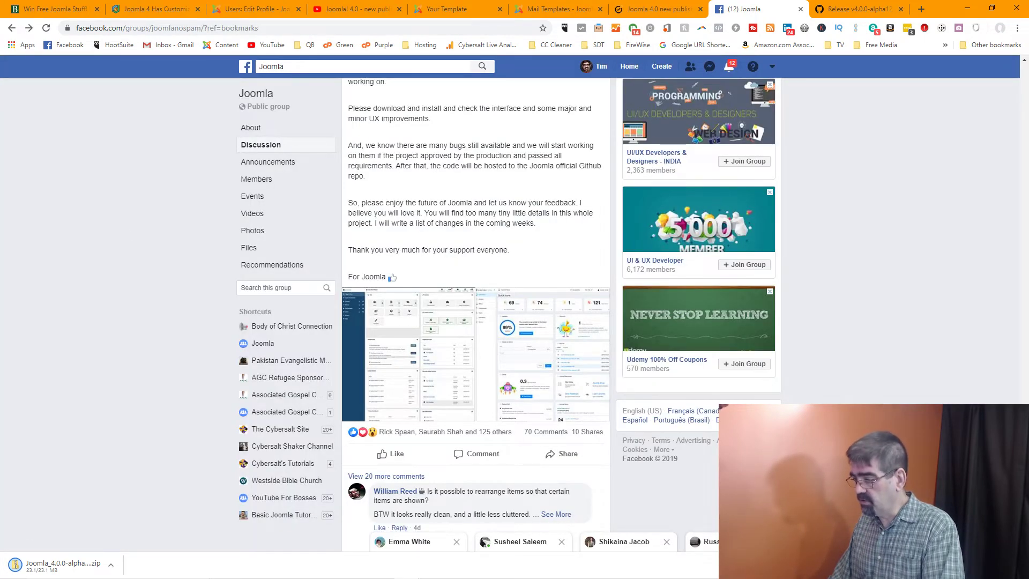
Revisit the GitHub release tab and the Facebook post, then return to the Joomla Edit Profile accessibility settings
left_click(856, 12)
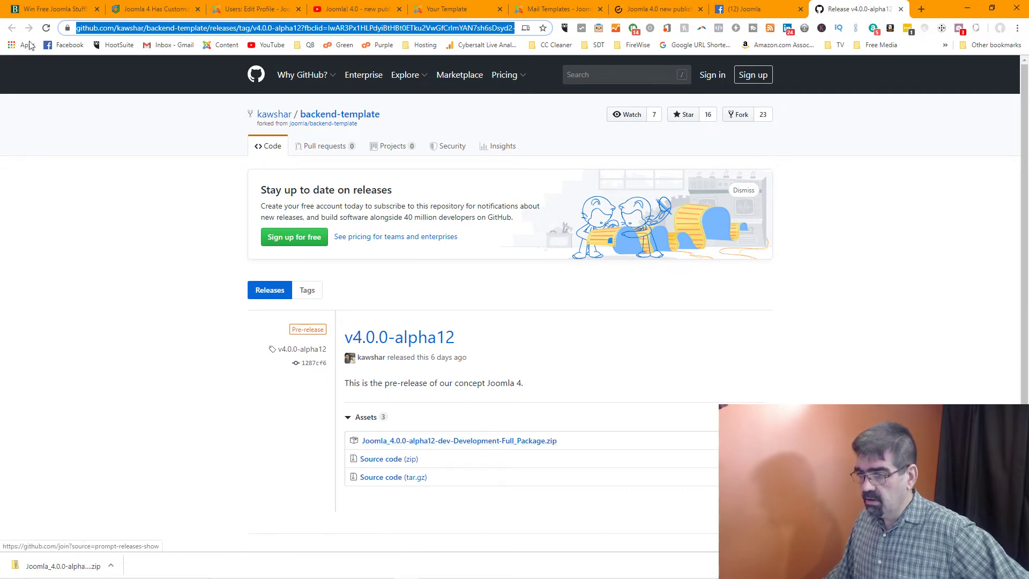
left_click(739, 11)
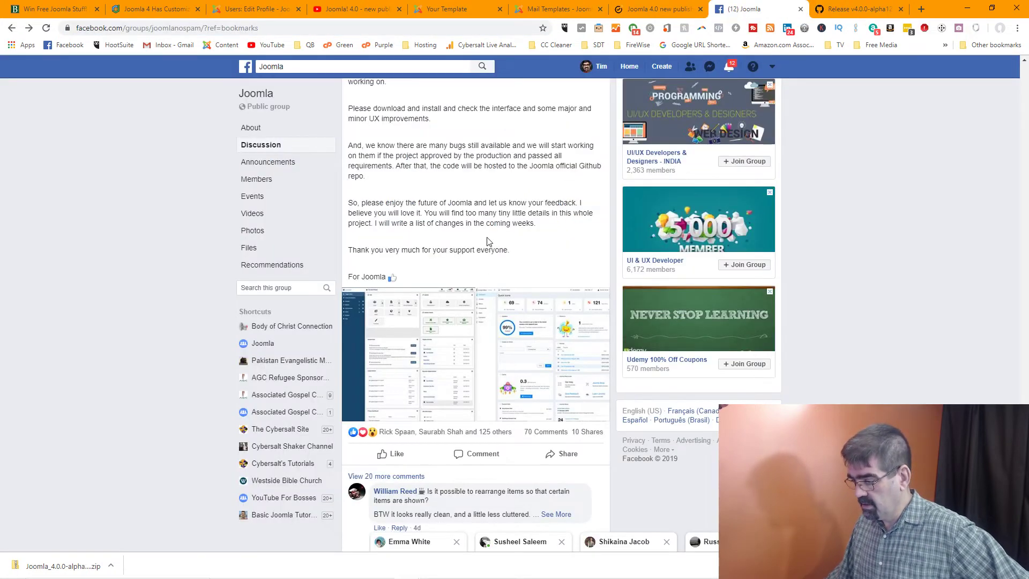
scroll(487, 242, "down", 2)
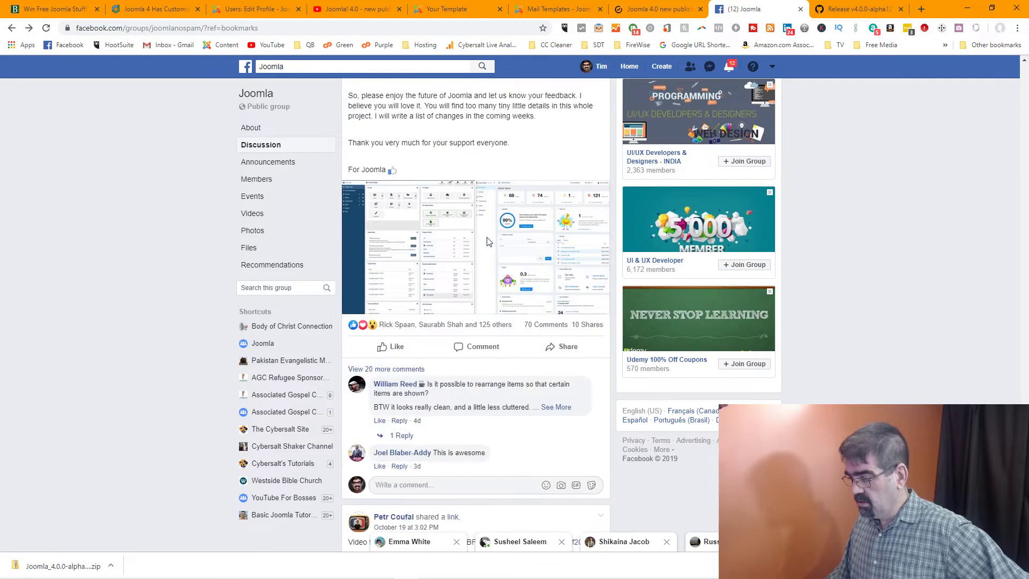
scroll(487, 242, "up", 1)
scroll(487, 242, "up", 5)
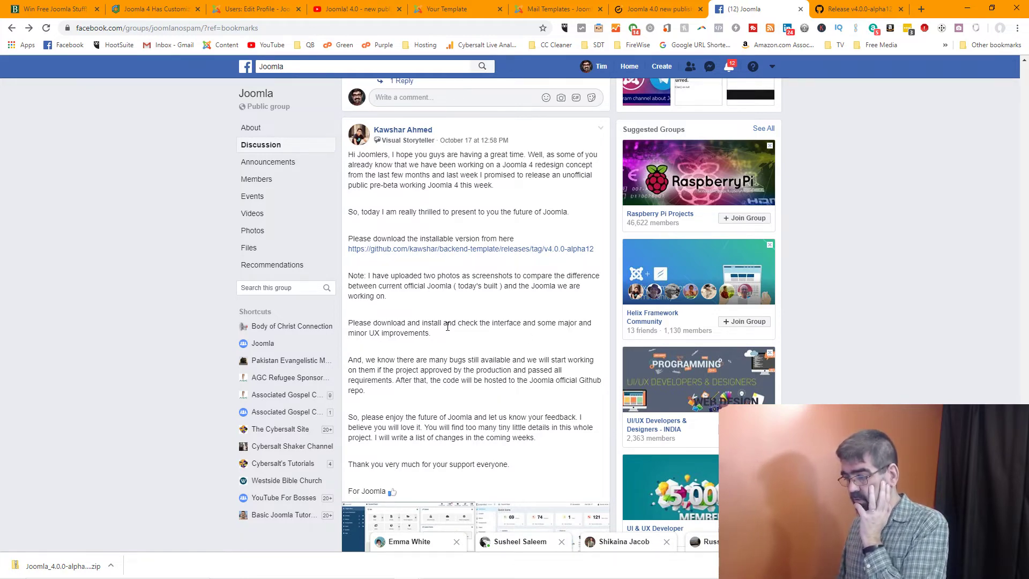
scroll(448, 327, "down", 1)
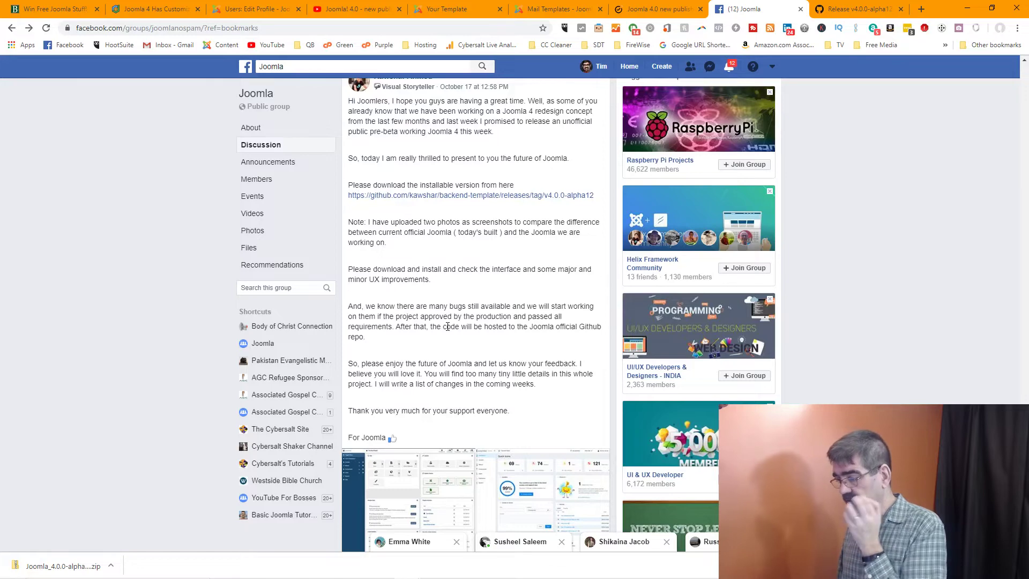
right_click(447, 326)
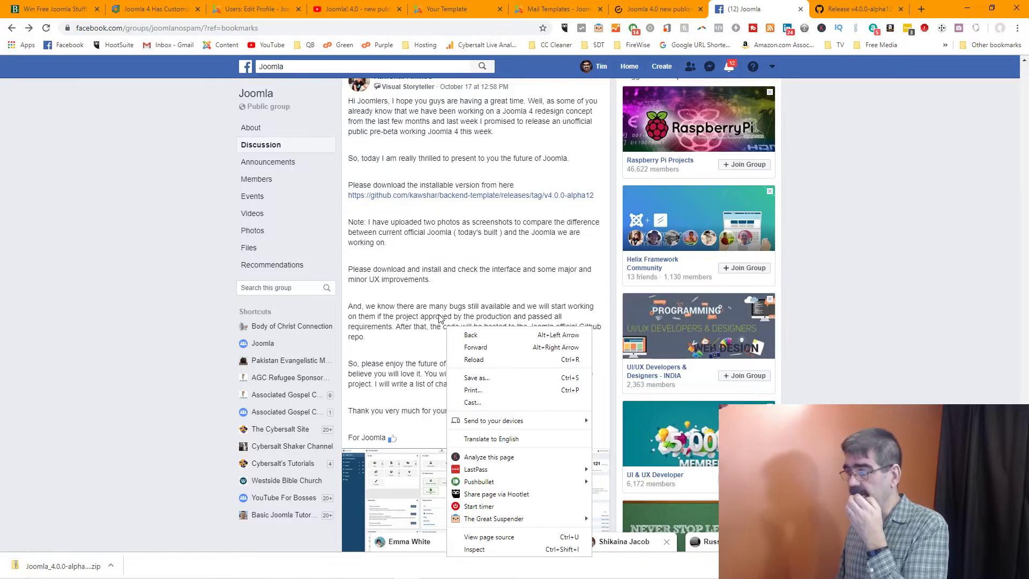
left_click(479, 233)
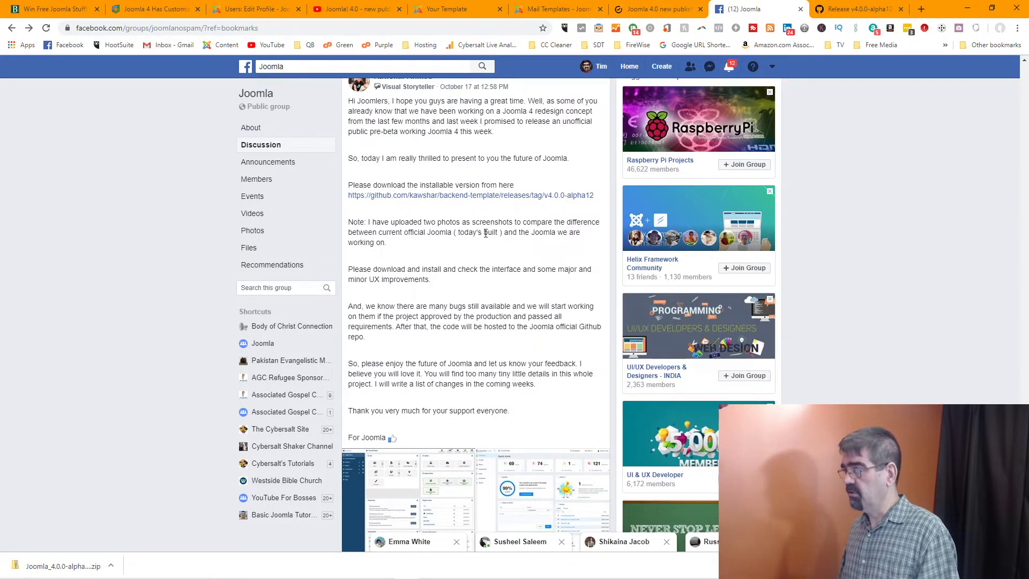
left_click(255, 10)
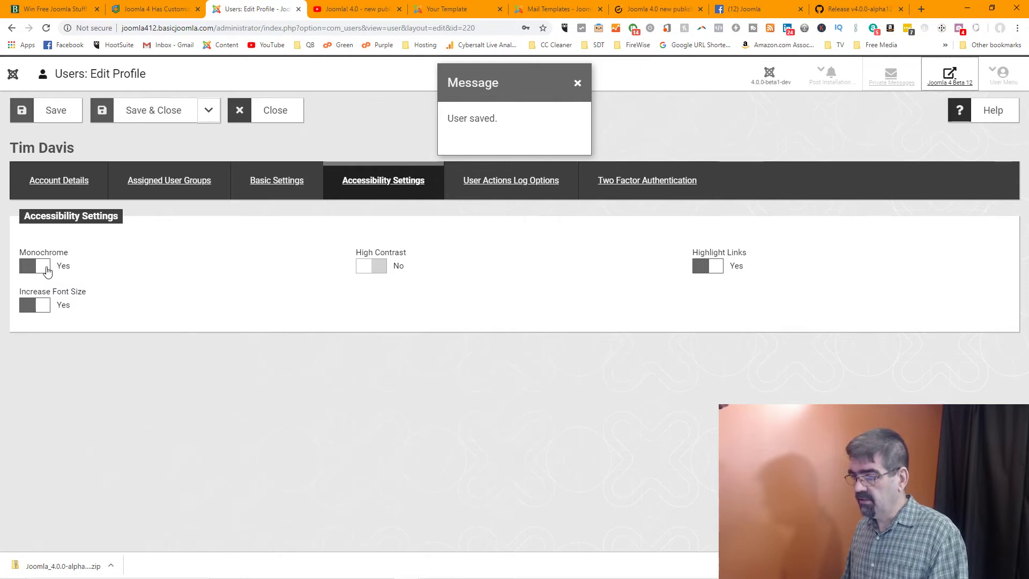
Switch off Increase Font Size, Monochrome and Highlight Links, saving the profile along the way
left_click(41, 312)
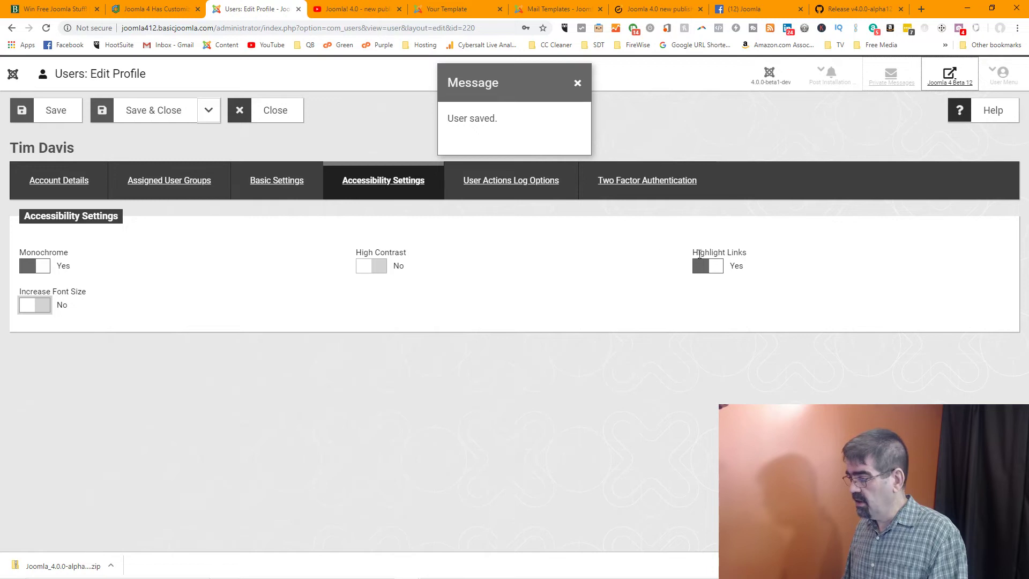
left_click(43, 267)
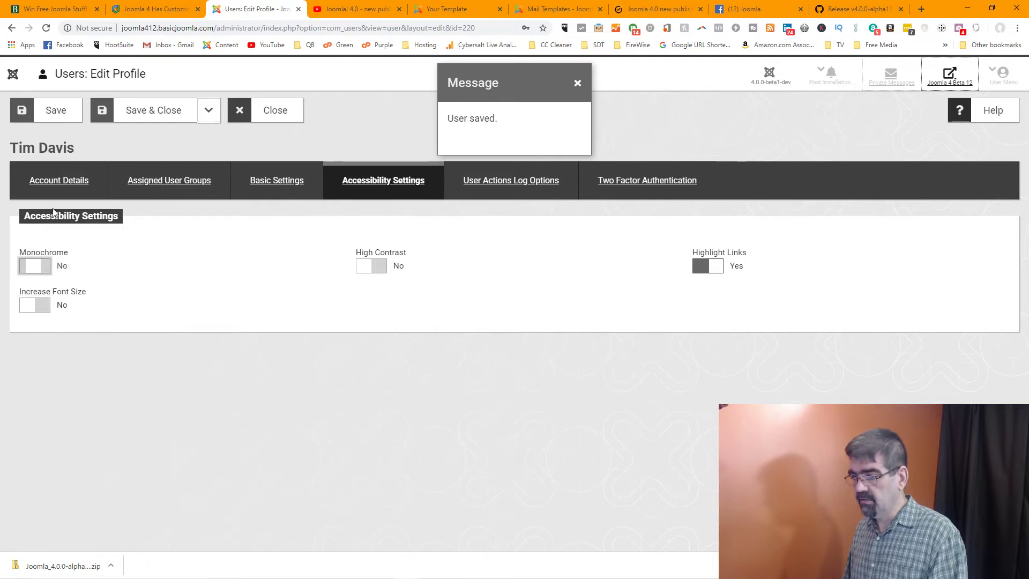
left_click(51, 109)
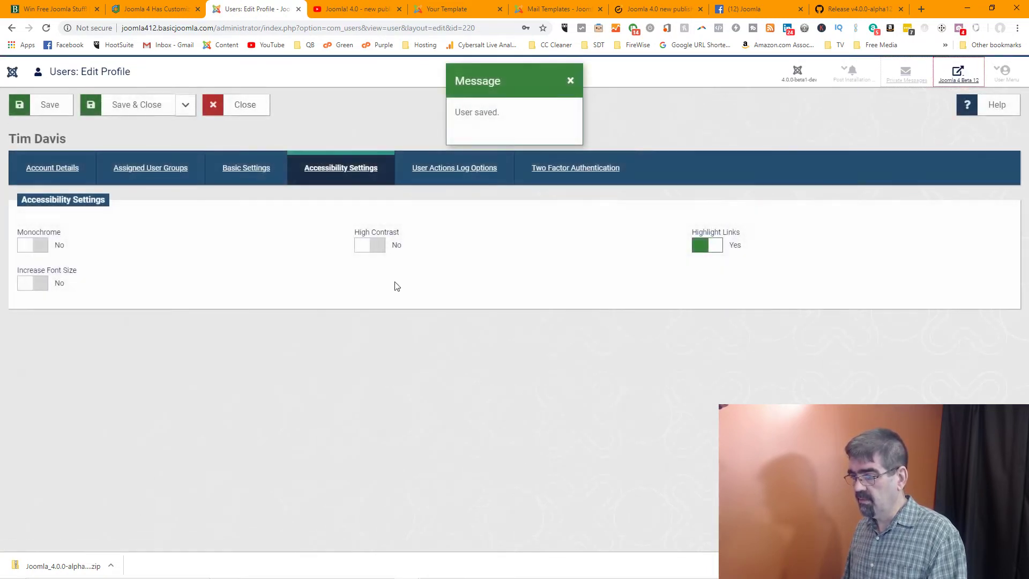
left_click(717, 248)
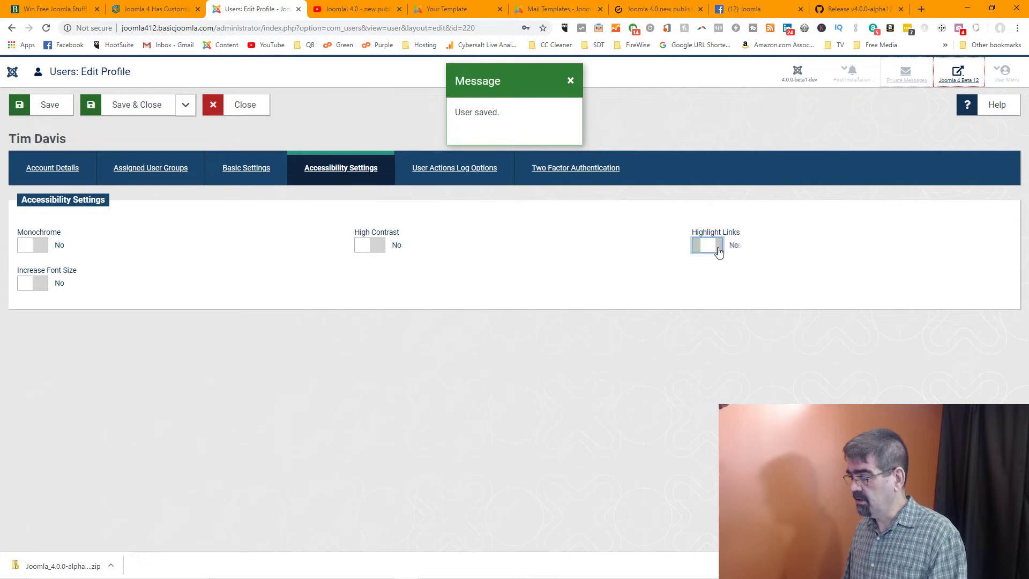
left_click(51, 107)
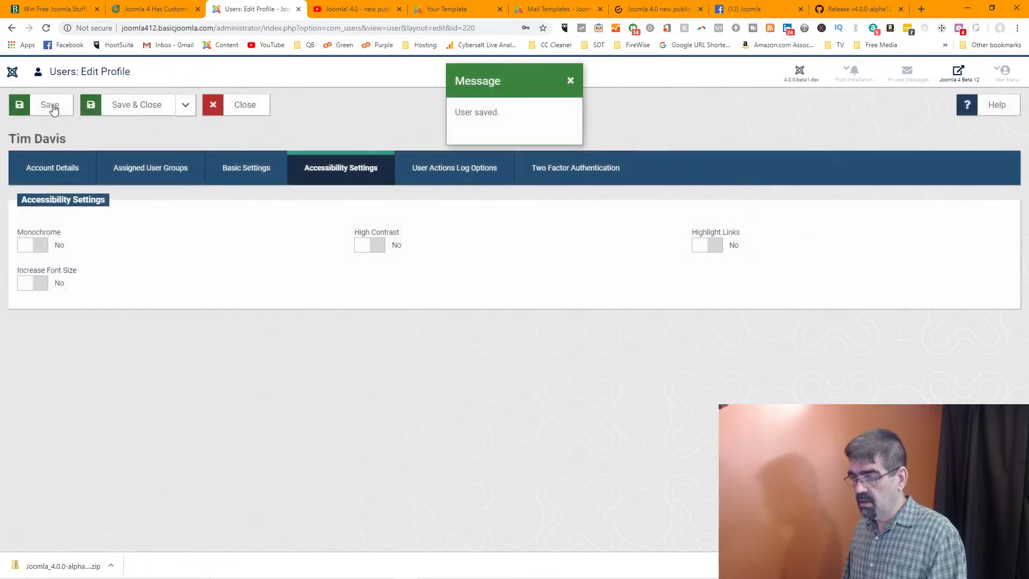
Toggle Highlight Links back on and off again, then Save & Close to the Users list
left_click(705, 253)
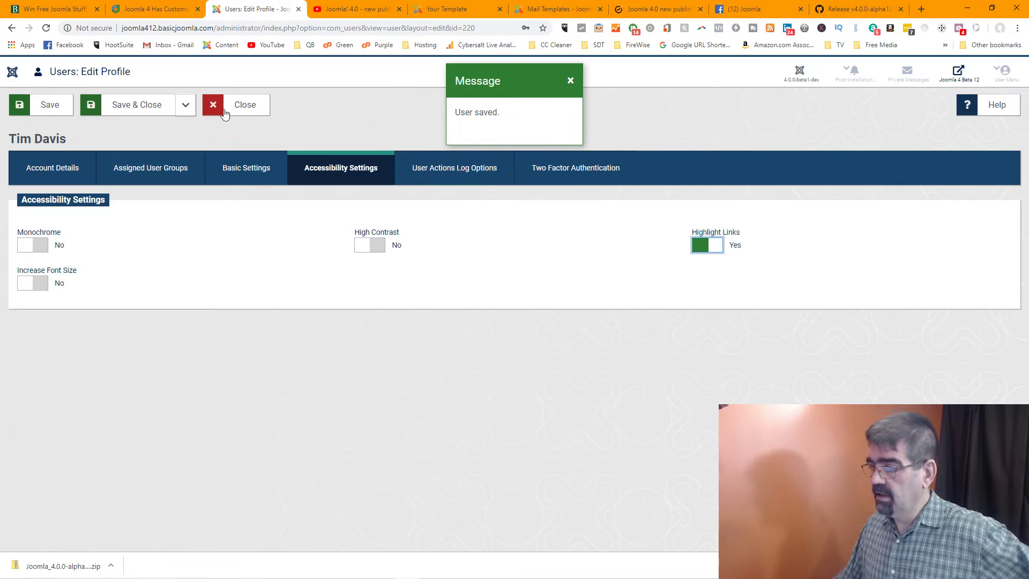
left_click(49, 111)
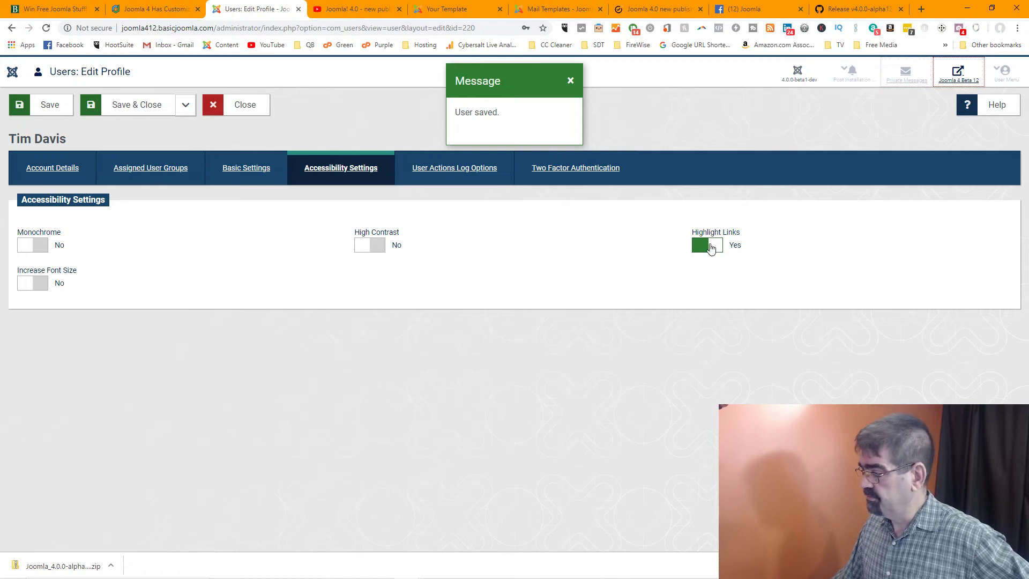
left_click(709, 246)
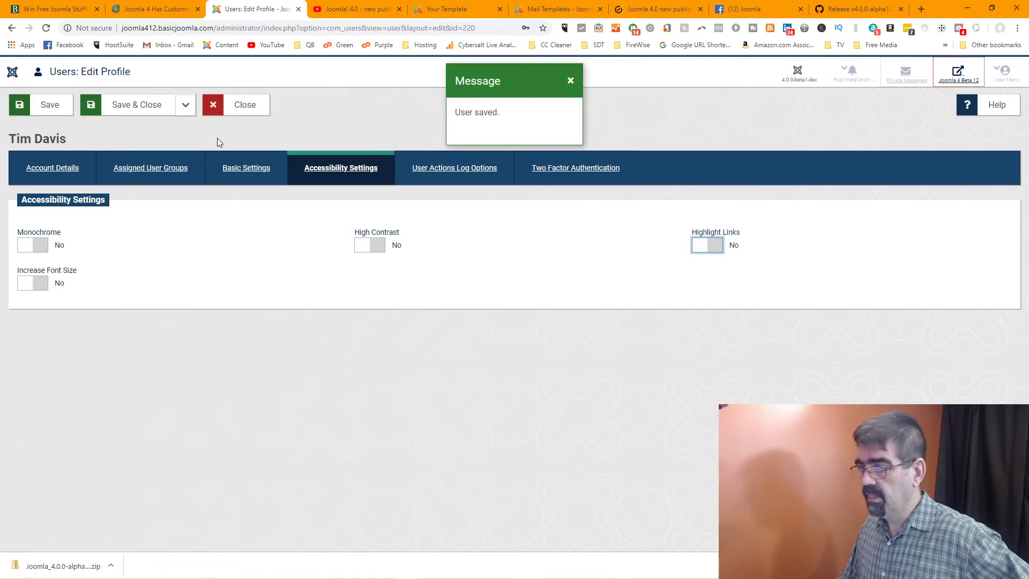
left_click(150, 113)
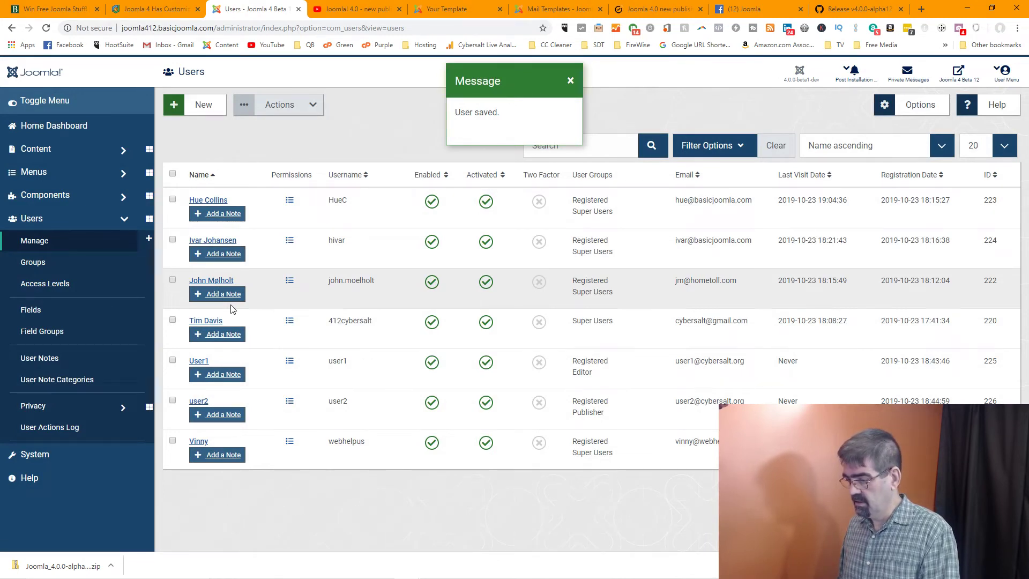
Review the user's Actions Log Options and Two Factor Authentication tabs, close unsaved, and expand Menus
left_click(208, 322)
right_click(322, 260)
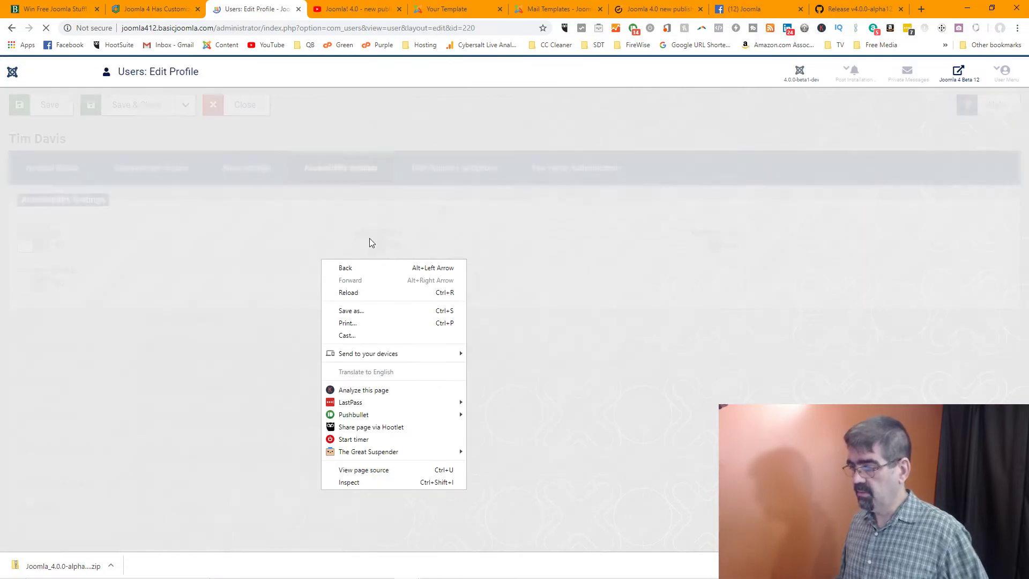
left_click(453, 168)
left_click(452, 170)
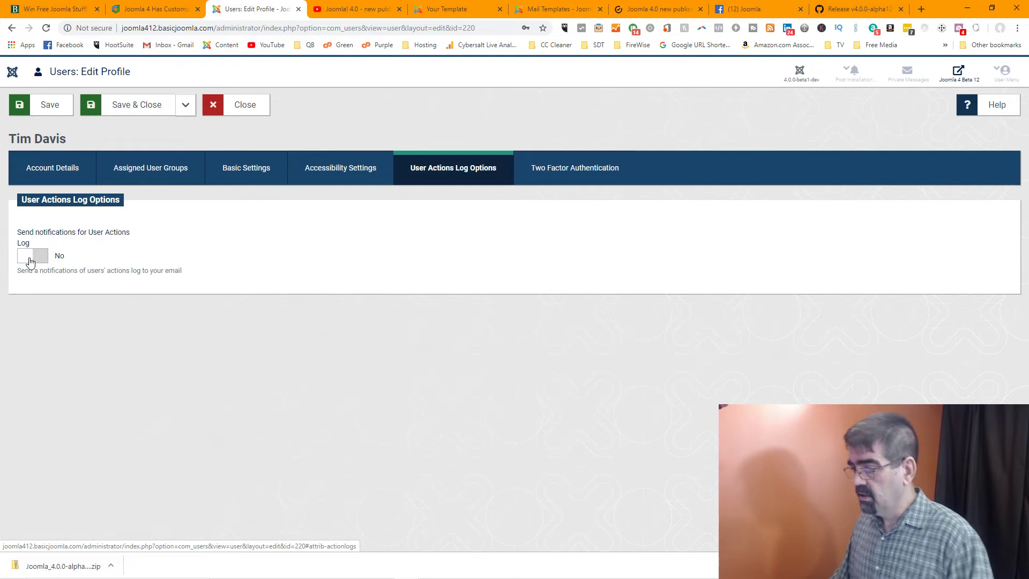
left_click(605, 180)
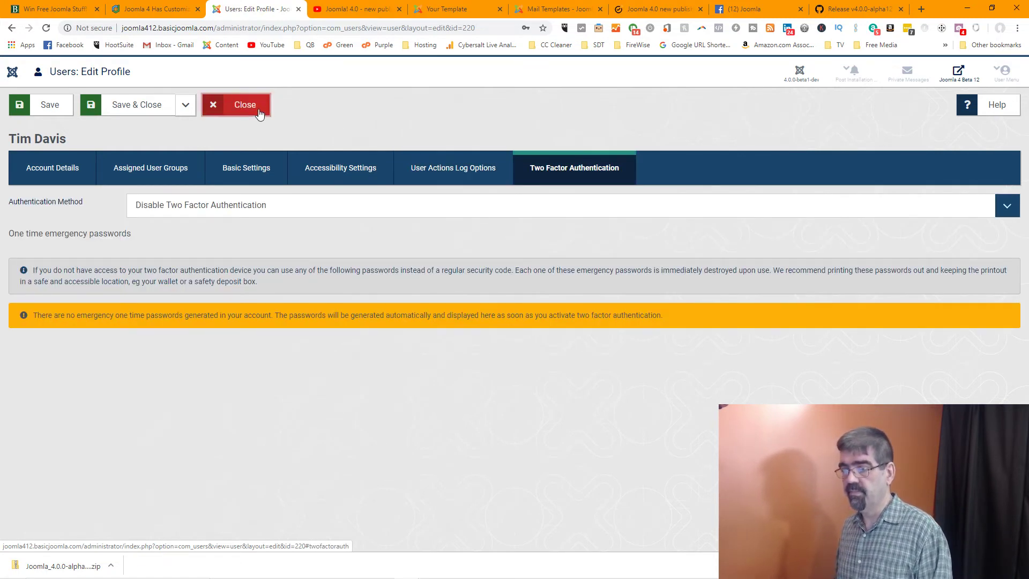
left_click(257, 109)
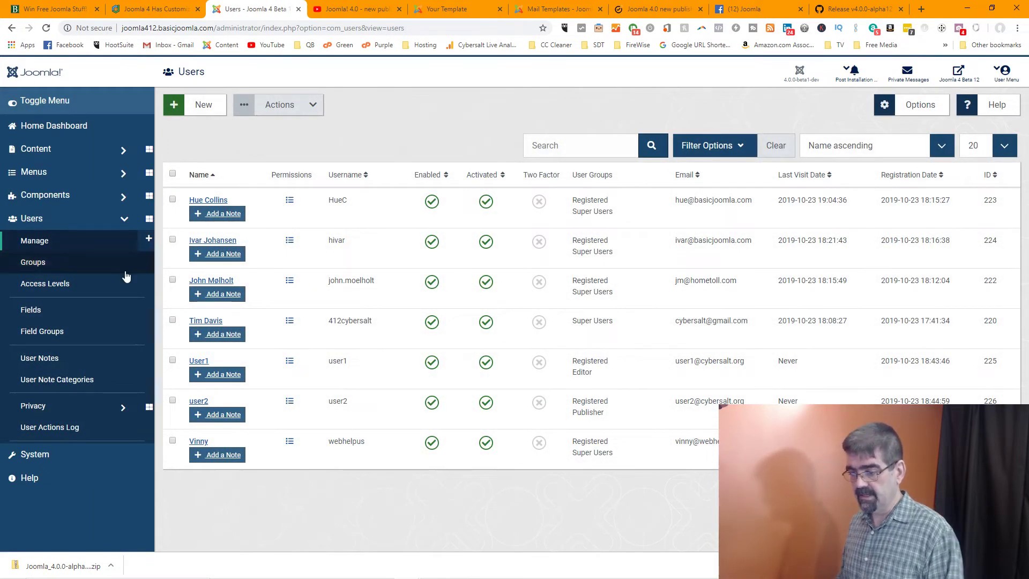
left_click(55, 172)
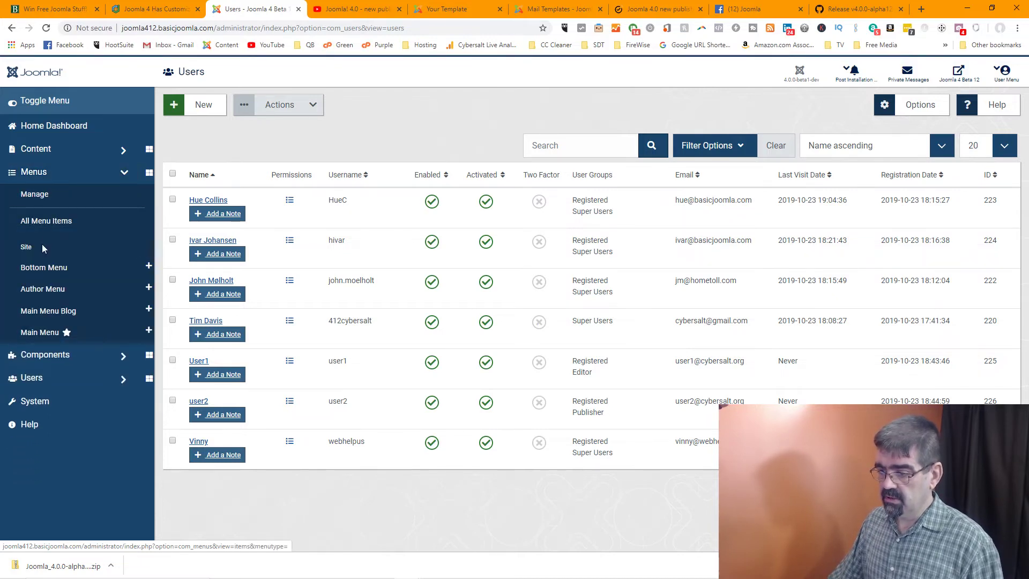
left_click(55, 333)
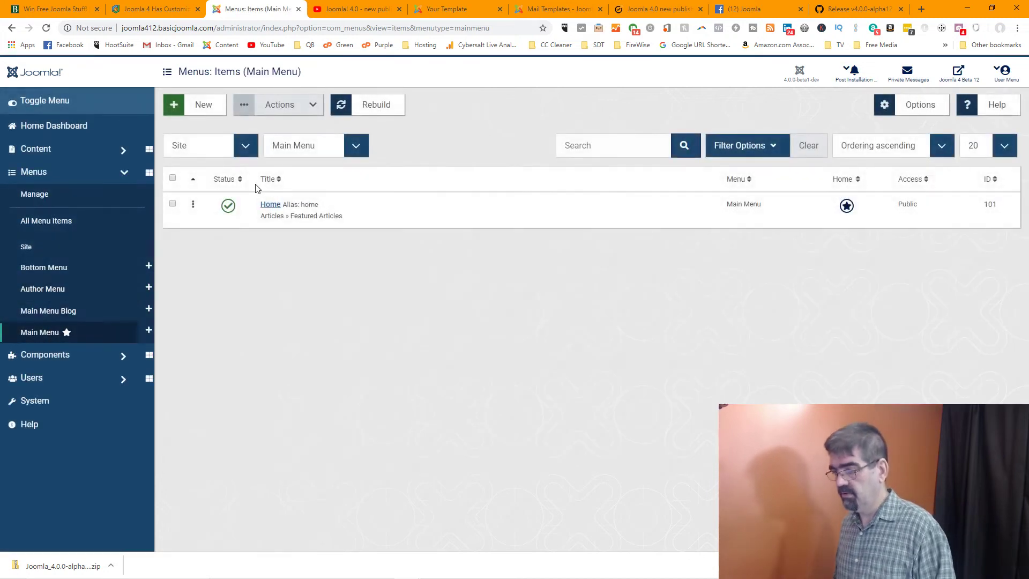
left_click(271, 206)
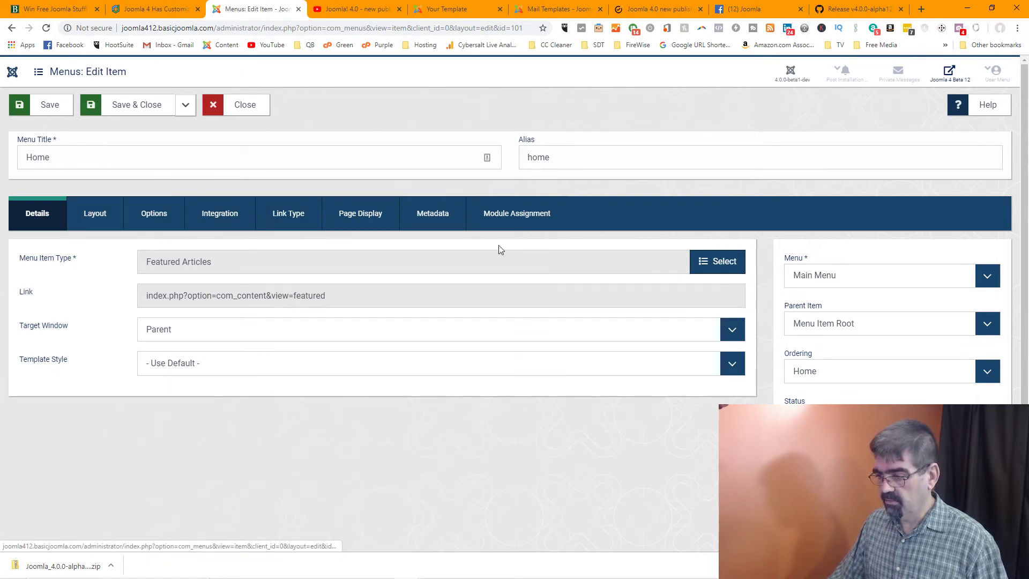
left_click(723, 271)
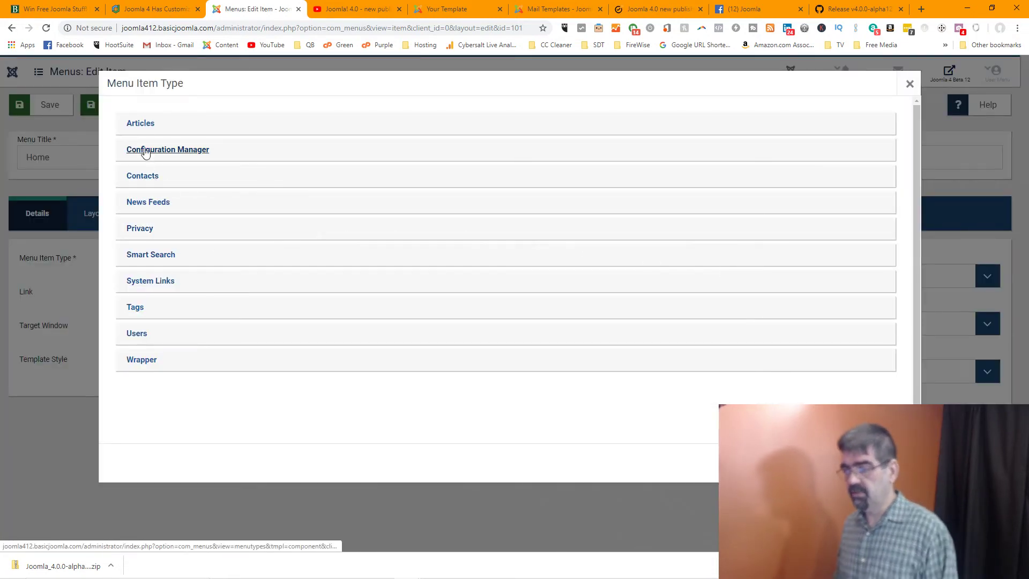
left_click(141, 124)
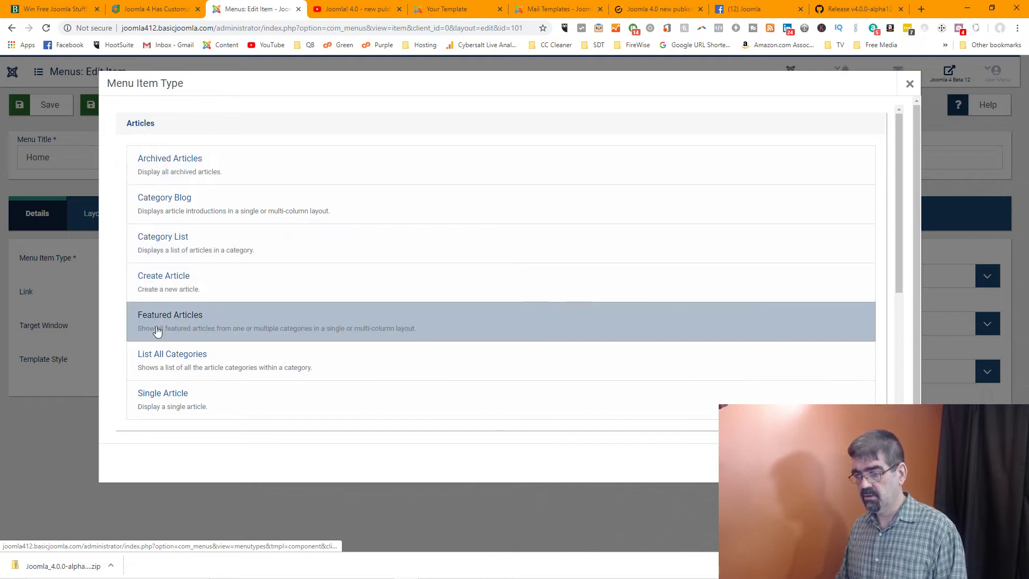
left_click(154, 392)
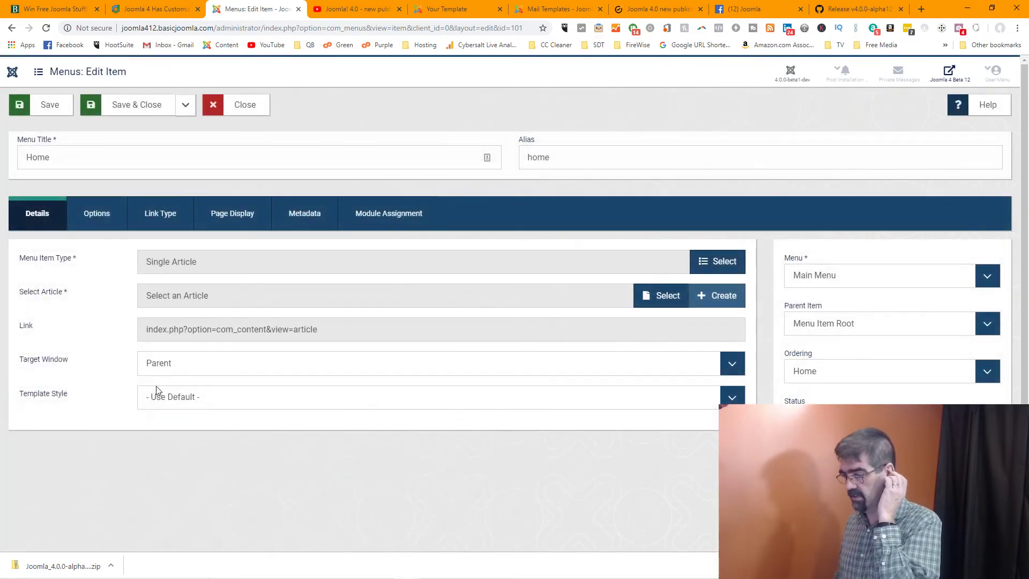
left_click(658, 296)
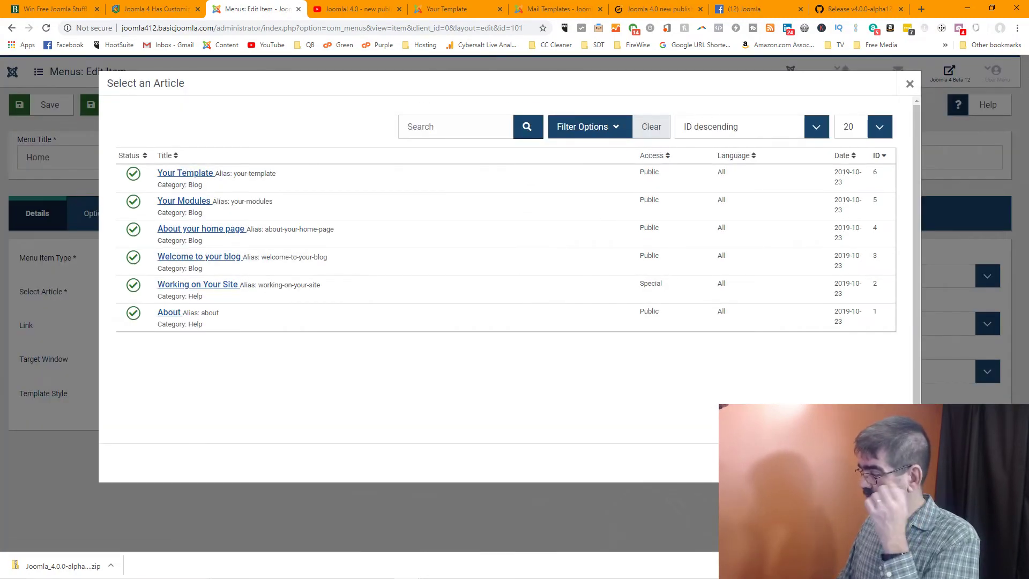
left_click(892, 463)
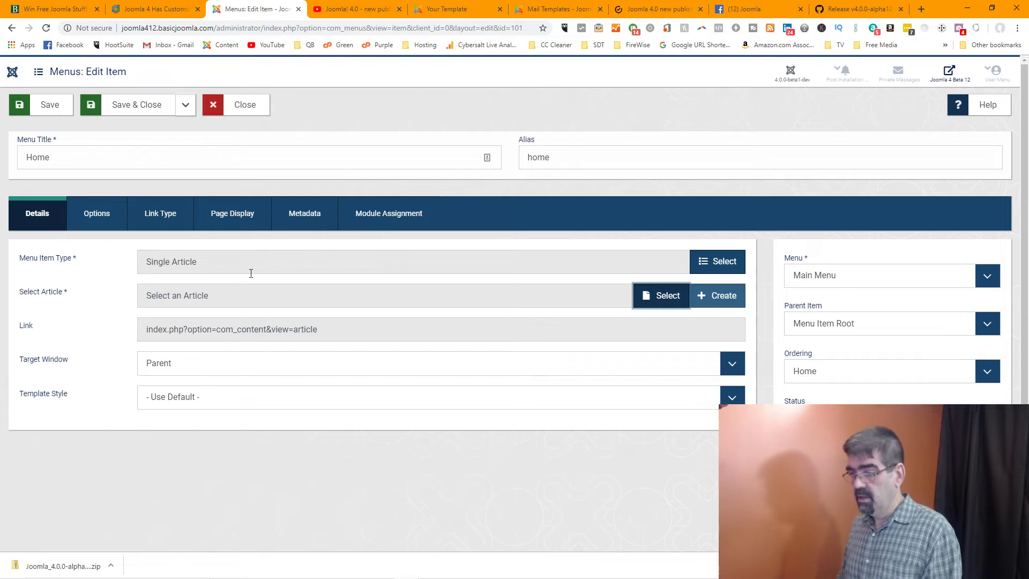
left_click(253, 107)
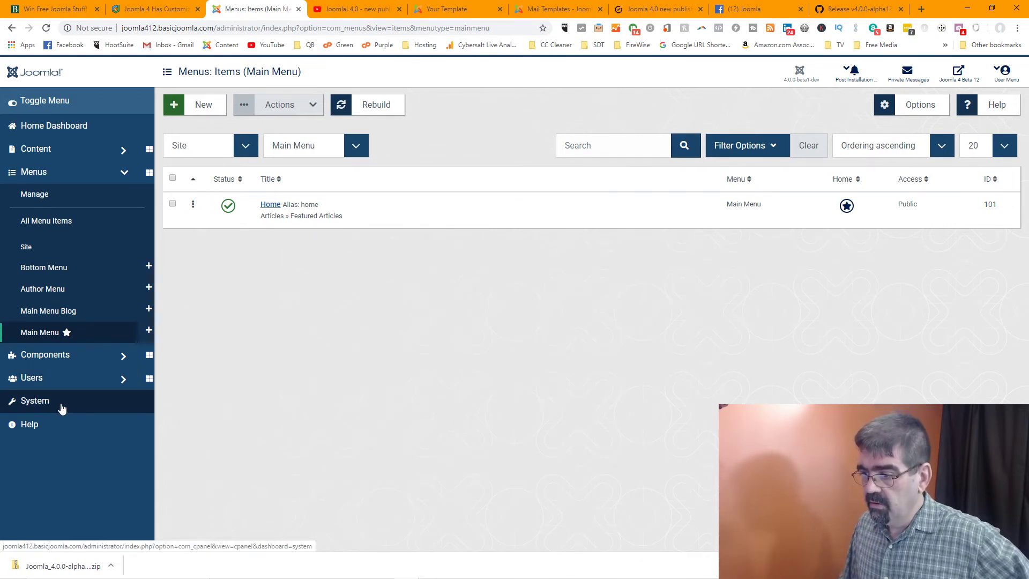
Review cassiopeia - Default's Advanced and Menu Assignment tabs, then open the Cassiopeia template files
left_click(62, 408)
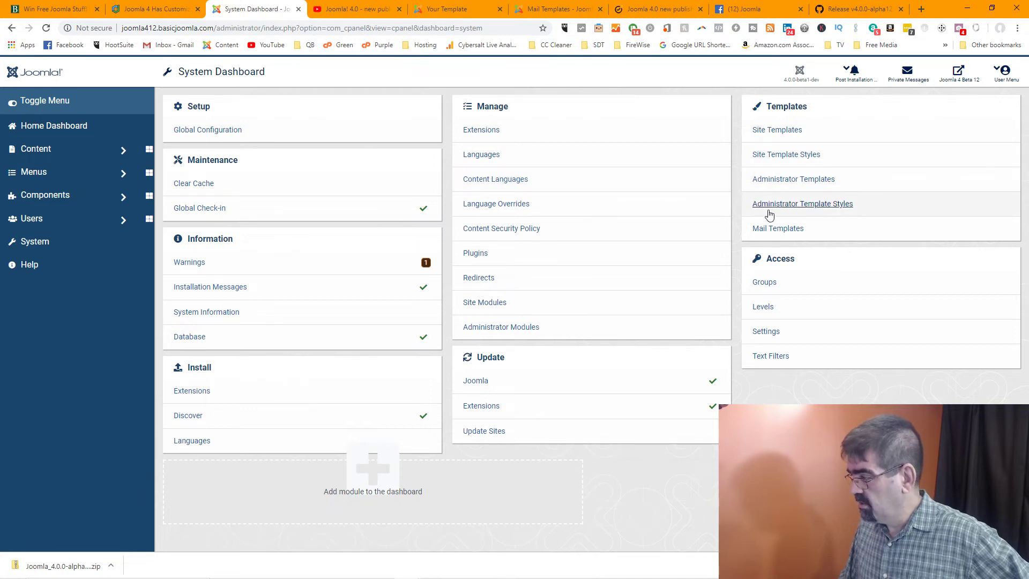
left_click(784, 155)
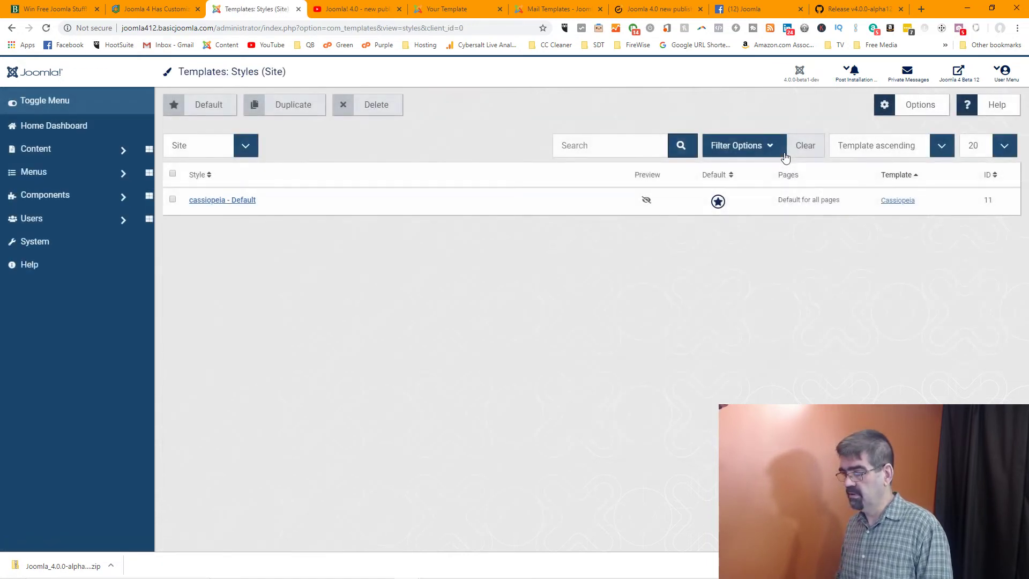
left_click(236, 201)
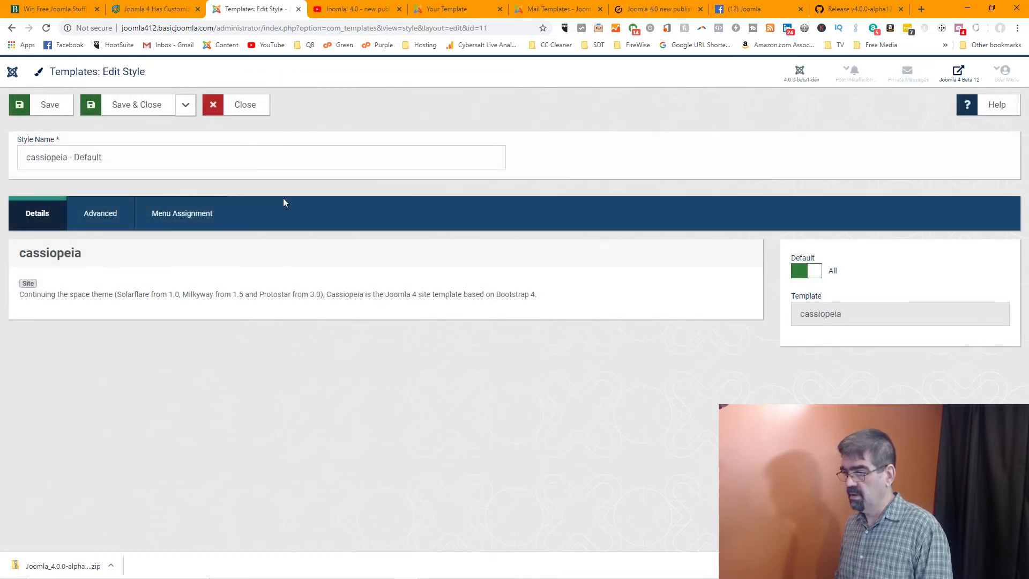
left_click(106, 222)
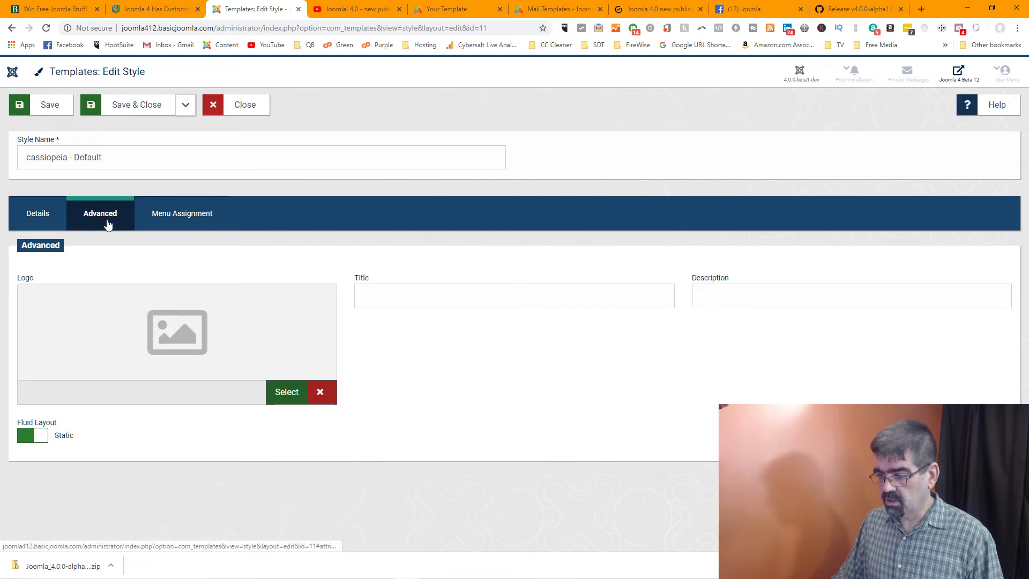
left_click(194, 224)
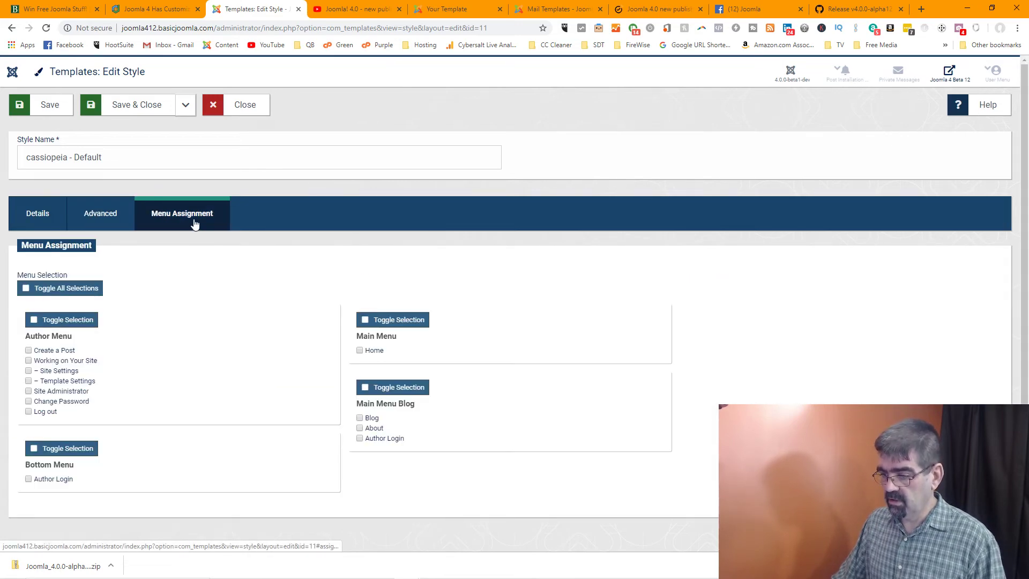
left_click(245, 106)
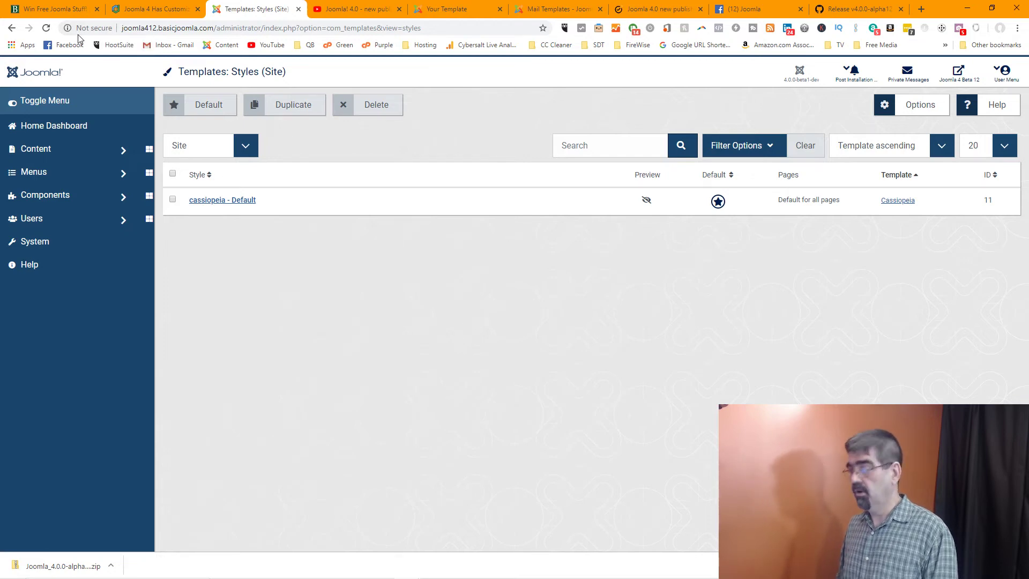
left_click(900, 201)
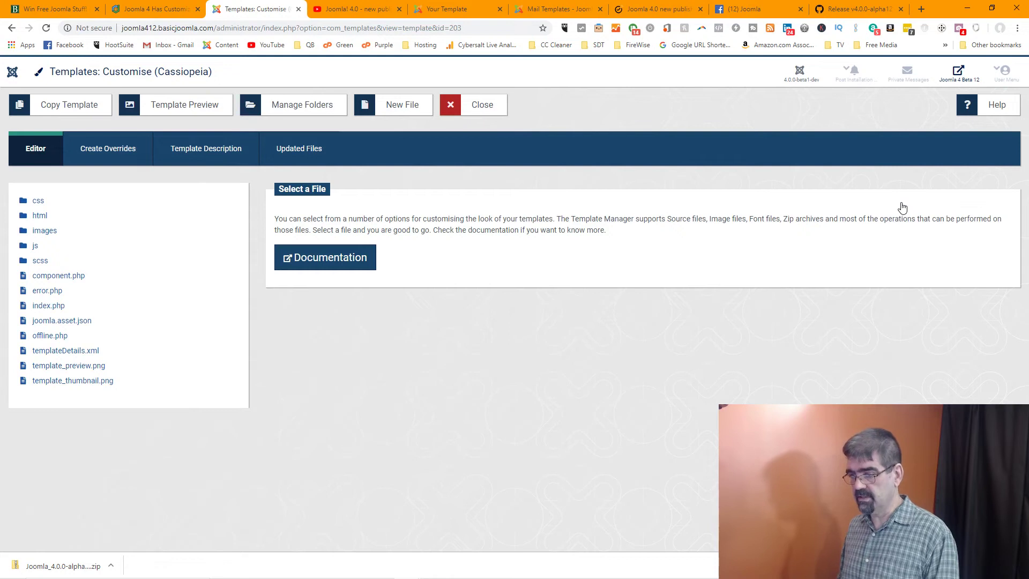
Browse the Cassiopeia customiser's Create Overrides, Template Description and Updated Files tabs, then close it
left_click(13, 28)
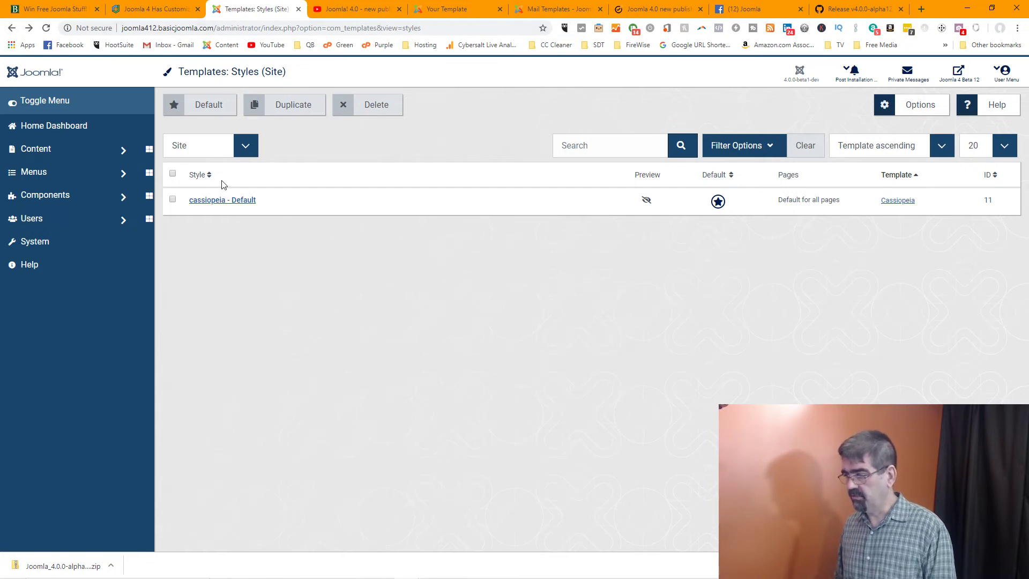
left_click(892, 202)
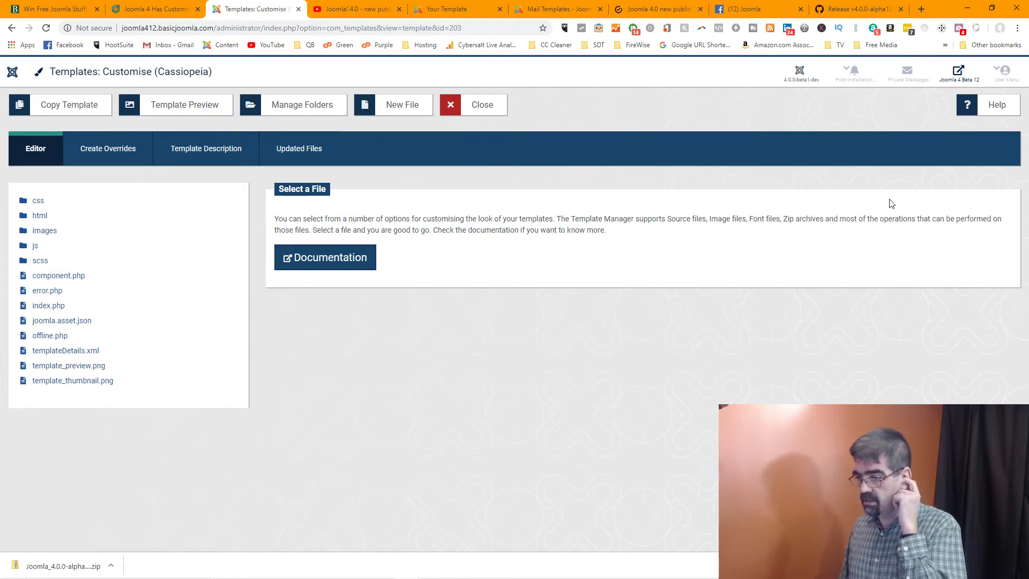
left_click(105, 152)
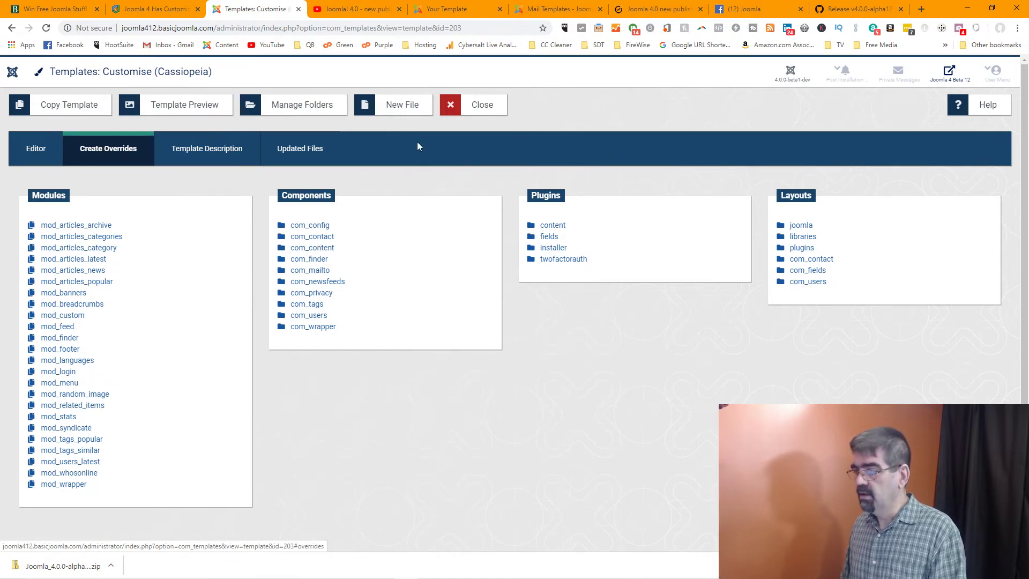
left_click(210, 164)
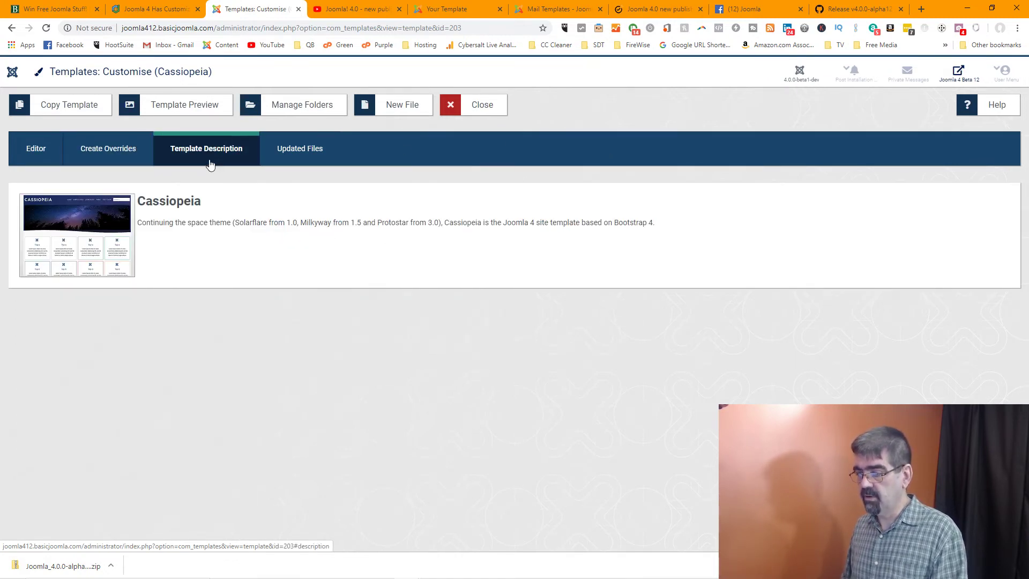
left_click(296, 158)
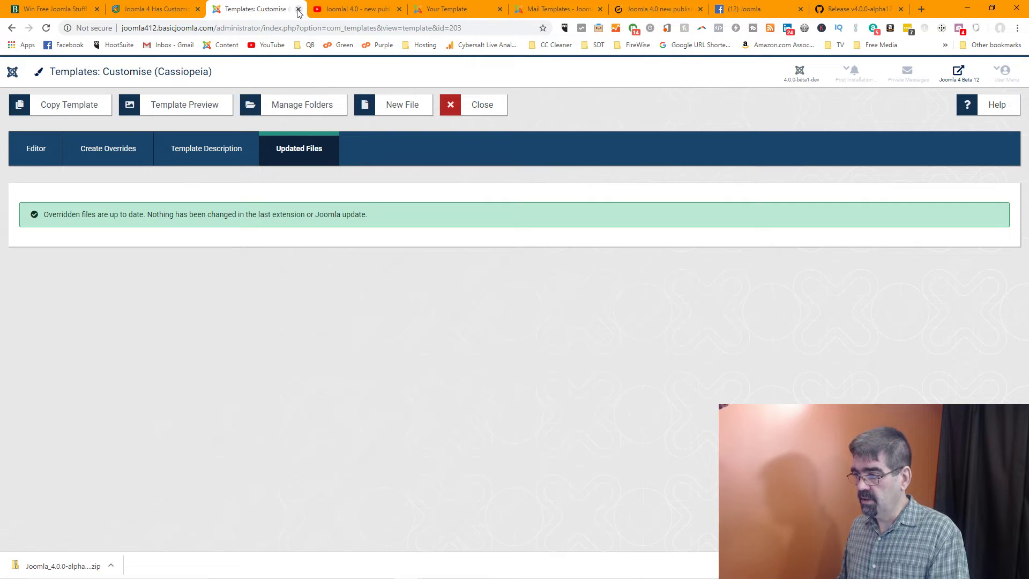
triple_click(12, 74)
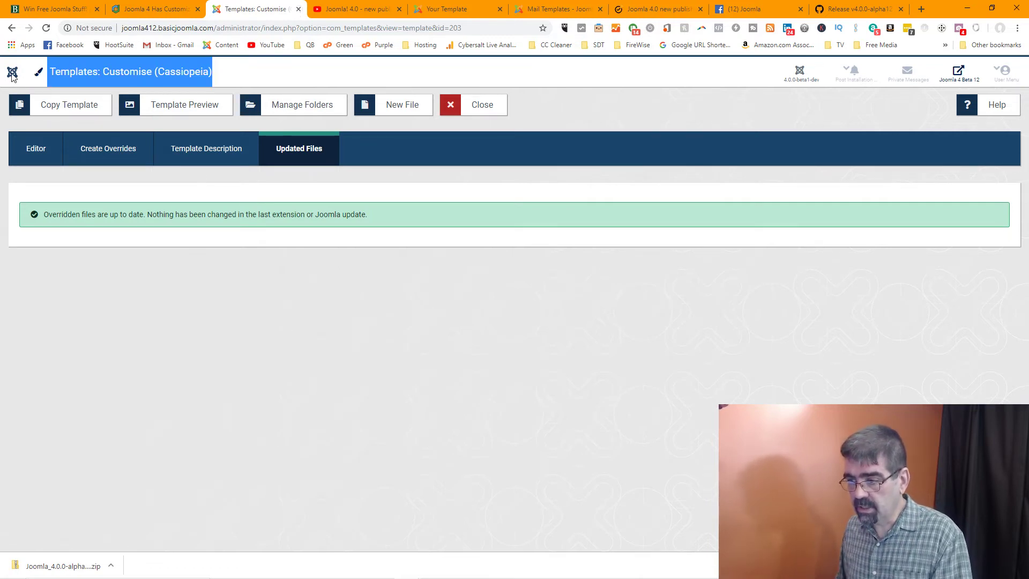
triple_click(13, 74)
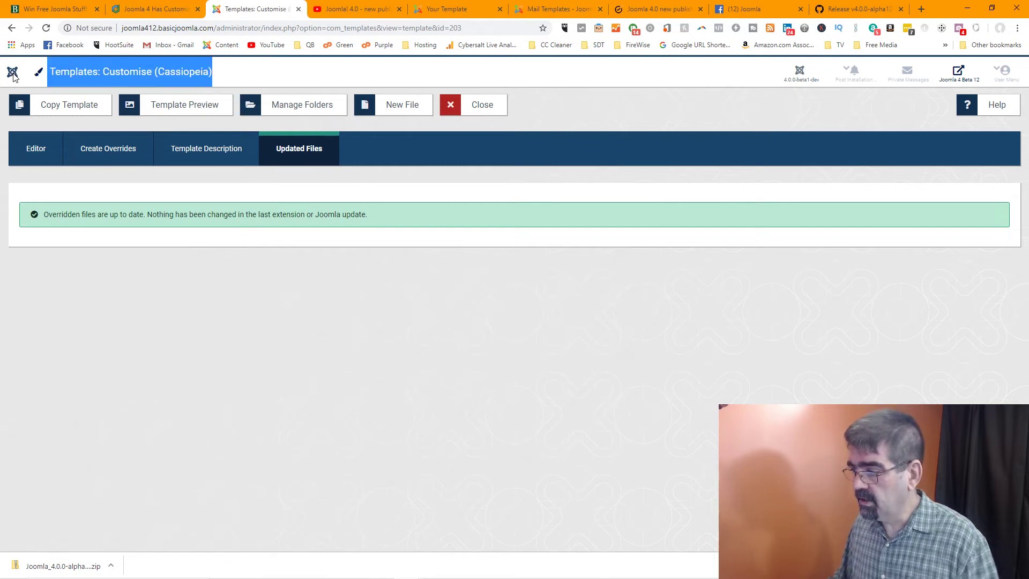
left_click(493, 110)
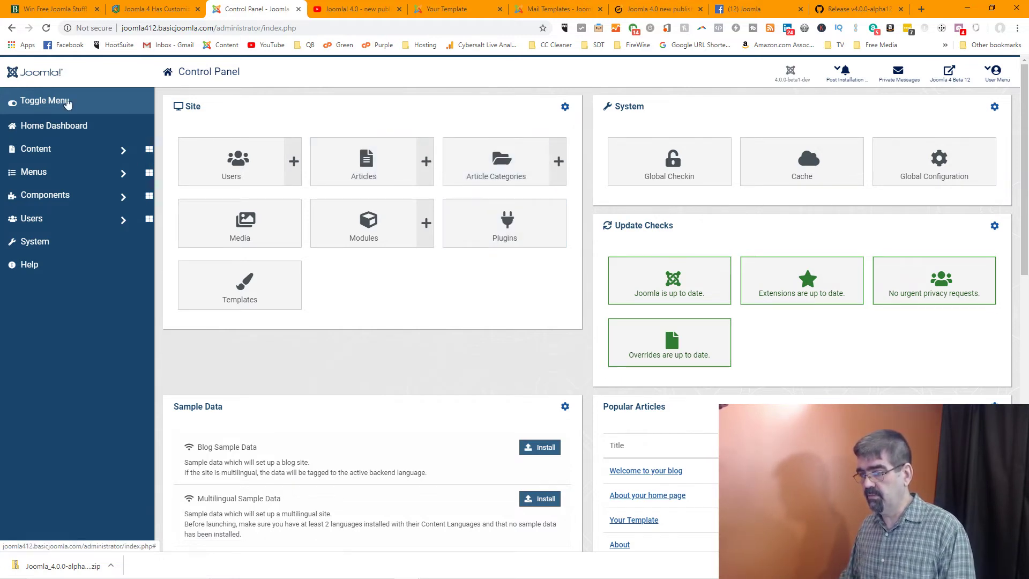
Check Update Joomla's Upload & Update and Live Update tabs, confirming 4.0.0-beta1-dev is latest
left_click(13, 106)
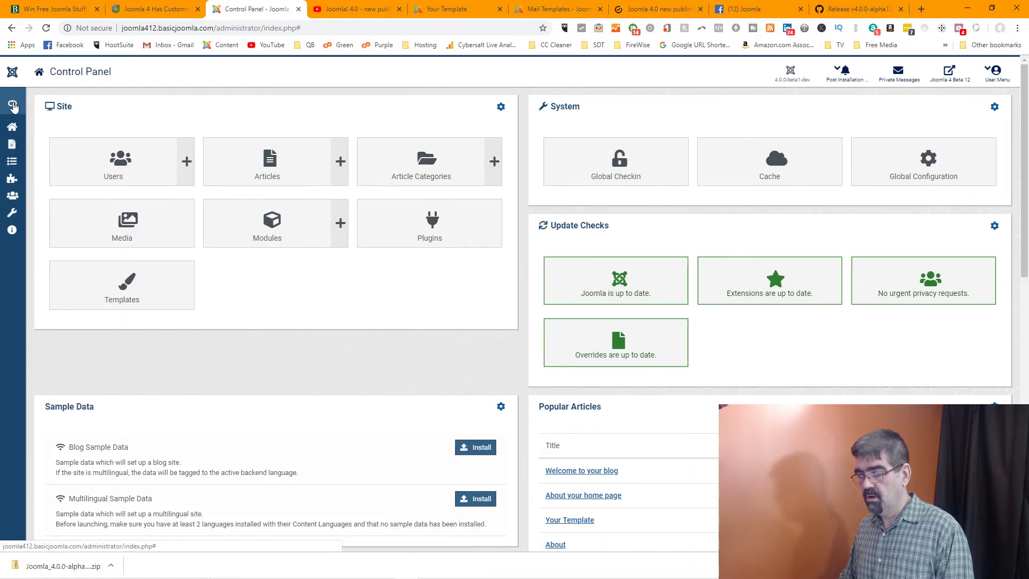
left_click(13, 106)
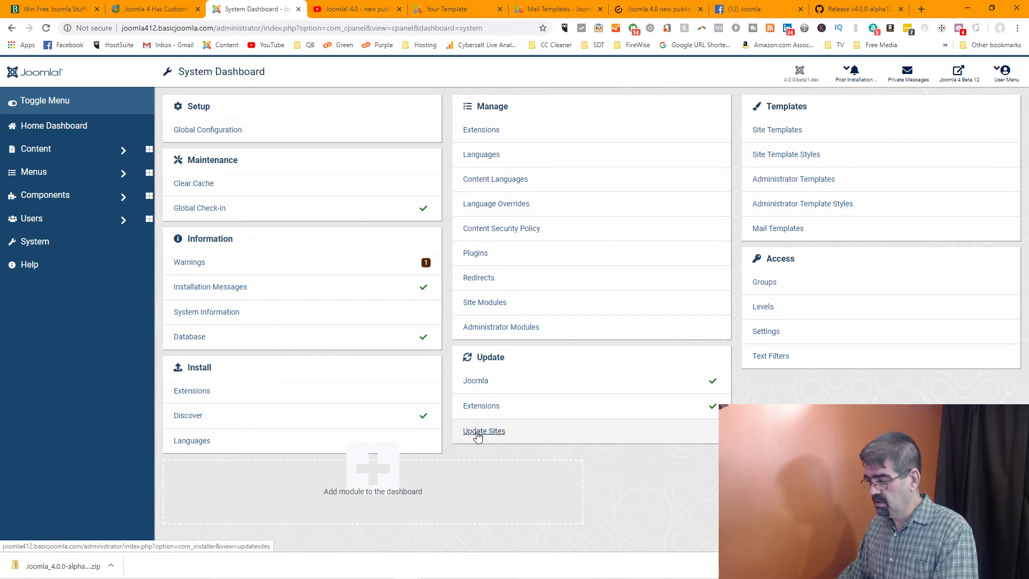
left_click(482, 382)
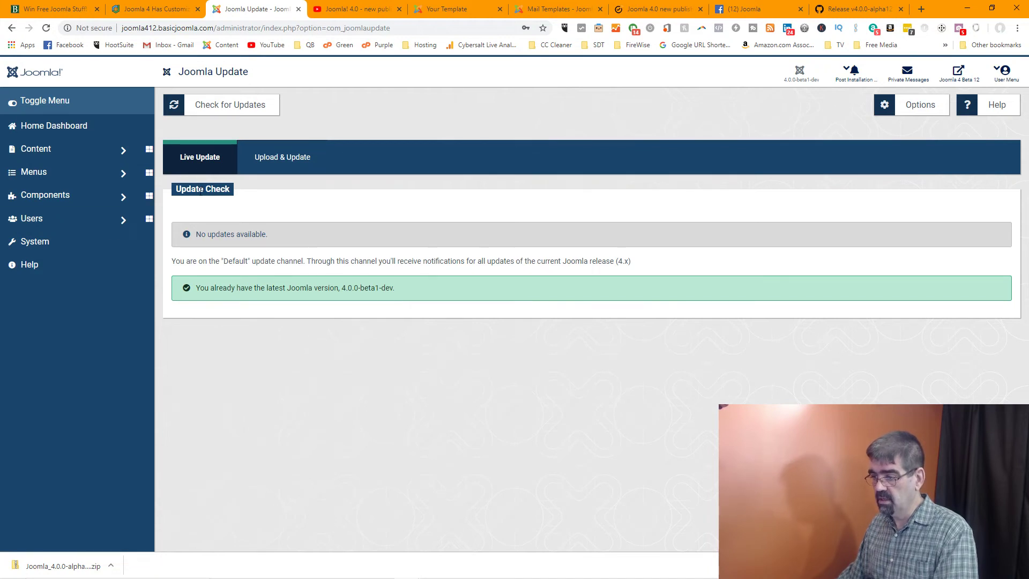
left_click(279, 165)
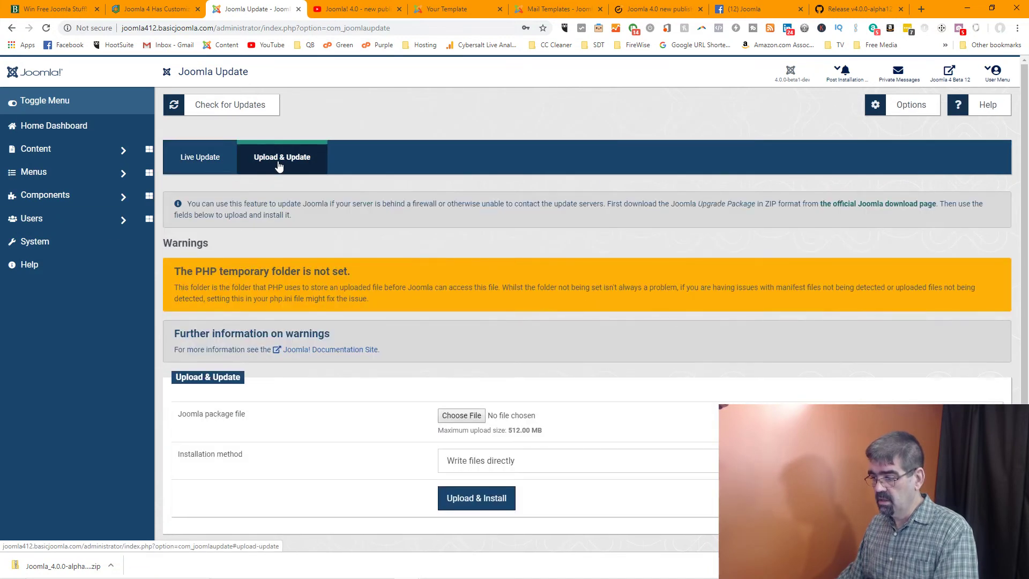
left_click(200, 165)
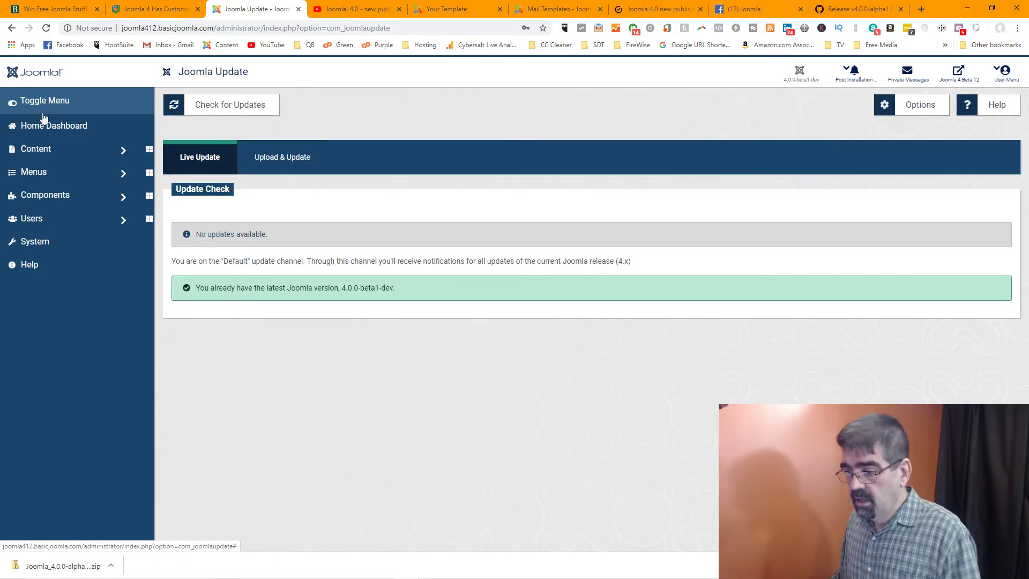
left_click(49, 243)
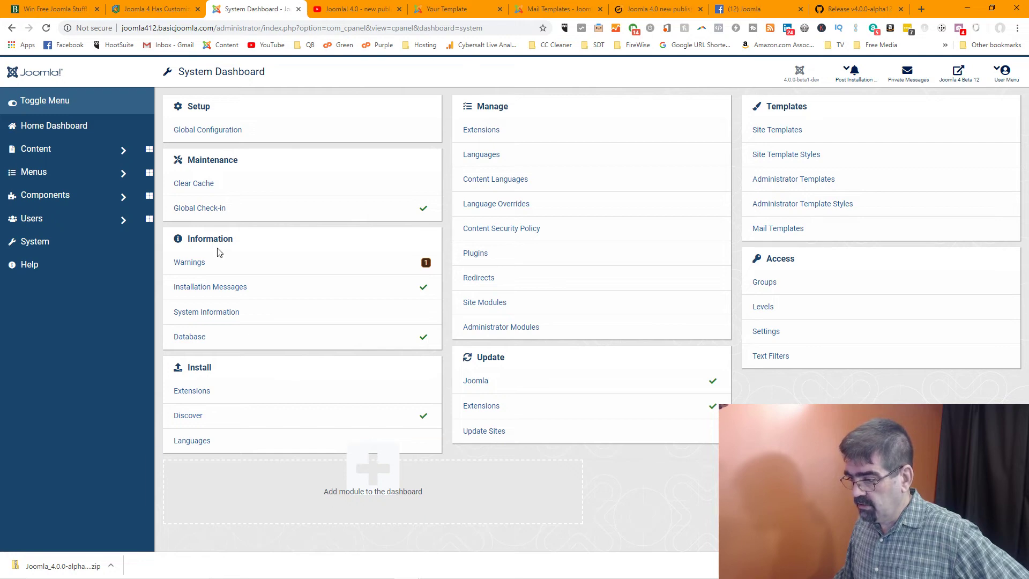
left_click(55, 125)
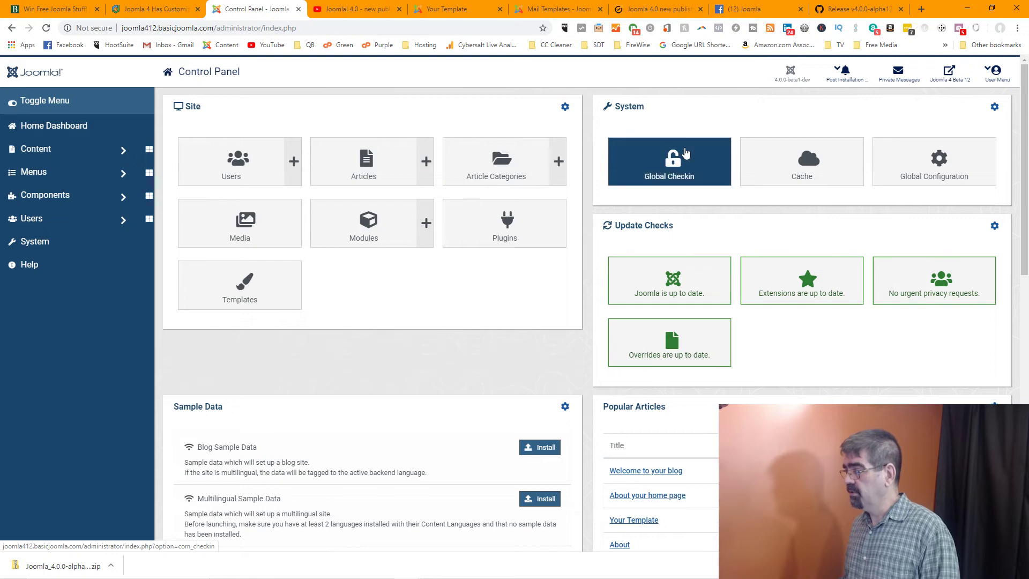
left_click(686, 153)
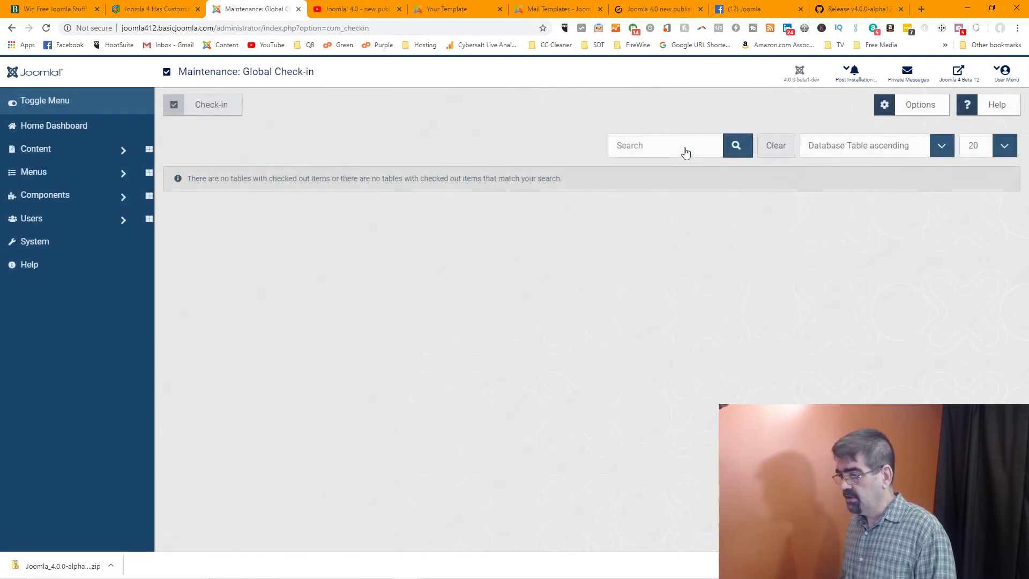
left_click(17, 70)
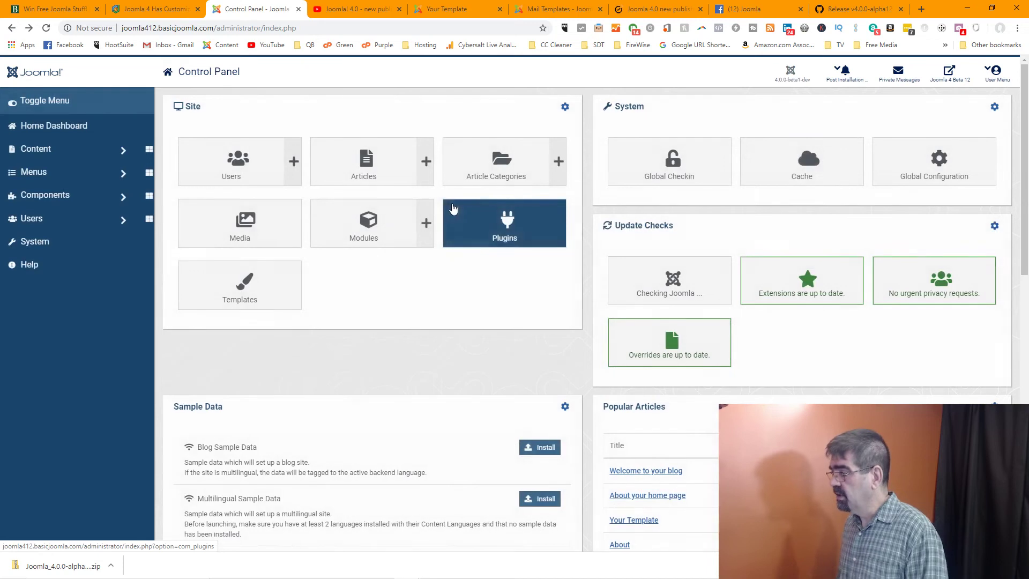
left_click(830, 157)
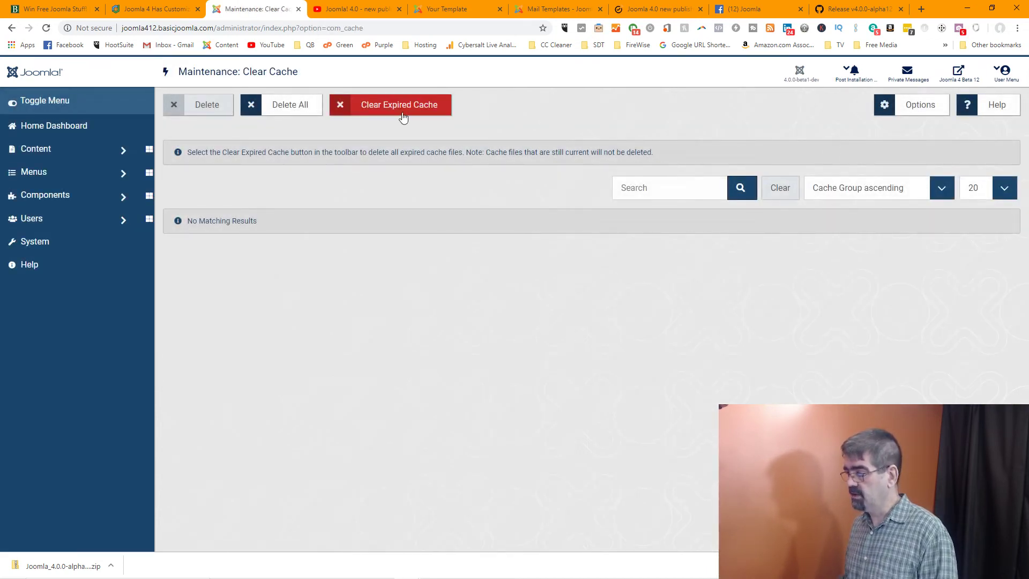
left_click(11, 28)
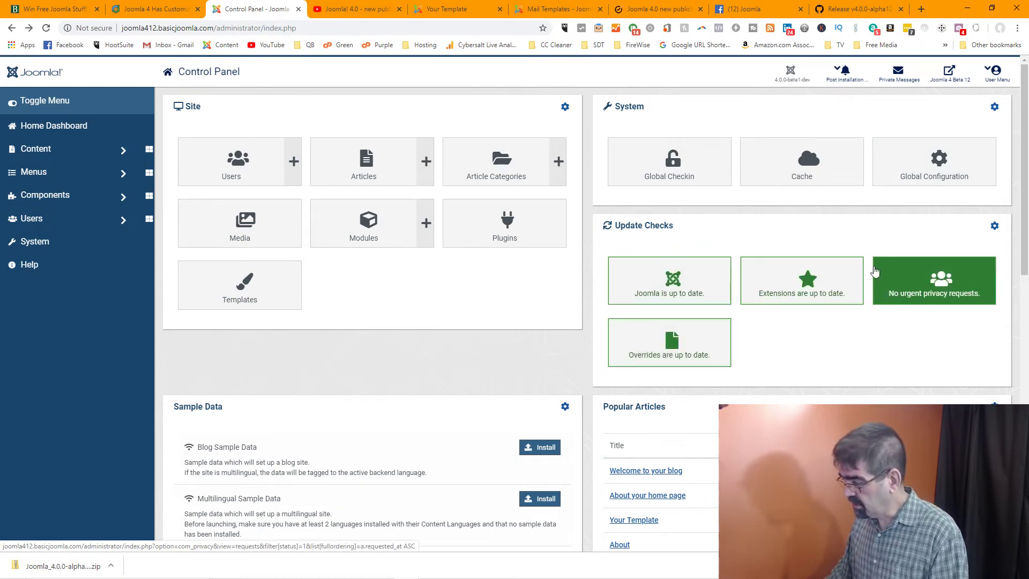
scroll(869, 260, "down", 2)
scroll(872, 262, "down", 1)
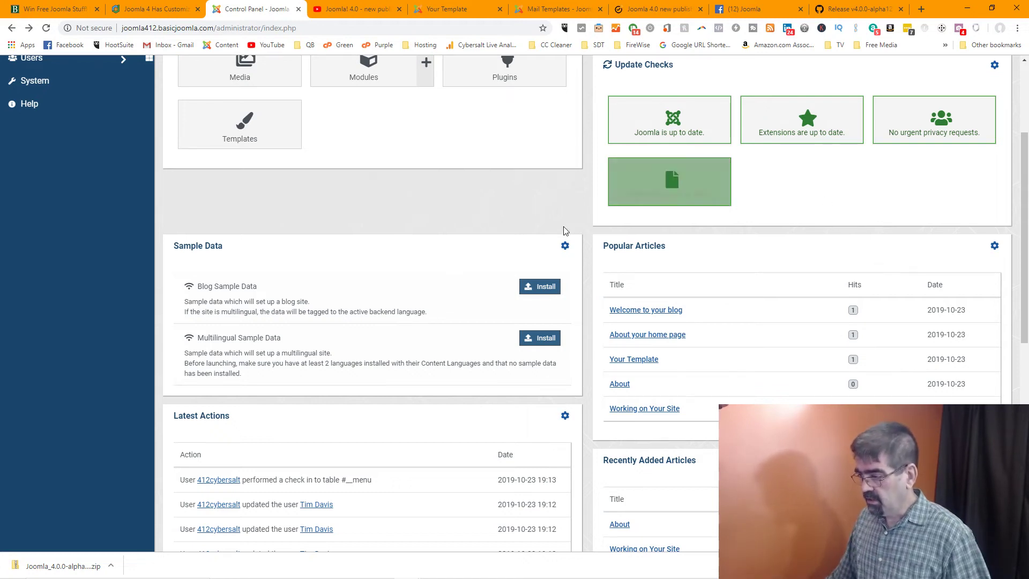
left_click(565, 246)
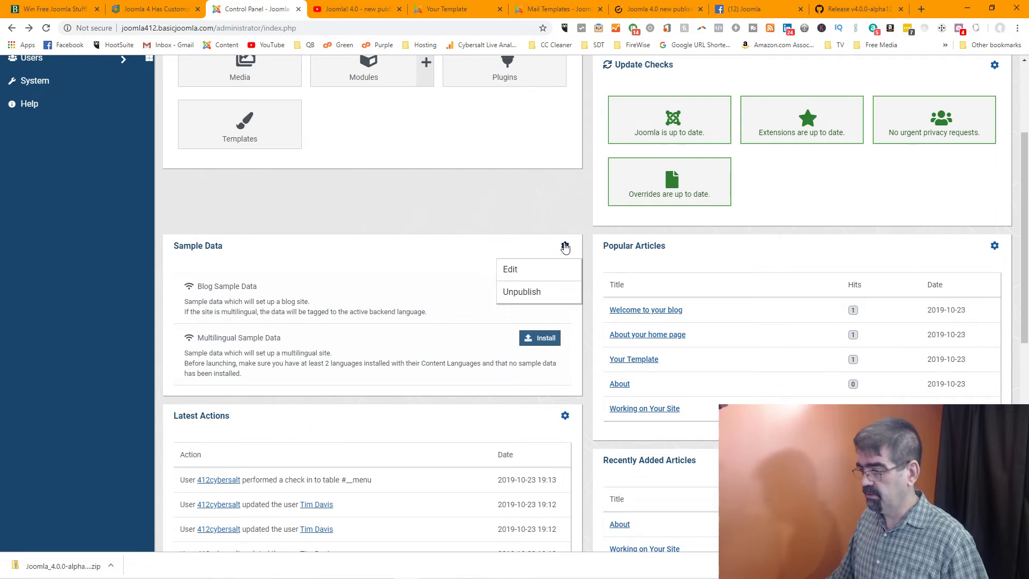
left_click(511, 204)
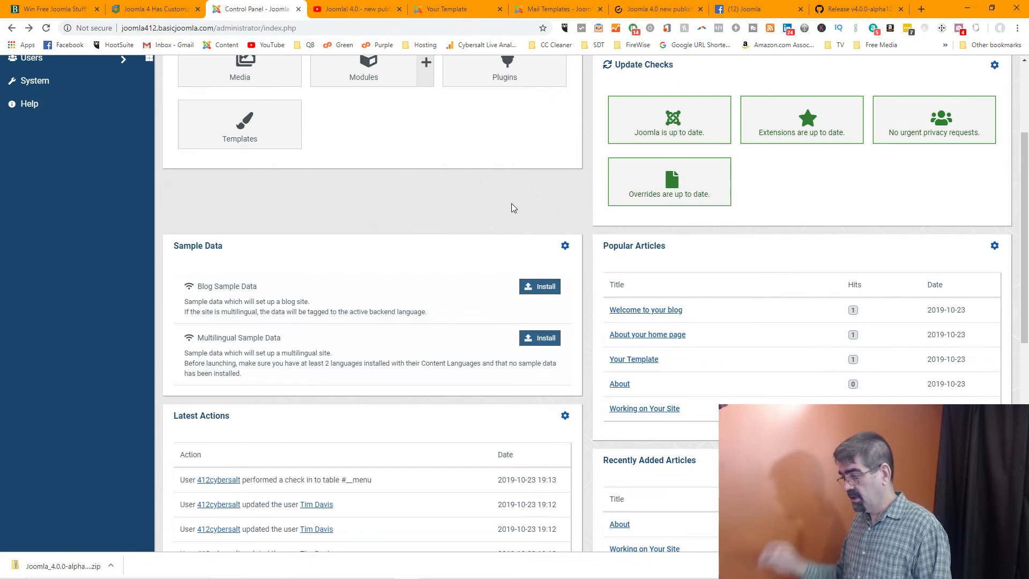
left_click_drag(384, 248, 346, 208)
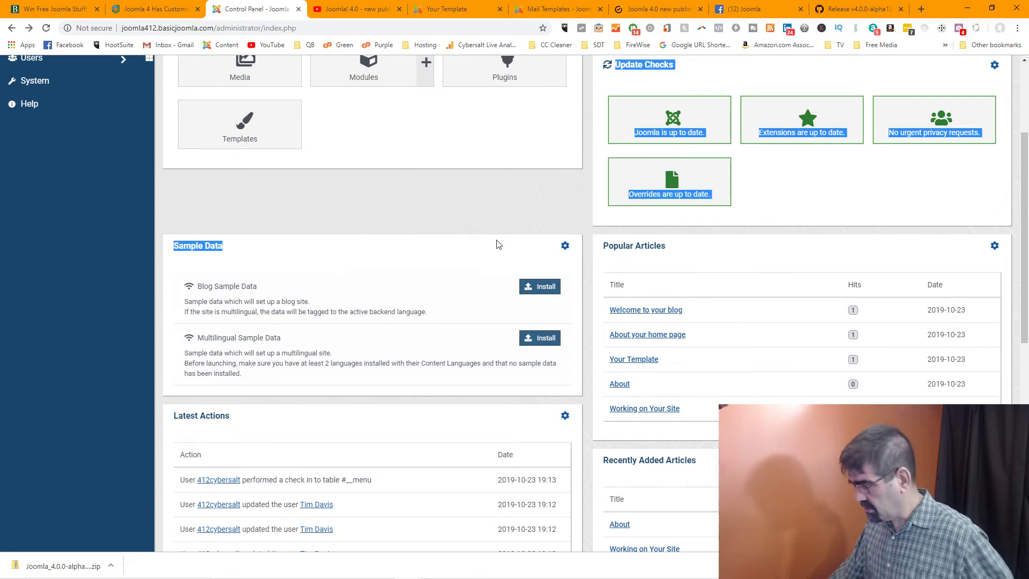
scroll(750, 255, "down", 5)
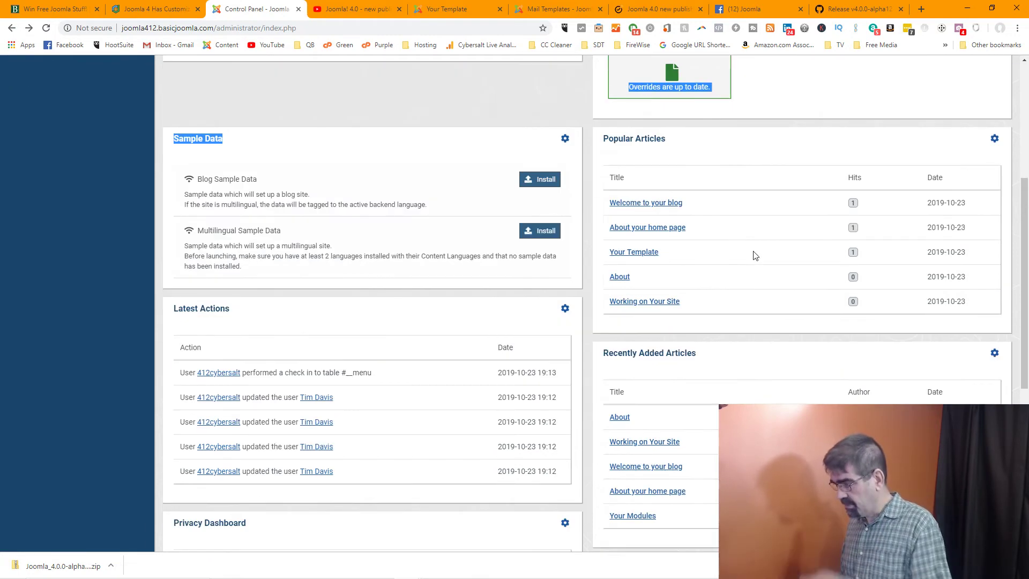
scroll(314, 224, "down", 3)
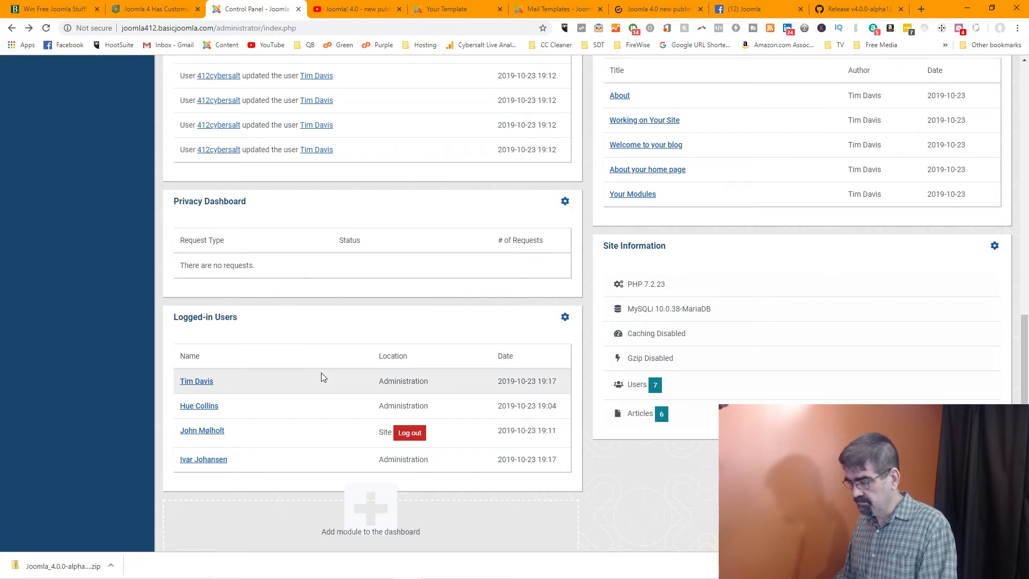
scroll(320, 315, "up", 11)
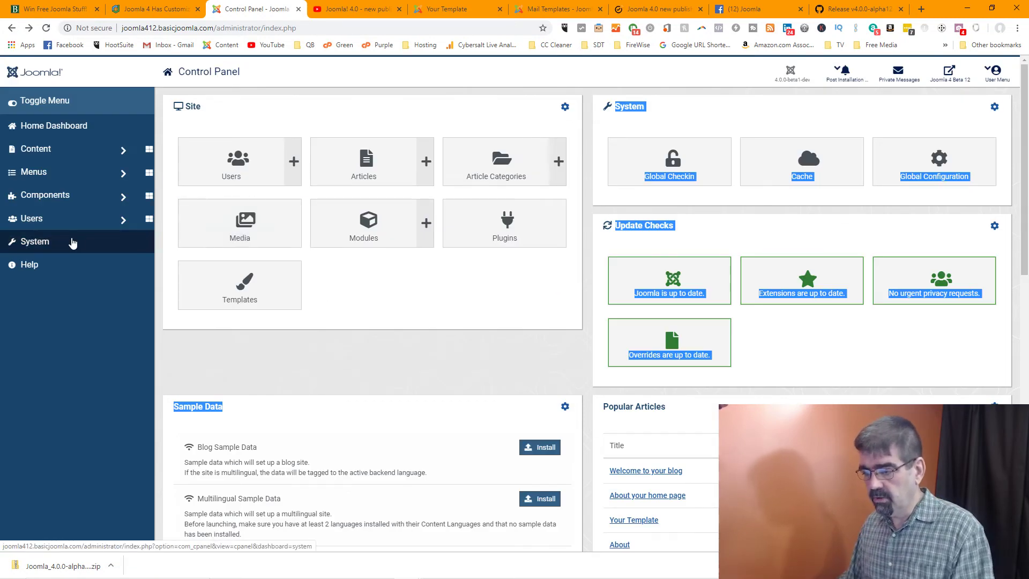
Browse the Atum administrator template's files from Administrator Templates, then go back twice
left_click(73, 243)
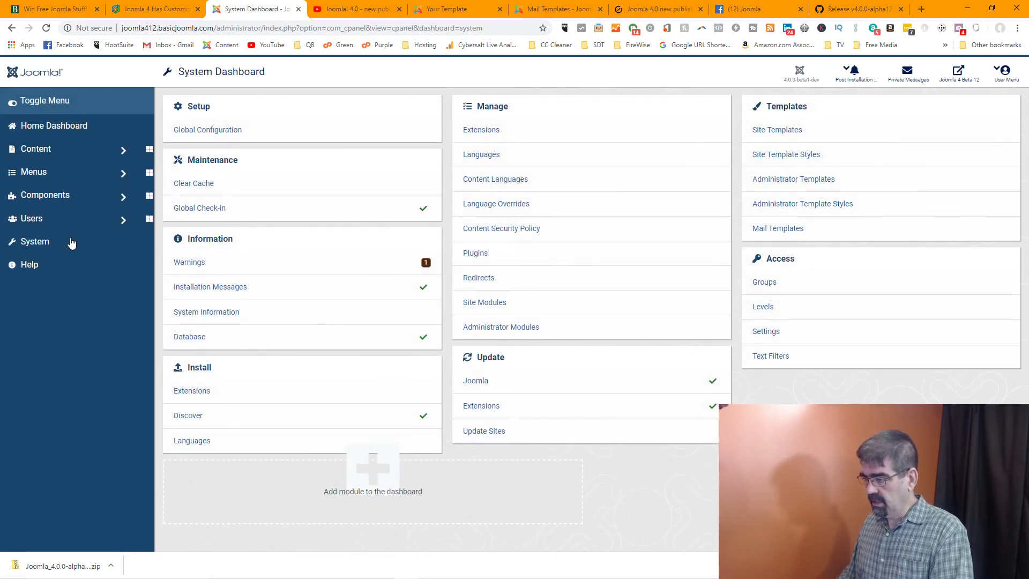
left_click(800, 185)
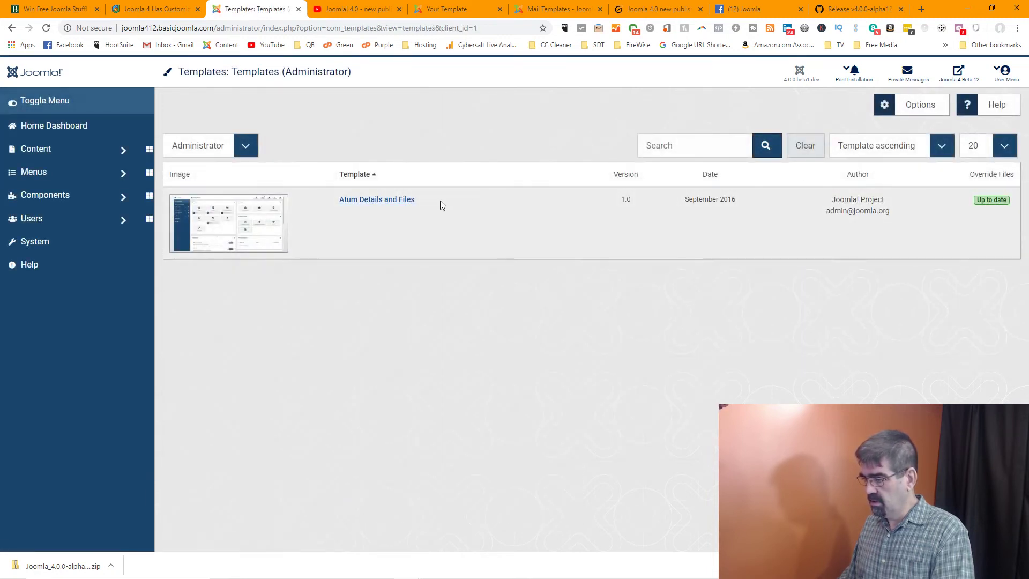
left_click(397, 202)
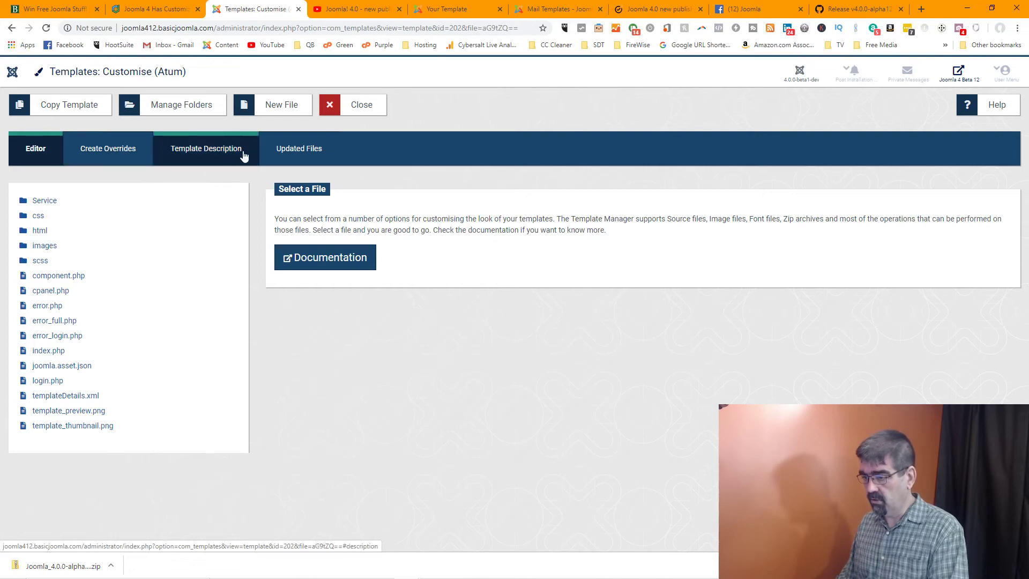
left_click(11, 29)
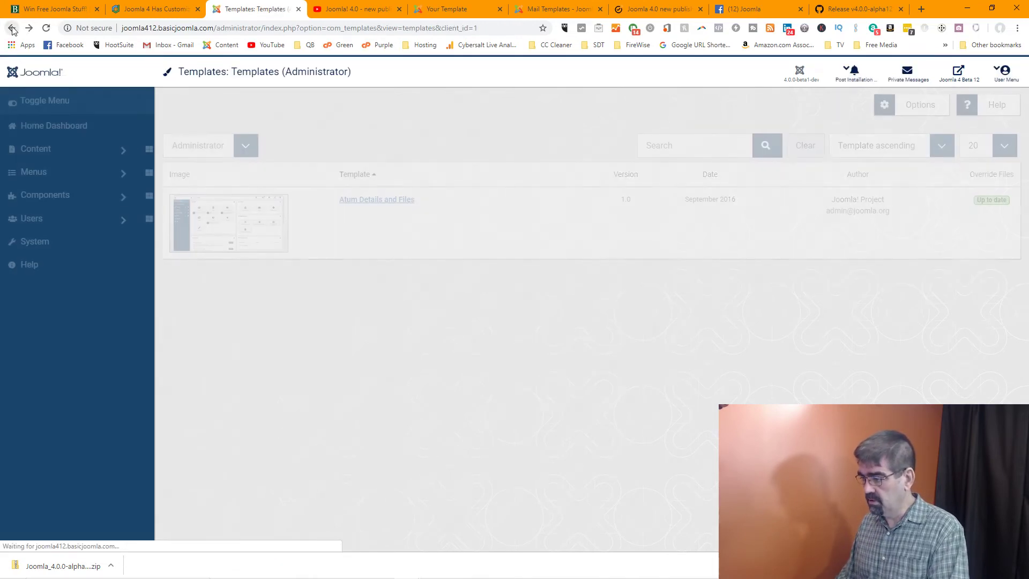
left_click(12, 28)
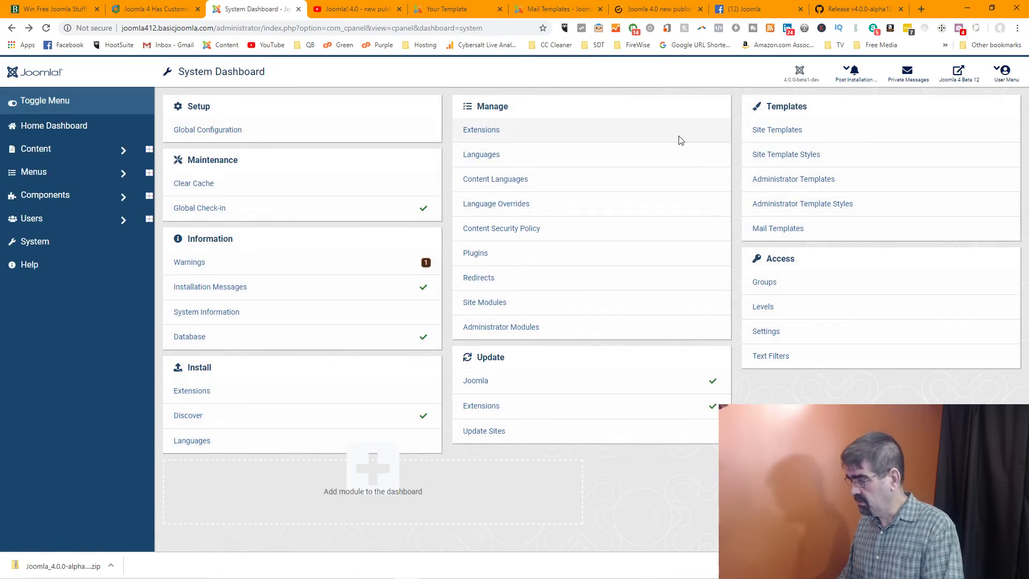
Review the atum - Default style's Colour Settings and Image Settings tabs, then close it unchanged
left_click(852, 204)
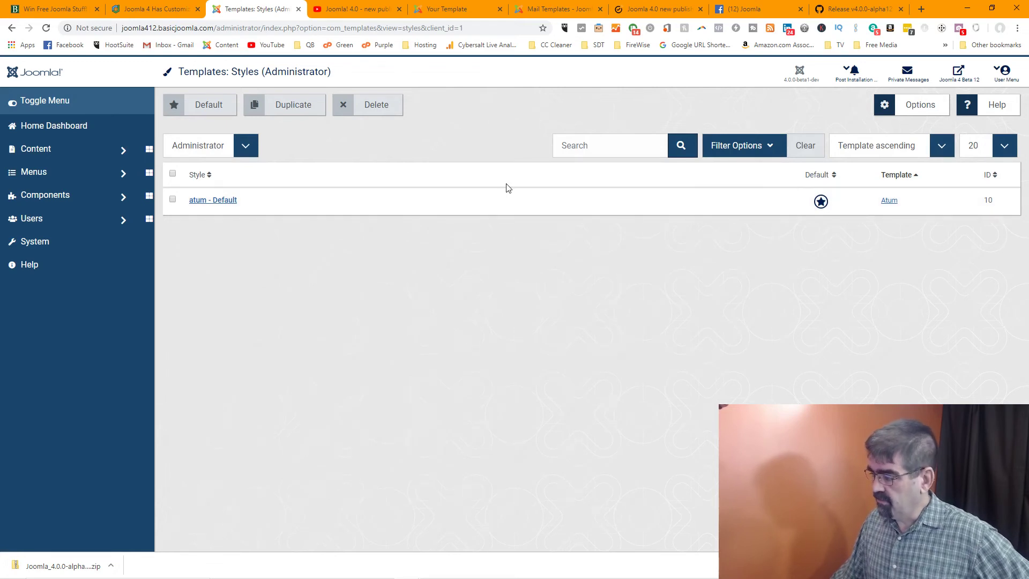
left_click(224, 206)
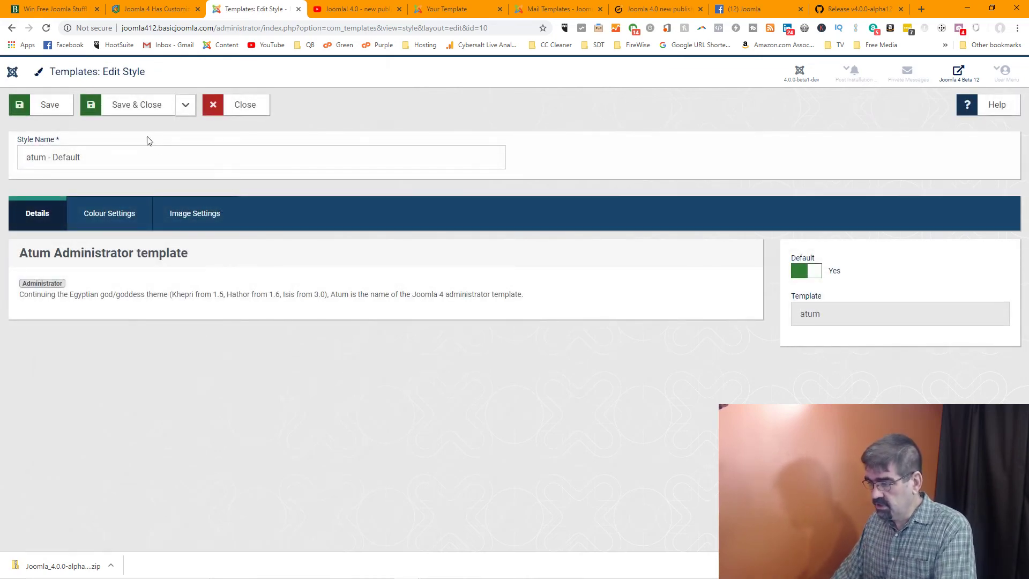
left_click(102, 222)
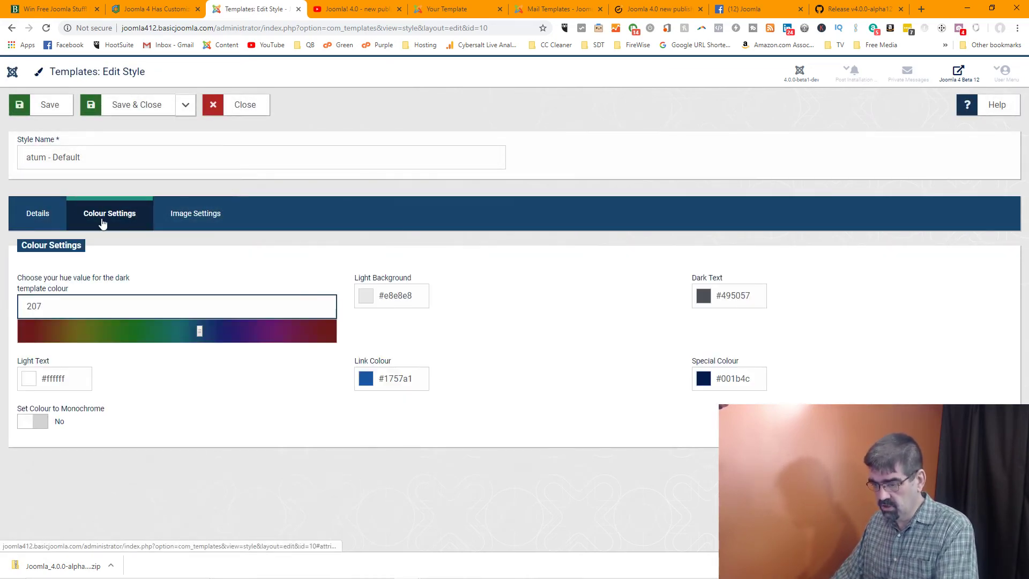
left_click(202, 216)
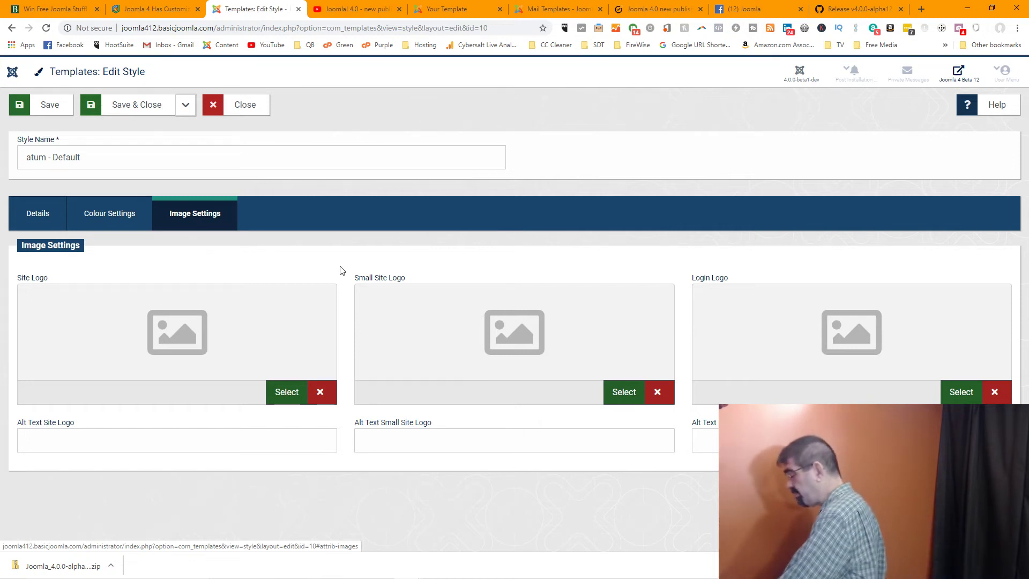
left_click(250, 105)
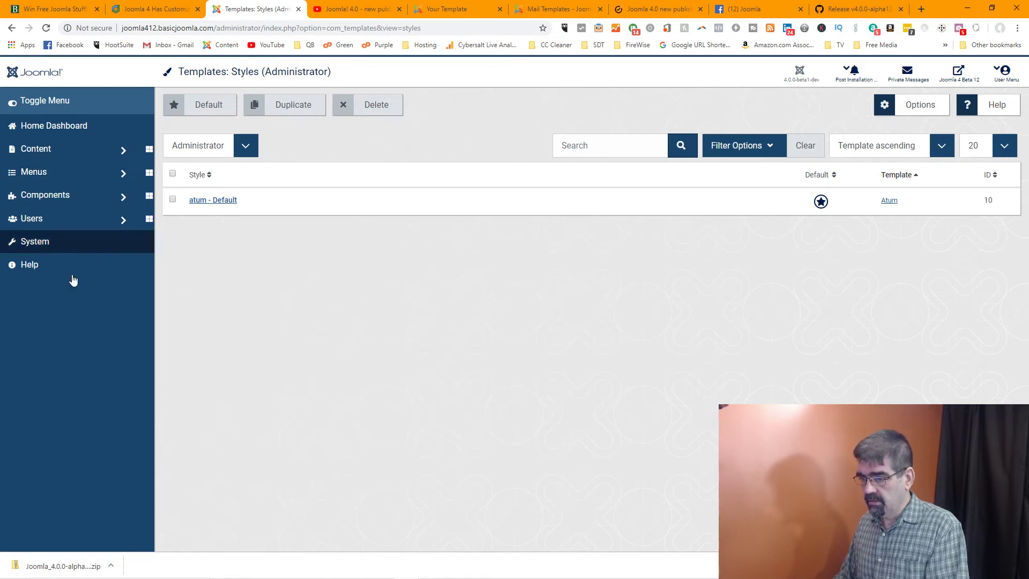
Open the Site Modules list from the System Dashboard twice, going back each time
left_click(34, 242)
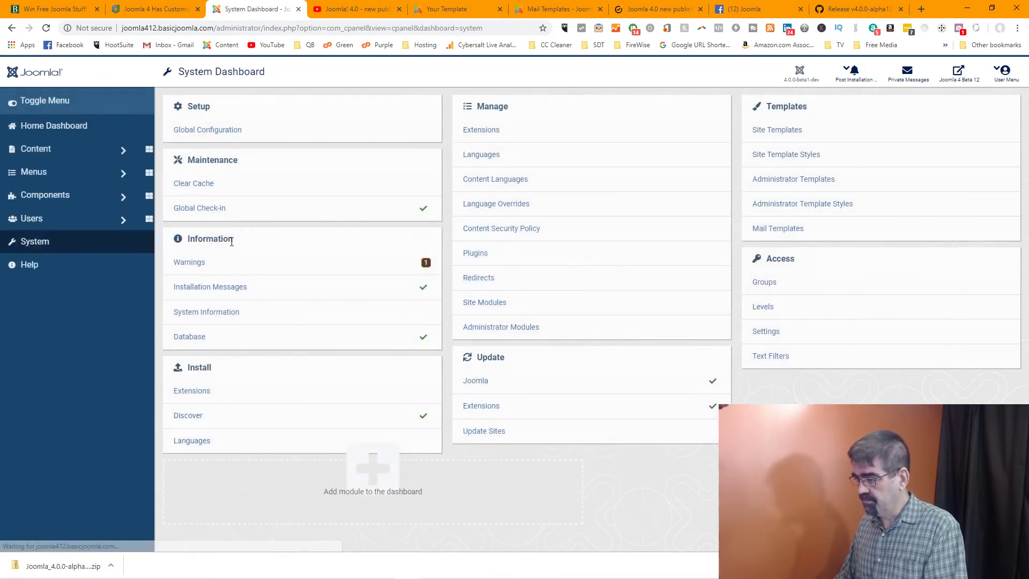
left_click(502, 306)
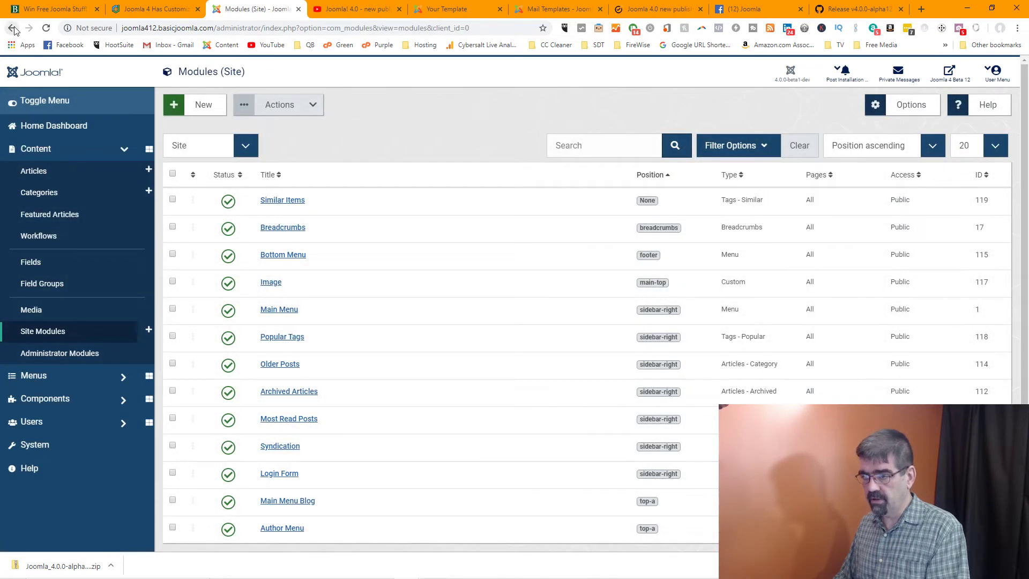
left_click(11, 28)
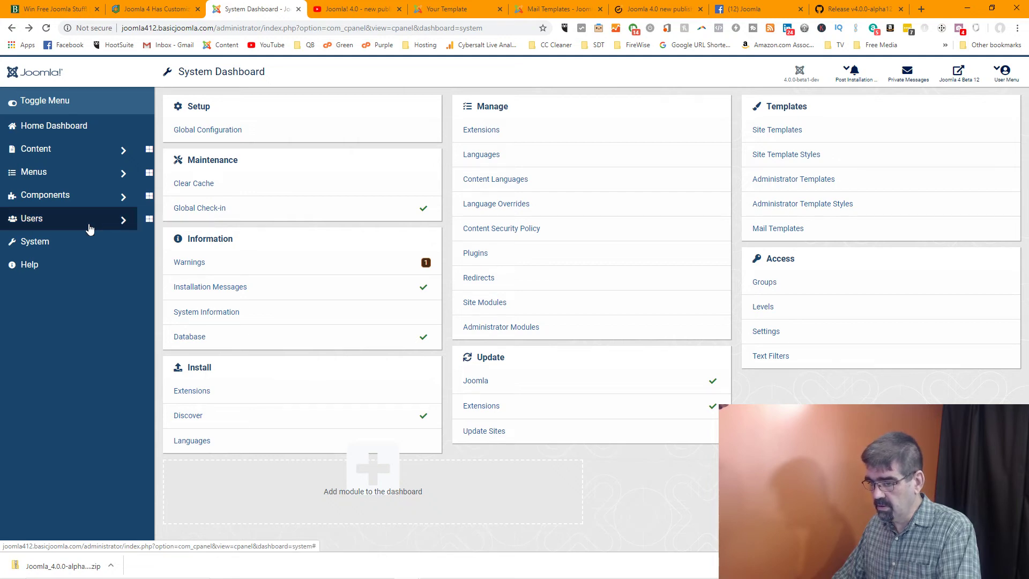
left_click(67, 242)
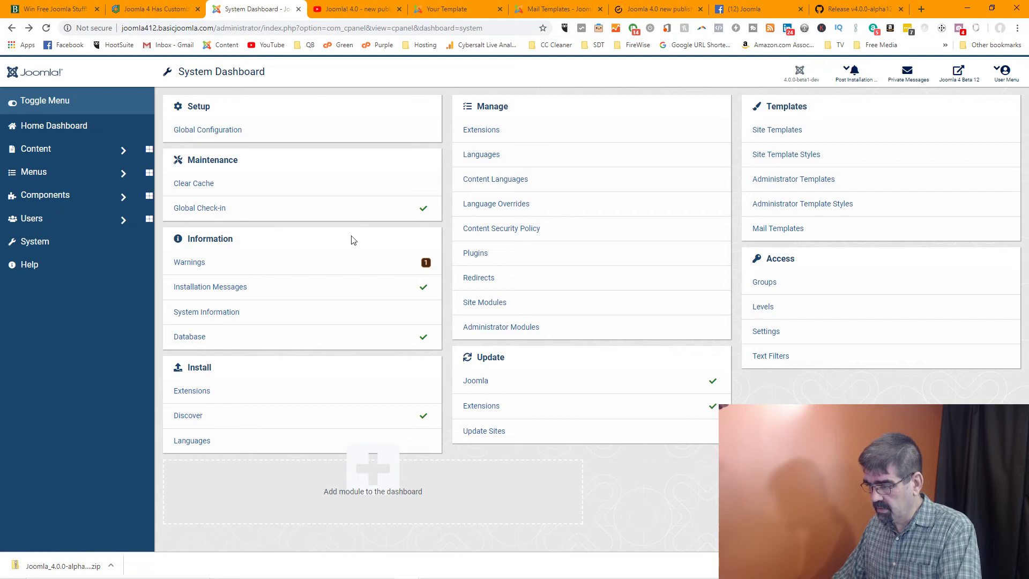
left_click(490, 305)
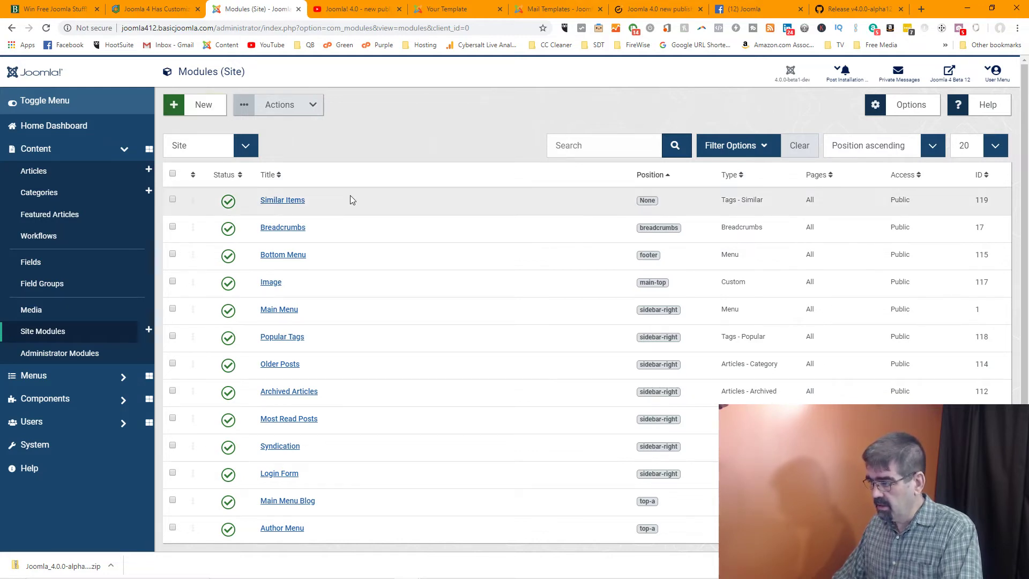
left_click(17, 27)
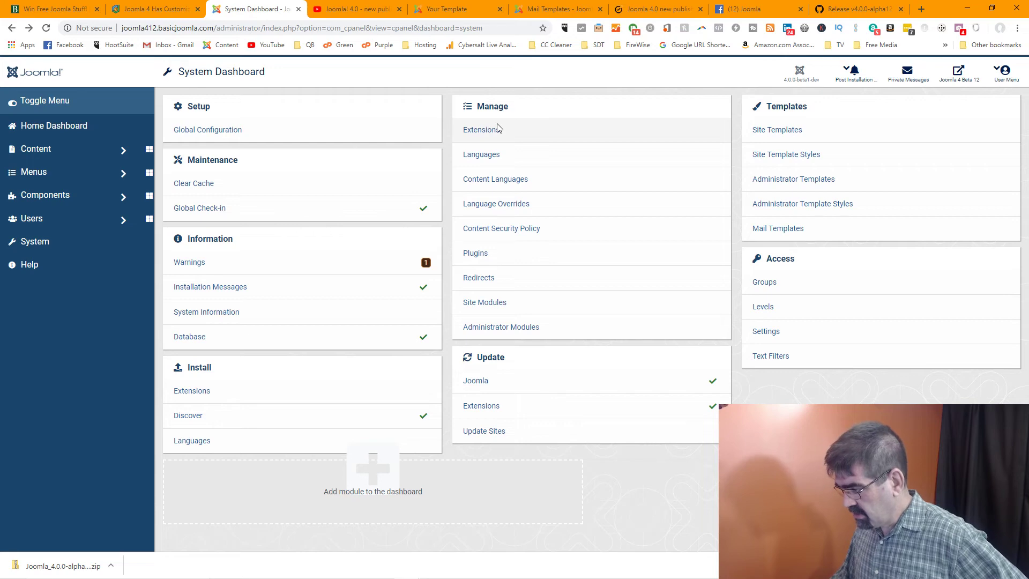
Open the modules list, sort it by ordering and filter it to Site modules
left_click(502, 332)
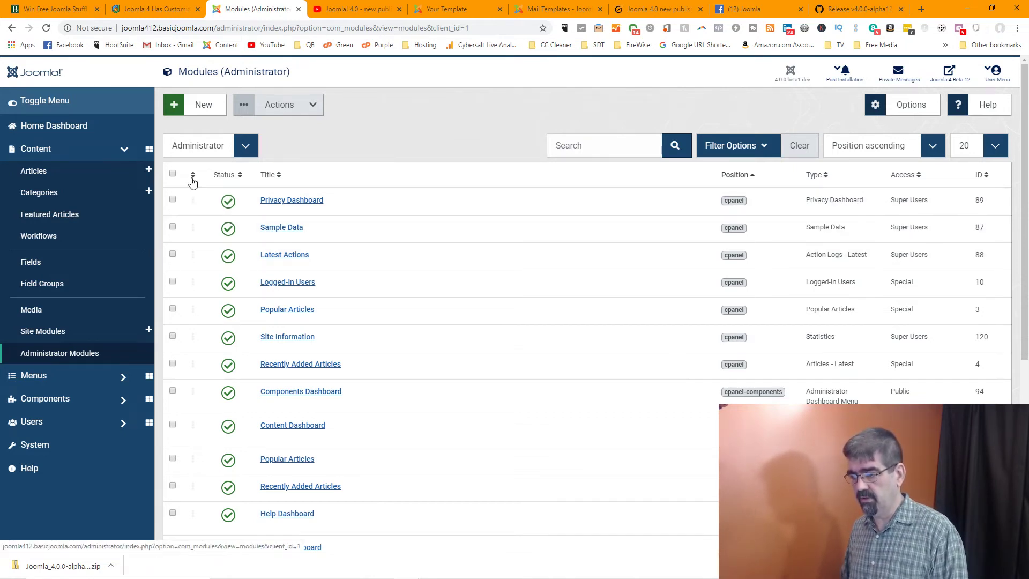
left_click(193, 175)
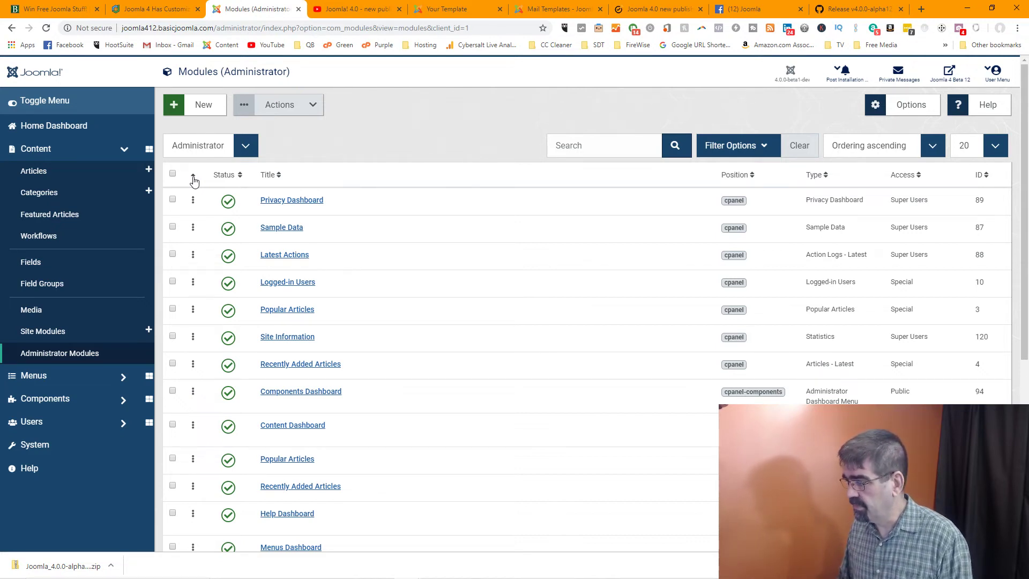
left_click(245, 145)
left_click(240, 162)
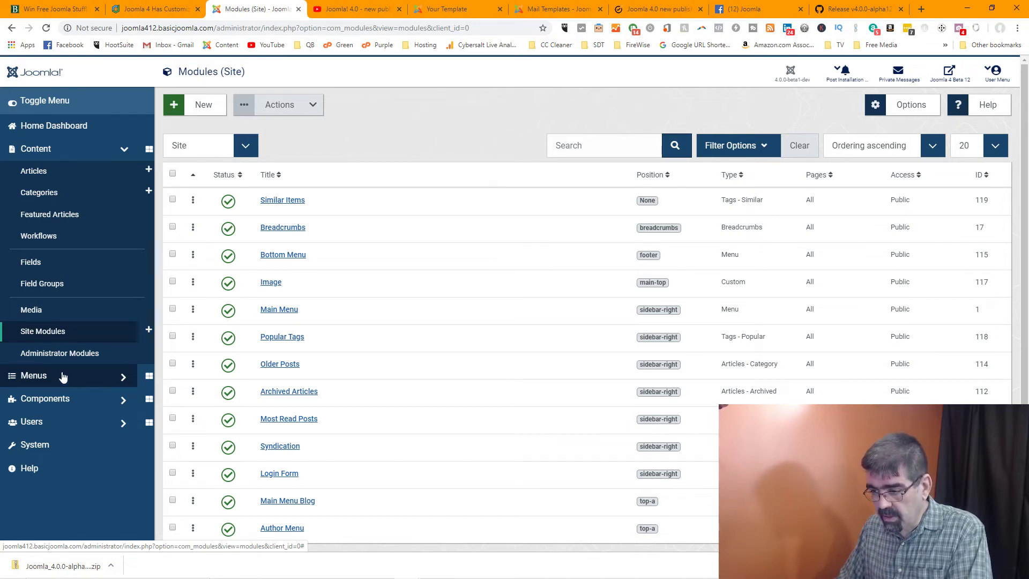
left_click(43, 331)
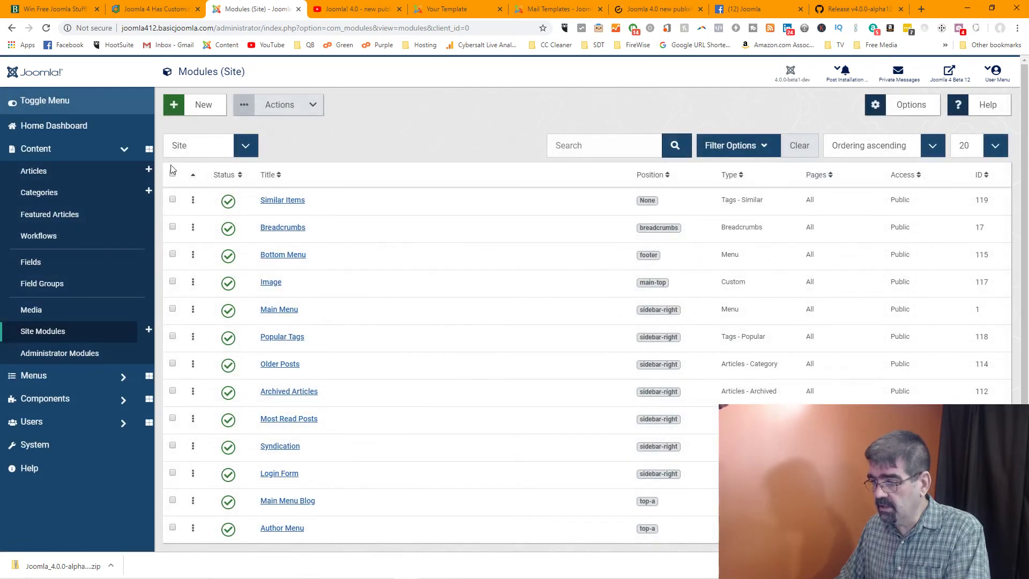
Switch the filter to Administrator modules and scroll through the list
left_click(250, 146)
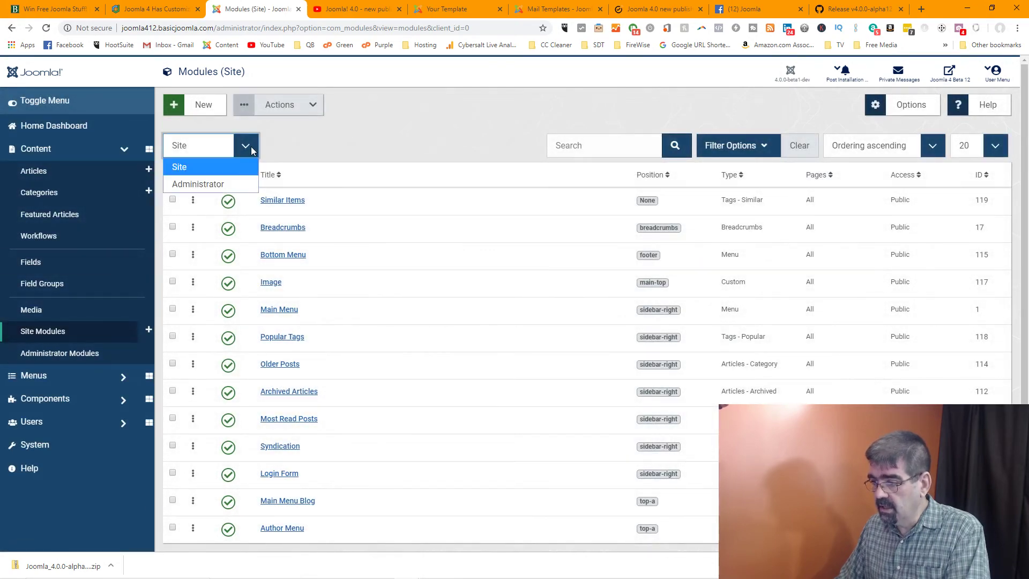
left_click(229, 182)
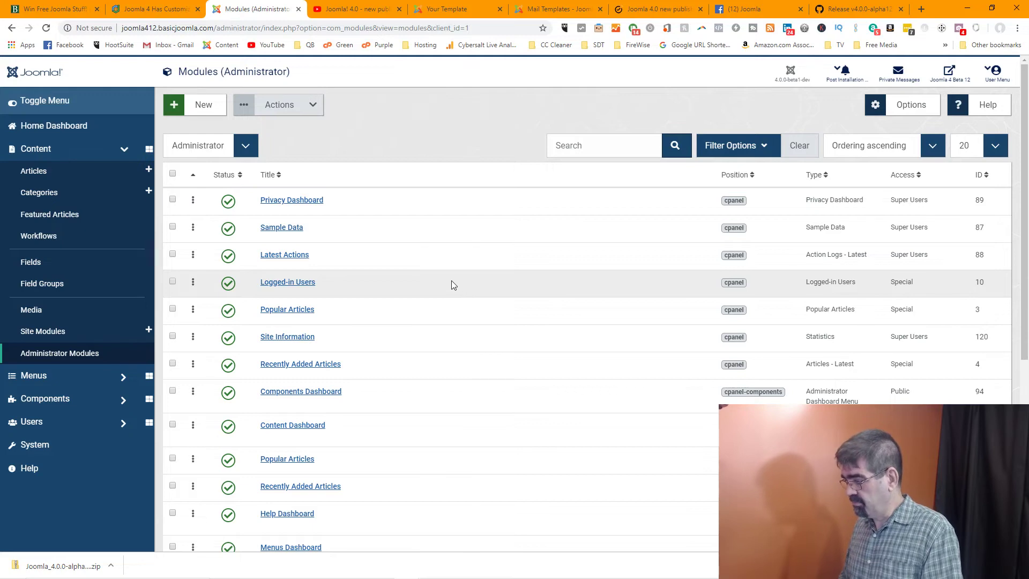
scroll(451, 284, "down", 3)
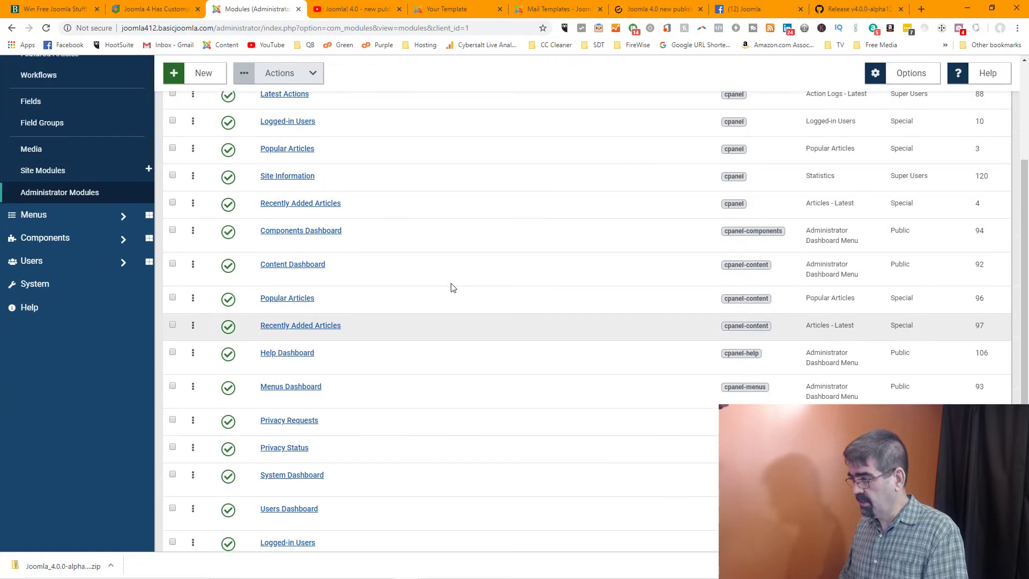
scroll(451, 288, "up", 2)
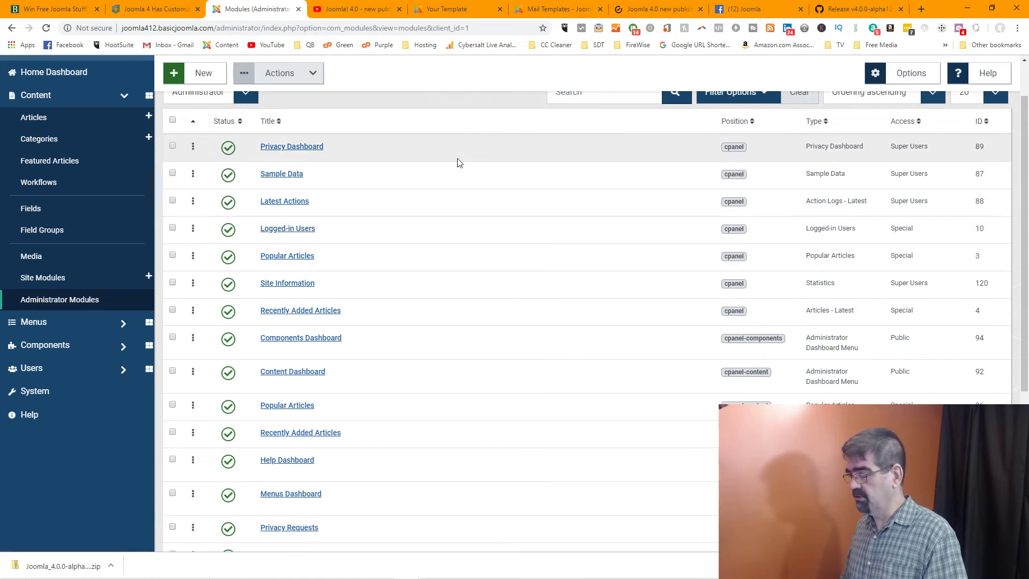
scroll(464, 244, "down", 5)
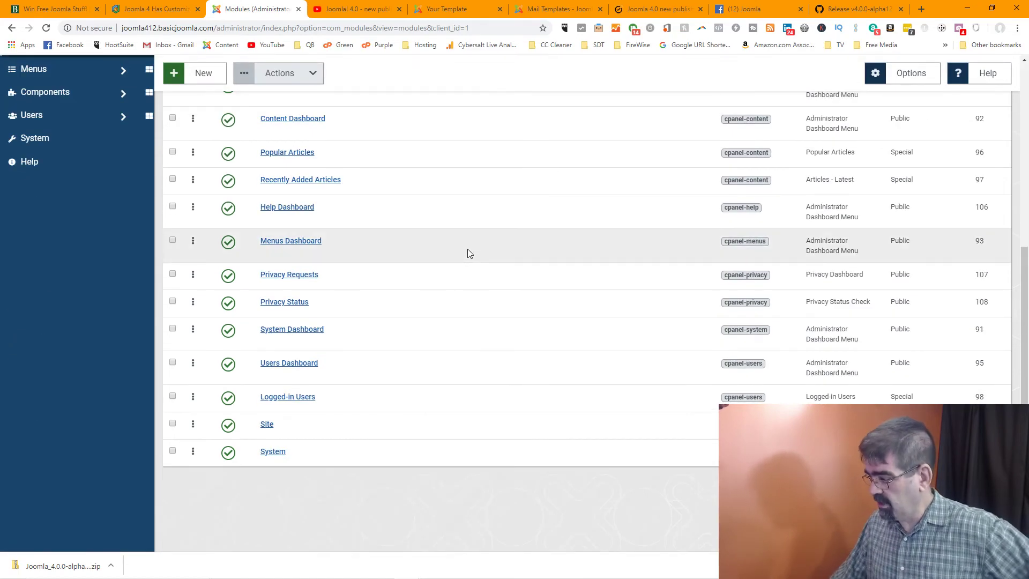
scroll(467, 248, "up", 6)
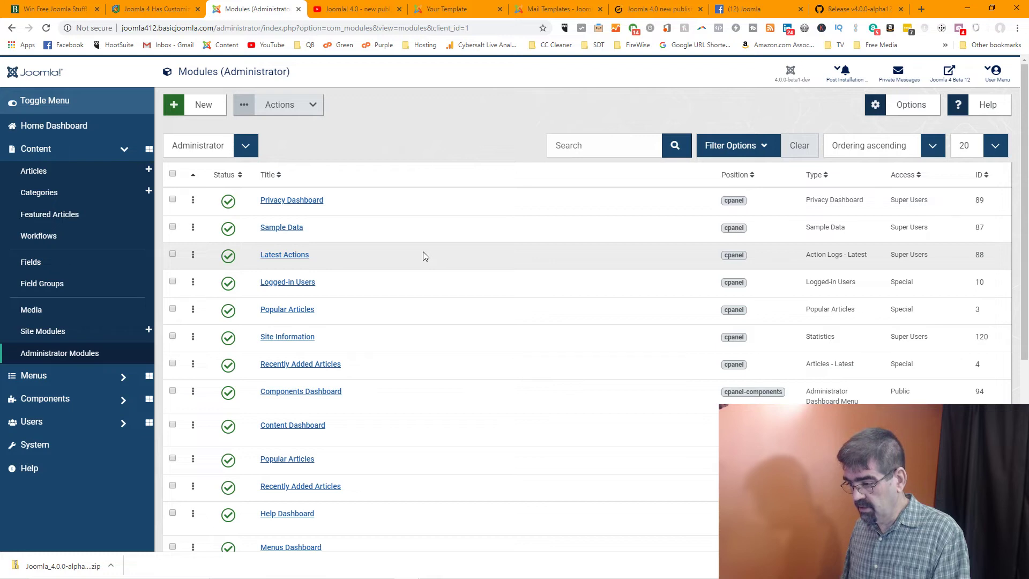
left_click(297, 287)
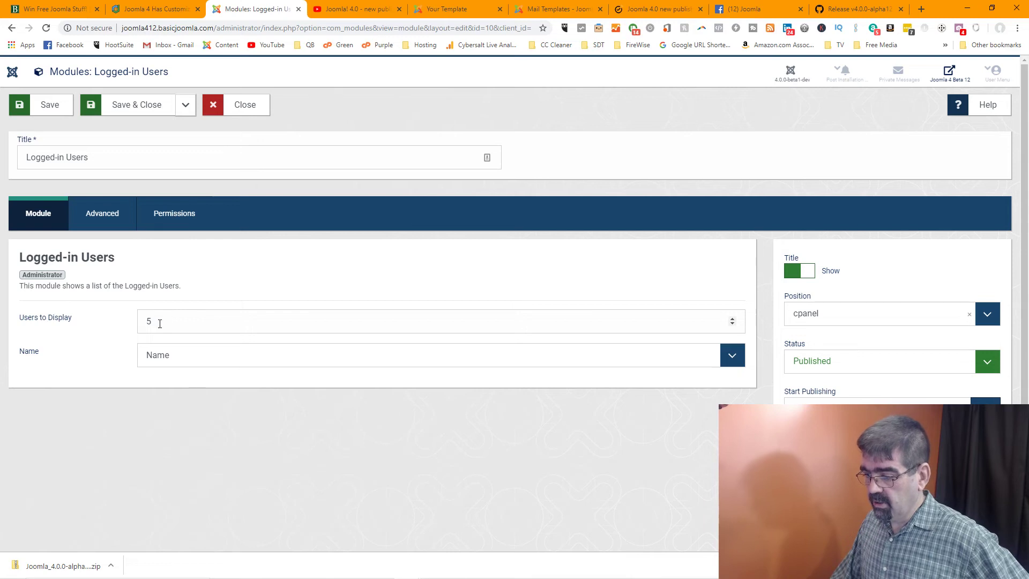
left_click(733, 359)
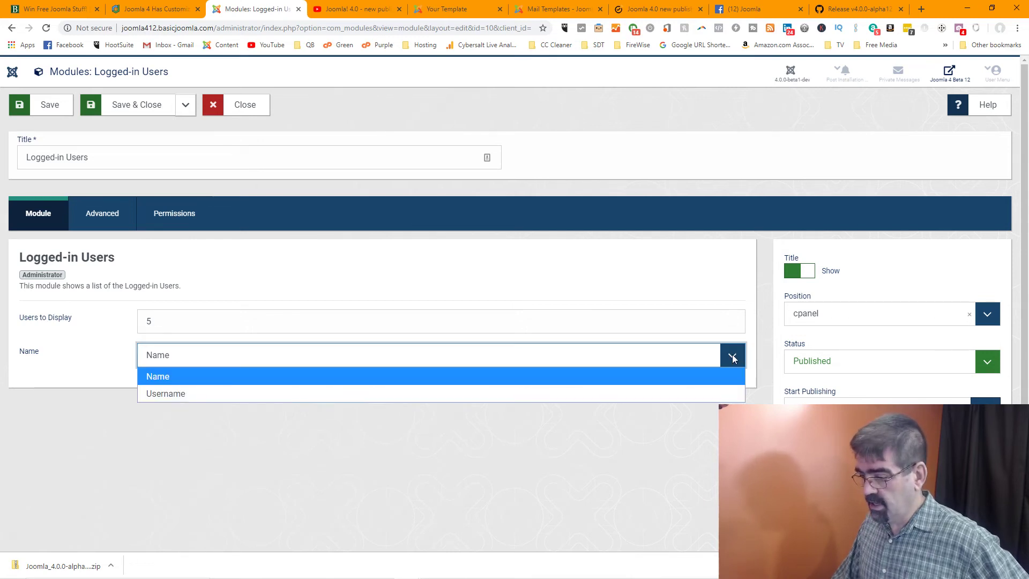
left_click(733, 359)
left_click(99, 215)
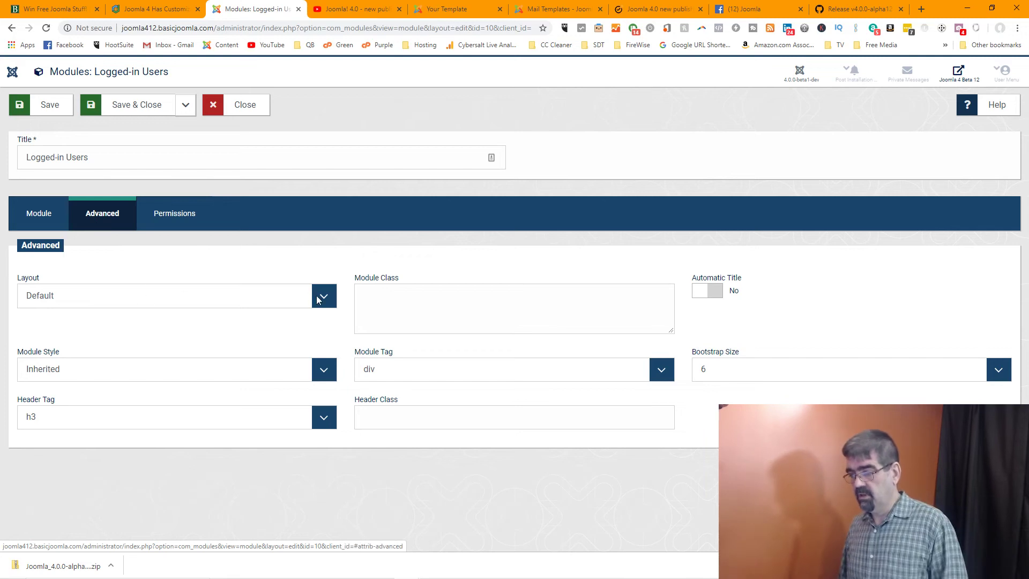
left_click(318, 299)
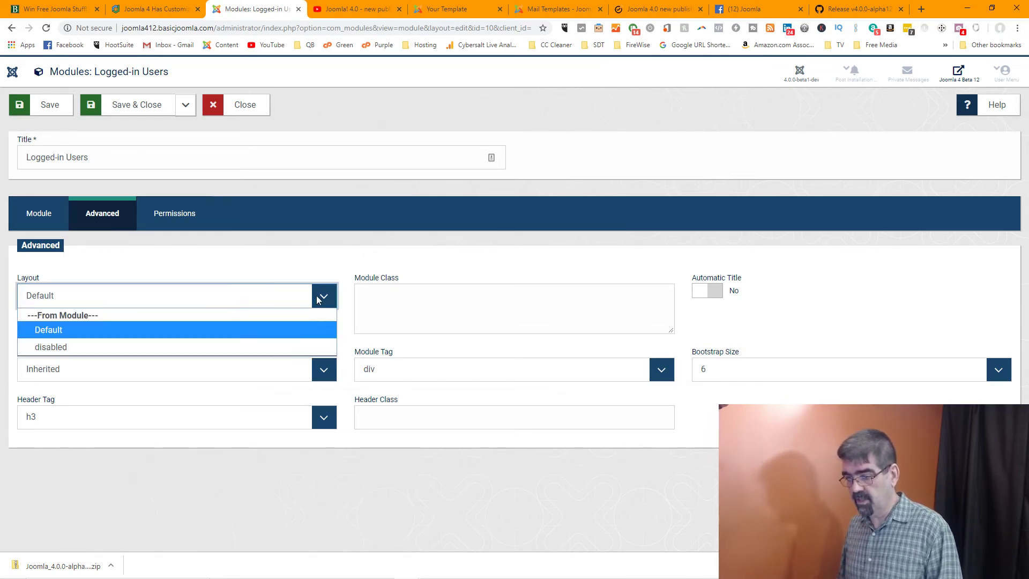
left_click(304, 271)
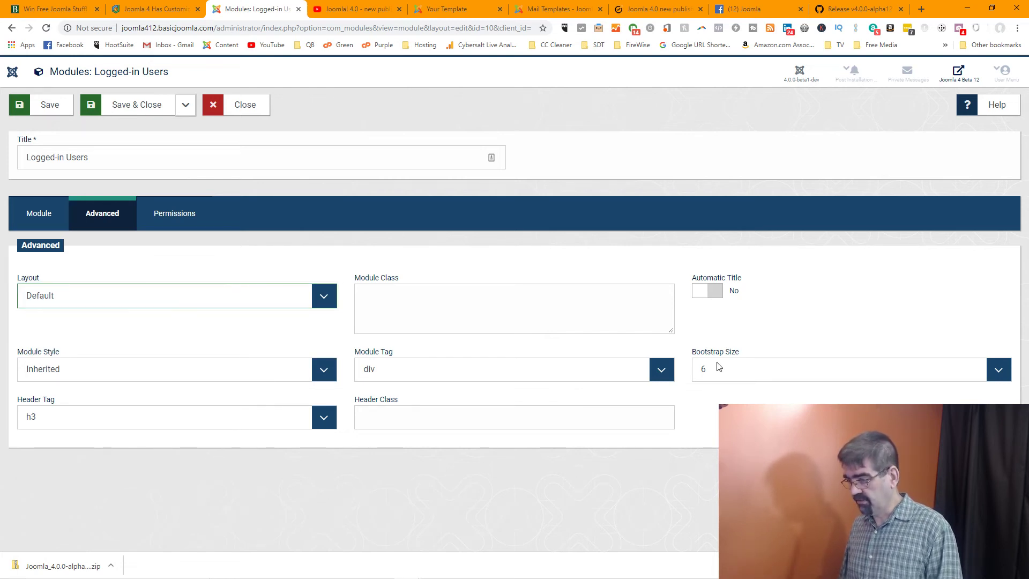
left_click(998, 370)
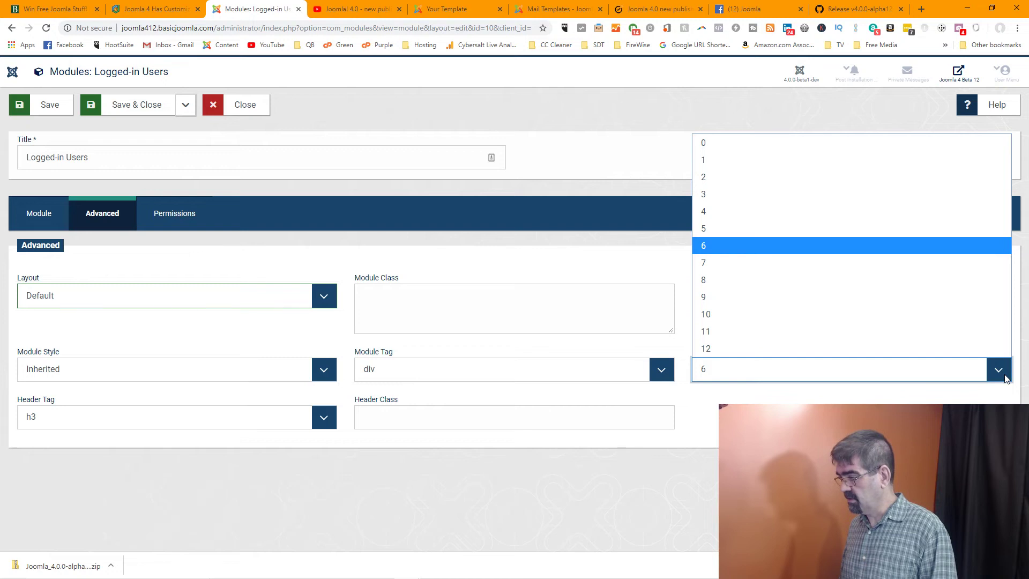
left_click(1005, 378)
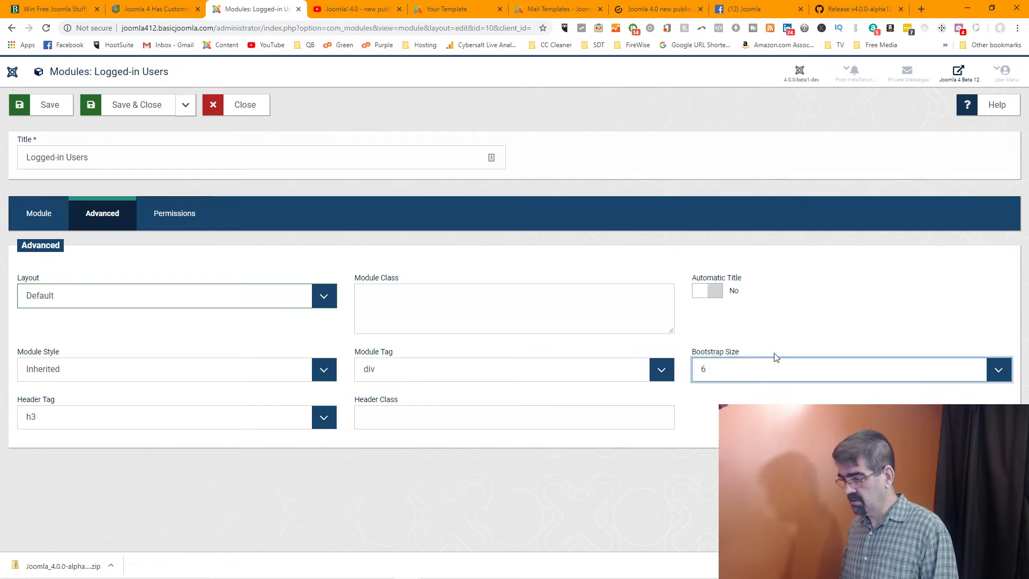
left_click(699, 300)
left_click(700, 300)
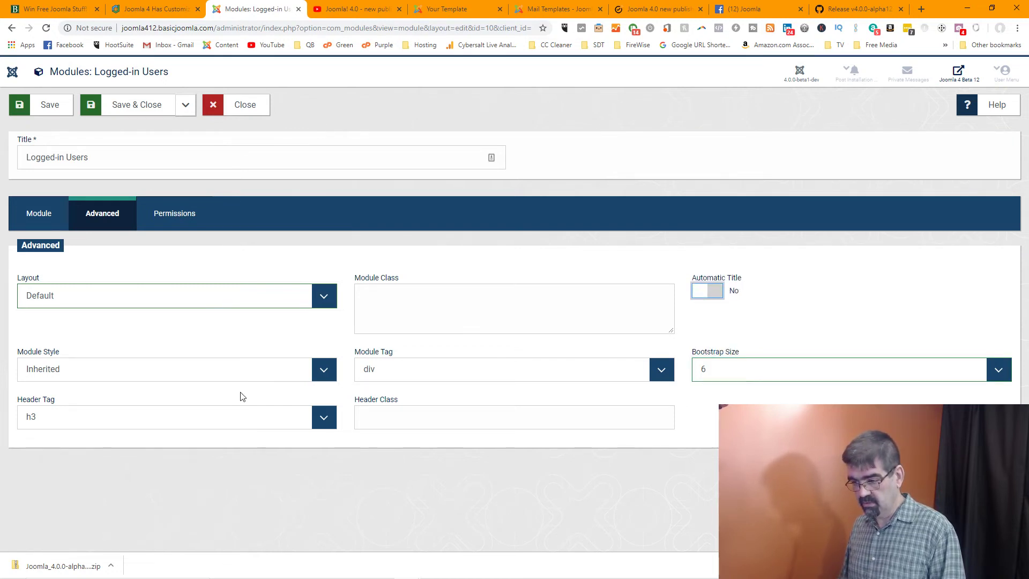
left_click(186, 214)
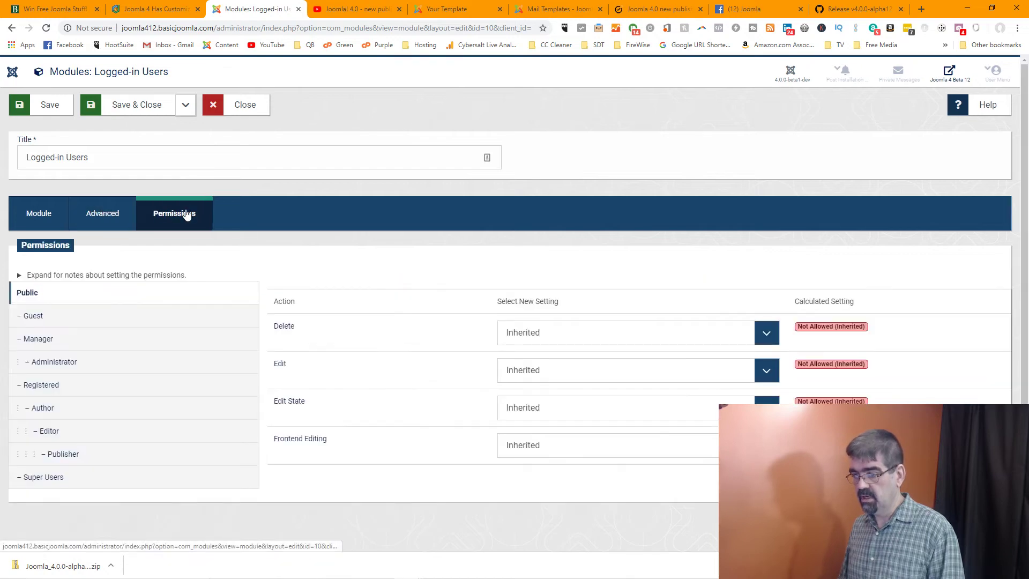
left_click(244, 110)
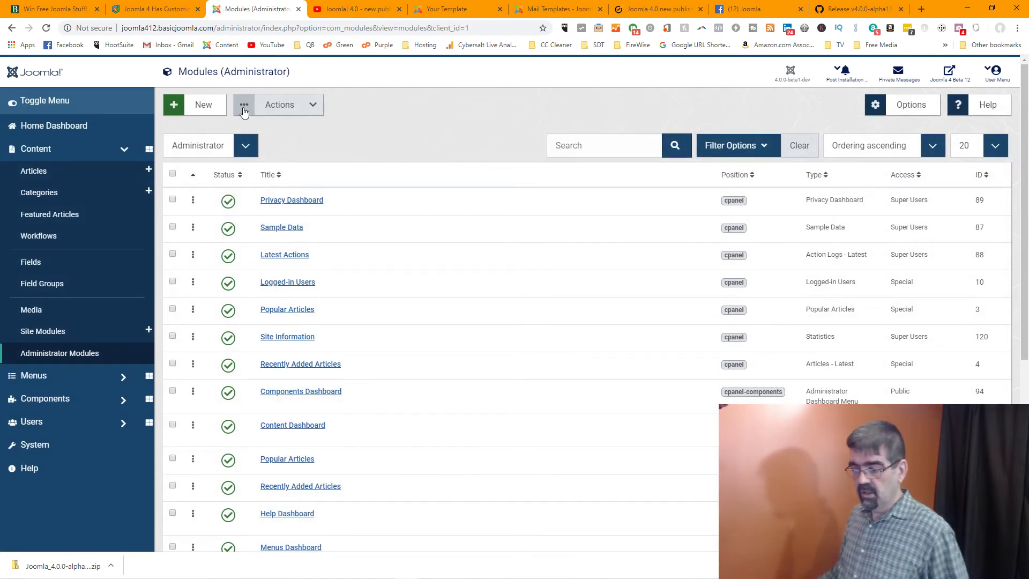
Open the Atum template's customiser, view its Create Overrides tab, then close it
left_click(37, 445)
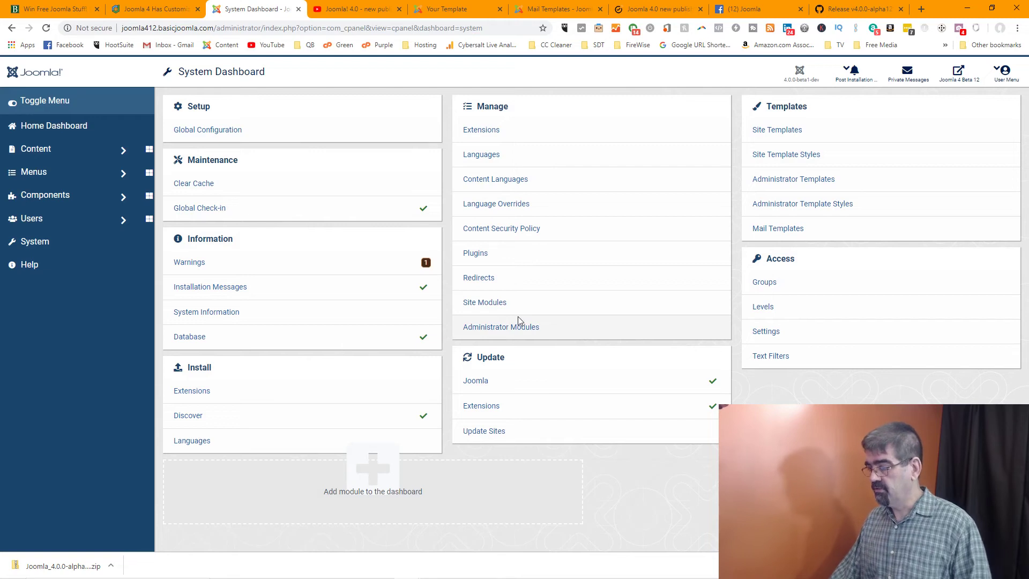
left_click(783, 186)
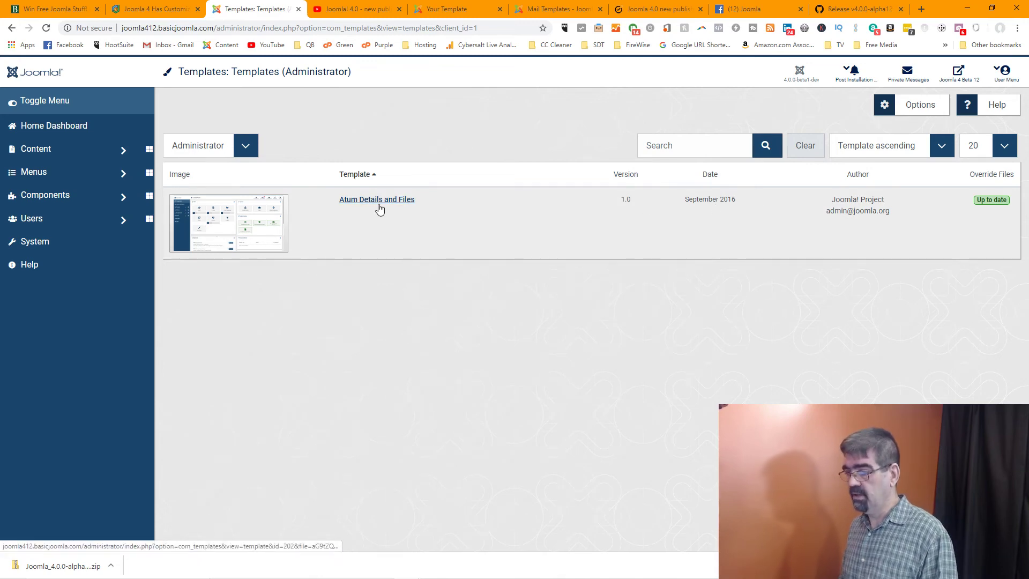
left_click(378, 201)
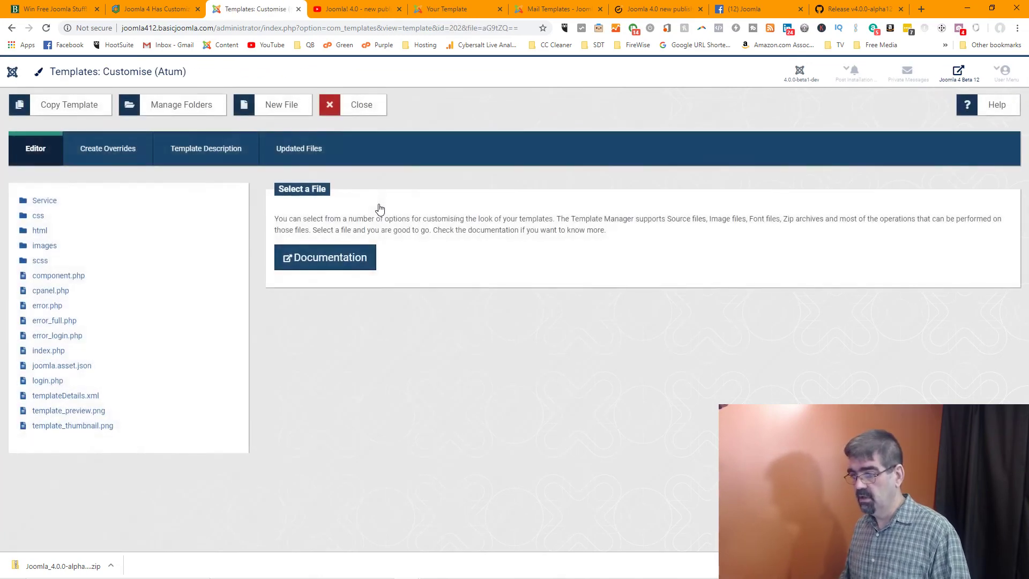
left_click(108, 151)
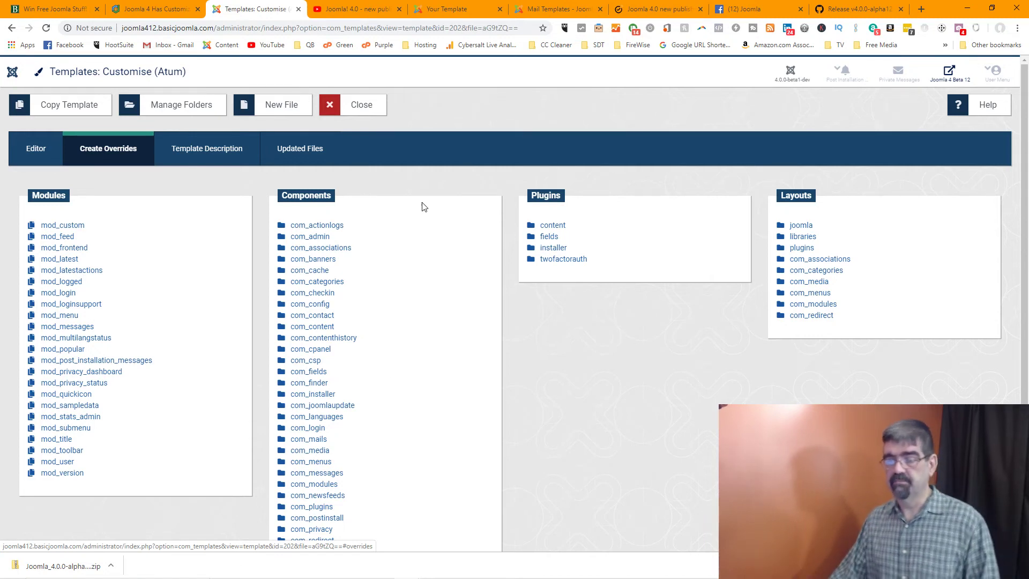
left_click(358, 105)
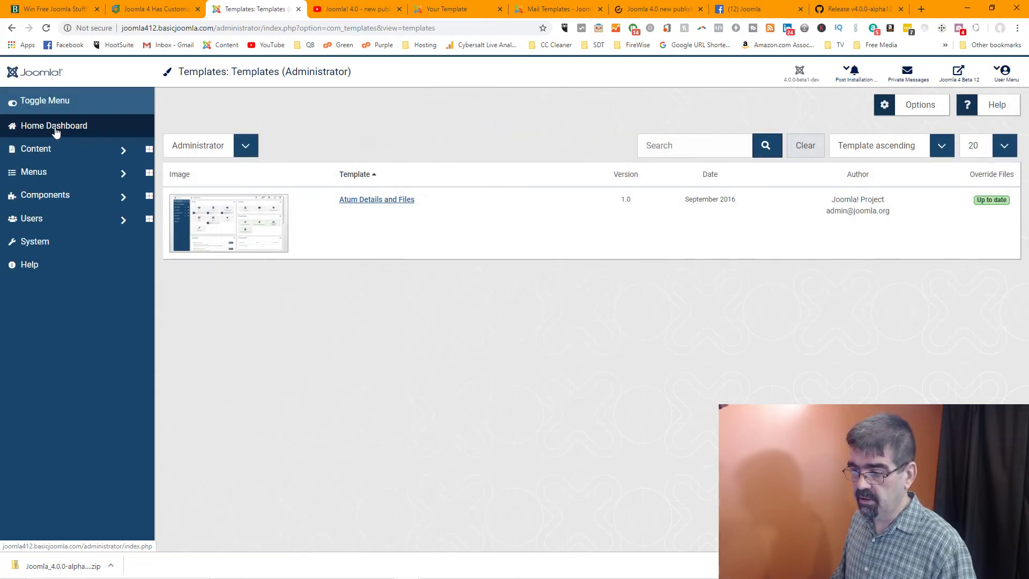
From Components > Tags, create a new tag and browse its Details, Options and Publishing tabs
left_click(47, 196)
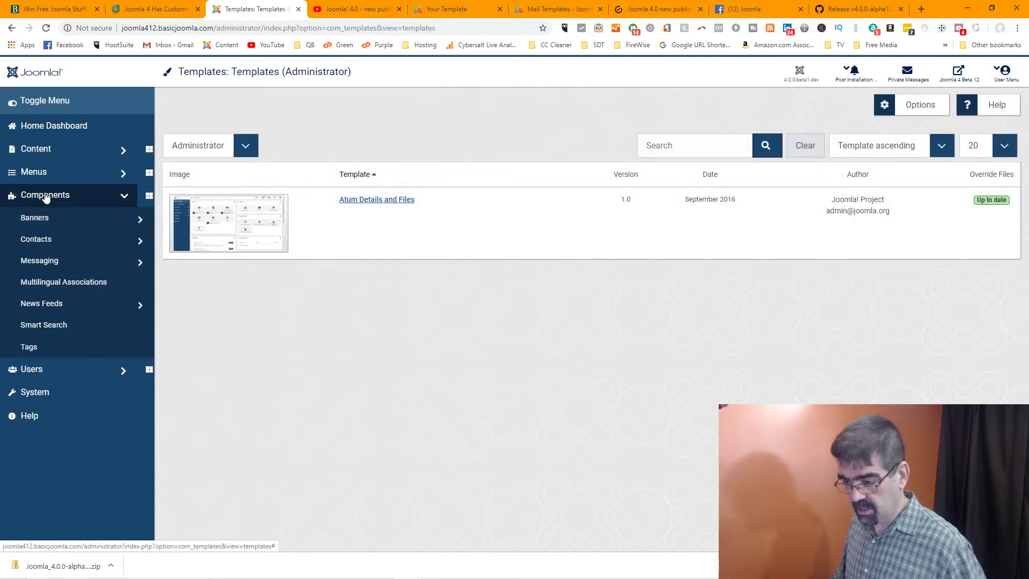
left_click(28, 348)
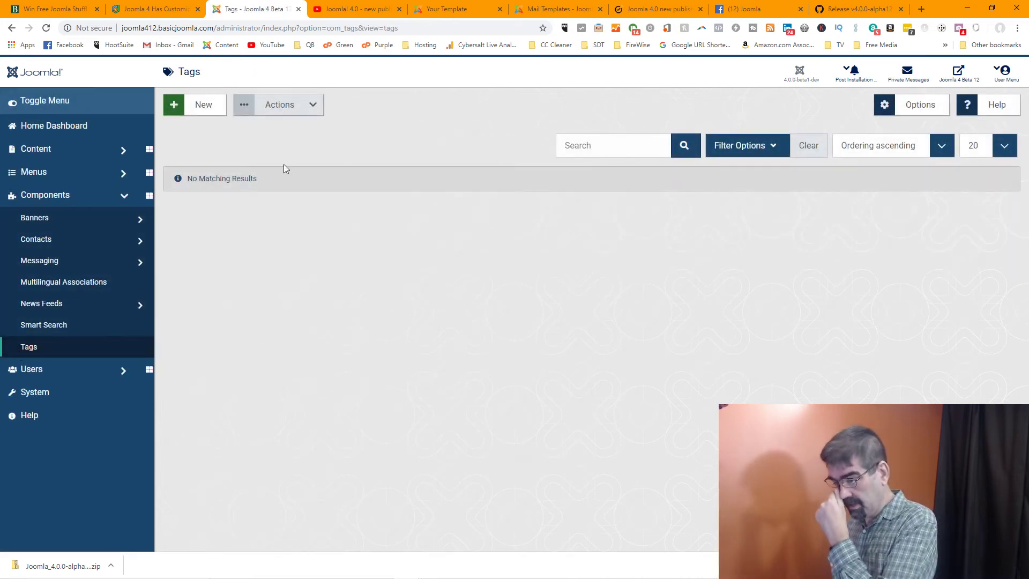
left_click(212, 107)
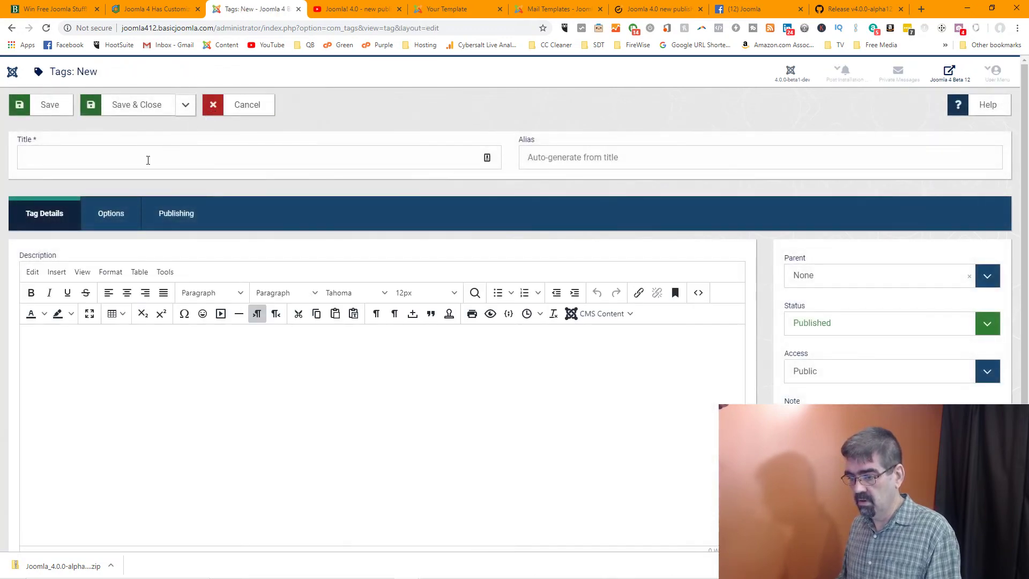
left_click(101, 397)
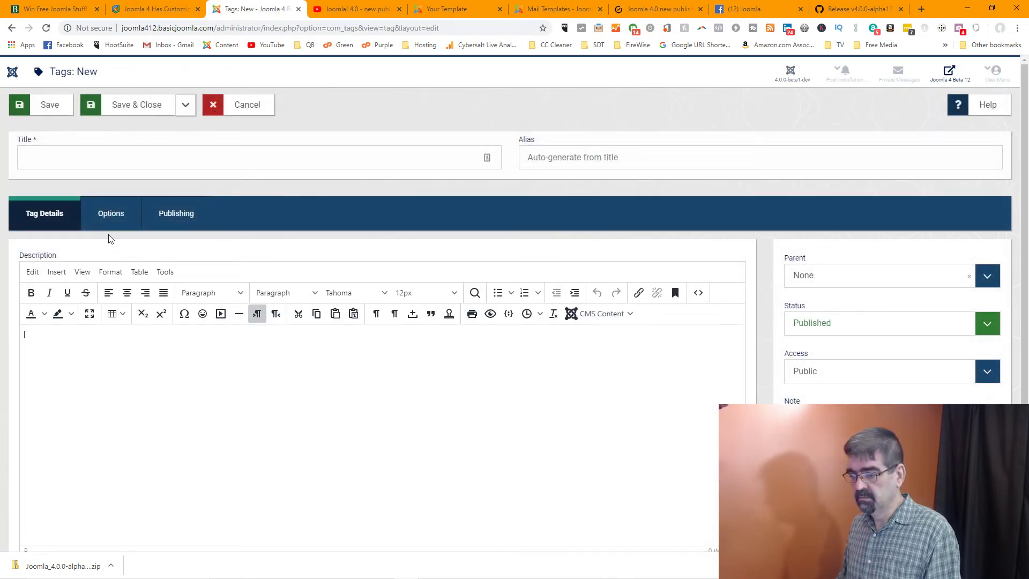
left_click(111, 214)
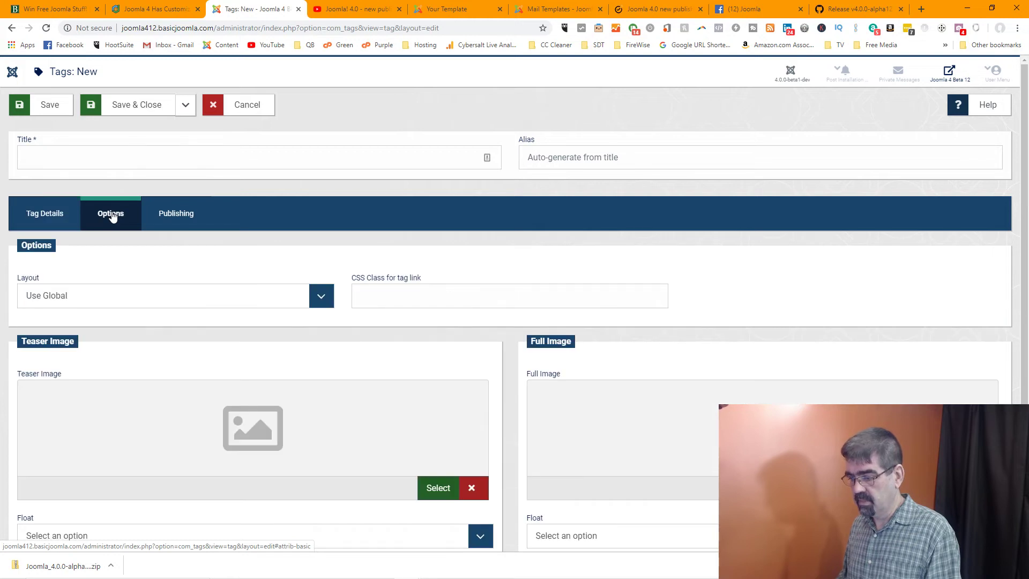
left_click(174, 224)
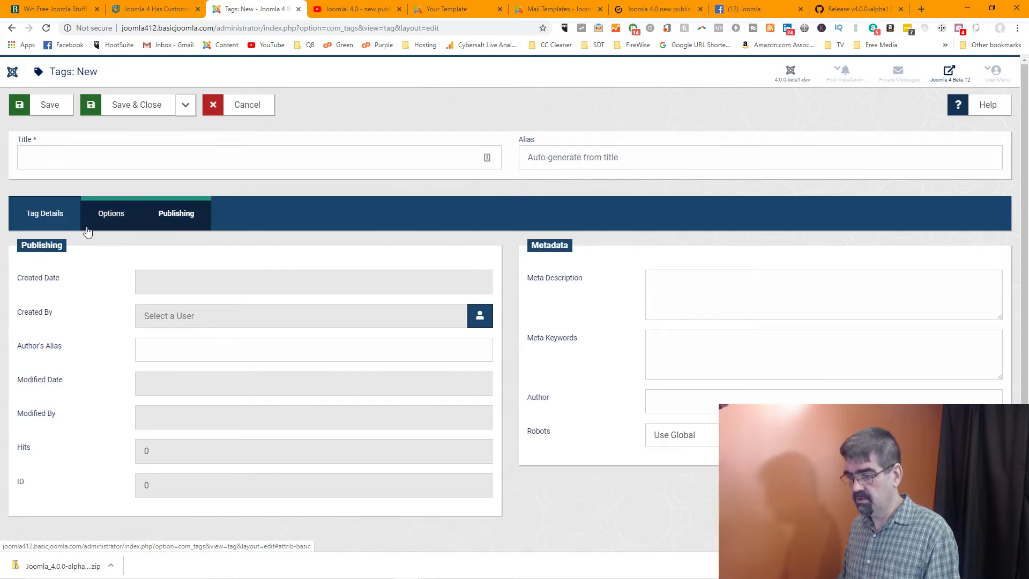
left_click(54, 225)
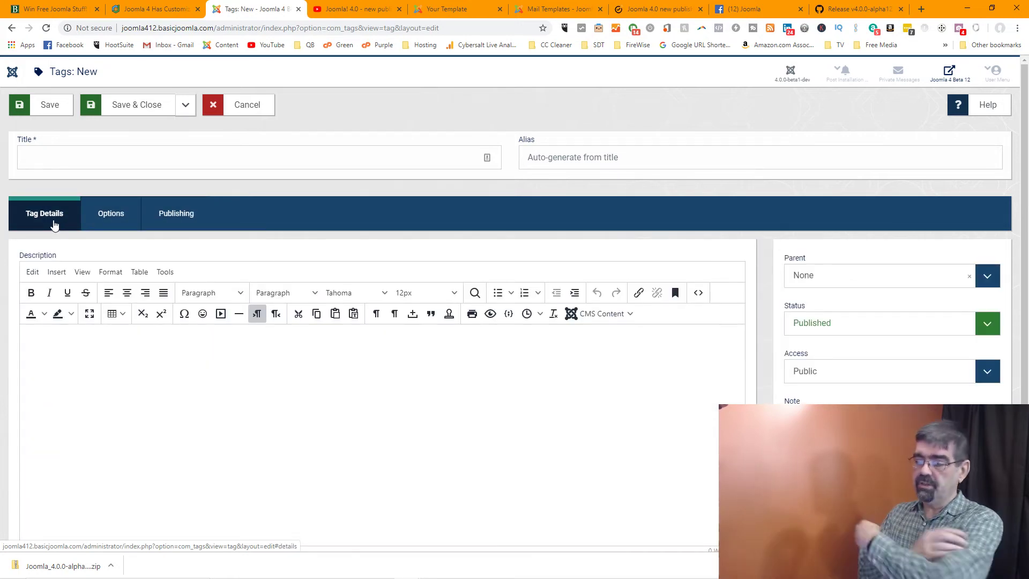
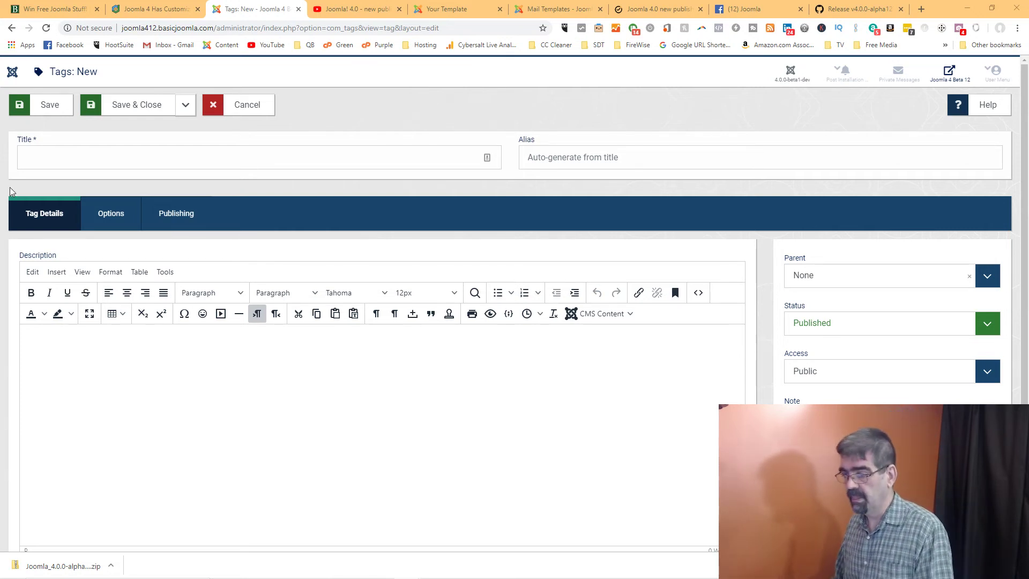
Look over the new tag's Options and Publishing tabs, then cancel the tag unsaved
left_click(117, 214)
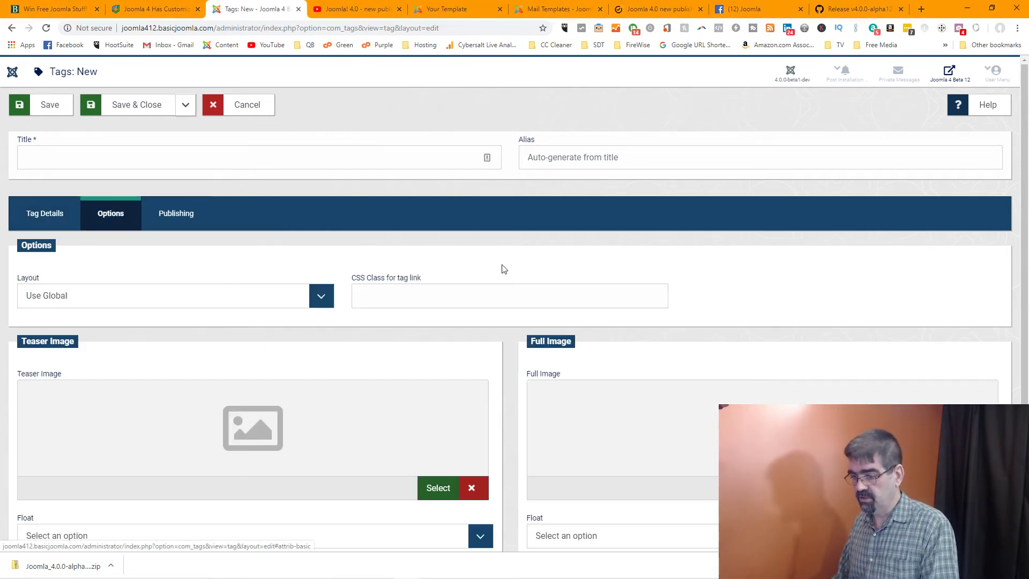
scroll(504, 268, "down", 3)
scroll(506, 275, "up", 3)
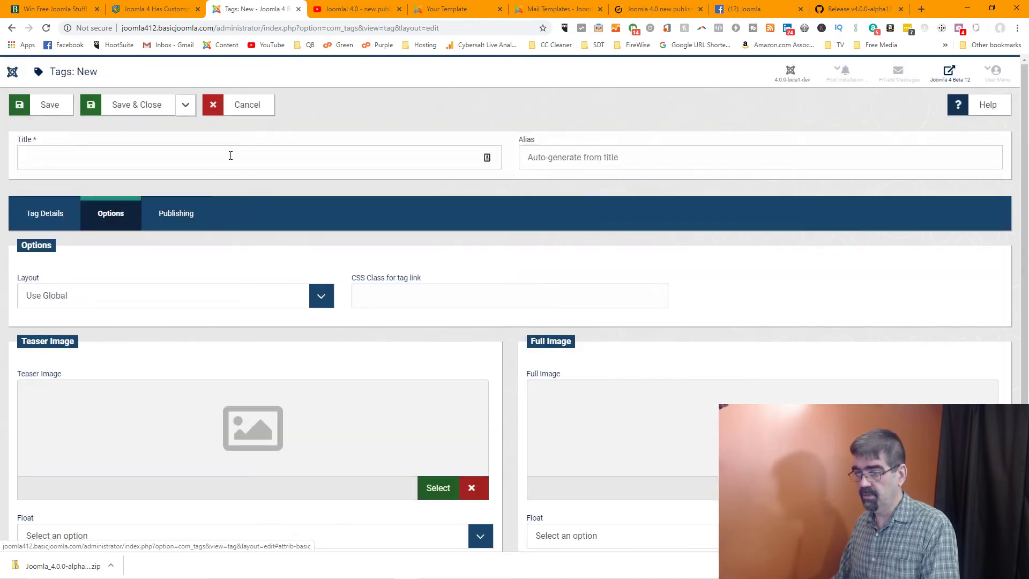
left_click(169, 221)
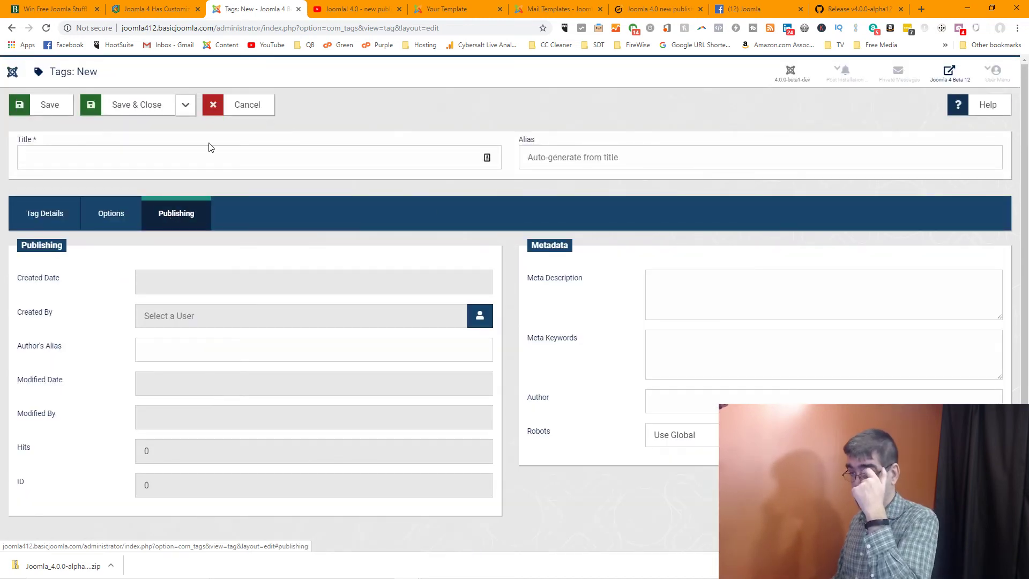
left_click(250, 118)
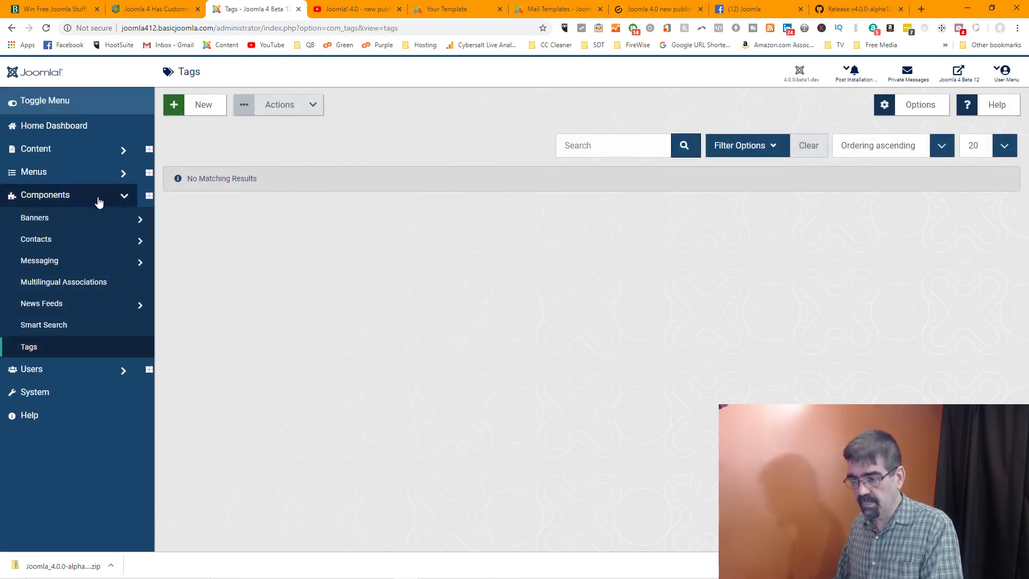
View the Contacts list, then expand Users and Privacy and go to Users > Field Groups
left_click(56, 237)
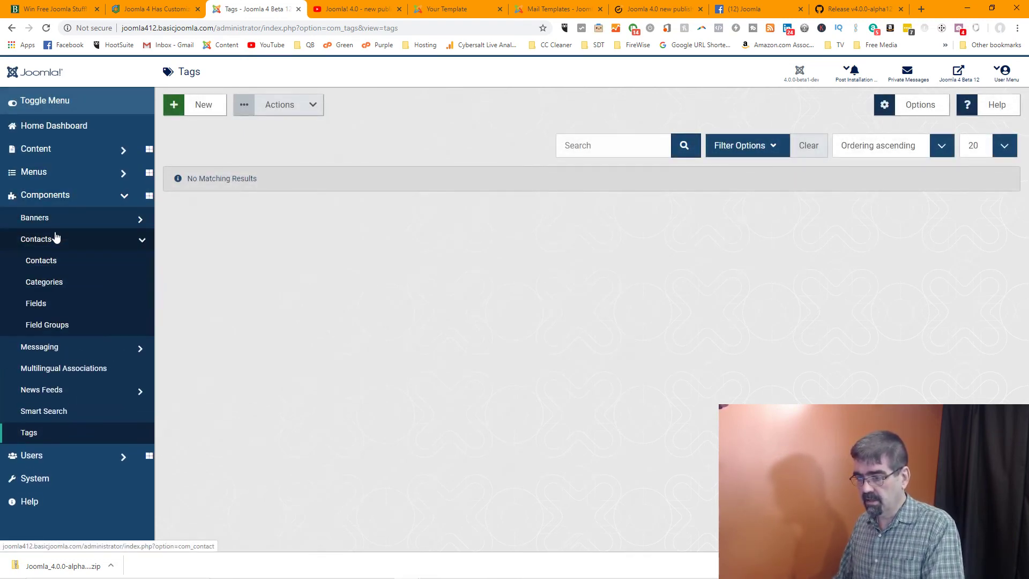
left_click(47, 261)
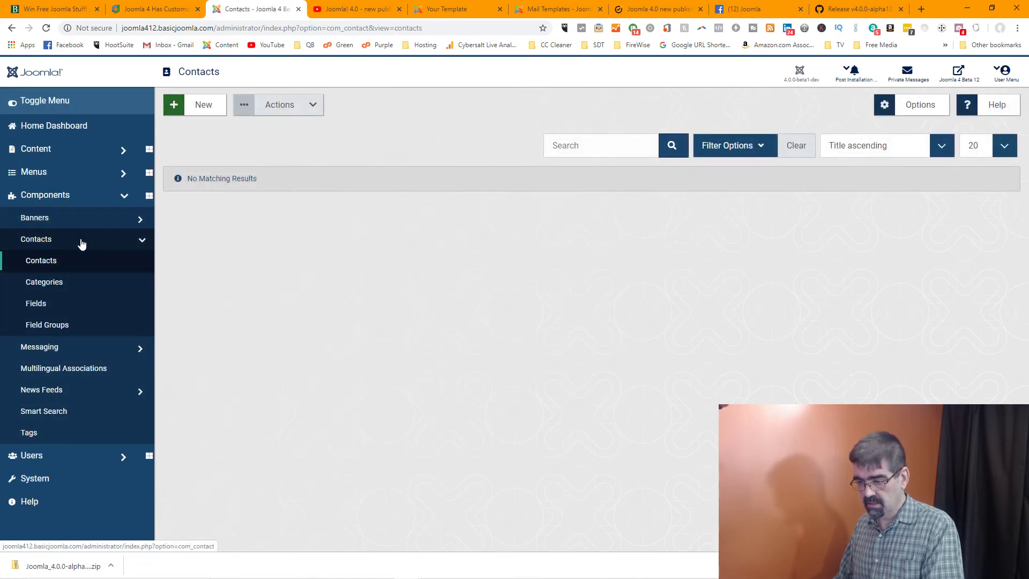
left_click(31, 455)
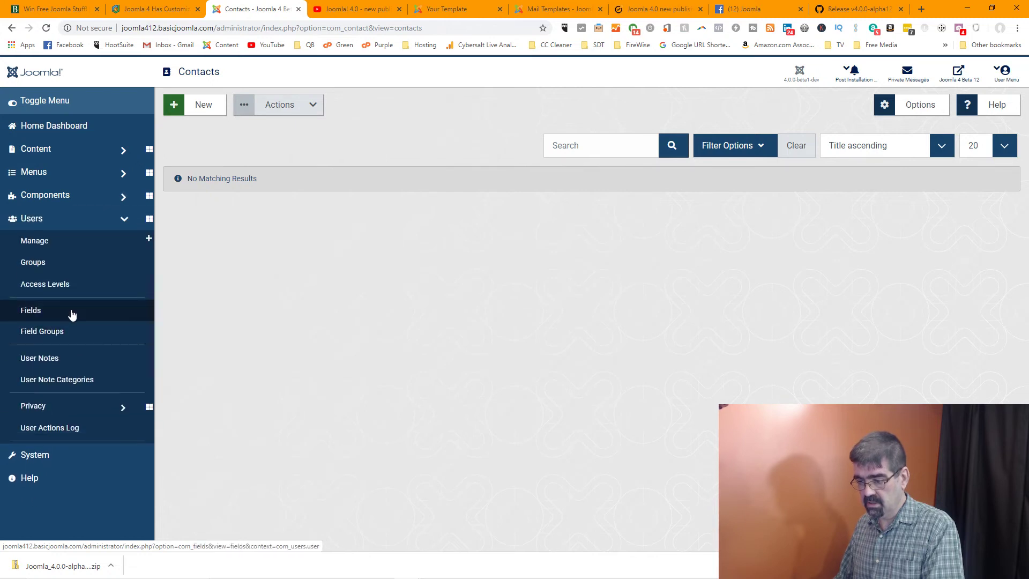
left_click(52, 404)
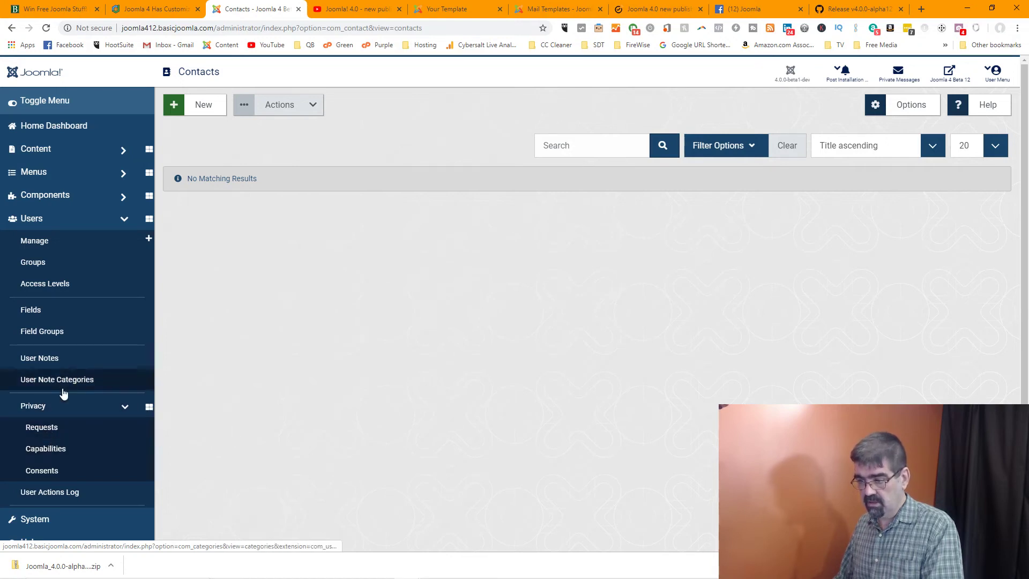
left_click(39, 337)
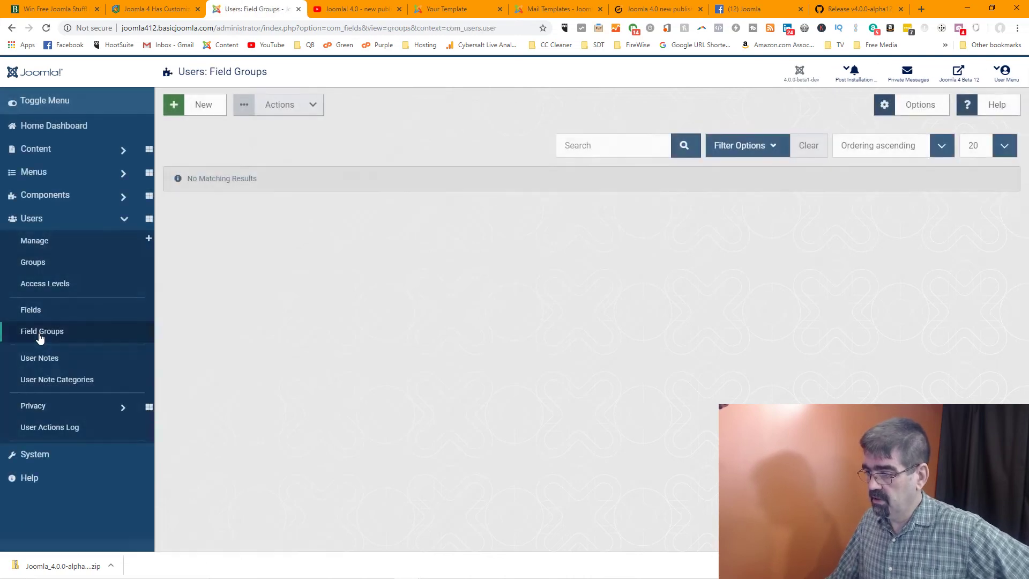
Save a user field group titled 'test', then start a new field under Users > Fields
left_click(204, 106)
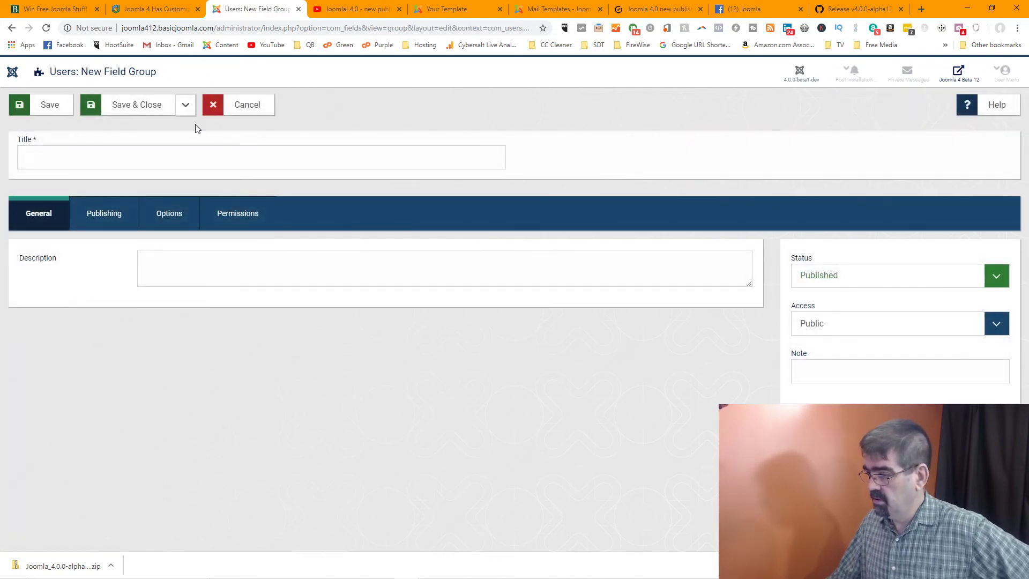
left_click(156, 161)
type("test")
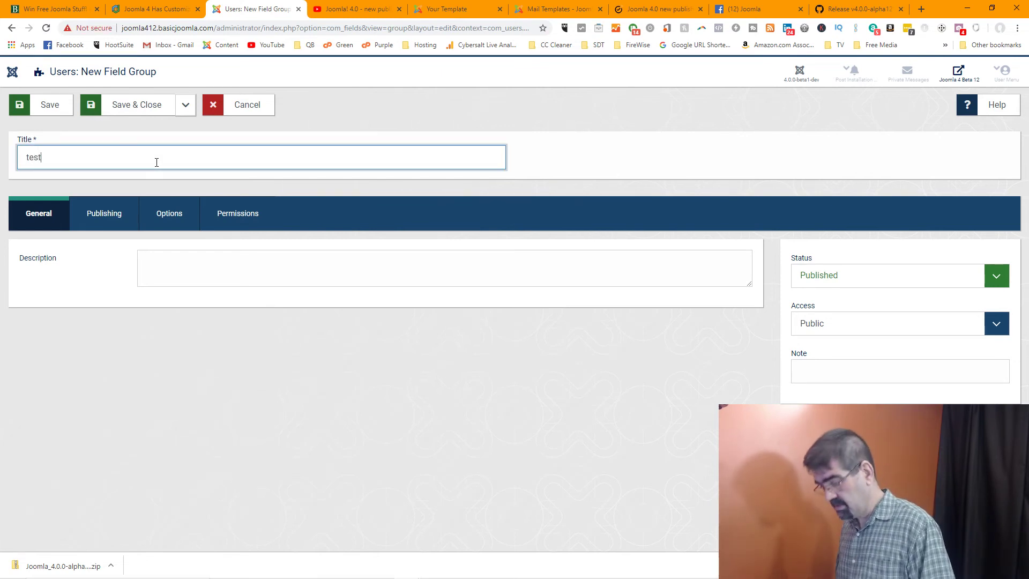
left_click(141, 115)
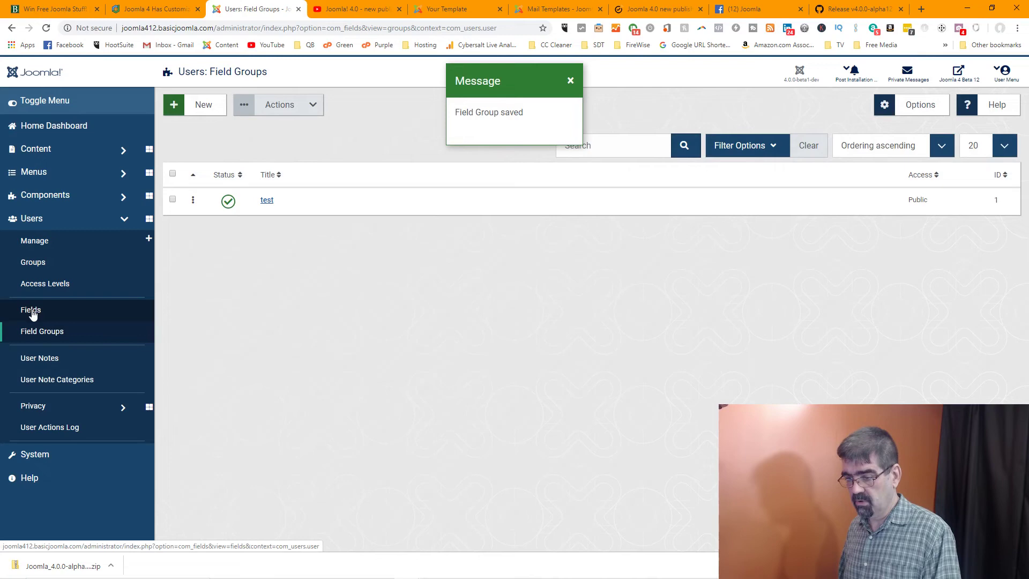
left_click(31, 311)
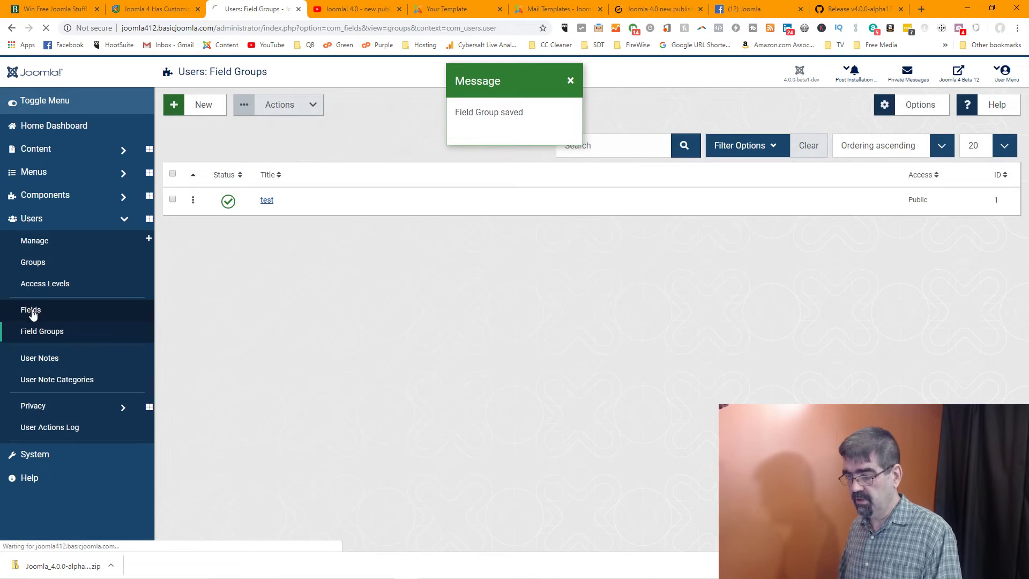
left_click(203, 104)
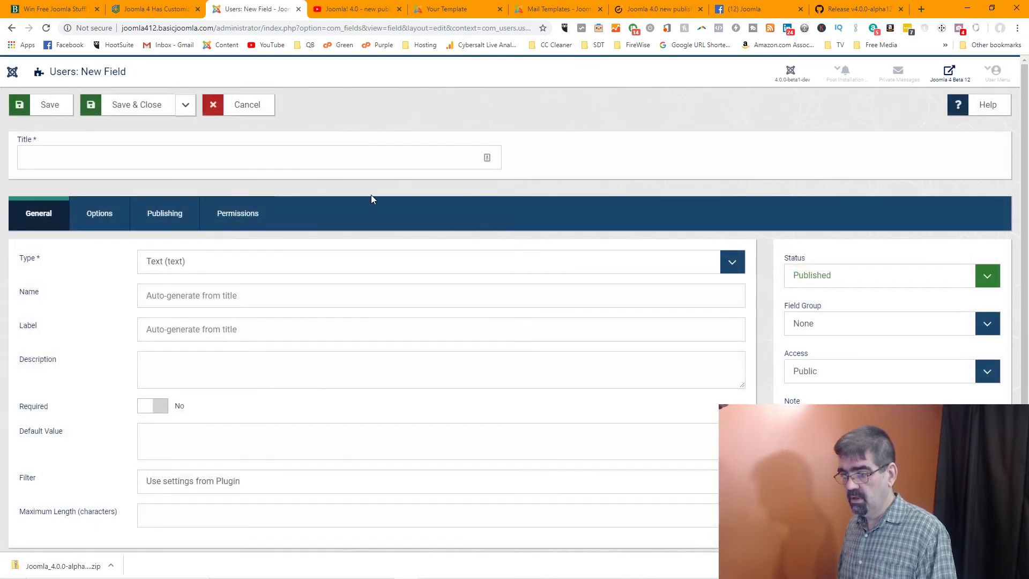
Browse the new field's Type and Filter dropdowns, keeping Type as Text
left_click(733, 261)
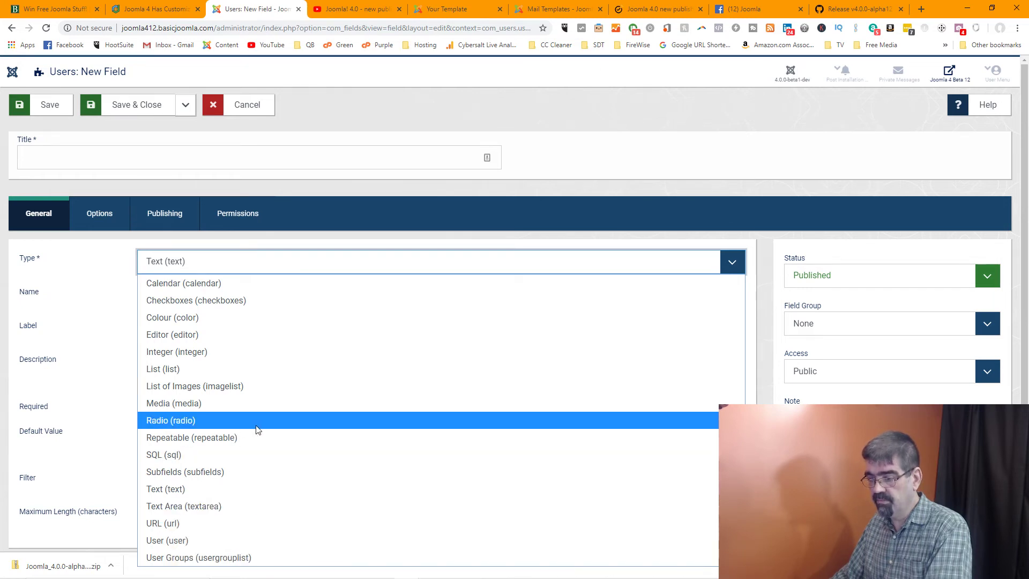
left_click(779, 179)
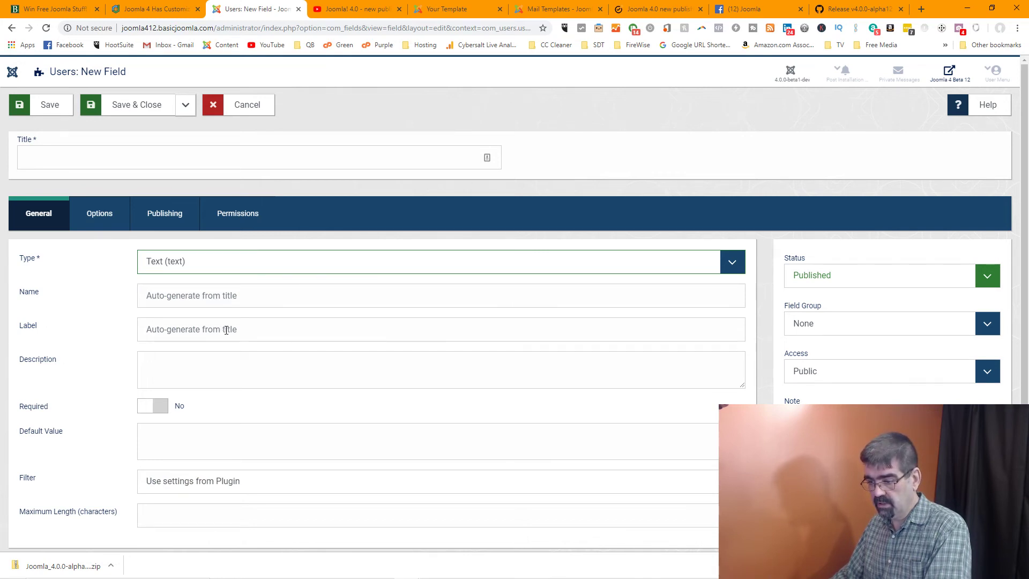
scroll(226, 330, "down", 1)
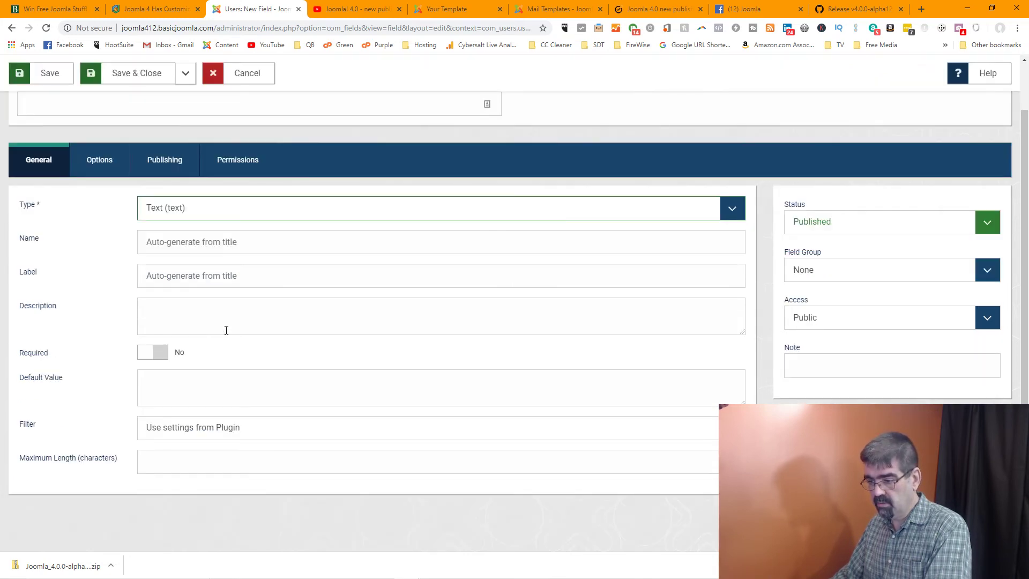
left_click(202, 431)
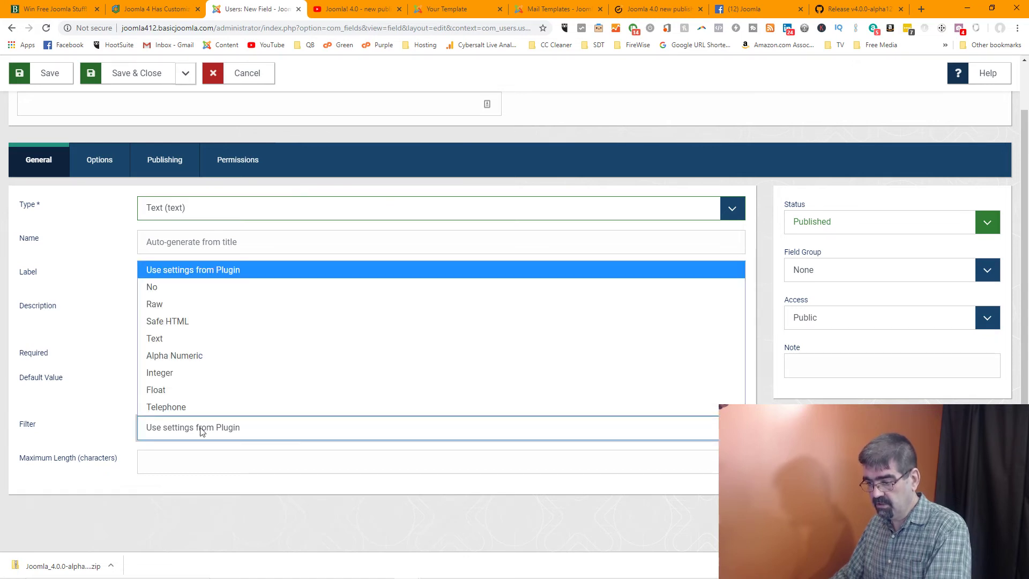
left_click(207, 434)
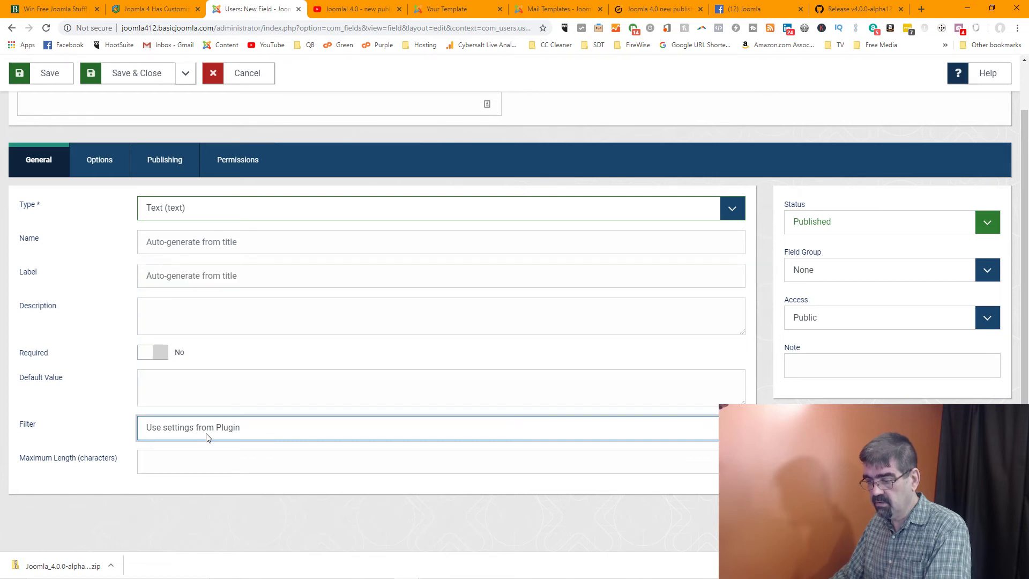
Look over the Options and Publishing tabs, opening and closing the creator user picker
left_click(99, 160)
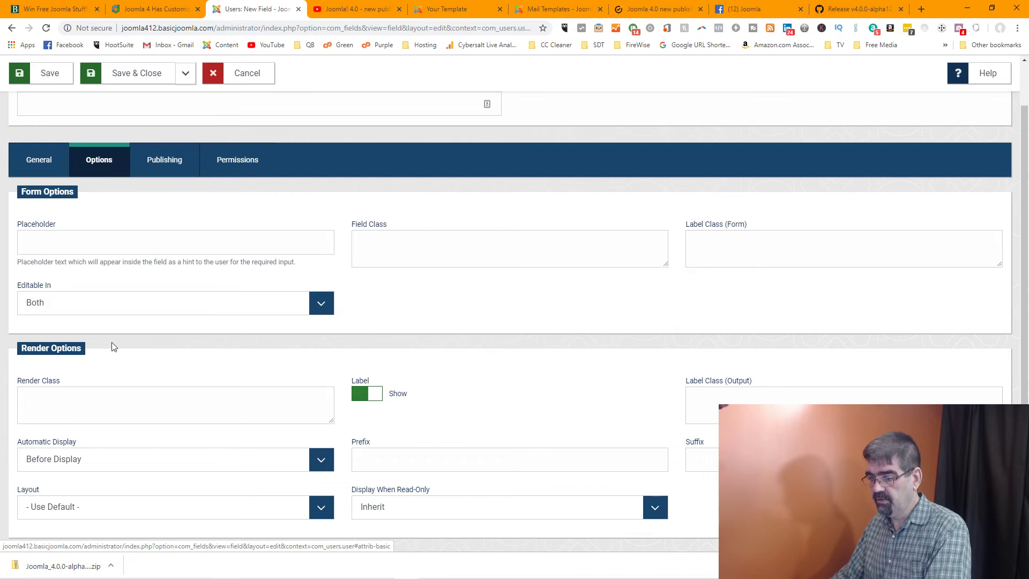
scroll(155, 348, "down", 1)
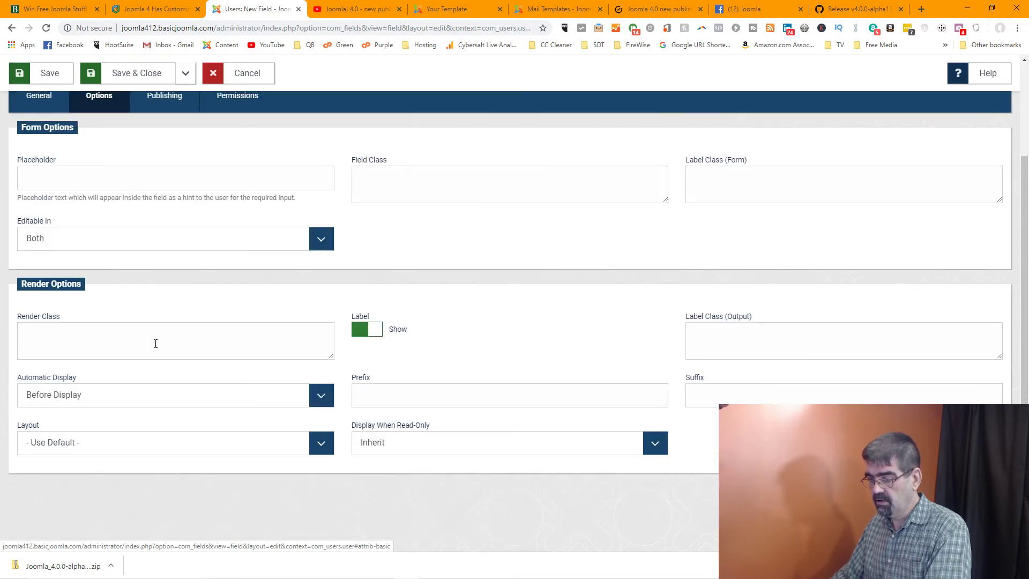
scroll(219, 319, "up", 2)
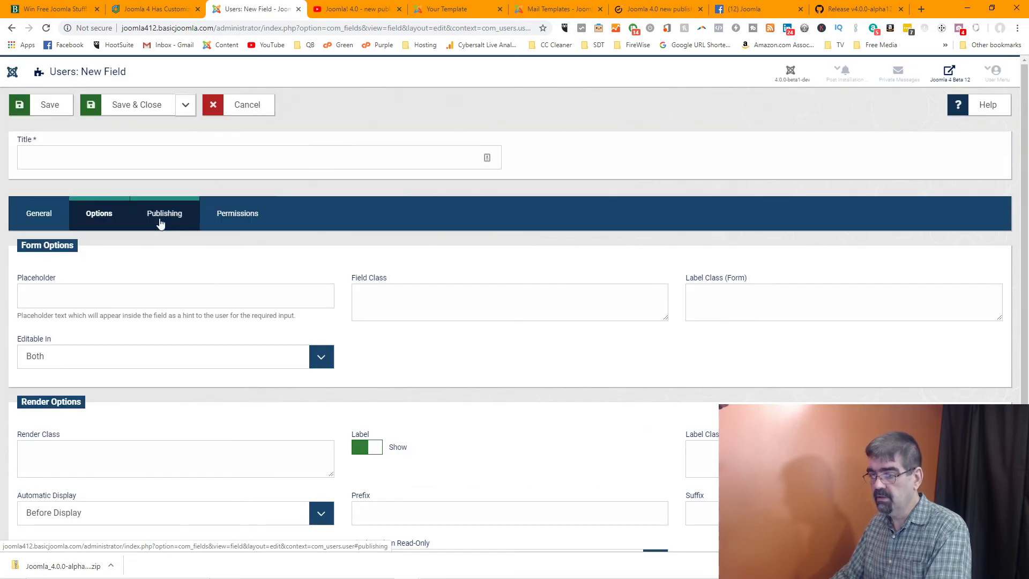
left_click(157, 213)
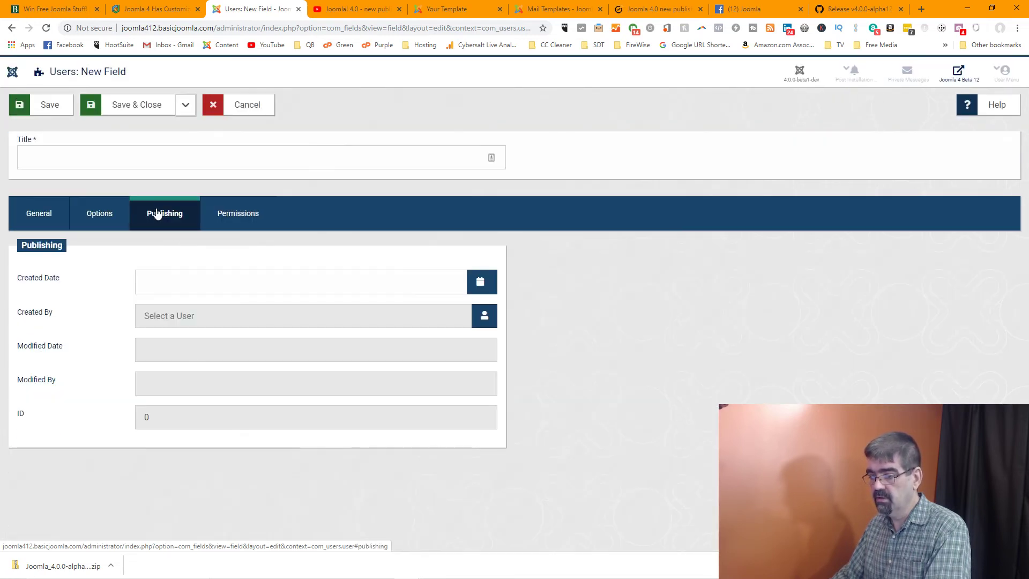
left_click(278, 320)
left_click(482, 318)
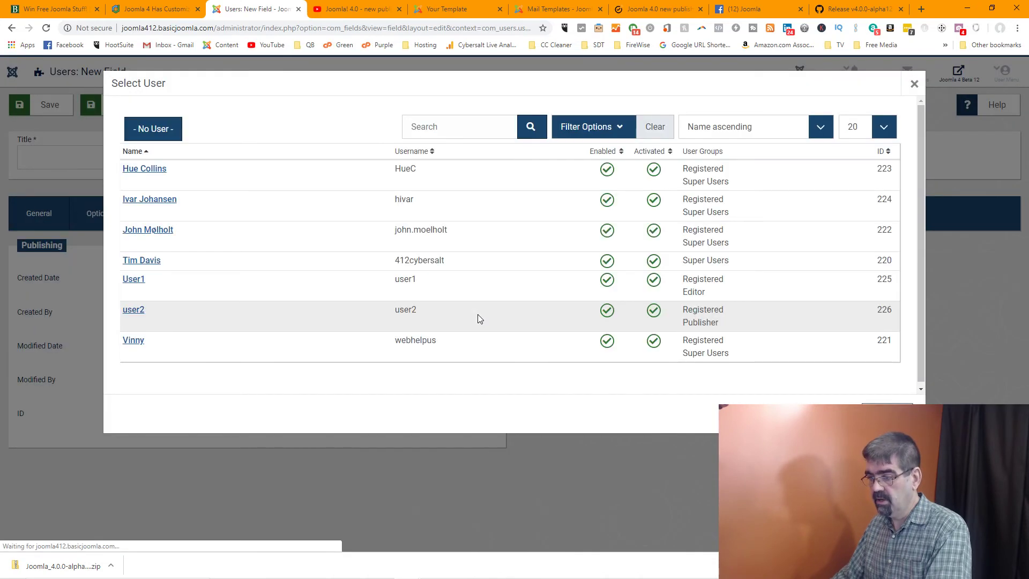
left_click(886, 412)
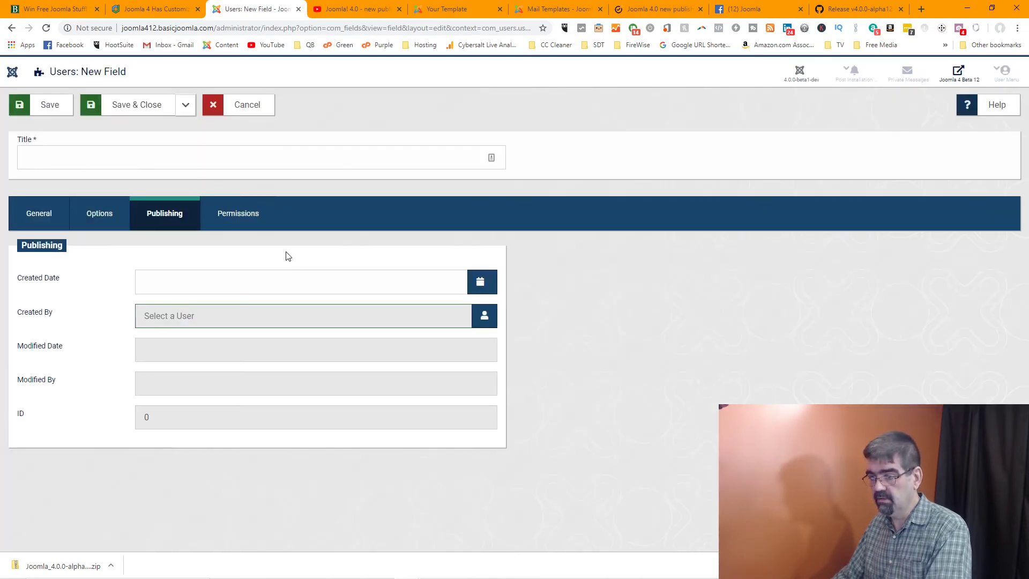
Check the Permissions tab, discard the field, and go to the System Dashboard
left_click(232, 222)
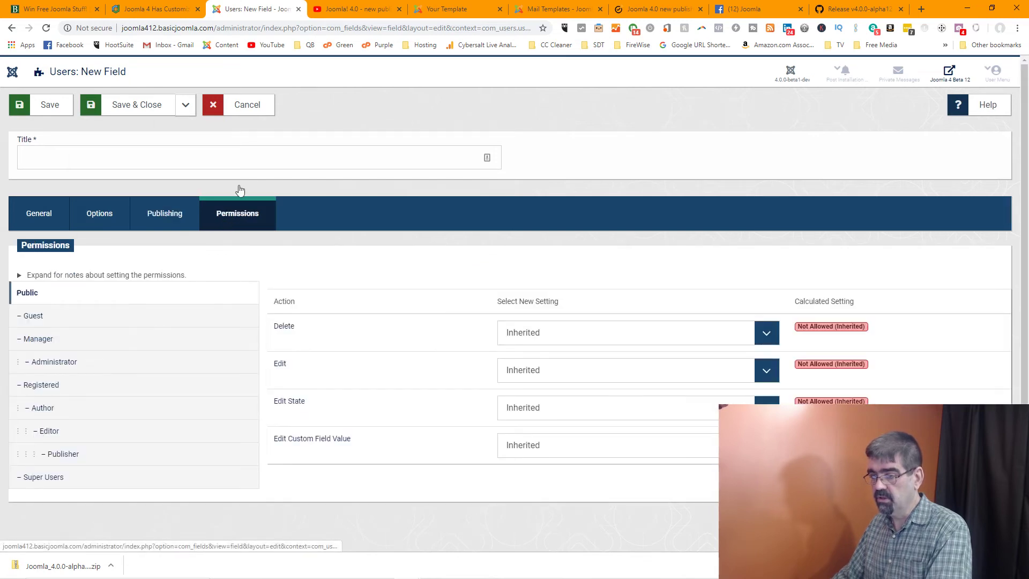
left_click(252, 107)
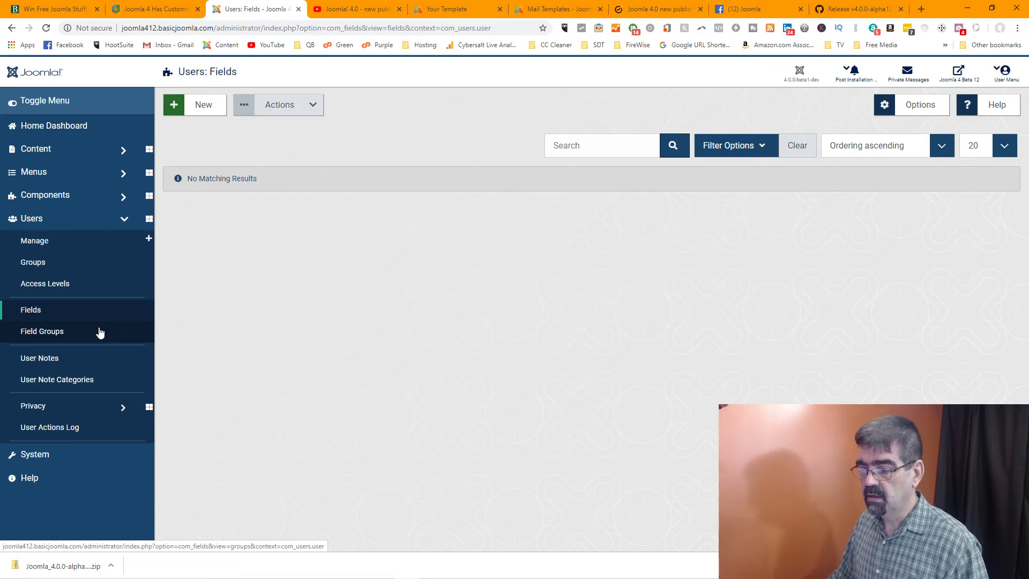
left_click(51, 454)
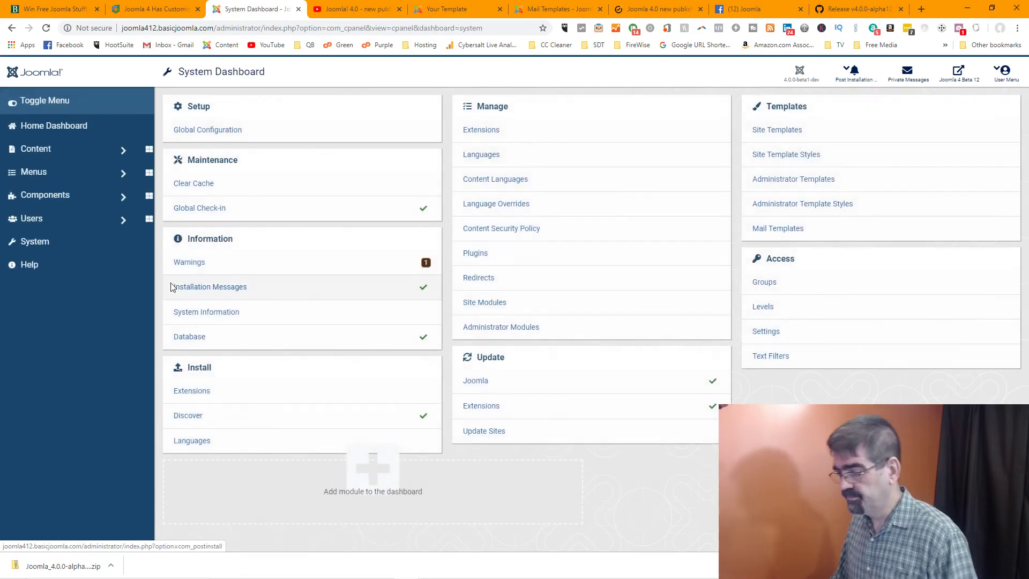
Glance at system warnings, then run Find Updates on Extensions: Update, which finds none
left_click(196, 264)
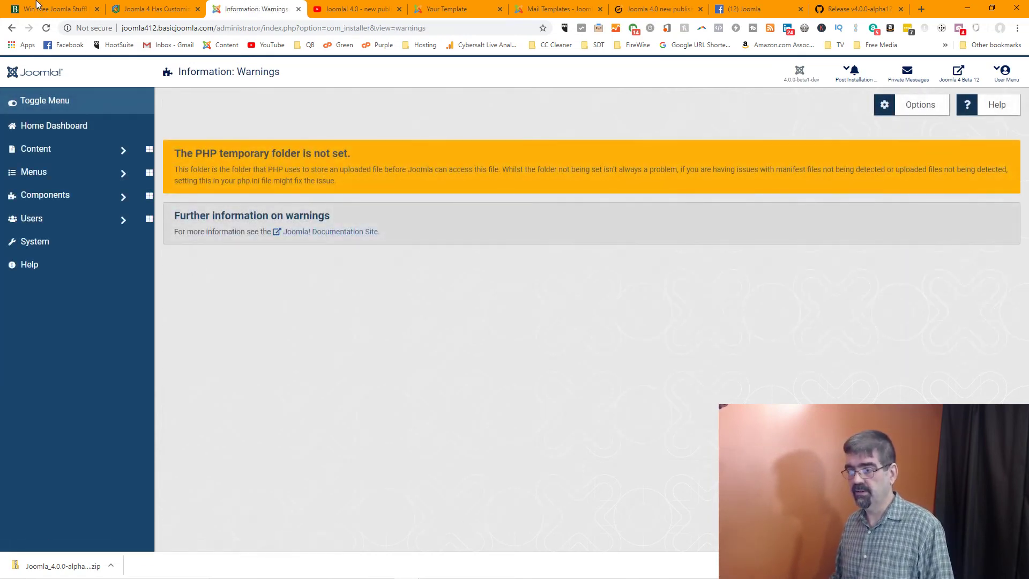
left_click(11, 27)
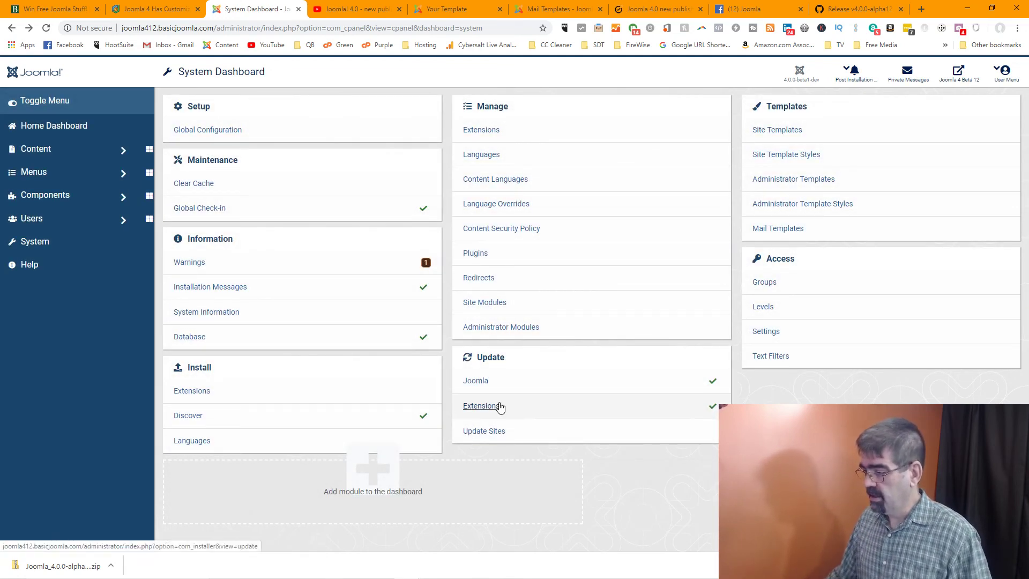
left_click(483, 407)
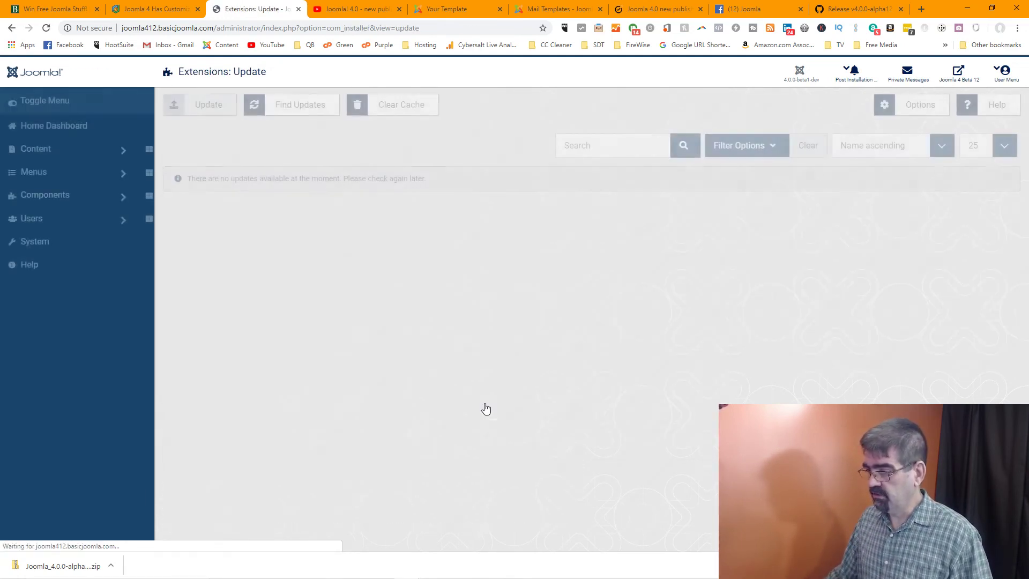
left_click(323, 108)
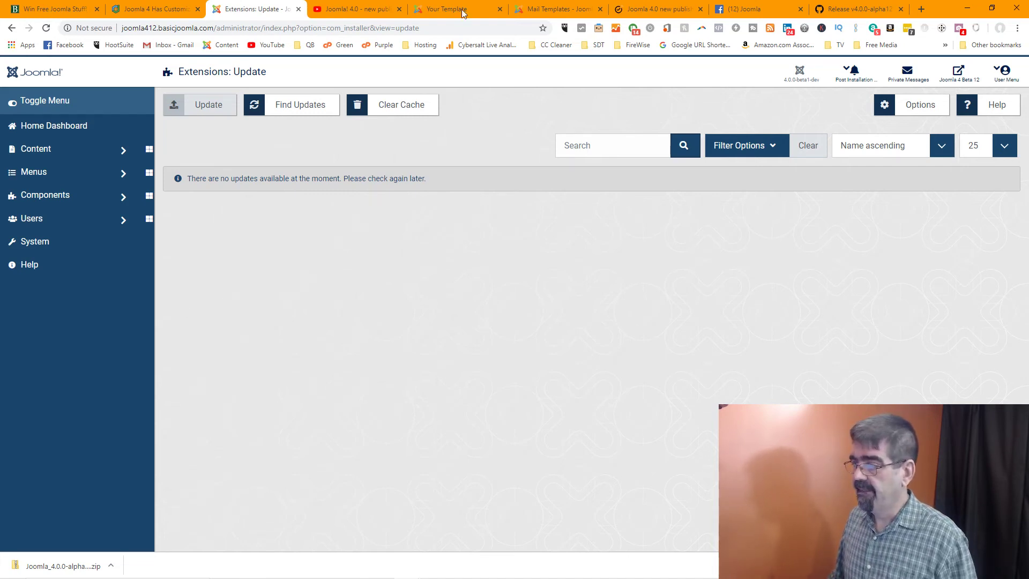
left_click(767, 8)
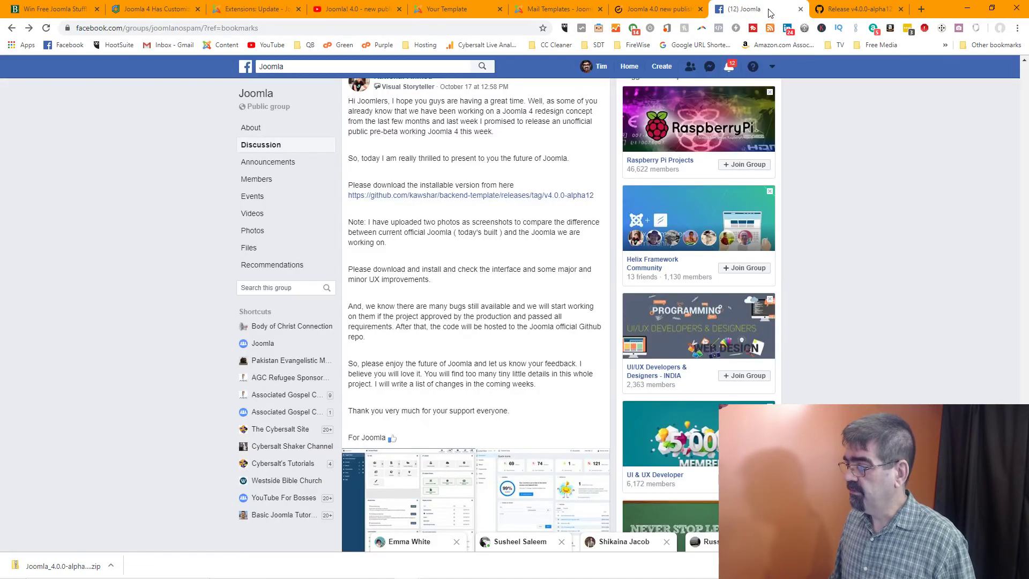
scroll(436, 242, "down", 10)
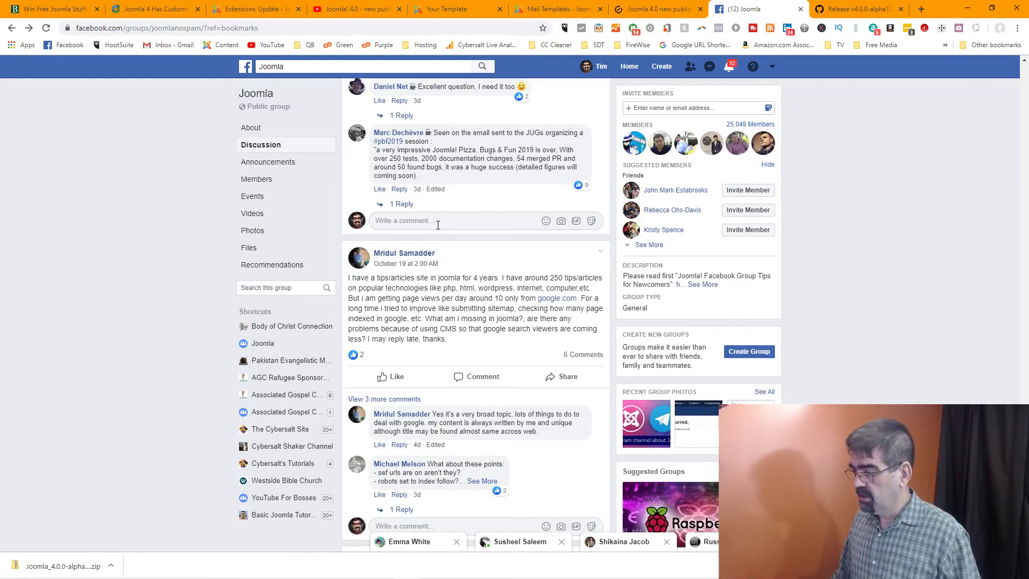
left_click(453, 7)
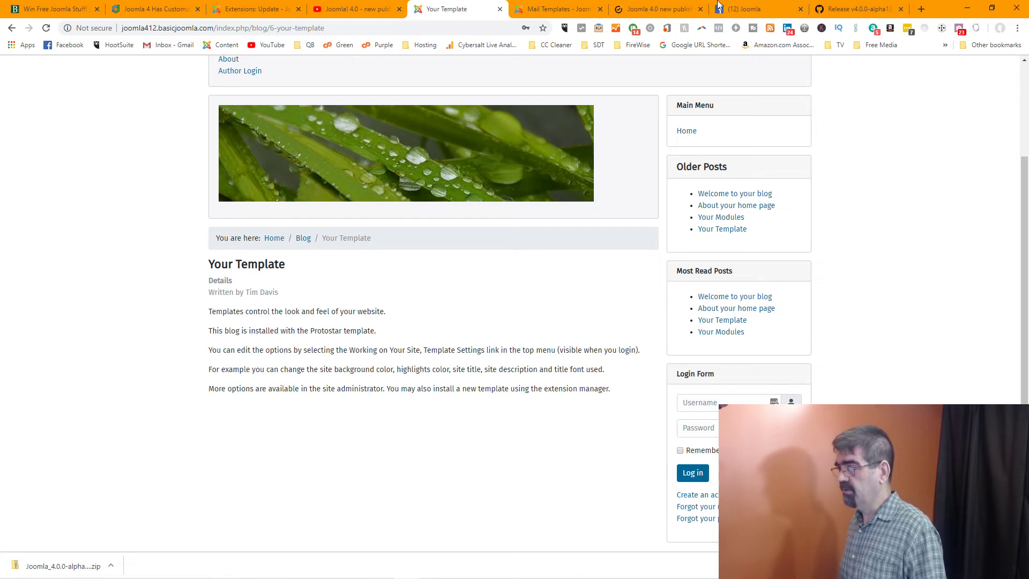
left_click(253, 10)
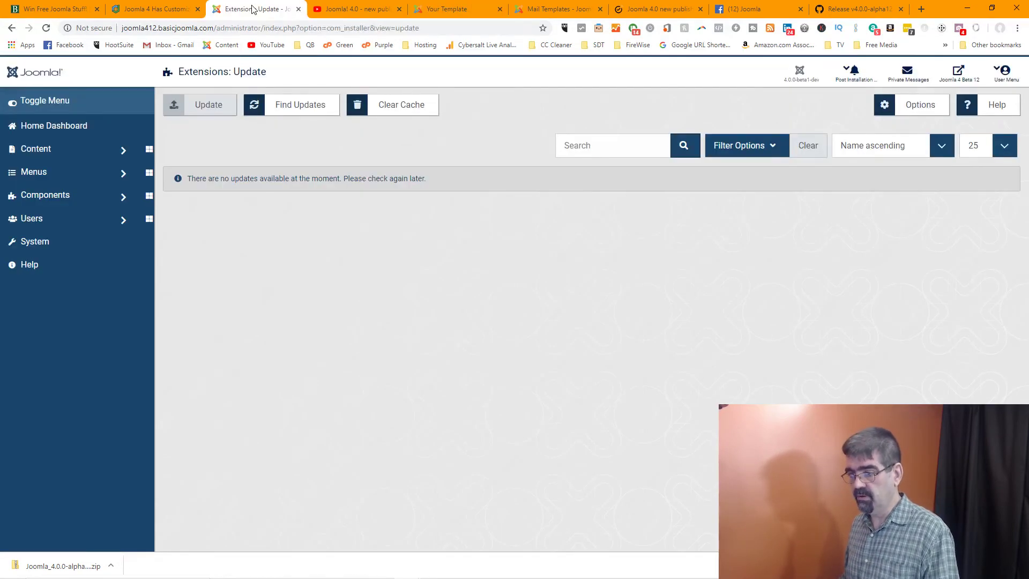
Return to the Home Dashboard, then open the Users manager
left_click(59, 131)
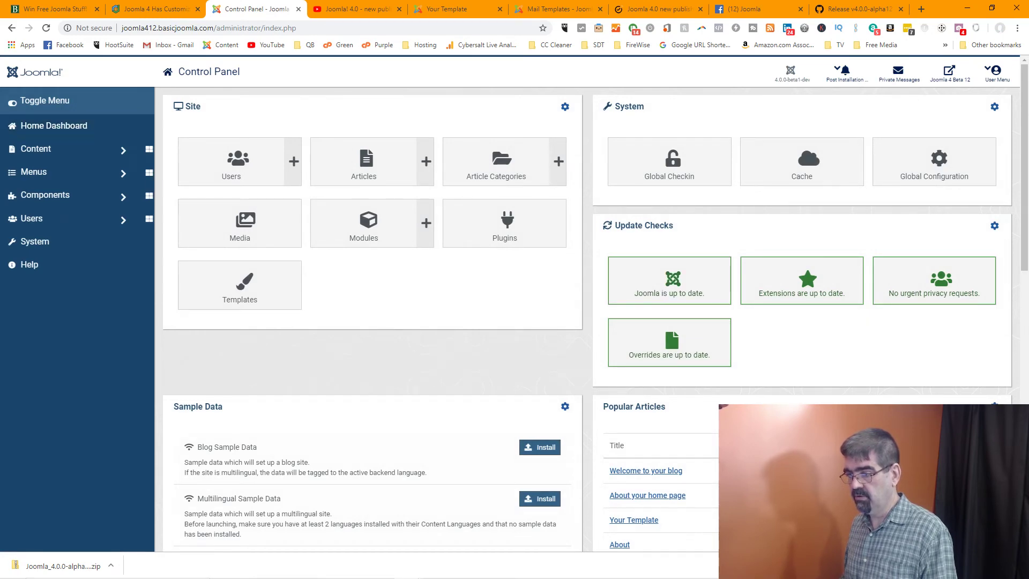
left_click(281, 180)
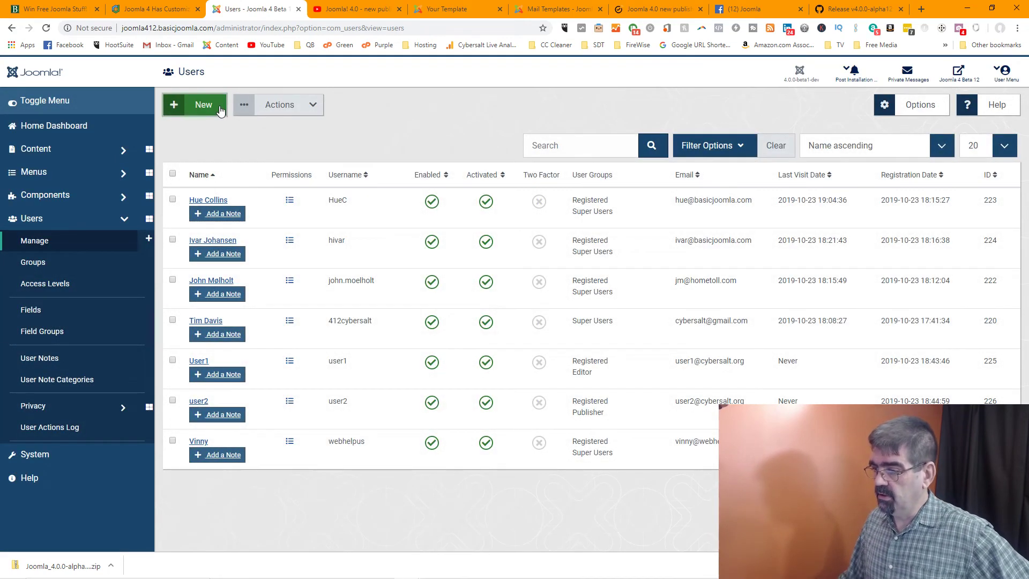
Open and cancel a new-user form, then return to the System Dashboard
left_click(219, 108)
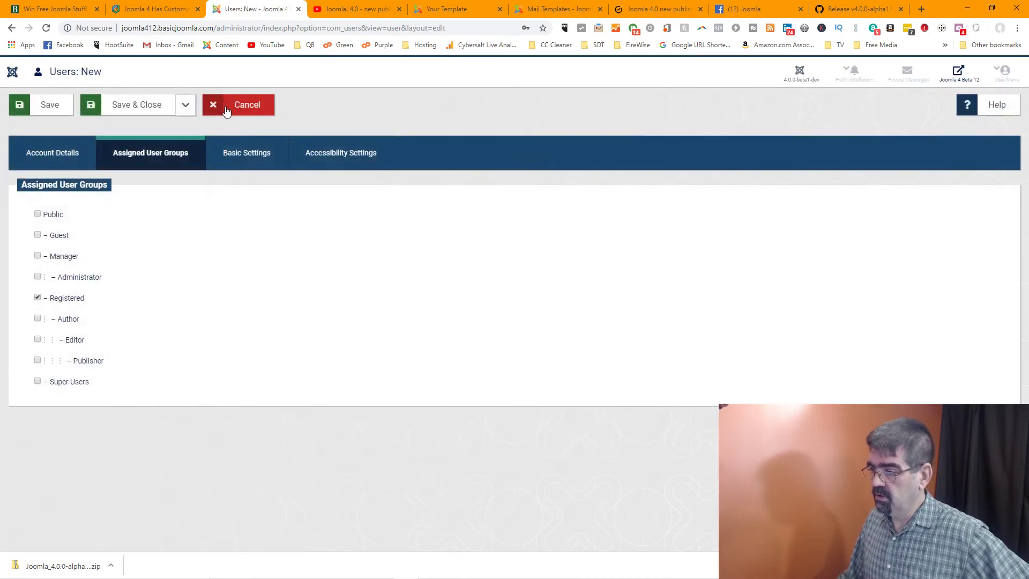
left_click(226, 105)
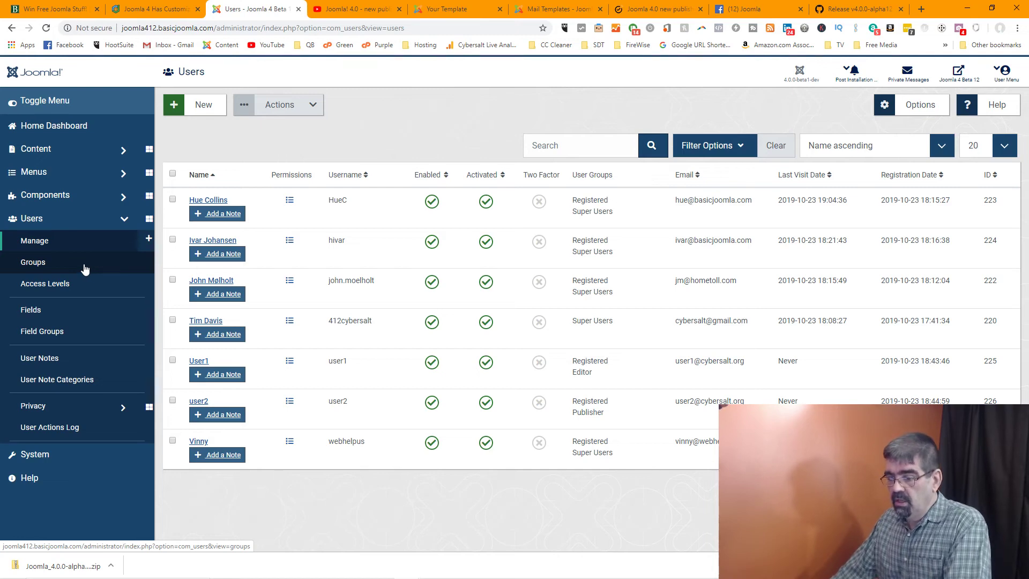
left_click(45, 460)
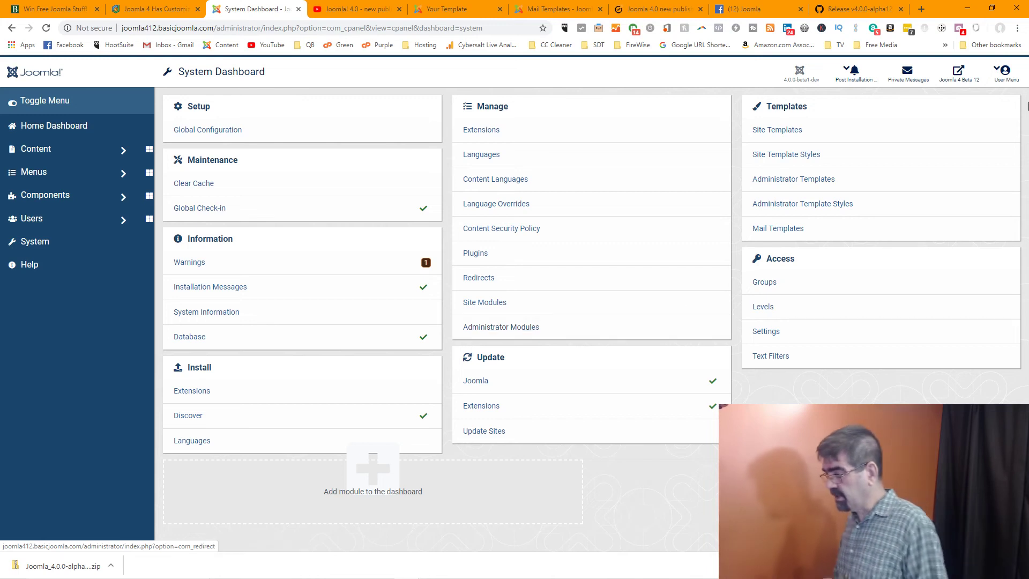
Save the Global Configuration: Test Mail template from Mail Templates and dismiss the confirmation
left_click(790, 233)
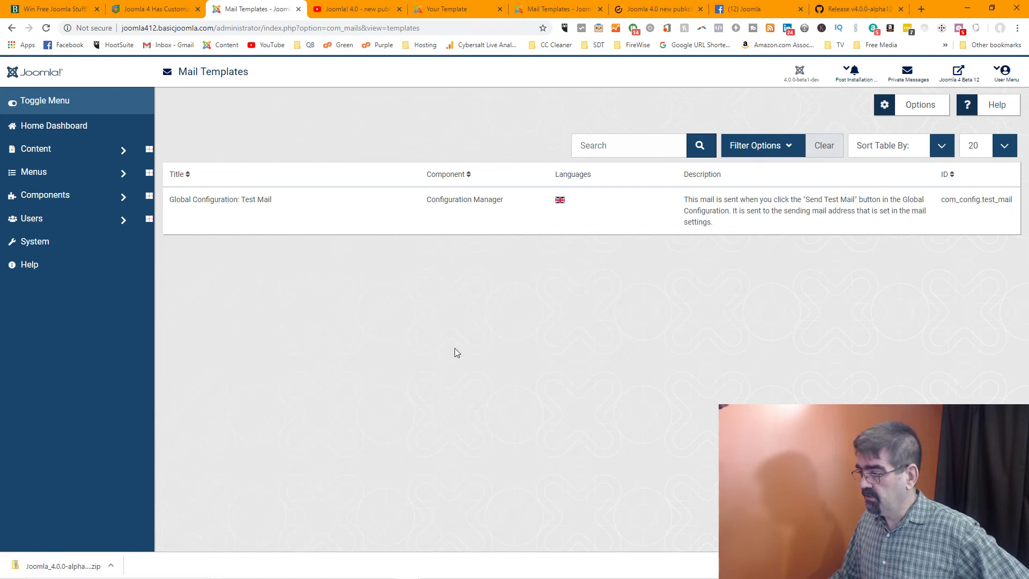
left_click(561, 204)
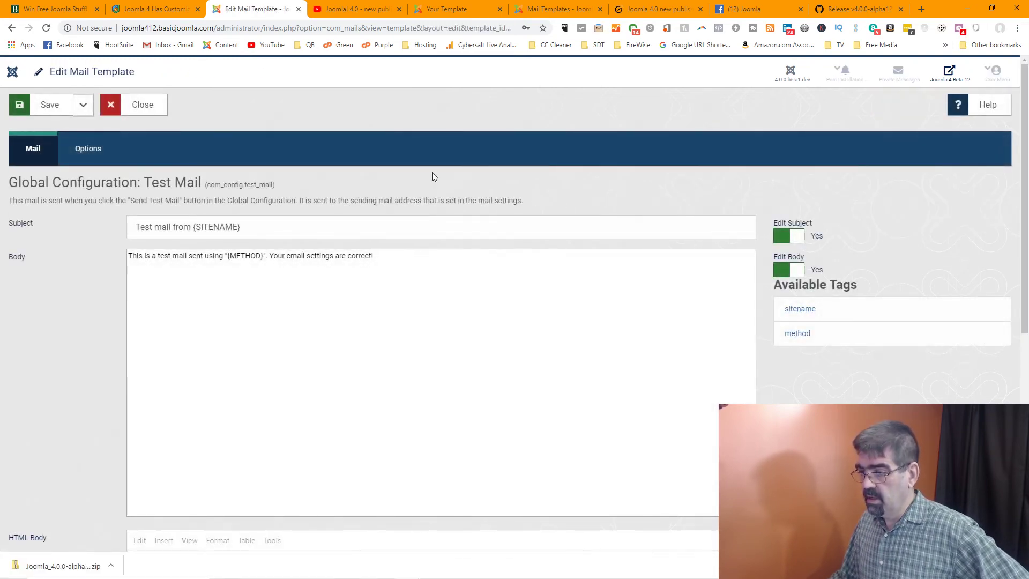
left_click(49, 109)
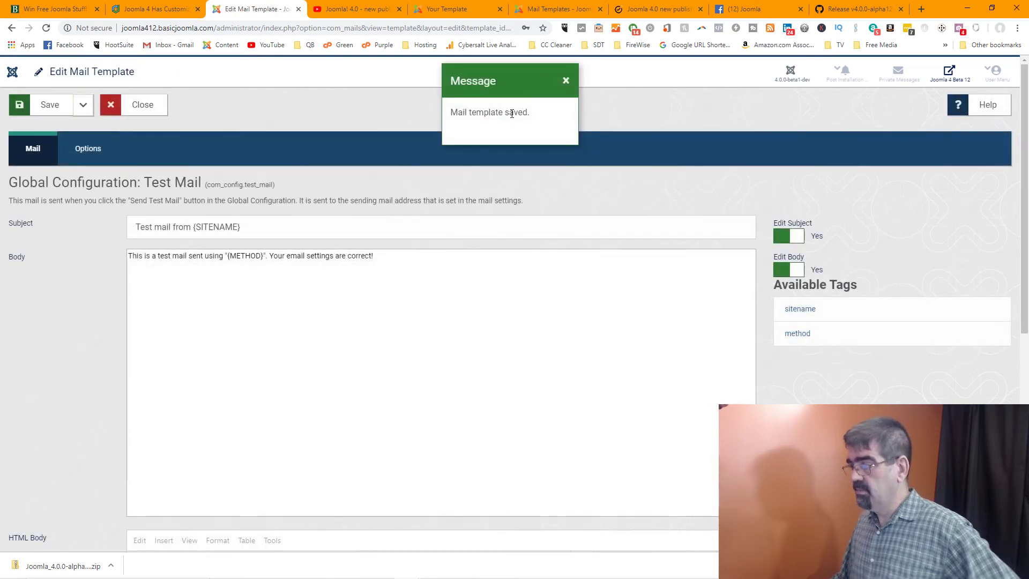
left_click(563, 82)
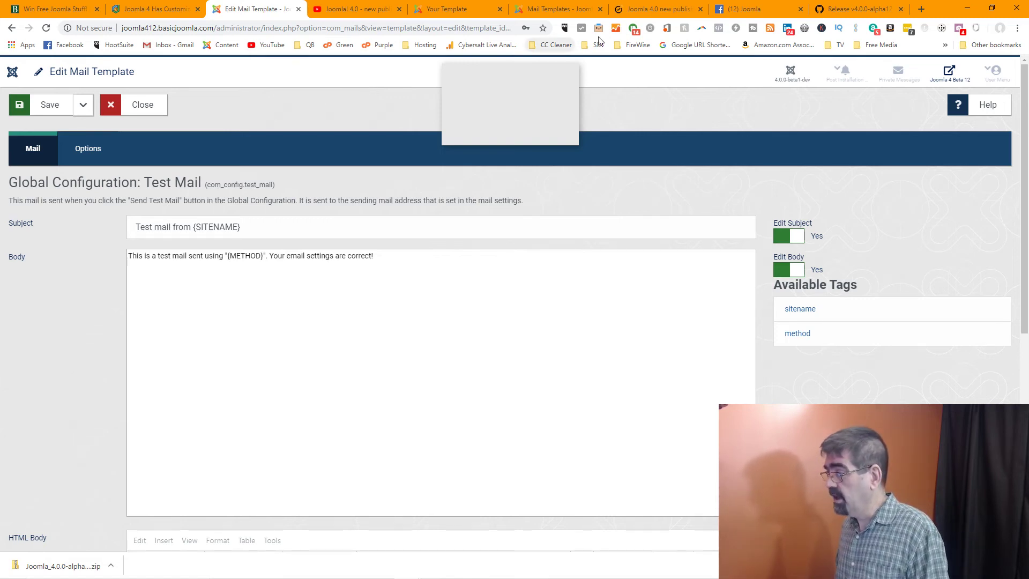
Google 'joomla 4 report bug' and open the Joomla! Issue Tracker result
left_click(840, 14)
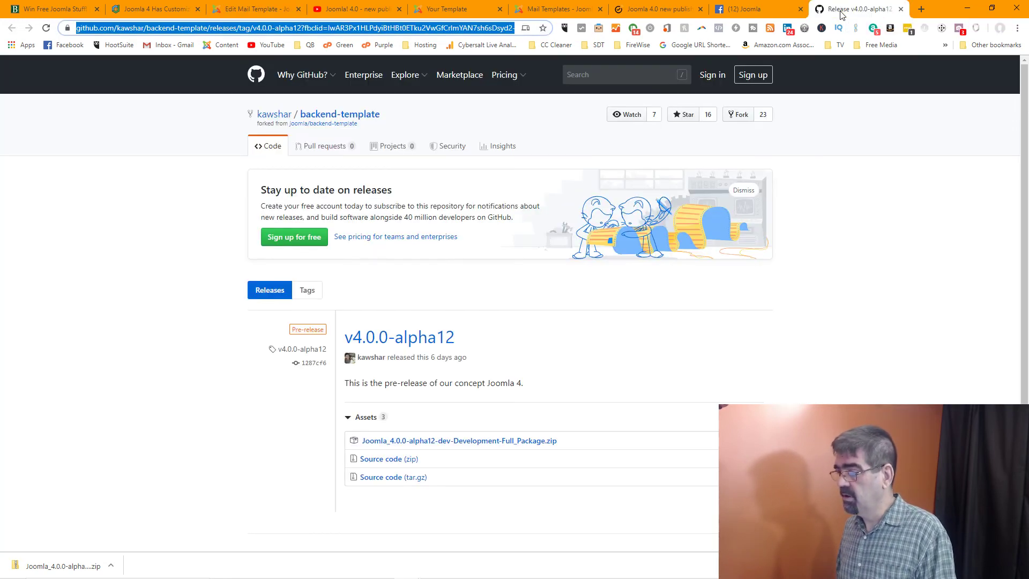
type("jo")
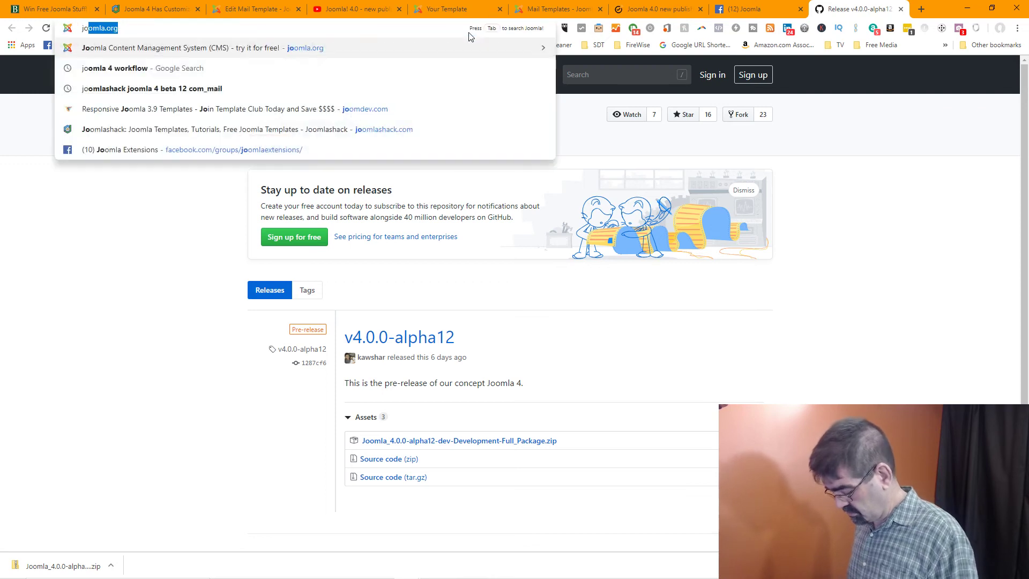
type("omla ")
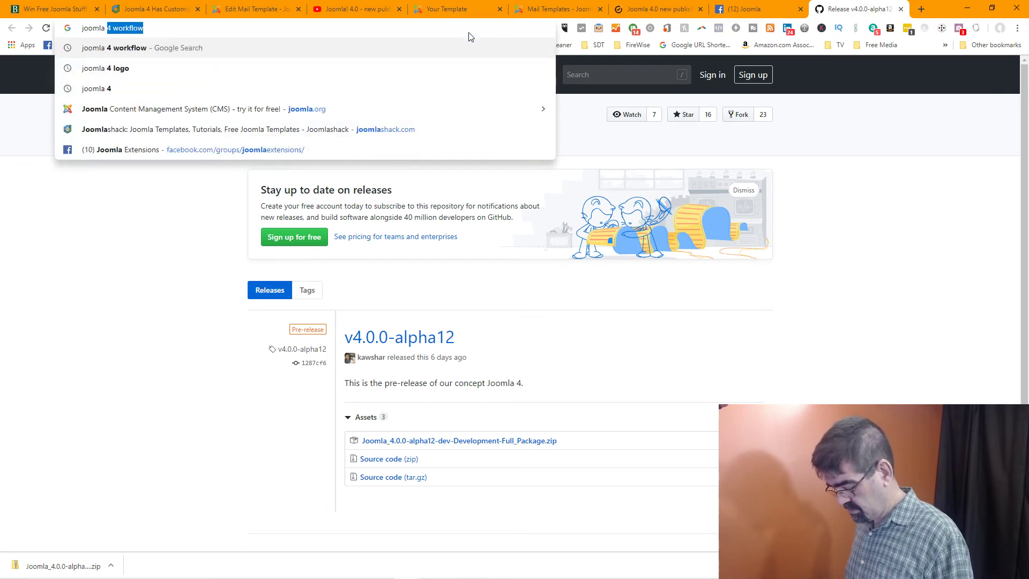
type("4 report bug")
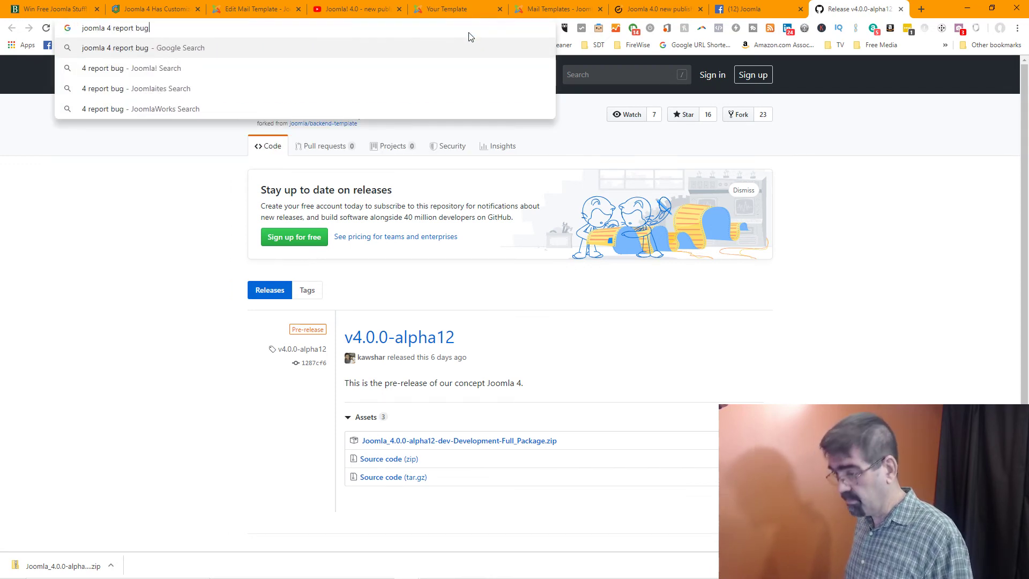
key("Return")
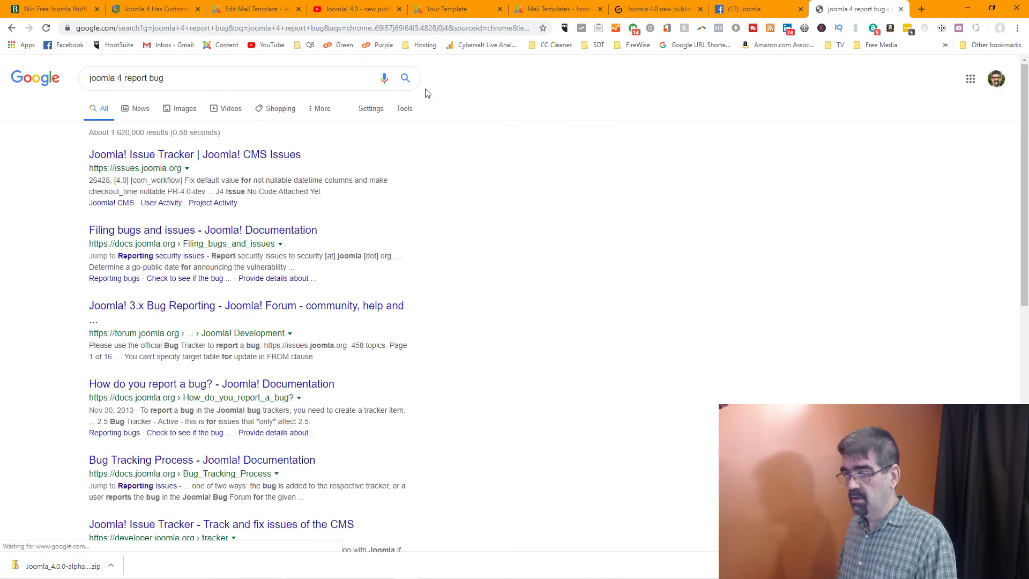
left_click(225, 155)
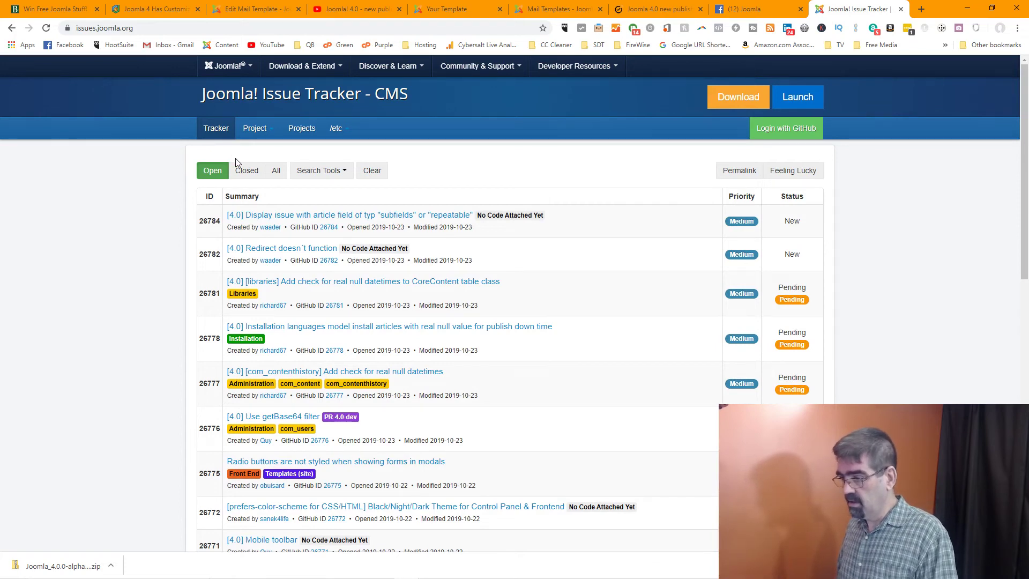
Filter the open CMS issues with the search term 'popup' via Search Tools
left_click(331, 169)
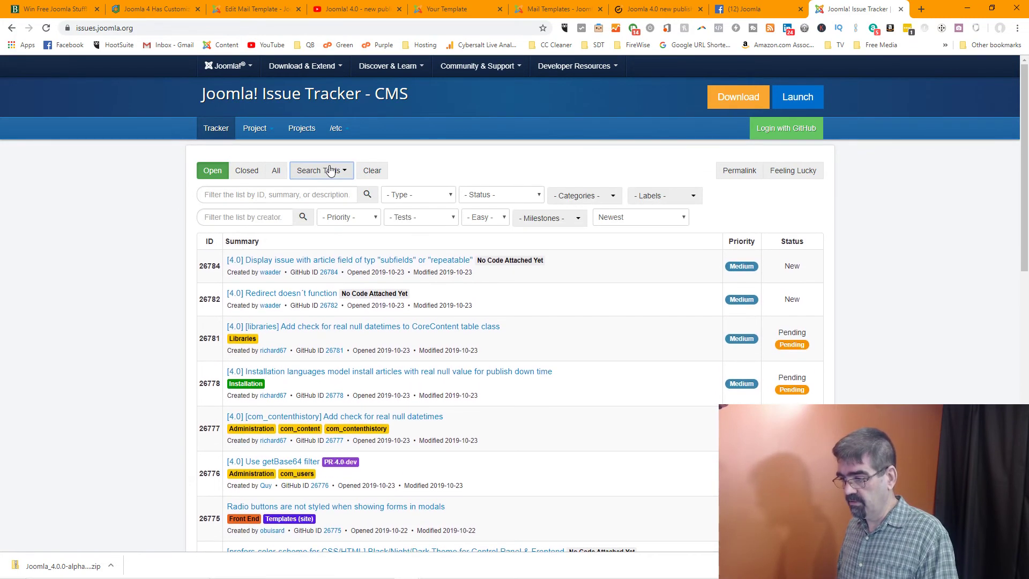
left_click(293, 193)
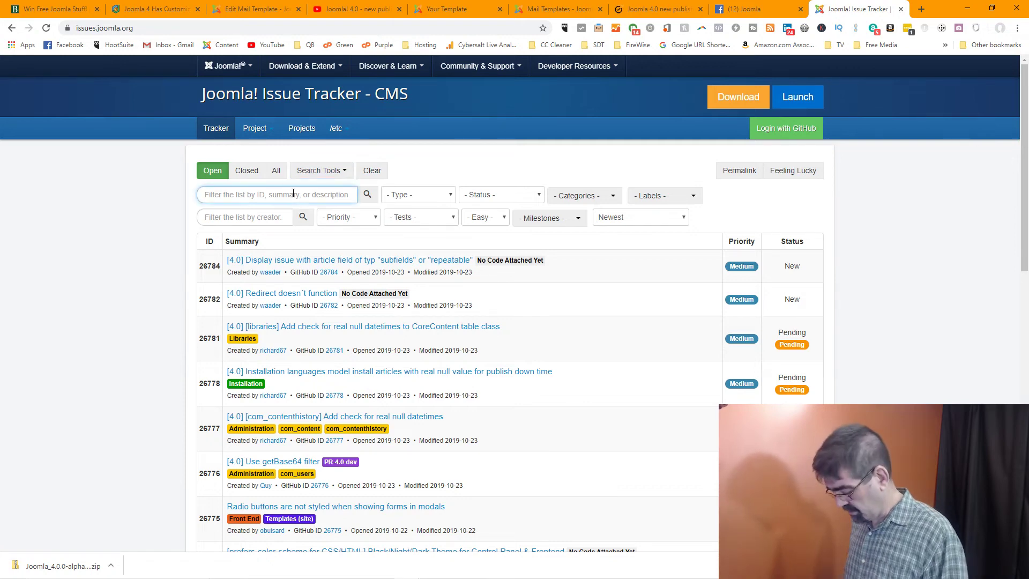
type("popup")
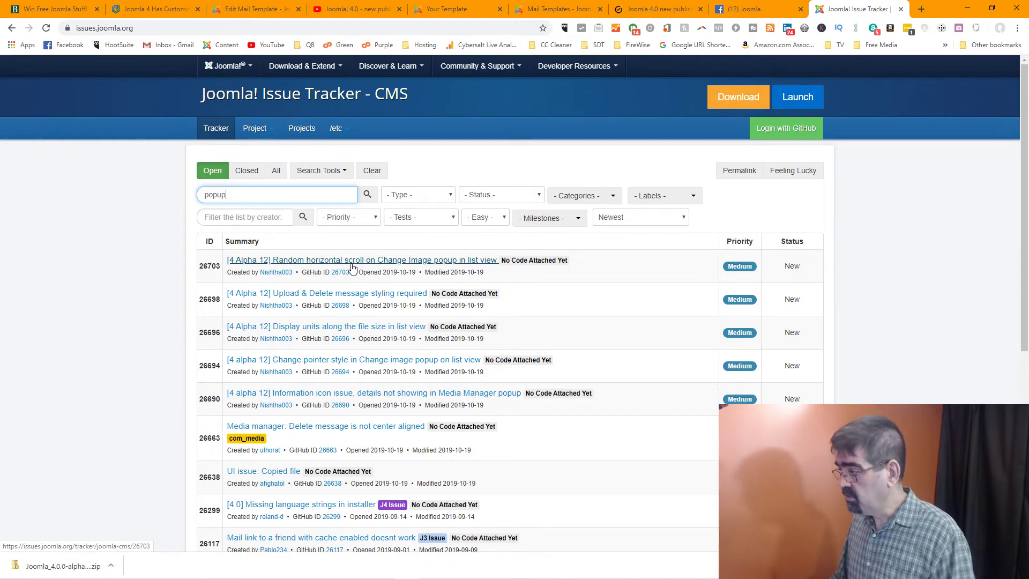
Log into the tracker with GitHub by signing in and authorizing the joomla app
left_click(786, 128)
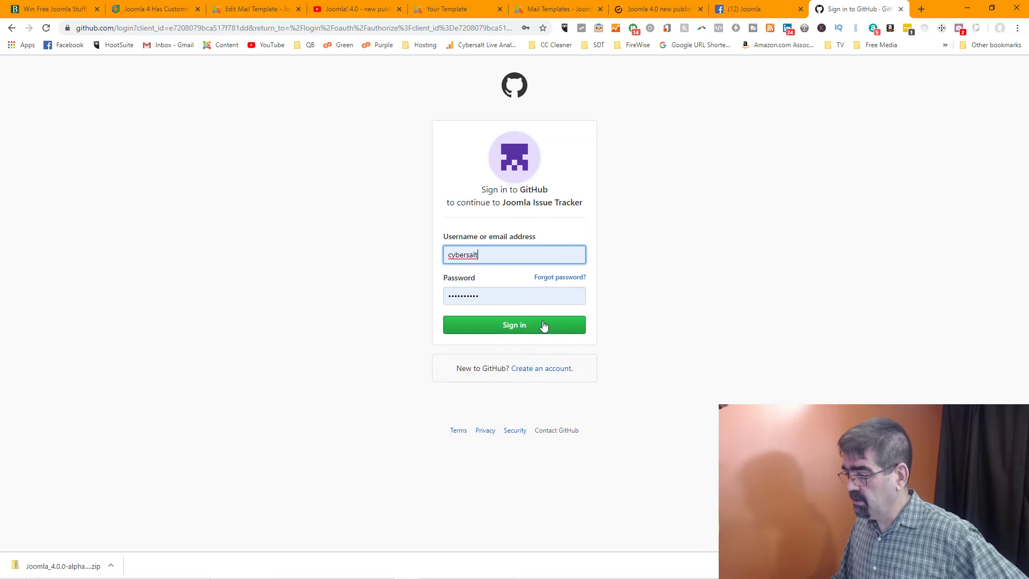
left_click(543, 323)
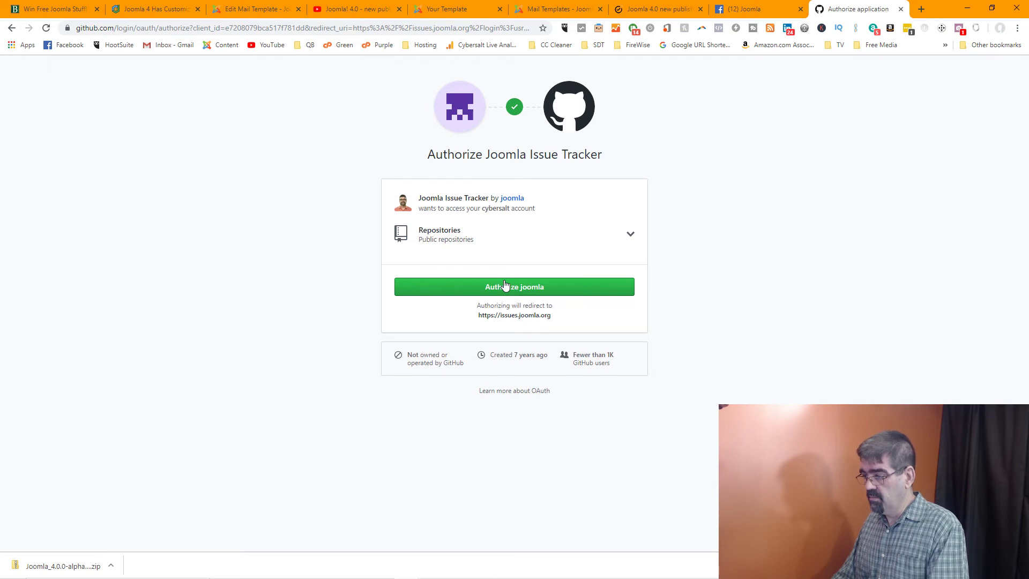
left_click(504, 285)
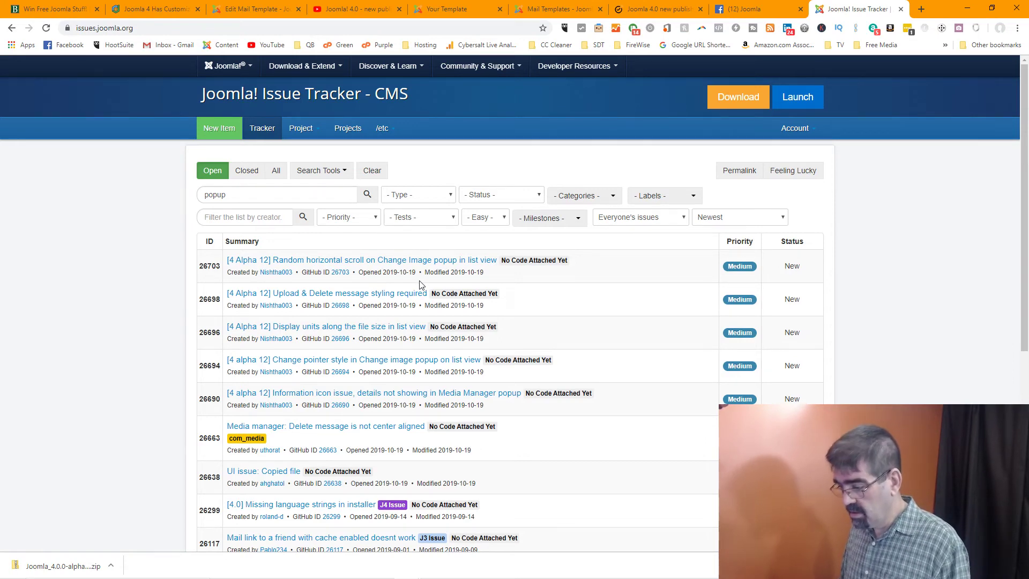
Start a new issue titled 'Pop Up box does not close', then switch to the Edit Mail Template tab
scroll(420, 285, "down", 3)
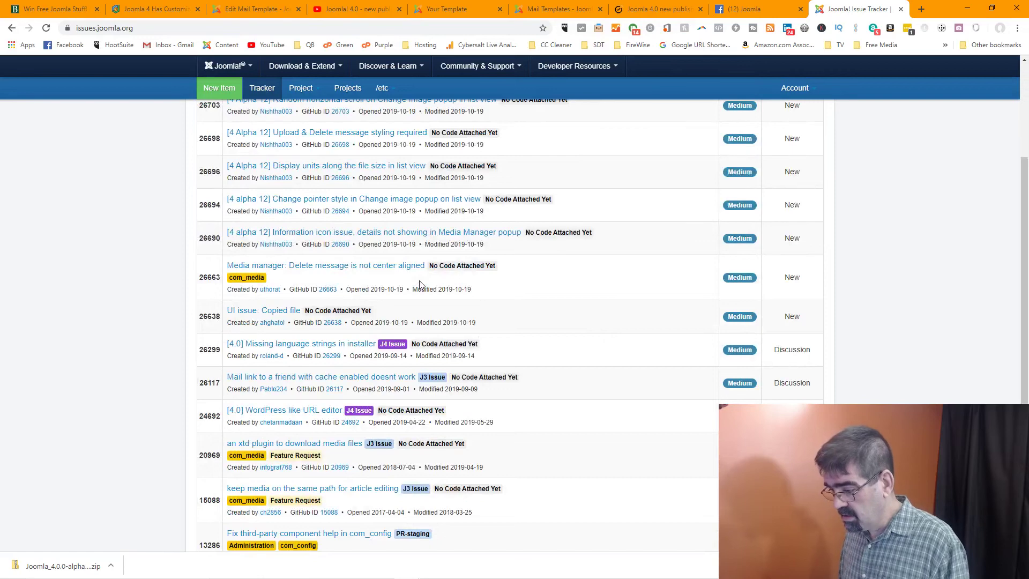
scroll(420, 286, "down", 2)
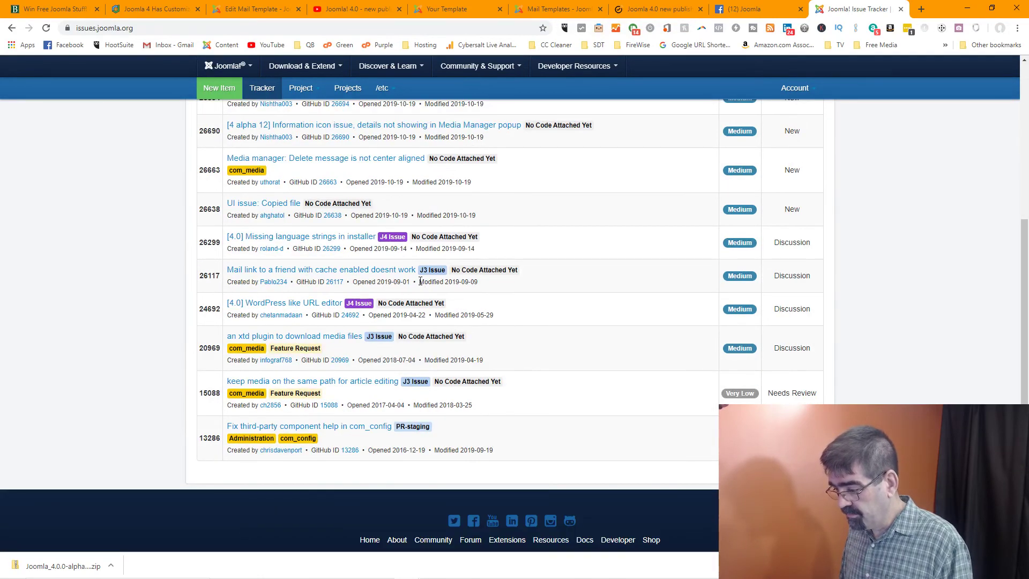
scroll(420, 281, "up", 5)
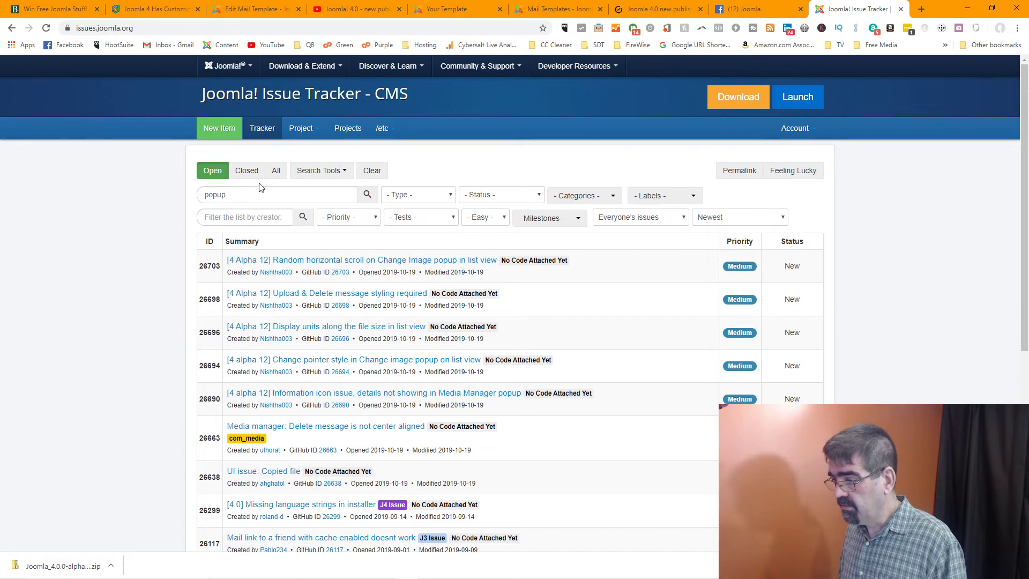
left_click(224, 138)
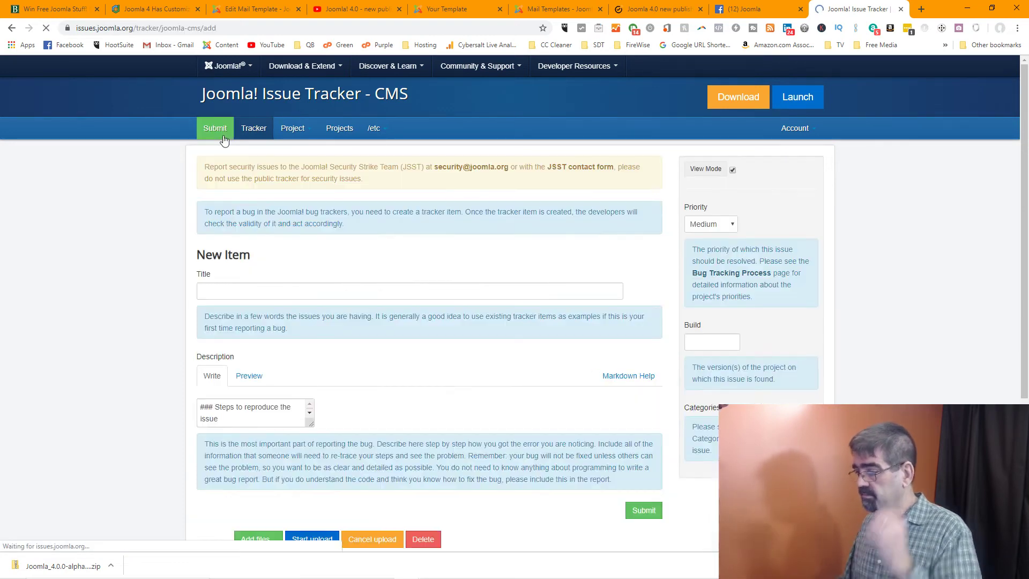
left_click(341, 242)
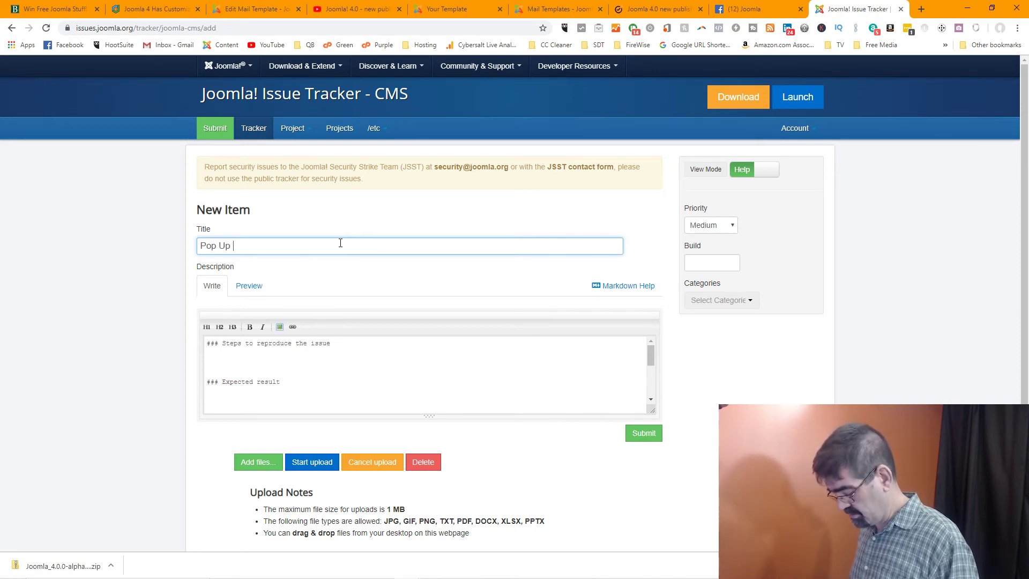
type("Pop Up box")
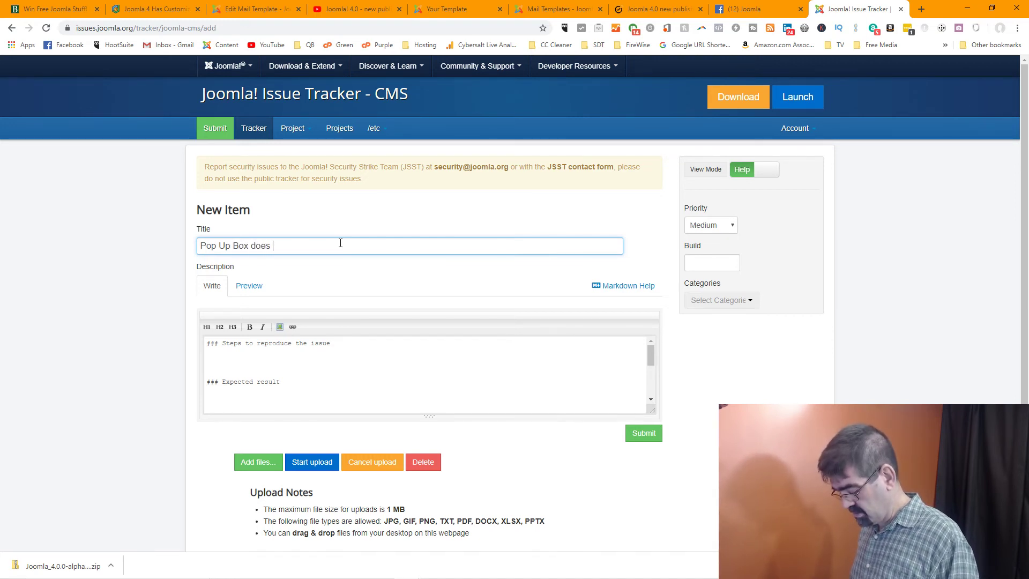
type("does not close")
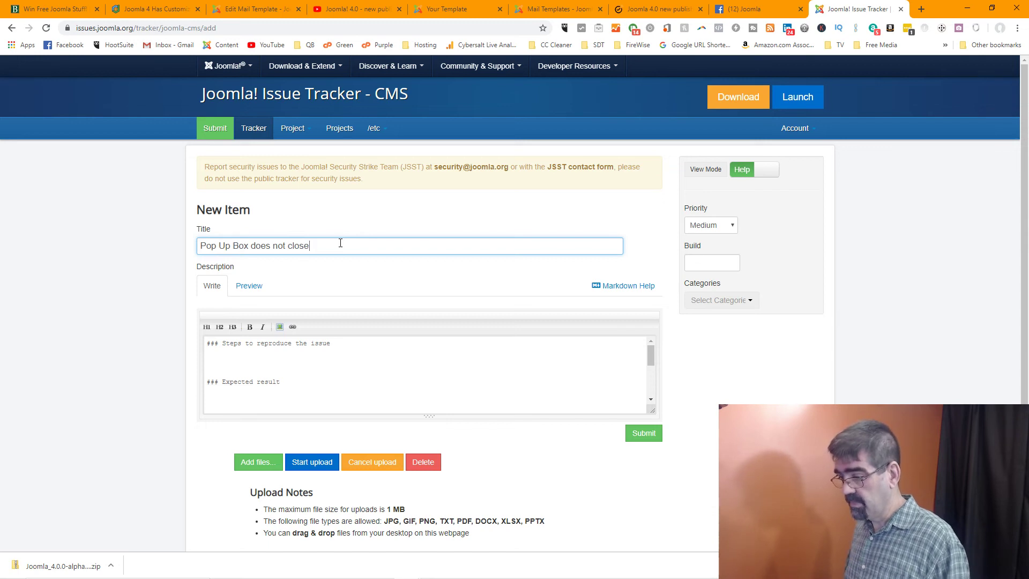
left_click(316, 364)
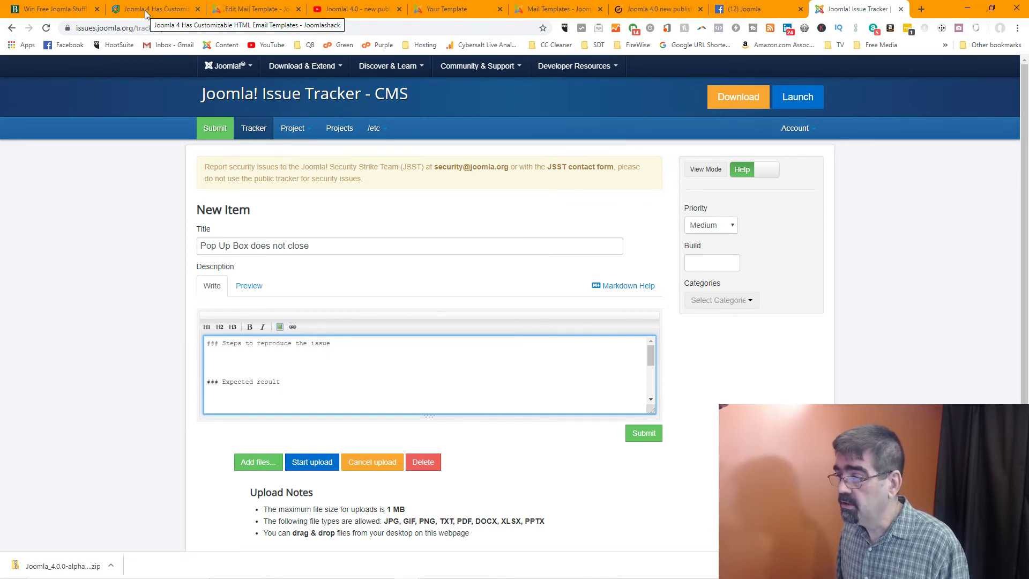
left_click(253, 13)
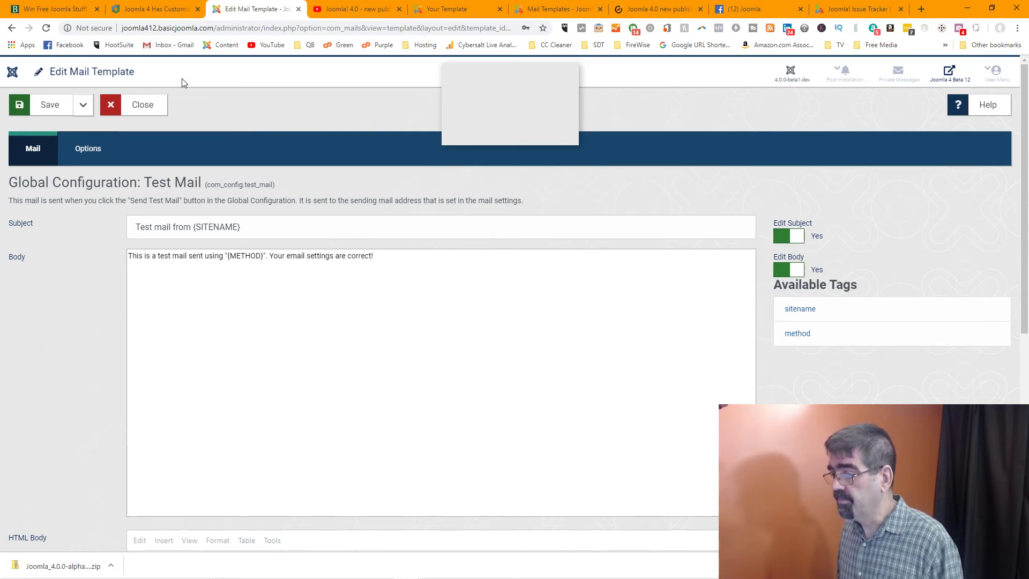
Close the Test Mail template and reopen it via System > Mail Templates and the UK flag
left_click(161, 109)
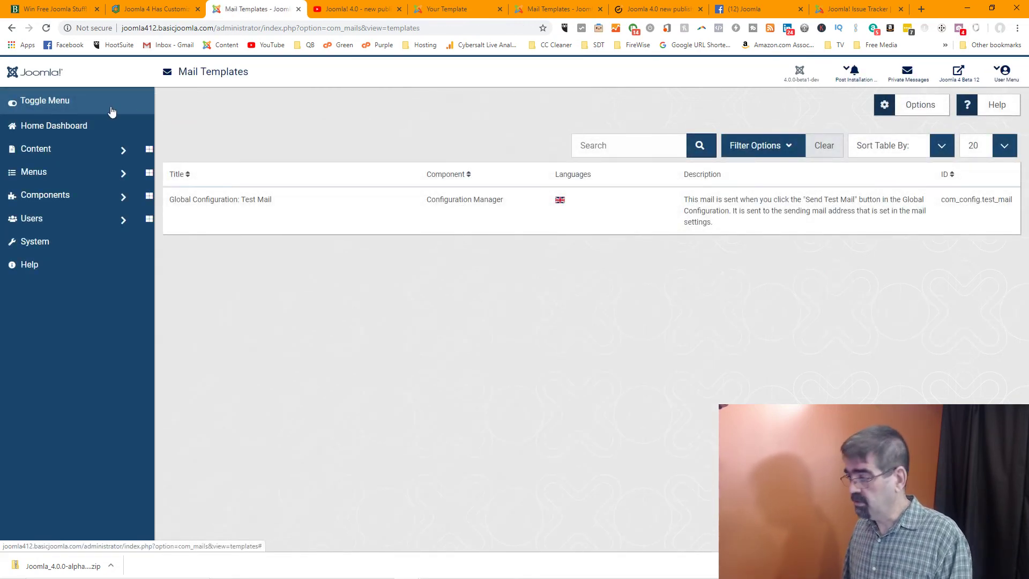
left_click(51, 250)
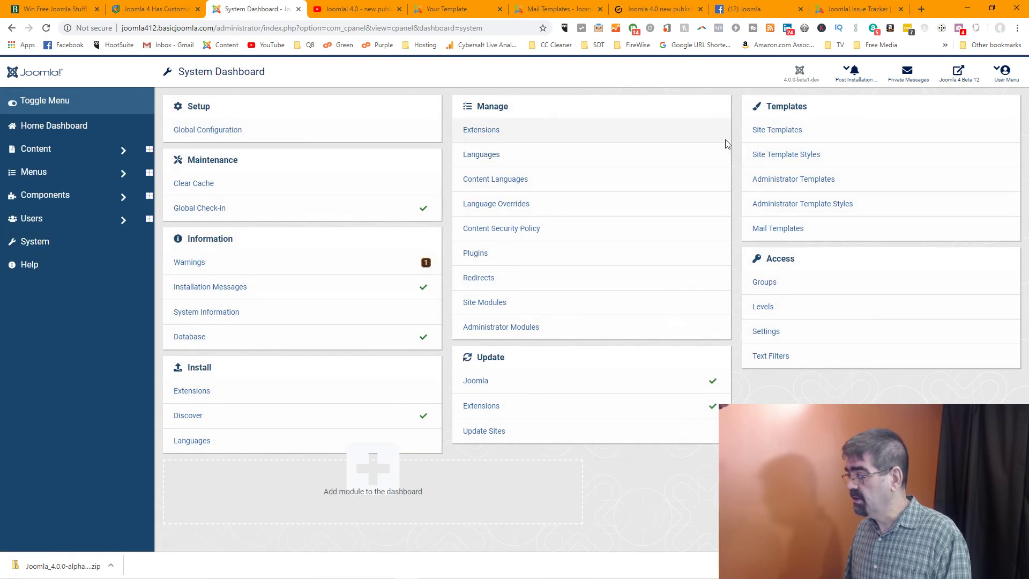
left_click(769, 229)
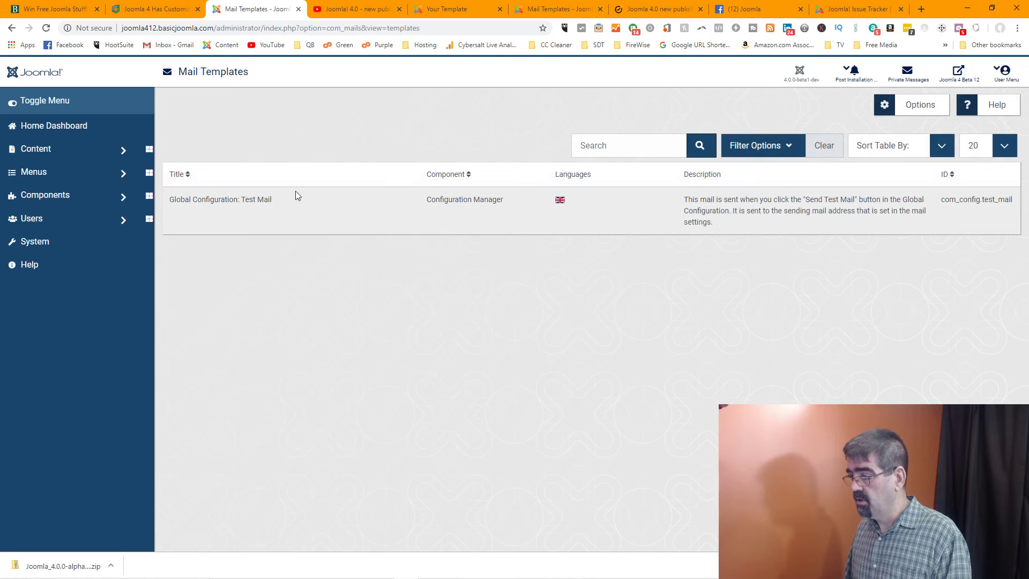
left_click(563, 203)
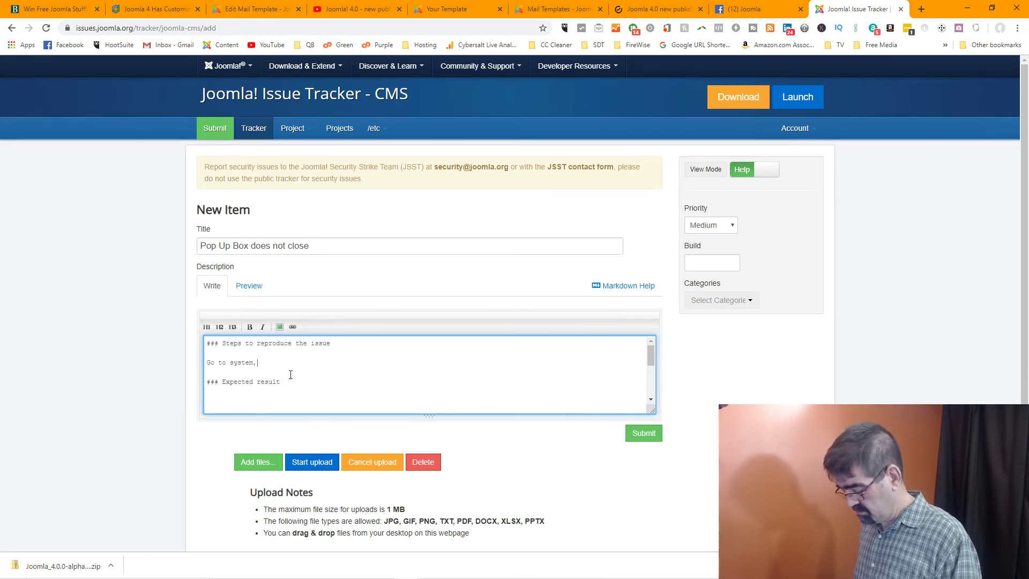
Make the first reproduction step read 'Go to system> mail templates'
type("mail")
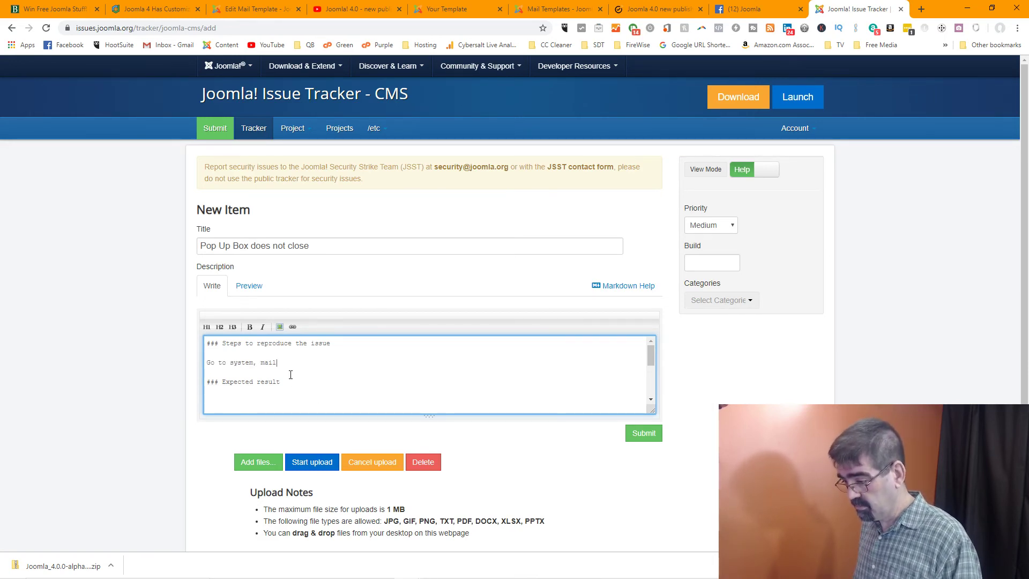
type("d templates")
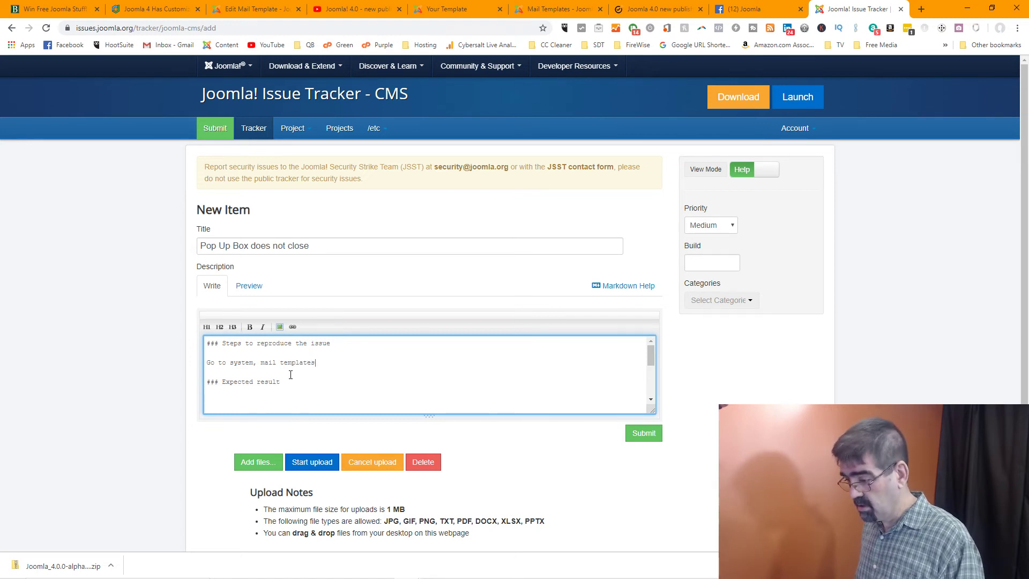
key("Left")
key("Left")
key("Left")
key("Left")
key("Left")
key("Left")
key("Left")
key("Left")
key("Left")
key("Left")
key("Left")
key("Left")
key("Left")
key("Left")
key("Left")
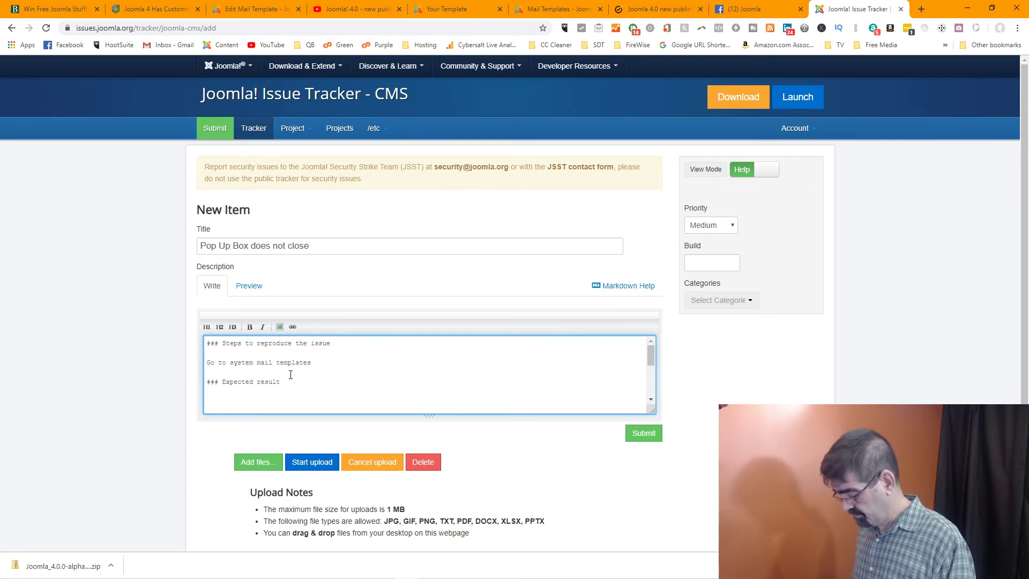
key("BackSpace")
type(">")
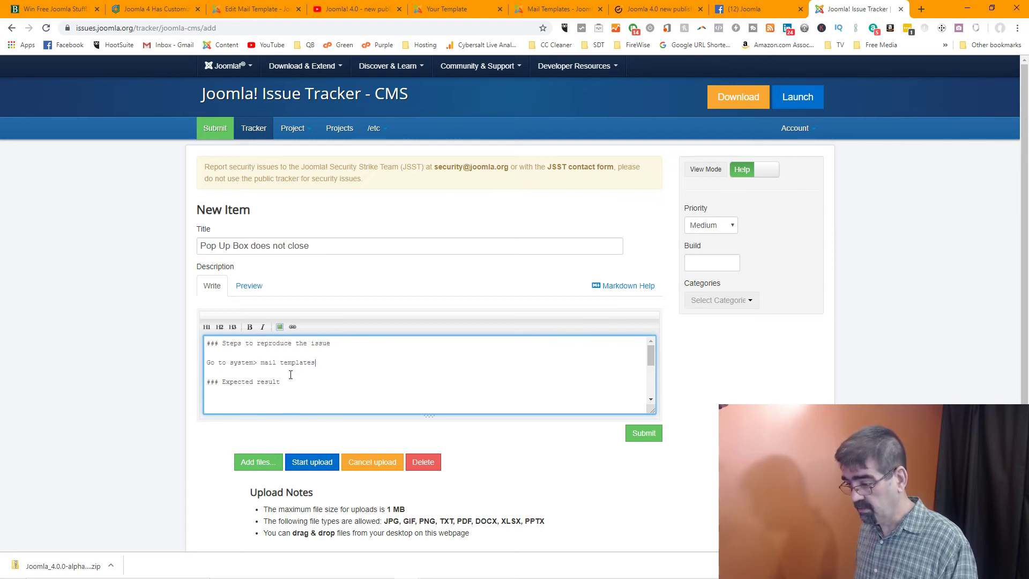
type(" mail templates ")
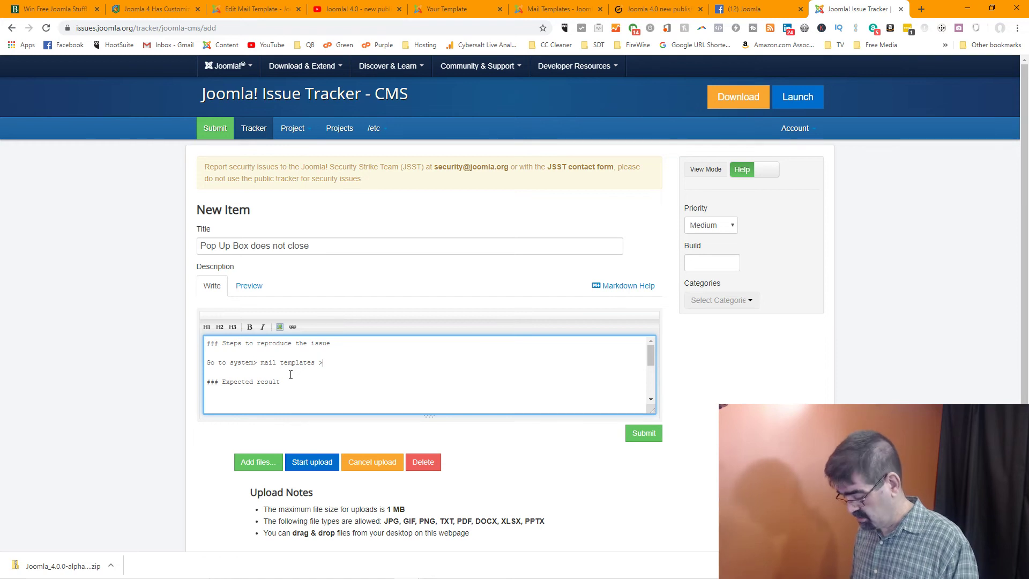
type("> open se")
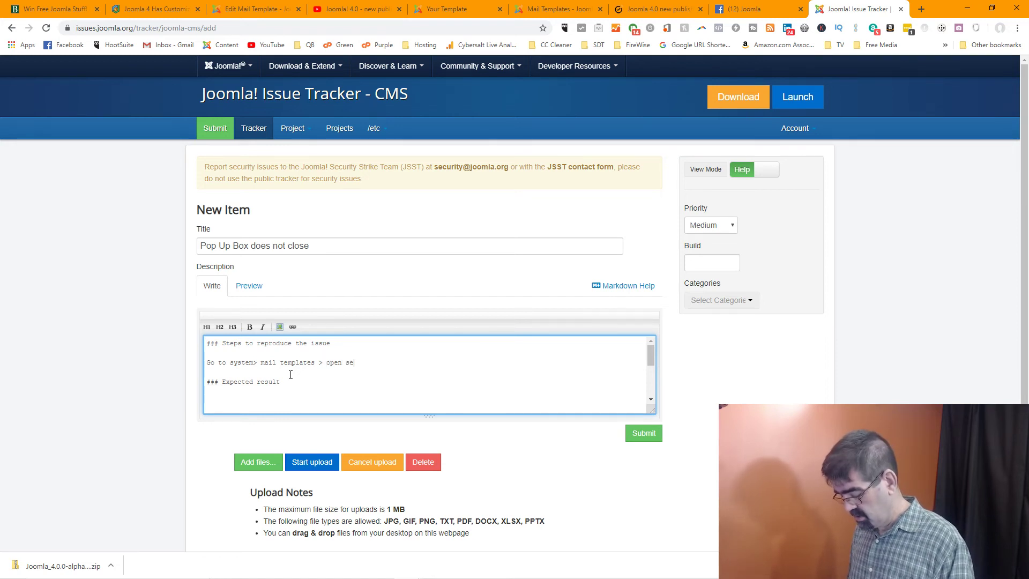
type("xiting")
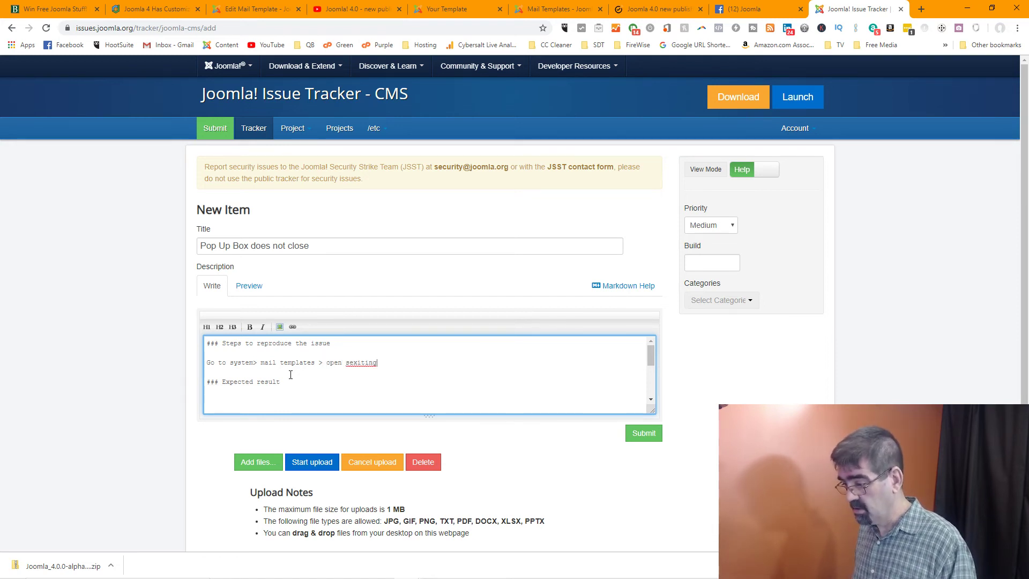
key("BackSpace")
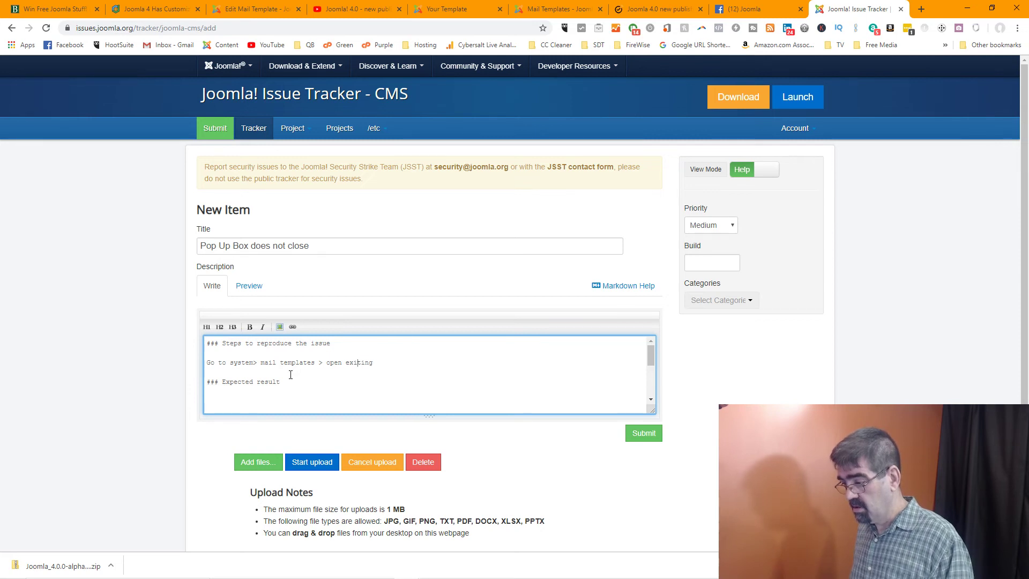
type("s")
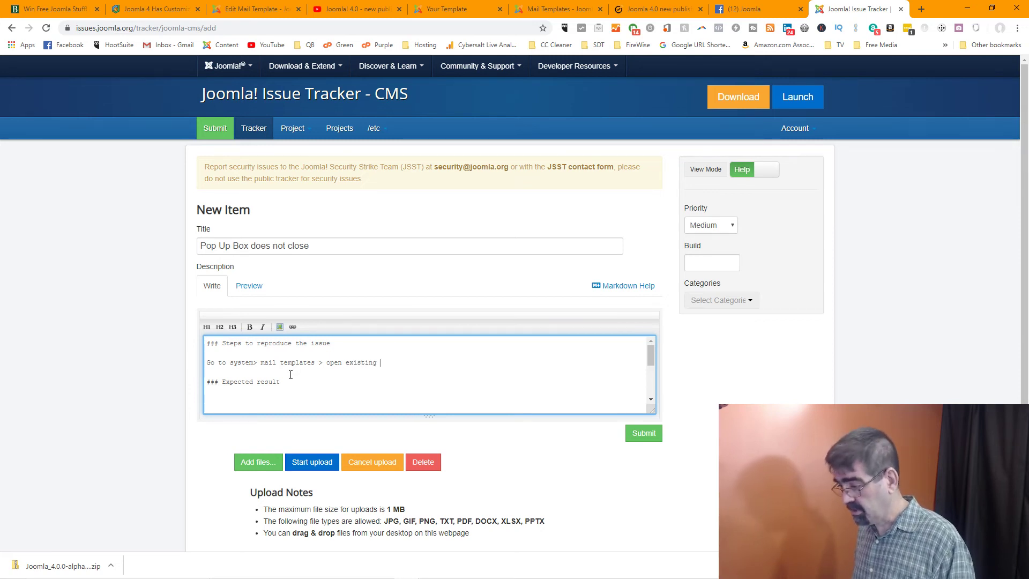
key("BackSpace")
key("BackSpace")
key("BackSpace")
key("BackSpace")
key("BackSpace")
key("BackSpace")
key("BackSpace")
key("BackSpace")
key("BackSpace")
key("BackSpace")
key("BackSpace")
key("BackSpace")
key("BackSpace")
key("BackSpace")
key("BackSpace")
key("BackSpace")
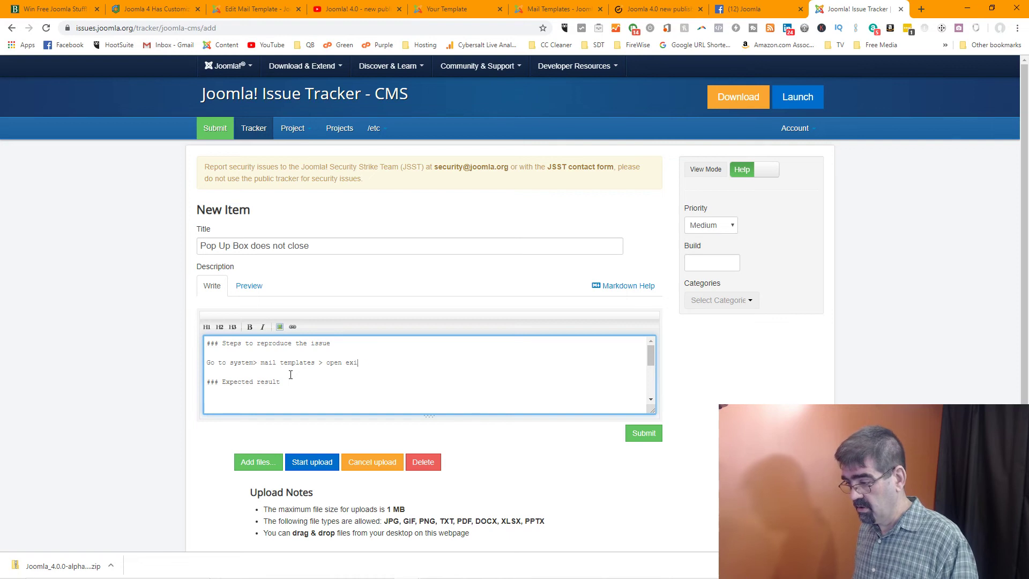
Add the step 'Open an existing mail template and save it.' and enlarge the description box
key("Return")
key("Return")
type("Open")
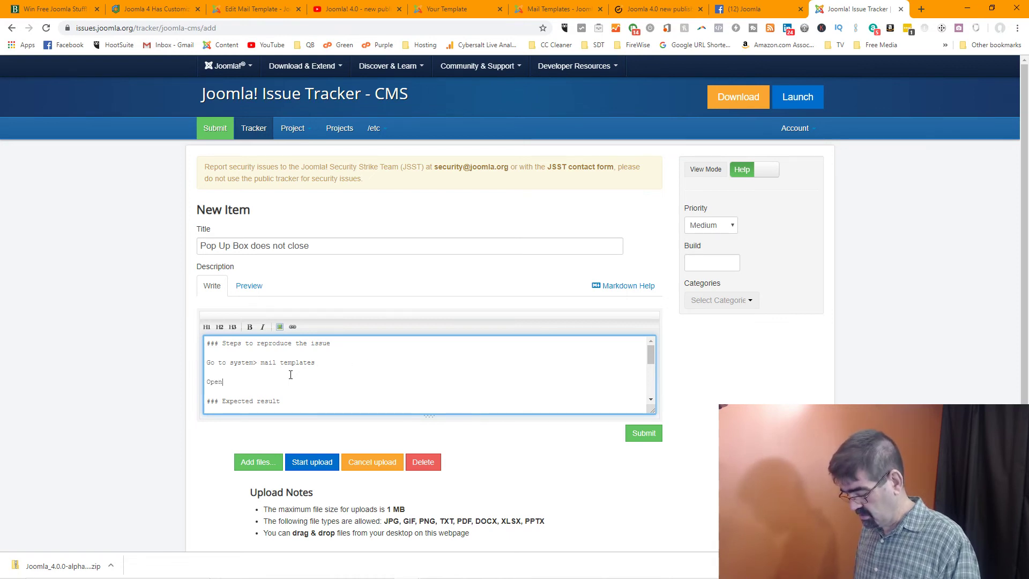
type(" an existing ma")
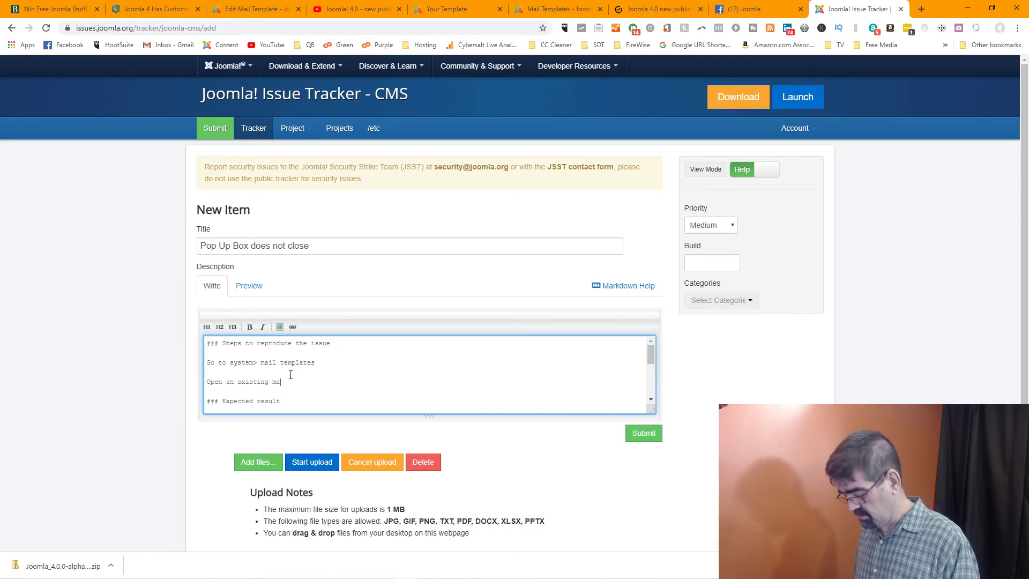
type("il template and ")
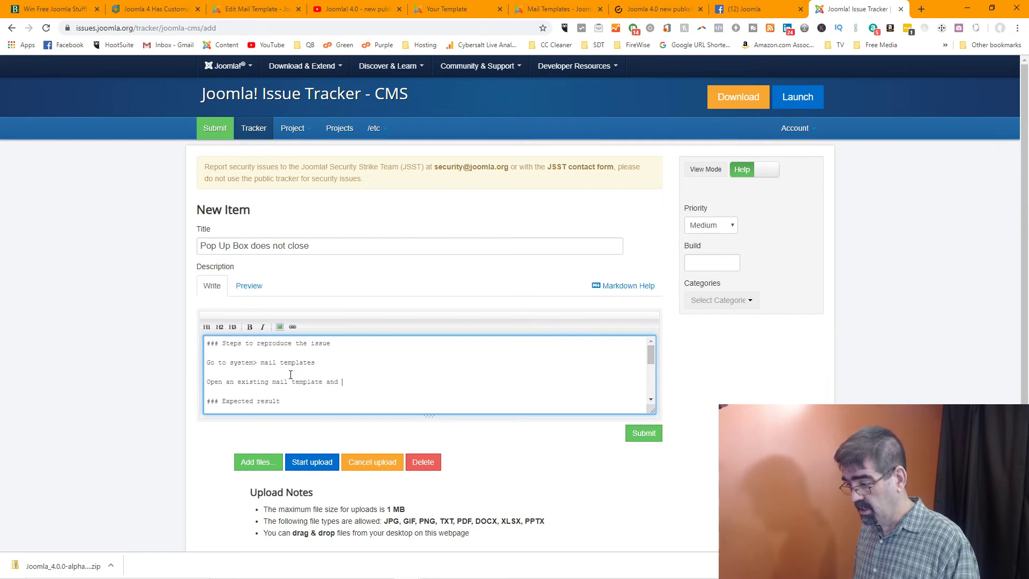
type("save it.")
key("Return")
key("Return")
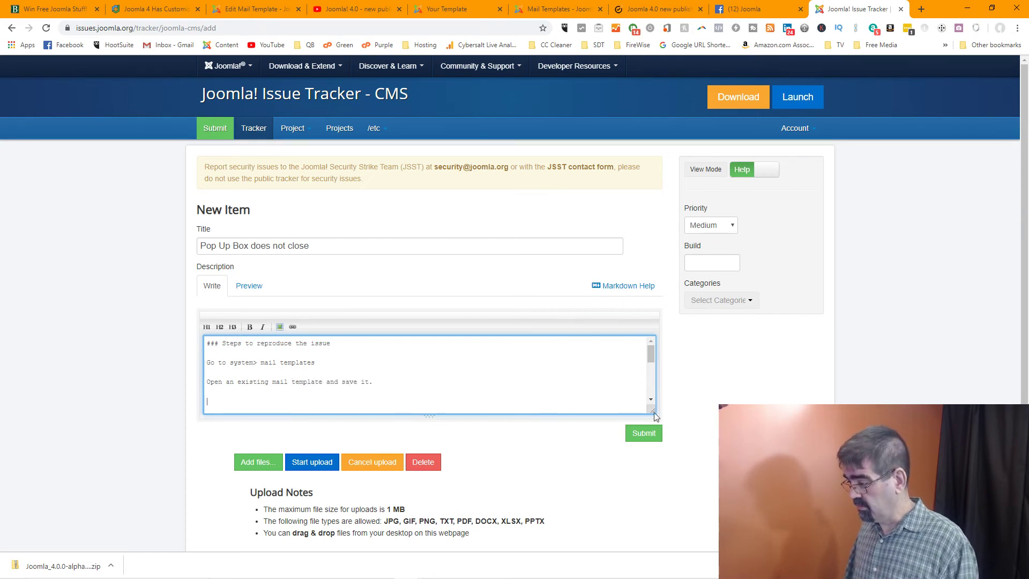
left_click_drag(651, 411, 674, 542)
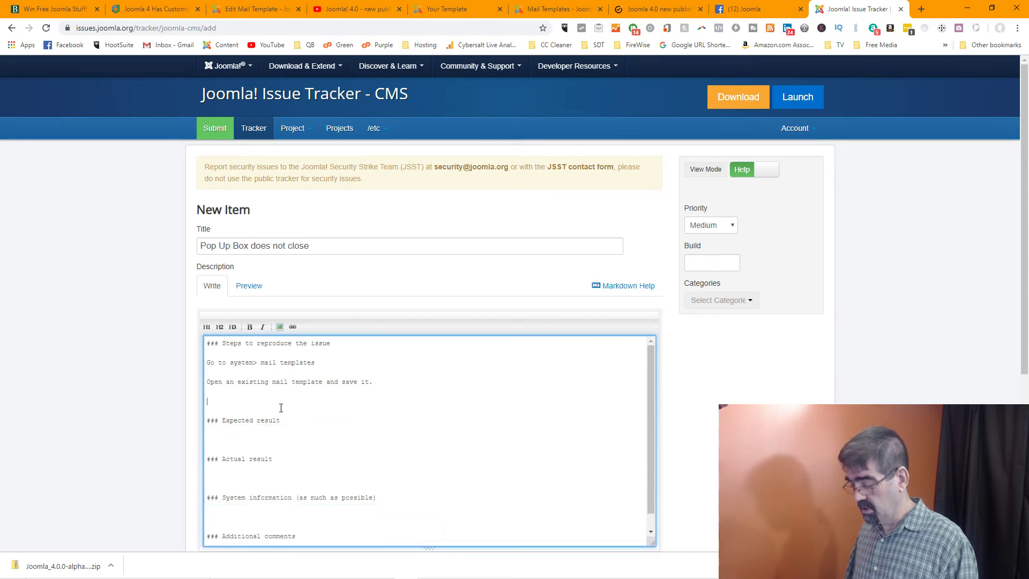
Add the reproduction step 'Green popup box appears after save', fixing the typos
key("BackSpace")
key("BackSpace")
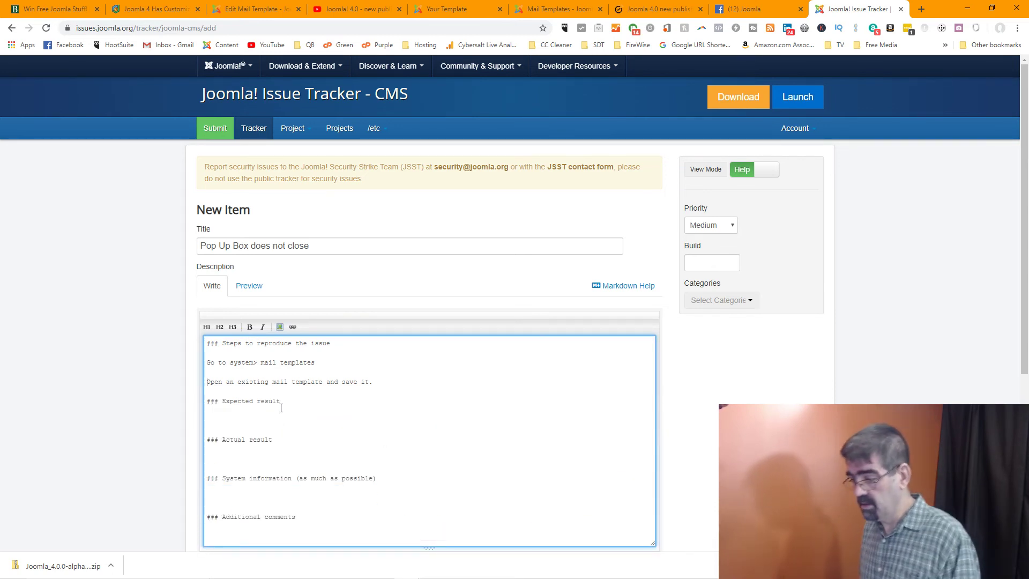
key("Return")
key("Return")
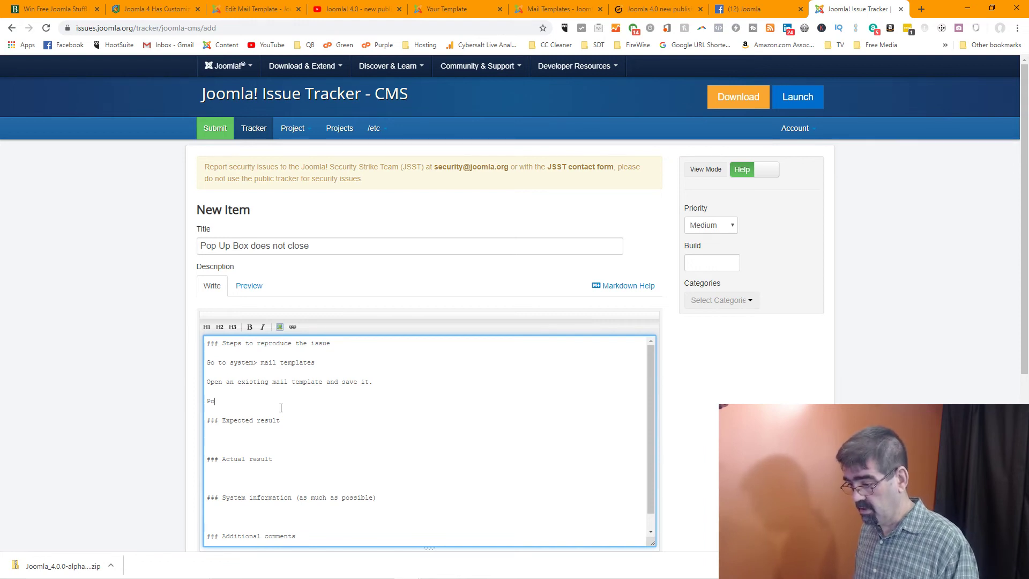
key("BackSpace")
key("BackSpace")
key("BackSpace")
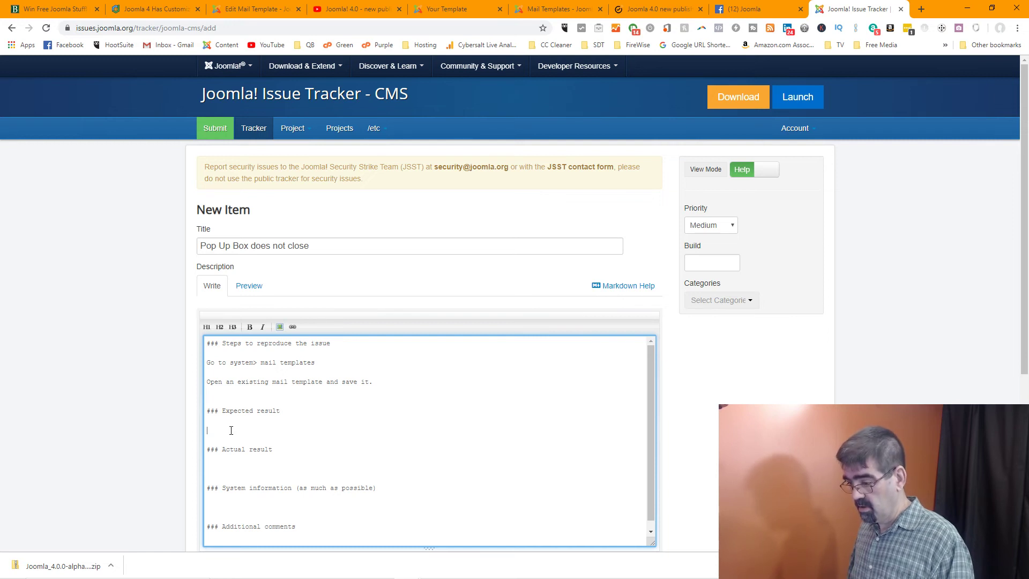
type("een co")
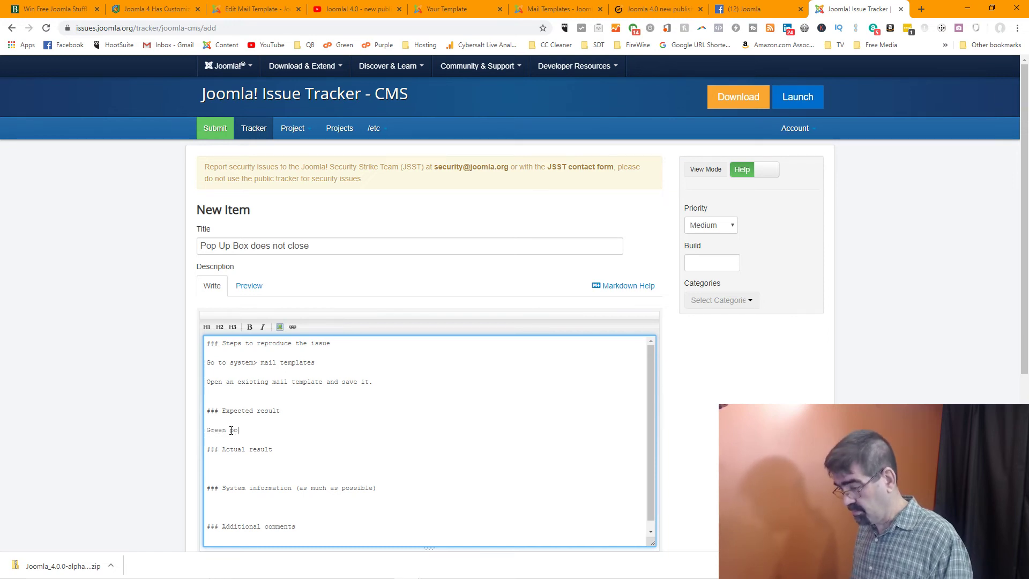
type("pup bo")
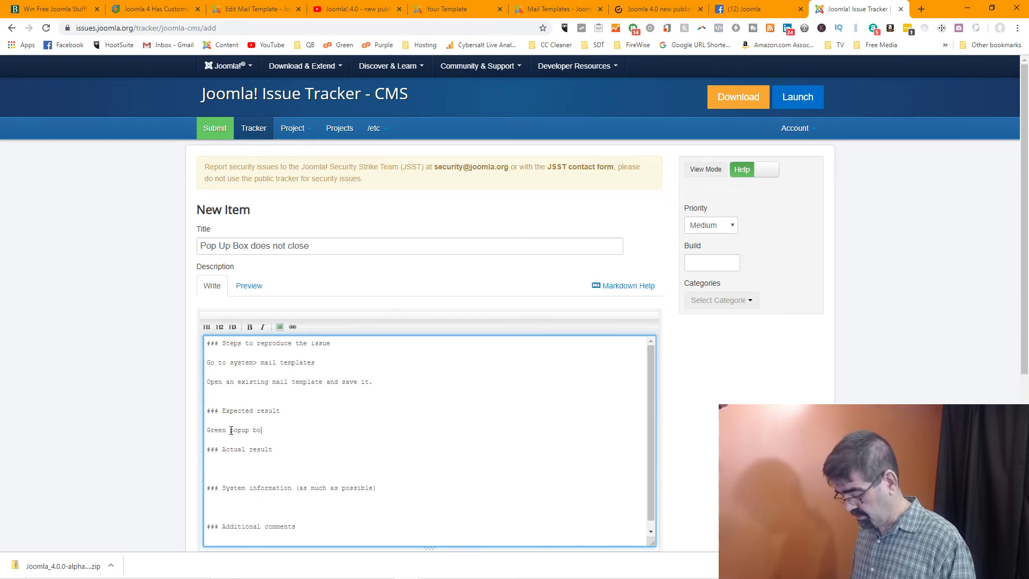
type("s")
key("BackSpace")
type("x apepa")
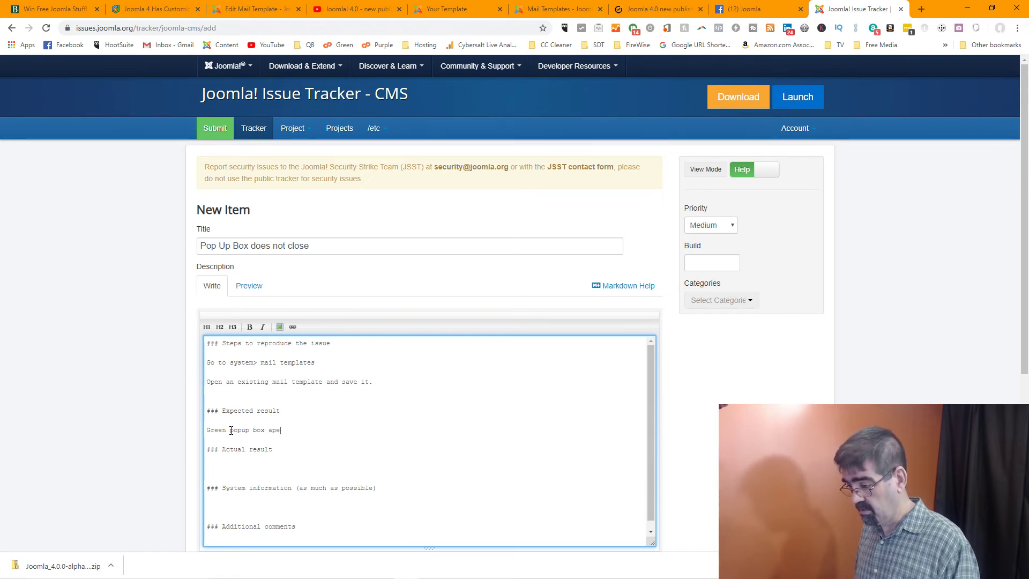
key("BackSpace")
type("pers")
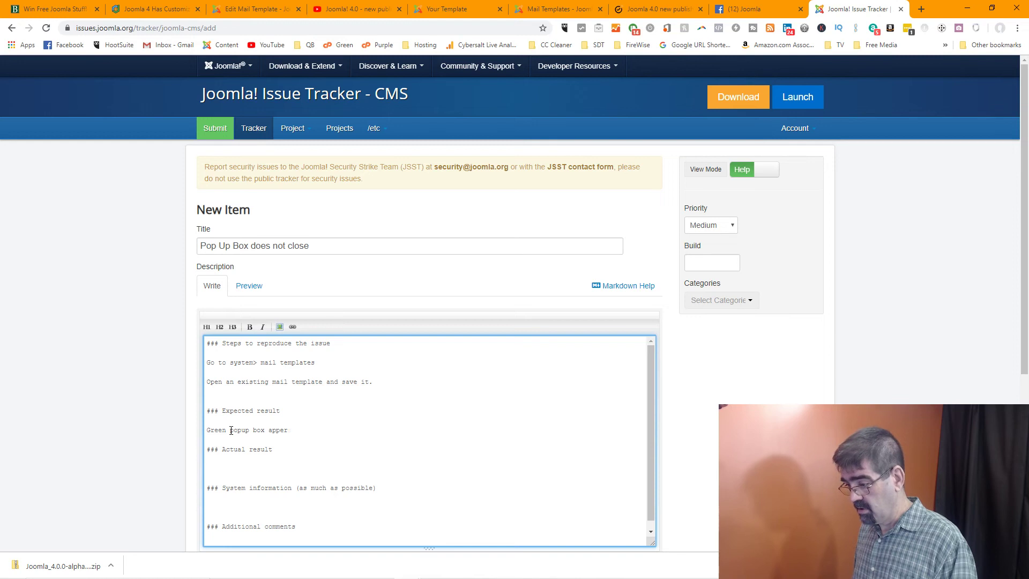
key("BackSpace")
type("ars")
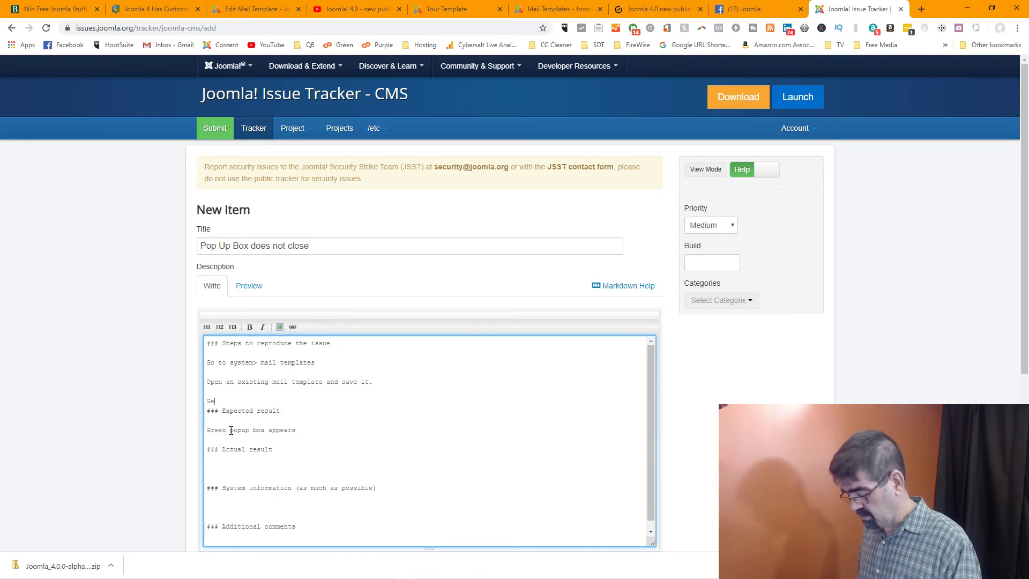
key("BackSpace")
type("reen popup ")
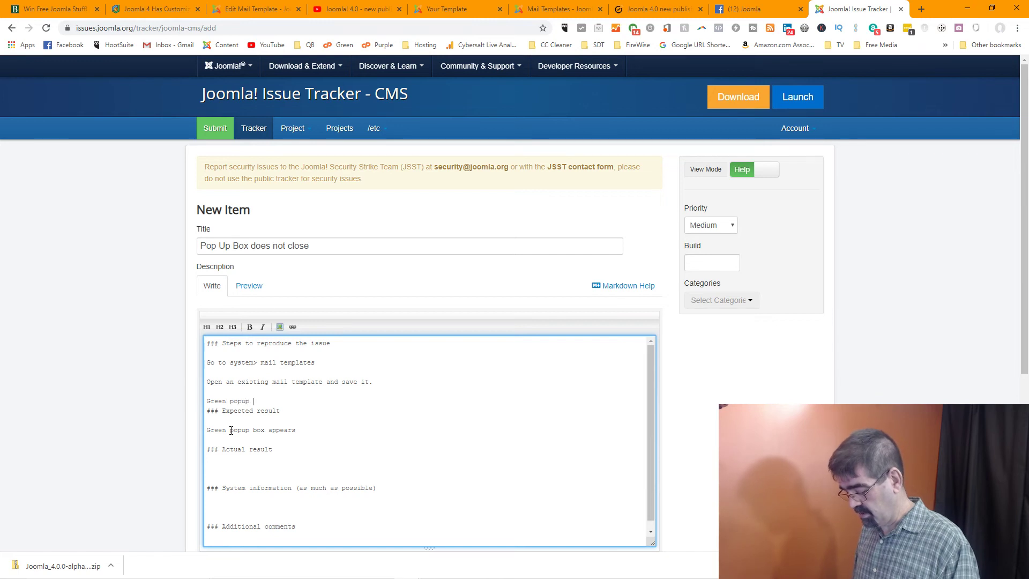
type("box appears")
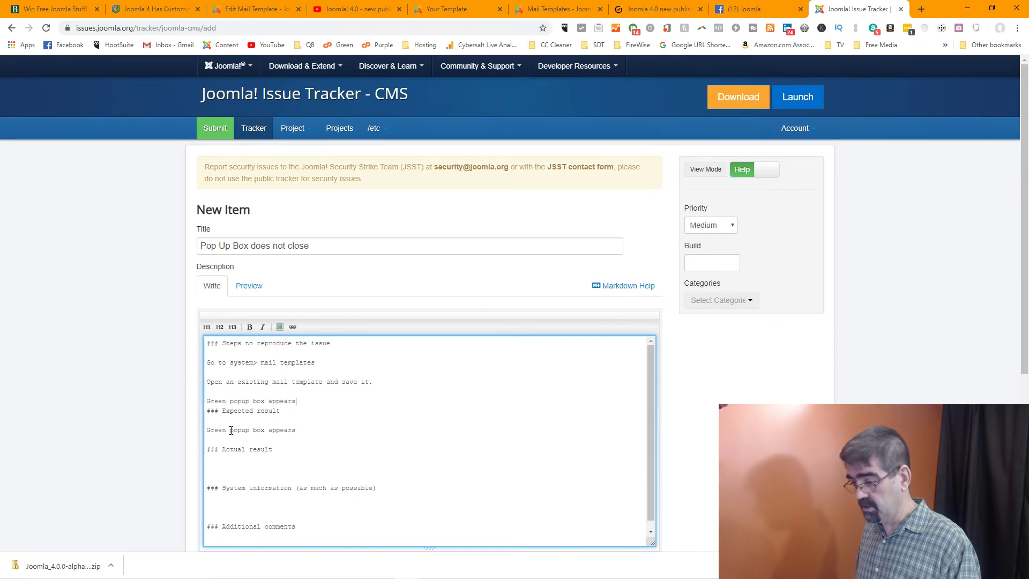
key("Return")
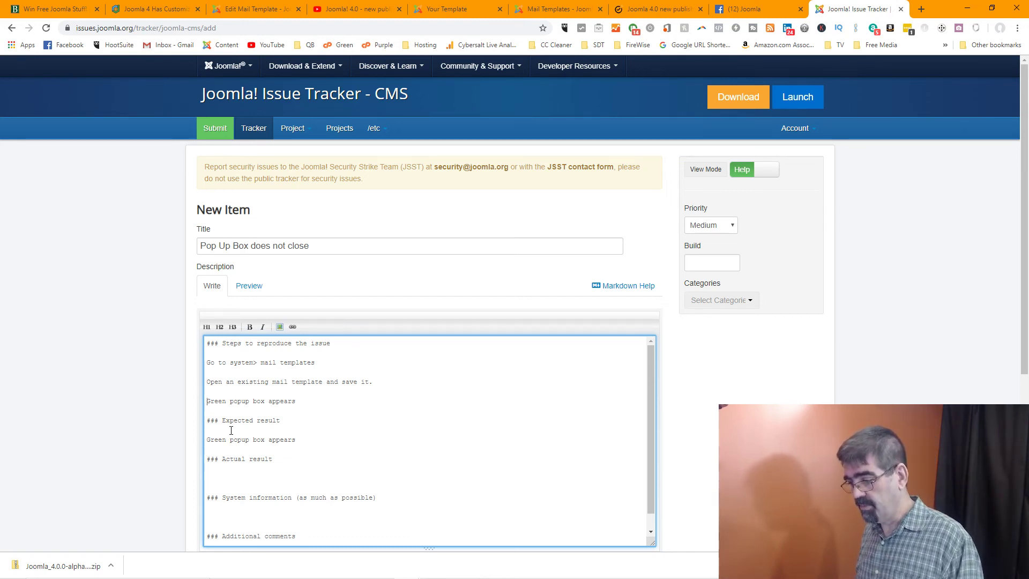
key("End")
type("after ")
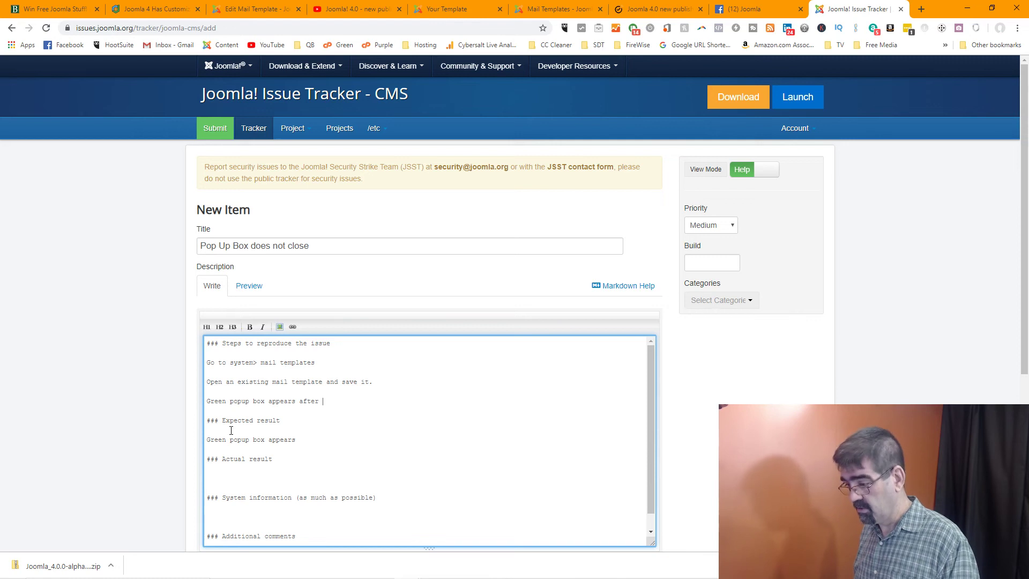
type("save")
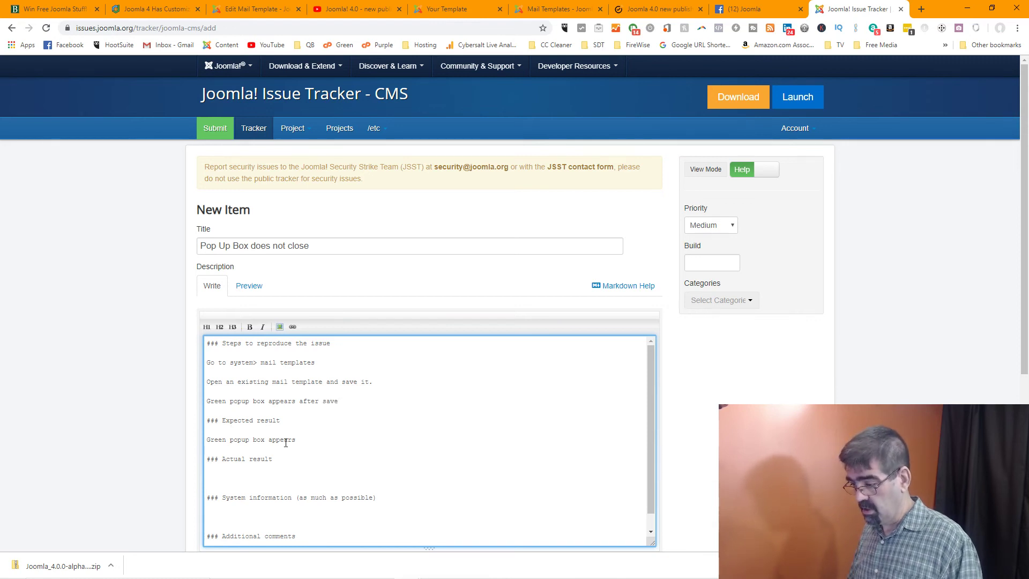
Replace the expected result with 'Click x to close popup box and box should'
left_click_drag(286, 442, 206, 442)
type("Cl")
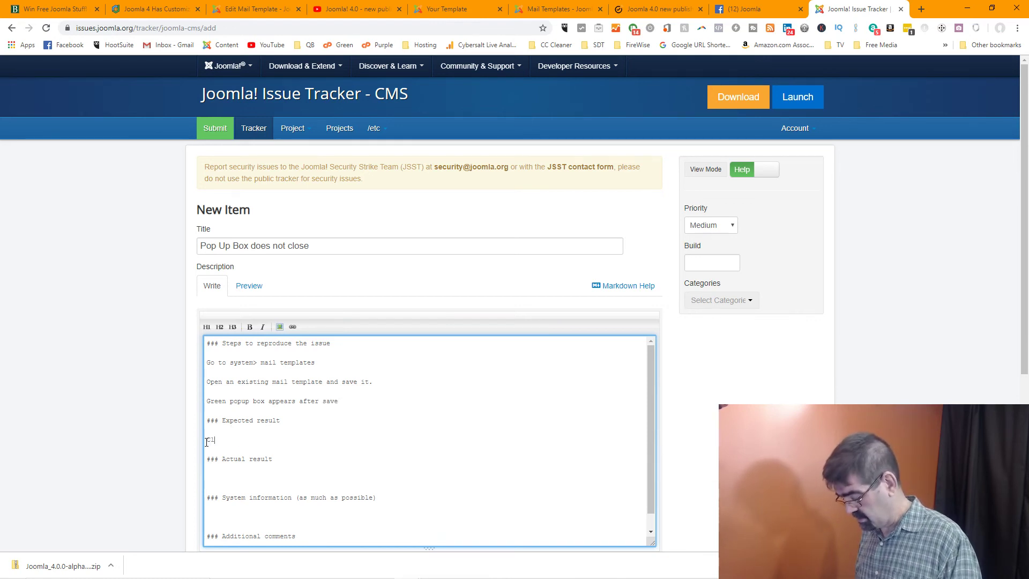
type("ick x to ")
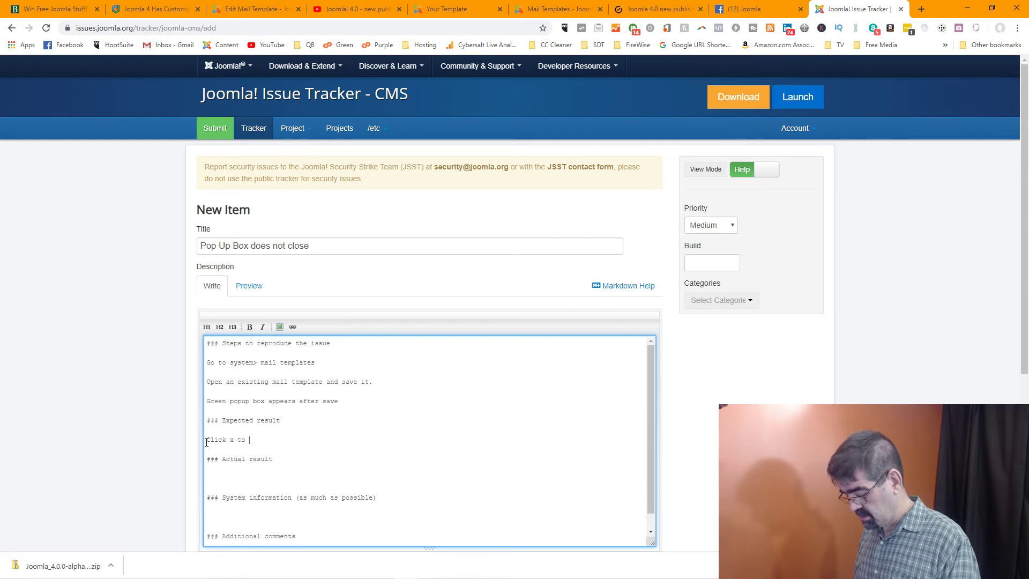
type("close popup b")
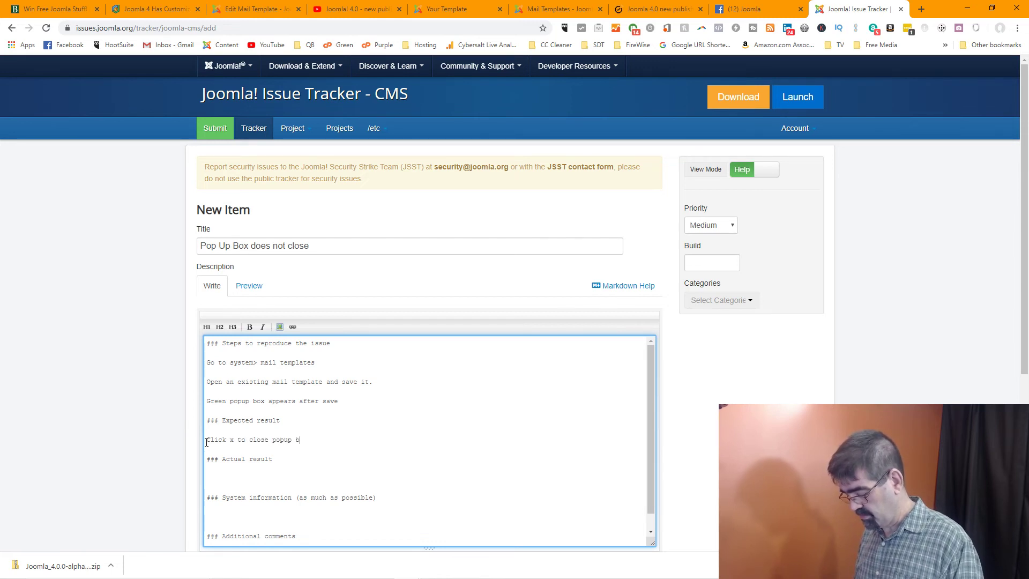
type("ox ")
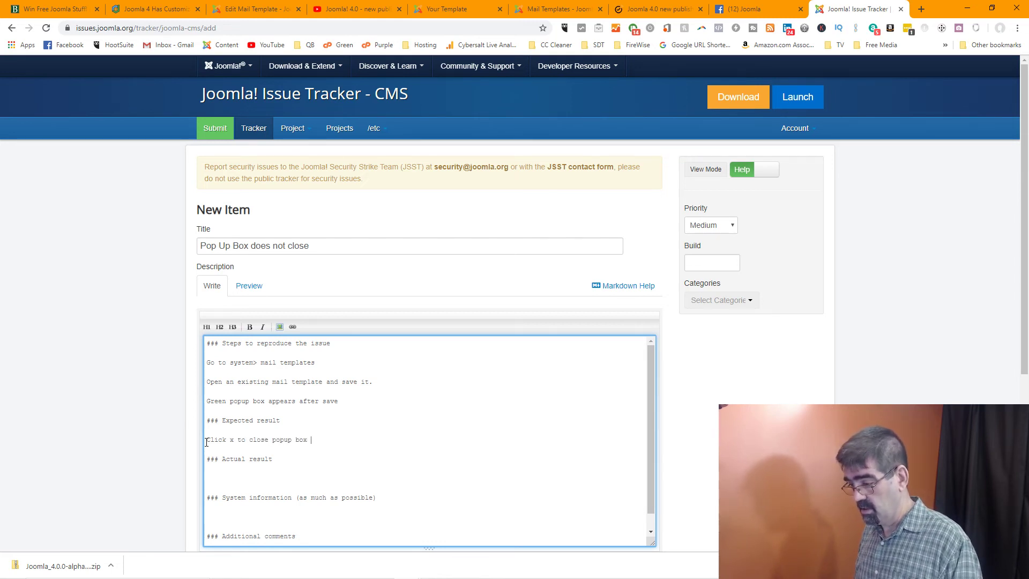
type("and bo")
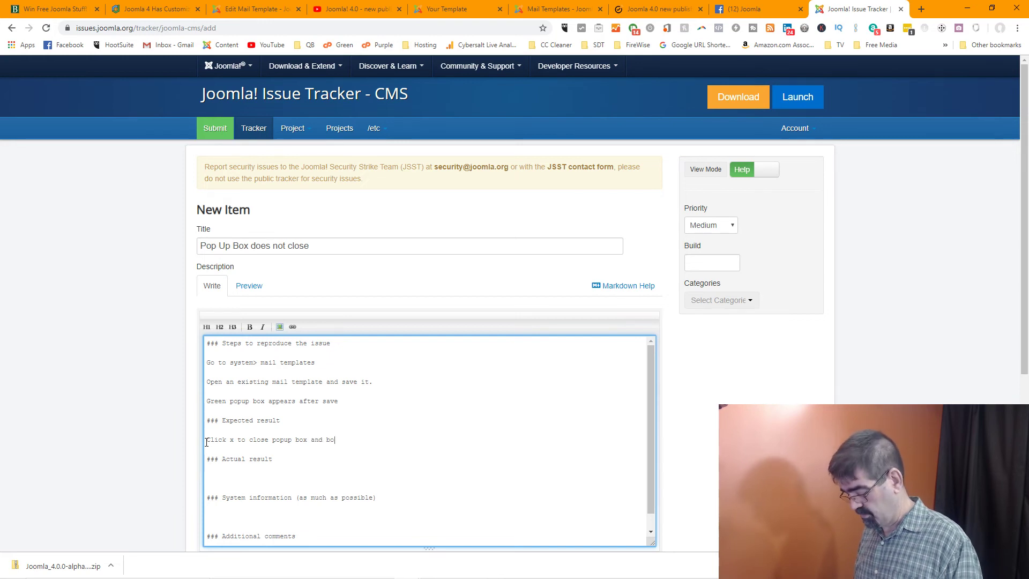
type("x shoud")
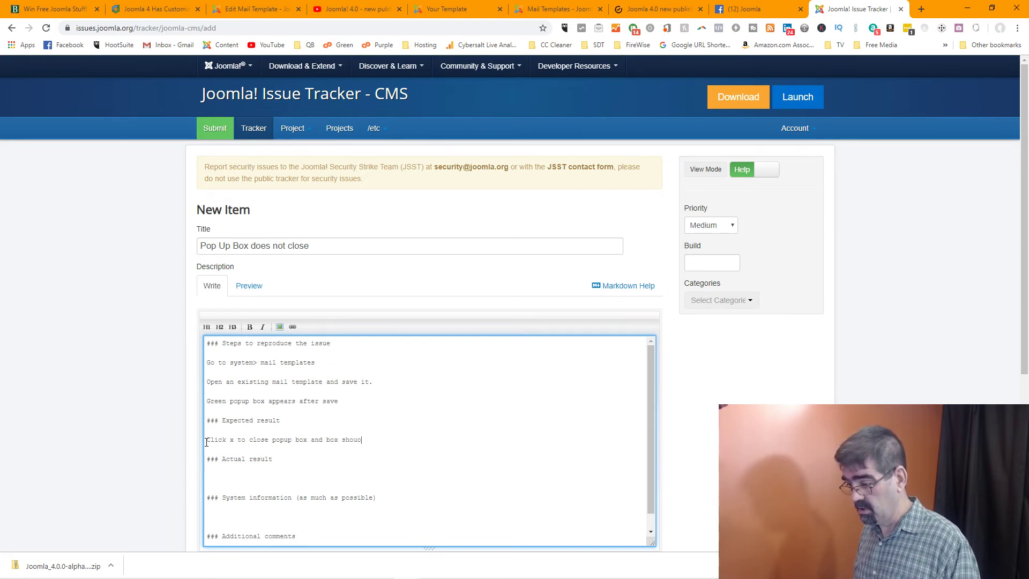
key("BackSpace")
Finish the expected result with 'should close' and begin the actual result 'Click x to close popup box'
type("ld ")
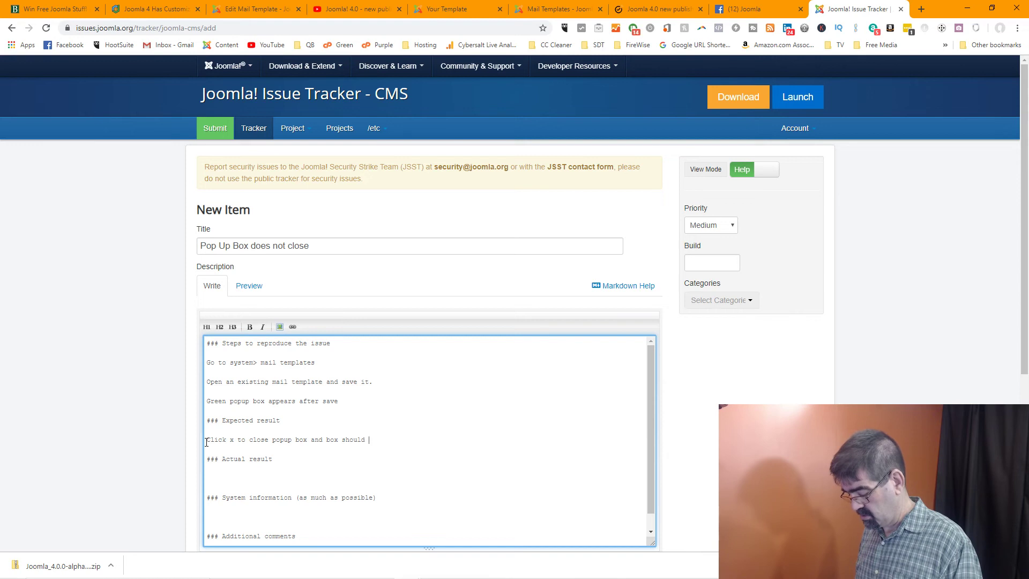
type("close")
left_click(220, 478)
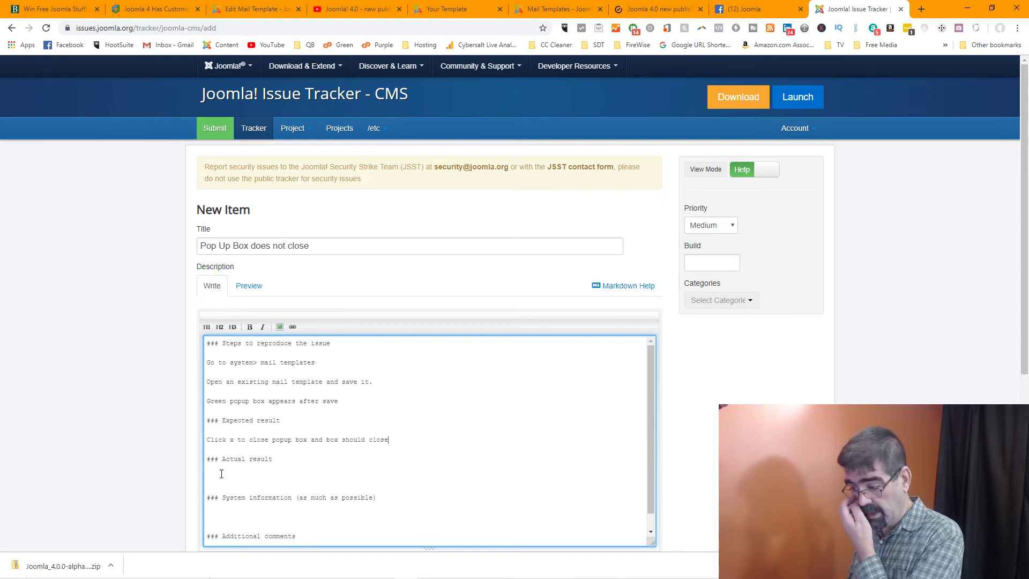
type("Click")
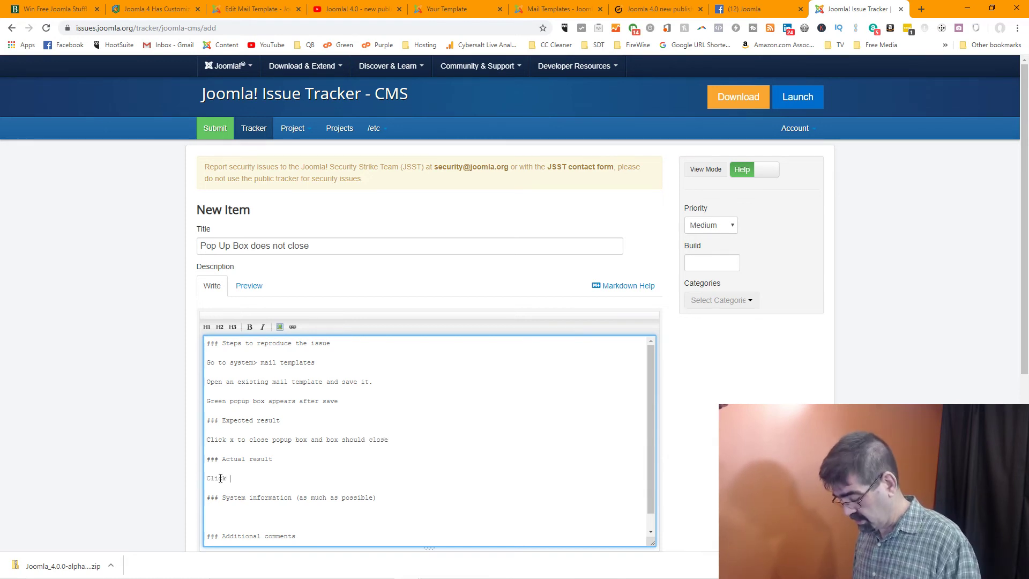
type(" x to cl")
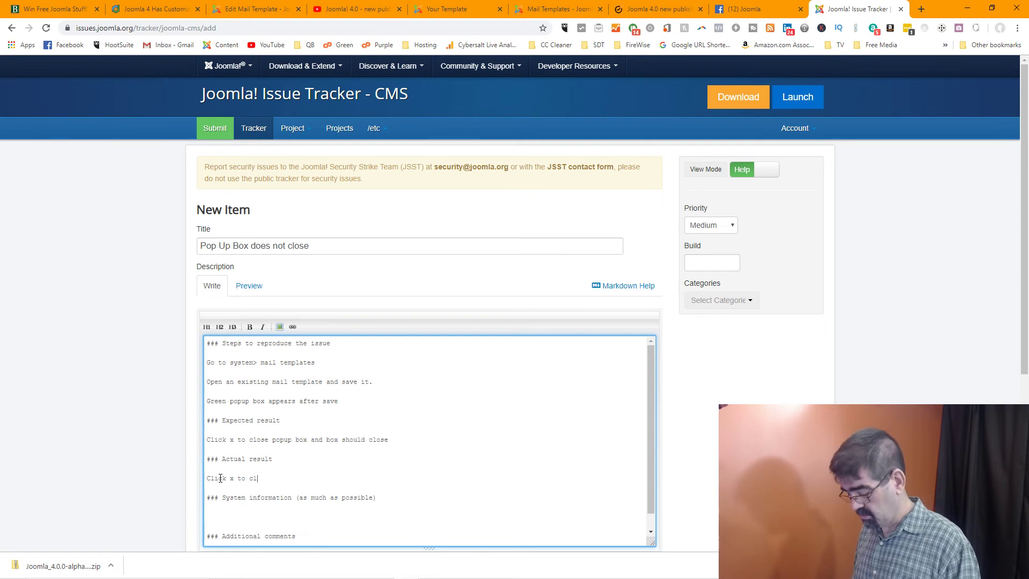
type("oe")
key("BackSpace")
type("se ")
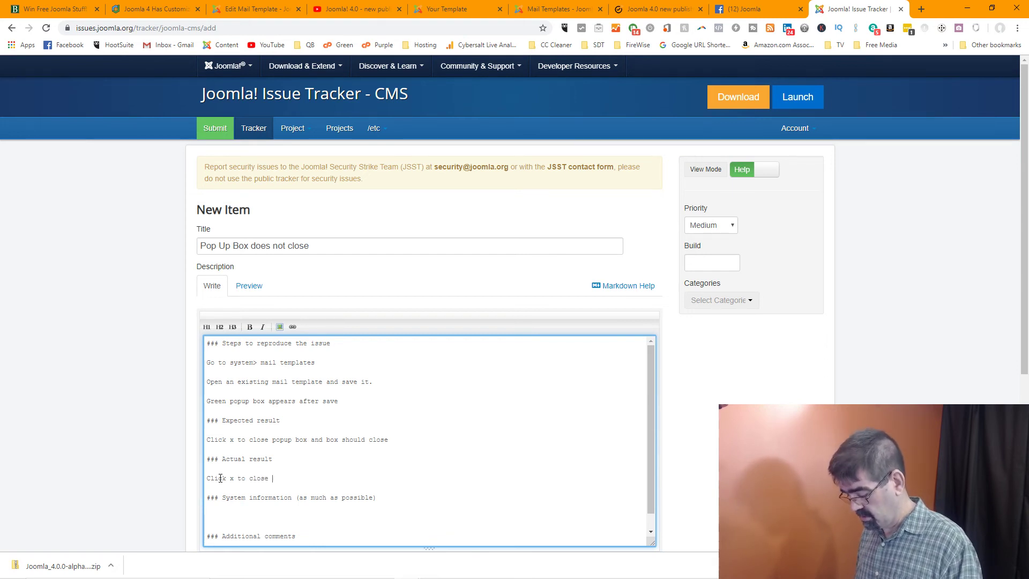
type("pop up")
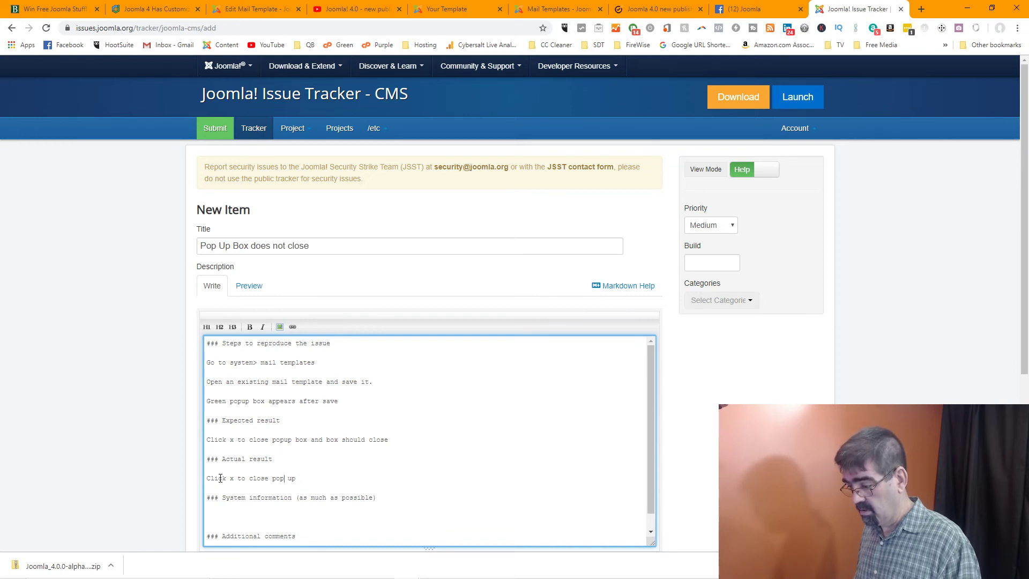
key("Delete")
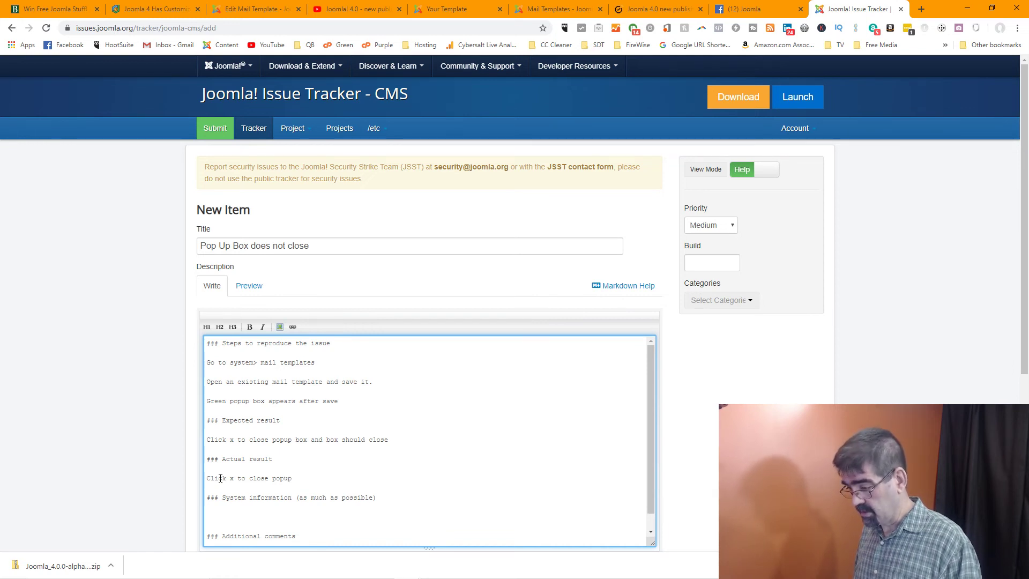
type("box")
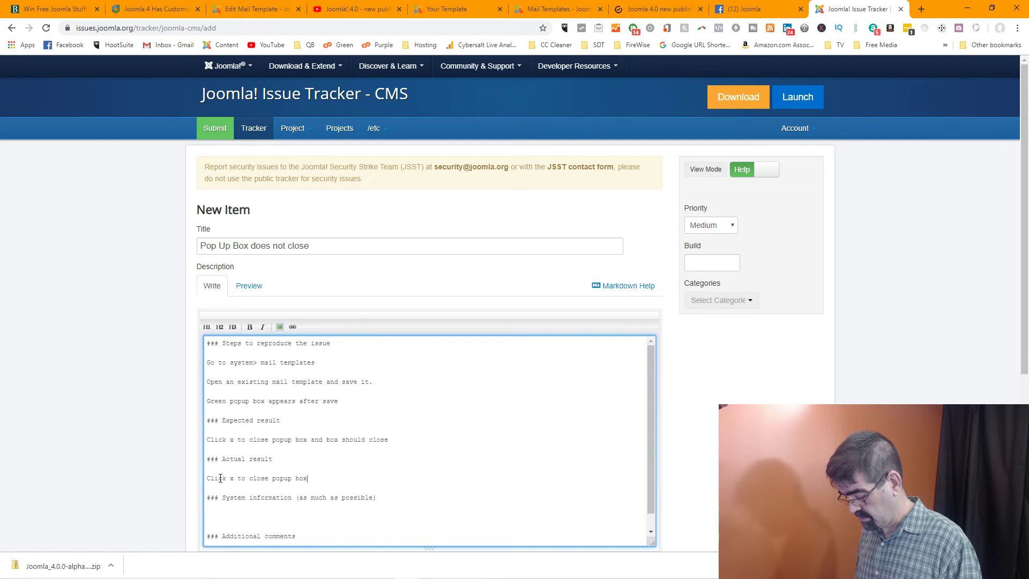
type(", gr")
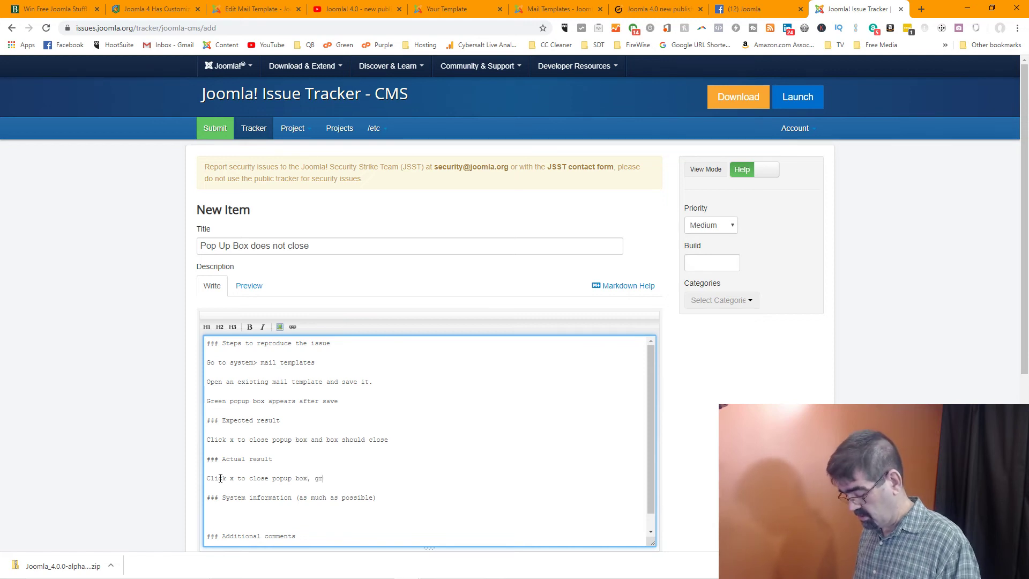
type("ee box")
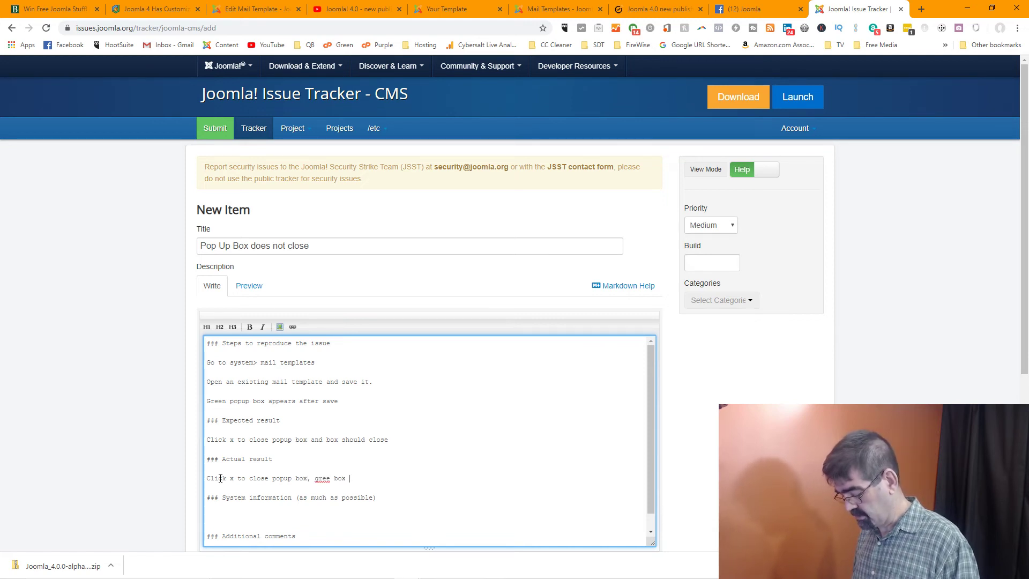
type(" x")
Complete the actual result: 'green box closes but gray box remains place'
key("BackSpace")
type("cloe")
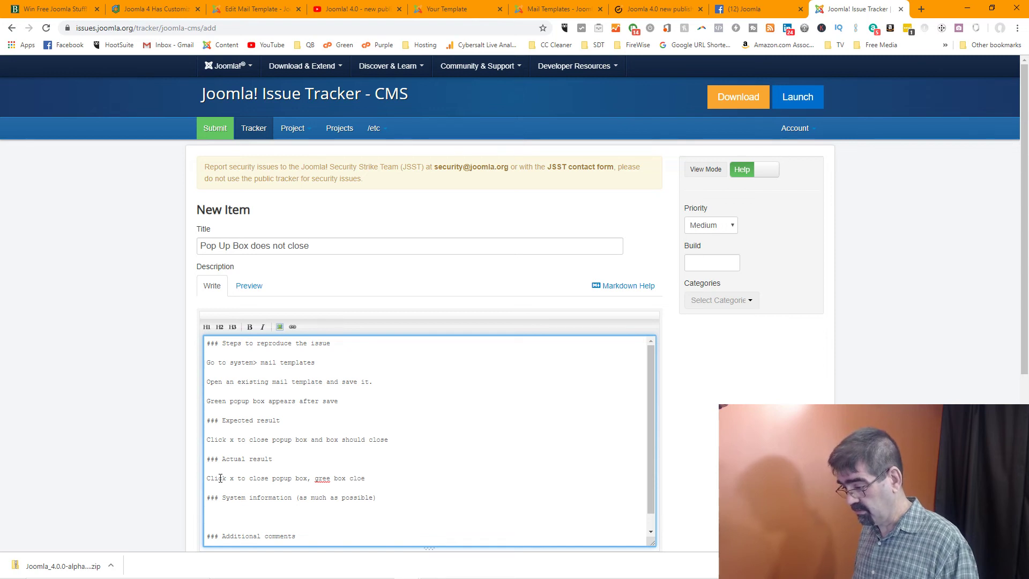
key("BackSpace")
type("ses but")
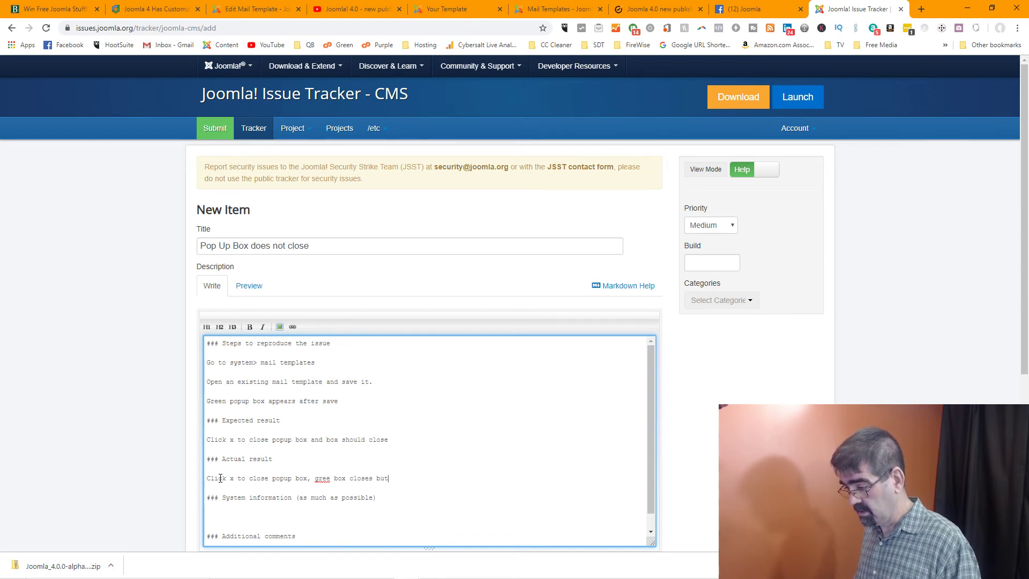
type("n")
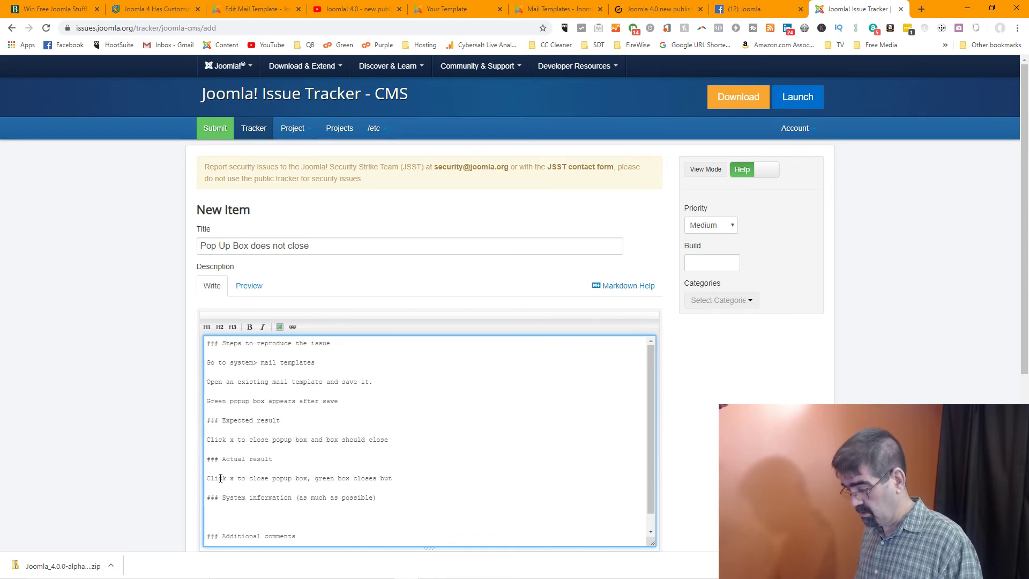
key("End")
type("greay box")
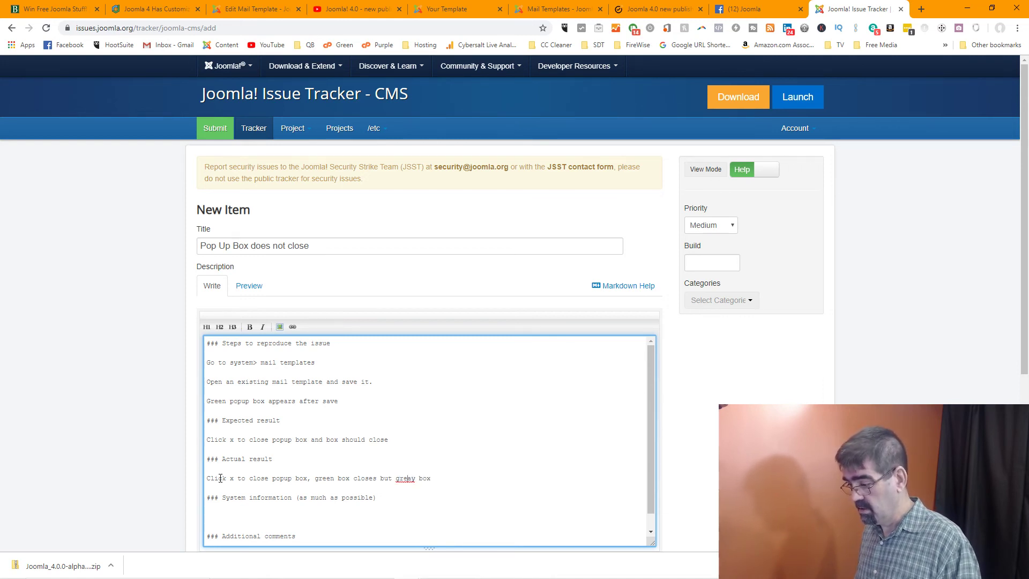
key("BackSpace")
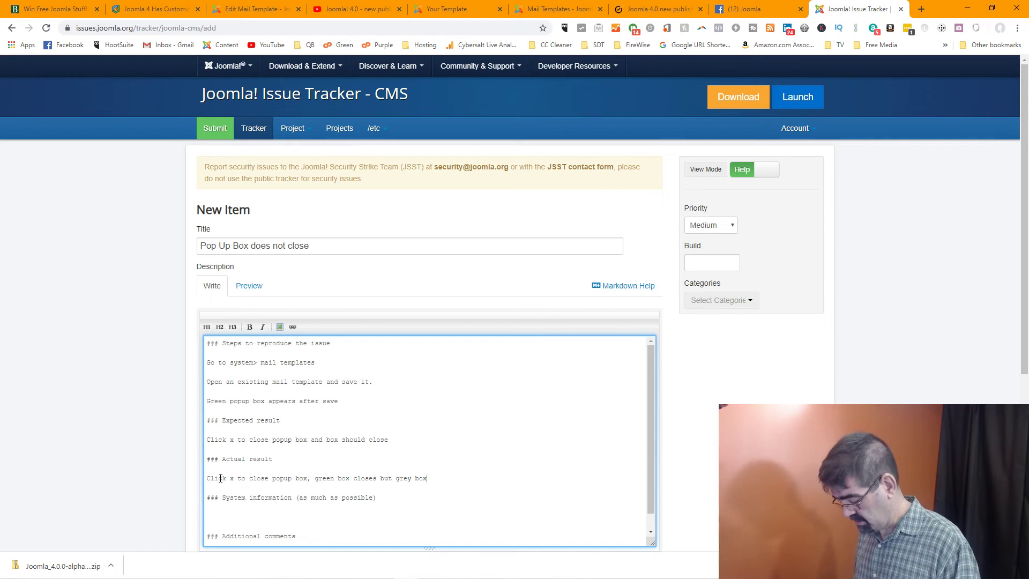
type("remains")
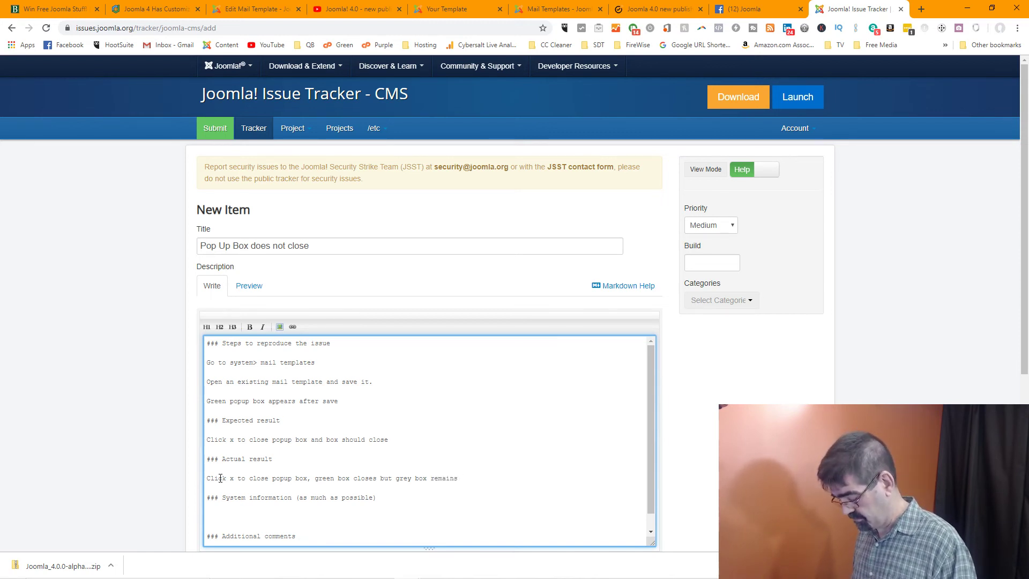
type(" place")
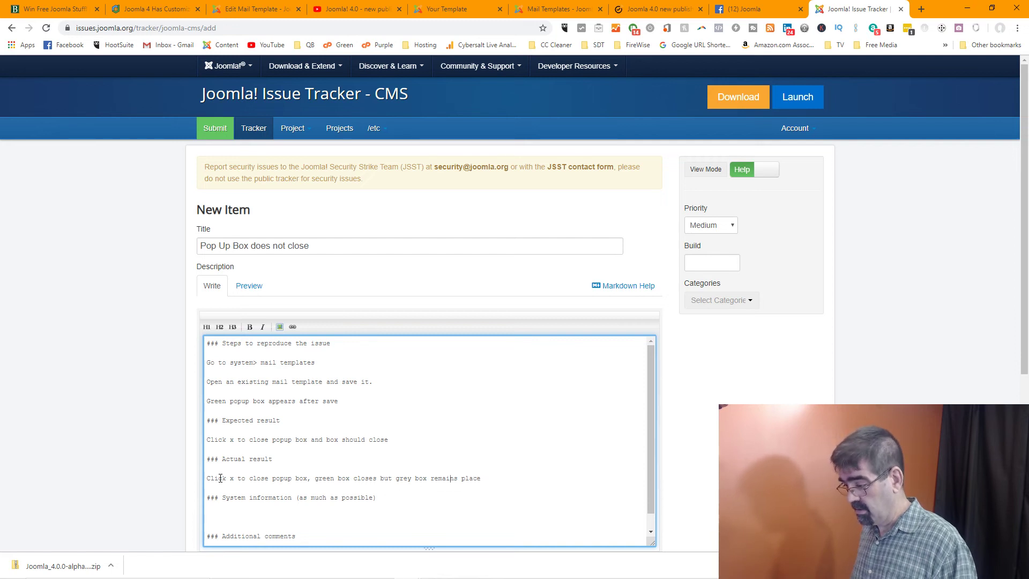
type("a")
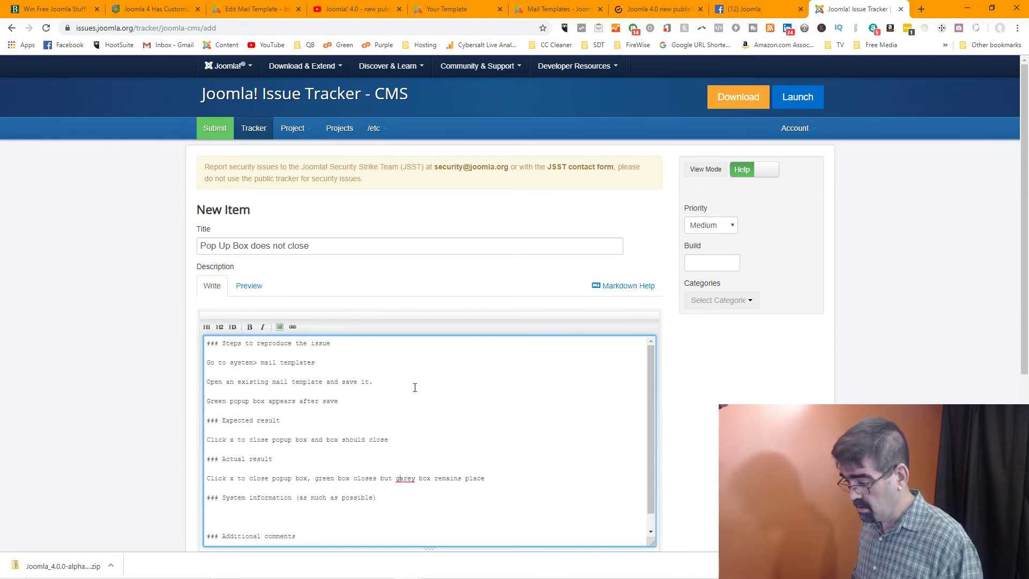
key("BackSpace")
key("Delete")
type("a")
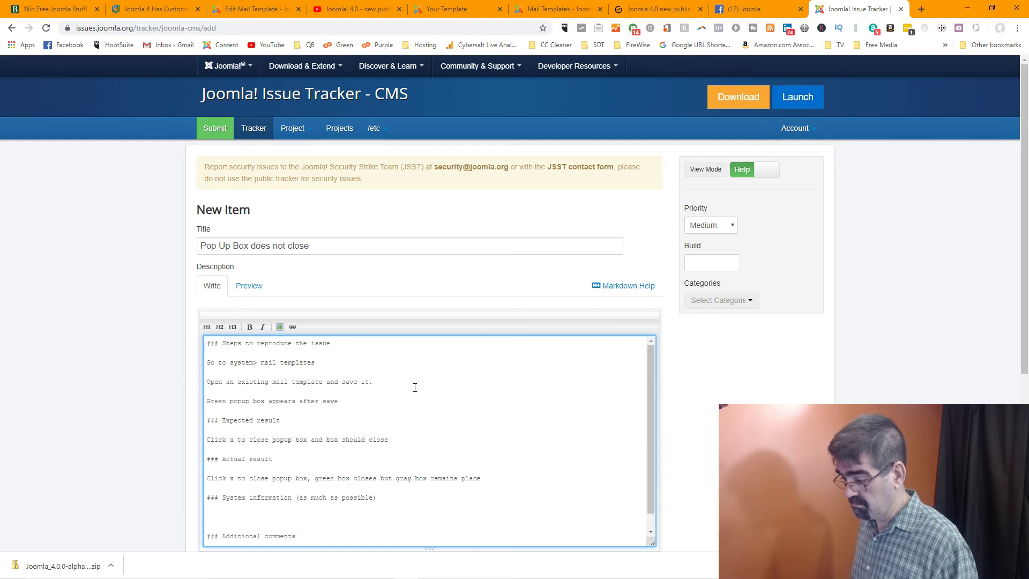
Open a fresh new tab in Chrome and bring up its menu
scroll(557, 336, "down", 2)
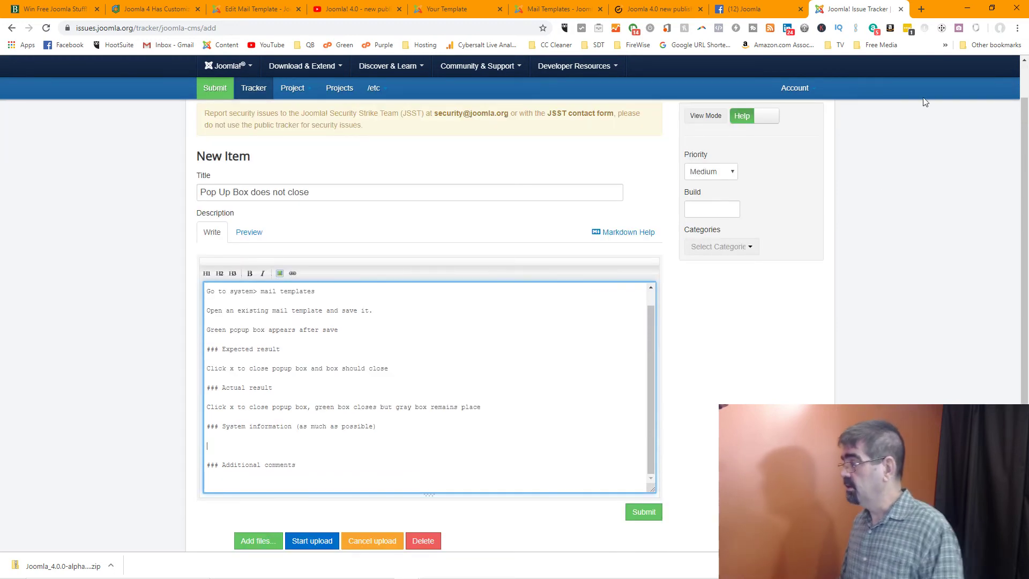
left_click(921, 10)
left_click(1018, 28)
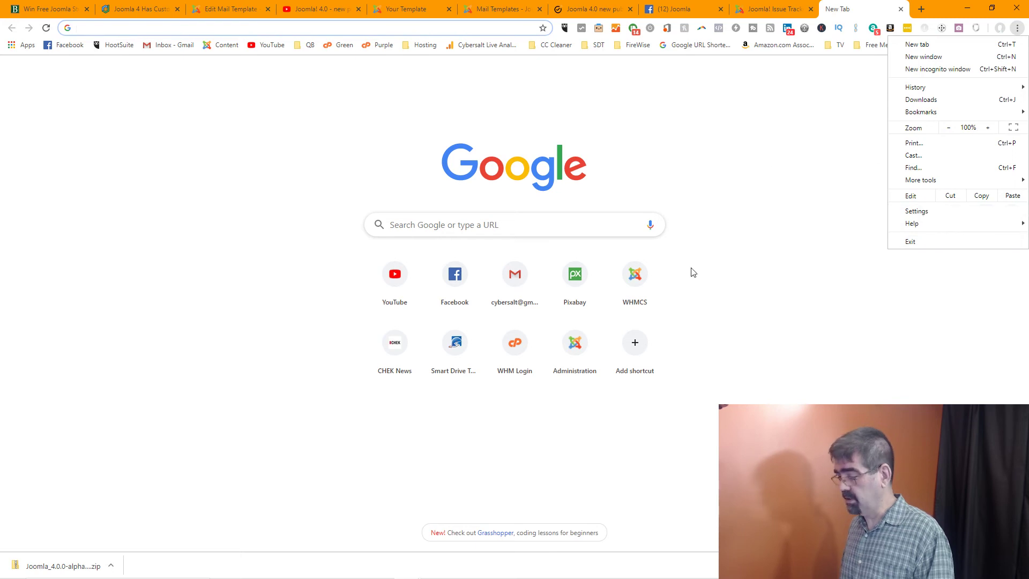
Launch Firefox from the Windows Start menu
mouse_move(377, 575)
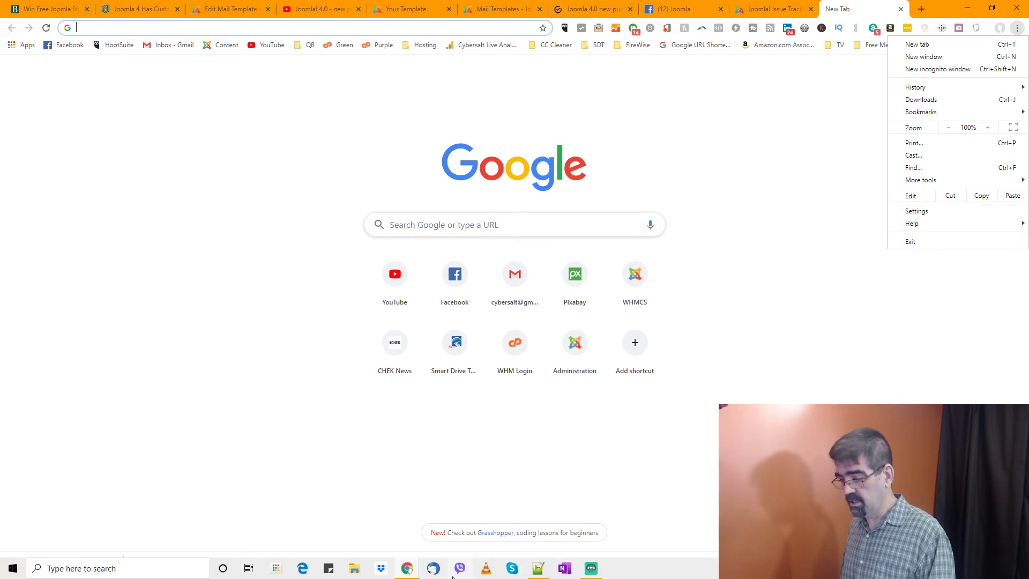
left_click(9, 574)
left_click(150, 369)
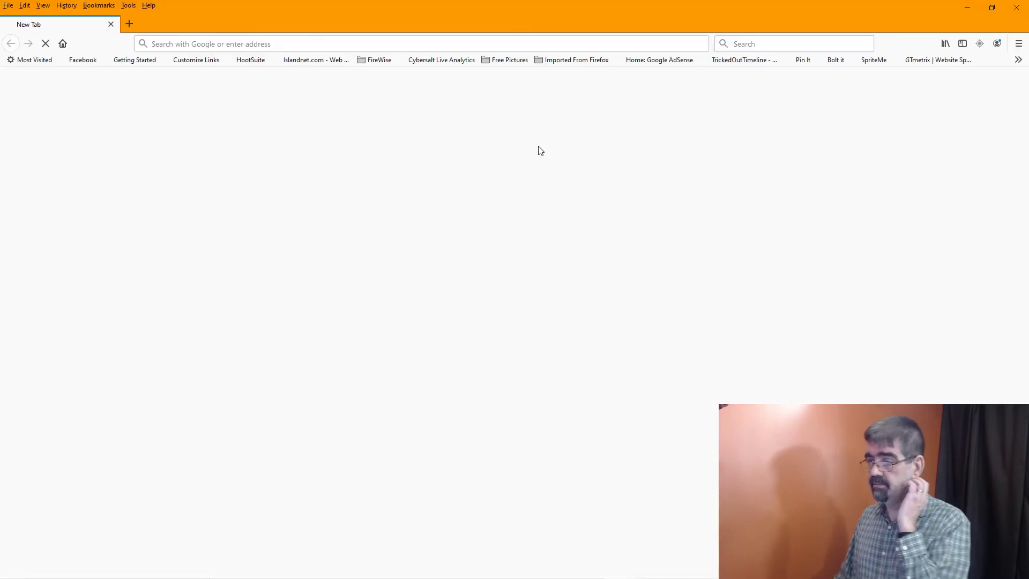
Load joomla412.basicjoomla.com/administrator in Firefox to reach the Joomla administrator login
left_click(310, 41)
type("basic")
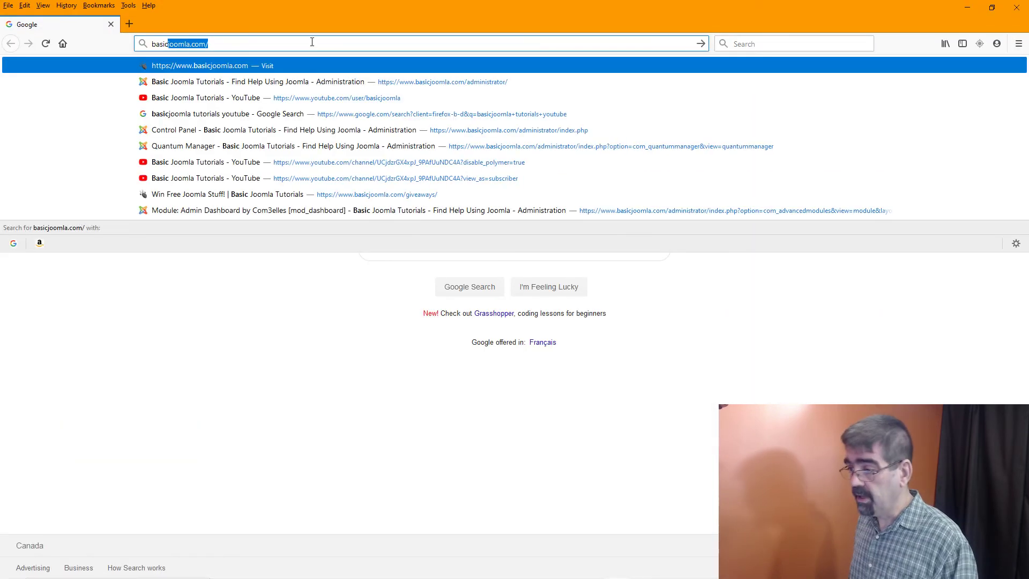
key("Delete")
key("BackSpace")
key("BackSpace")
key("BackSpace")
key("BackSpace")
key("BackSpace")
type("412")
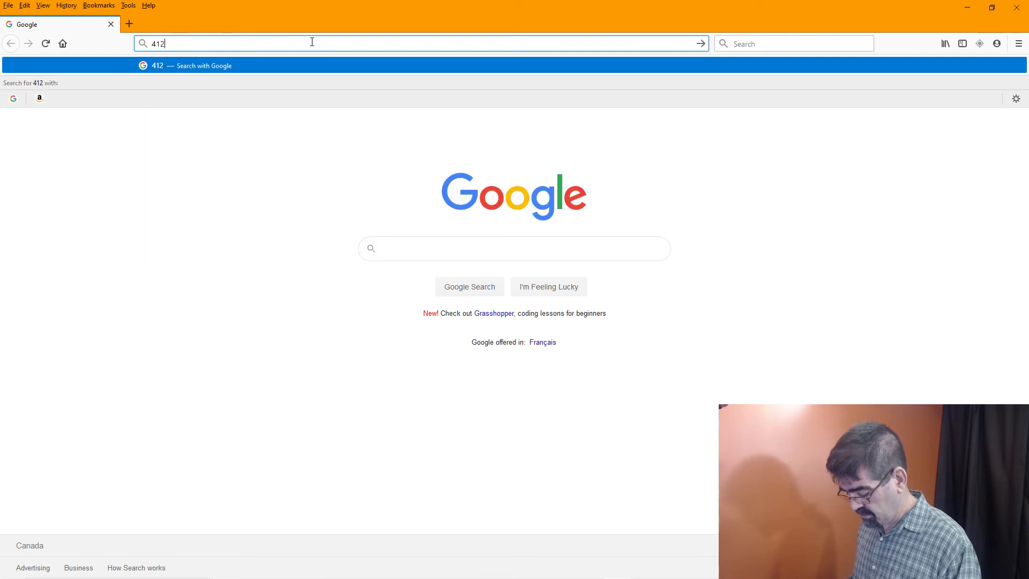
key("BackSpace")
key("BackSpace")
key("BackSpace")
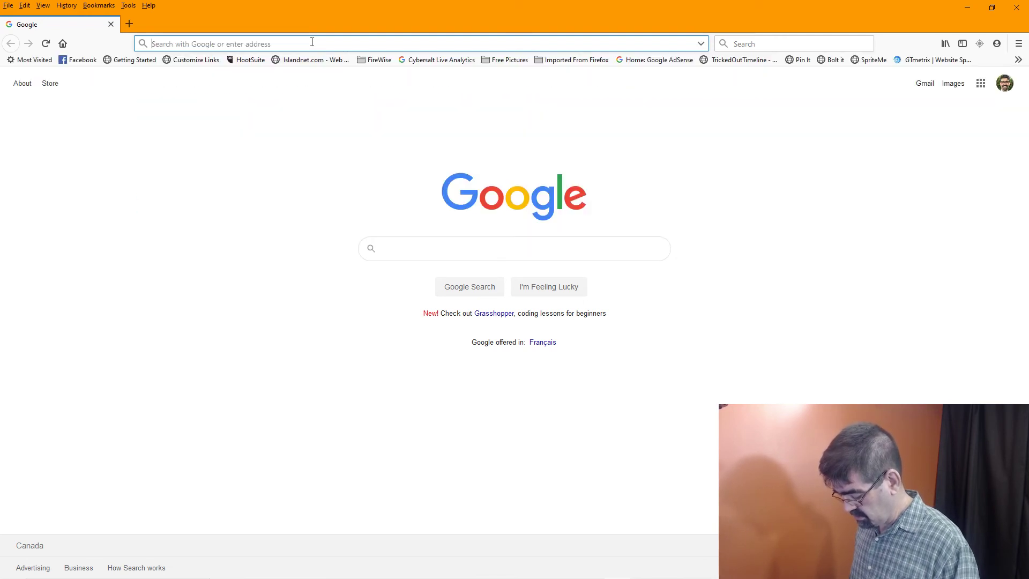
type("joomla412bas")
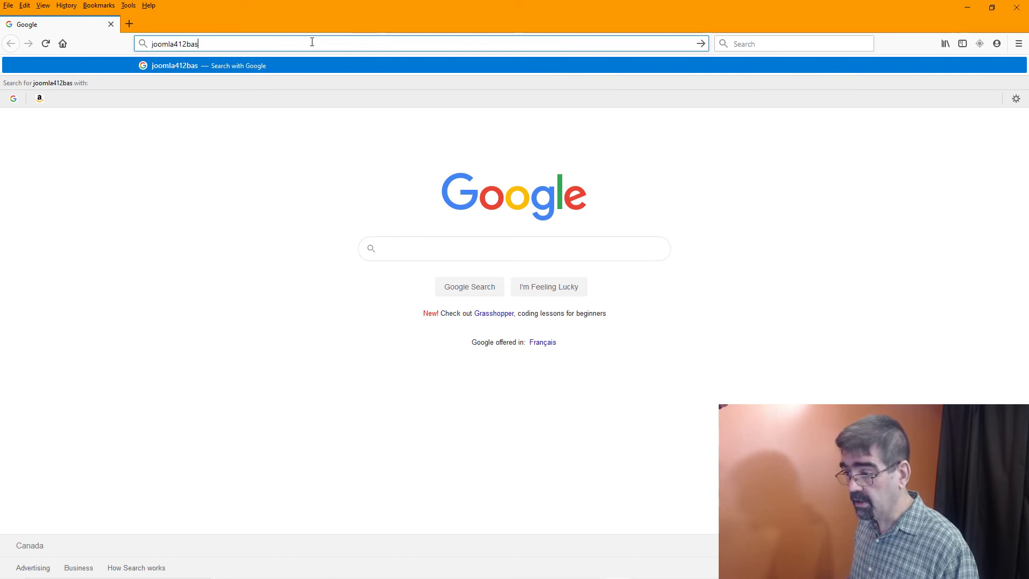
type("ic")
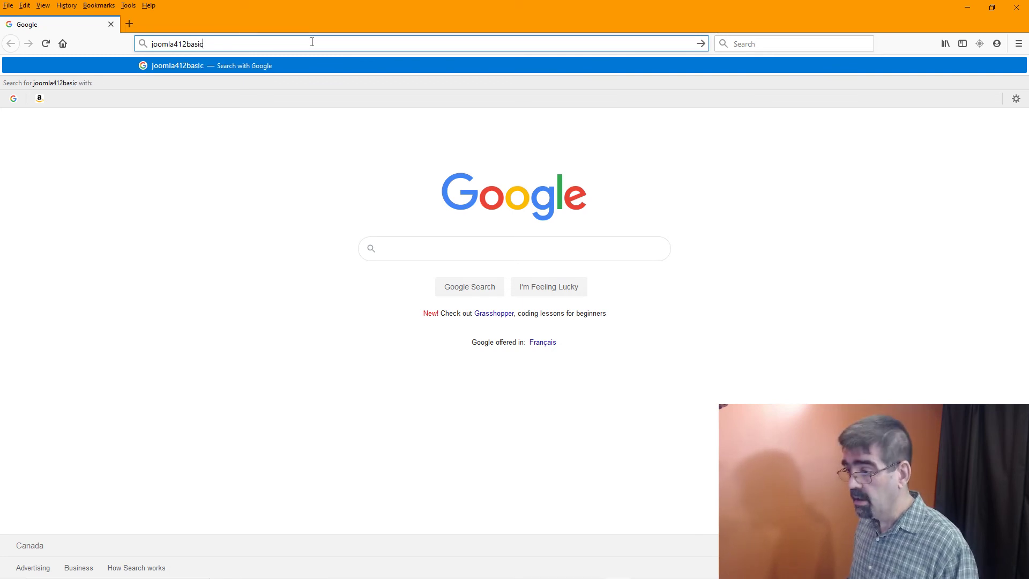
key("BackSpace")
key("BackSpace")
key("BackSpace")
key("BackSpace")
key("BackSpace")
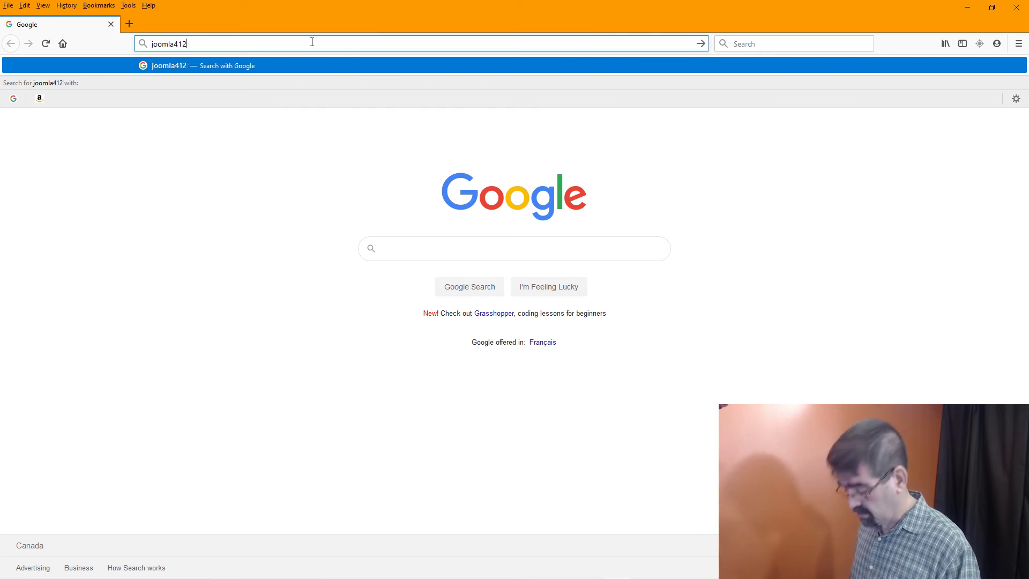
type(".basicjoomla.com")
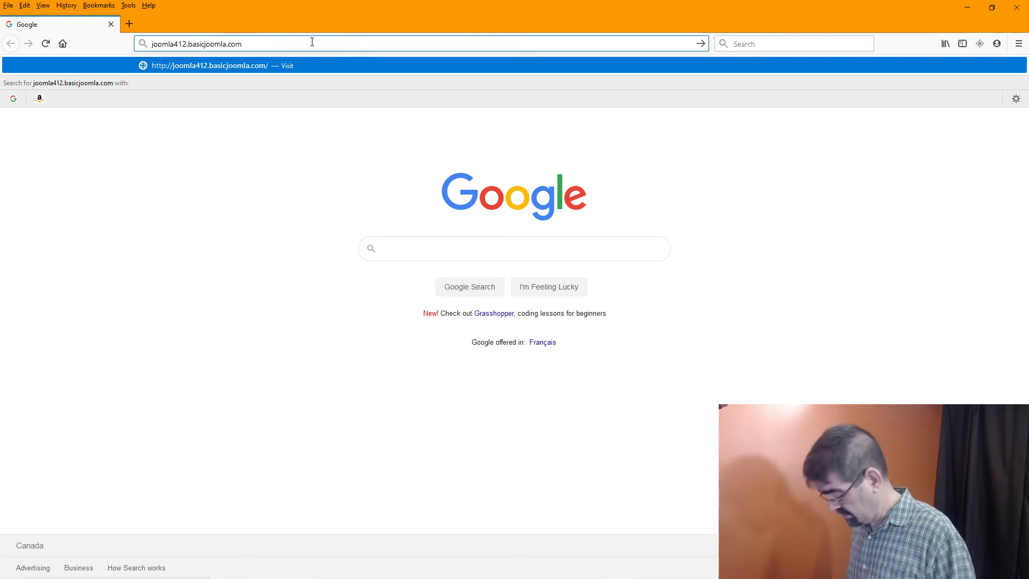
type("/adm")
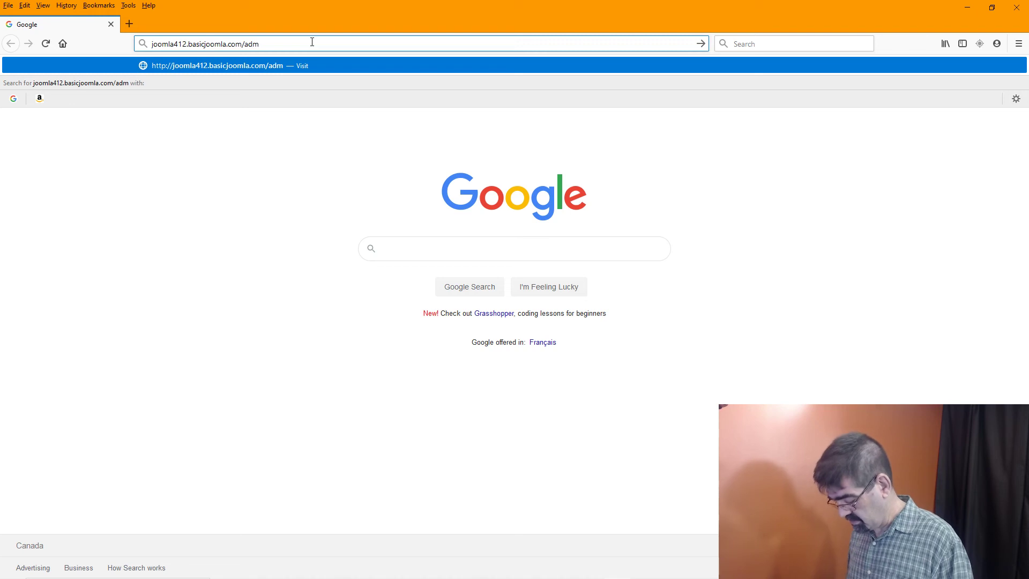
type("insitrator")
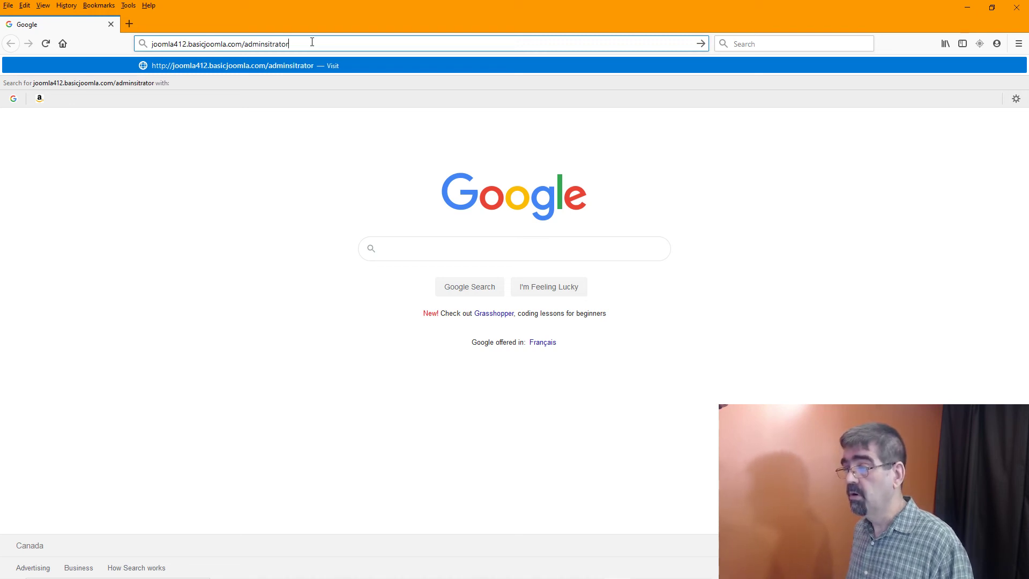
key("BackSpace")
key("BackSpace")
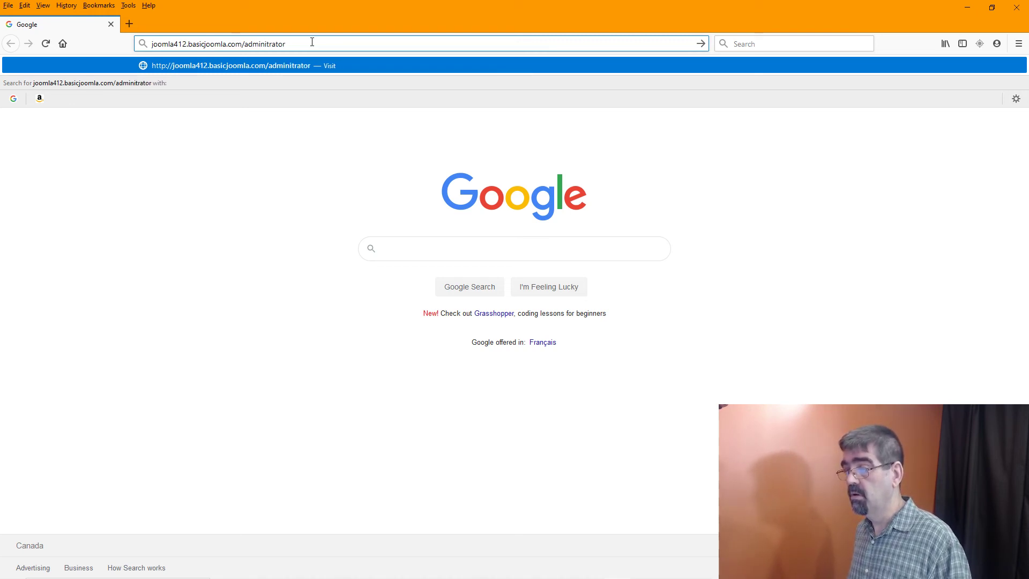
type("s")
key("Return")
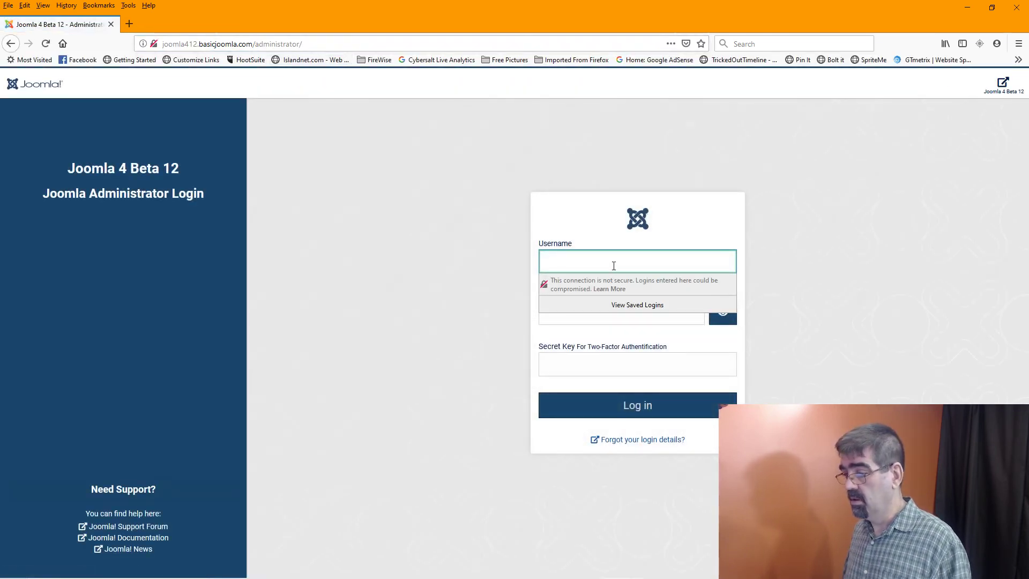
Attempt the administrator login with the account username and password, then switch back to Chrome
left_click(614, 265)
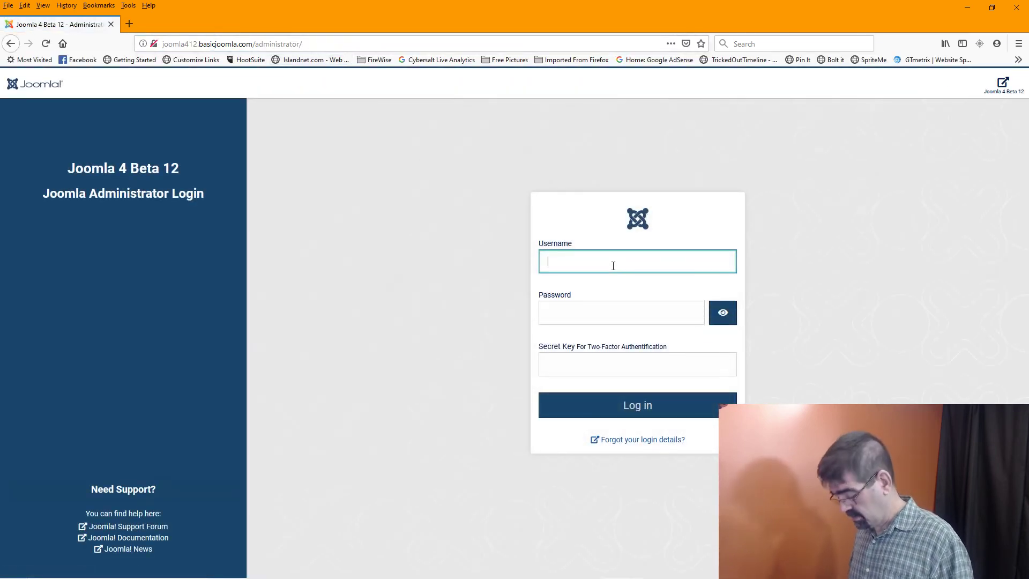
type("cybers")
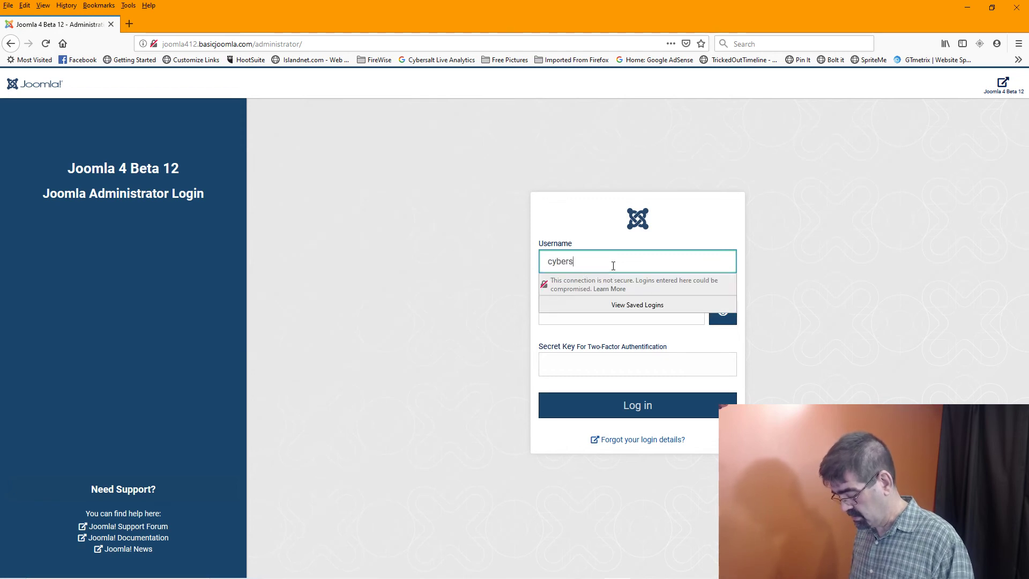
type("a")
key("BackSpace")
key("BackSpace")
key("BackSpace")
key("BackSpace")
key("BackSpace")
key("BackSpace")
key("BackSpace")
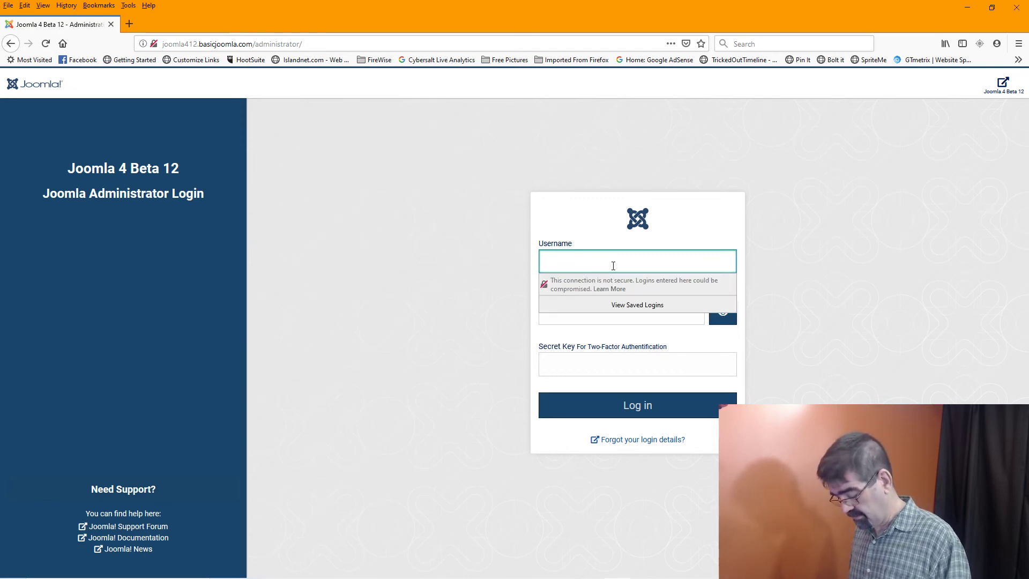
type("41")
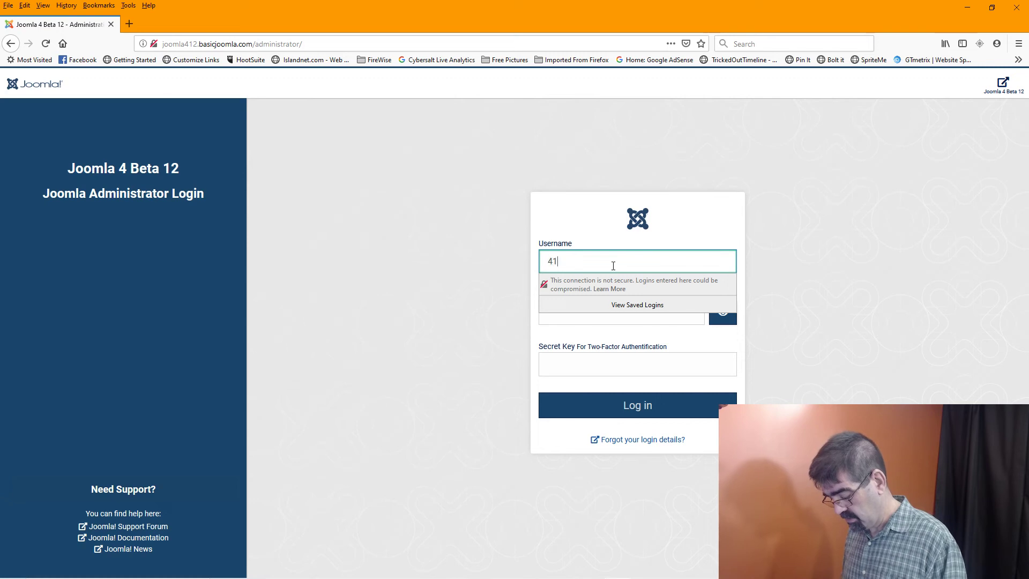
type("2cybersalt")
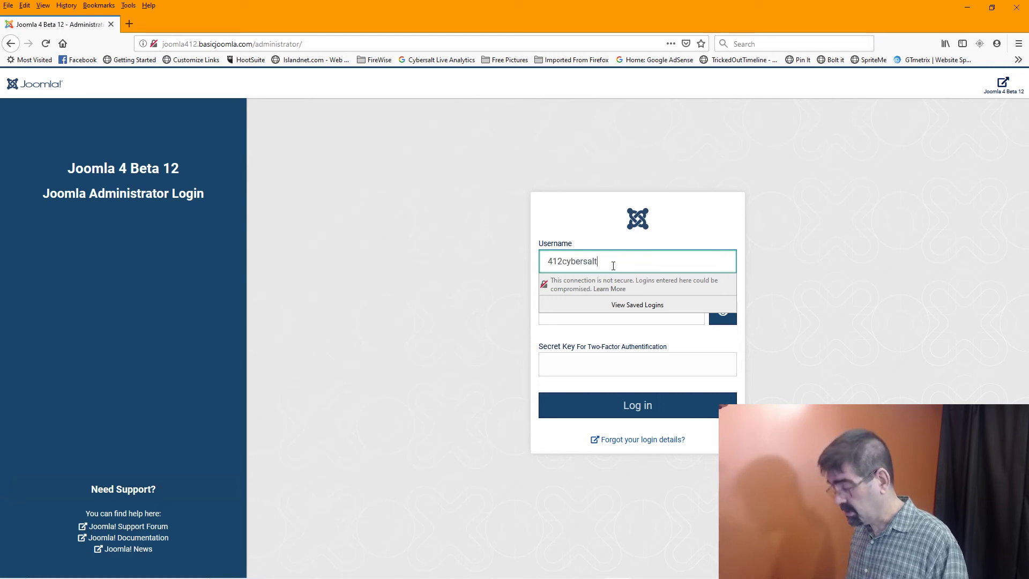
key("Tab")
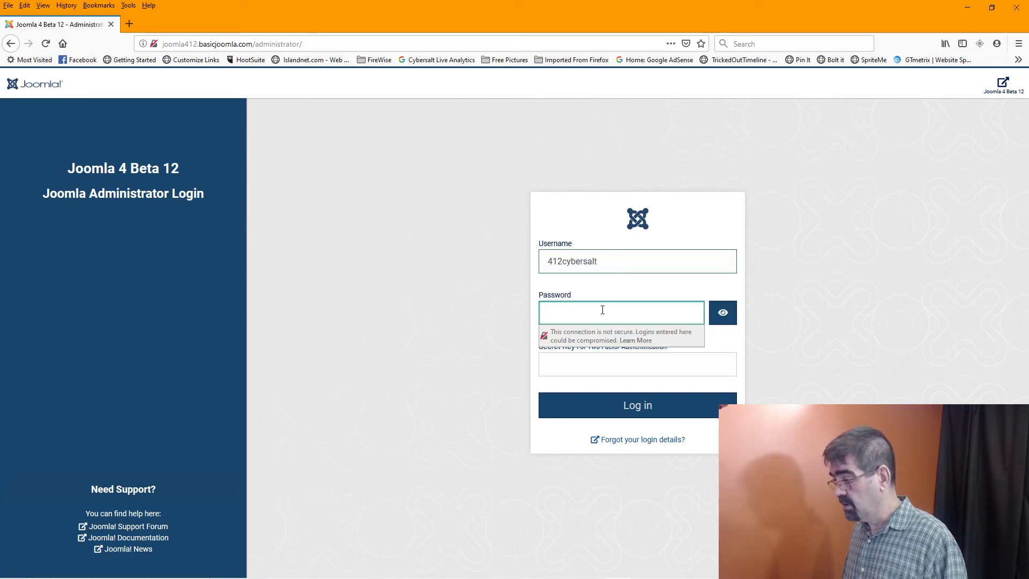
left_click(603, 309)
type("•••")
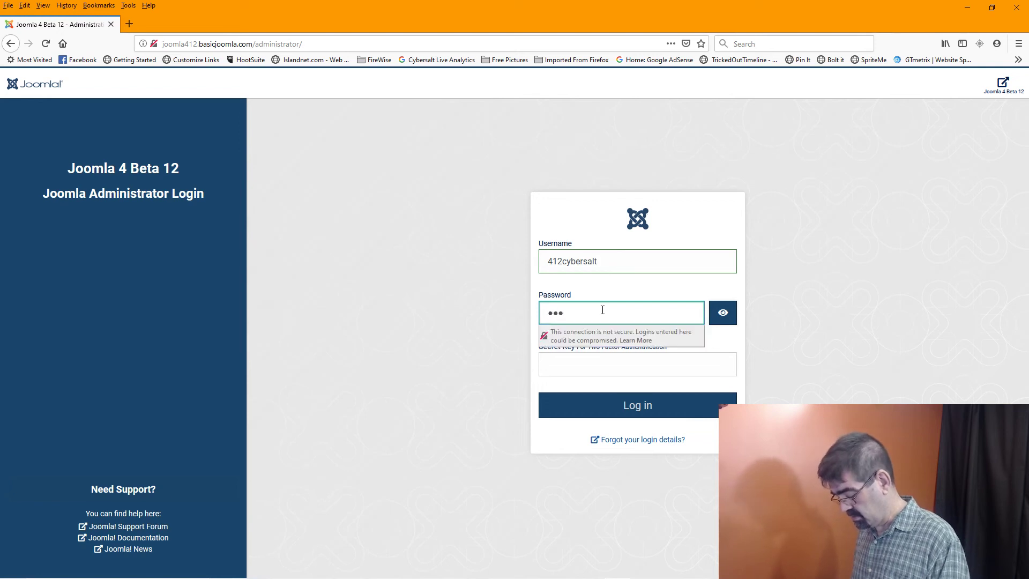
type("••••••••")
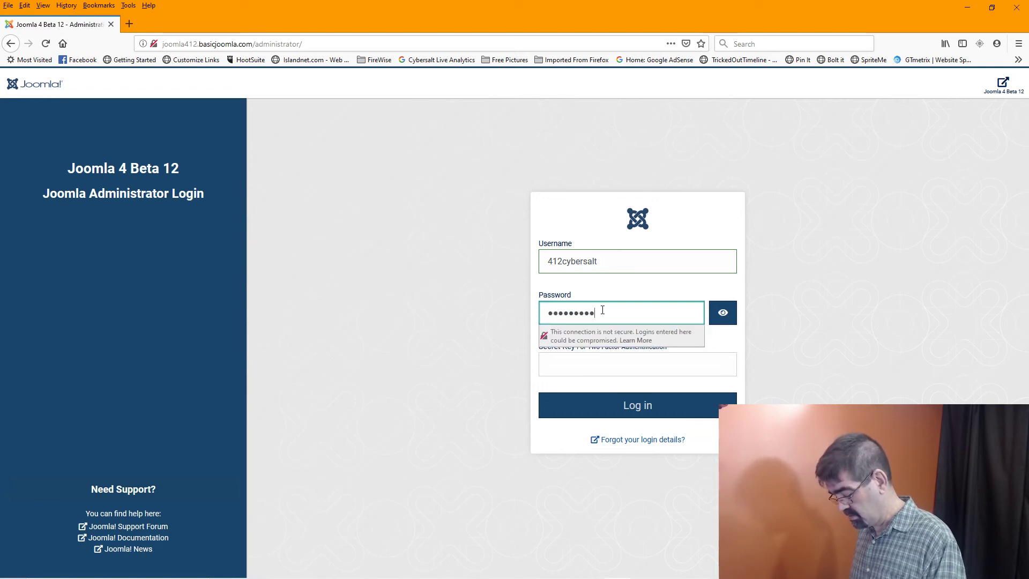
key("Return")
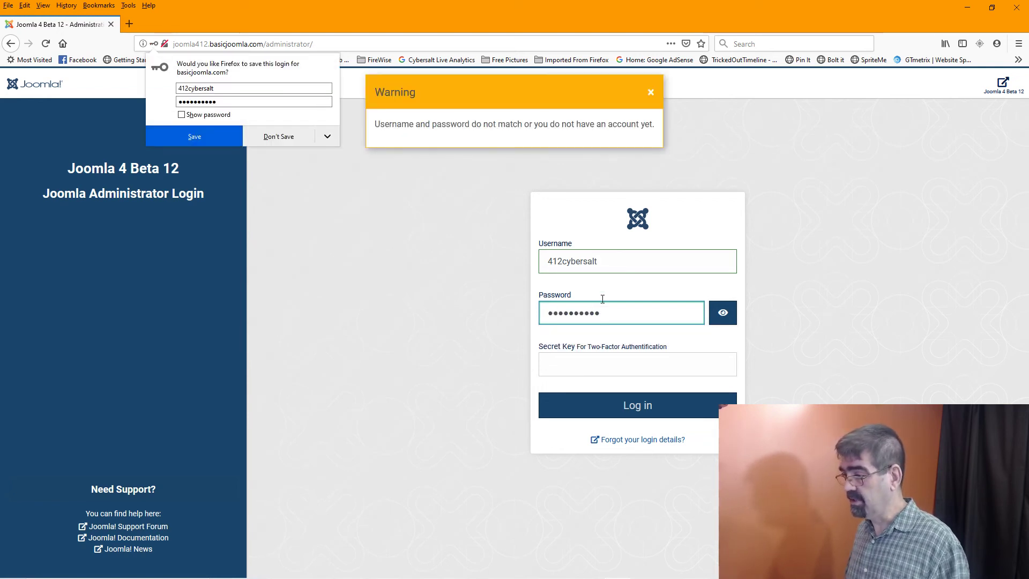
key("alt+Tab")
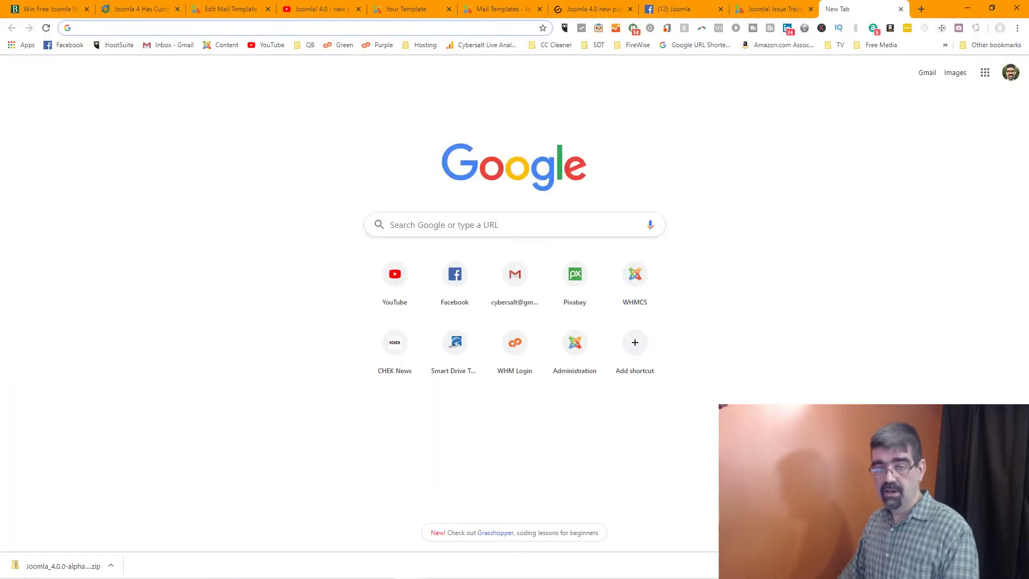
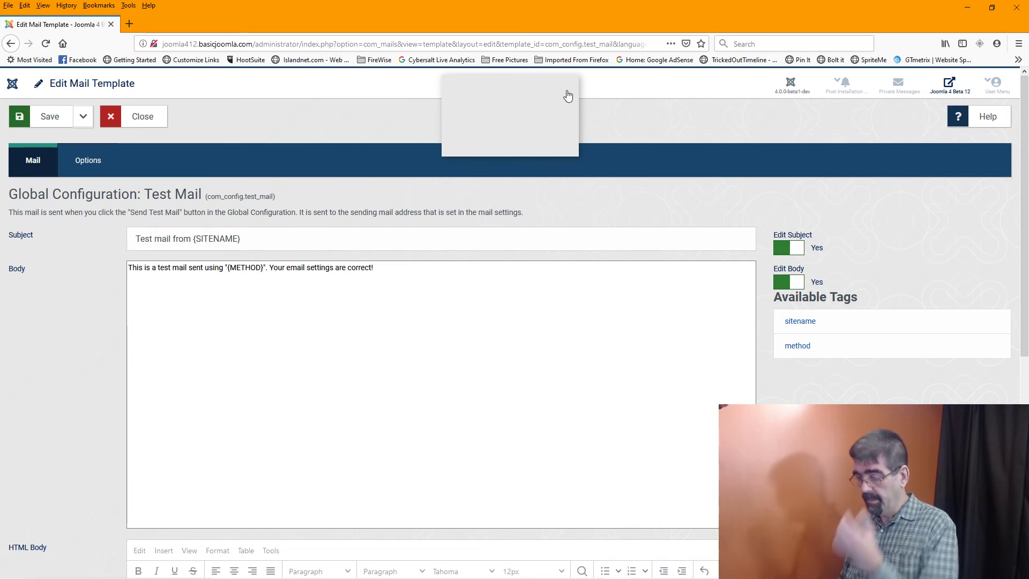
Switch from the Test Mail template editor to another open window with Alt+Tab
key("alt+Tab")
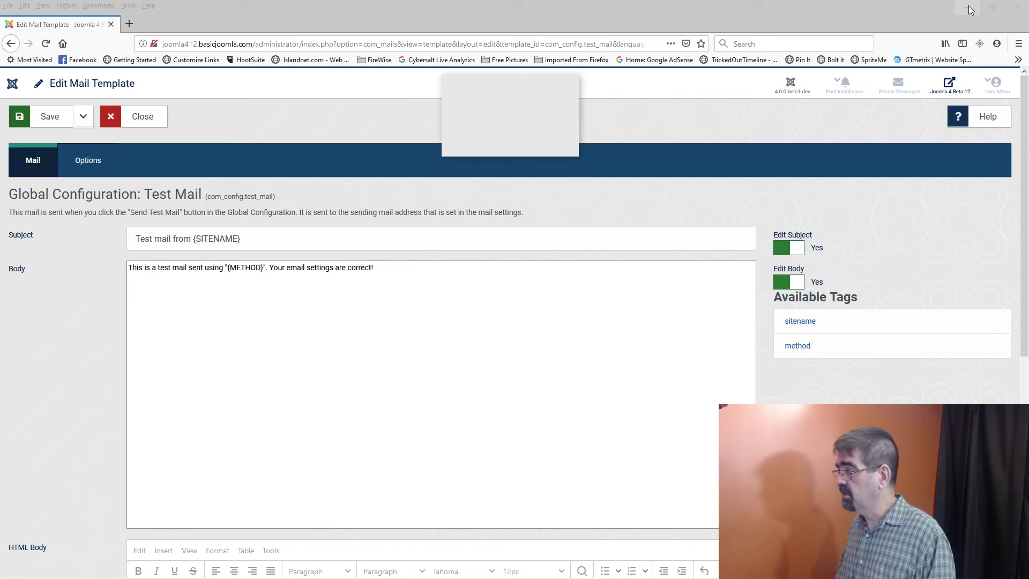
Check the Firefox version (70.0) in Help > About Firefox, then close the dialog
left_click(1020, 45)
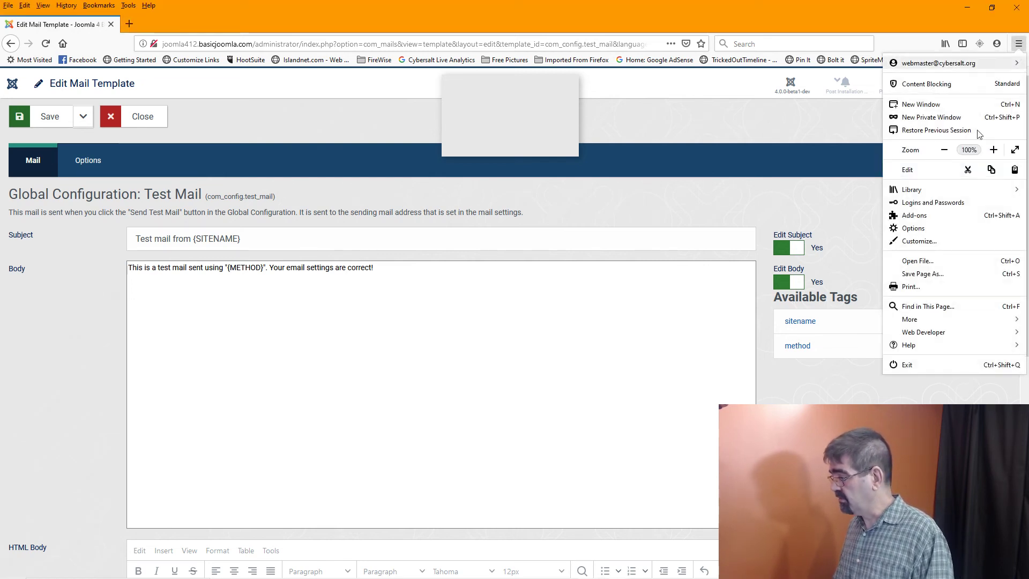
left_click(933, 346)
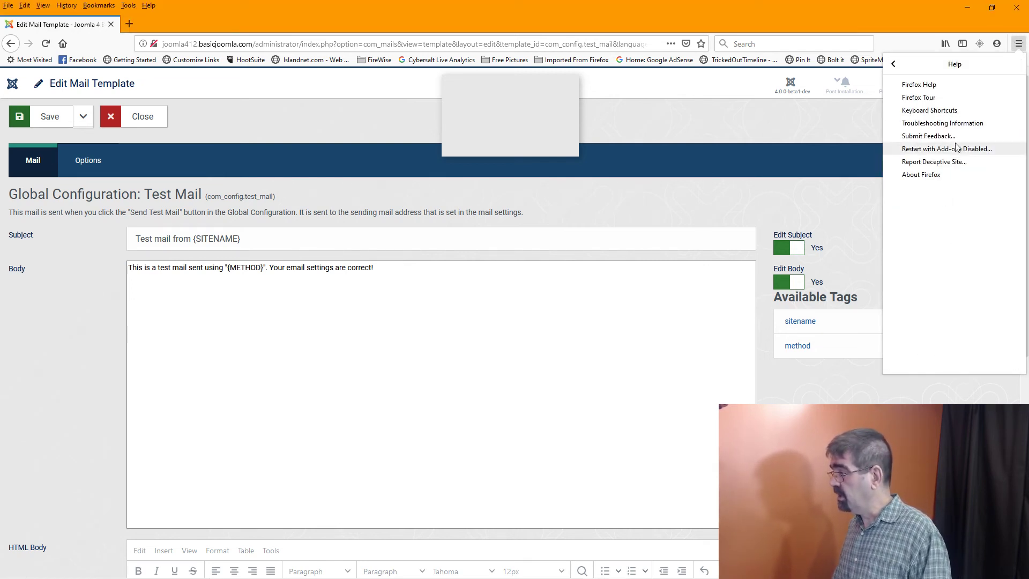
left_click(920, 175)
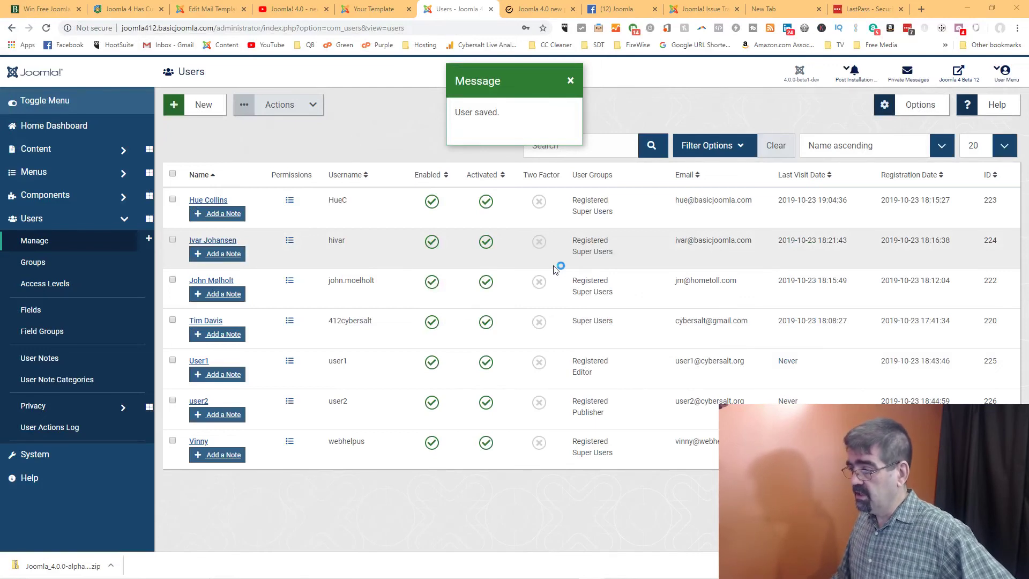
mouse_move(537, 578)
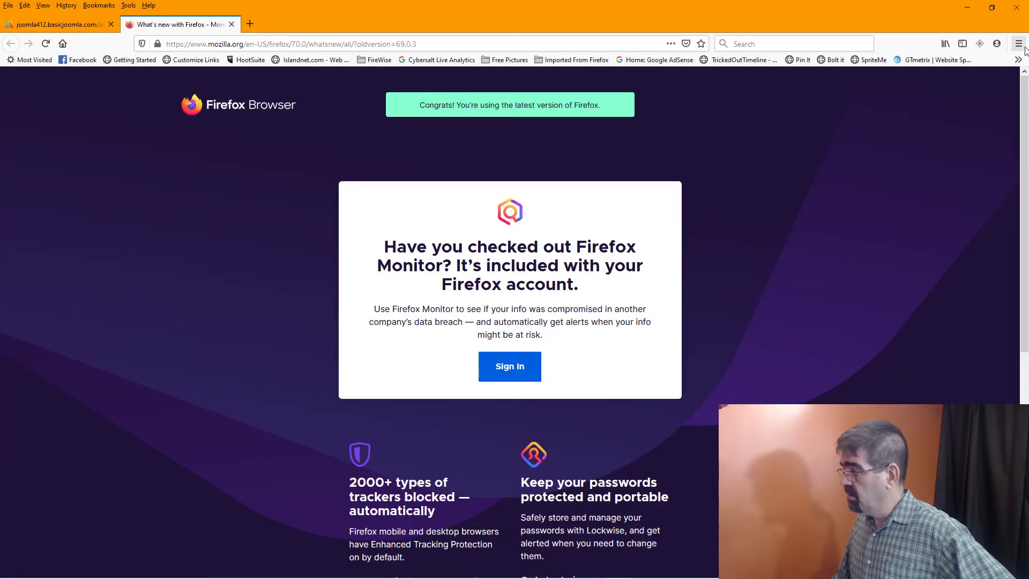
left_click(1019, 50)
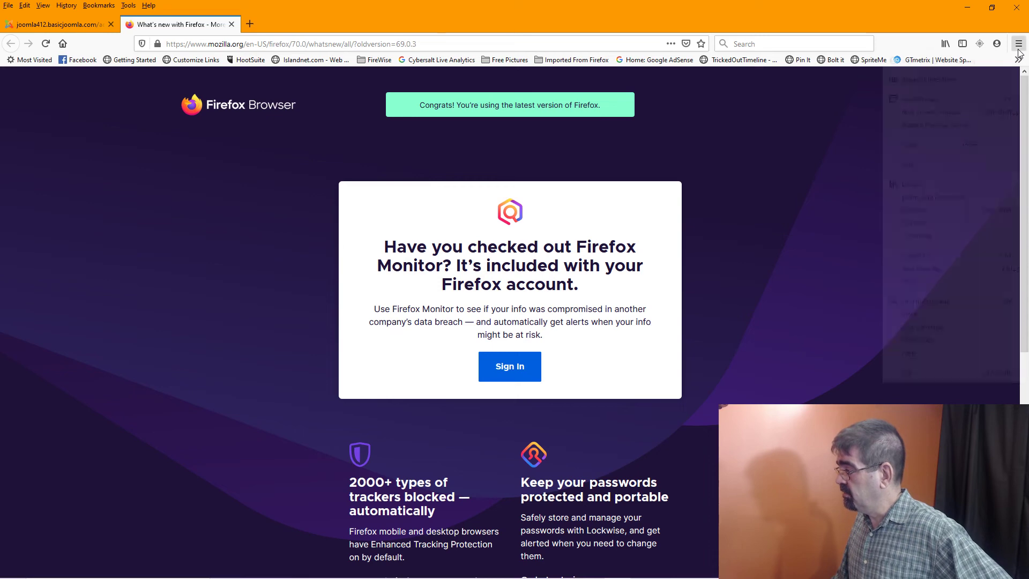
left_click(919, 356)
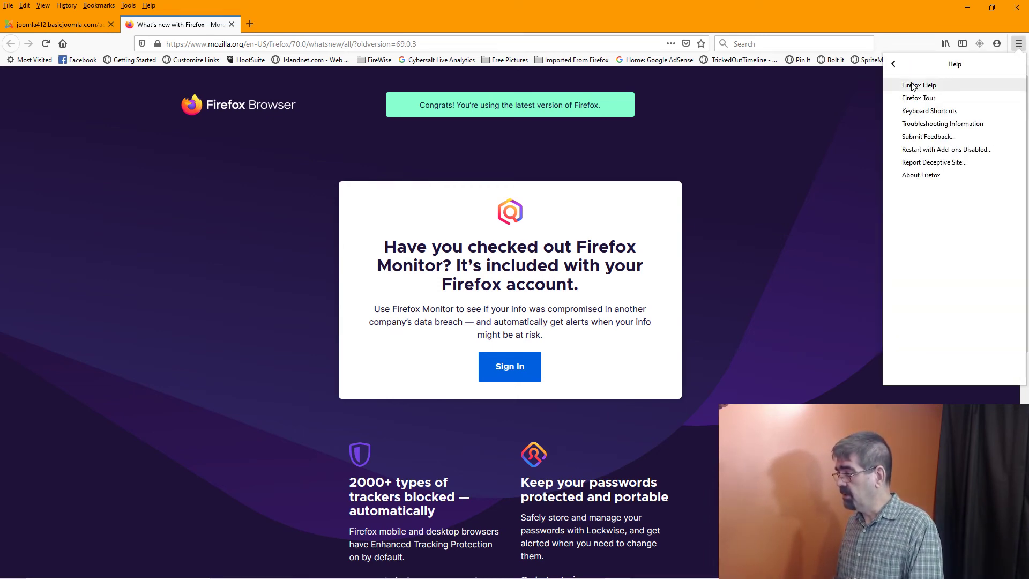
left_click(921, 175)
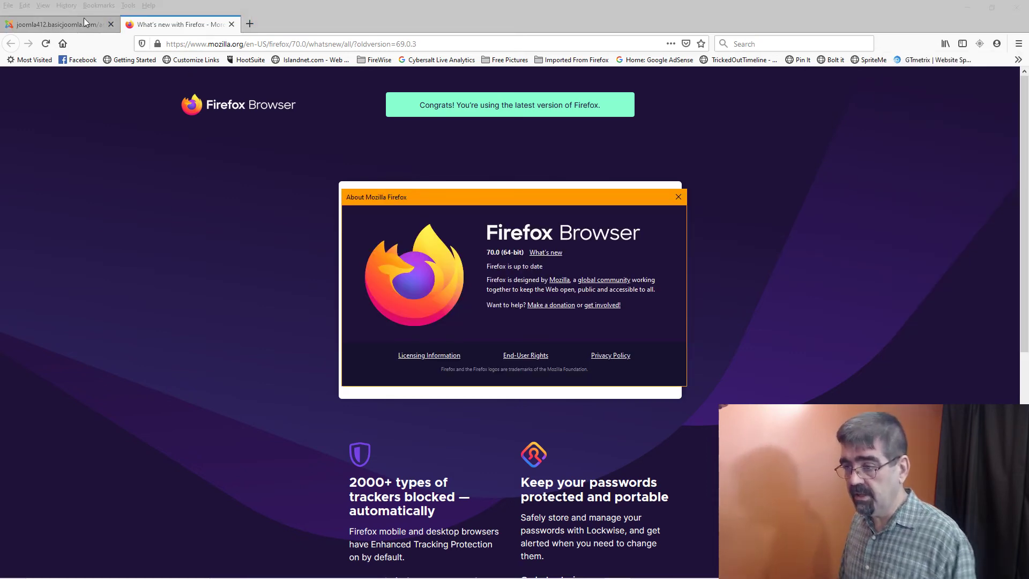
left_click(59, 24)
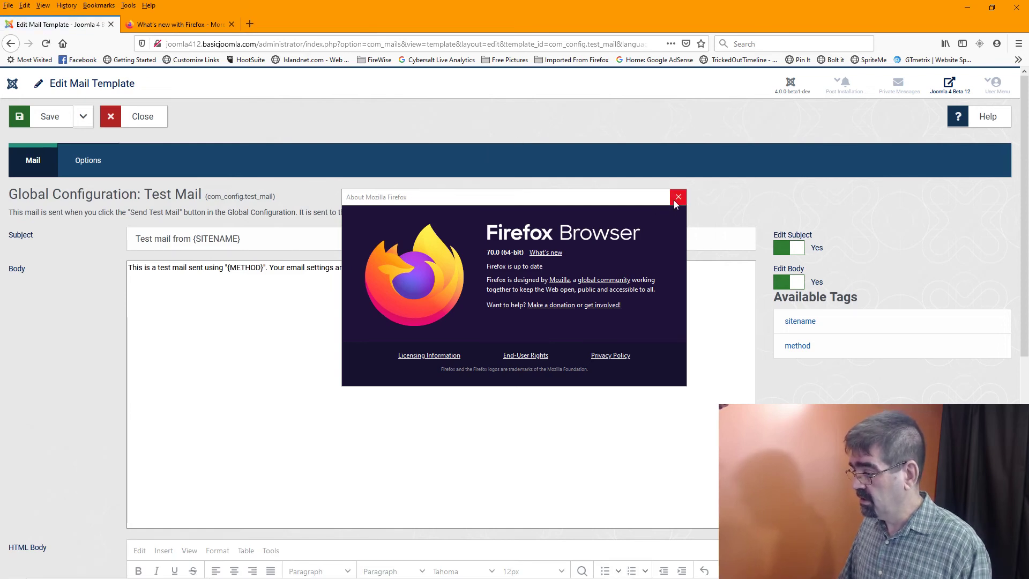
left_click(678, 197)
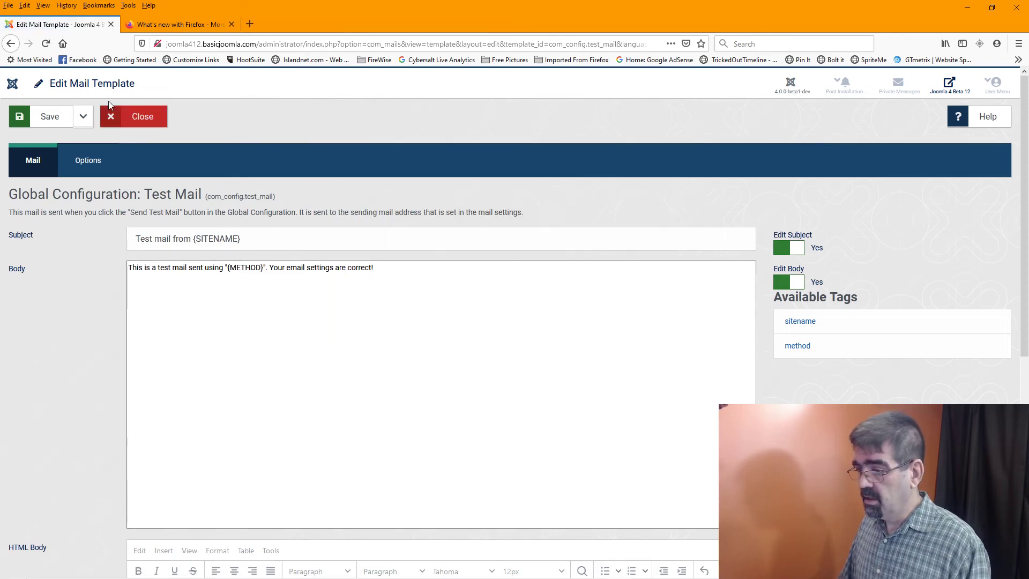
Re-save the Test Mail template, dismiss the saved message, and bring Chrome to the front
left_click(51, 117)
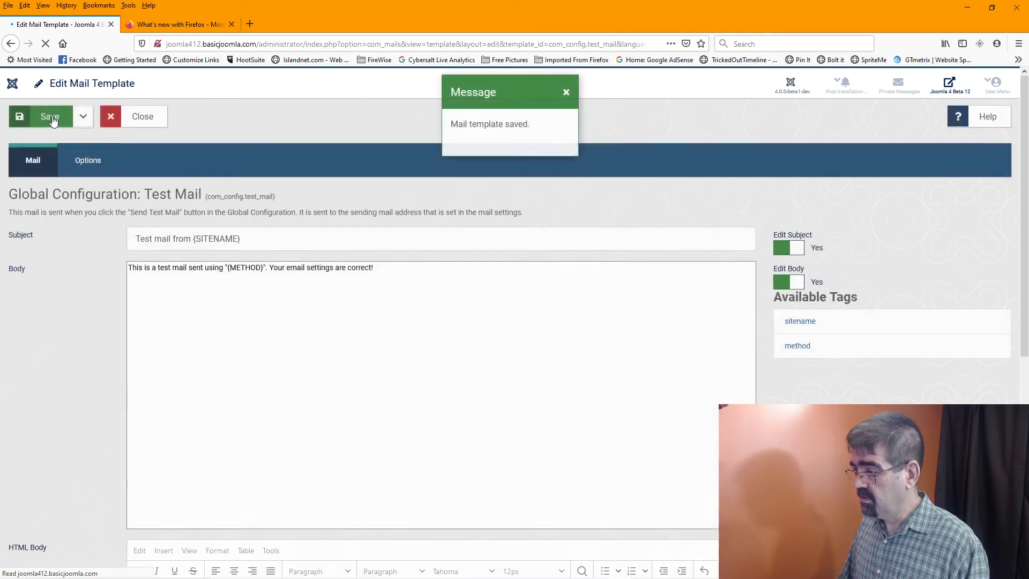
left_click(567, 97)
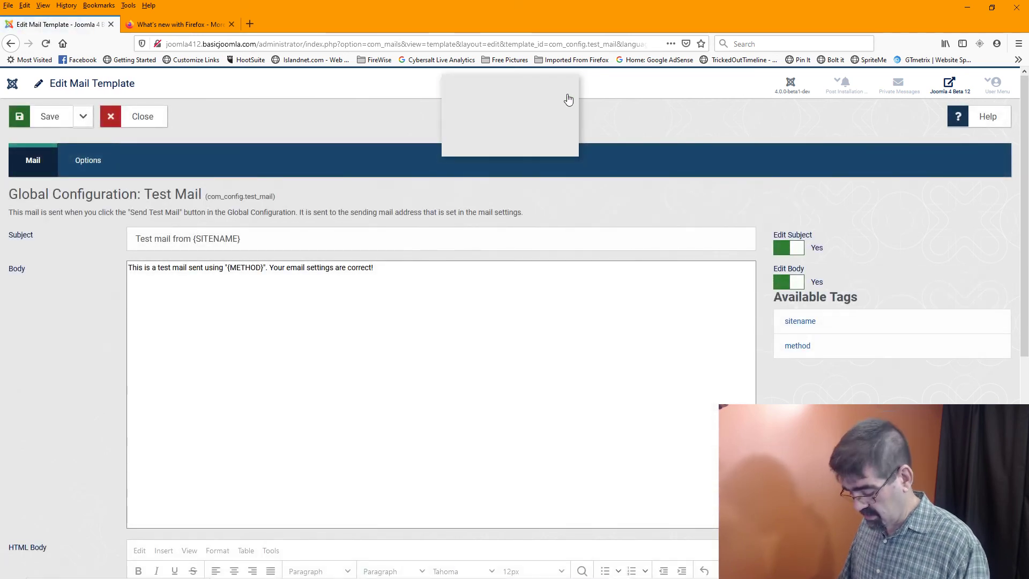
key("alt+Tab")
left_click(967, 5)
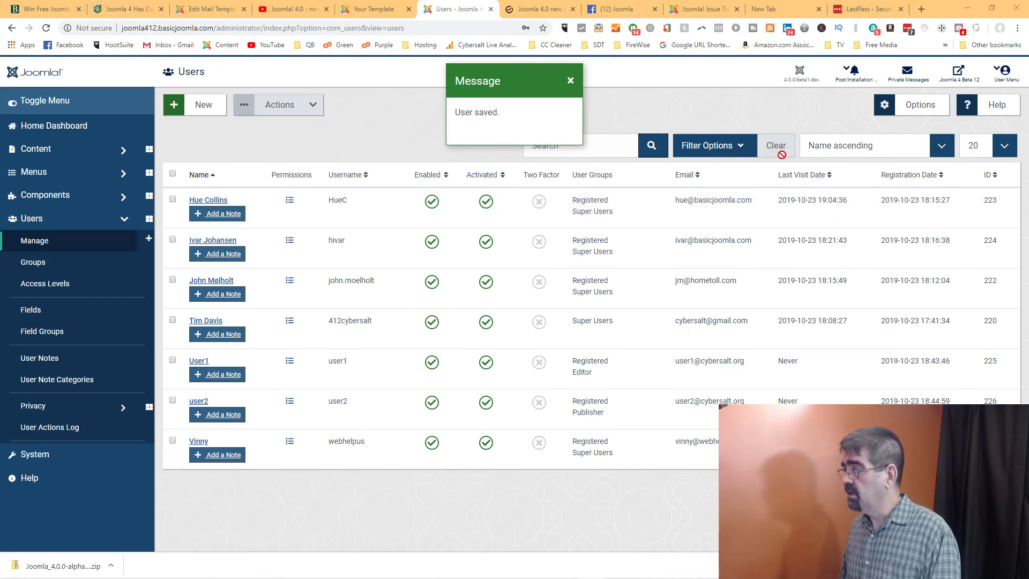
Type 'Windows 10 FireFox 70 and Chrome' under System information in the issue description
left_click(708, 9)
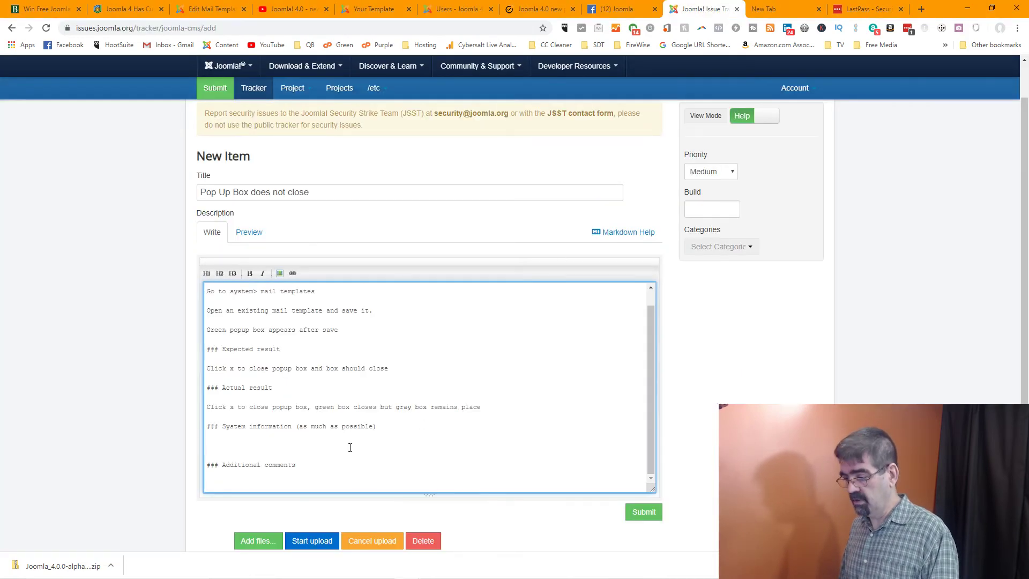
type("Windo")
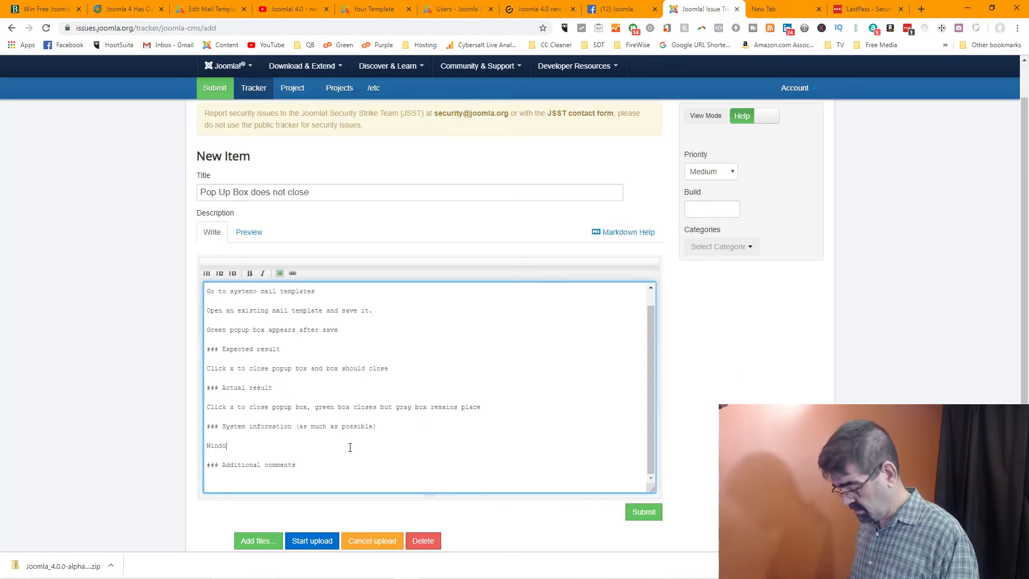
type("ws 10 ")
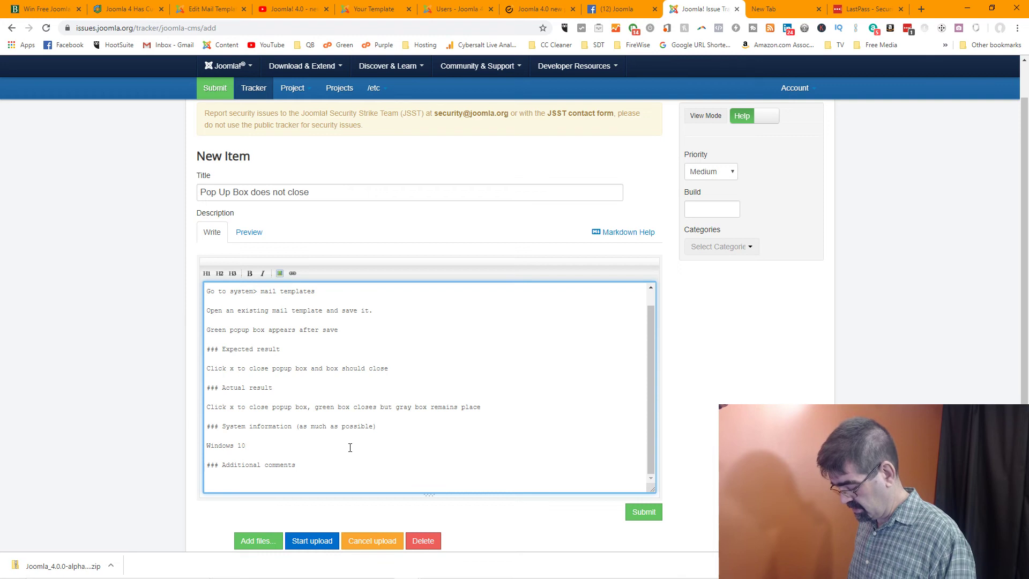
type("Fire")
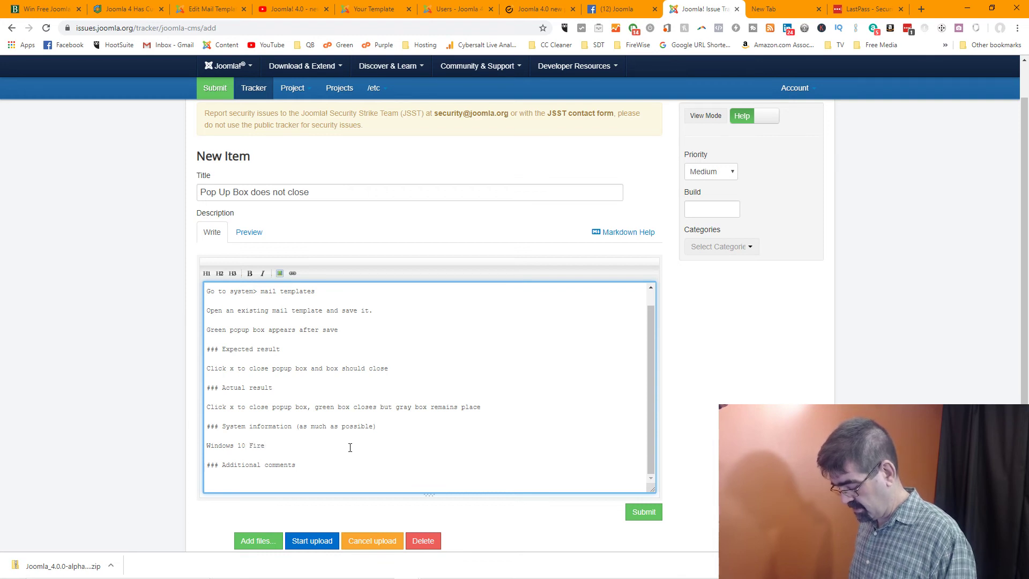
type("Fox ")
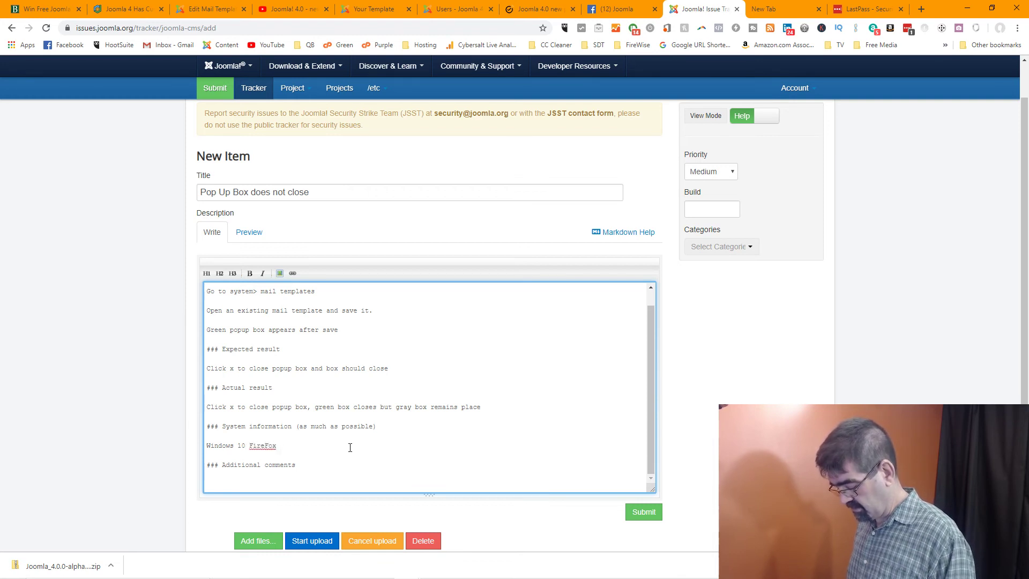
type("70 ")
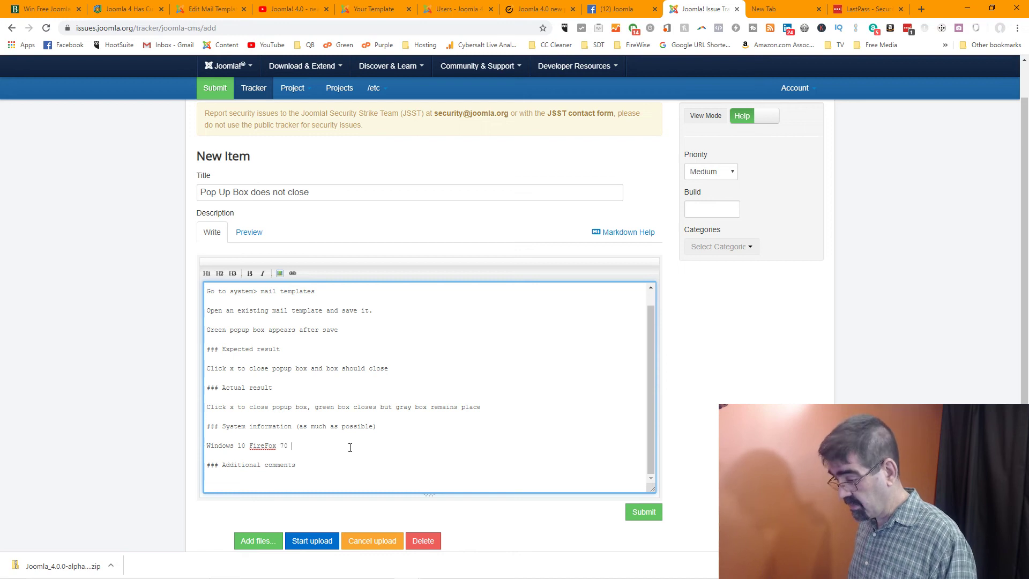
type("and ")
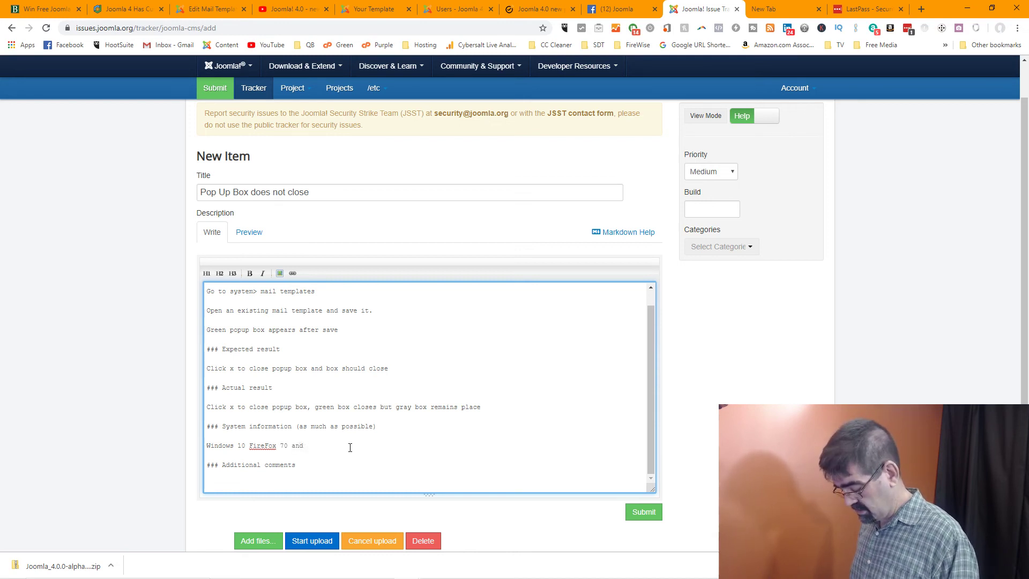
type("Chrome")
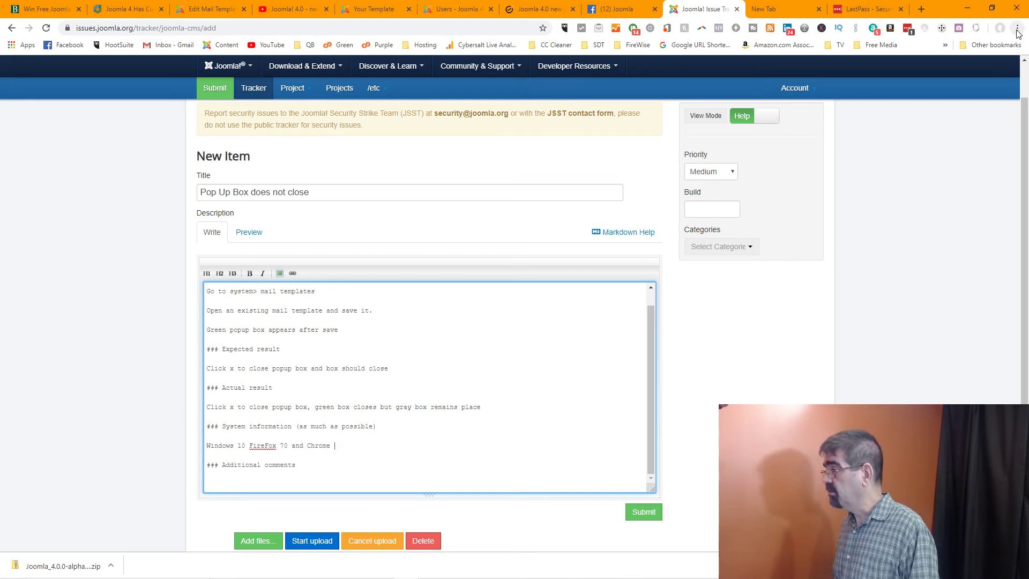
Copy Chrome version 77.0.3865.120 from the About Google Chrome page and relaunch to update
left_click(922, 11)
left_click(1017, 28)
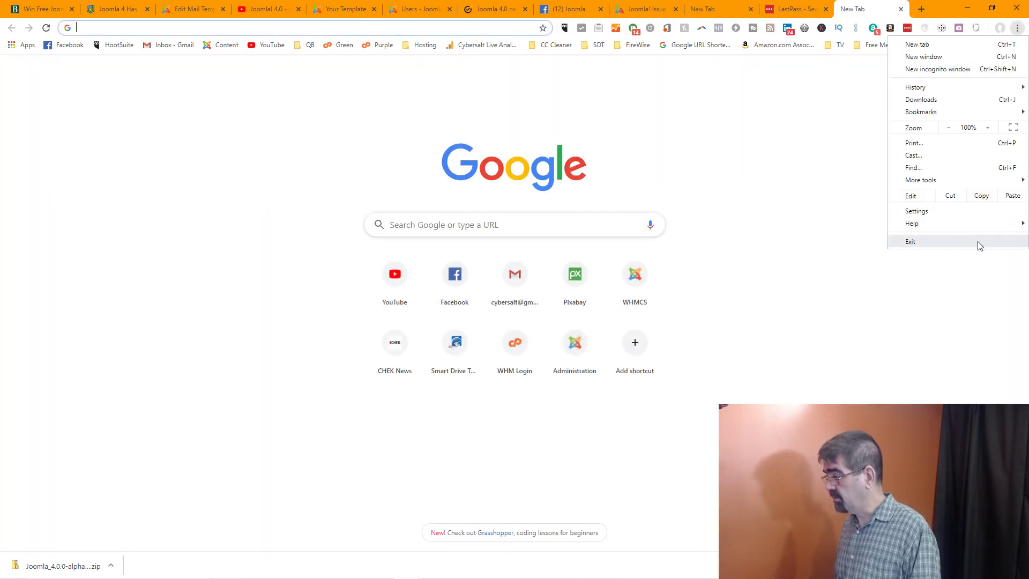
mouse_move(959, 231)
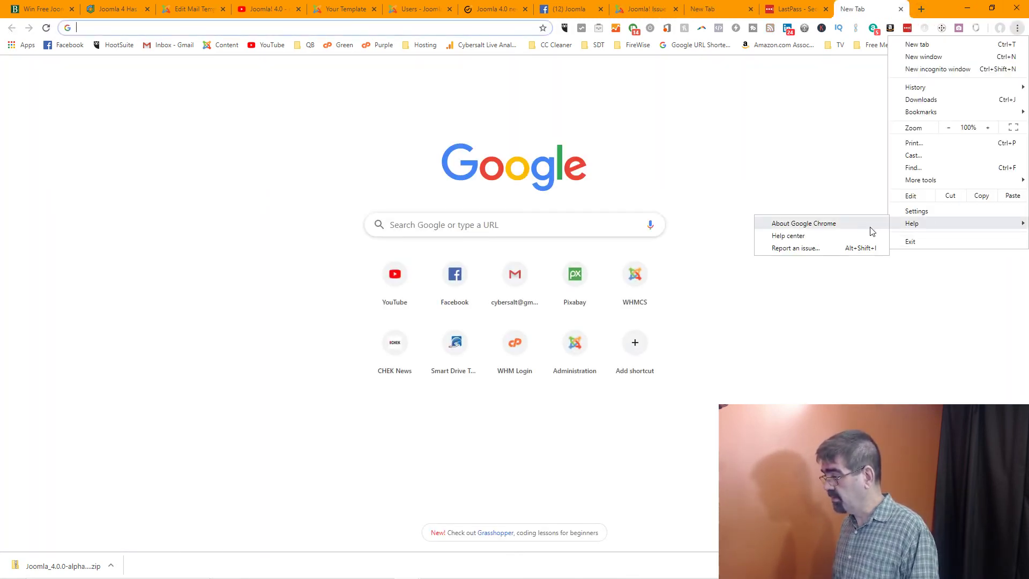
left_click(827, 230)
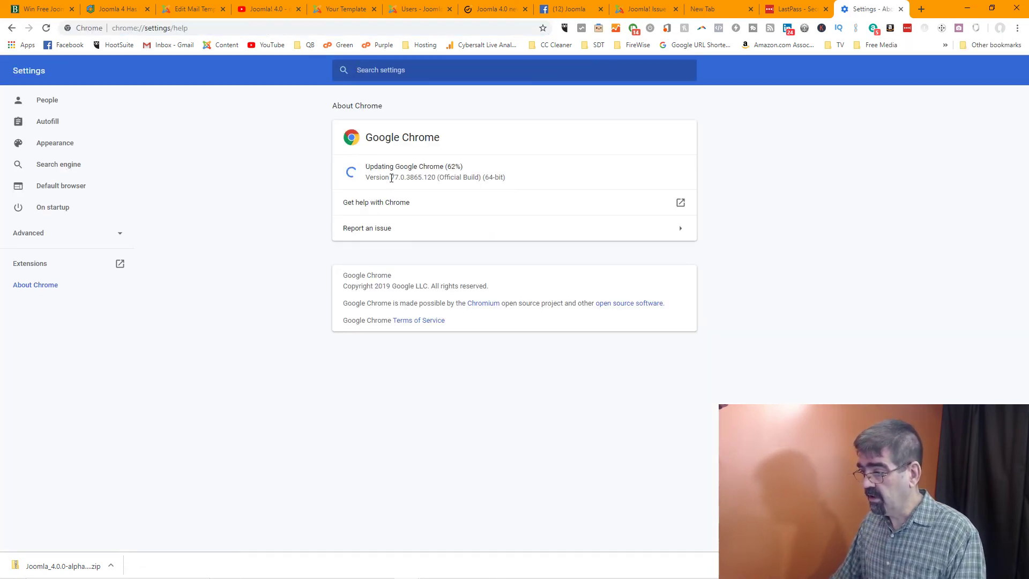
left_click_drag(391, 178, 438, 177)
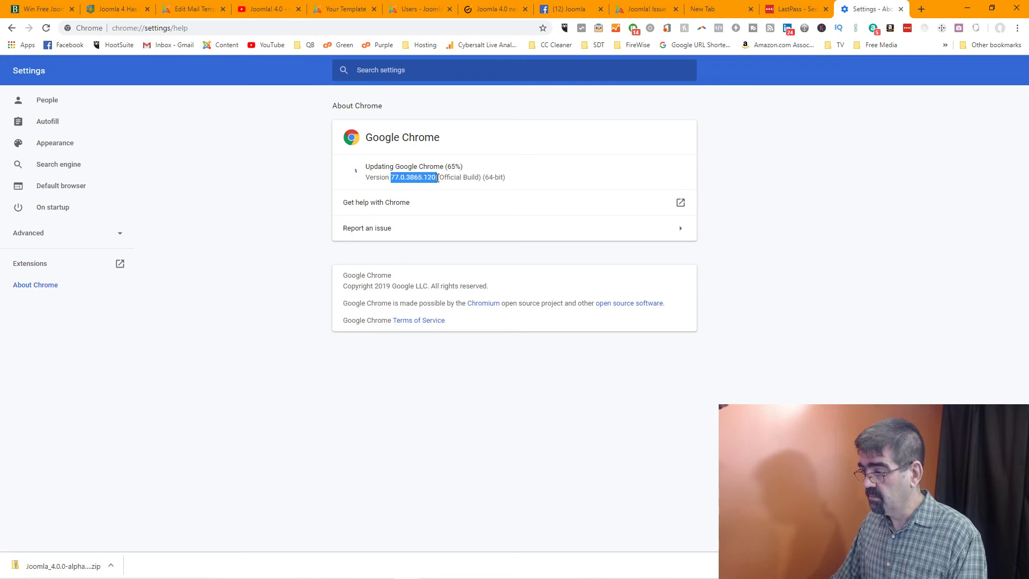
right_click(415, 179)
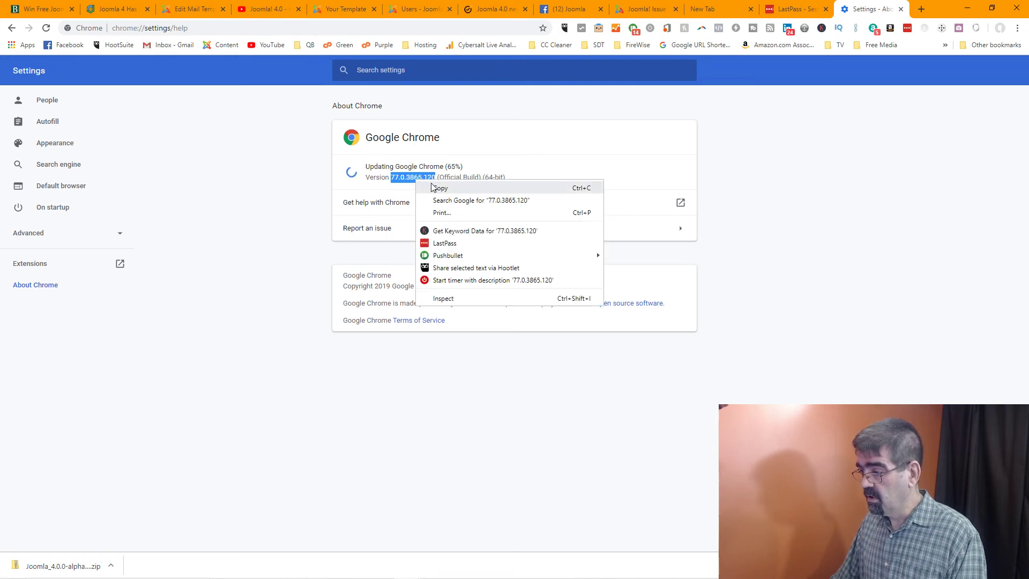
left_click(433, 186)
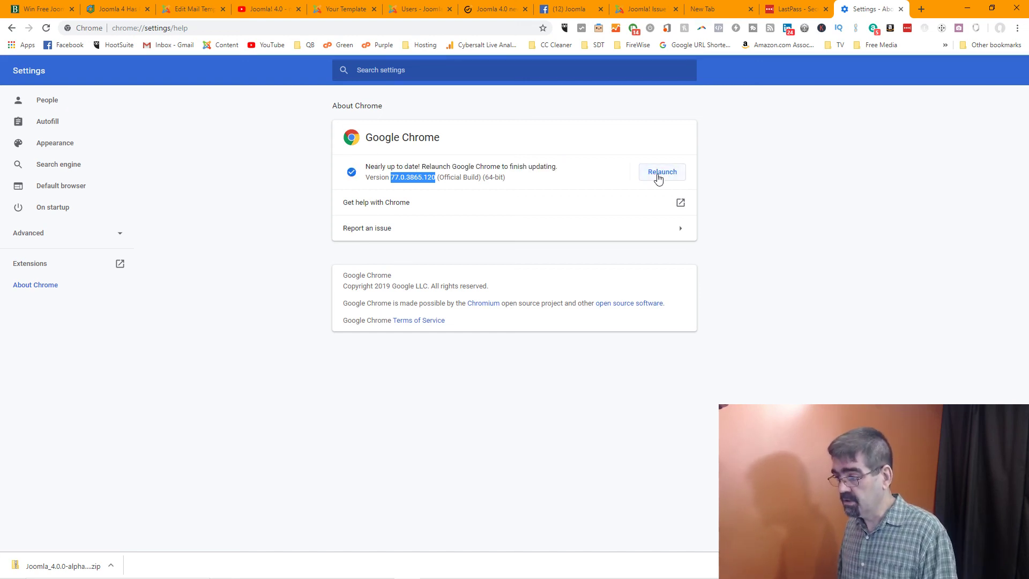
left_click(657, 174)
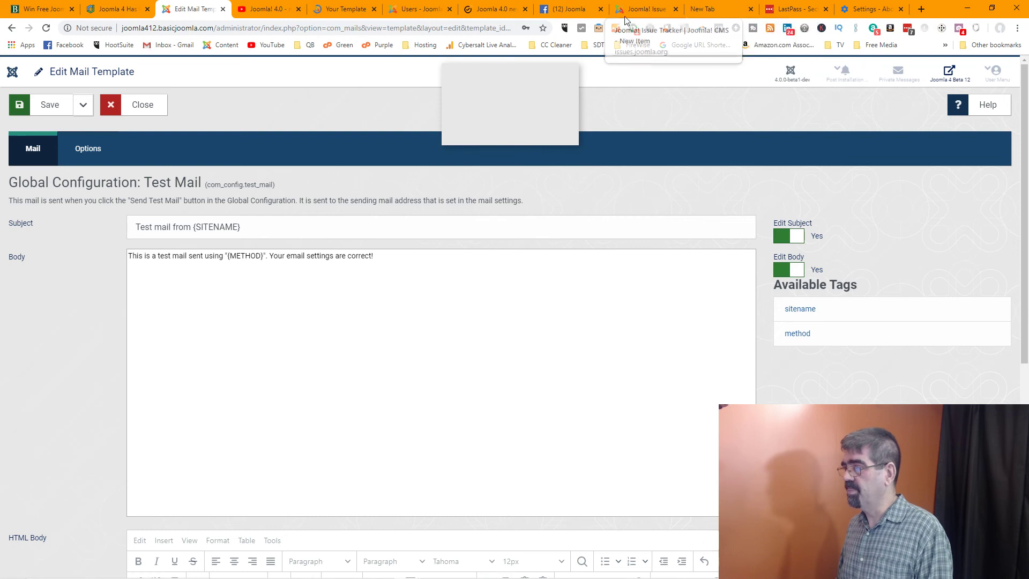
Paste Chrome version 78.0.3904.70 after 'Chrome' on the description's System information line
left_click(646, 9)
left_click(703, 14)
left_click(854, 13)
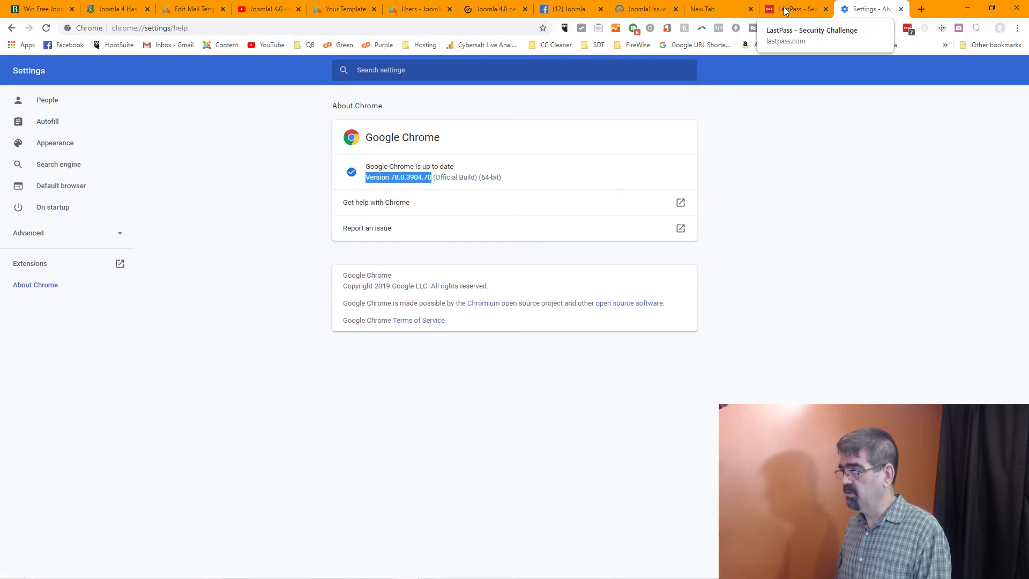
left_click(669, 11)
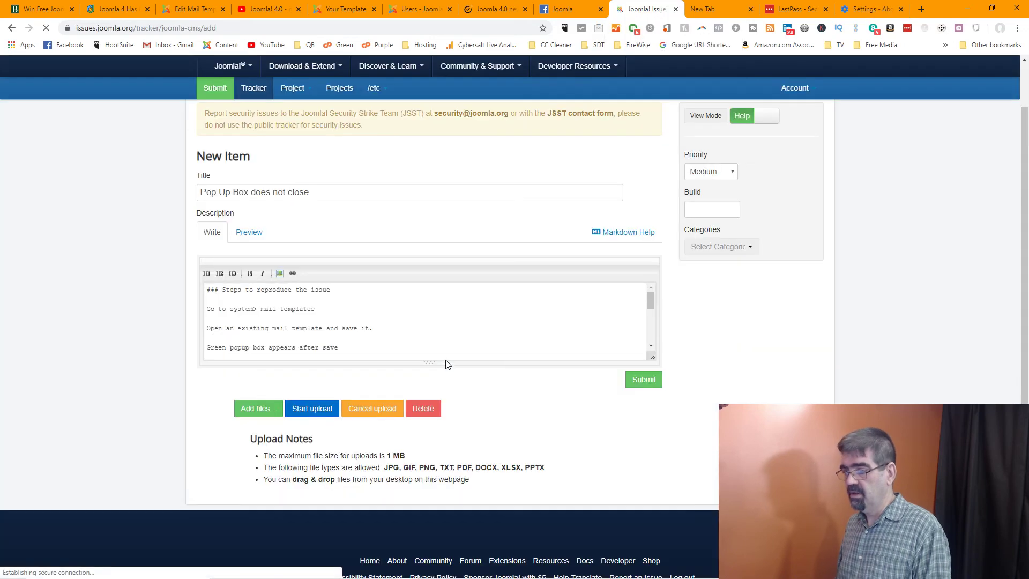
scroll(418, 332, "down", 5)
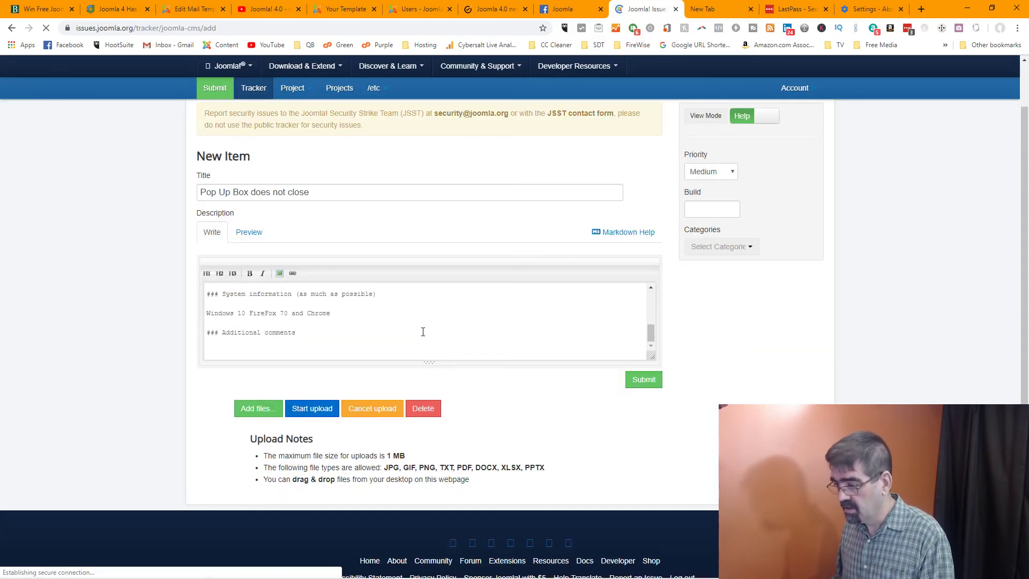
left_click(349, 317)
key("ctrl+v")
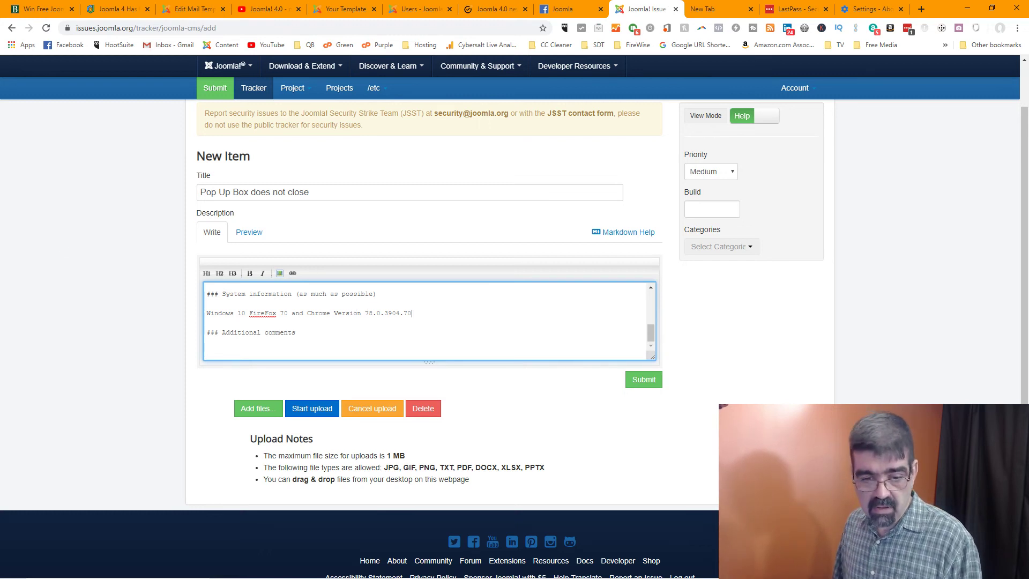
key("alt+Tab")
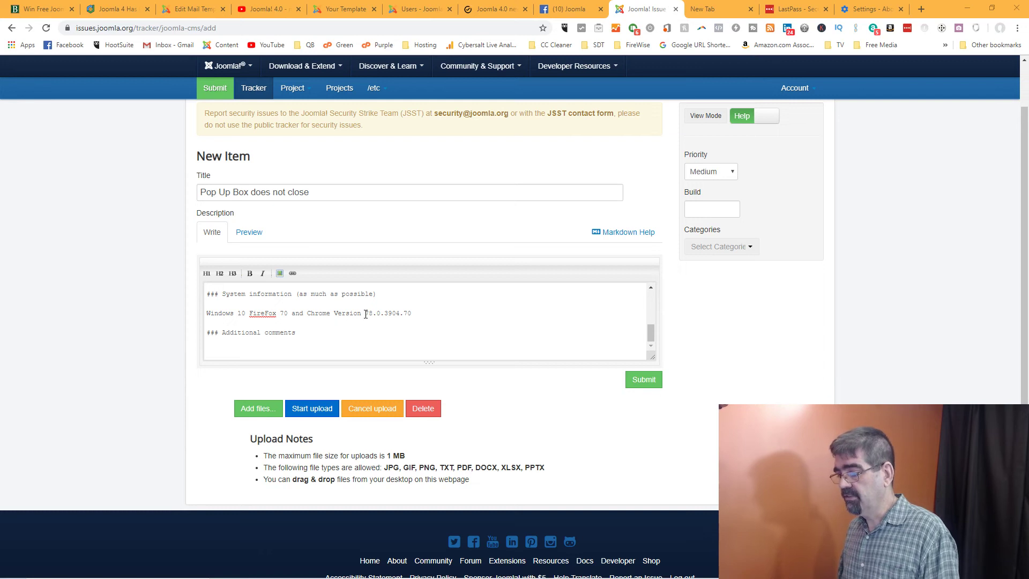
Open a new incognito window and load joomla412.basicjoomla.com/administrator
left_click(425, 313)
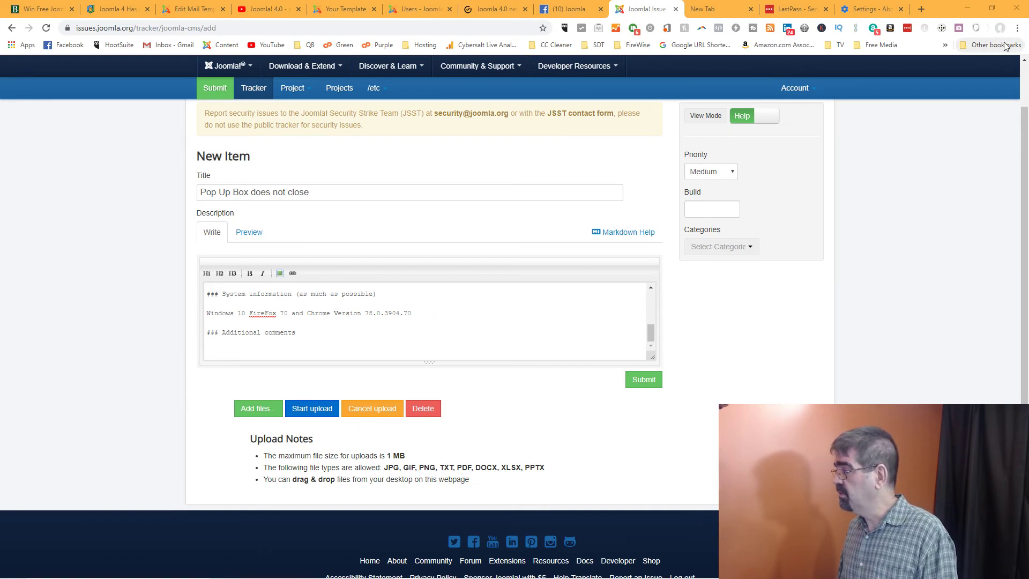
left_click(1018, 28)
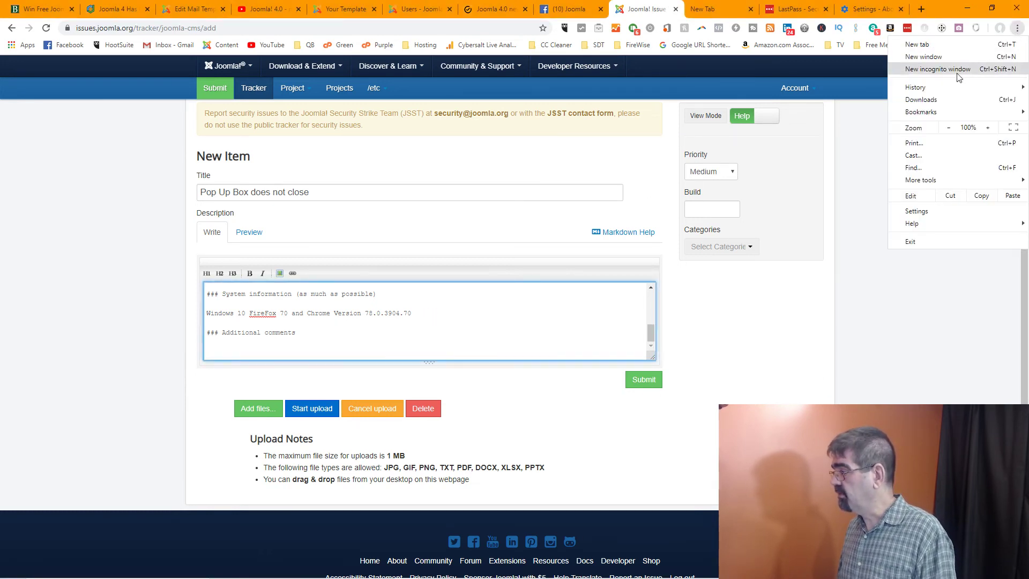
left_click(1002, 68)
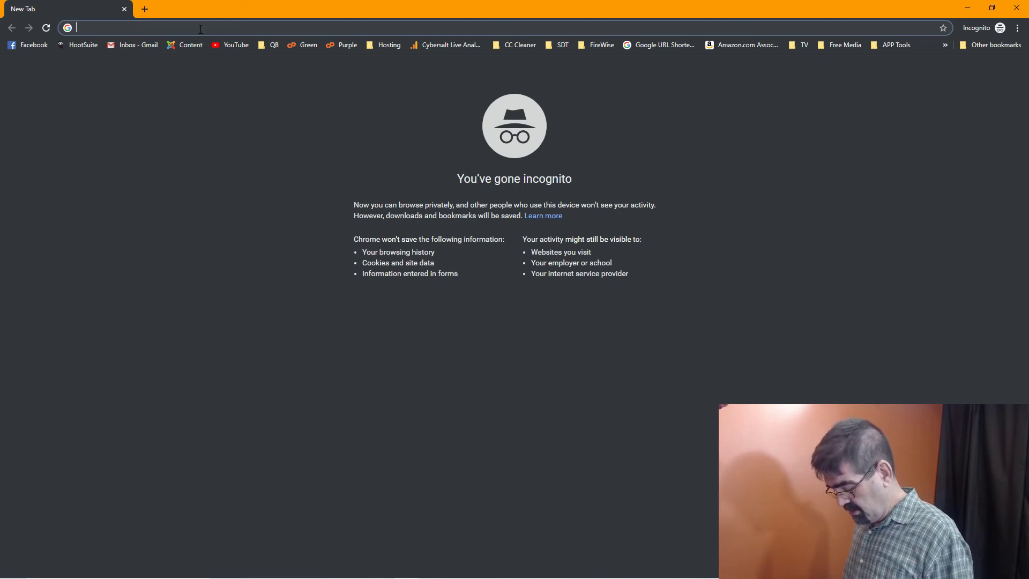
type("412")
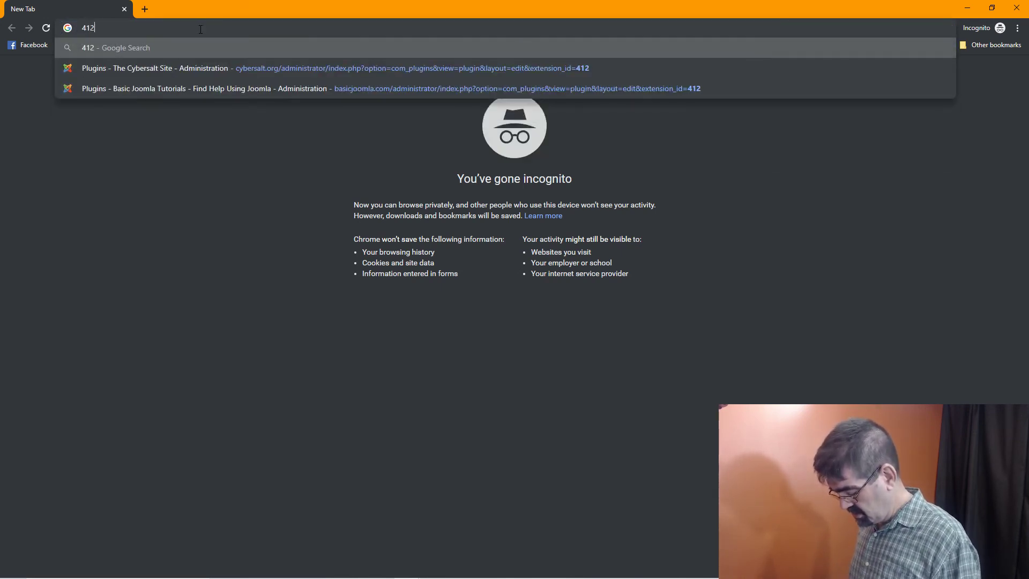
key("BackSpace")
key("BackSpace")
key("BackSpace")
type("joomla")
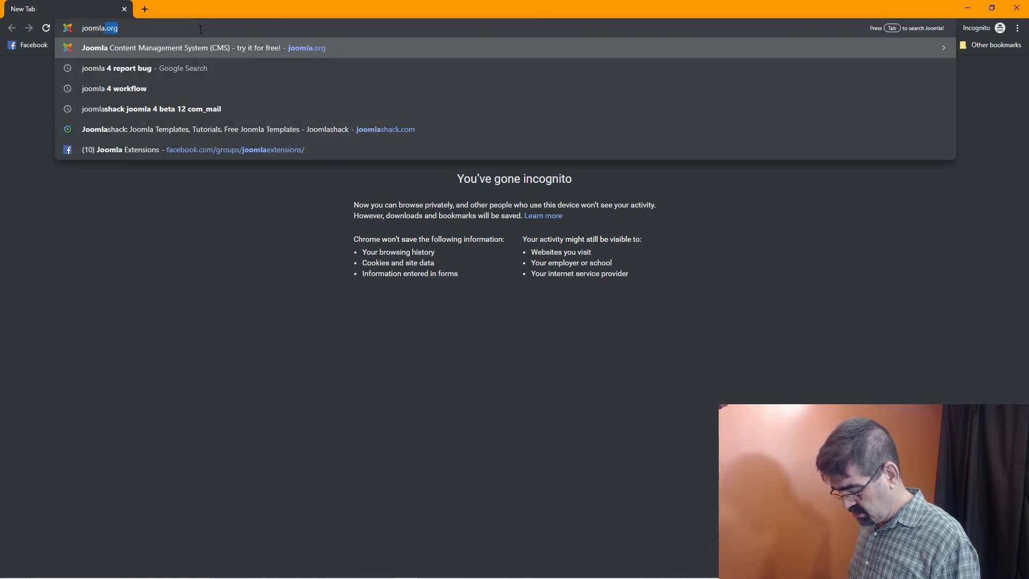
type("412.")
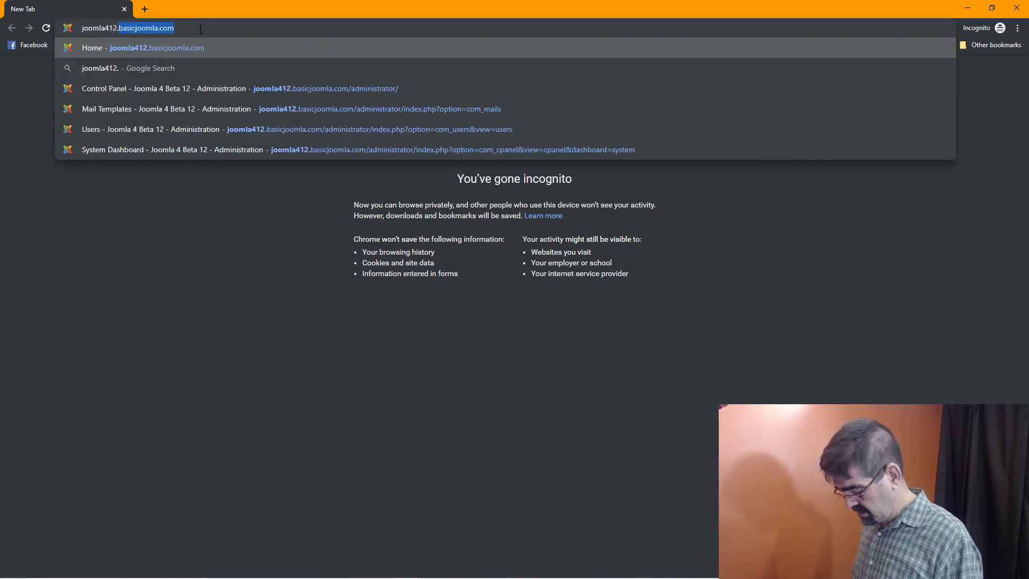
key("Delete")
type(".b")
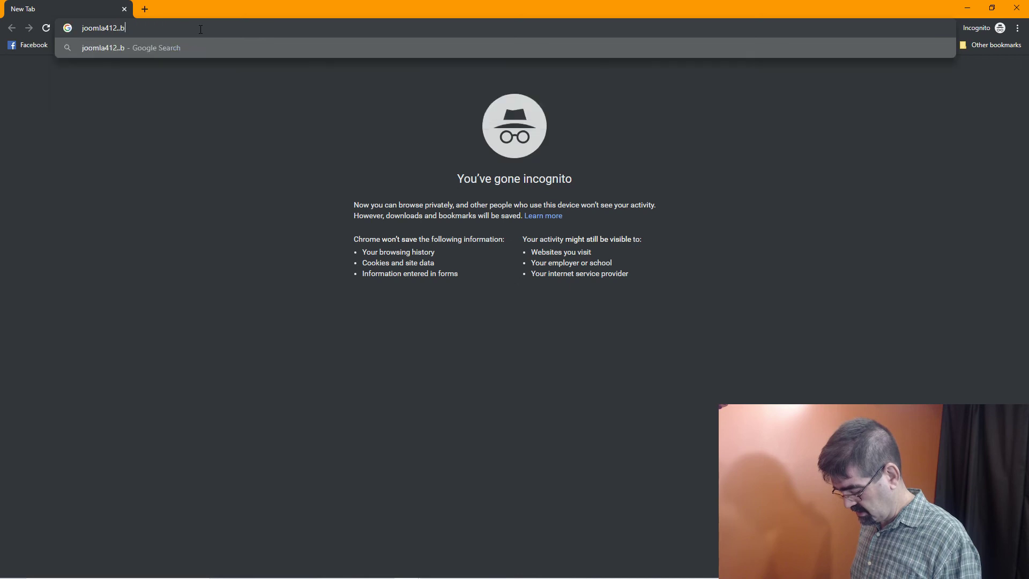
type("asicjoomla.com")
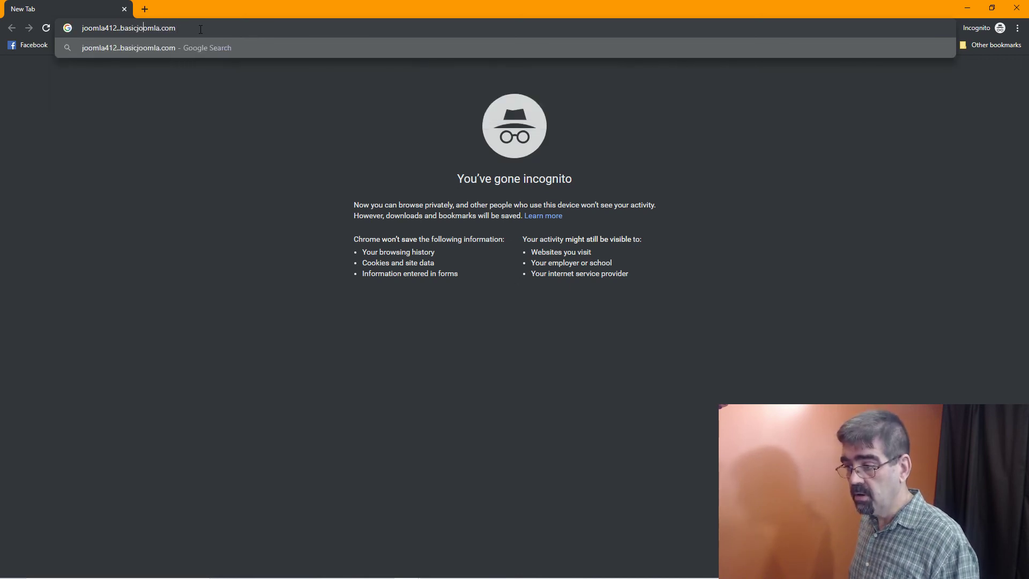
key("Delete")
key("End")
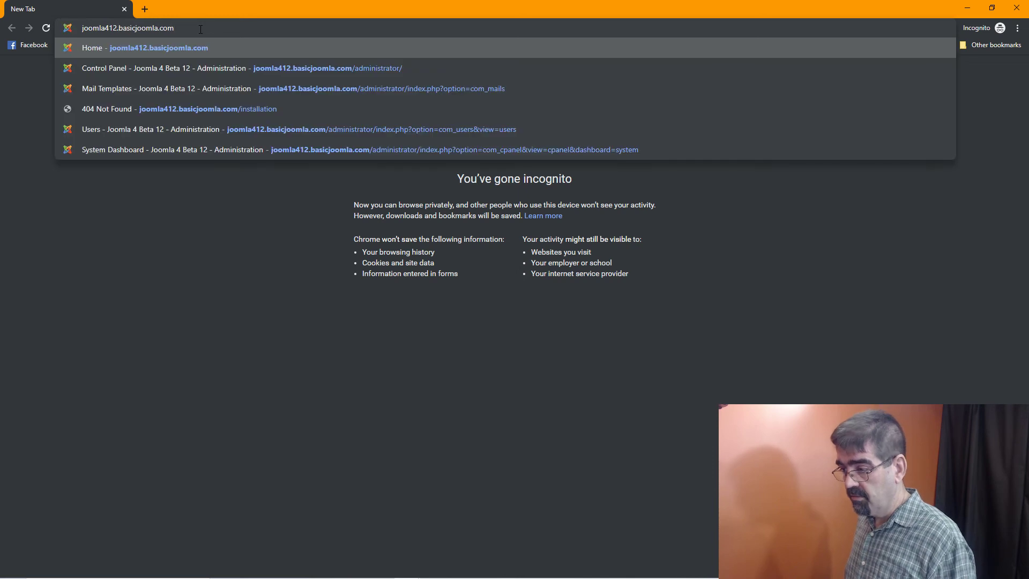
type("admin")
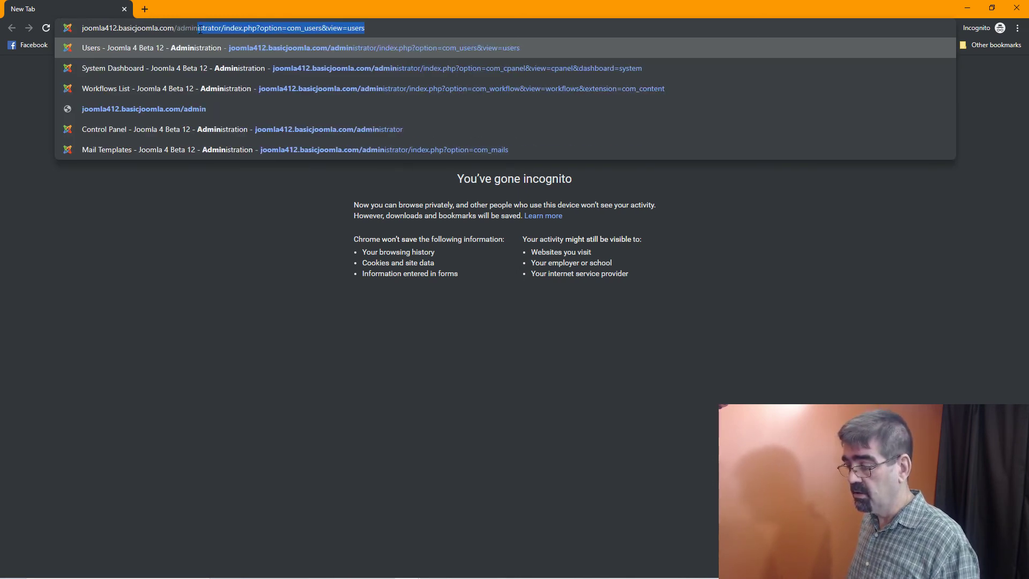
type("istrator/inde")
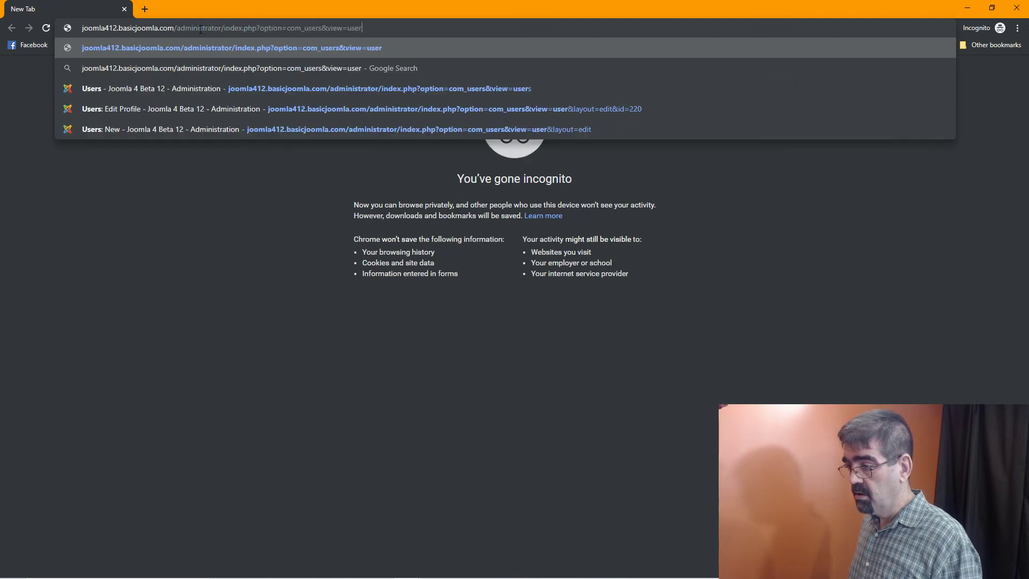
key("BackSpace")
key("BackSpace")
key("BackSpace")
key("BackSpace")
key("BackSpace")
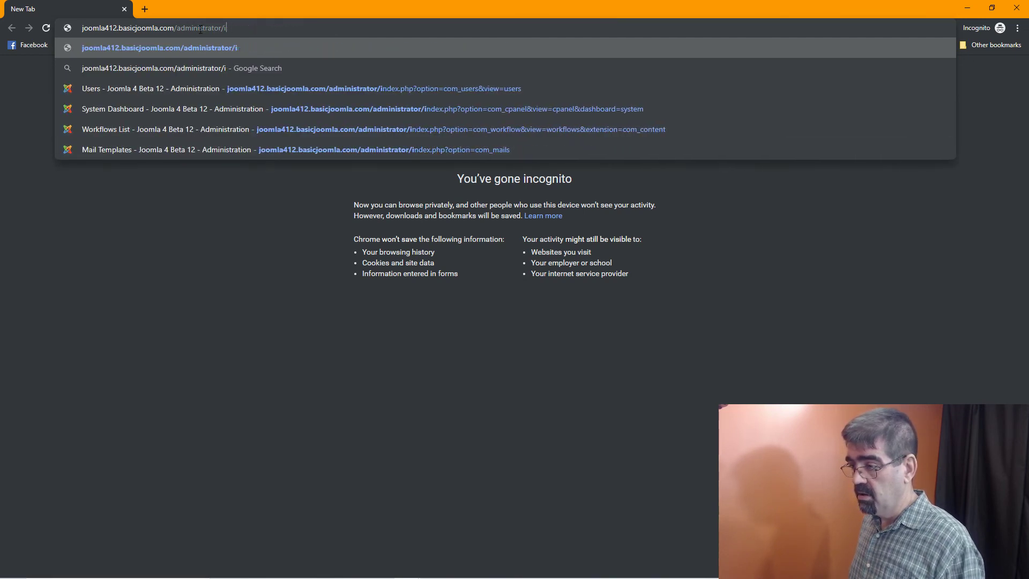
key("Return")
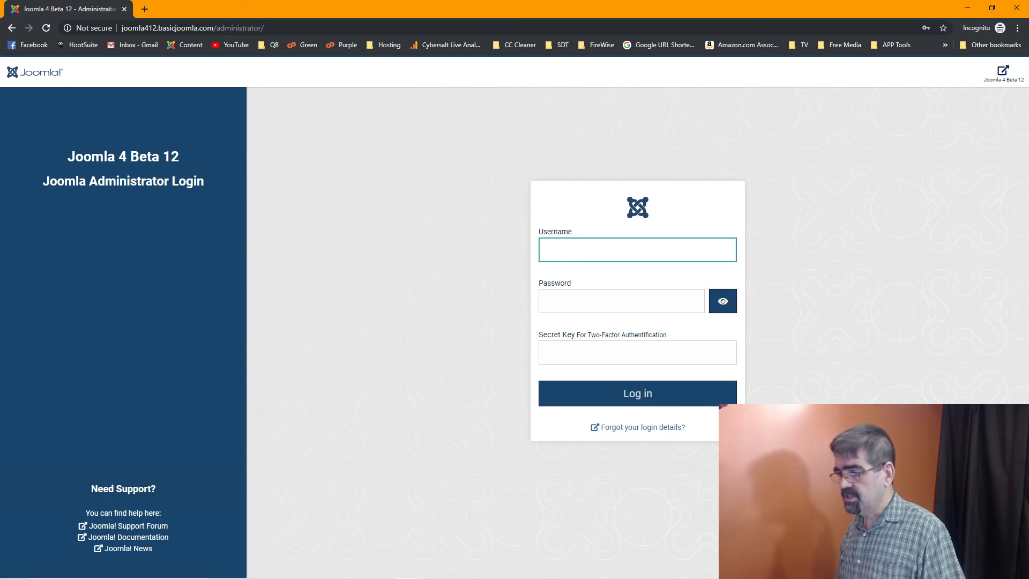
Log in to the administrator with the admin credentials, correcting the username on retry
left_click(591, 250)
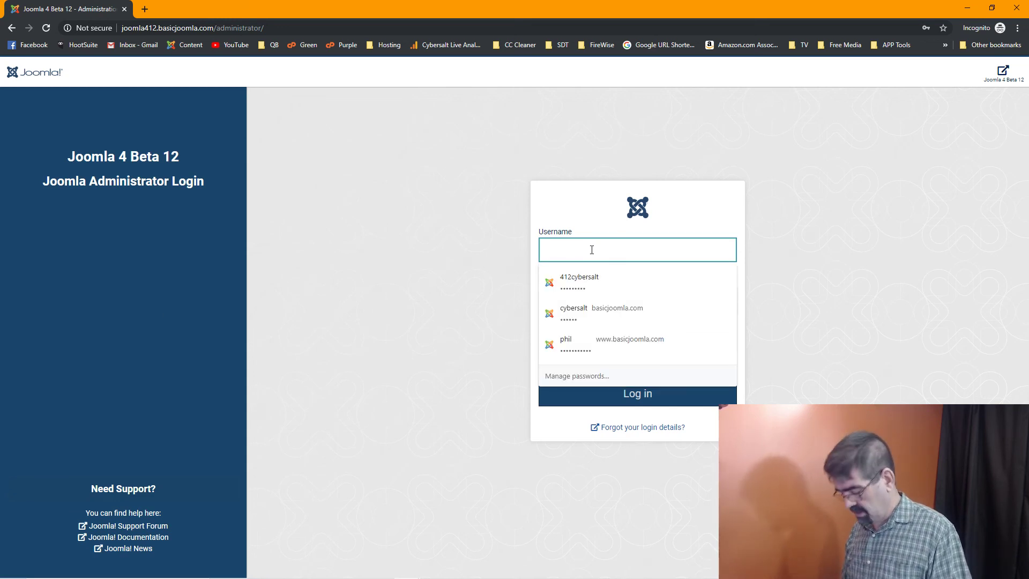
type("cybers")
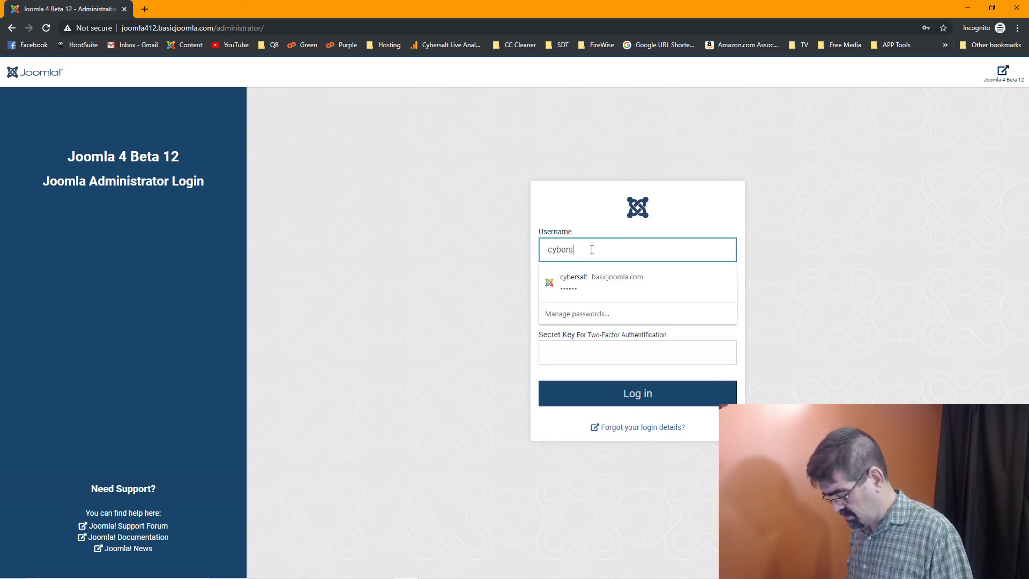
type("alt")
key("Tab")
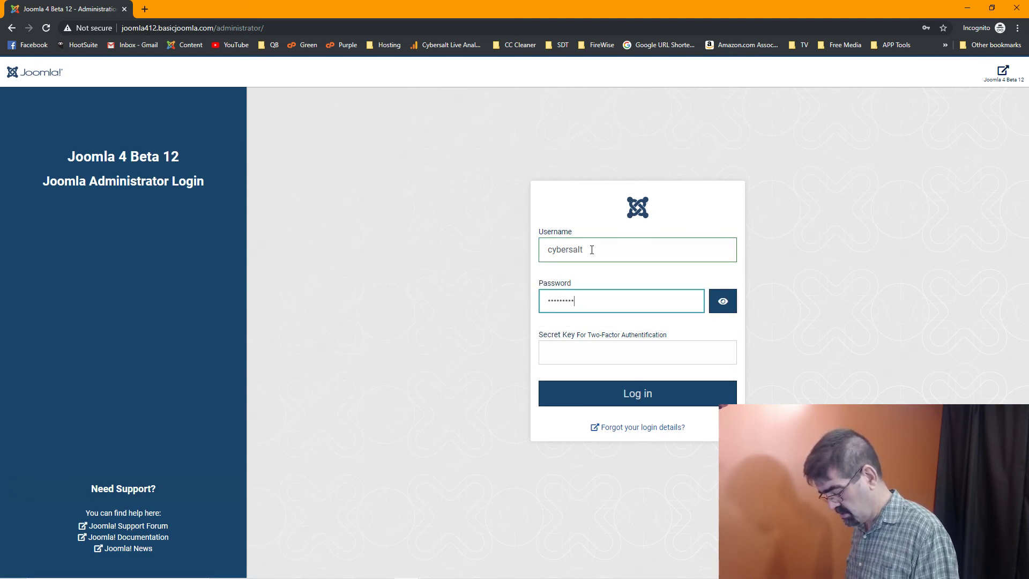
key("Return")
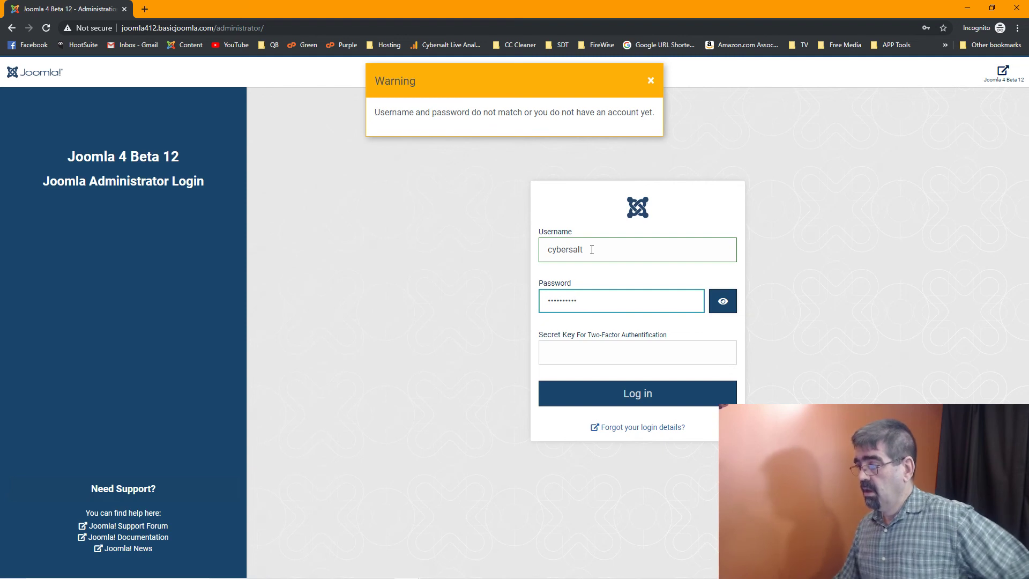
left_click(588, 248)
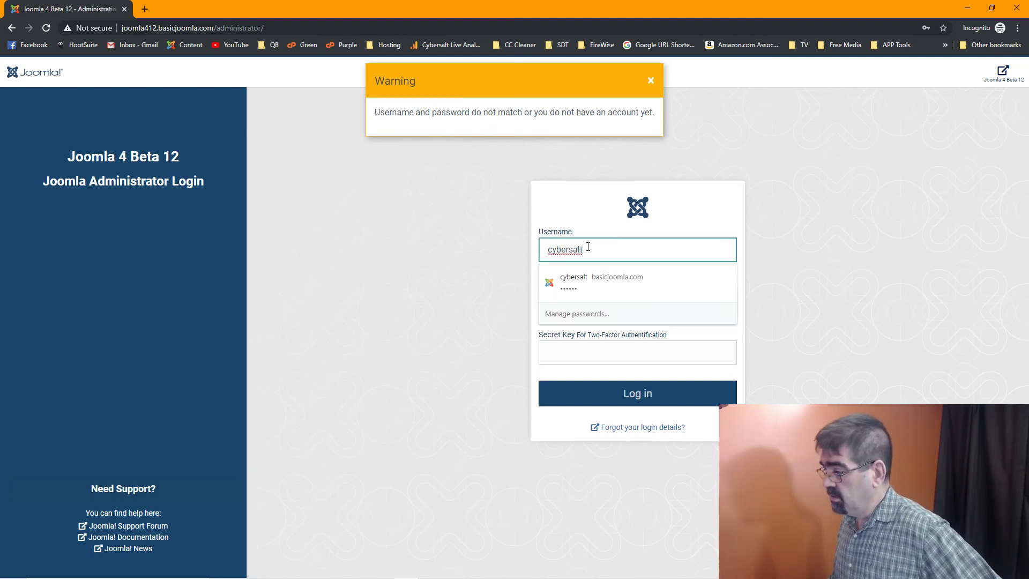
key("Home")
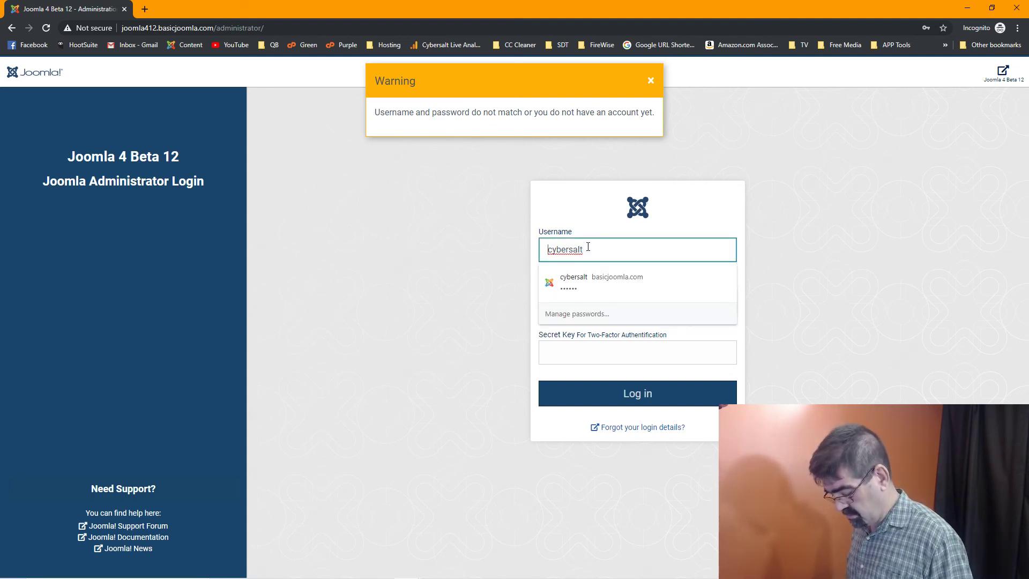
type("412")
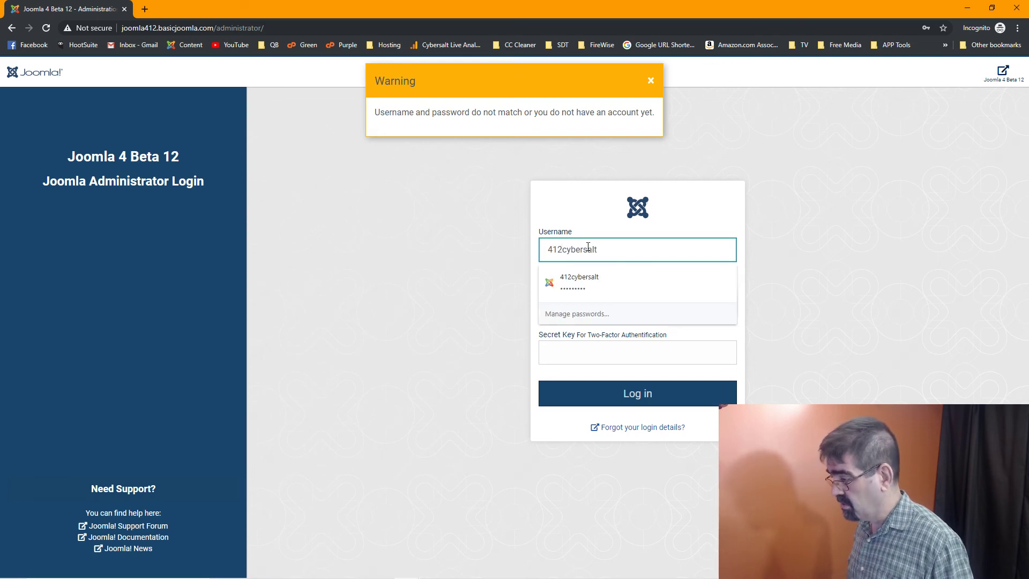
key("Return")
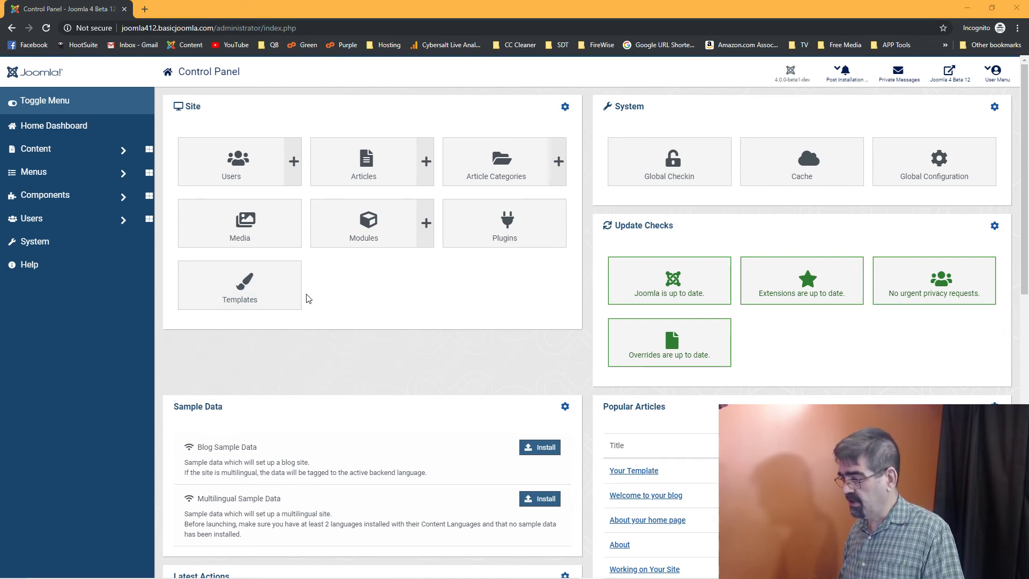
Save Global Configuration: Test Mail from System > Mail Templates, then minimize the incognito window
left_click(60, 242)
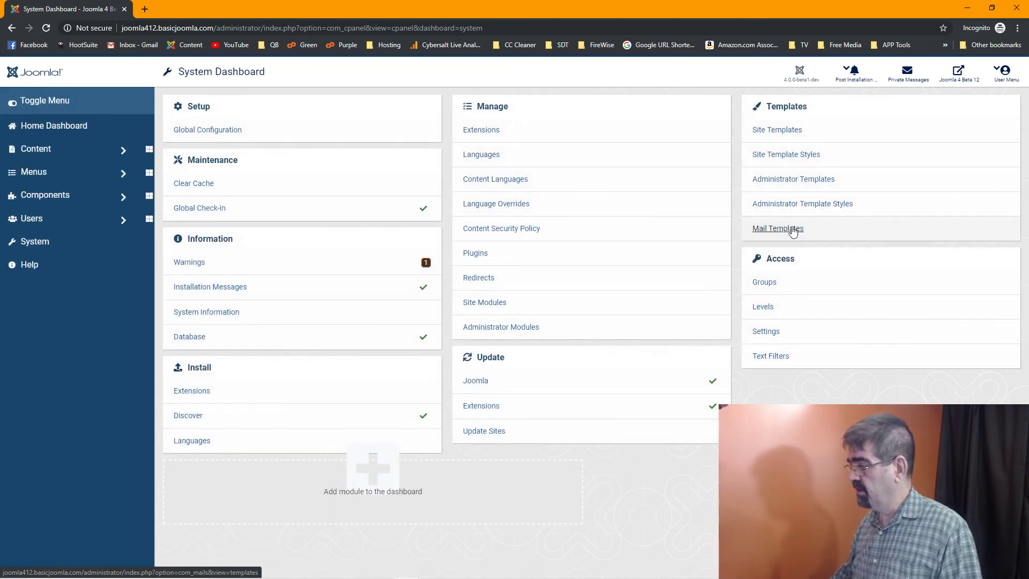
left_click(792, 230)
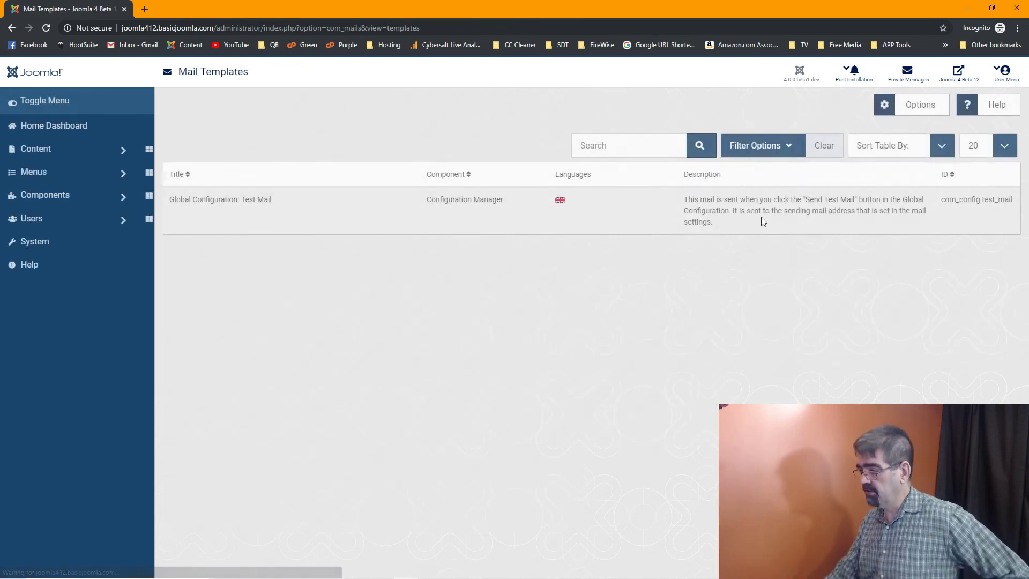
left_click(557, 202)
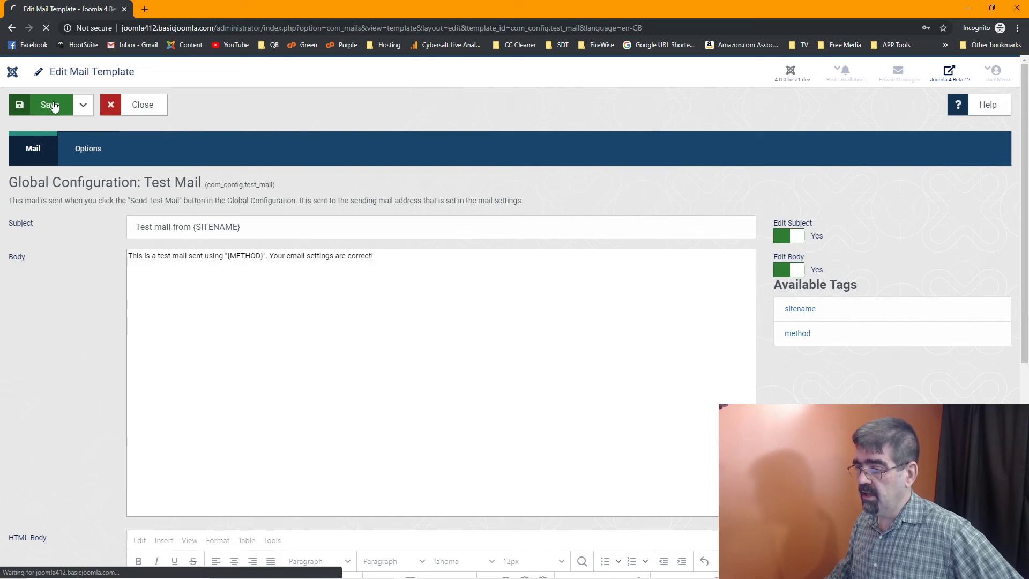
left_click(52, 104)
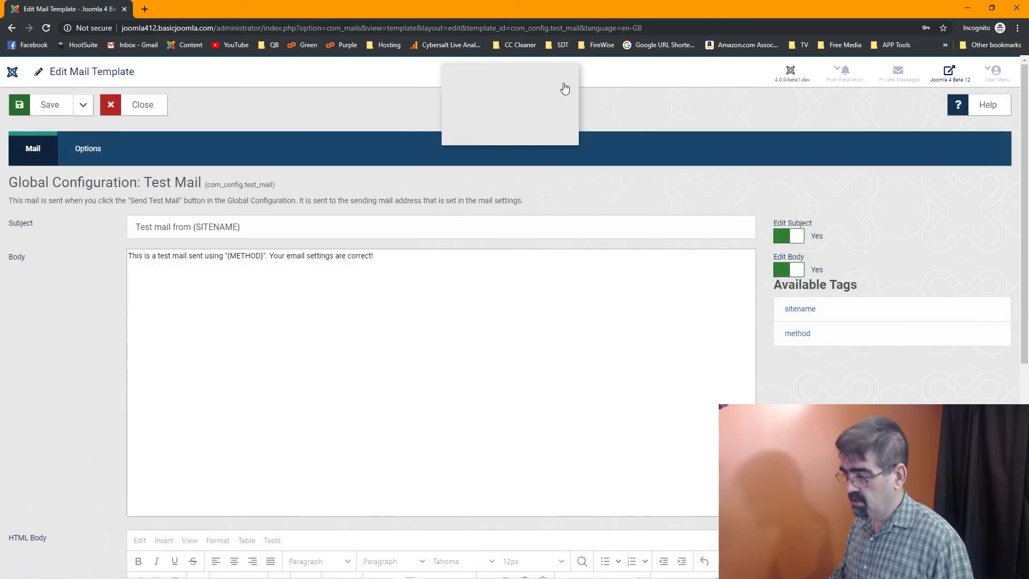
left_click(967, 9)
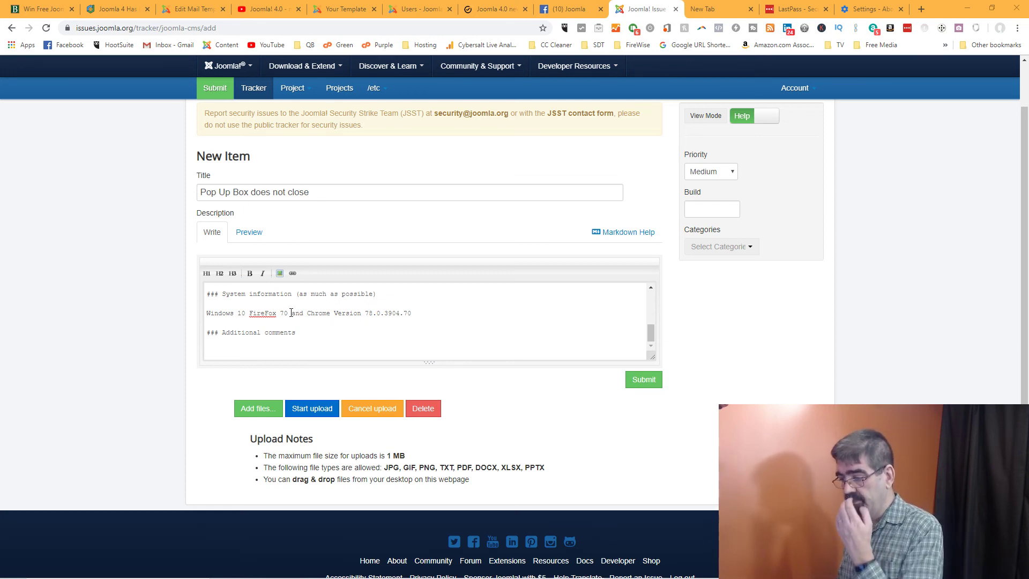
Reword the system line to 'Windows 10 FireFox 70 | Chrome Version 78.0.3904.70 (both incognito and non-incognito mode)'
left_click(293, 312)
type("|")
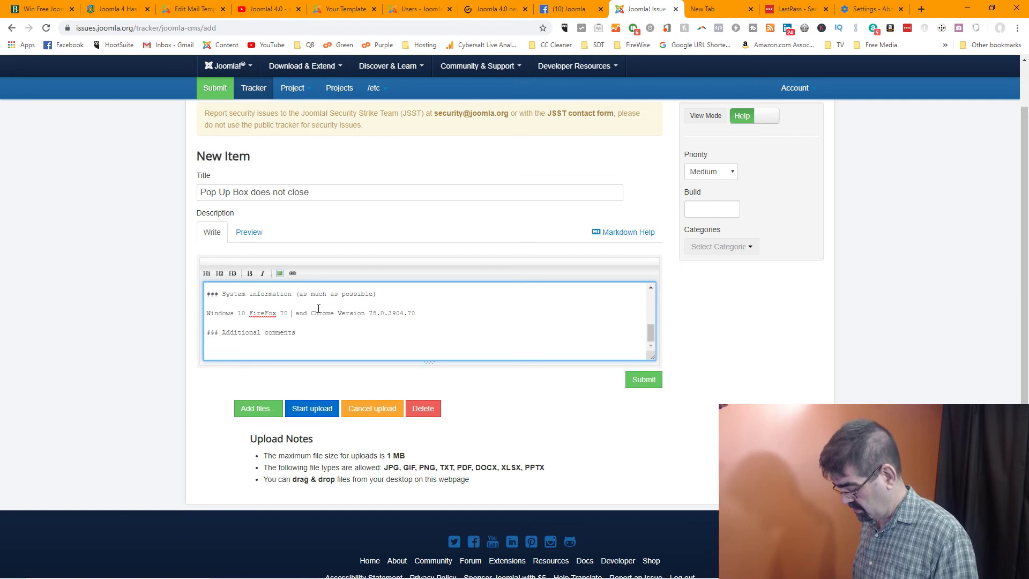
key("Delete")
key("Delete")
key("Delete")
key("Delete")
key("Delete")
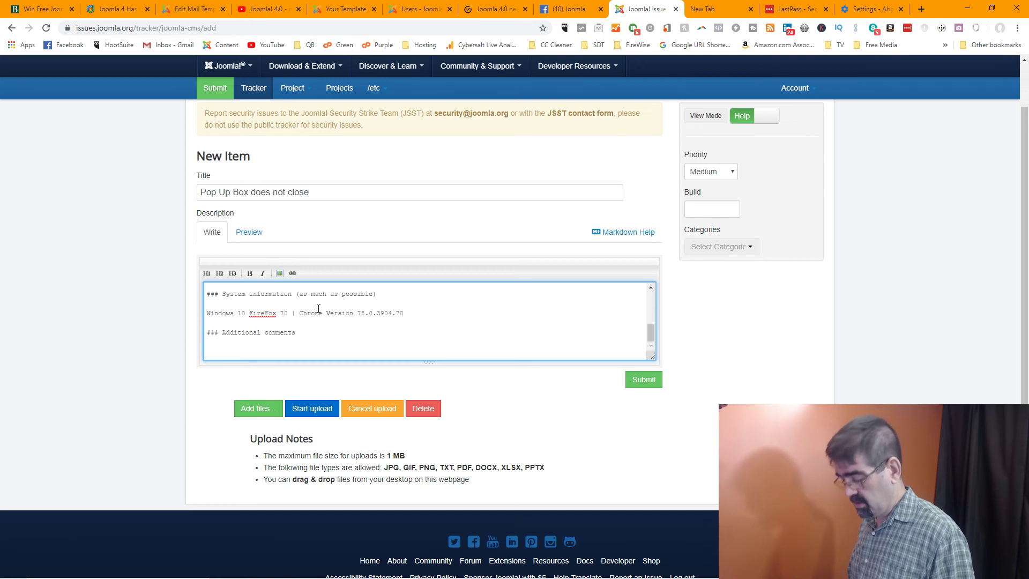
key("End")
type("(")
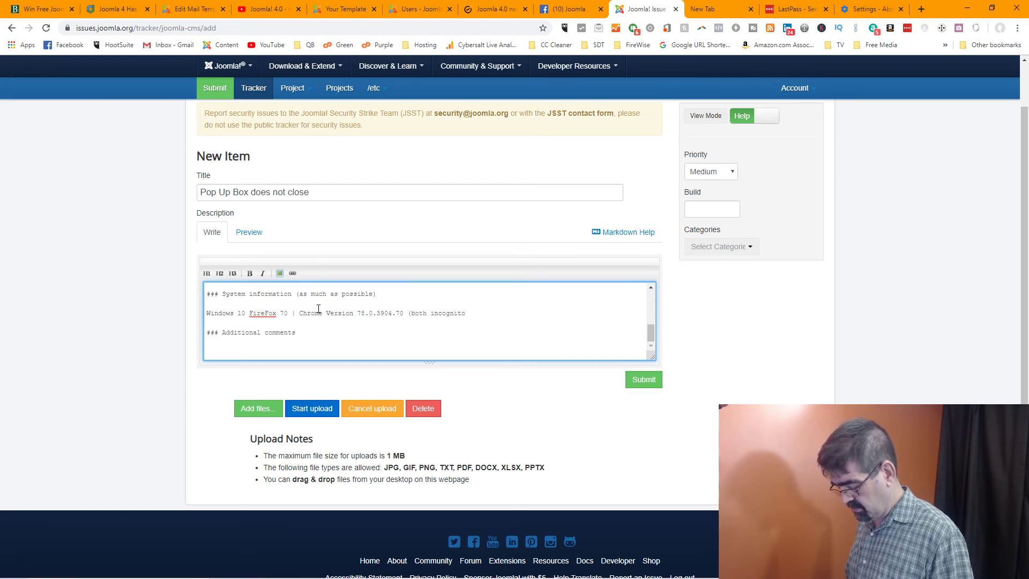
type("both incognito and non-incogni")
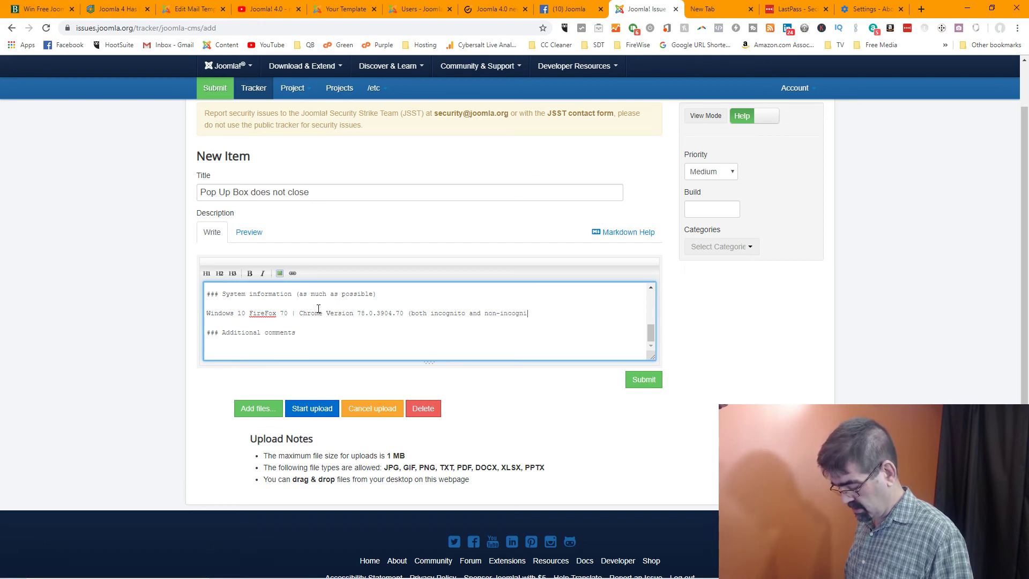
type("to mode)")
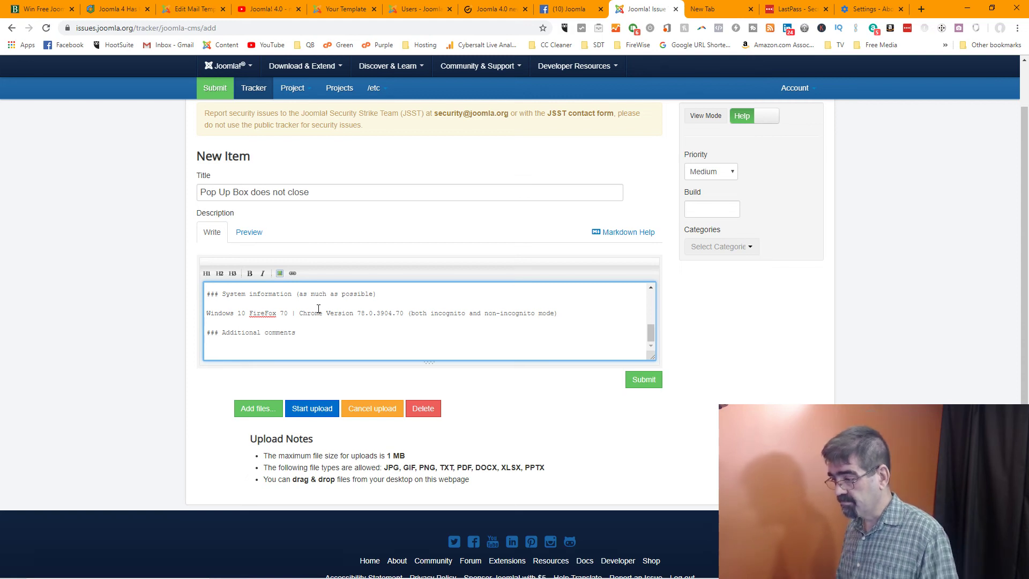
Submit the issue, which flags the empty required Build field, and select that field
scroll(427, 322, "down", 1)
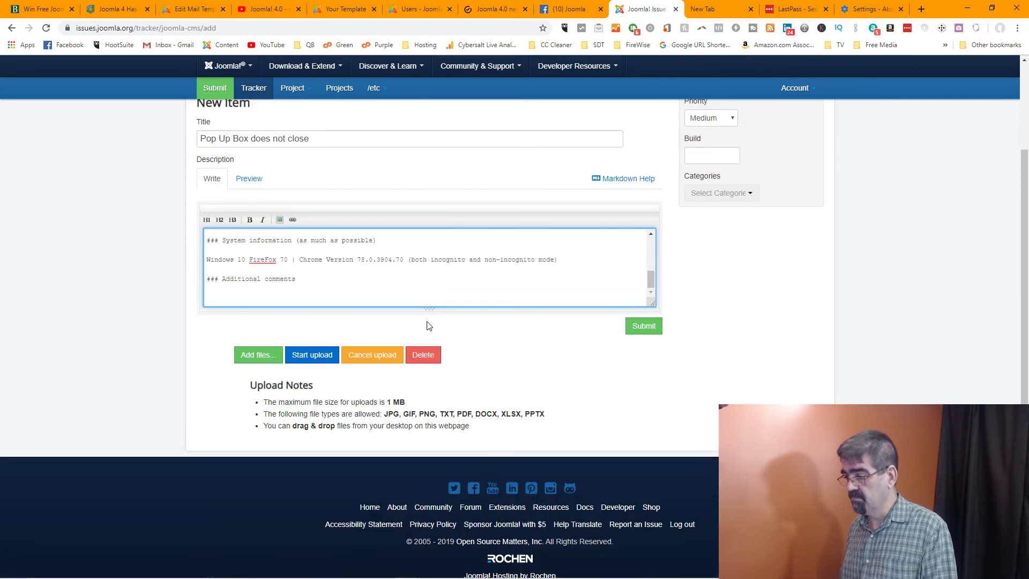
left_click(644, 328)
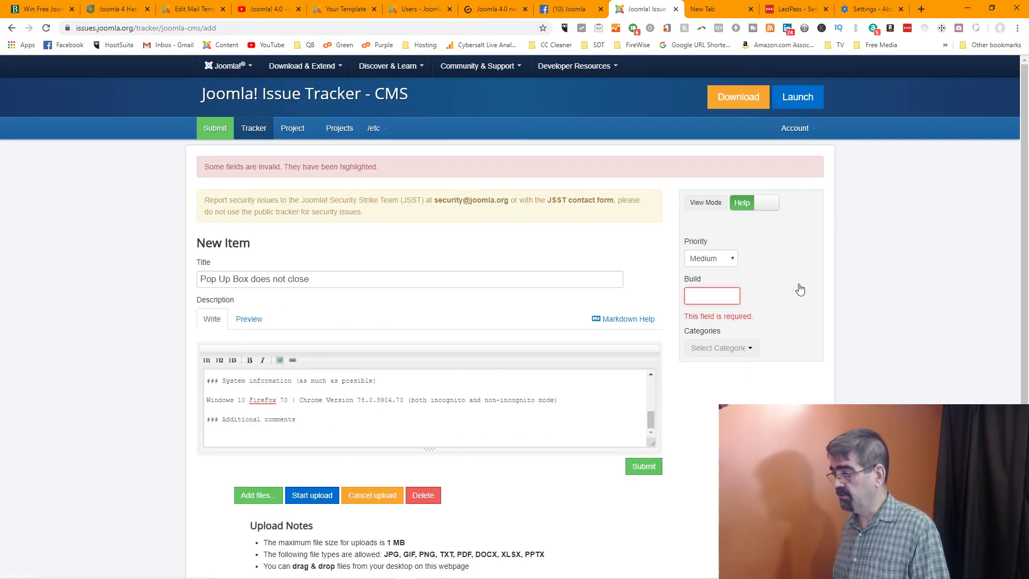
left_click(728, 298)
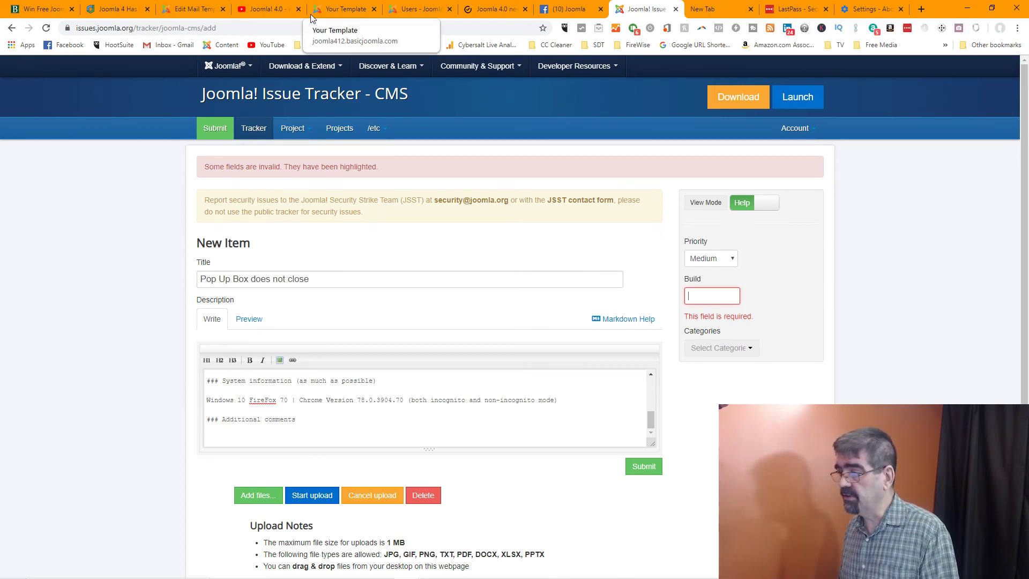
Close the Edit Mail Template tab and move to the admin Users list tab
left_click(335, 10)
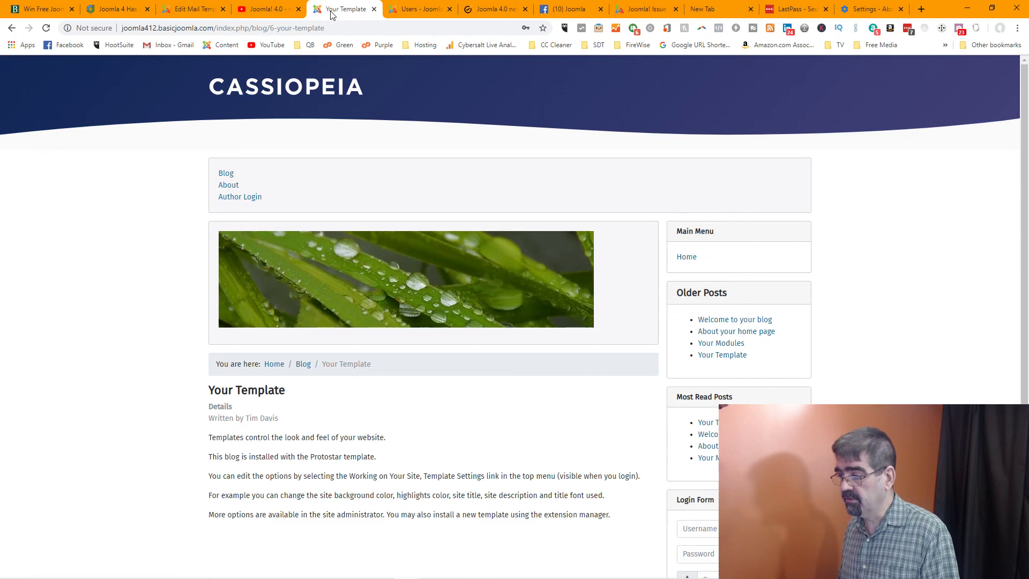
left_click(250, 9)
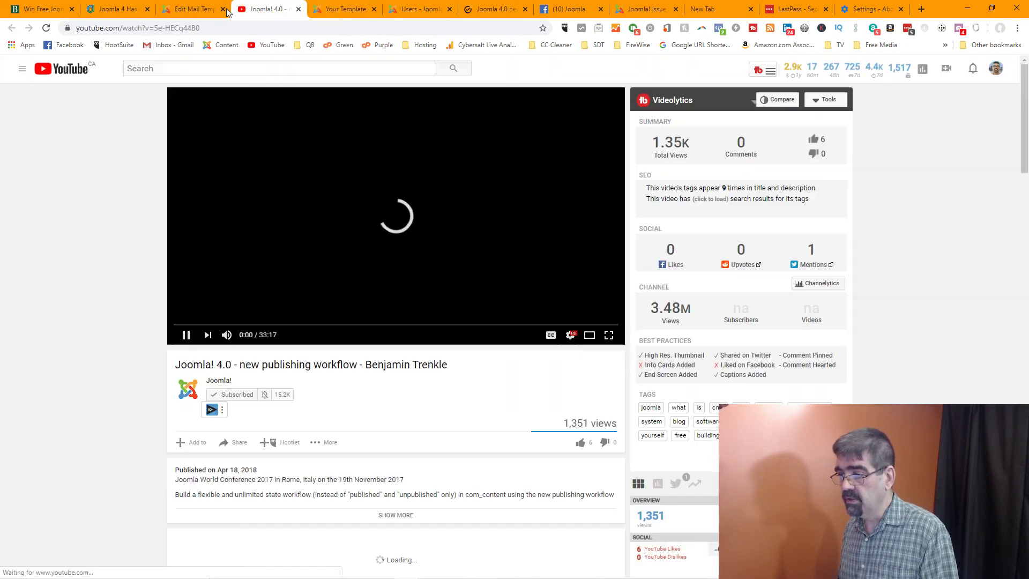
left_click(223, 9)
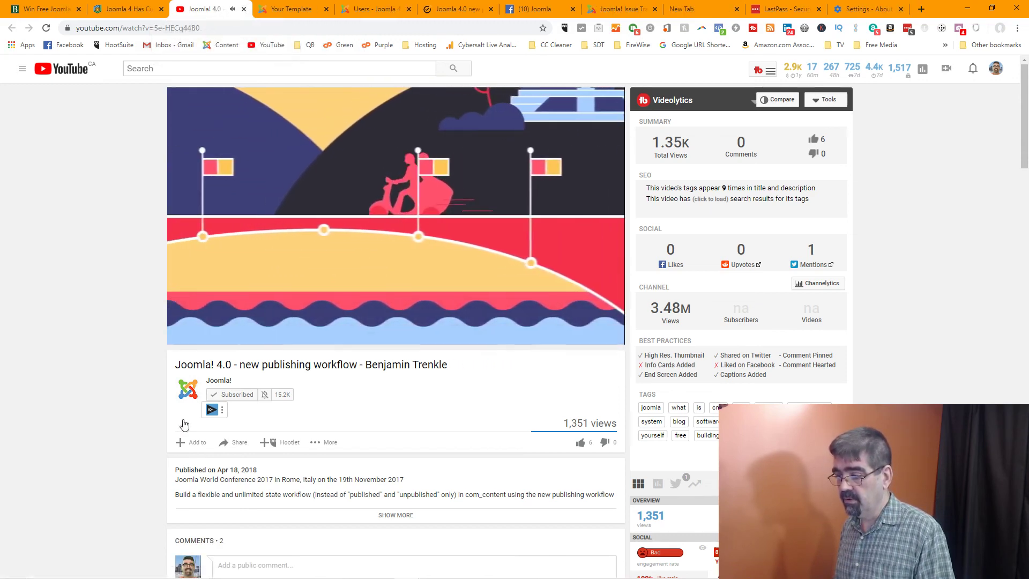
left_click(180, 325)
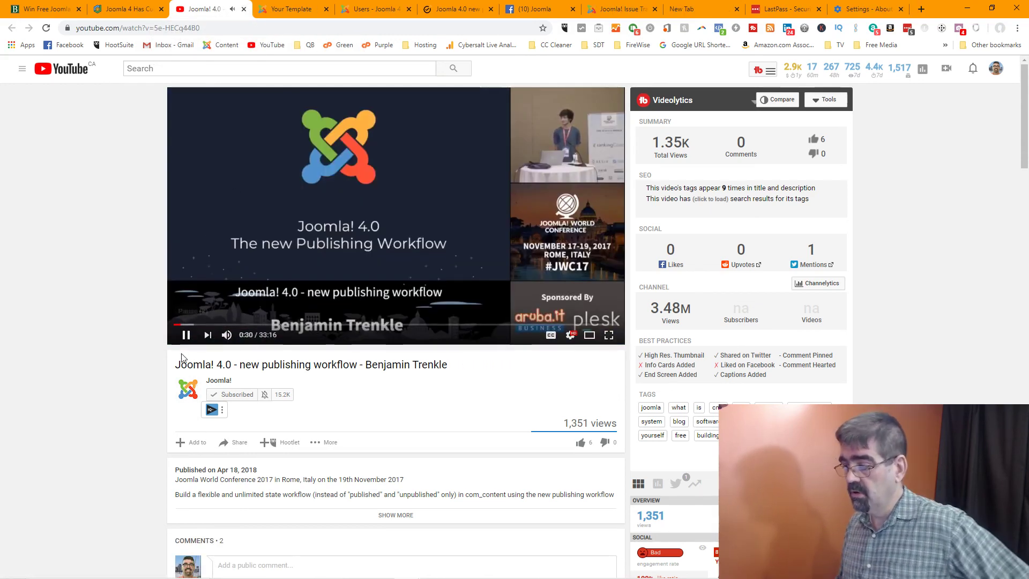
left_click(289, 8)
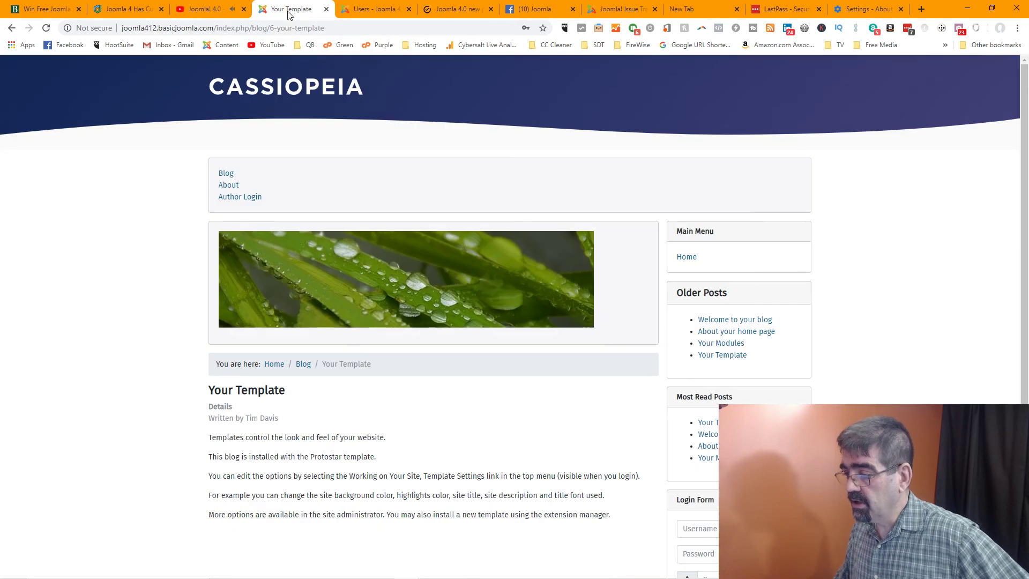
left_click(374, 10)
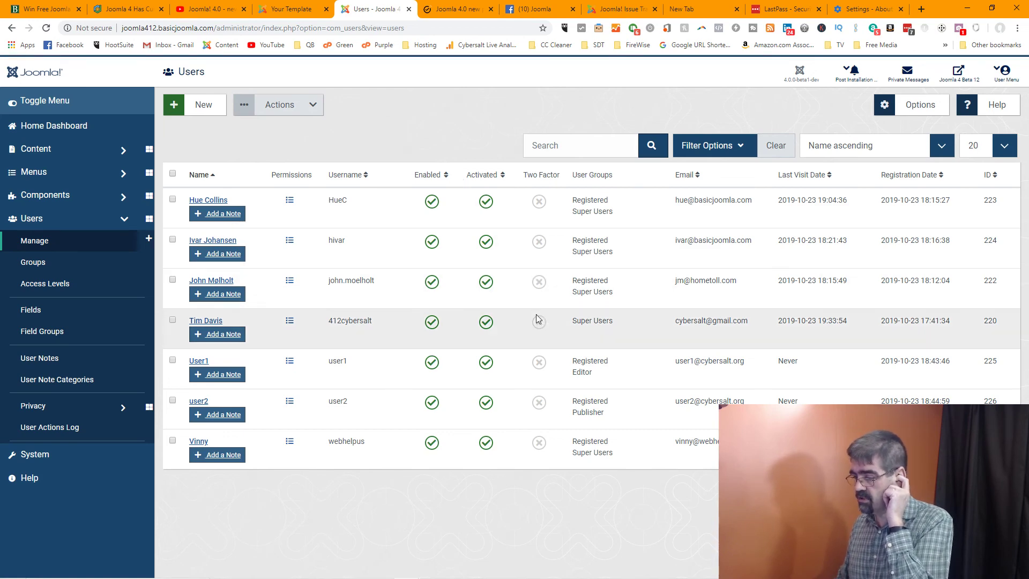
Open the System Dashboard and the site's Cassiopeia home page in a new tab
left_click(45, 461)
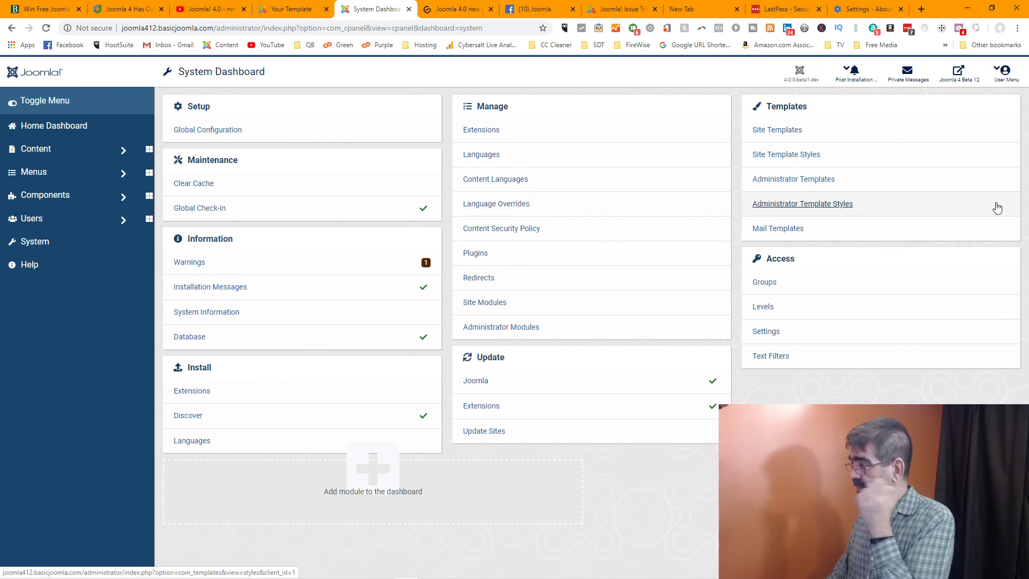
left_click(952, 85)
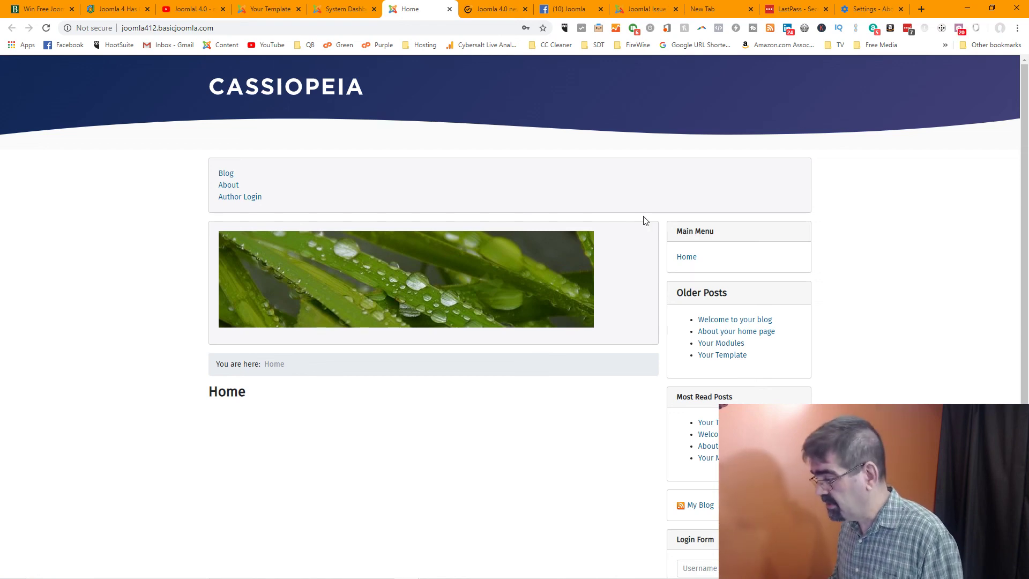
scroll(643, 218, "down", 2)
scroll(646, 219, "up", 2)
left_click(337, 10)
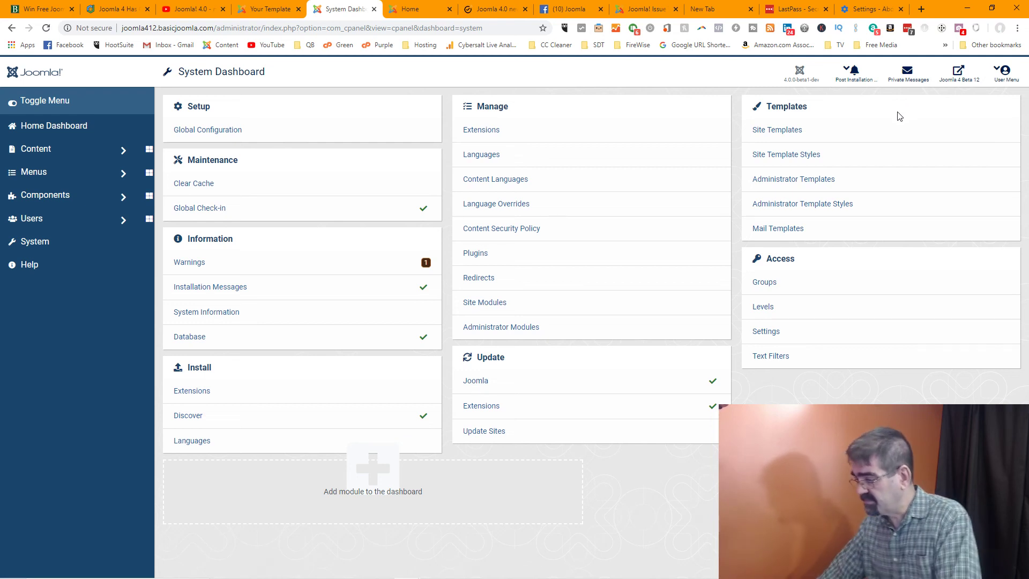
Copy the installed version 4.0.0-beta1-dev from the Joomla Update page and return to the issue form
left_click(482, 382)
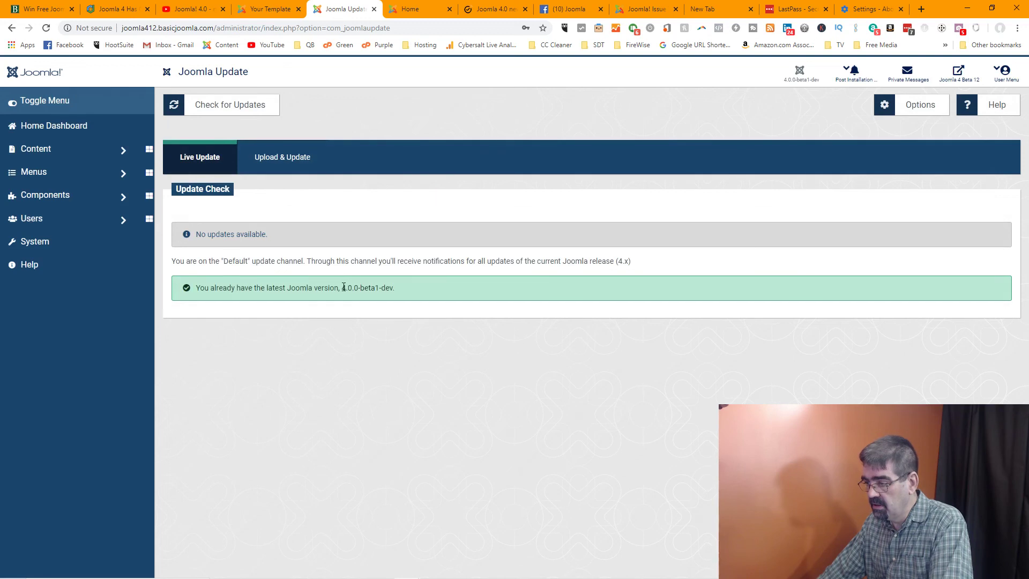
left_click_drag(342, 288, 392, 290)
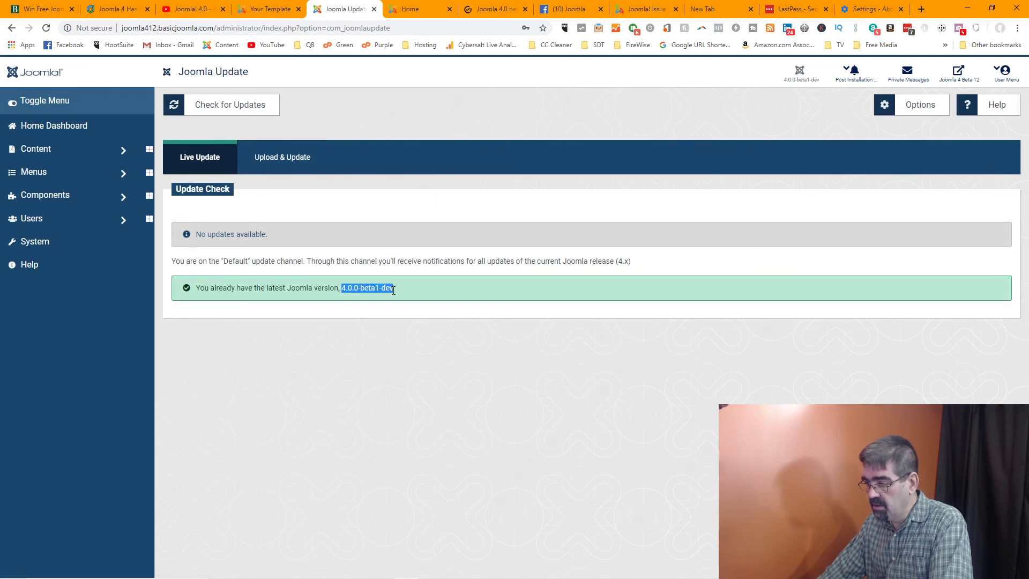
right_click(386, 290)
left_click(392, 298)
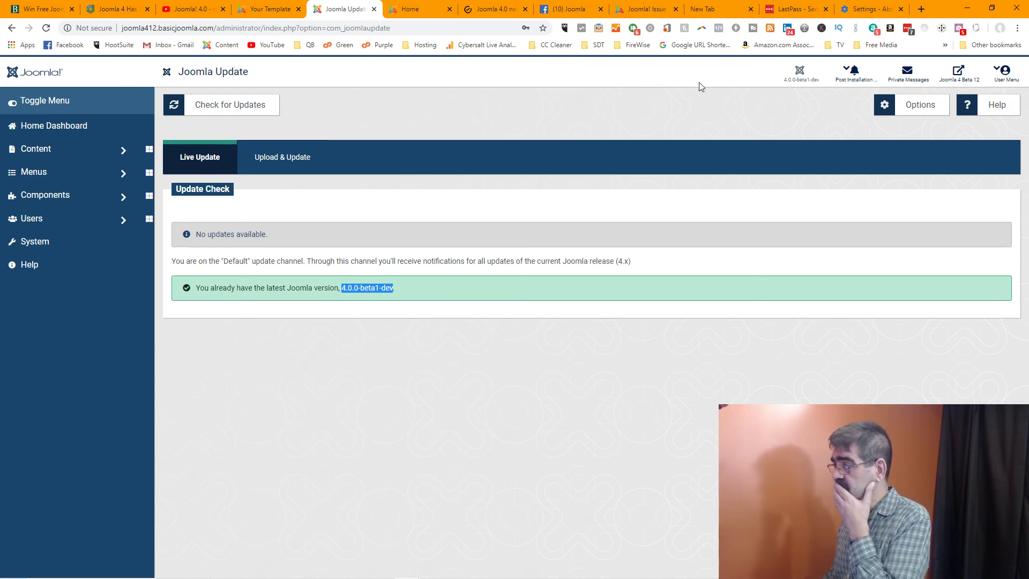
left_click(659, 11)
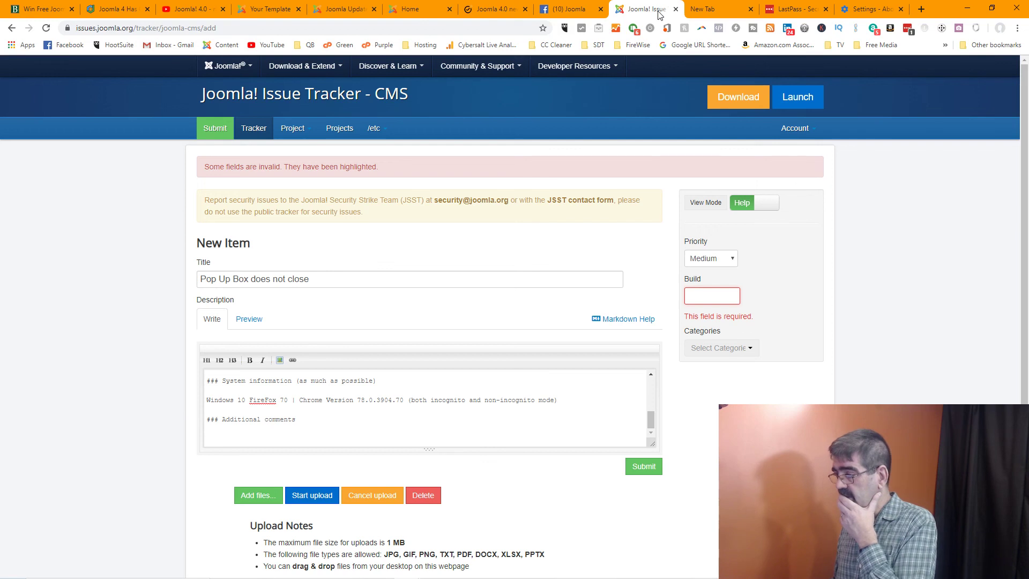
Search 'test joomla 4' in a new tab and reach the Joomla! Developer Network home page
left_click(921, 10)
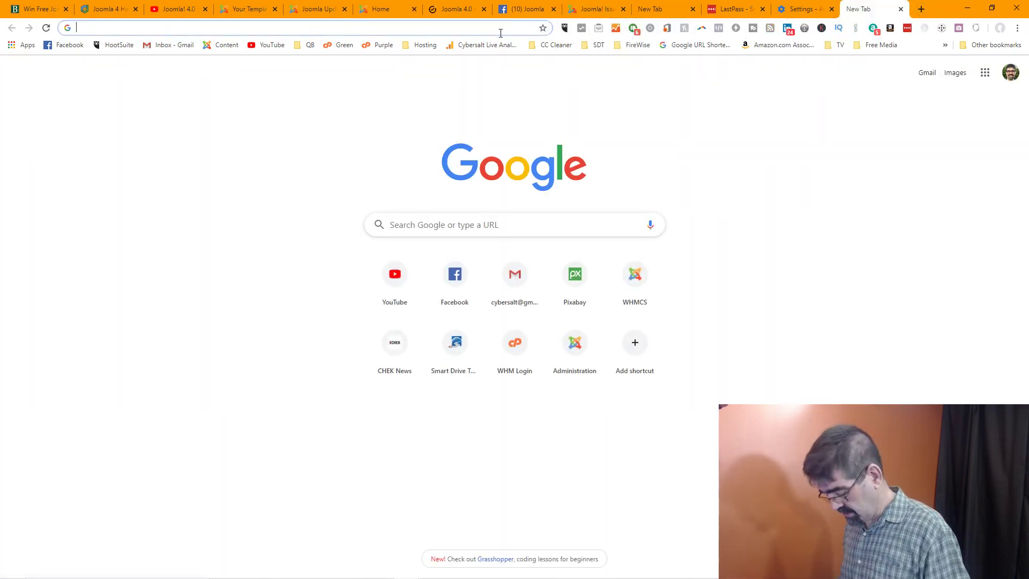
type("test ")
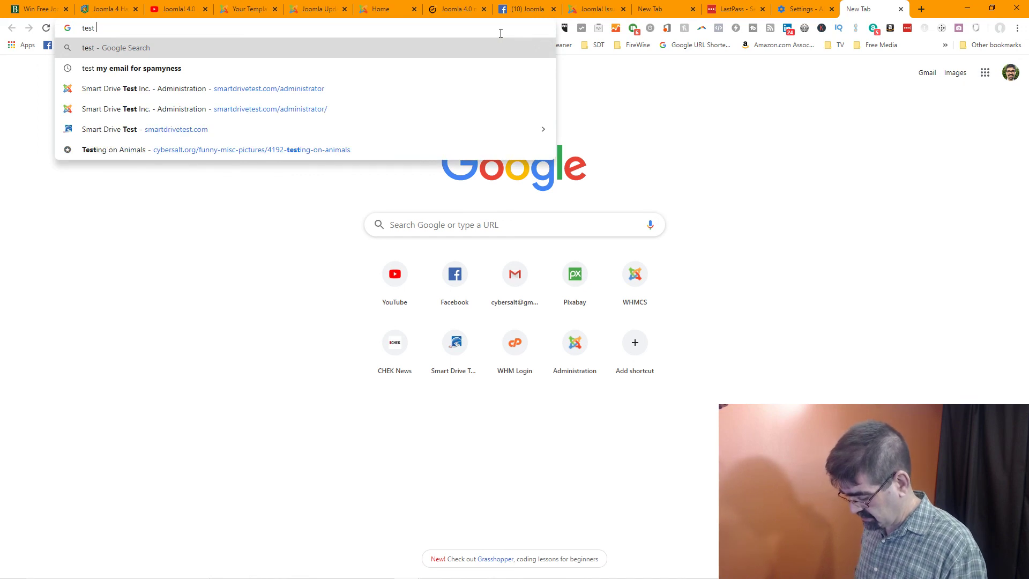
type("joomla 4")
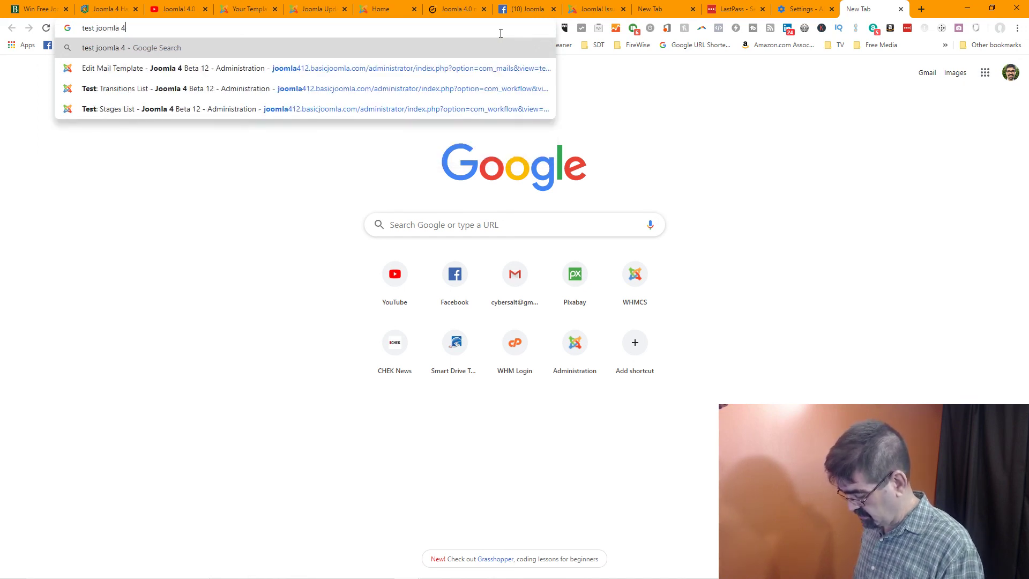
key("Return")
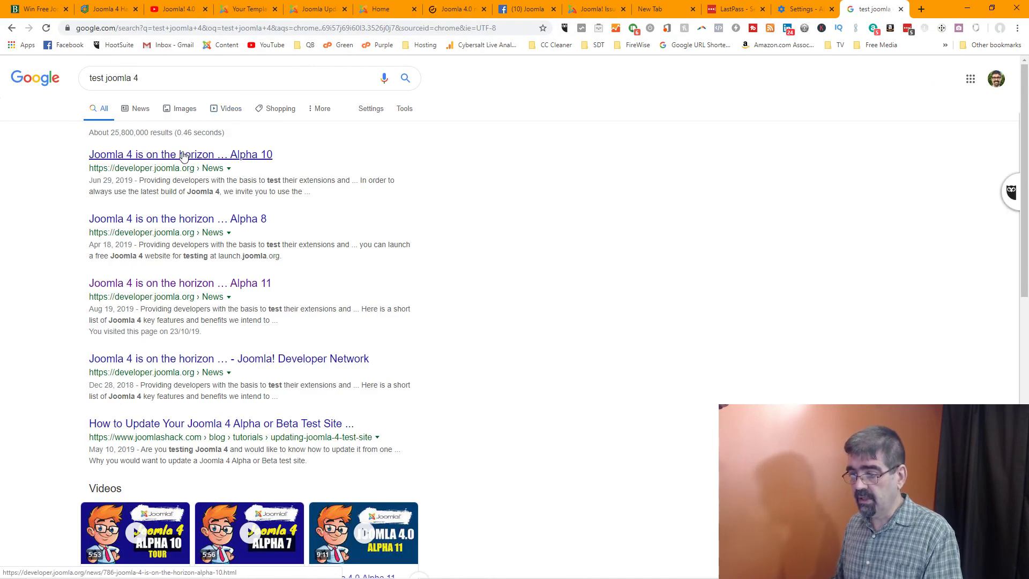
left_click(182, 156)
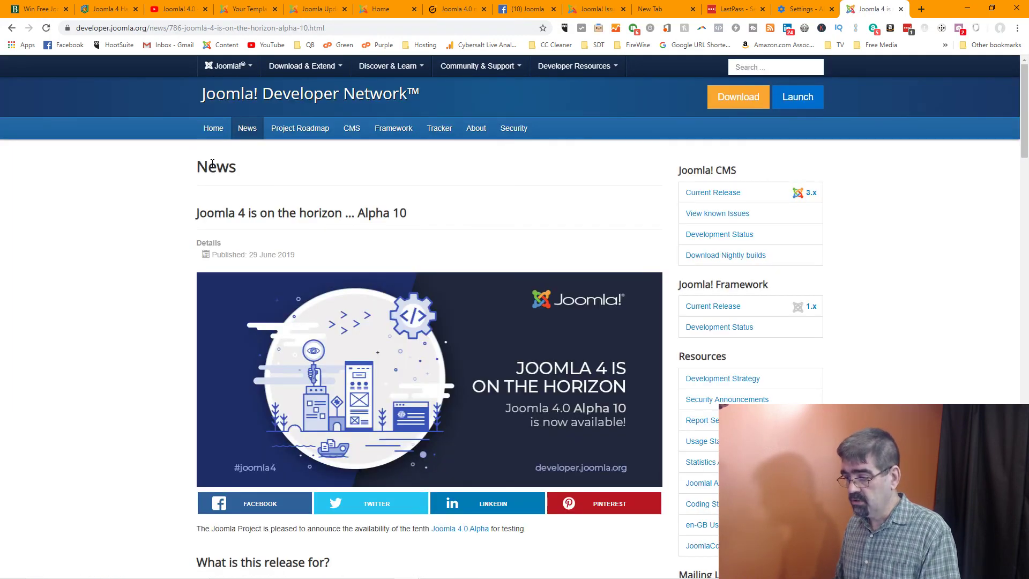
scroll(212, 163, "down", 3)
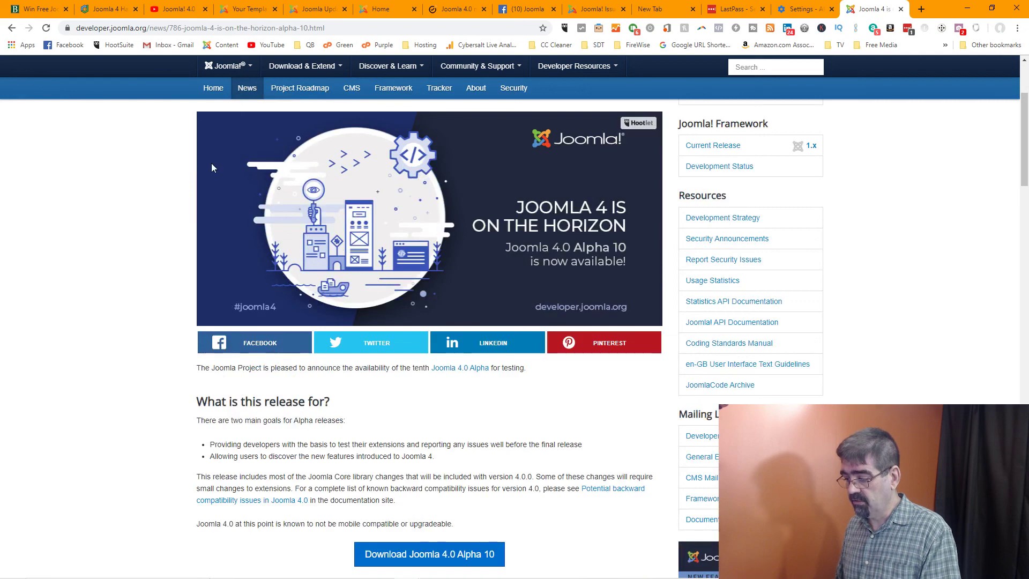
scroll(212, 168, "up", 3)
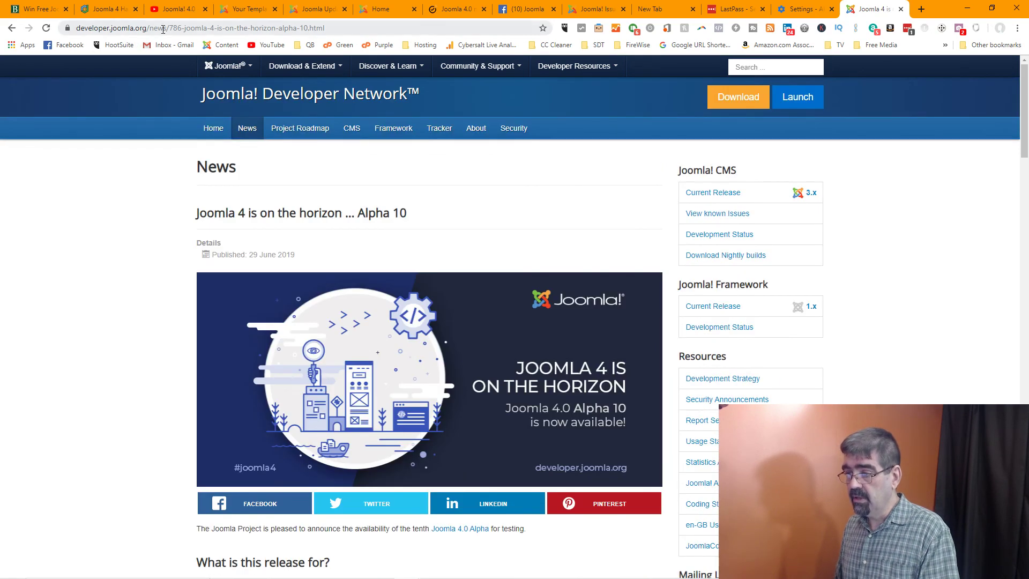
left_click_drag(151, 29, 375, 29)
key("BackSpace")
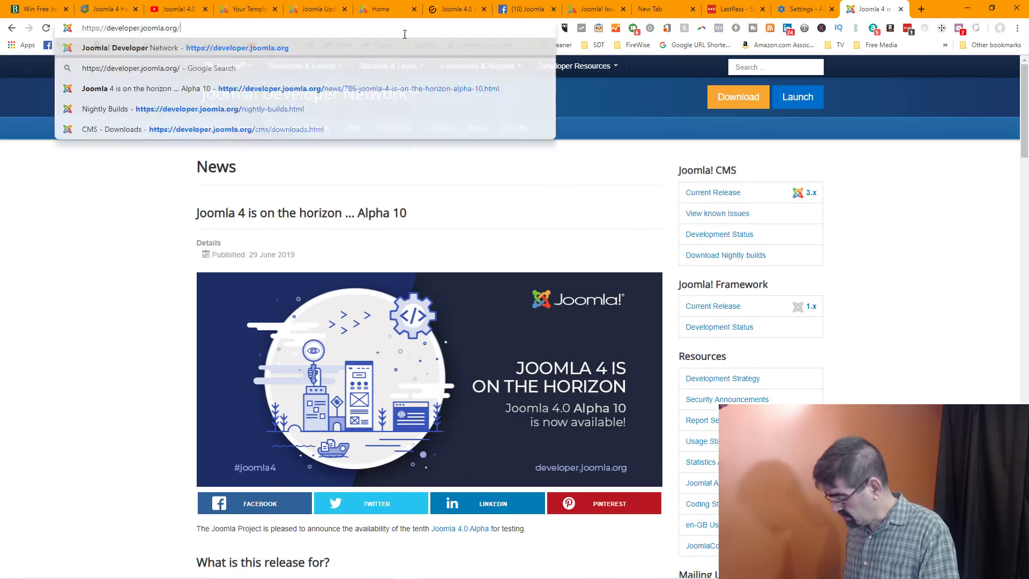
key("Return")
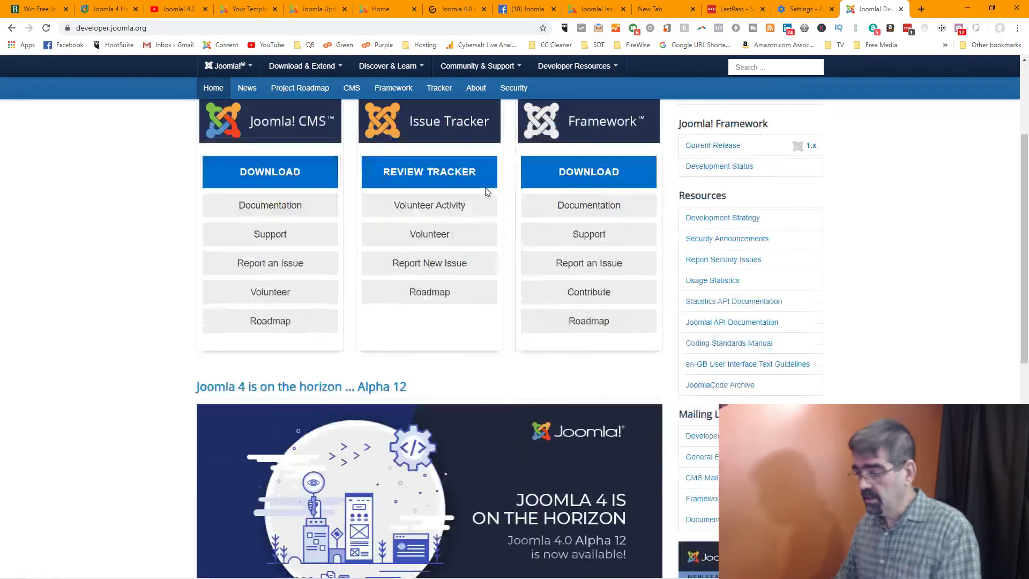
Go to CMS Downloads > Nightly builds and expand the Joomla! 4.0 build details
scroll(483, 201, "down", 3)
scroll(482, 192, "down", 3)
scroll(482, 194, "down", 2)
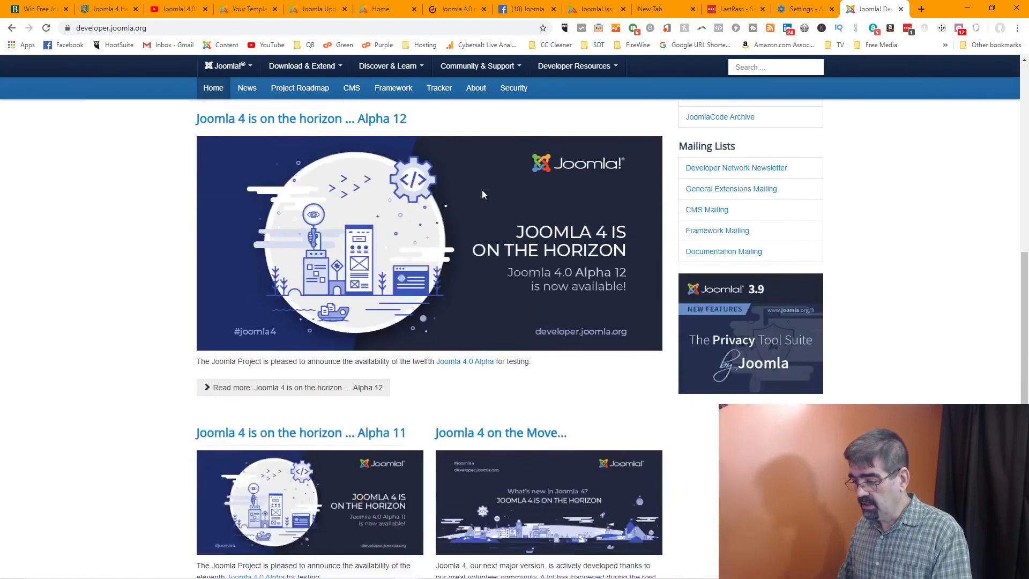
scroll(484, 194, "up", 7)
left_click(252, 279)
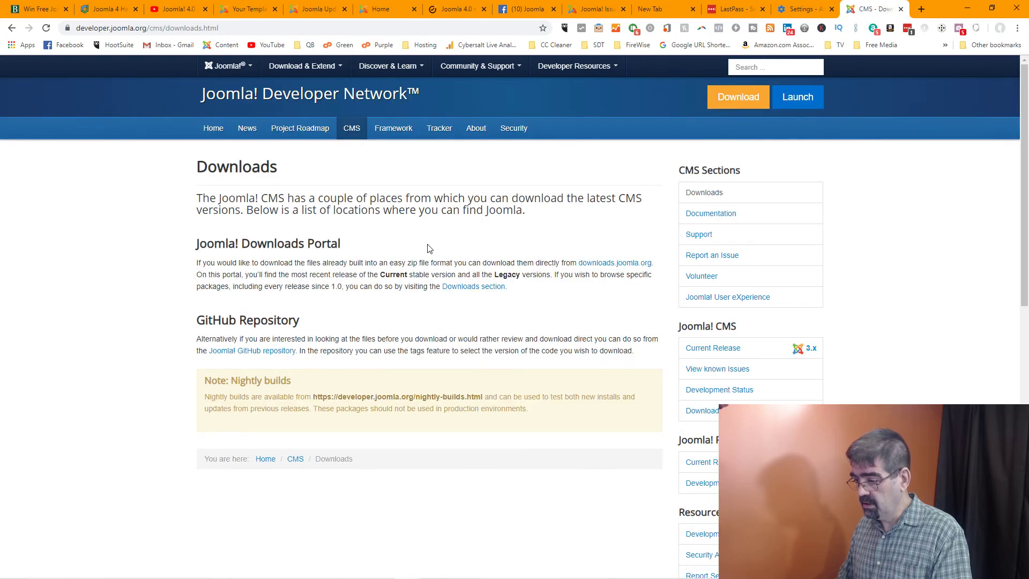
scroll(429, 249, "down", 2)
scroll(429, 248, "up", 2)
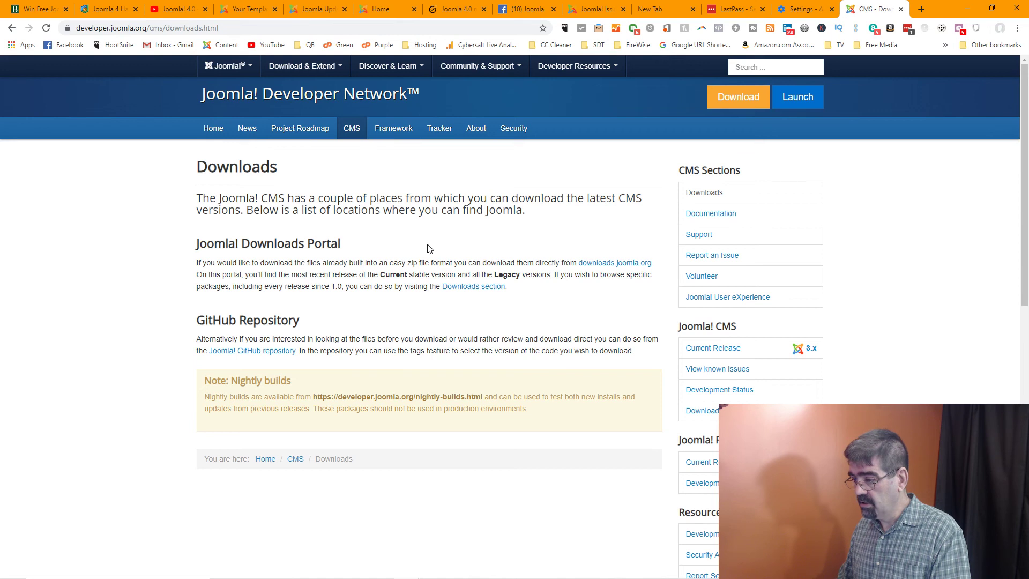
left_click(412, 397)
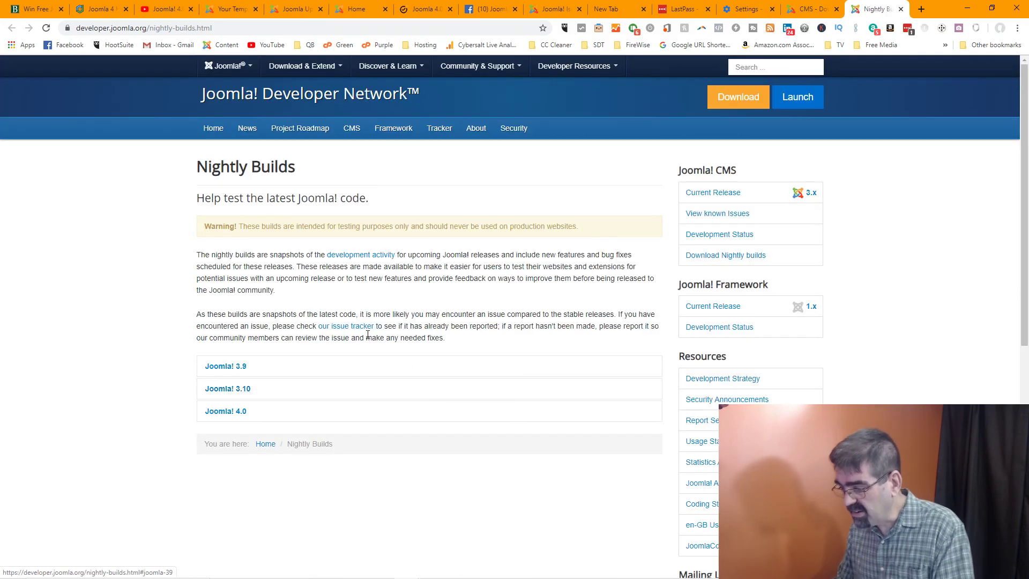
left_click(217, 412)
scroll(440, 307, "down", 2)
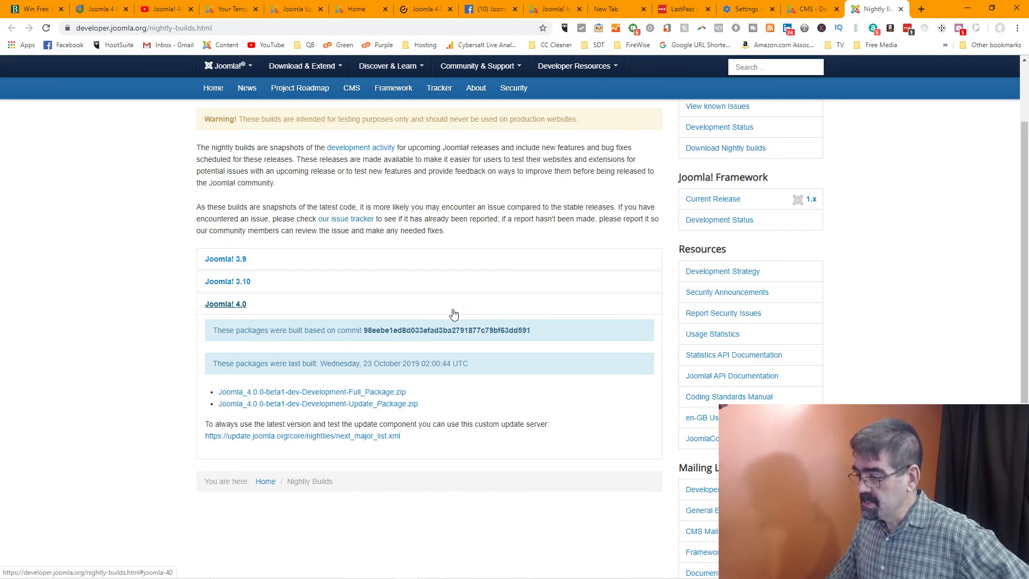
Copy the Joomla 4.0 build's last-built date and return to the Issue Tracker form
left_click_drag(325, 363, 457, 364)
right_click(467, 368)
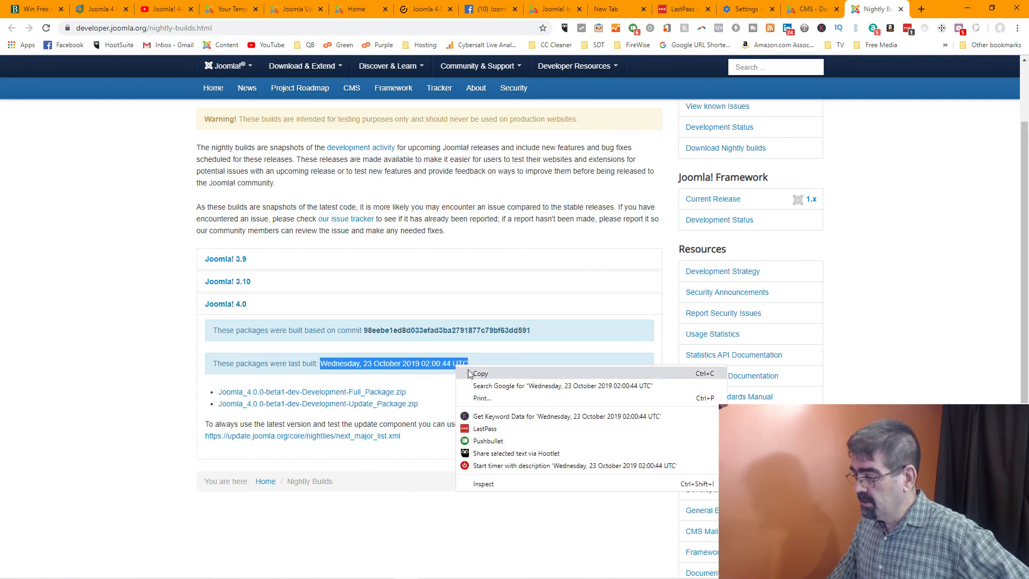
left_click(472, 374)
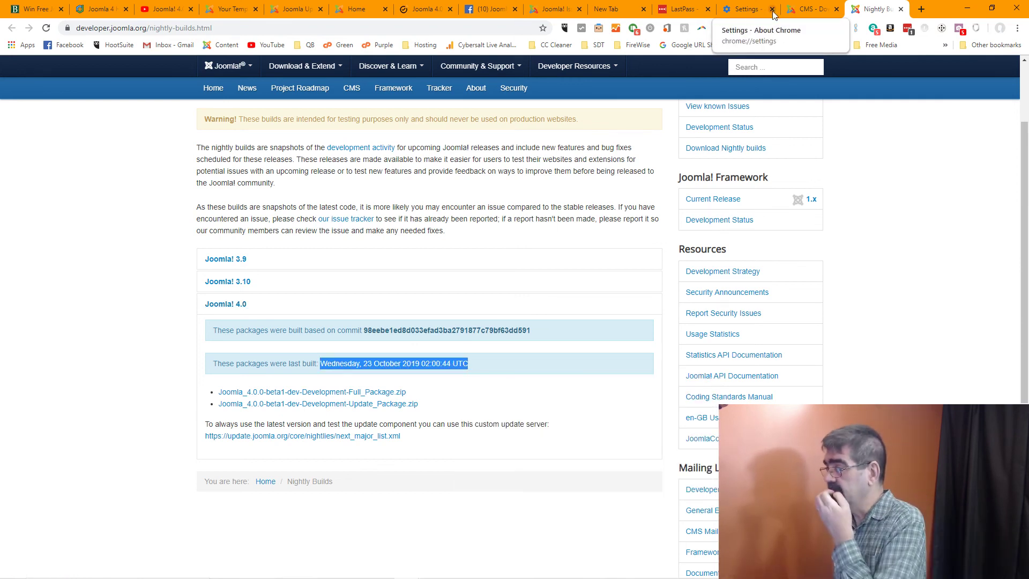
left_click(796, 9)
left_click(747, 10)
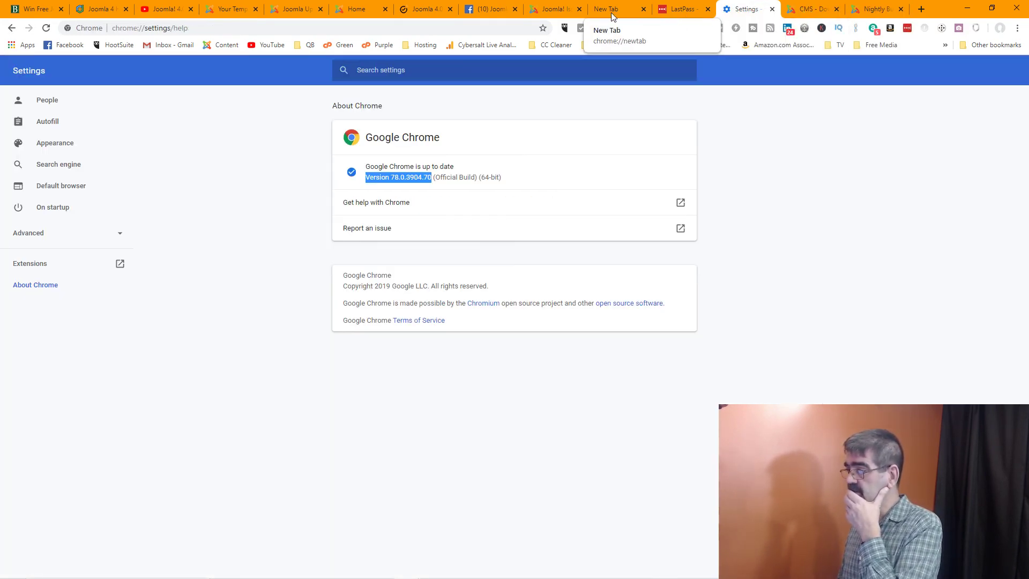
left_click(552, 10)
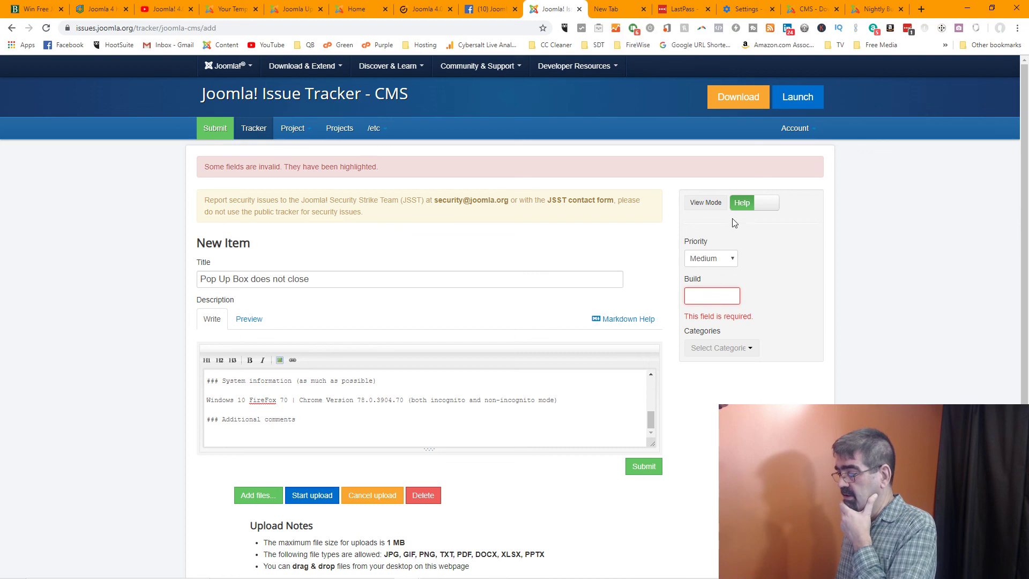
Set the new issue's category to Templates (admin)
left_click(747, 350)
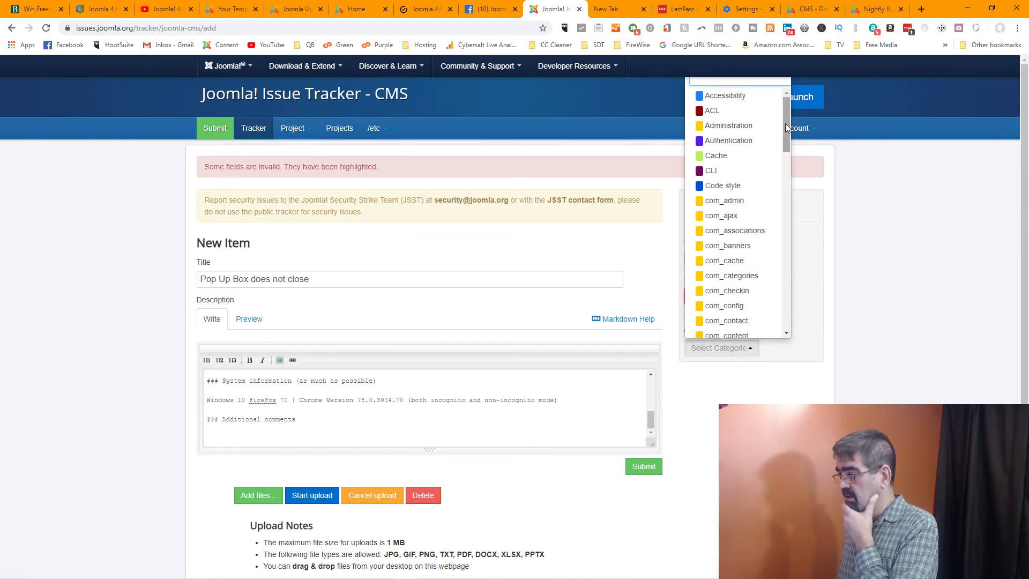
left_click_drag(786, 123, 787, 301)
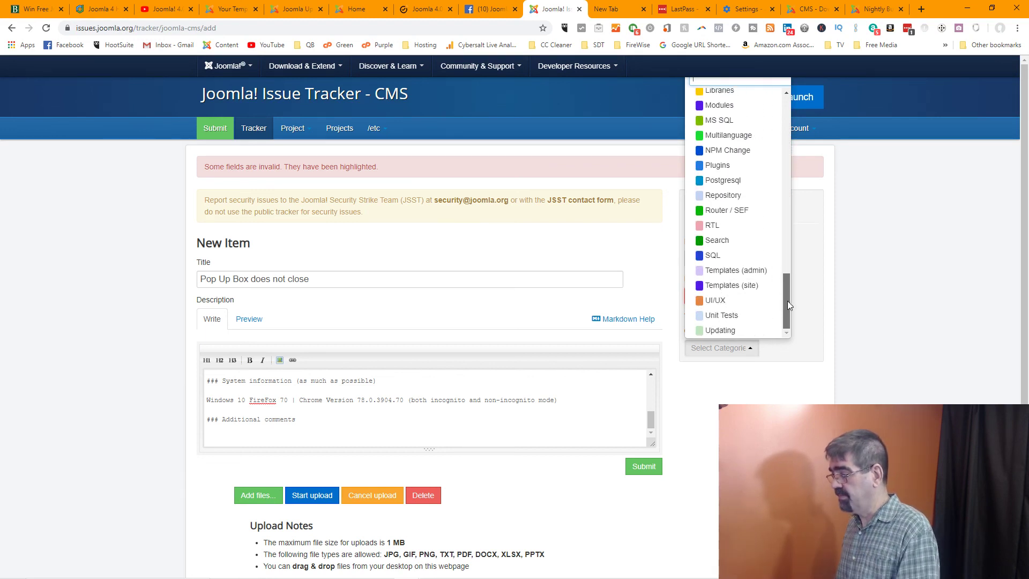
left_click(744, 271)
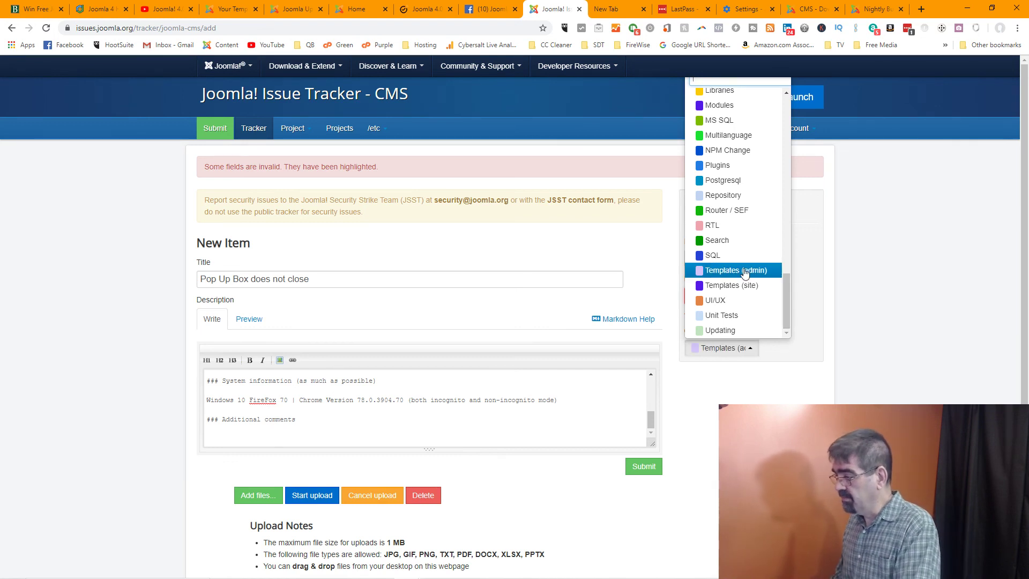
left_click(818, 260)
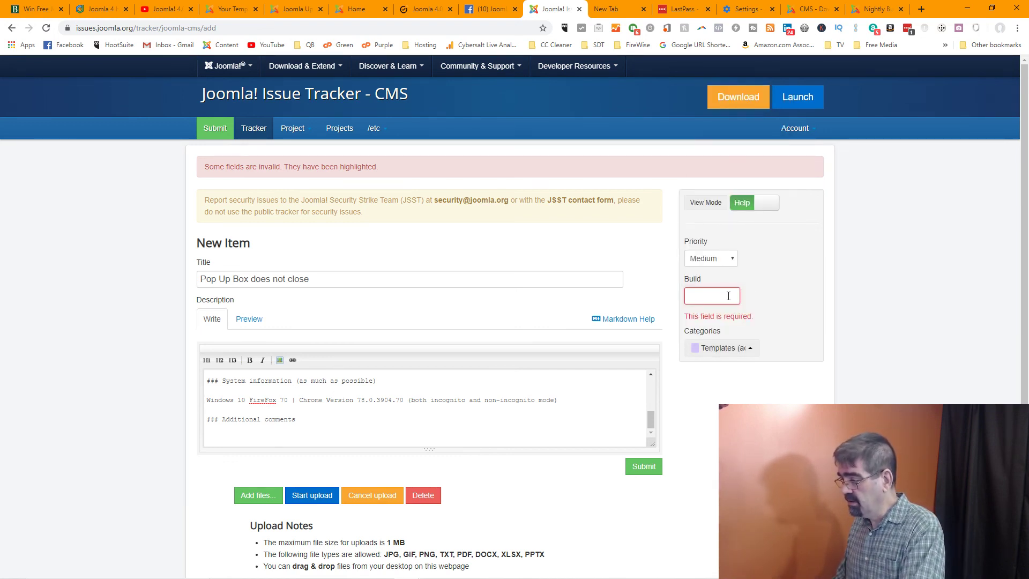
Keep priority at Medium, focus the Build field, and go back to Nightly Builds
left_click(732, 262)
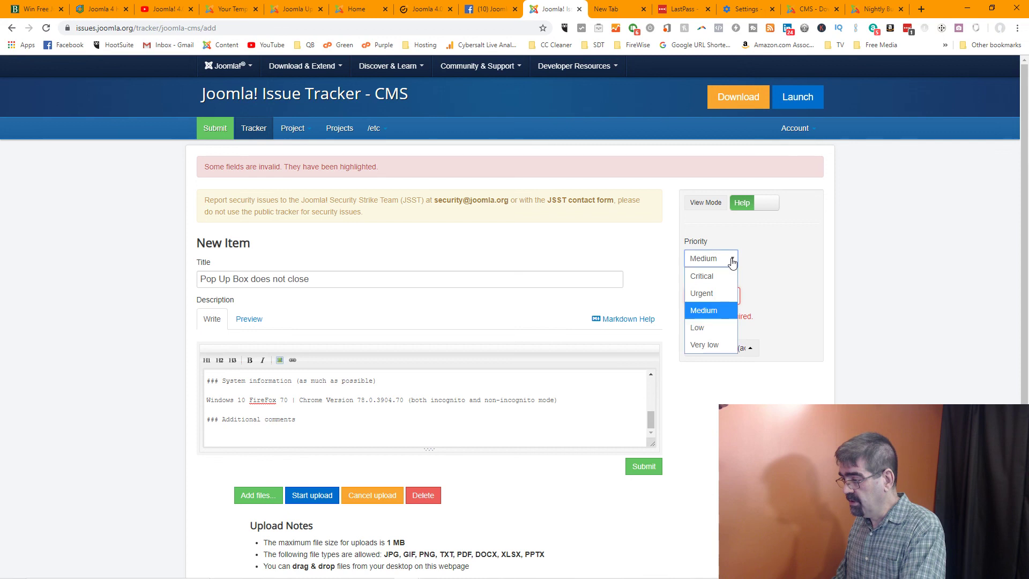
left_click(712, 311)
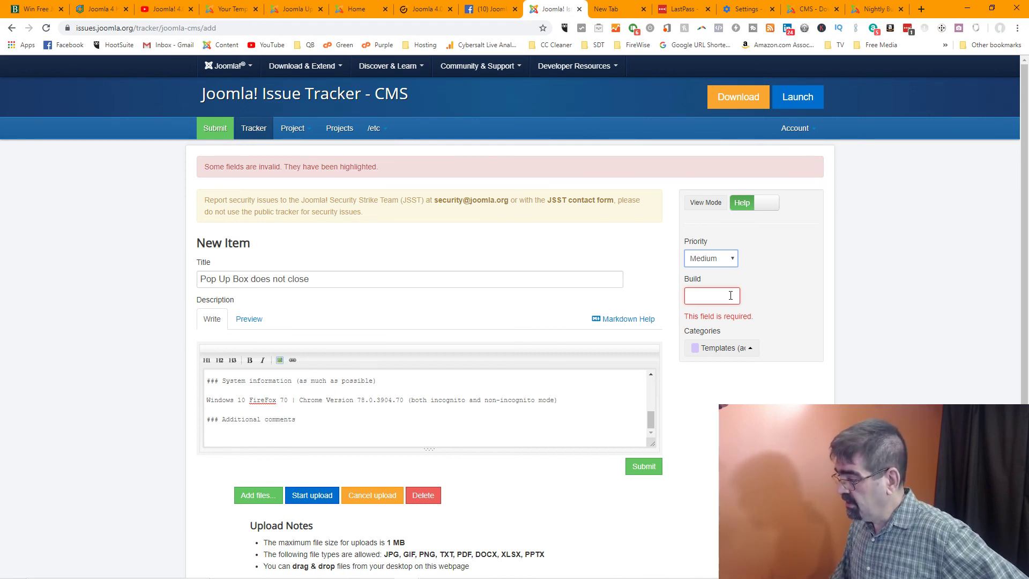
left_click(730, 295)
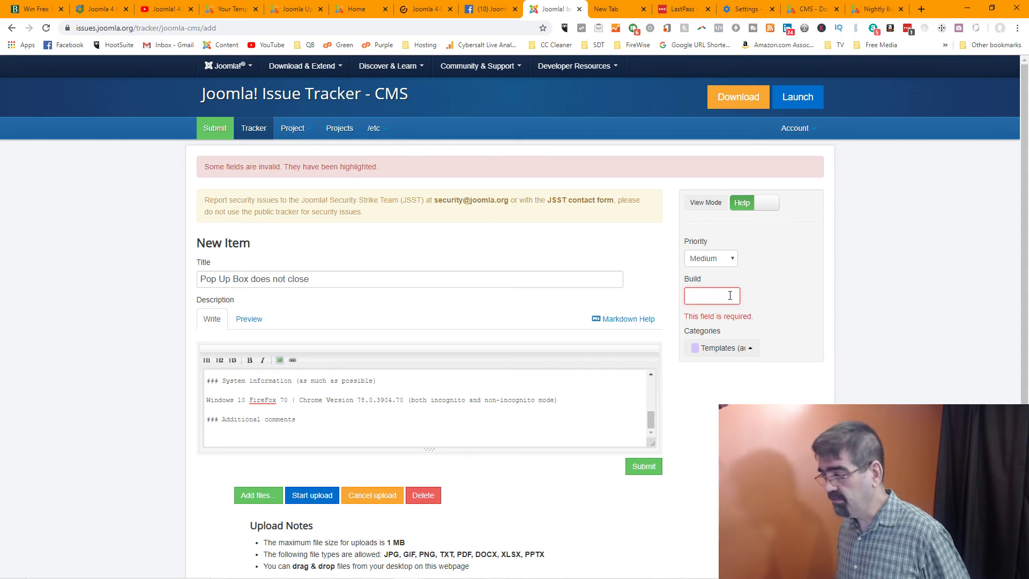
left_click(879, 9)
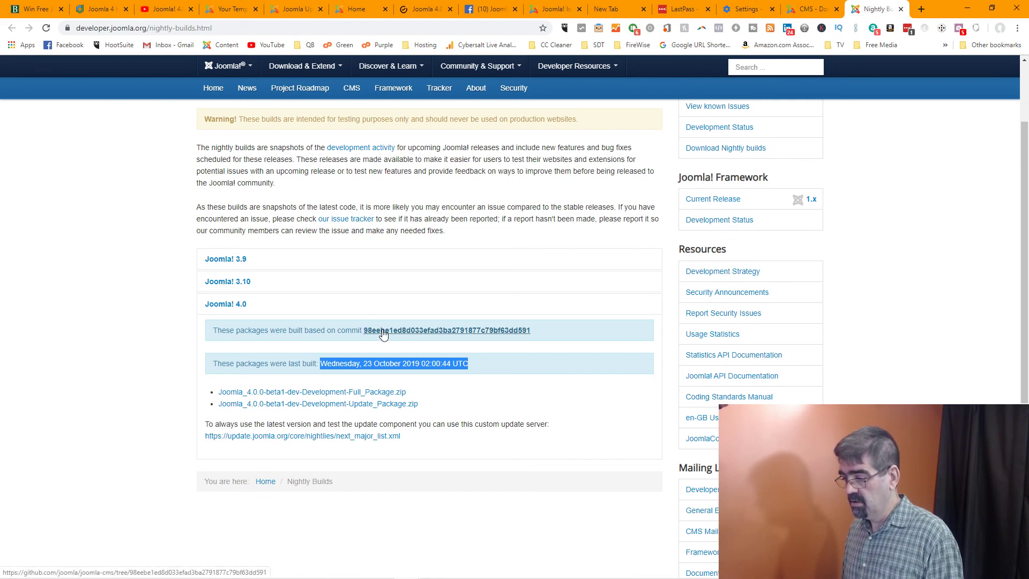
Cancel the Joomla 4.0 Full_Package.zip download and return to the issue draft
left_click(347, 394)
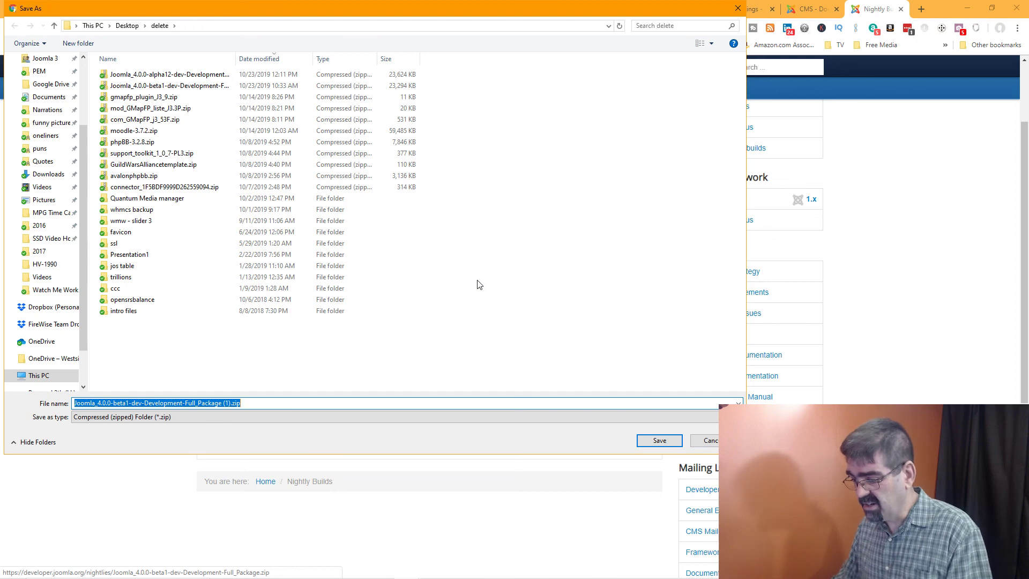
left_click(708, 441)
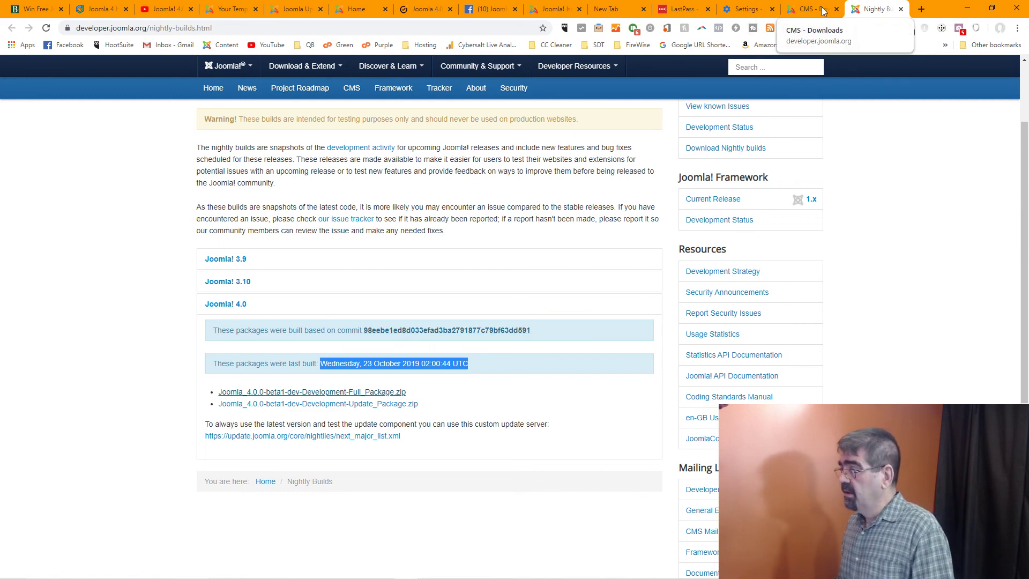
left_click(575, 10)
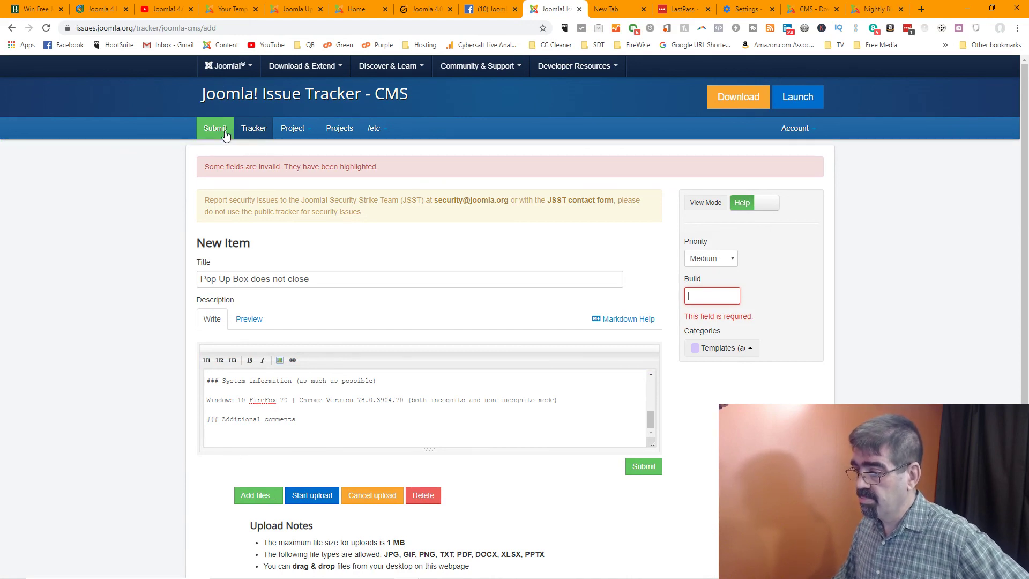
Open the issue list in a new tab, review issue #26696, then return to the draft
right_click(247, 132)
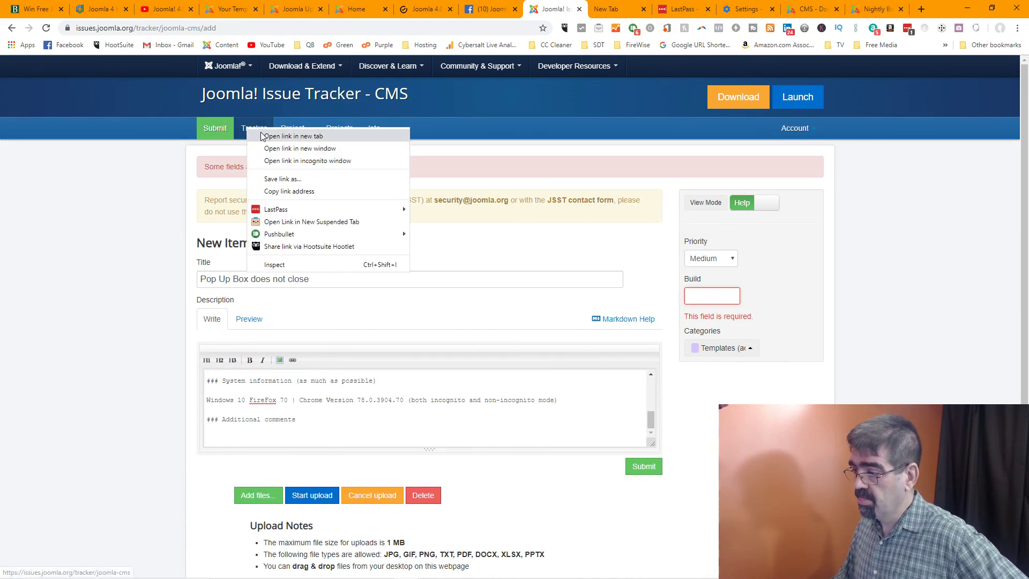
left_click(268, 135)
left_click(597, 6)
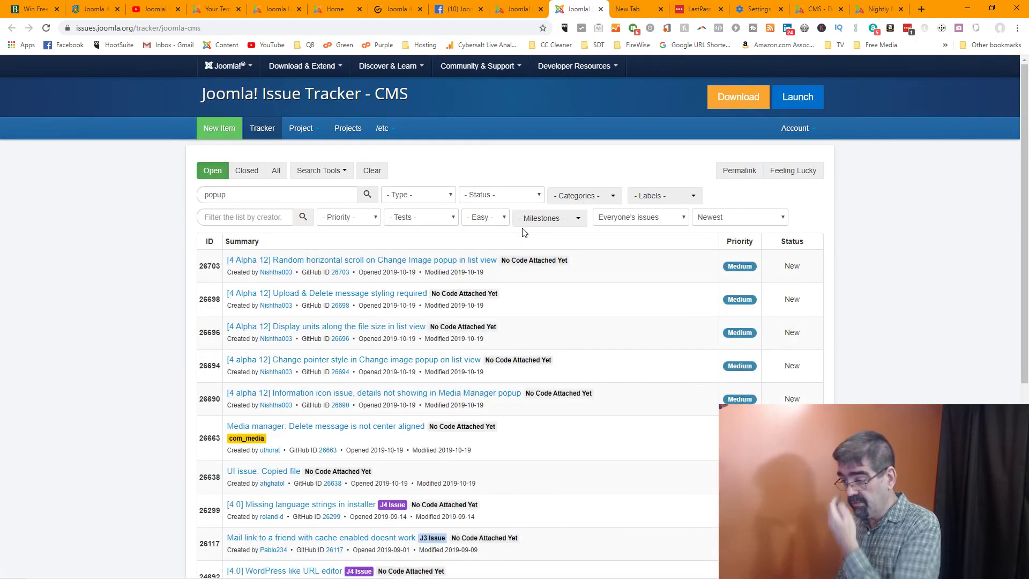
left_click(339, 327)
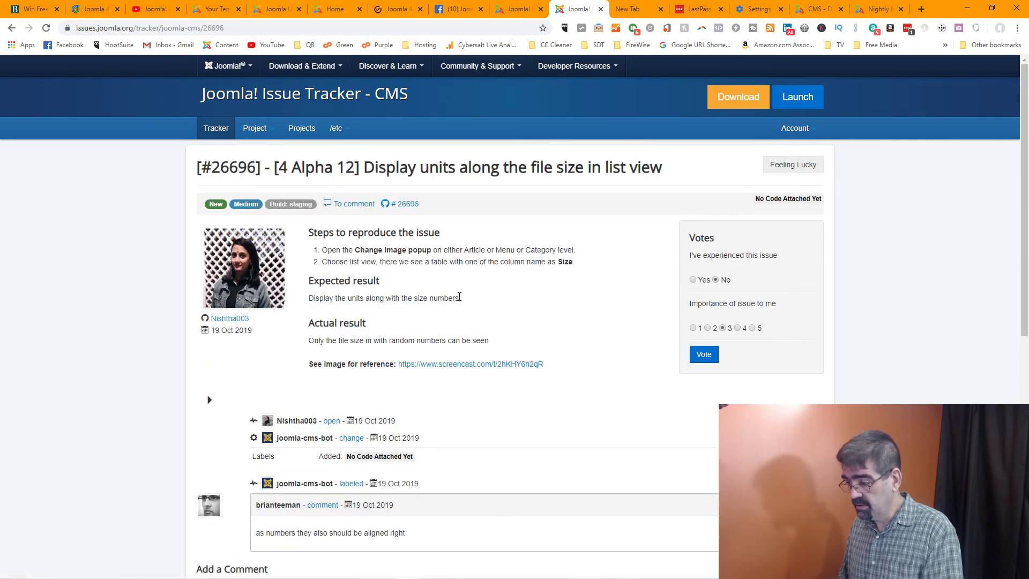
scroll(459, 297, "down", 2)
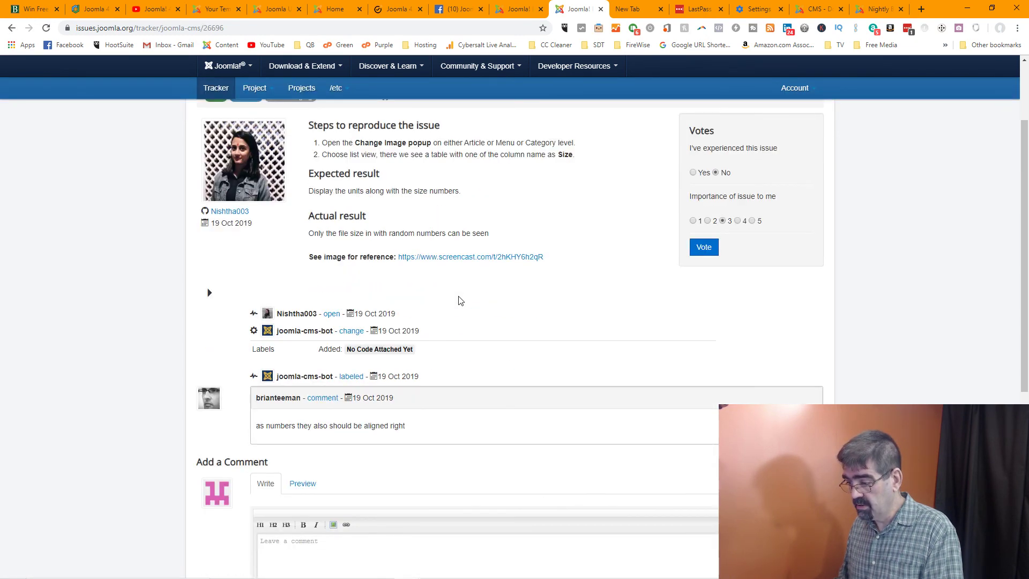
scroll(459, 300, "down", 3)
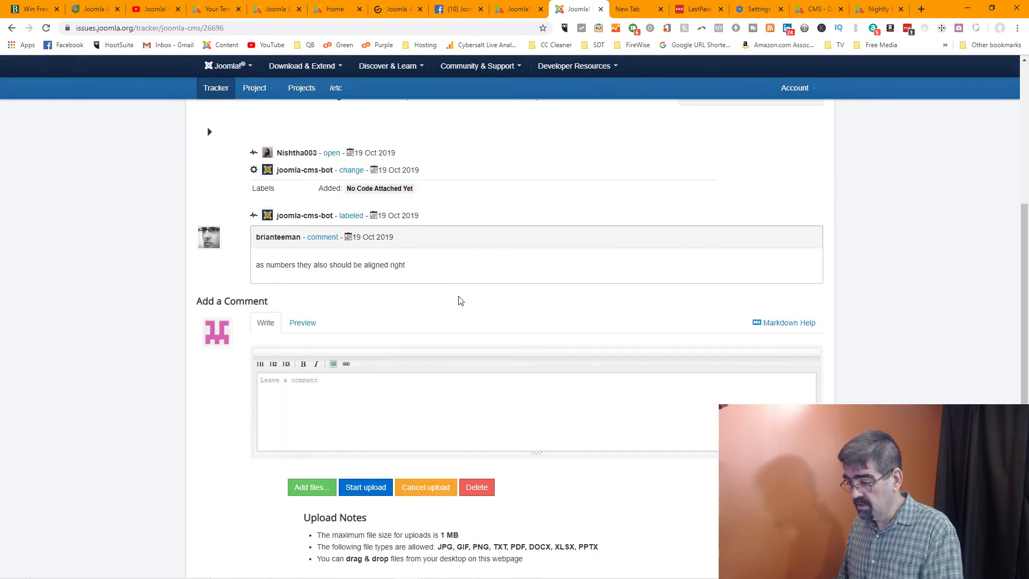
scroll(459, 301, "down", 2)
scroll(459, 301, "up", 7)
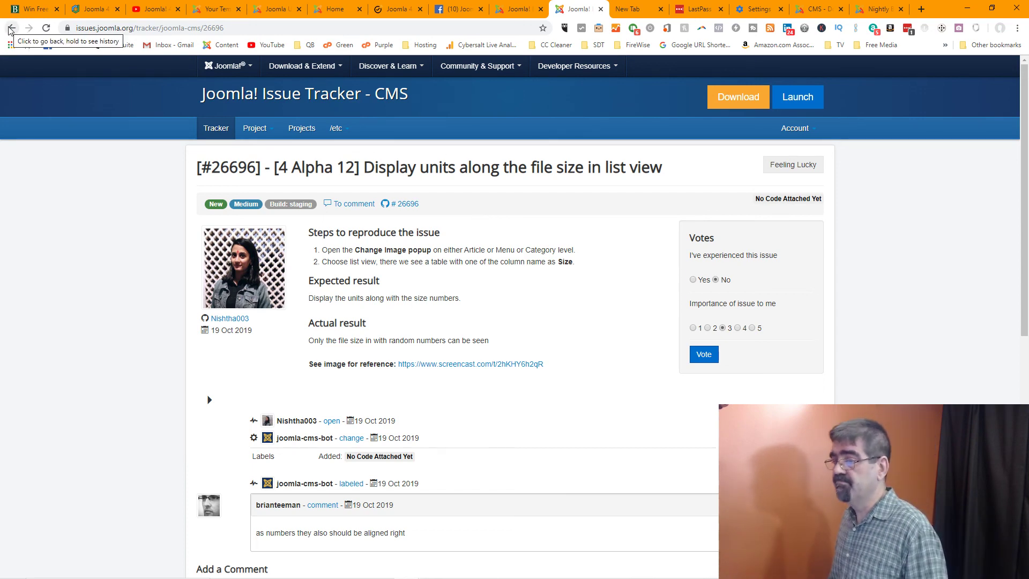
left_click(518, 10)
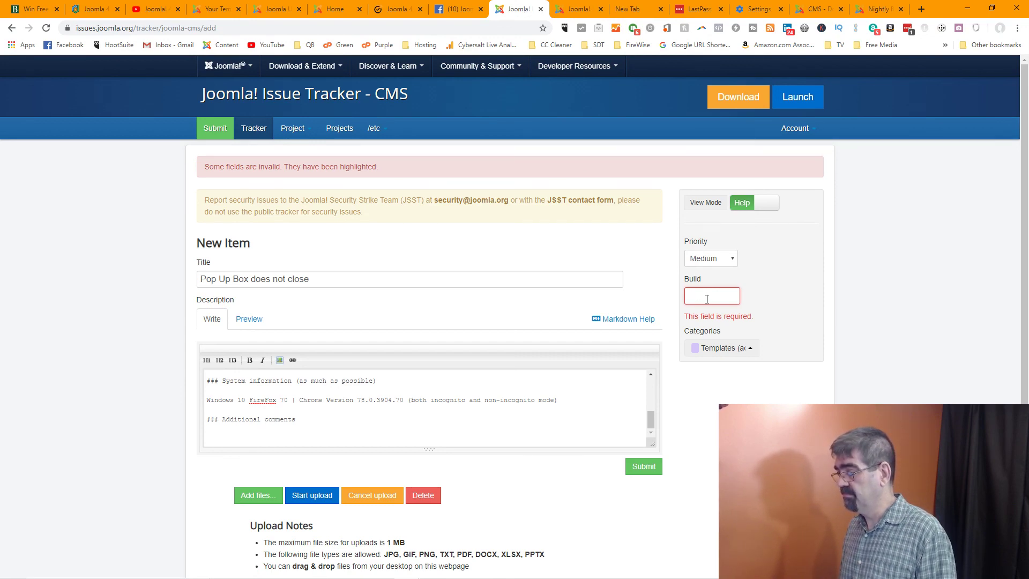
Copy the Joomla 4.0 nightly commit hash and paste it into the Build field
left_click(879, 9)
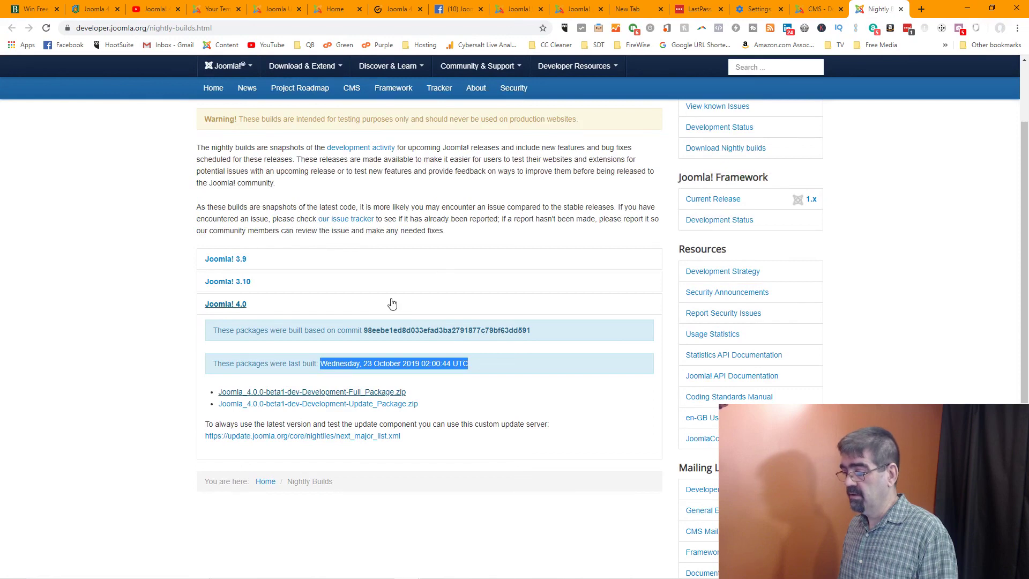
left_click_drag(532, 330, 367, 339)
right_click(379, 333)
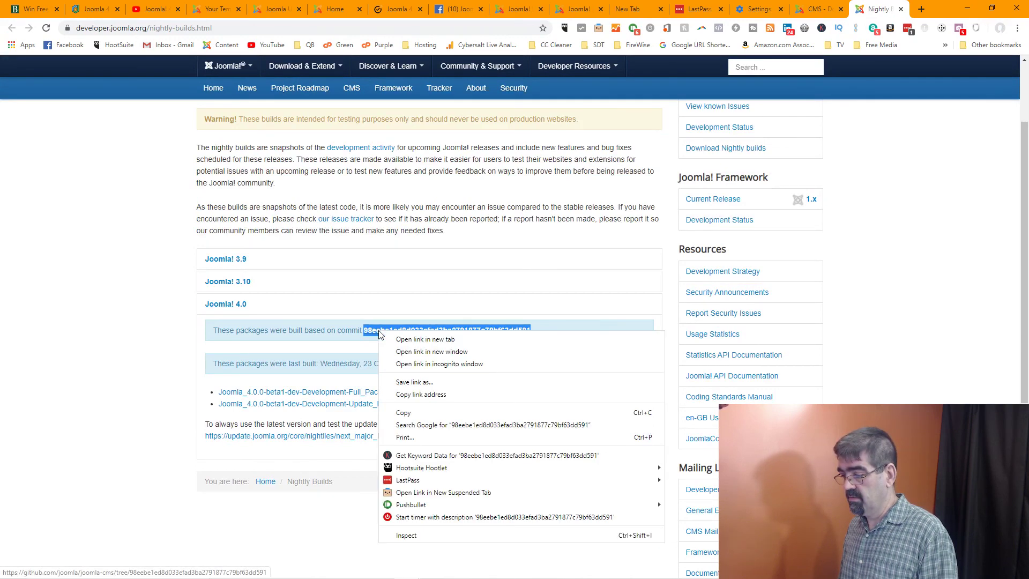
left_click(421, 413)
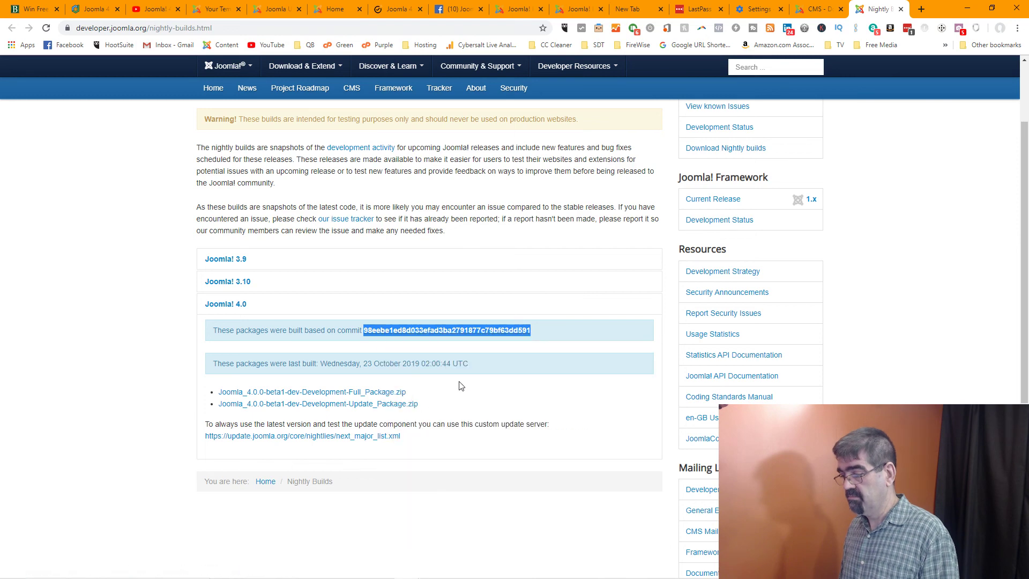
left_click(806, 10)
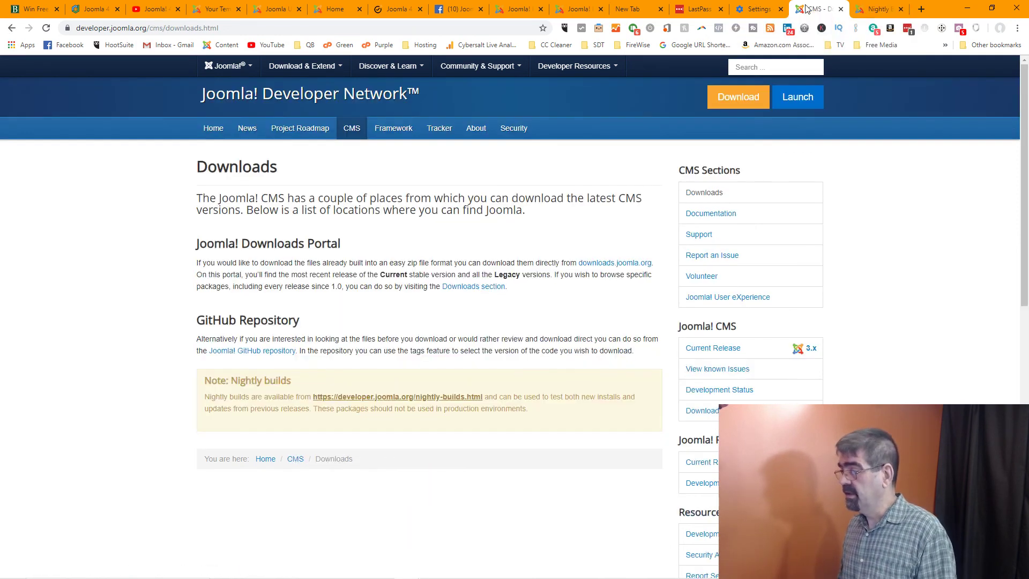
left_click(578, 9)
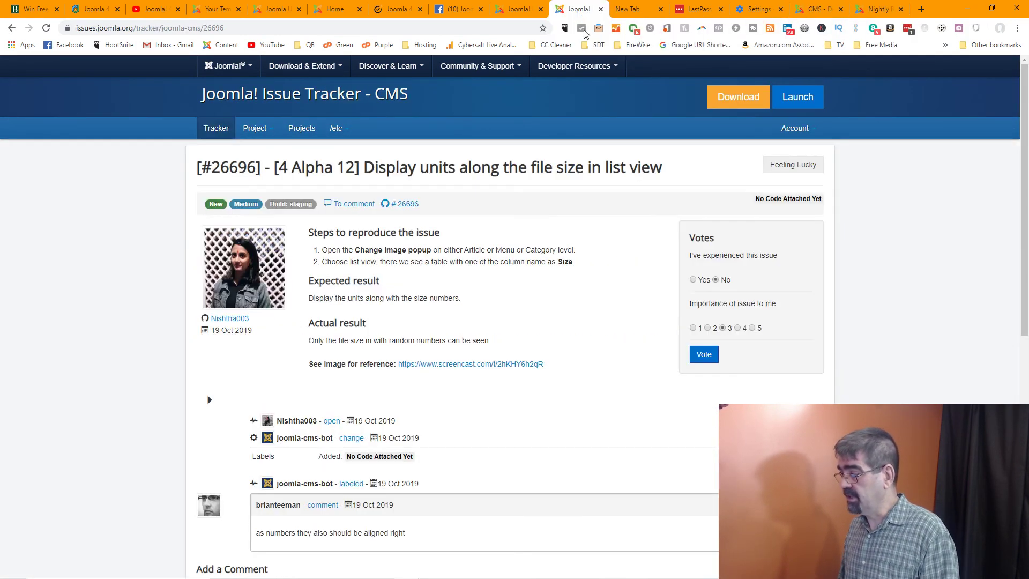
left_click(517, 9)
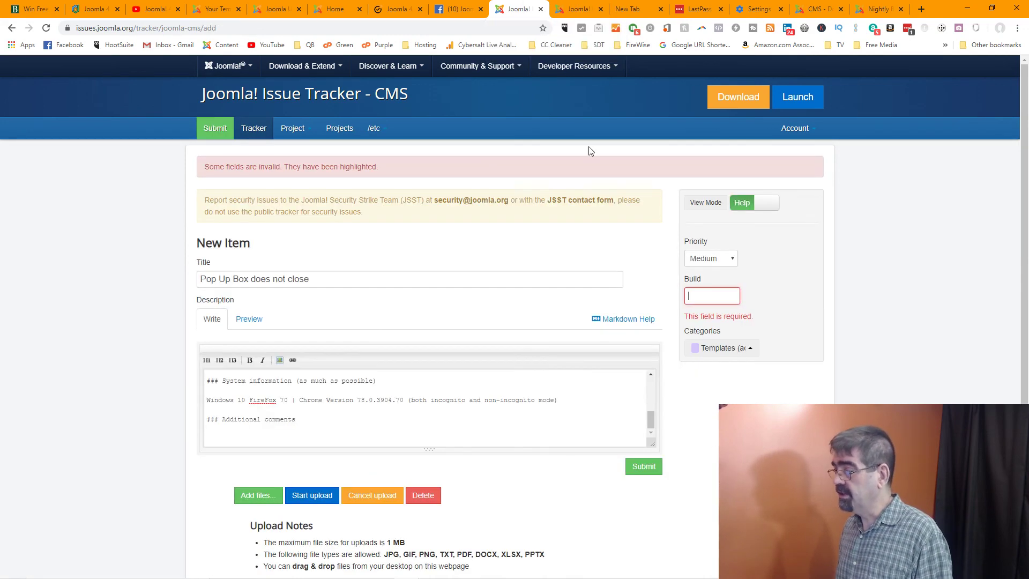
left_click(696, 296)
key("ctrl+v")
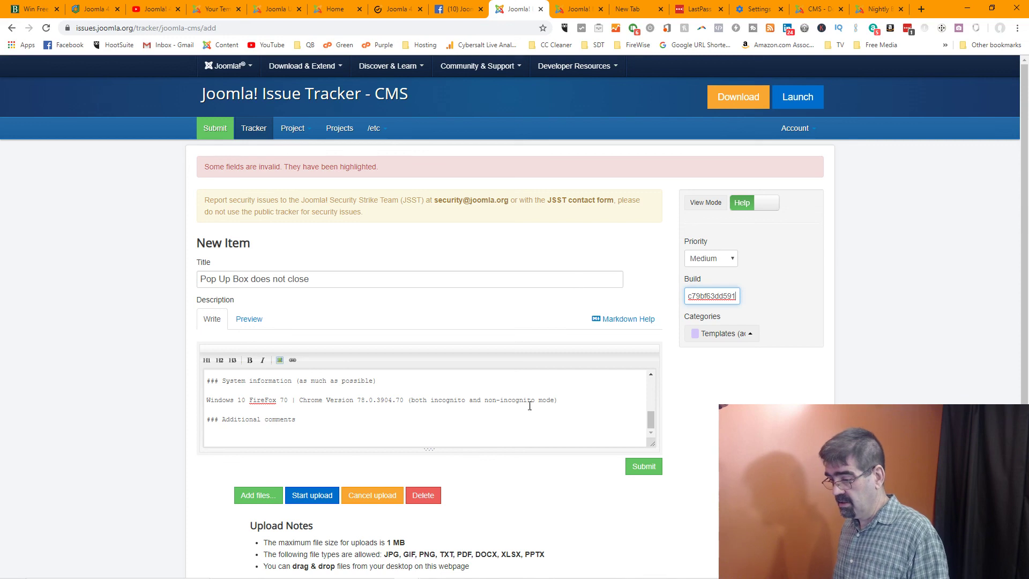
Add a comment: 'I used the latest commit info. Sorry if that was wrong', noting a first report
left_click(310, 433)
type("W")
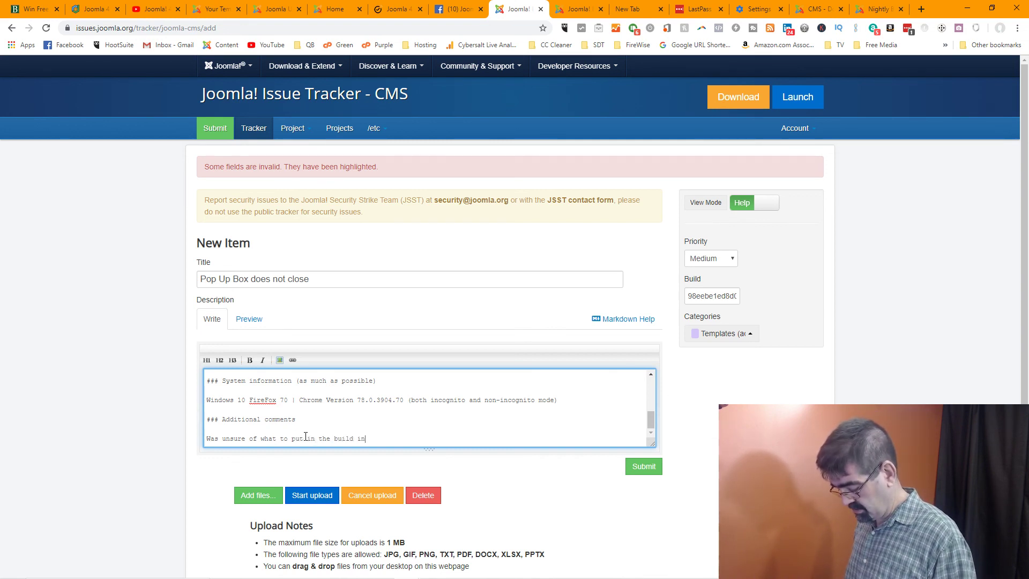
type("I use")
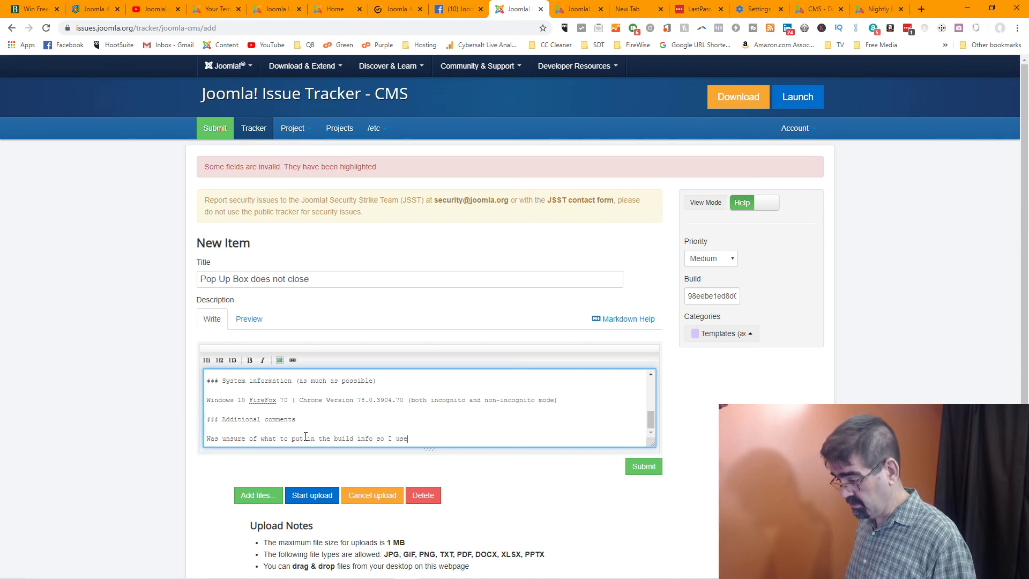
type("d the latest commit inf")
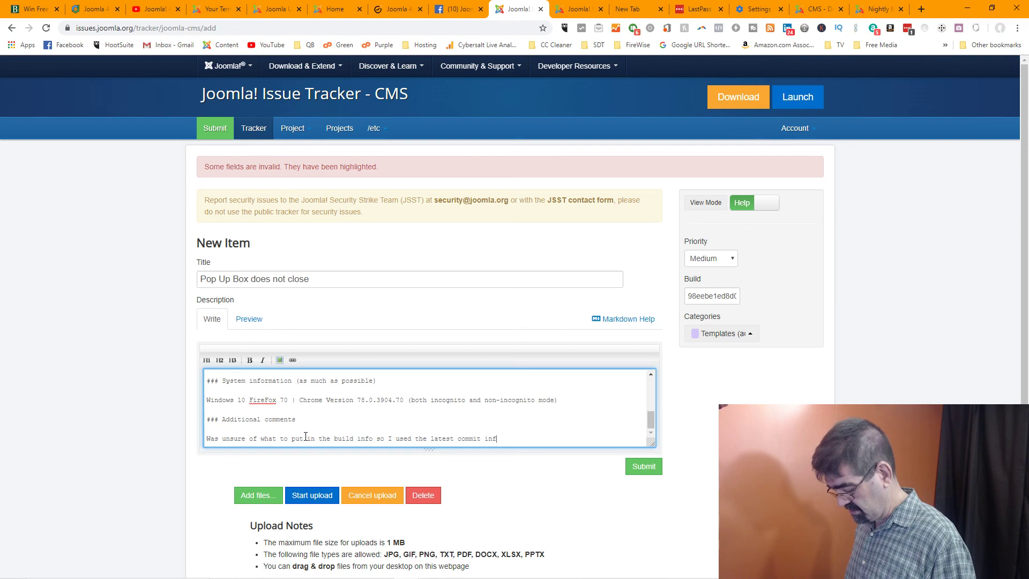
type("o.")
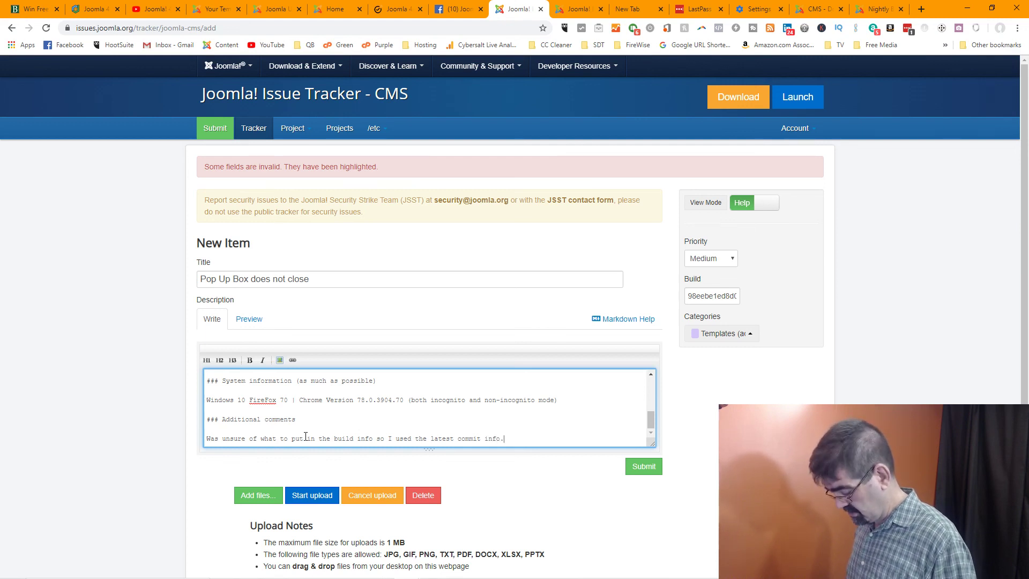
type(" Sorry i")
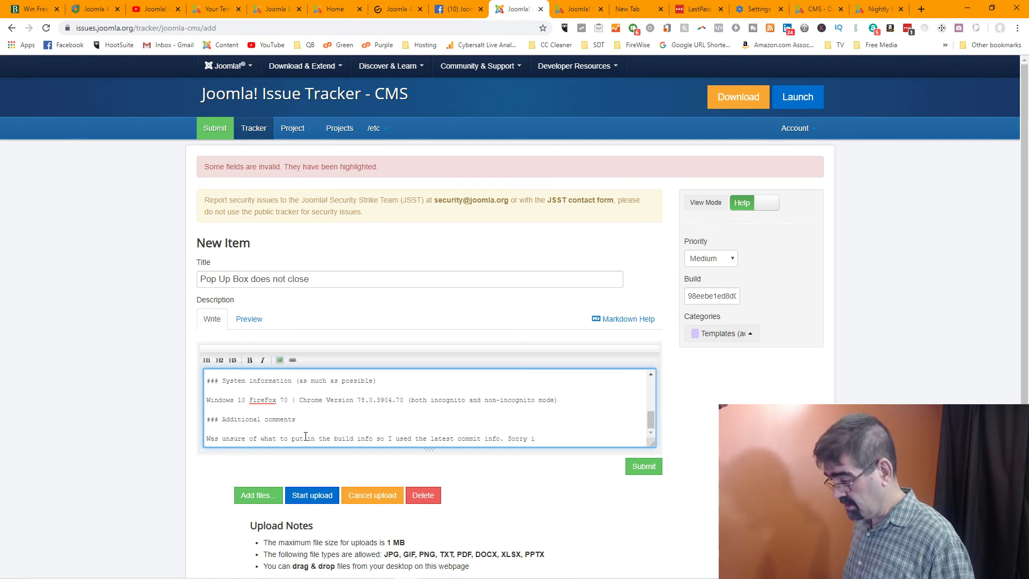
type("f that was wrong")
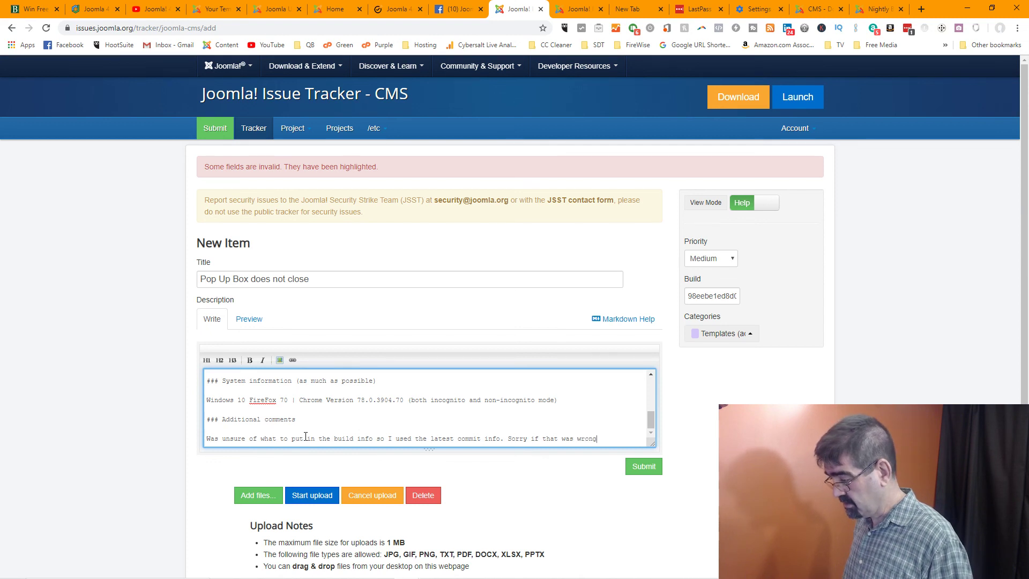
type("my first ever bug report!")
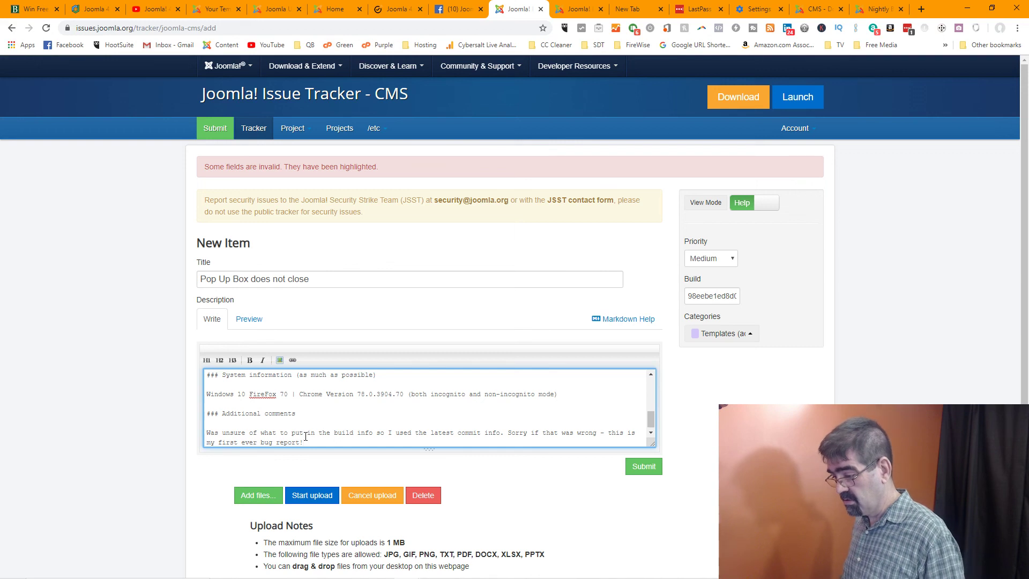
Submit the report, publishing it as issue #26785 'Pop Up Box does not close'
left_click(648, 468)
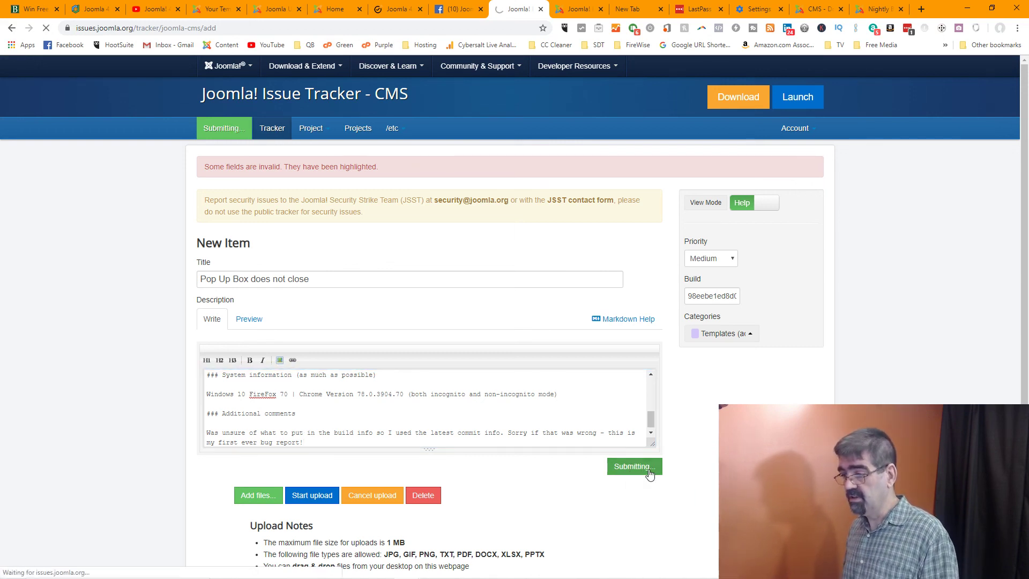
left_click(400, 426)
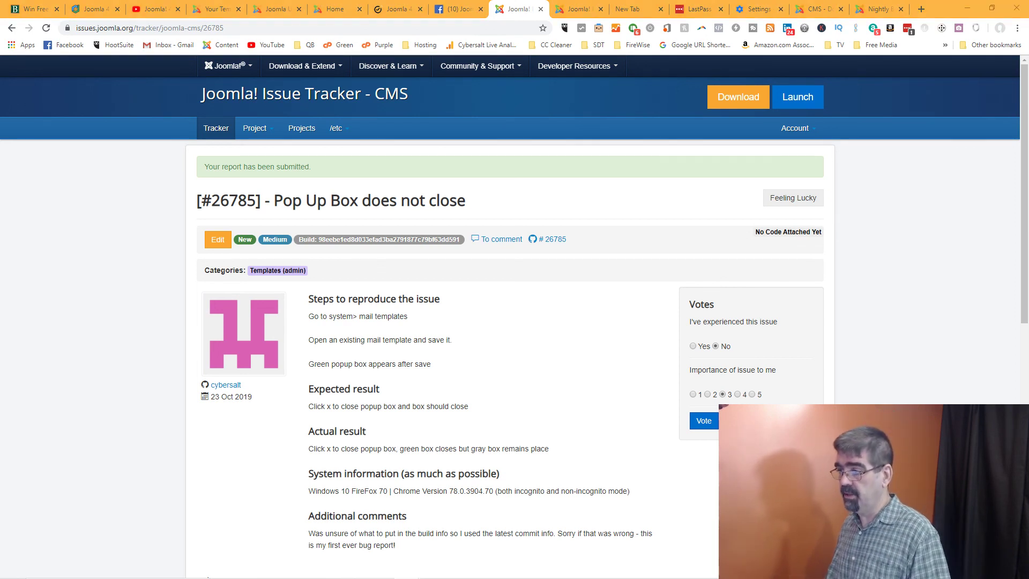
From the Joomla Update page, open Users > Manage to list the site's seven accounts
left_click(278, 9)
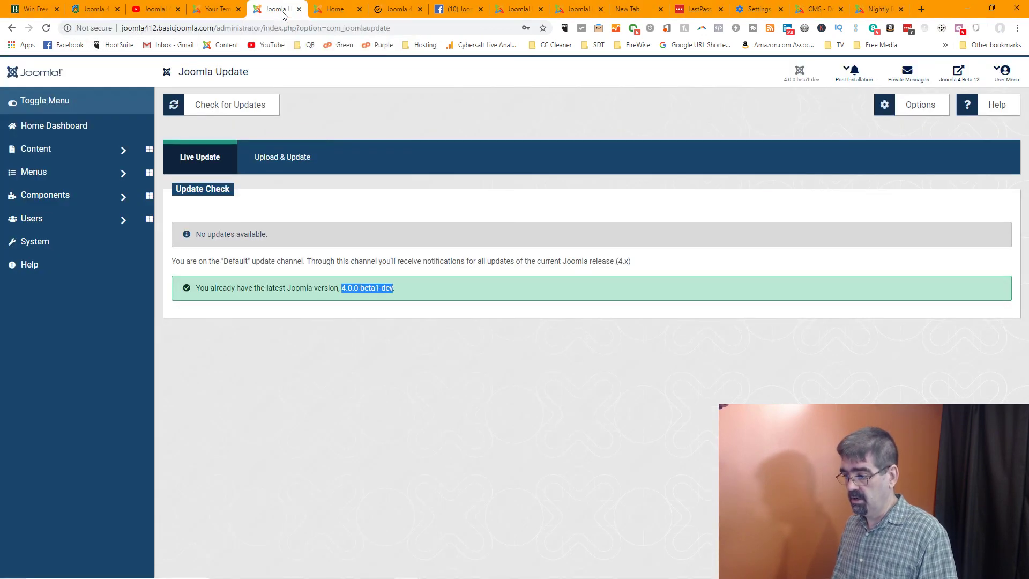
left_click(41, 220)
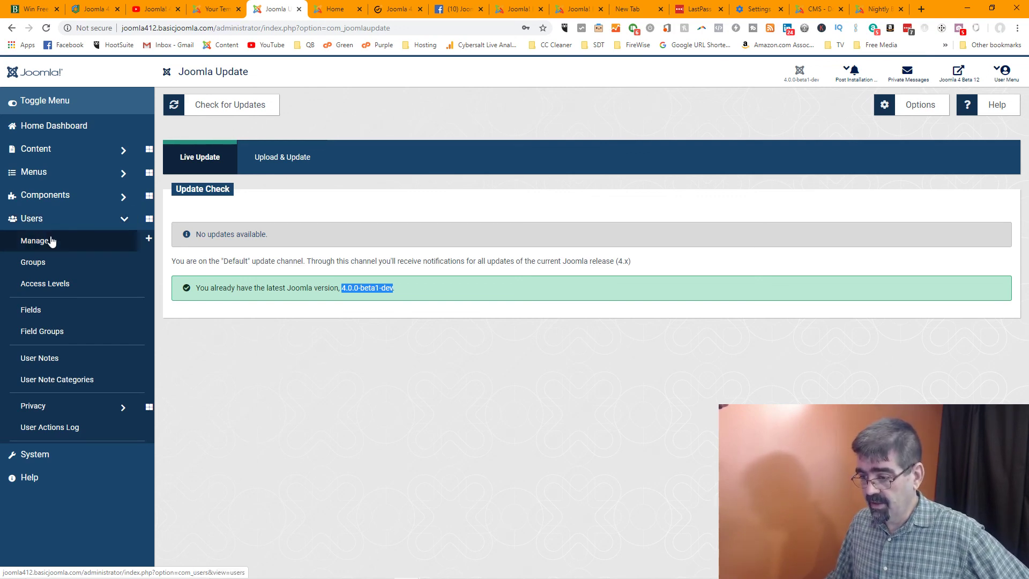
left_click(50, 240)
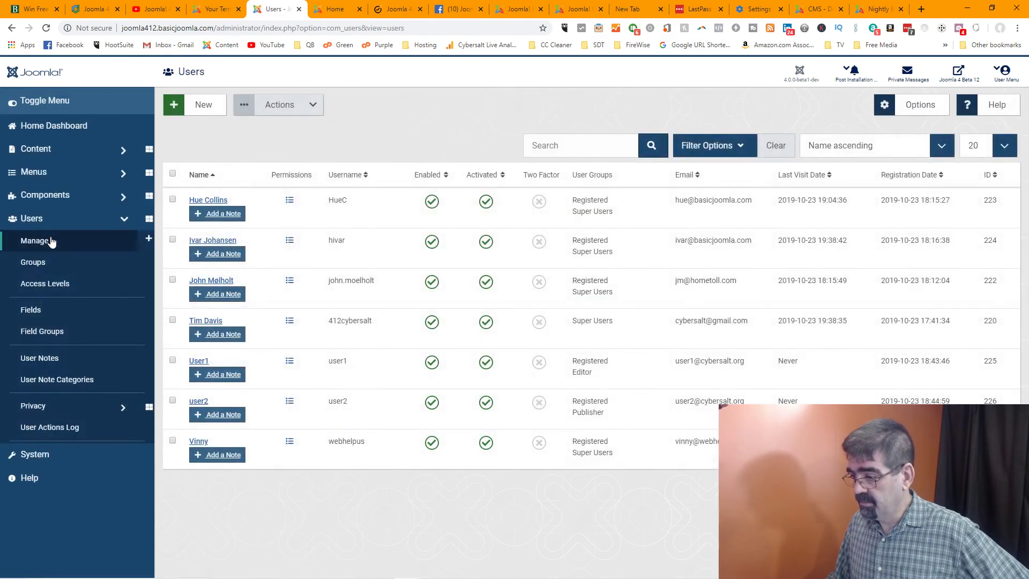